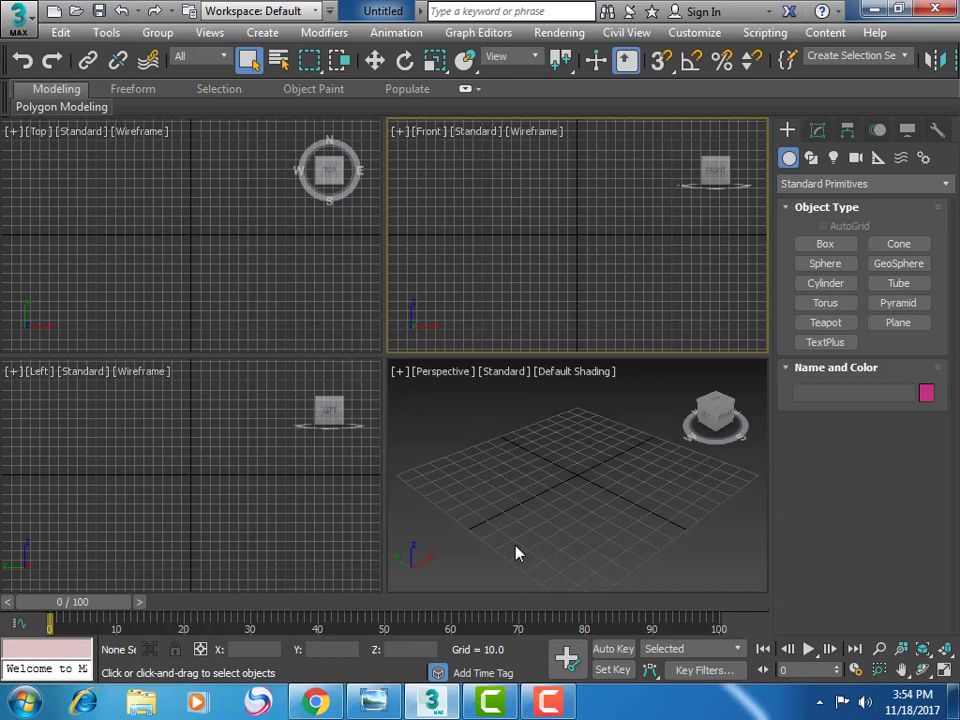
View the bed reference render in Windows Photo Viewer twice, minimizing it each time
click(373, 703)
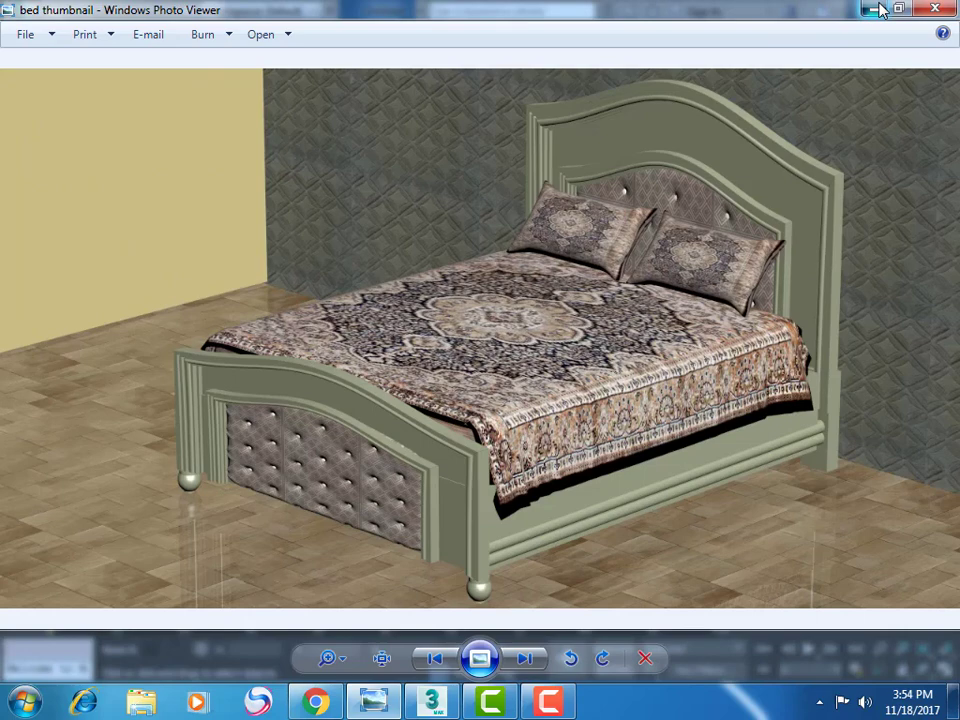
click(876, 9)
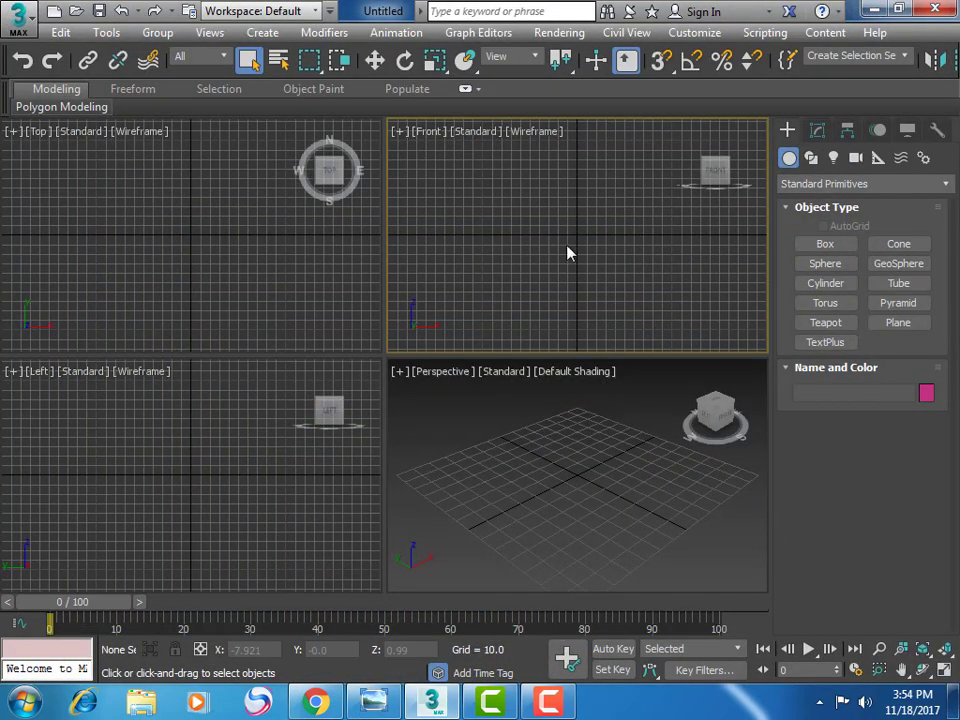
click(383, 702)
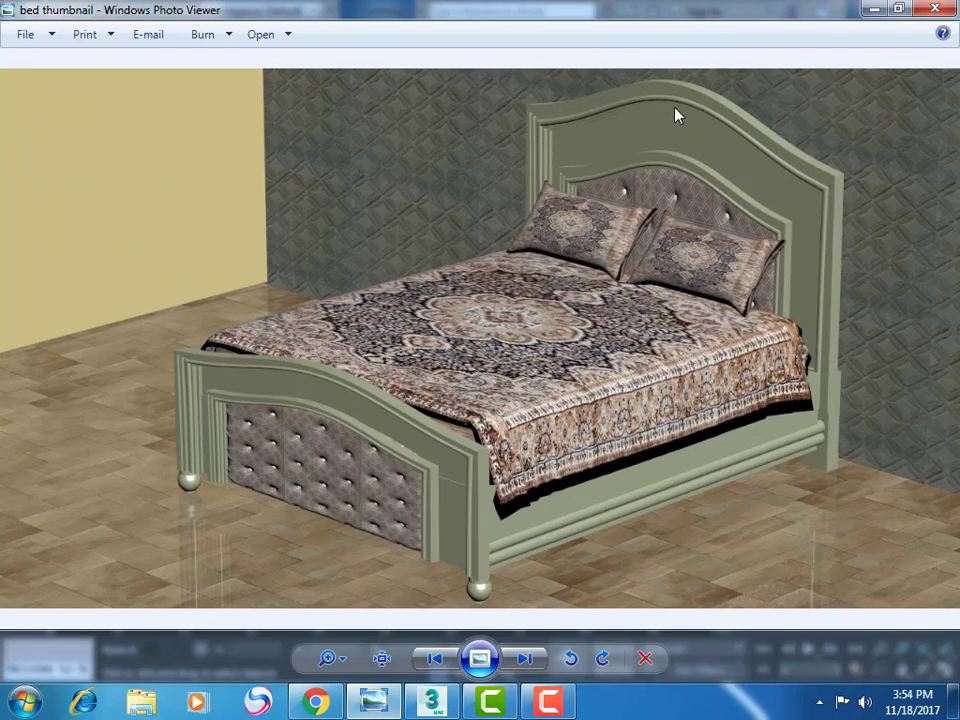
click(873, 9)
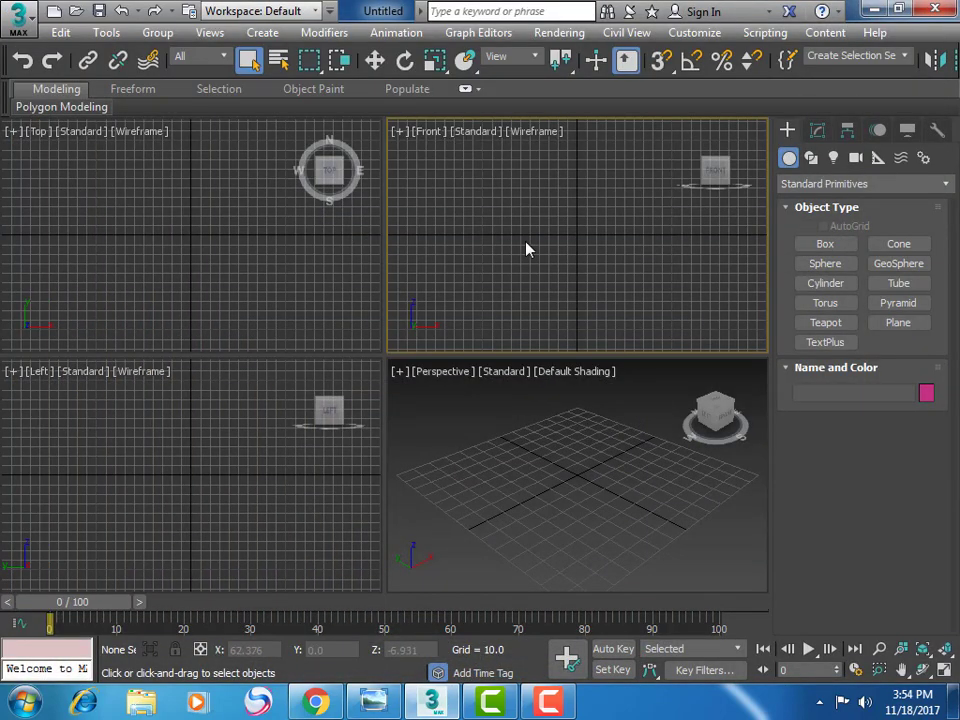
Maximize the Front view, draw a trial two-point line across it, then delete it
click(944, 669)
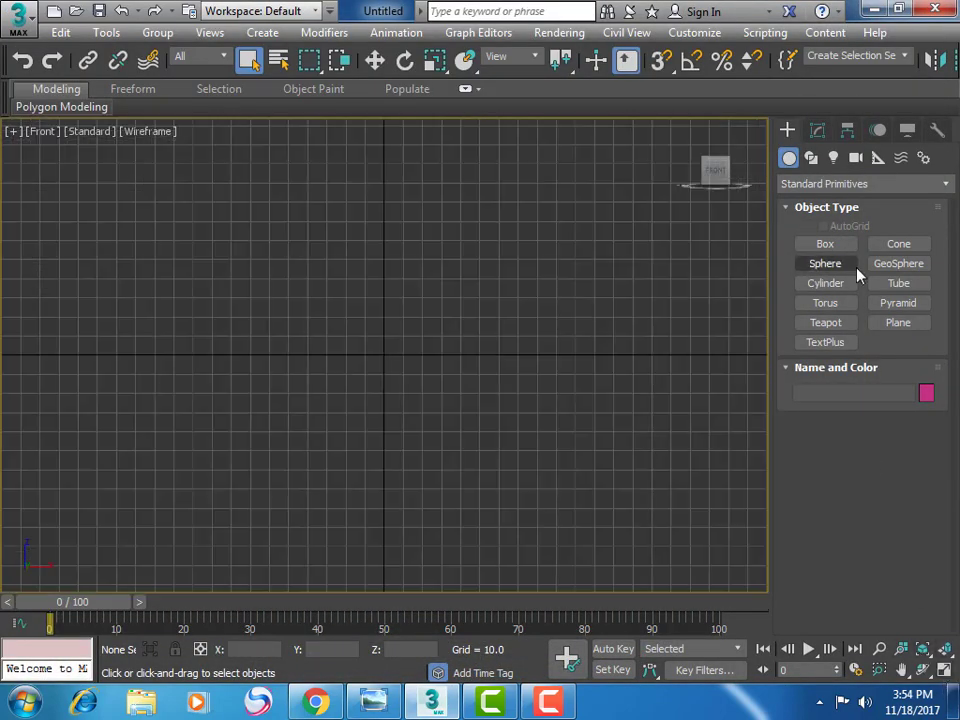
click(811, 159)
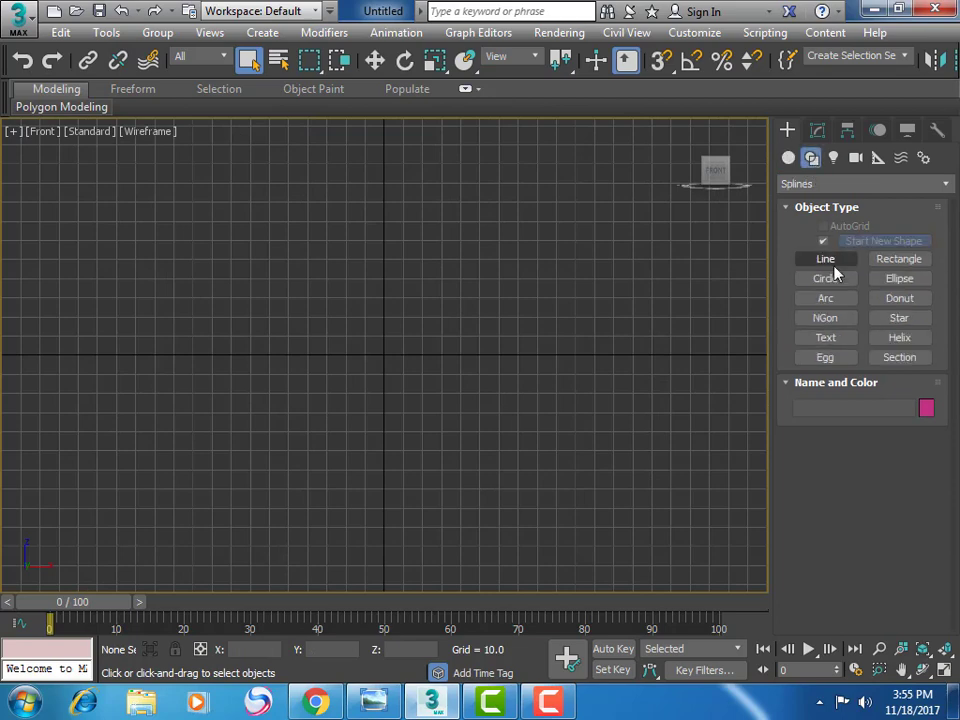
click(825, 258)
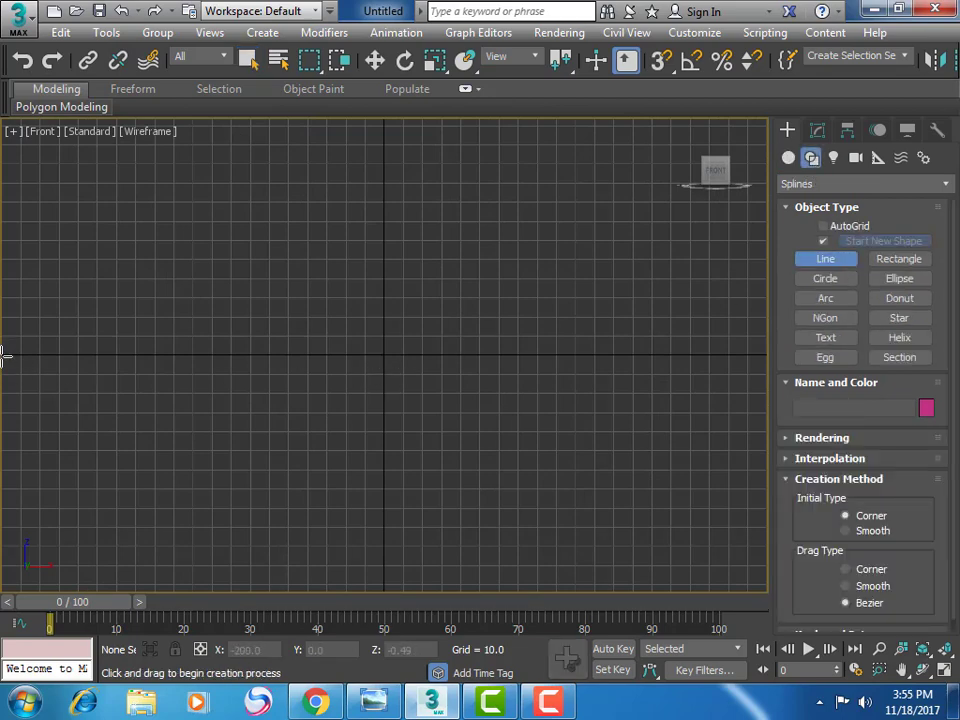
click(7, 355)
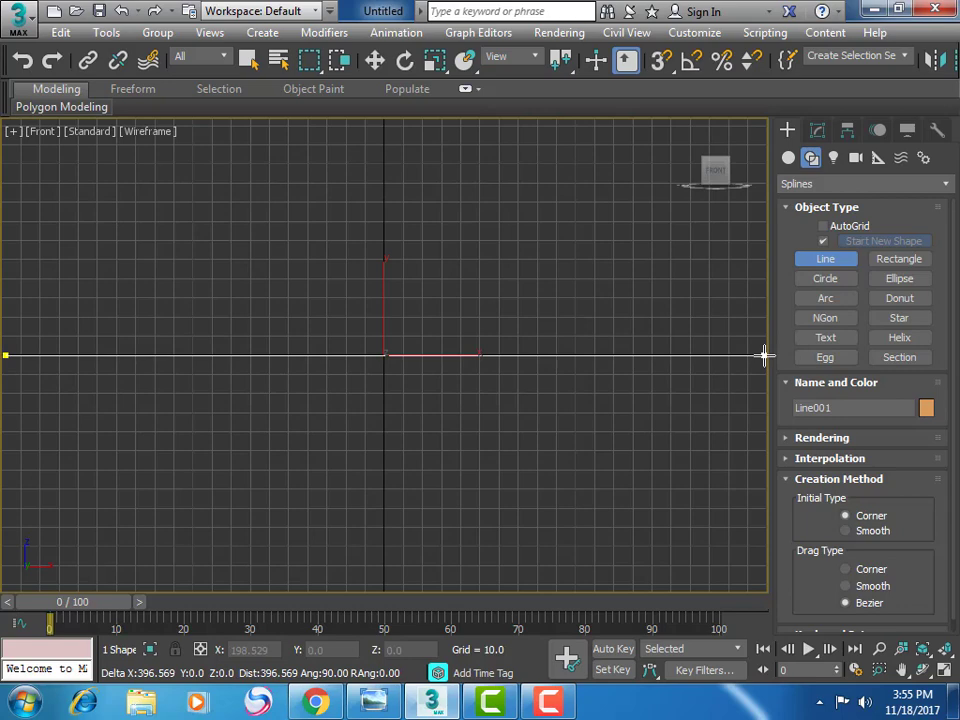
click(763, 355)
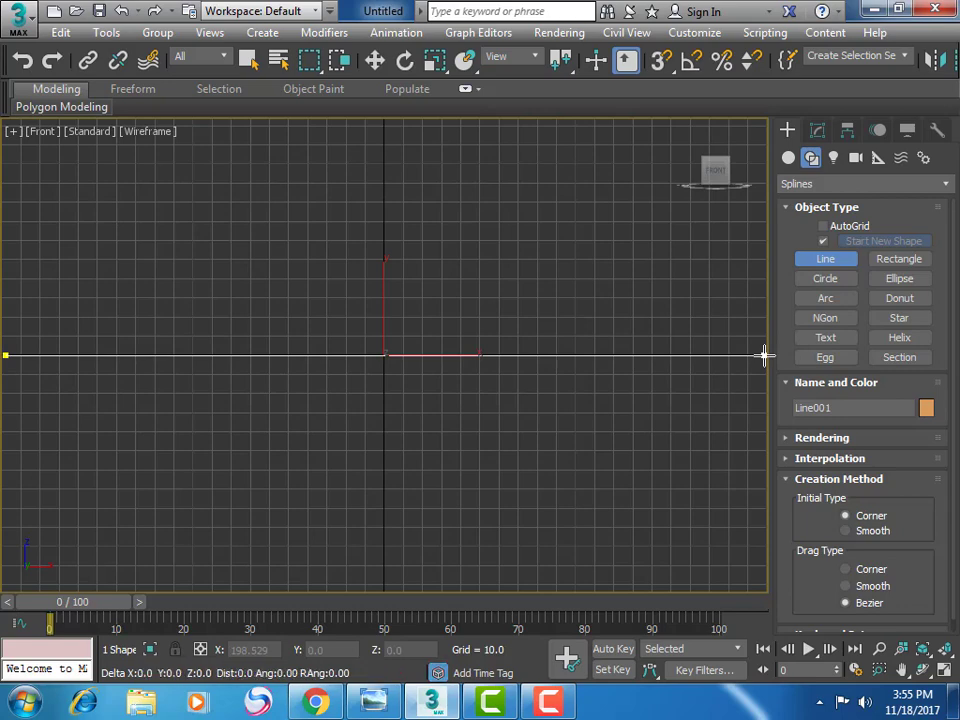
right_click(763, 355)
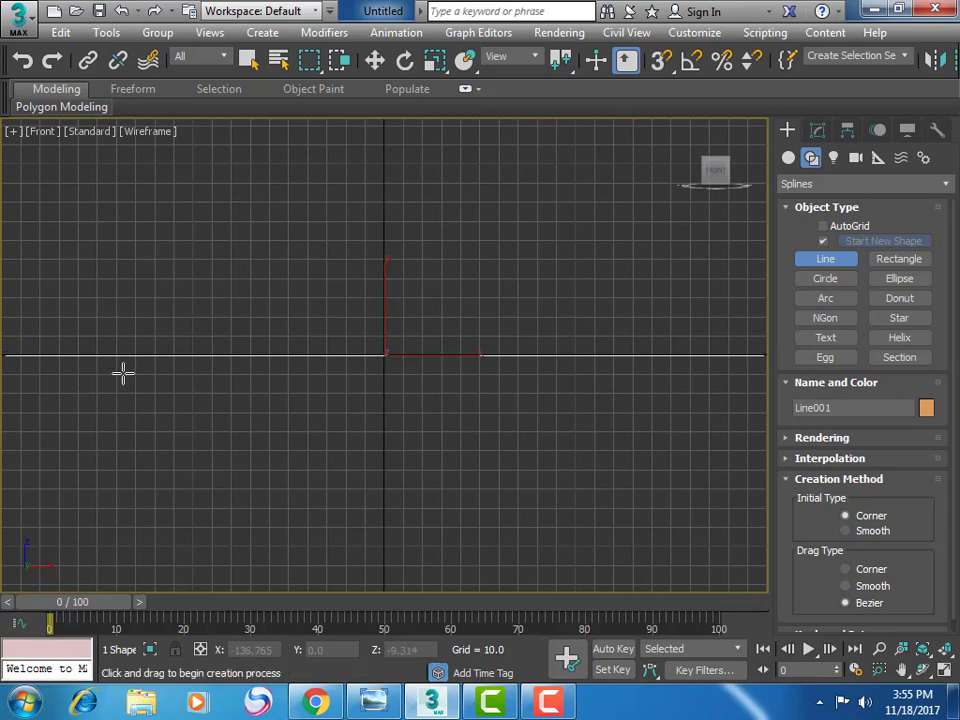
key(Delete)
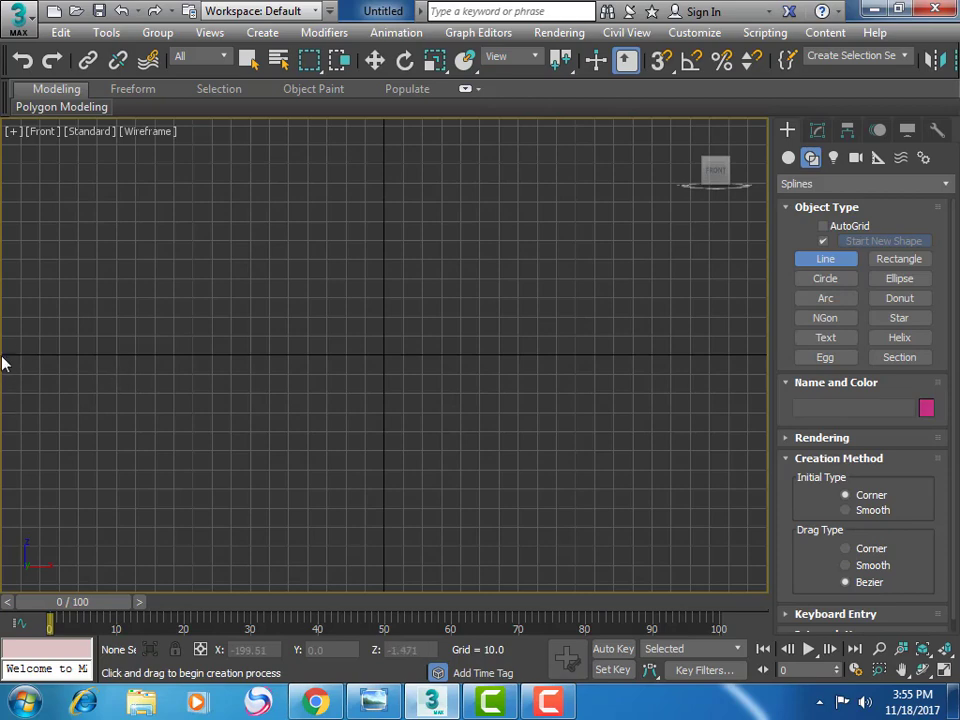
Draw Line001 with vertices at the left edge, centre and right edge of the view
click(3, 355)
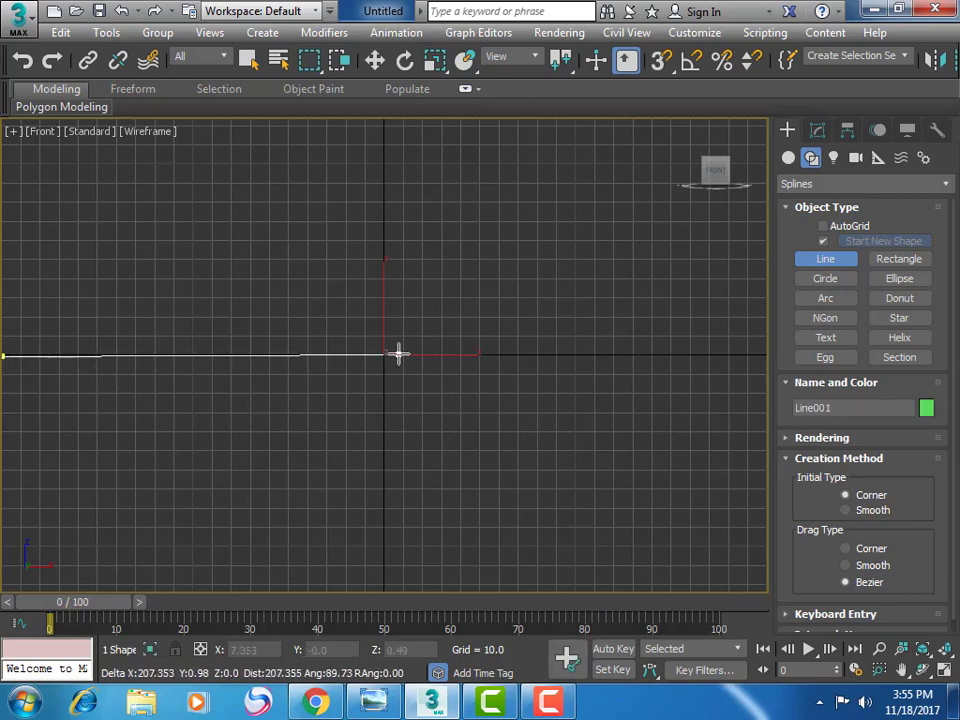
click(385, 354)
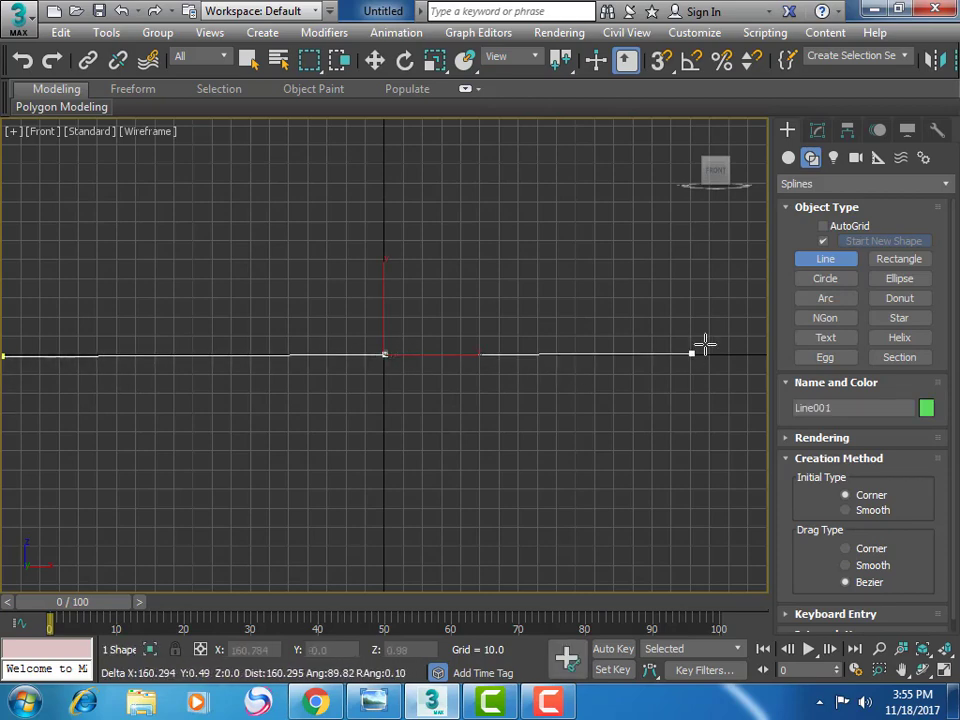
click(763, 354)
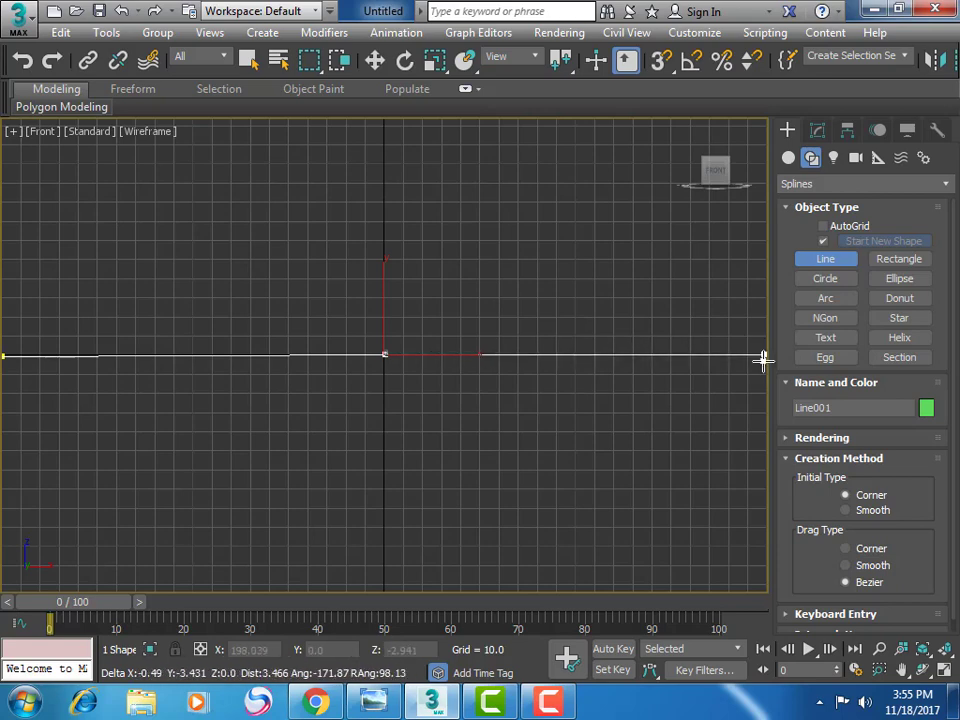
right_click(761, 358)
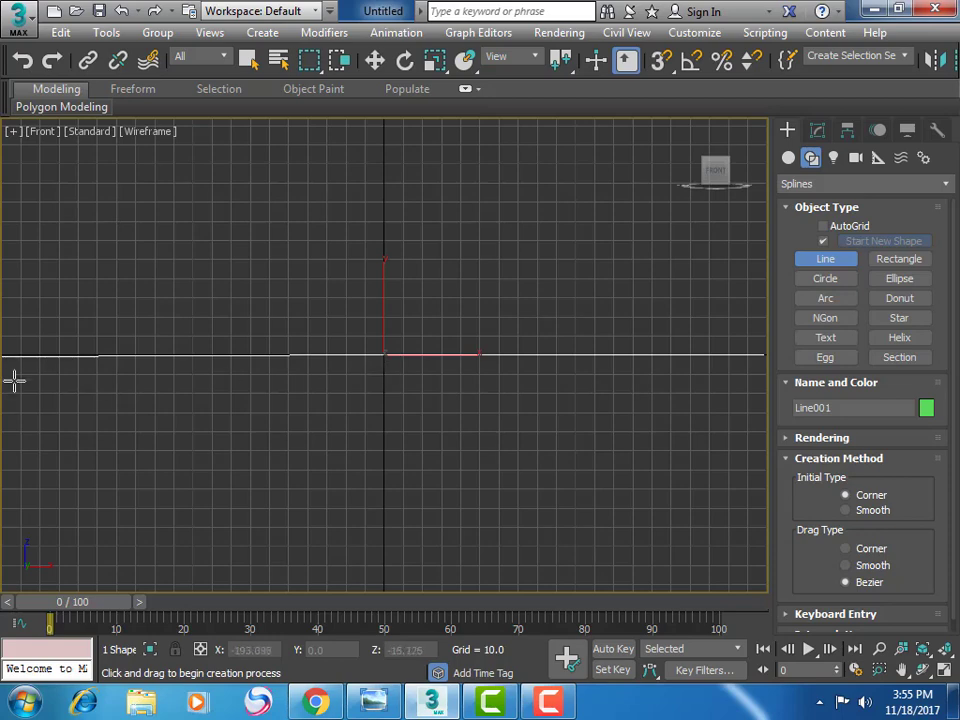
click(817, 130)
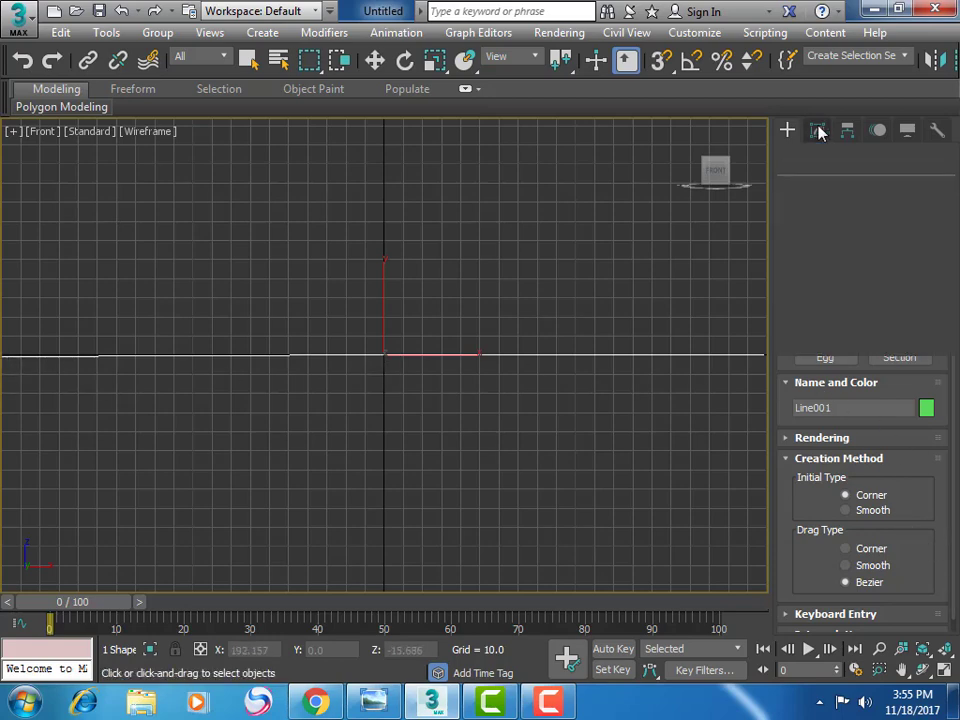
In Vertex mode, move Line001's middle vertex up about 51 units to form a peak
click(843, 452)
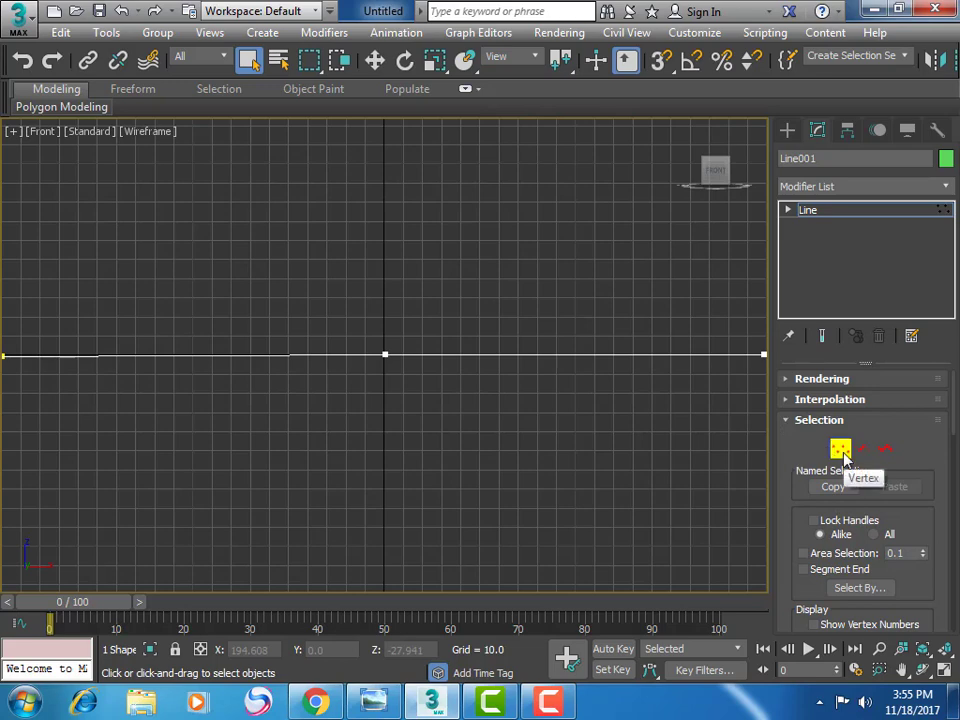
click(14, 357)
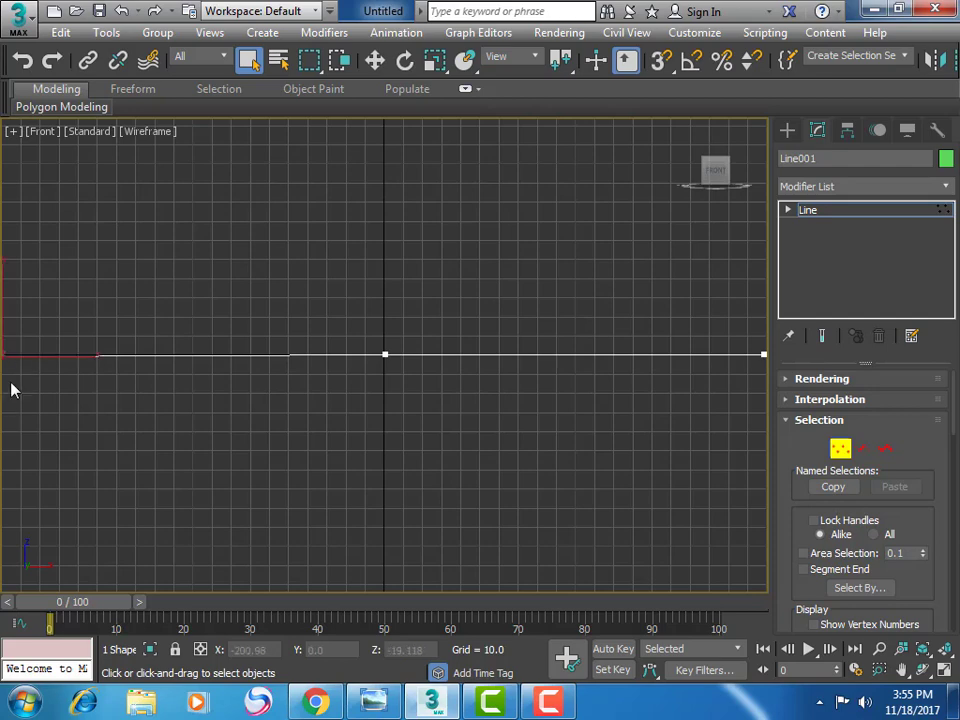
click(375, 60)
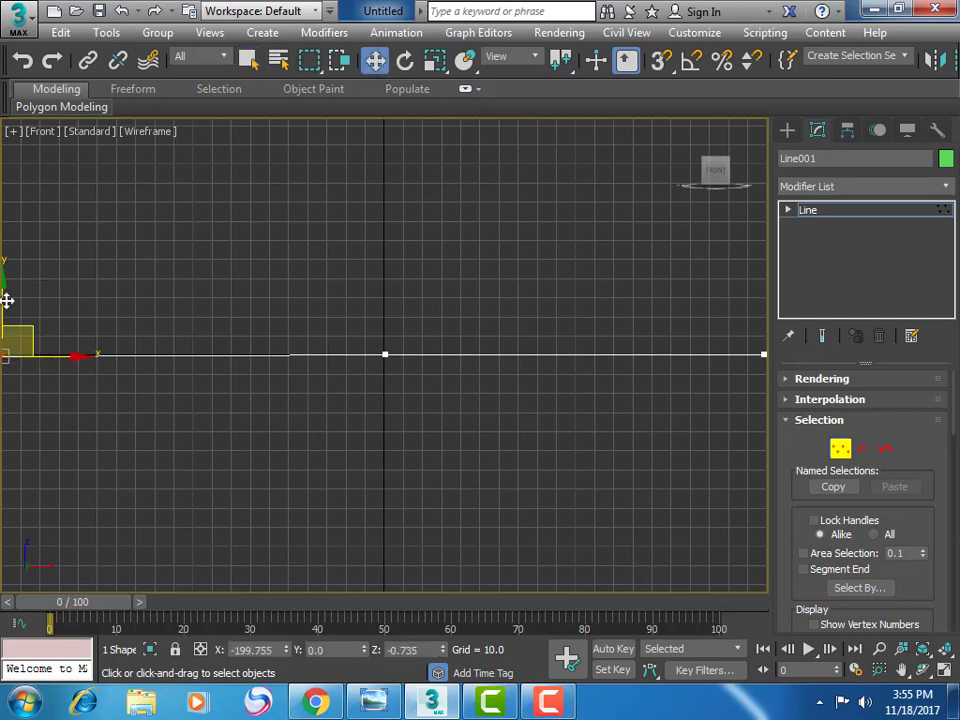
drag(7, 289, 6, 288)
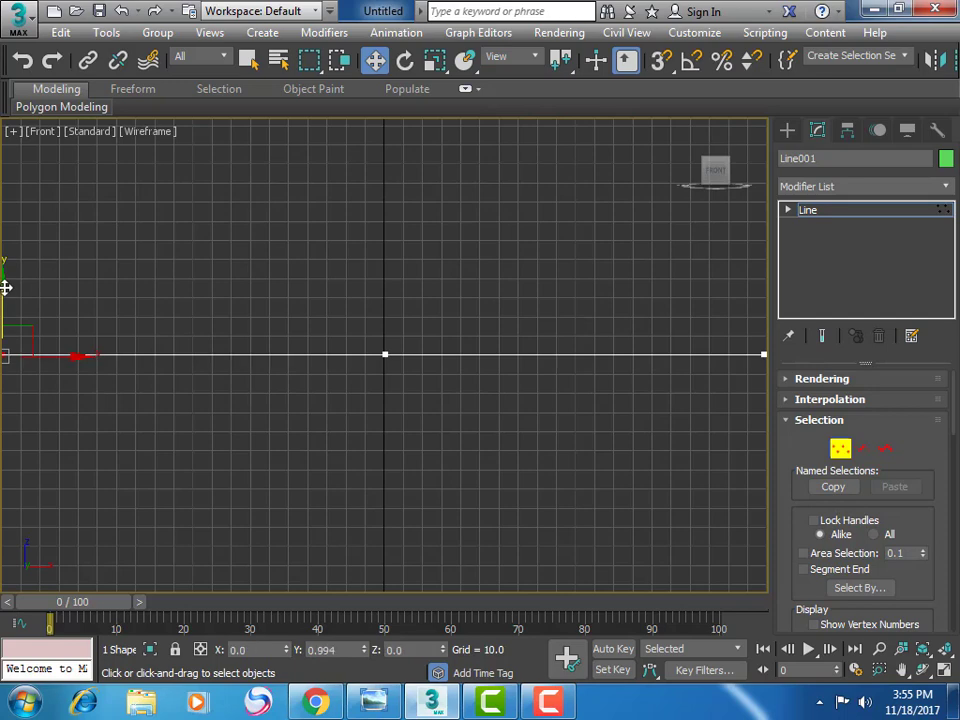
click(690, 368)
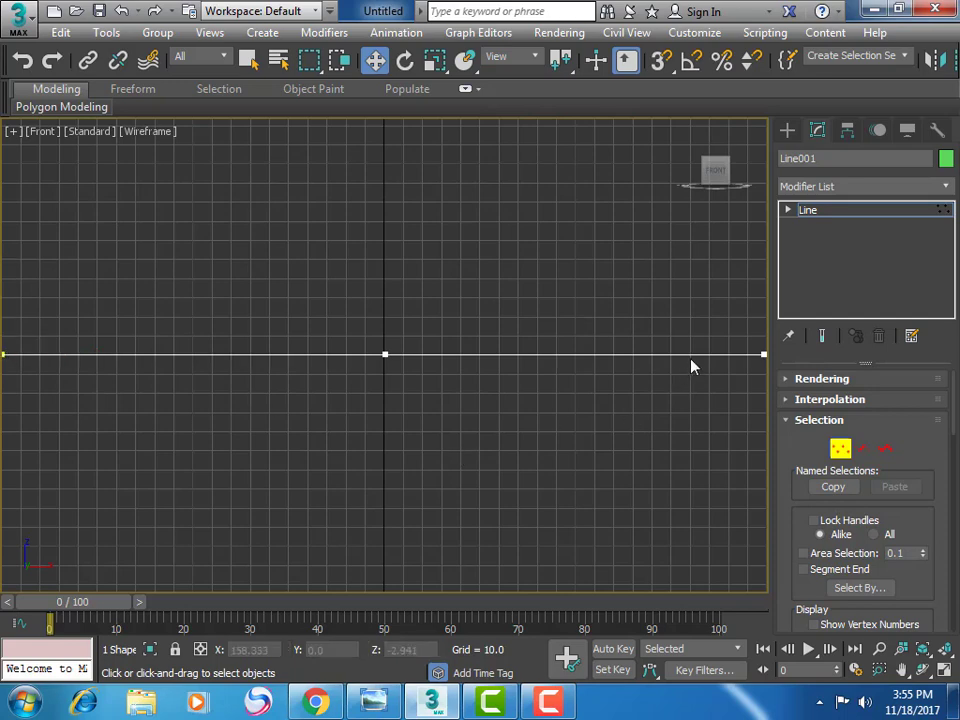
click(385, 355)
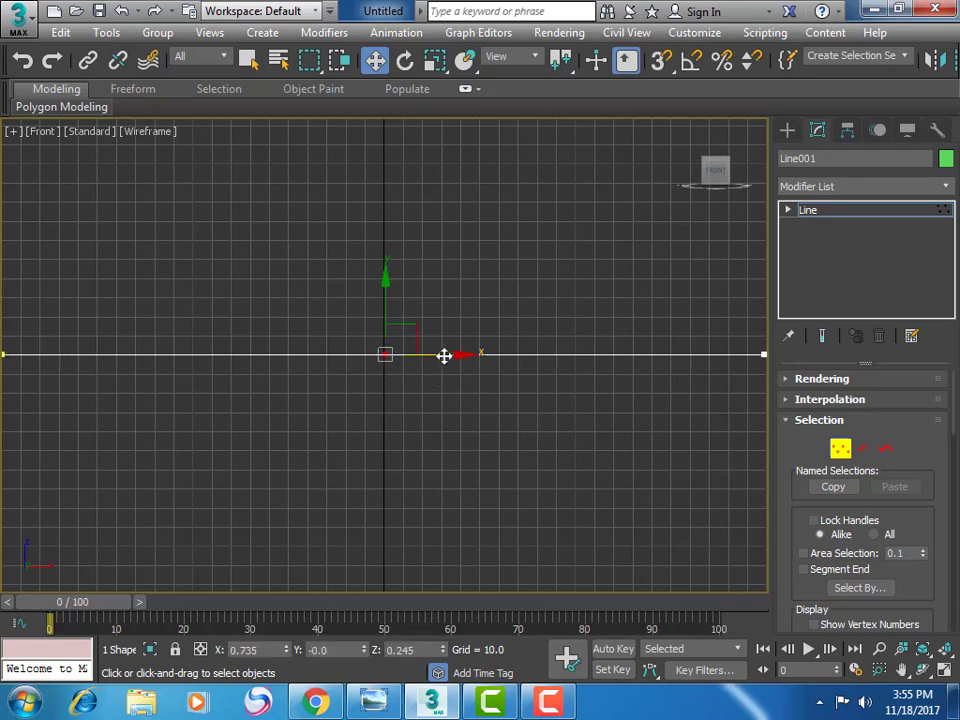
drag(453, 359, 451, 359)
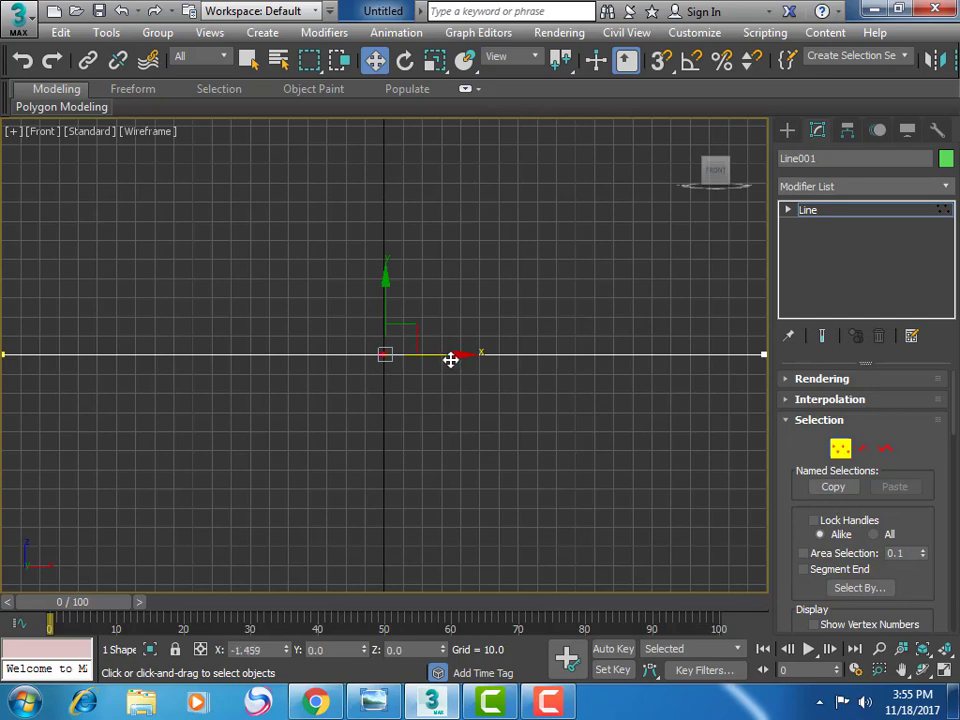
click(495, 389)
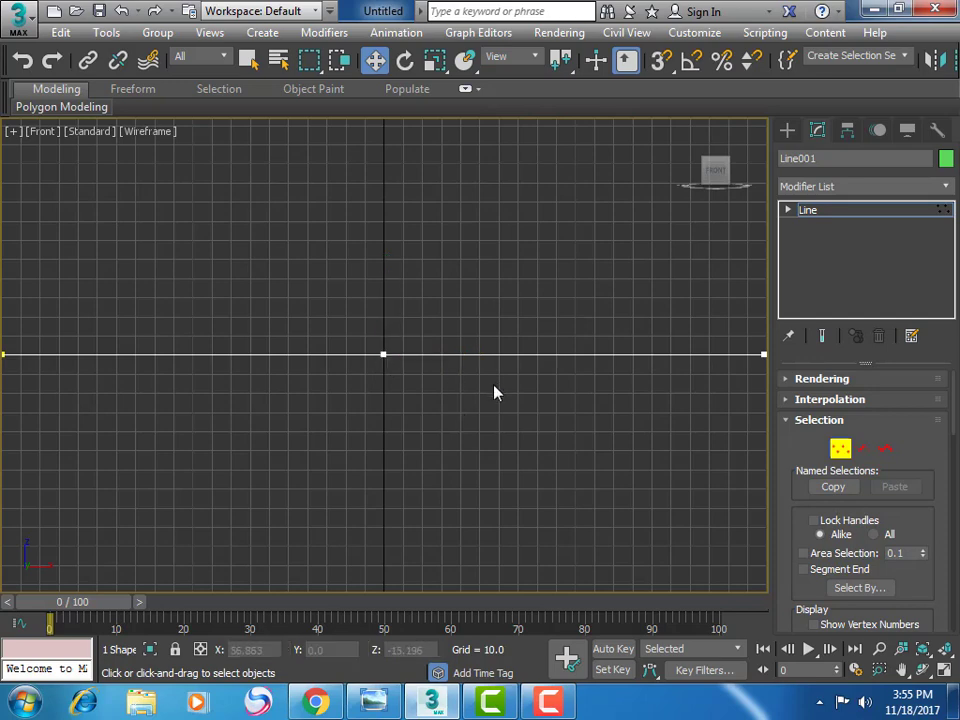
click(384, 355)
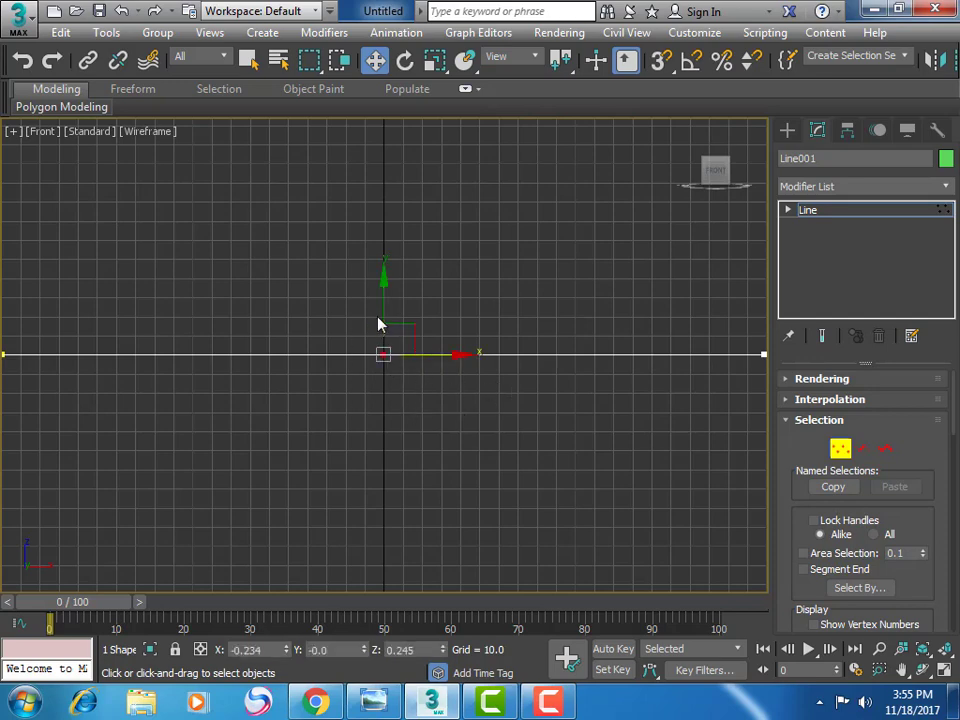
drag(380, 311, 391, 211)
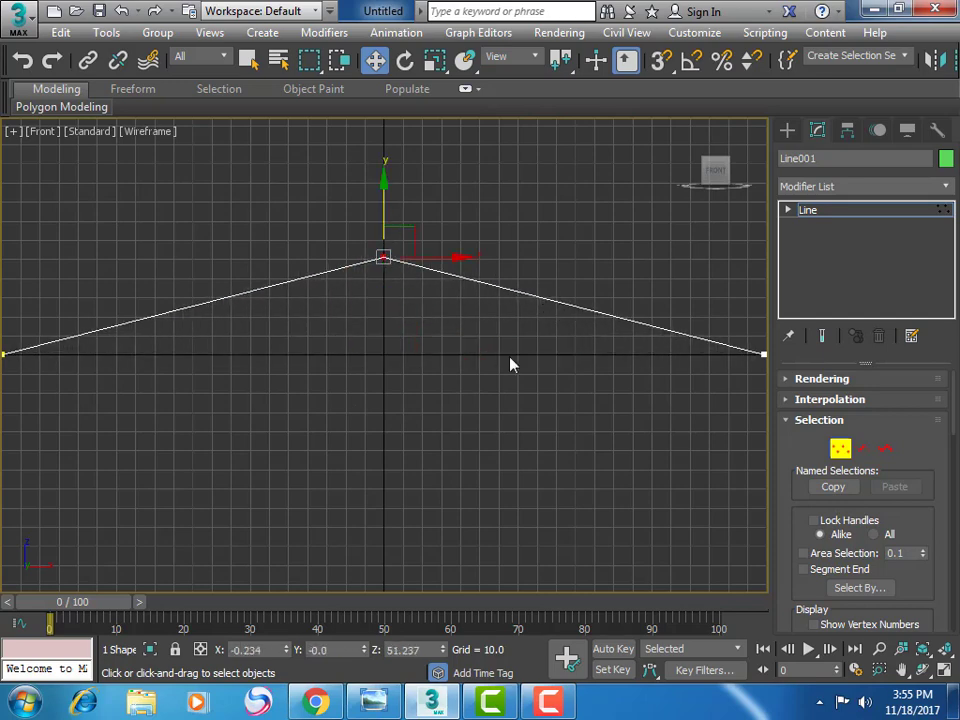
Make the peak vertex a smooth, symmetric curve, and flatten the left end with Bezier
right_click(383, 255)
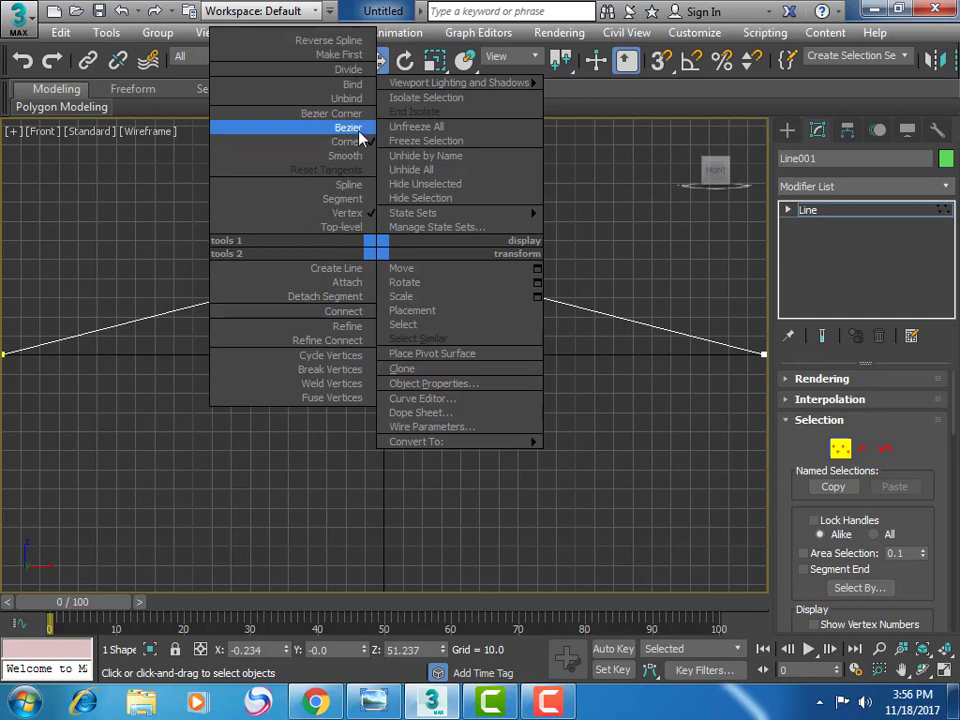
click(352, 130)
right_click(383, 256)
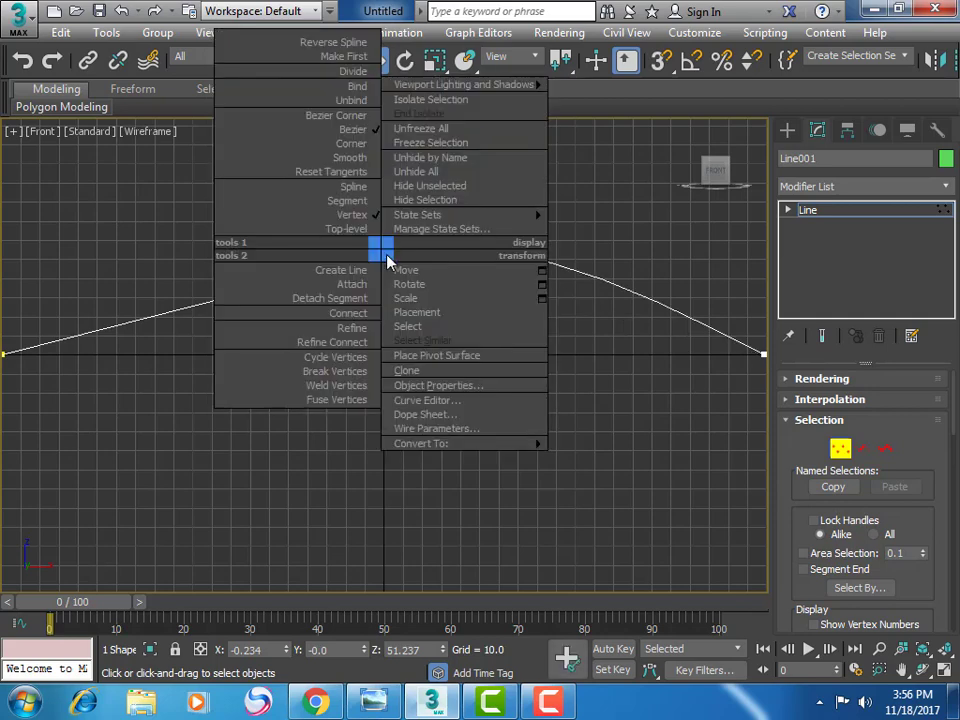
click(363, 167)
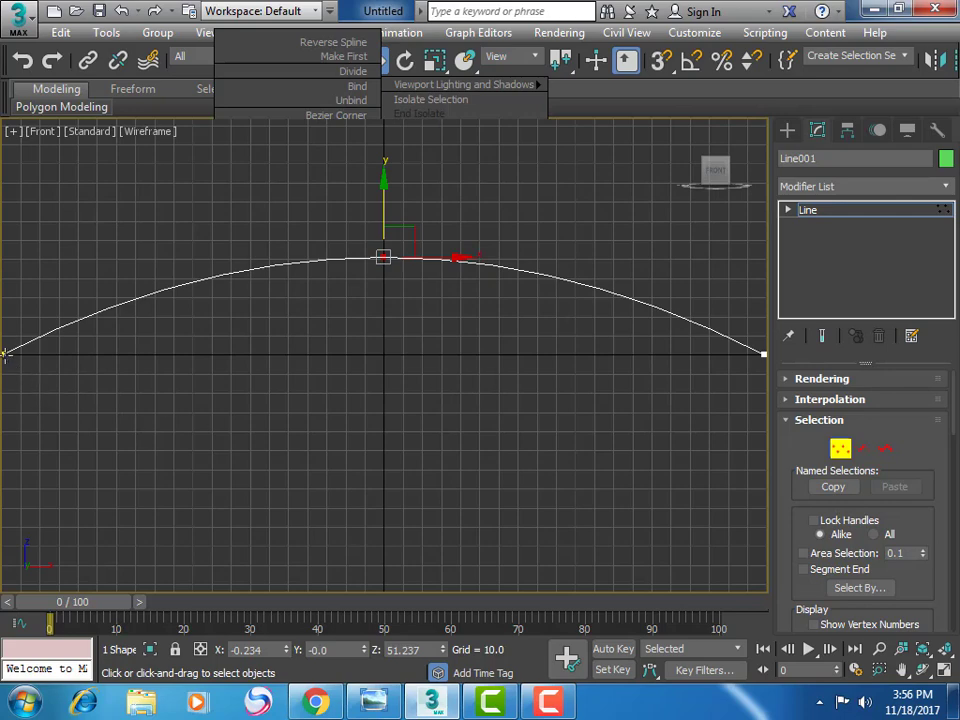
right_click(4, 353)
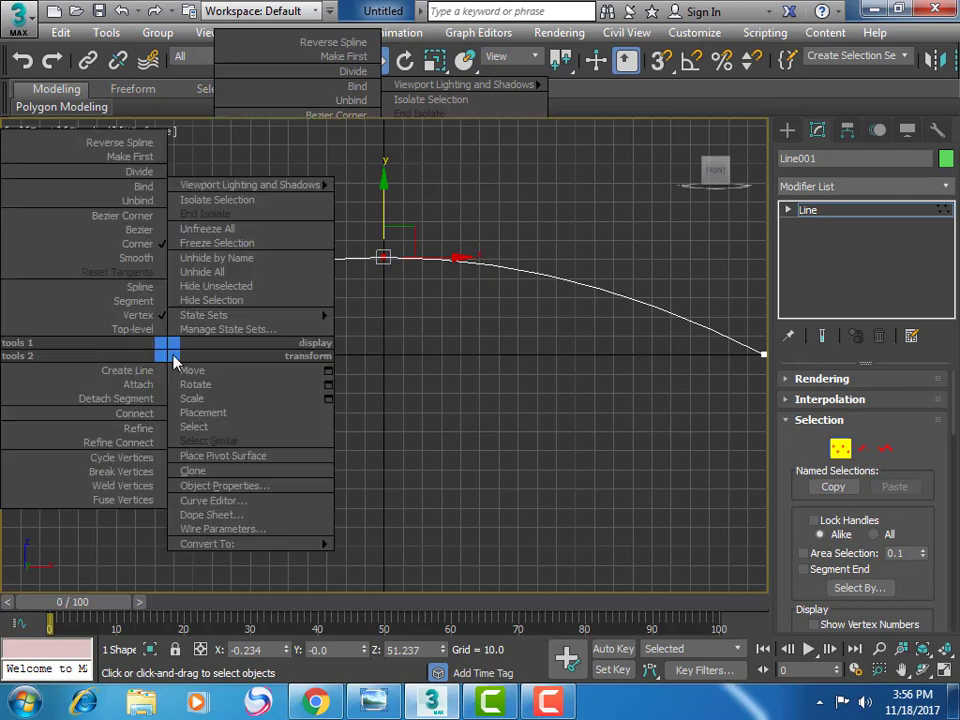
click(140, 231)
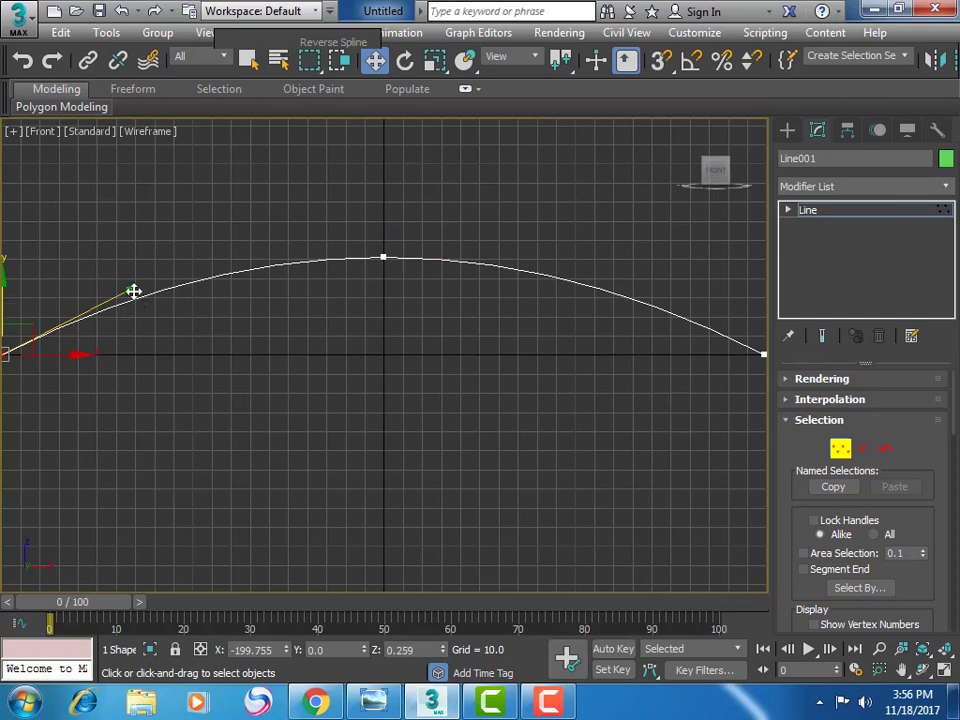
drag(133, 291, 145, 343)
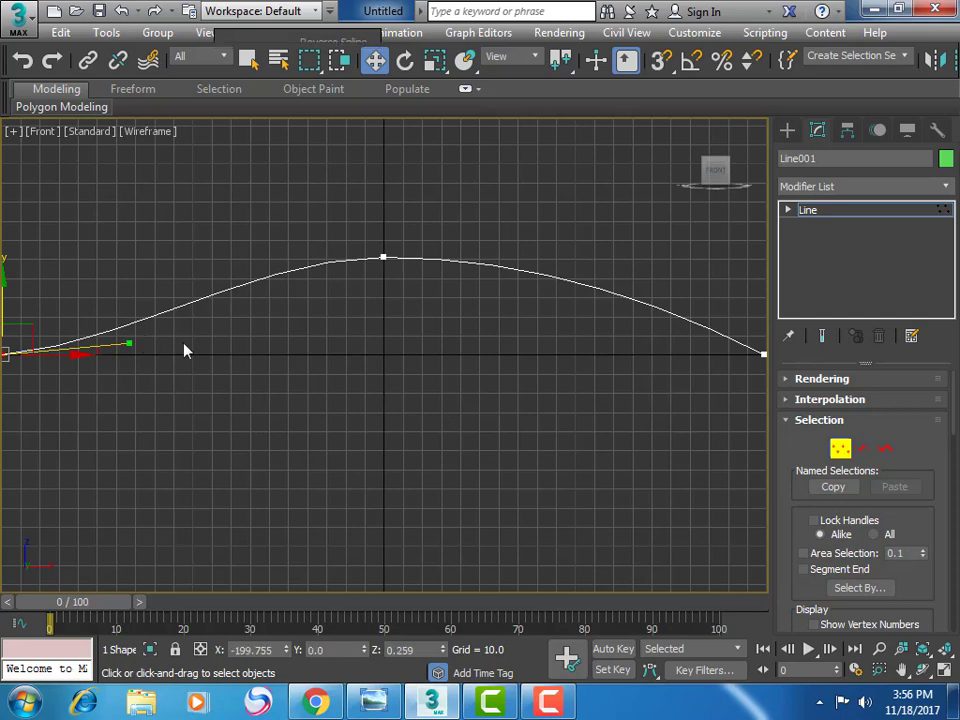
Convert the right end vertex to Bezier and adjust its tangent to match the left end
click(764, 354)
right_click(764, 352)
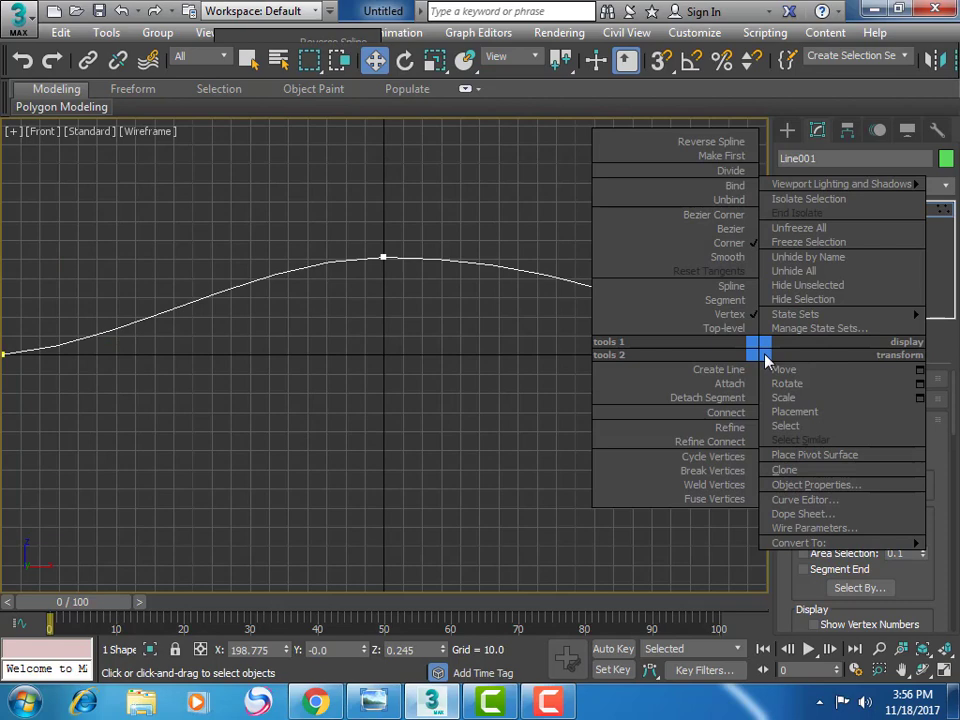
click(748, 230)
mouse_move(643, 326)
mouse_down()
mouse_move(641, 290)
mouse_move(643, 343)
mouse_up()
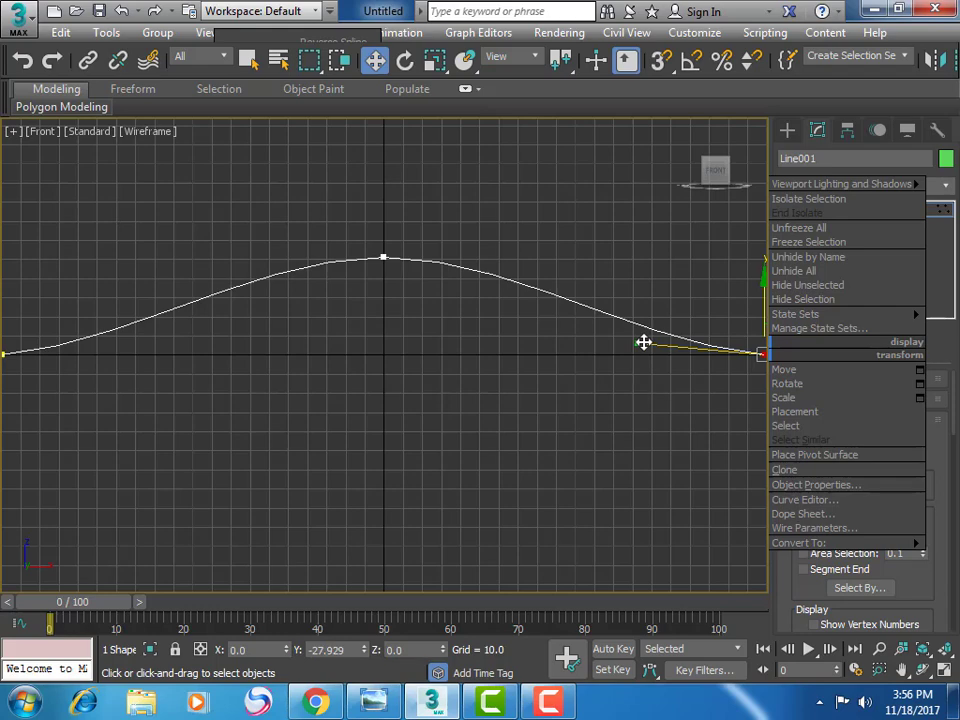
drag(643, 343, 641, 345)
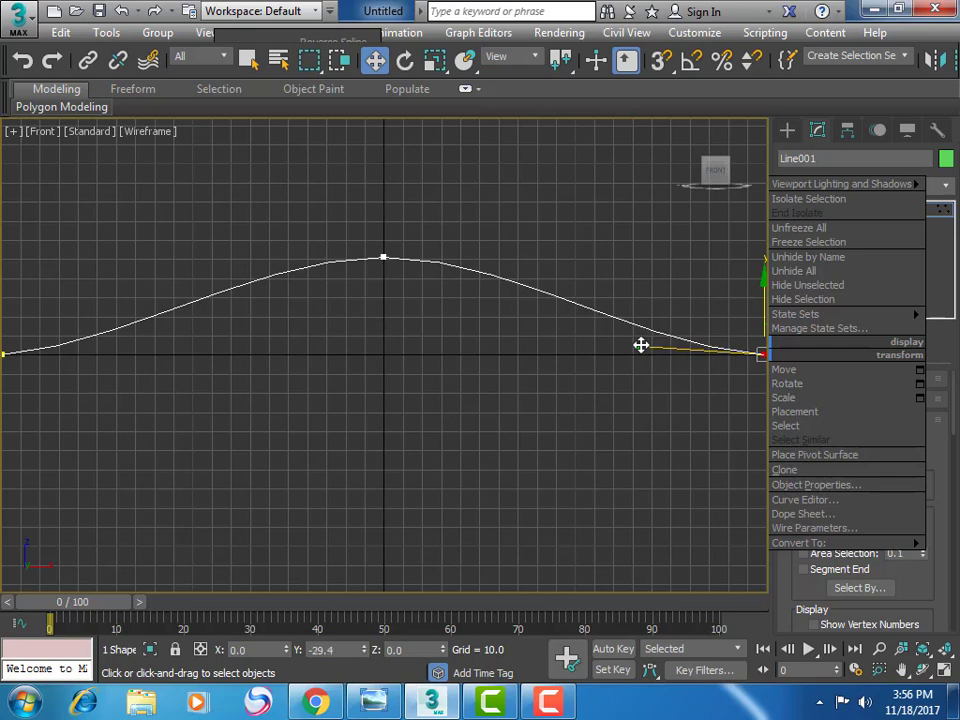
click(641, 392)
click(644, 398)
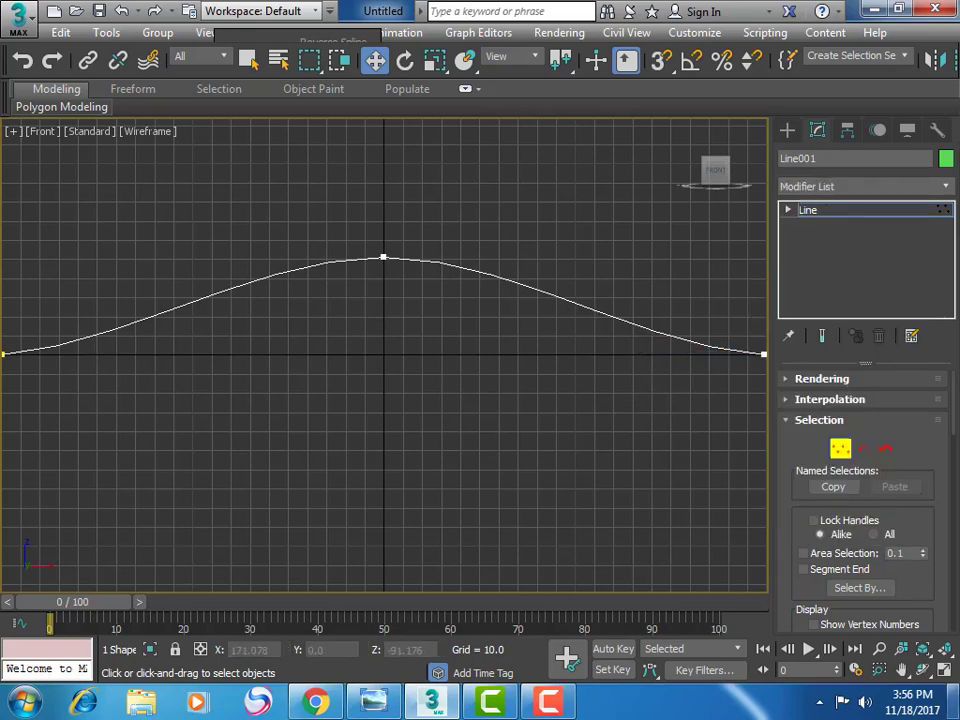
Restore four viewports, start a new Line, maximize the Top view and recheck the bed reference
click(947, 669)
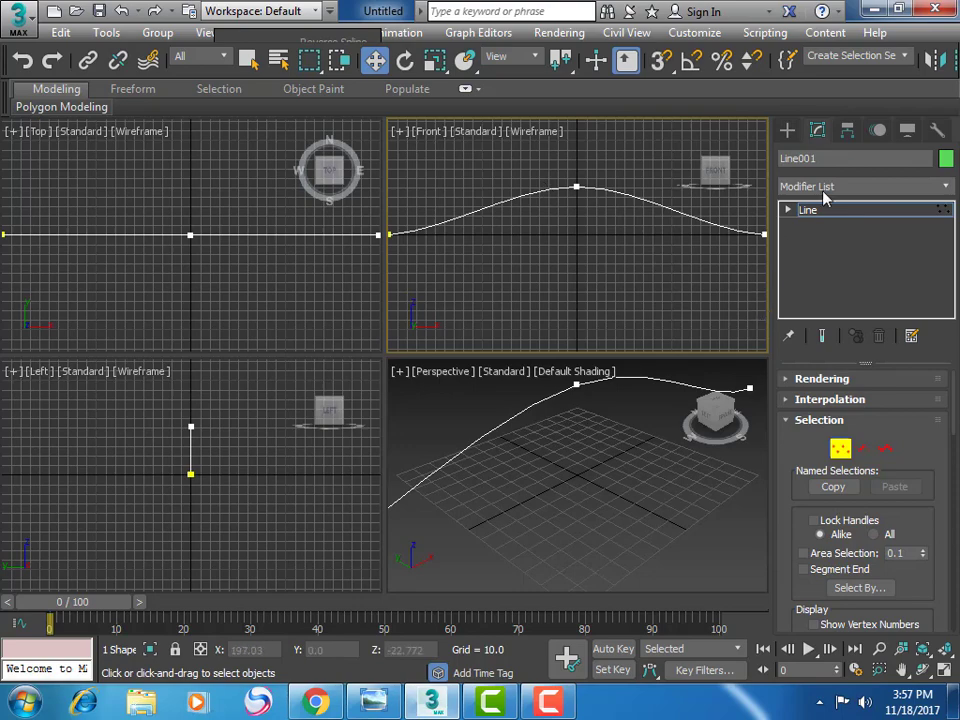
click(799, 138)
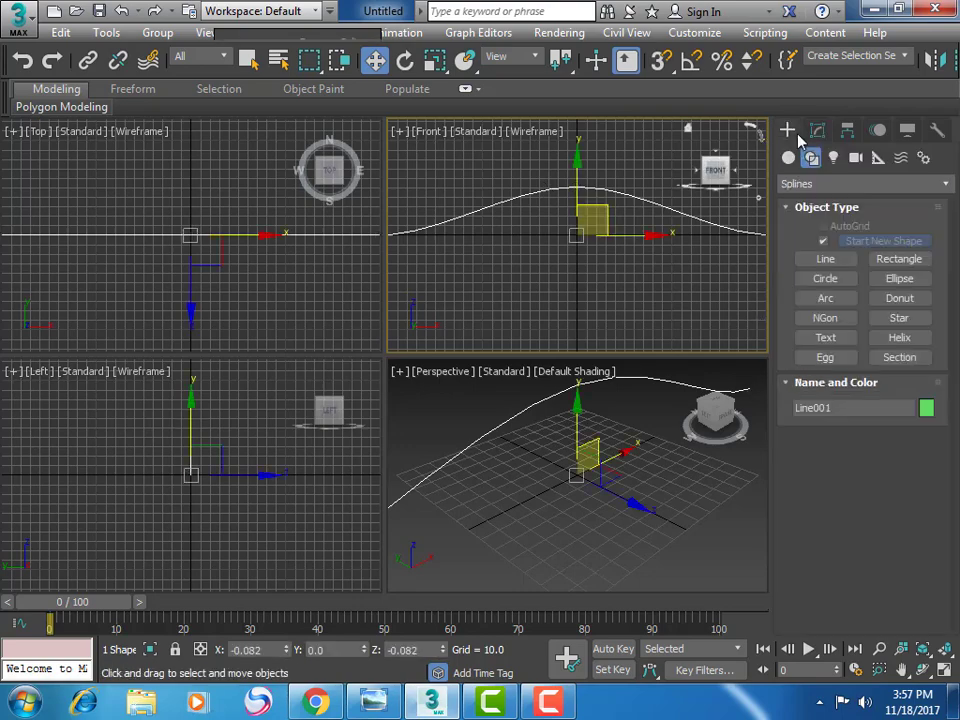
click(824, 259)
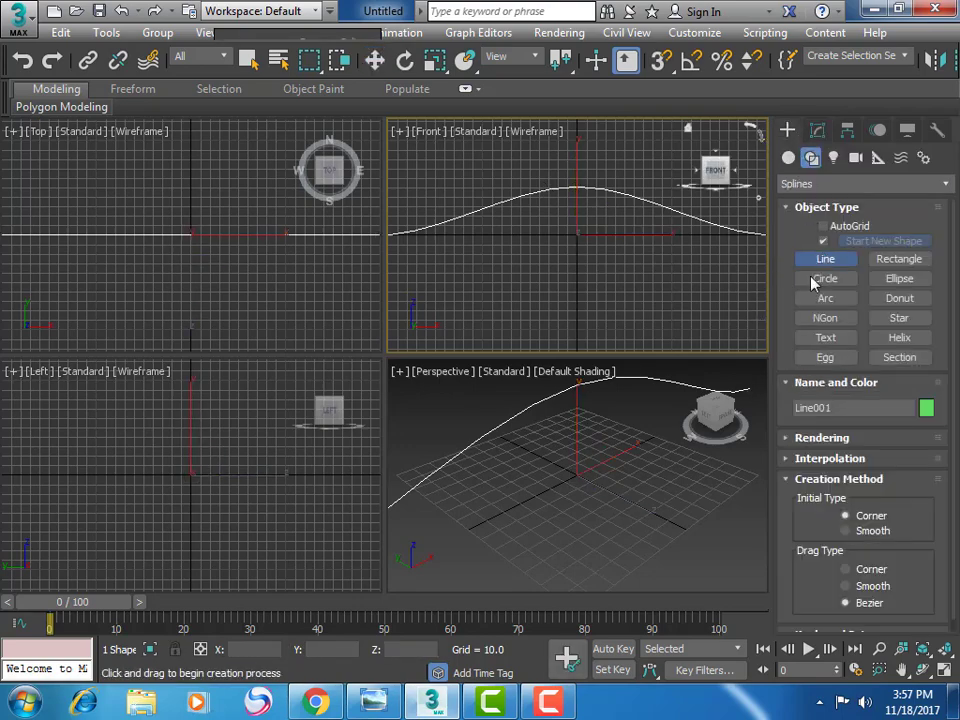
right_click(354, 296)
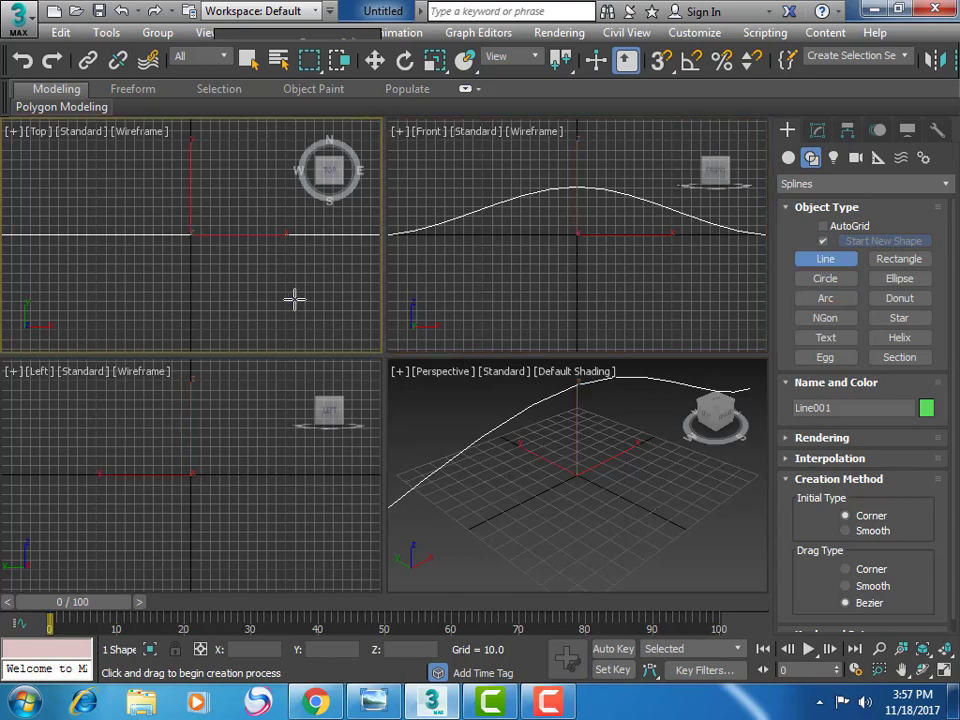
click(945, 678)
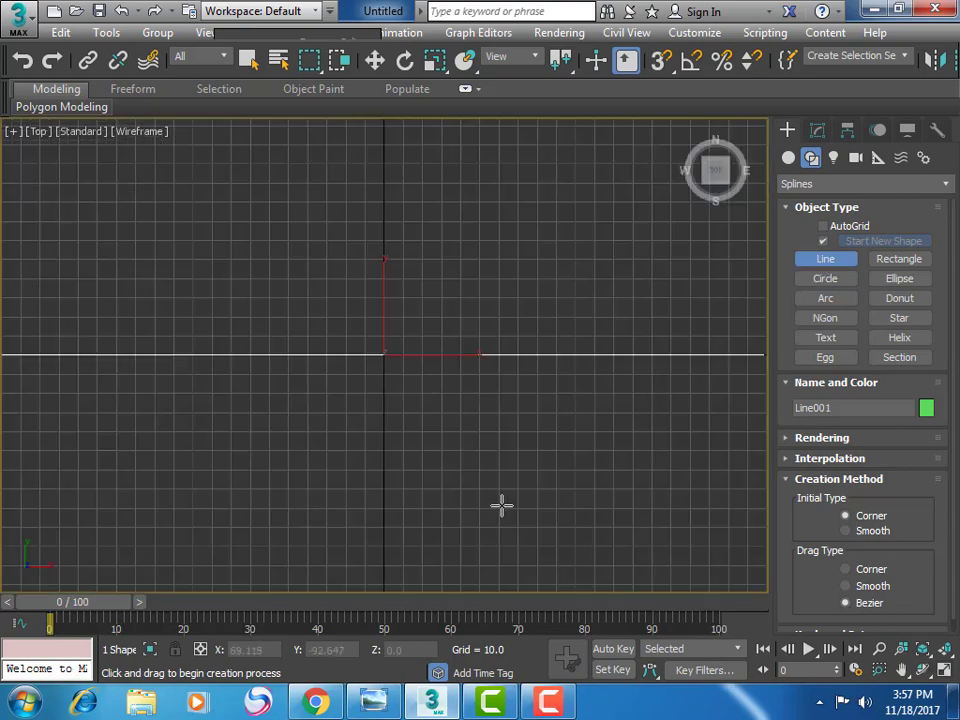
click(390, 708)
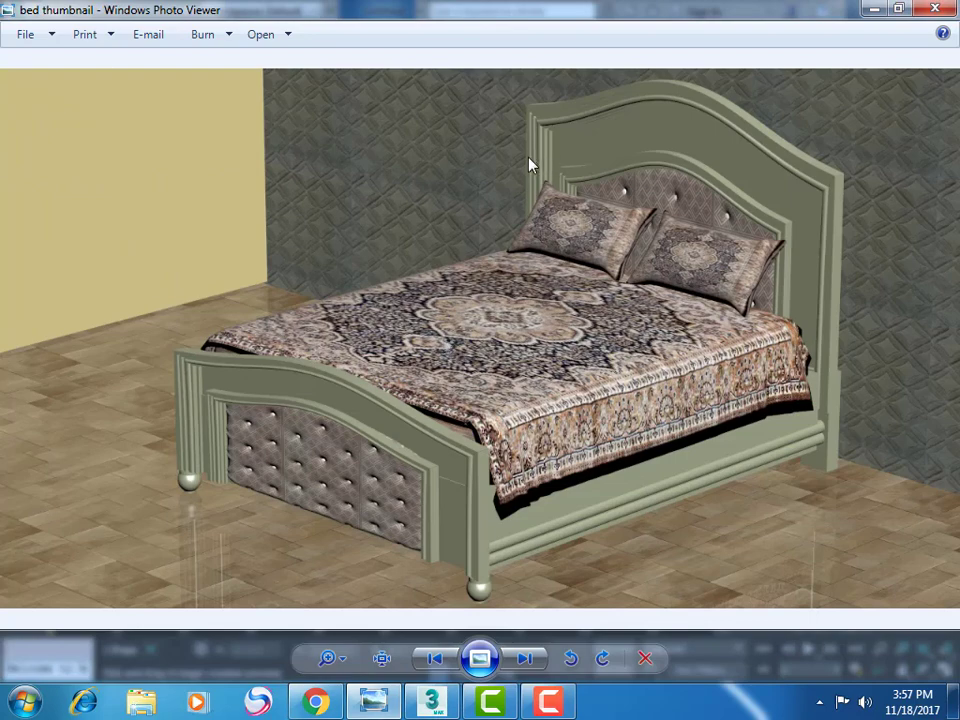
click(874, 9)
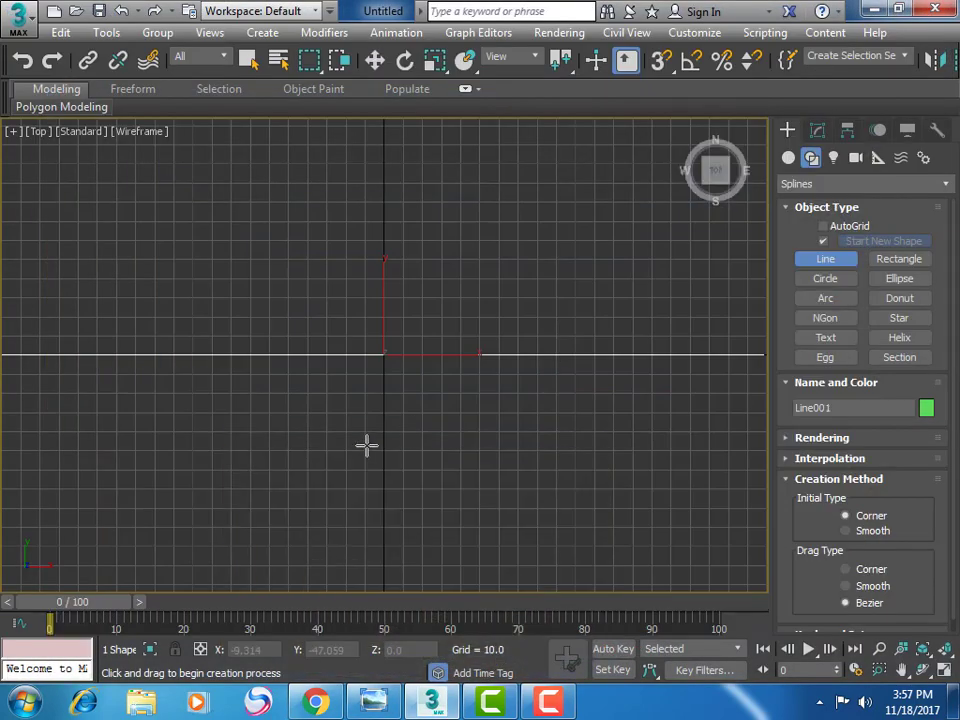
Trace the bottom edge of Line002 in the Top view, including two V-shaped points
click(689, 430)
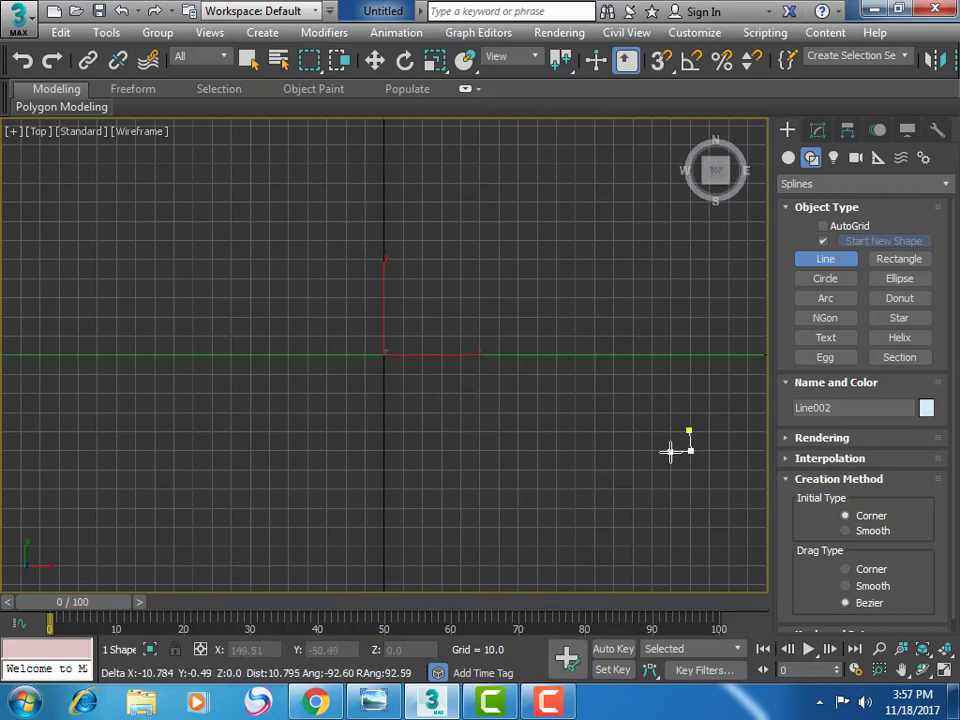
click(670, 452)
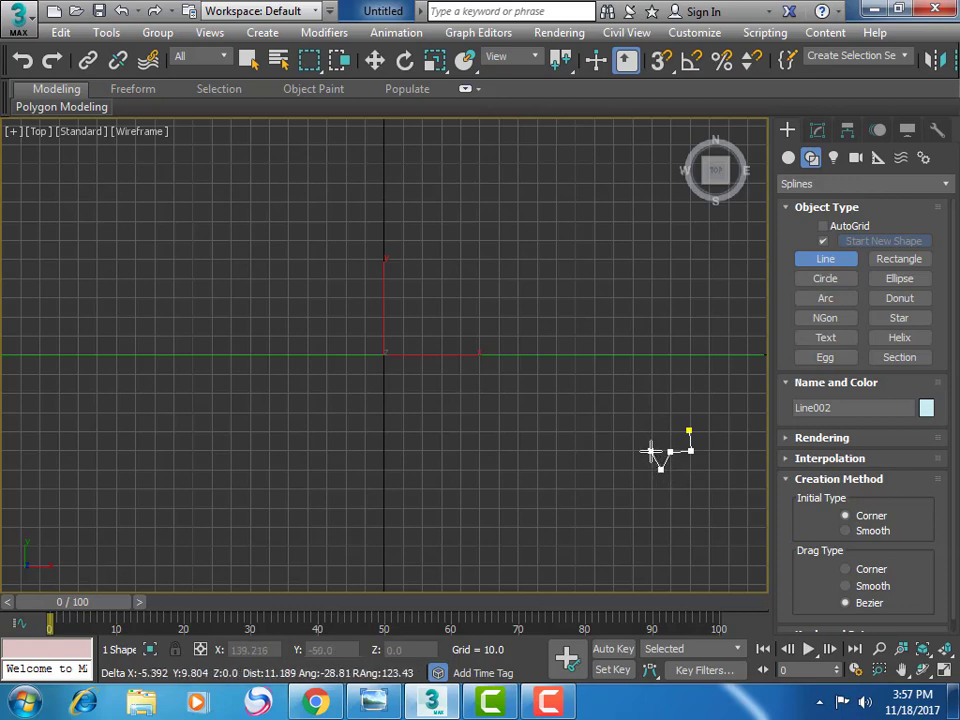
click(650, 452)
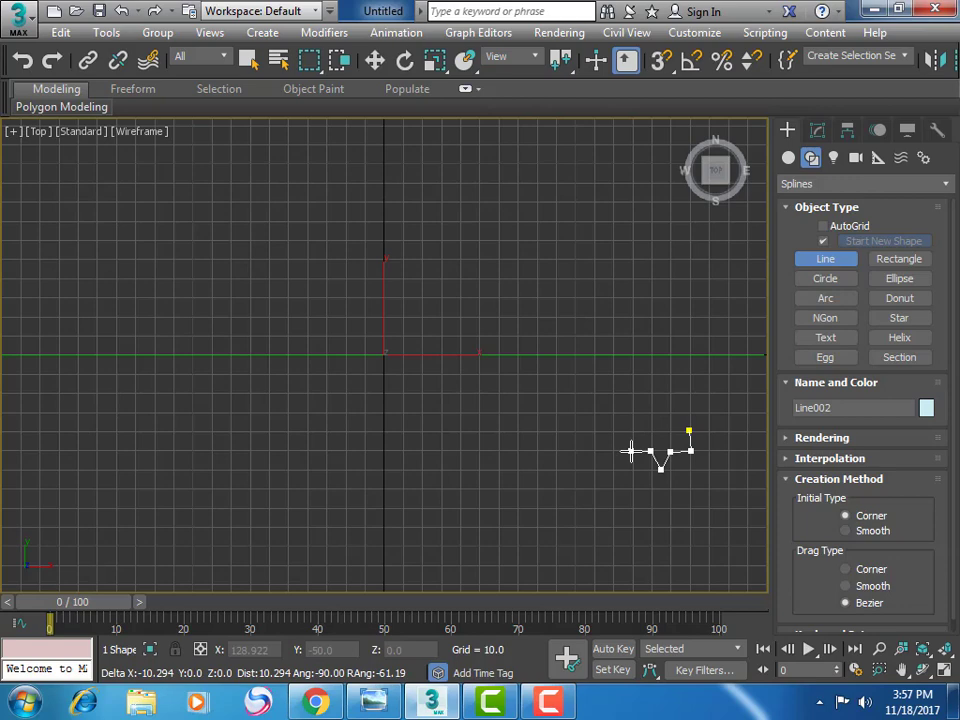
click(630, 452)
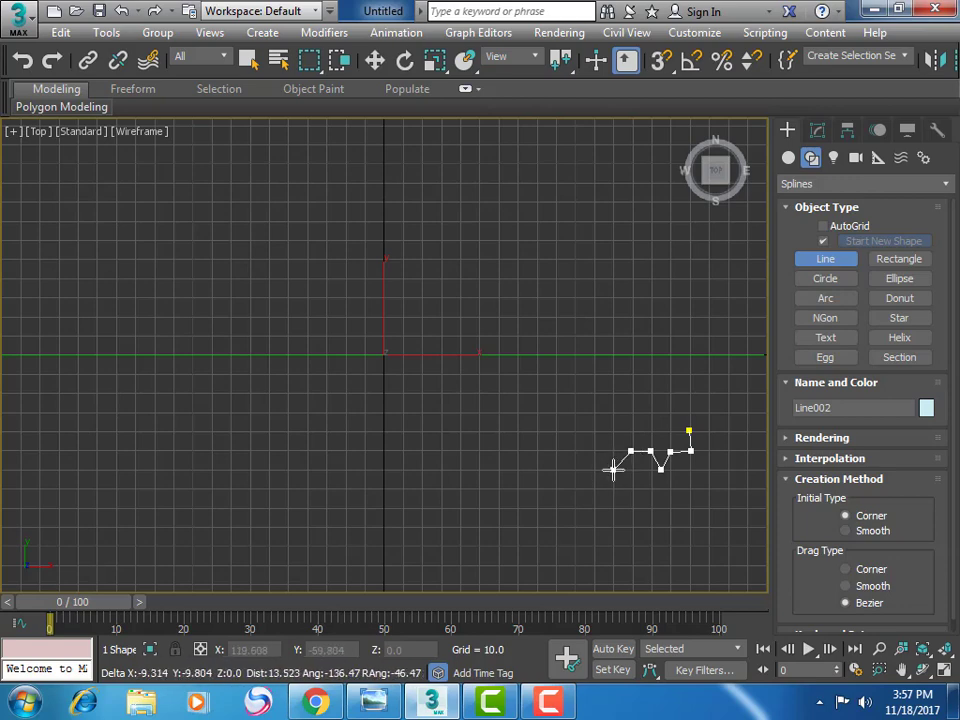
click(624, 468)
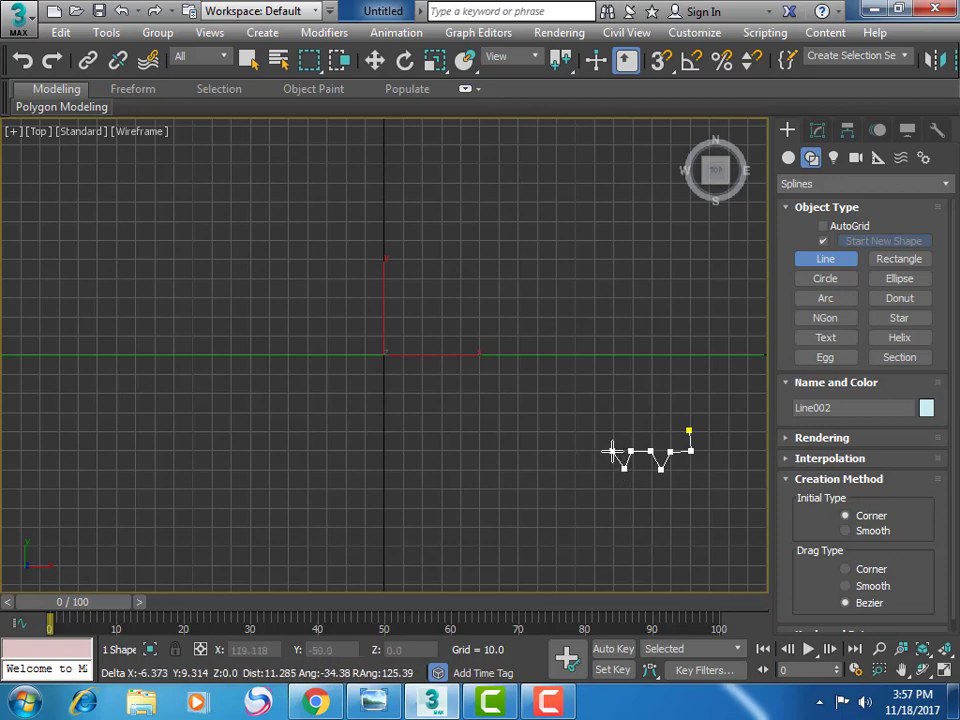
click(612, 452)
click(596, 452)
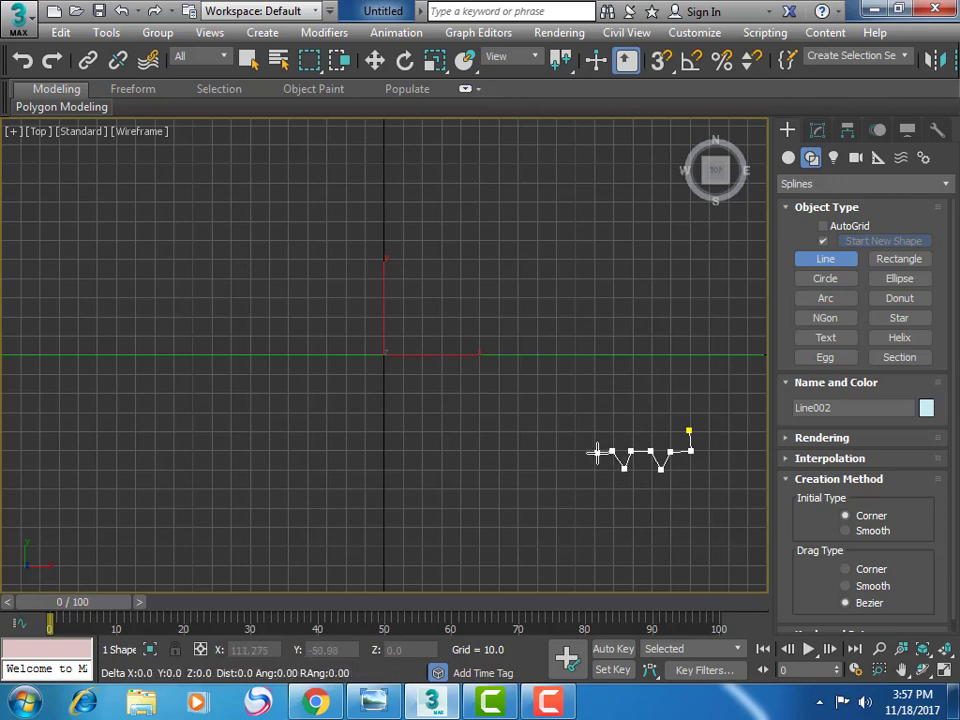
Add the stepped left side and top edge, close the outline, and zoom in on it
click(596, 434)
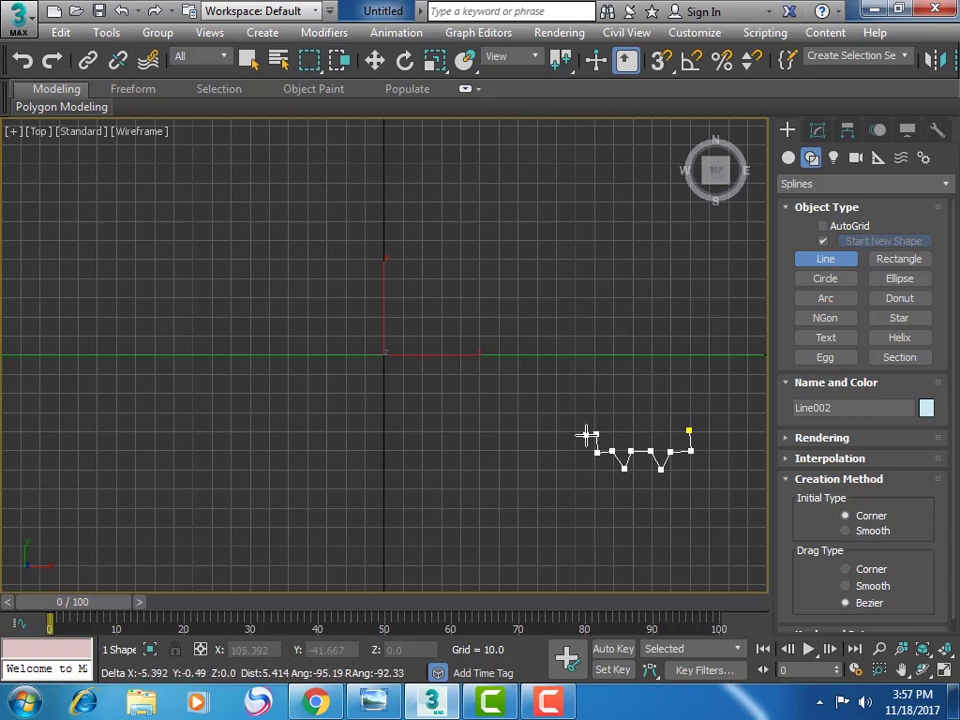
click(577, 433)
click(577, 413)
click(558, 413)
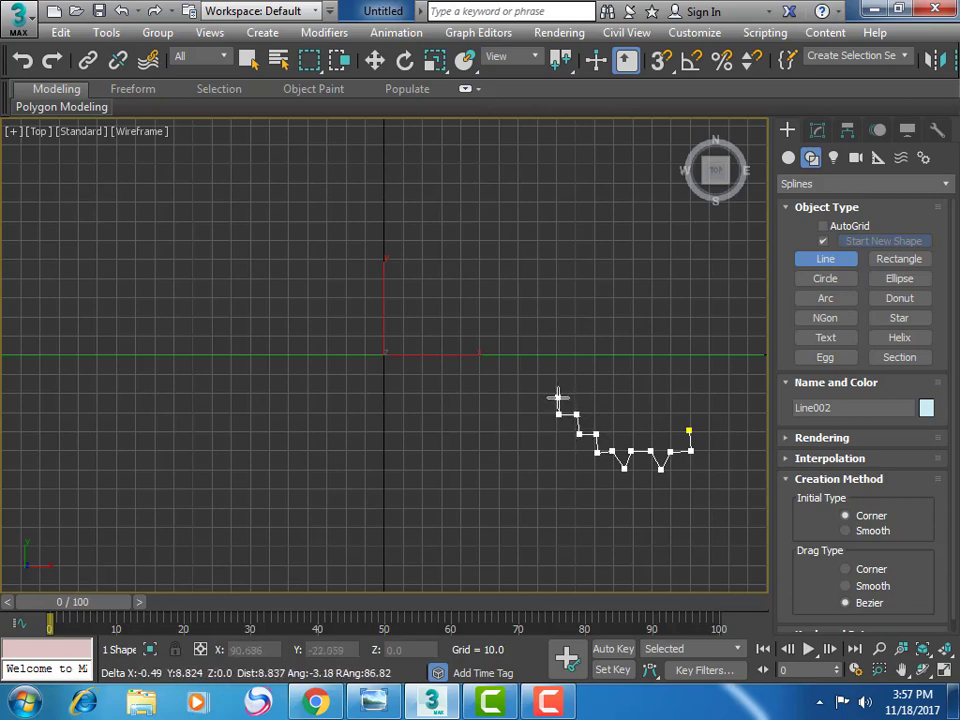
click(558, 397)
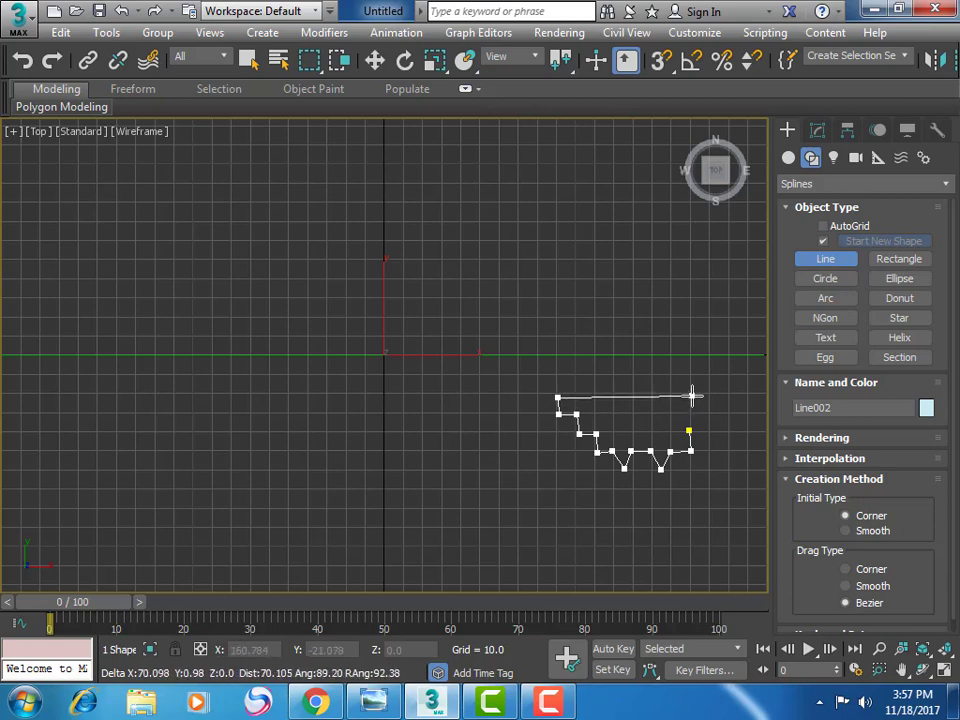
click(692, 396)
click(689, 431)
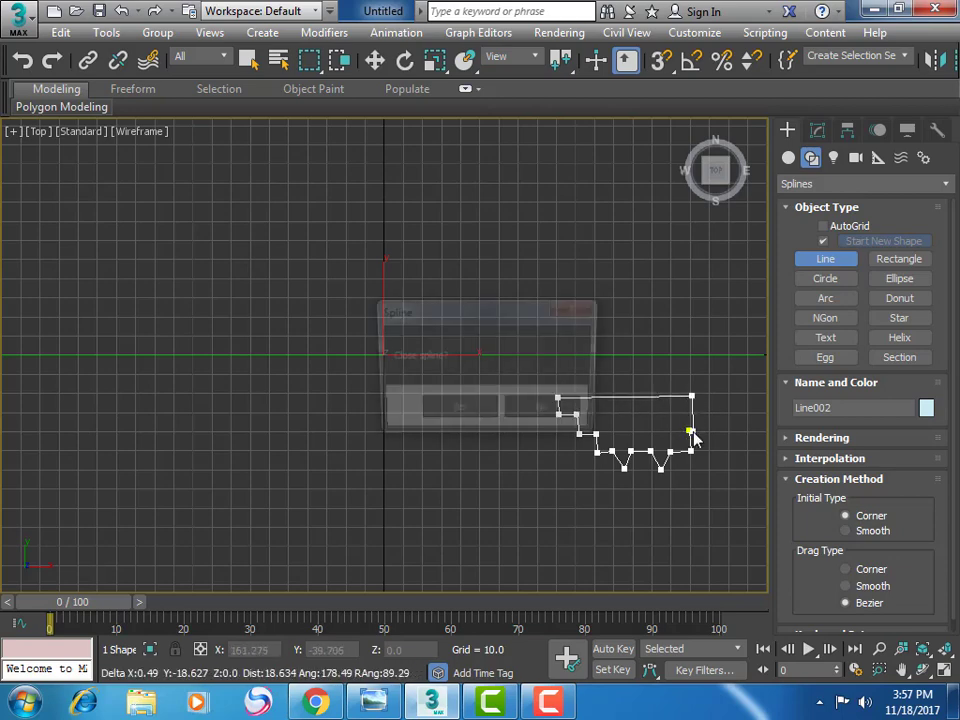
click(456, 411)
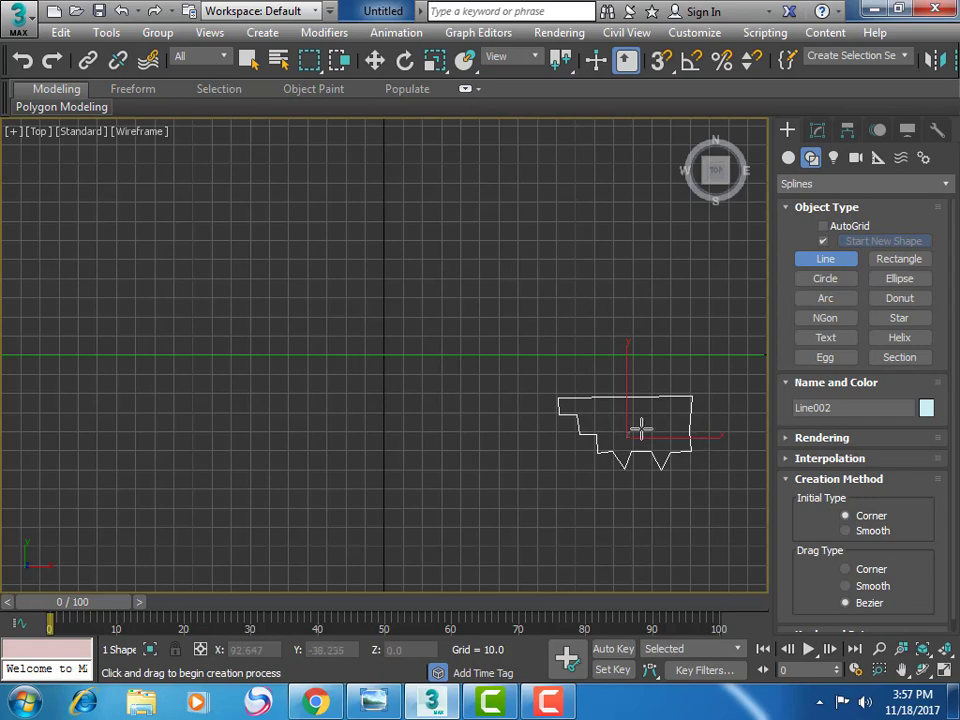
click(879, 669)
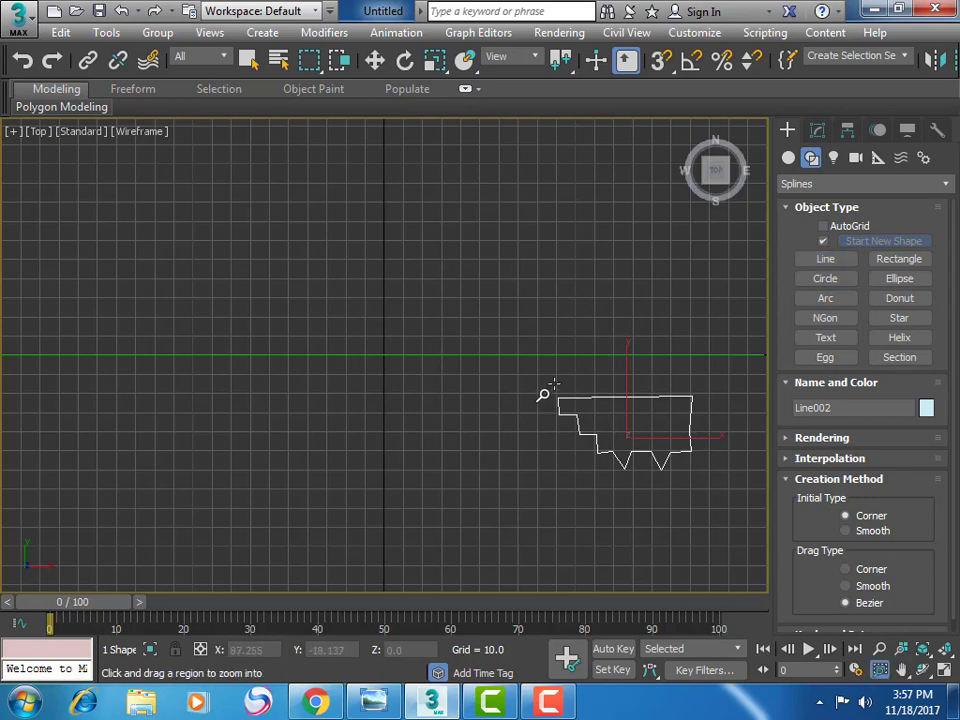
drag(546, 381, 720, 476)
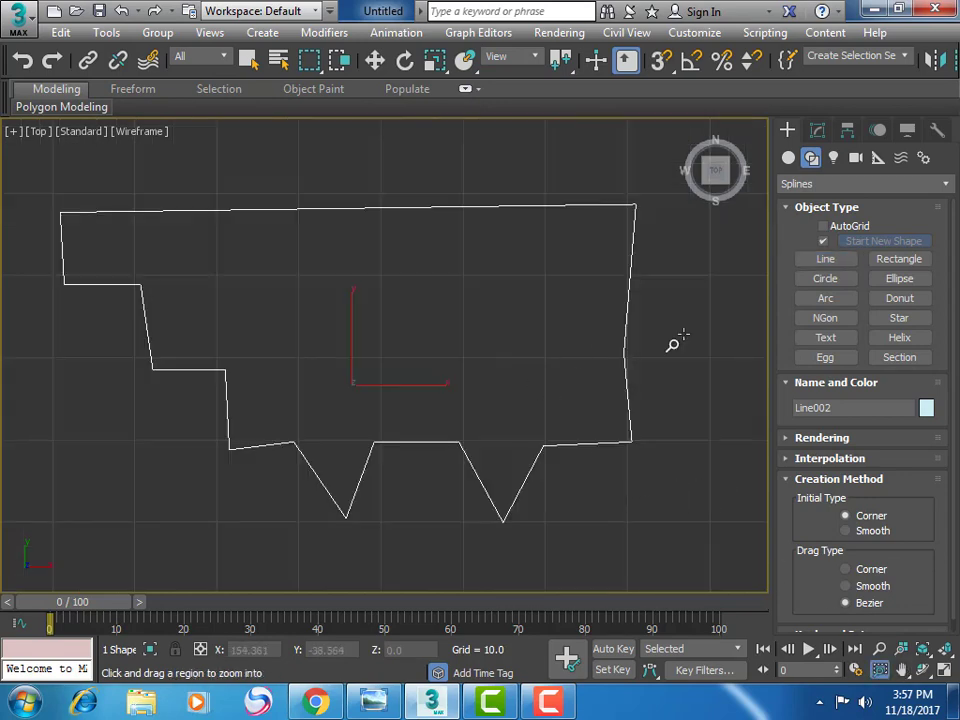
In Vertex mode, make both bottom V-points Smooth and raise the lower-left vertex to level the edge
click(817, 130)
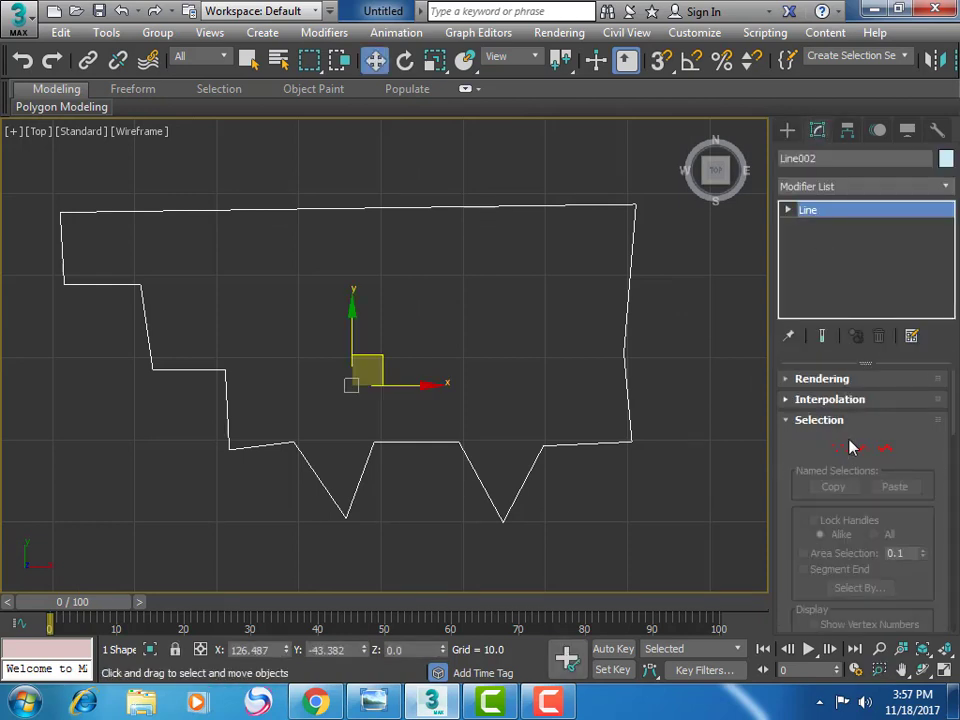
click(842, 450)
drag(560, 588, 558, 585)
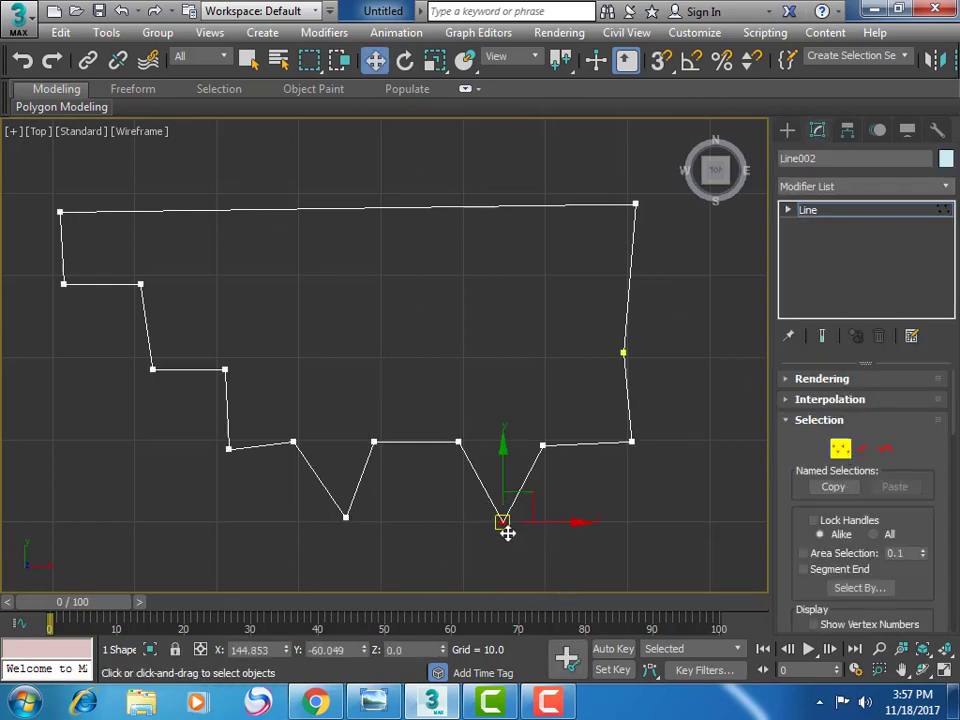
right_click(506, 528)
click(474, 443)
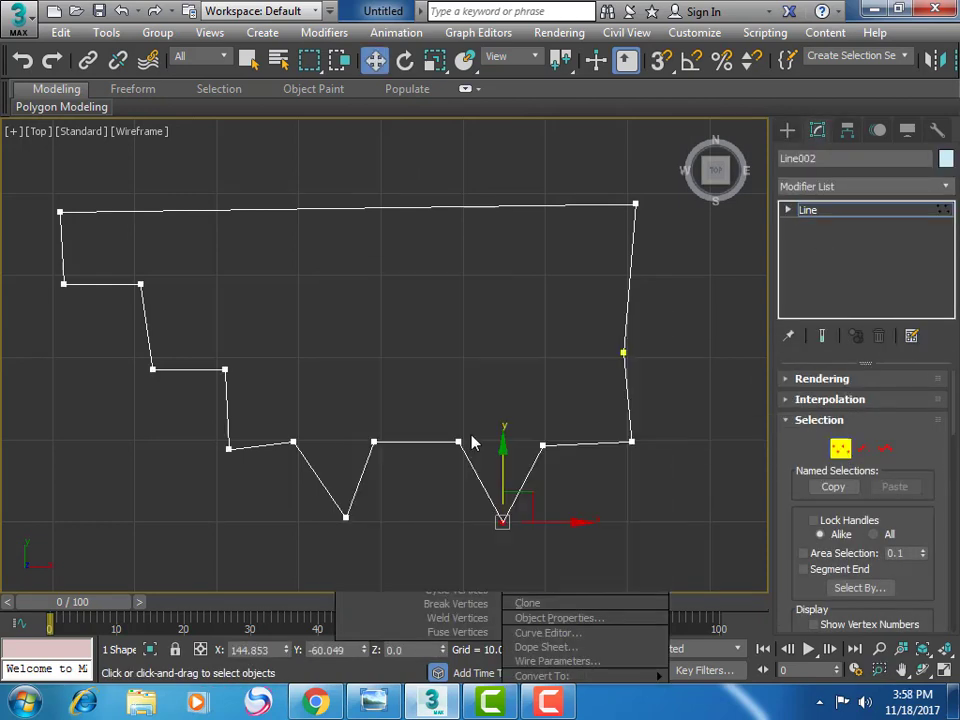
drag(285, 503, 540, 550)
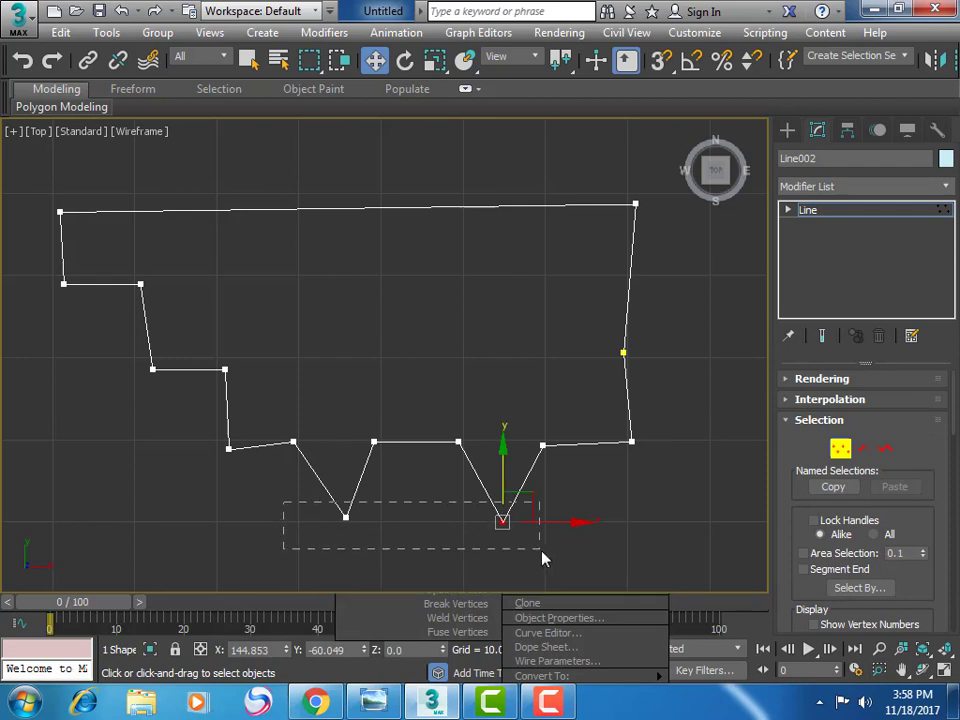
right_click(499, 521)
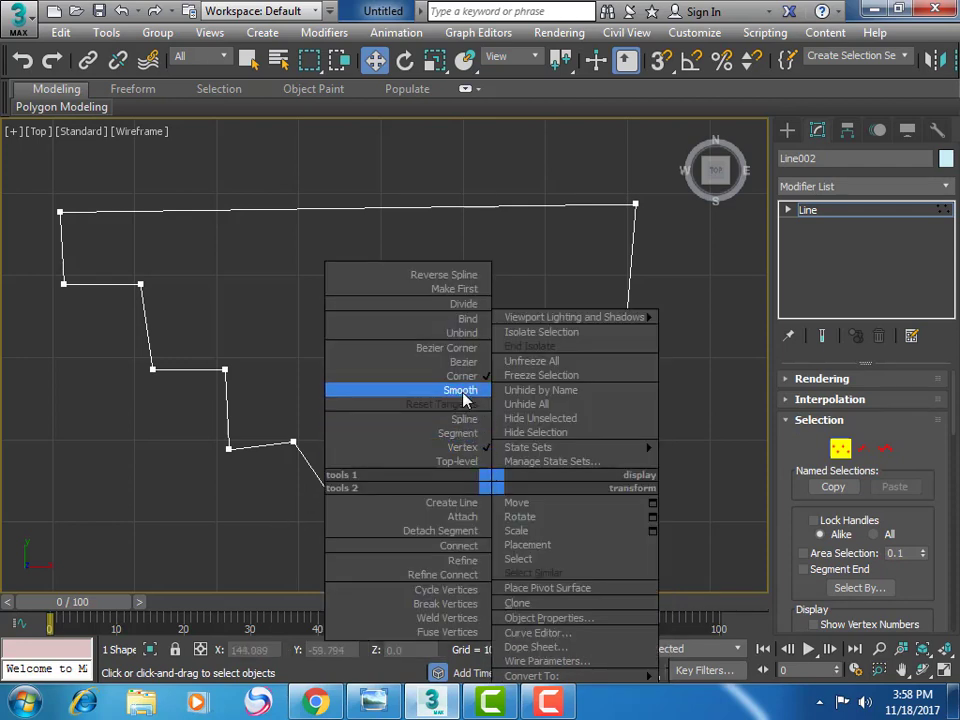
click(463, 392)
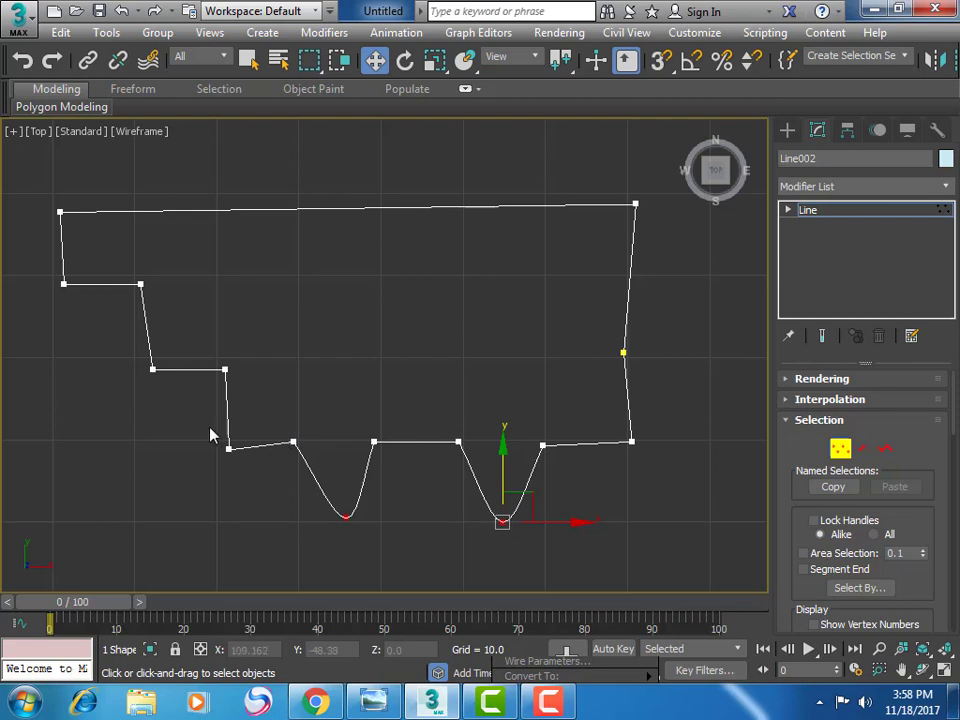
drag(243, 478, 243, 478)
drag(229, 389, 228, 381)
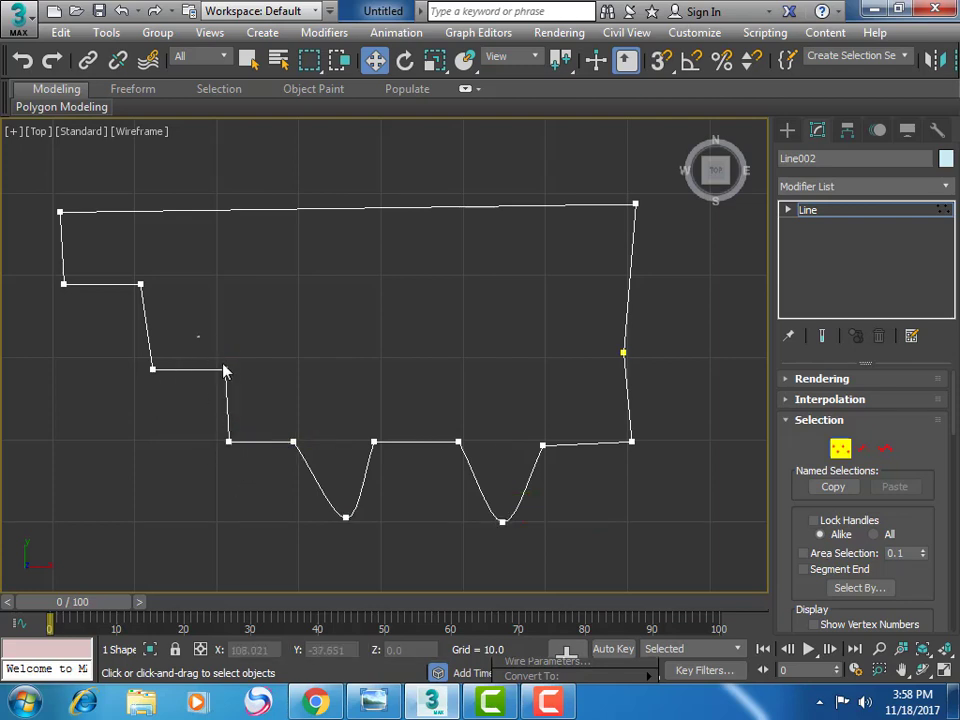
Square up the left step corners and top-left corner so those edges run horizontal or vertical
mouse_move(195, 336)
mouse_down()
mouse_move(236, 388)
mouse_move(268, 368)
mouse_up()
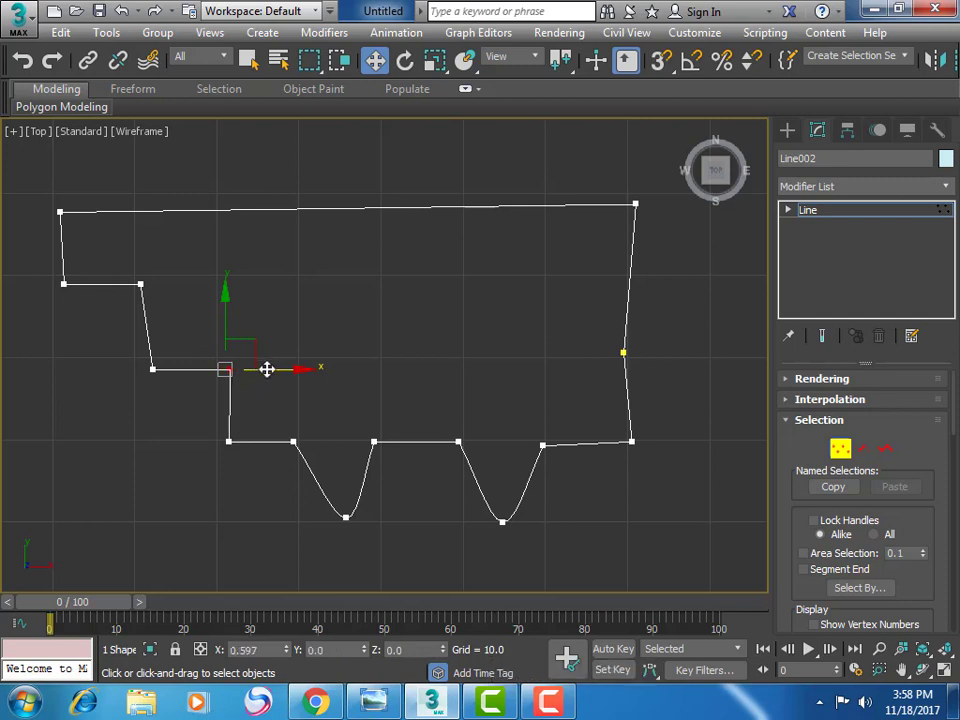
drag(268, 367, 265, 377)
click(140, 284)
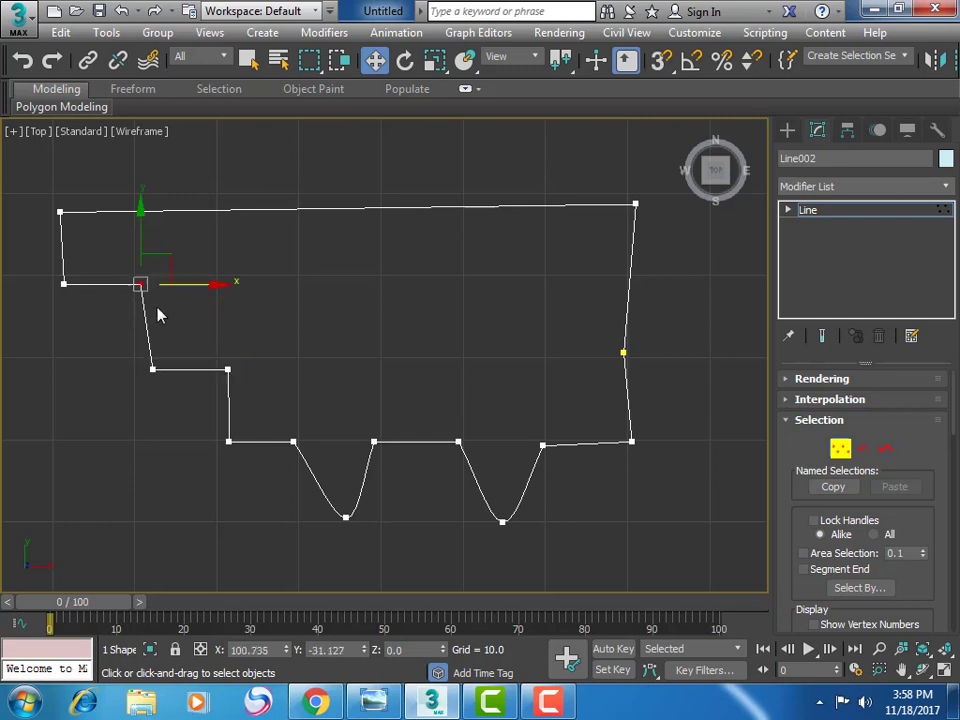
drag(180, 285, 191, 288)
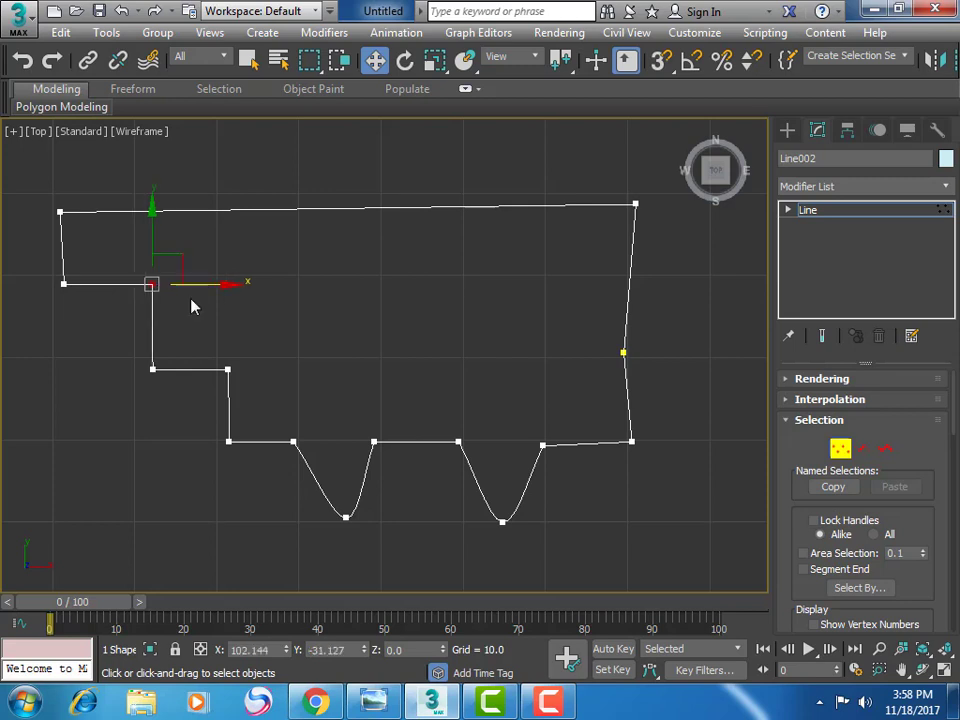
click(190, 304)
click(60, 211)
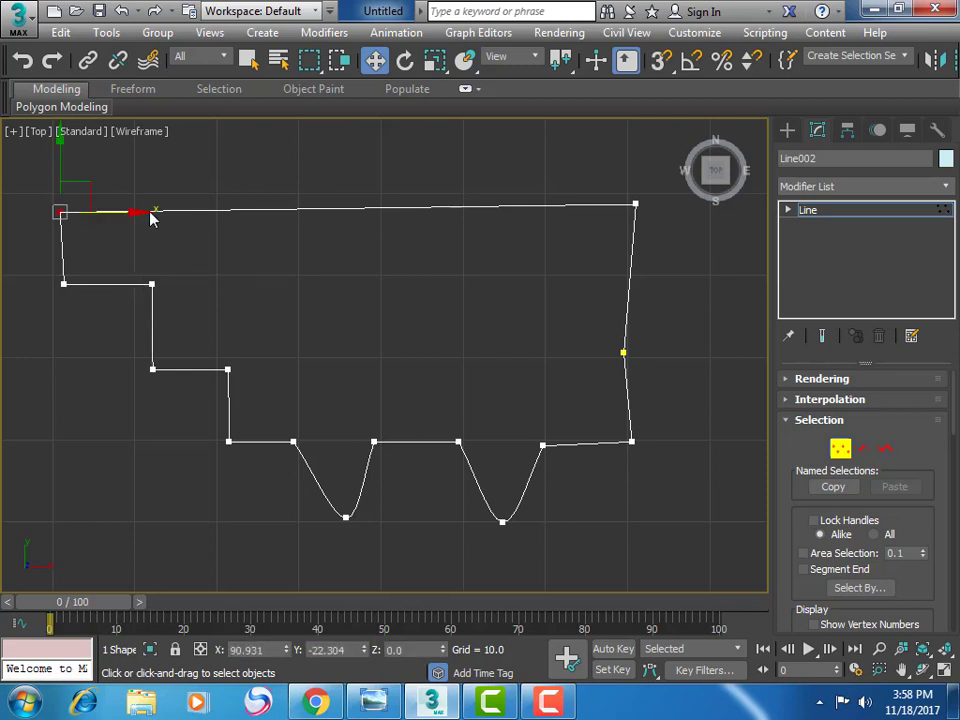
drag(141, 213, 145, 222)
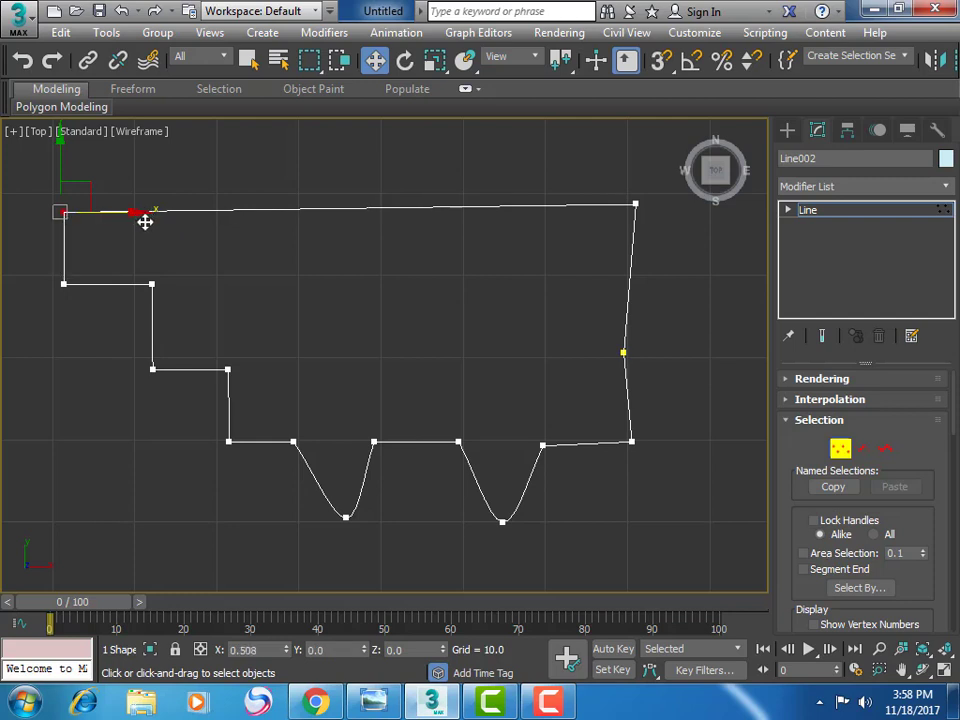
click(603, 214)
Align the top-right, bottom-right and bottom-section vertices to level the top and straighten the right edge
drag(659, 220, 658, 218)
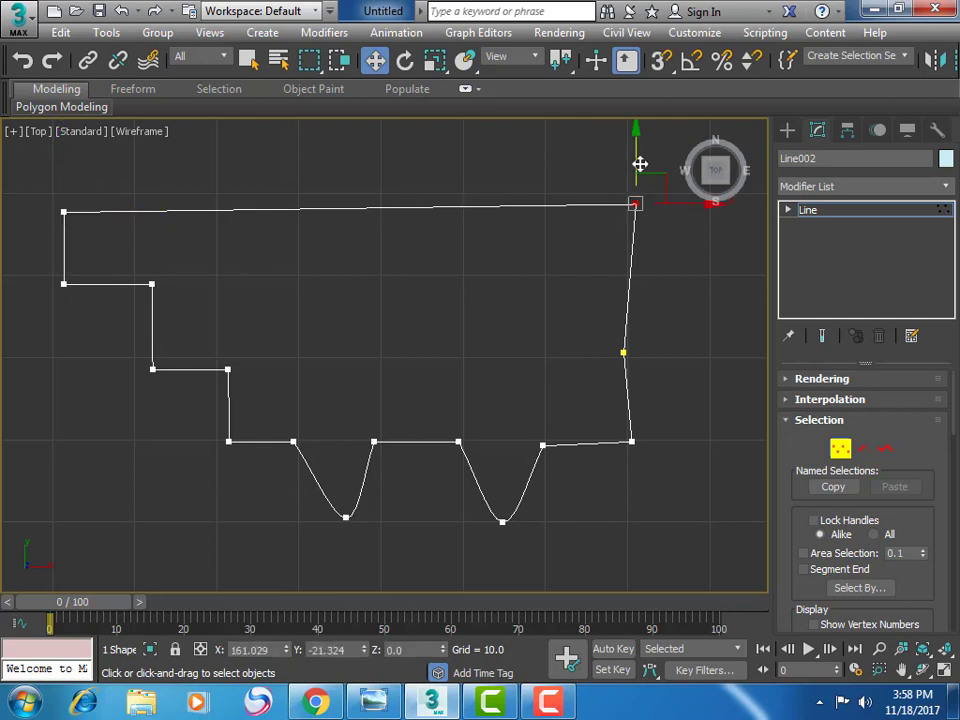
drag(636, 165, 637, 168)
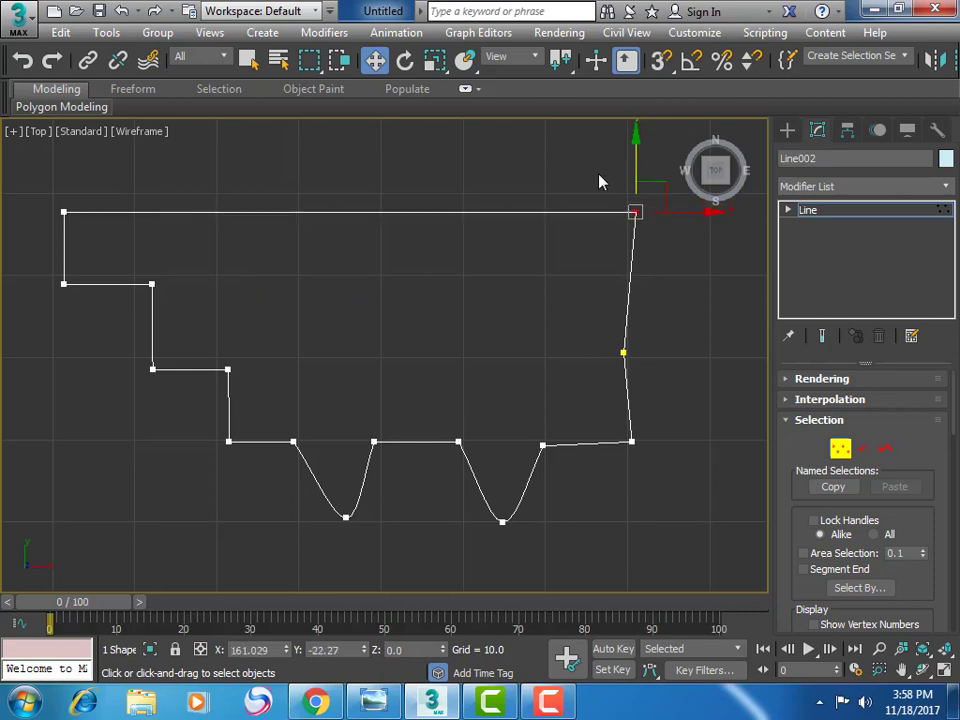
drag(701, 216, 686, 324)
click(632, 442)
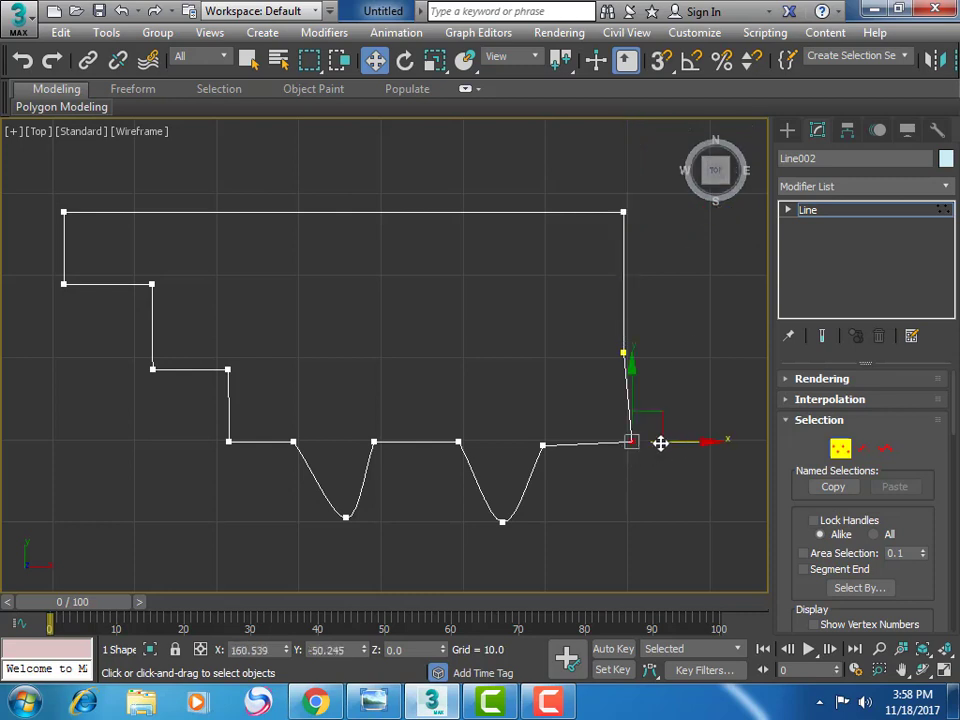
drag(675, 441, 668, 442)
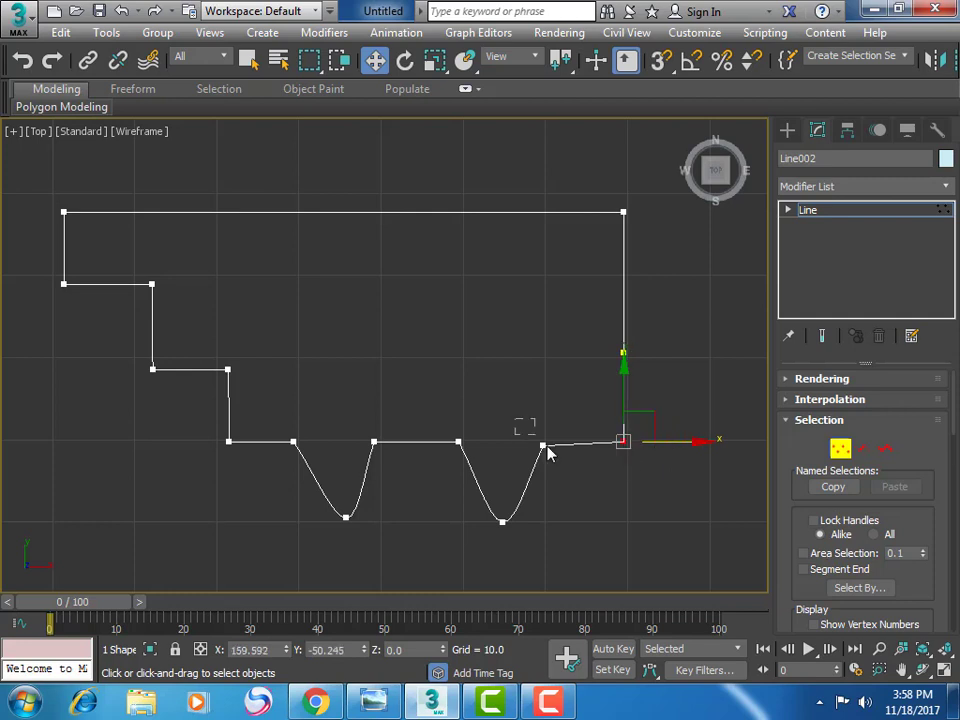
drag(562, 466, 558, 455)
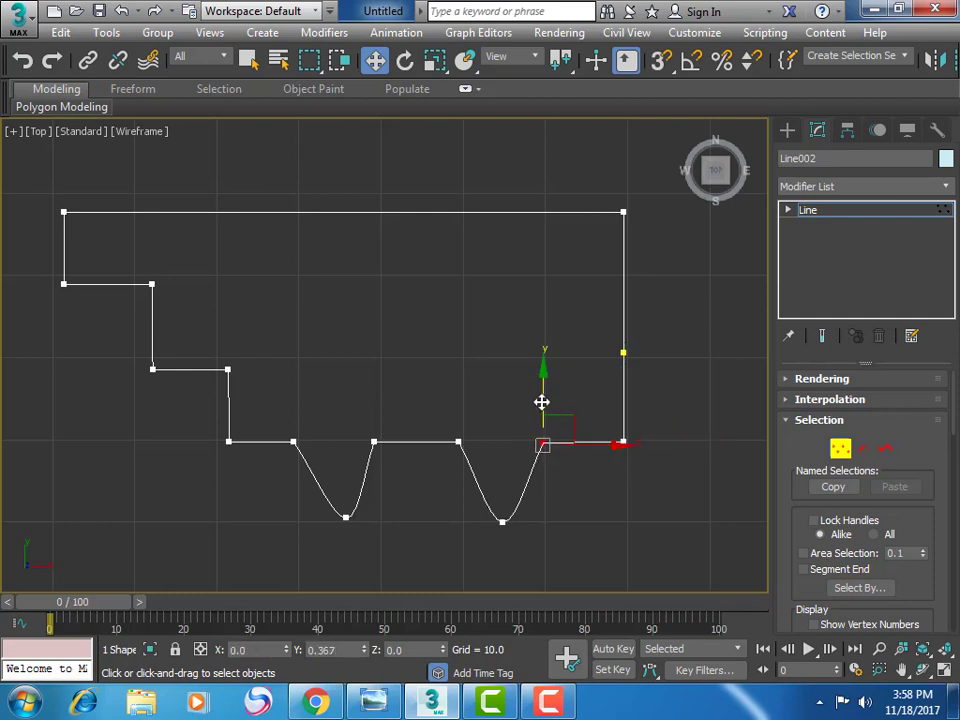
drag(541, 402, 540, 403)
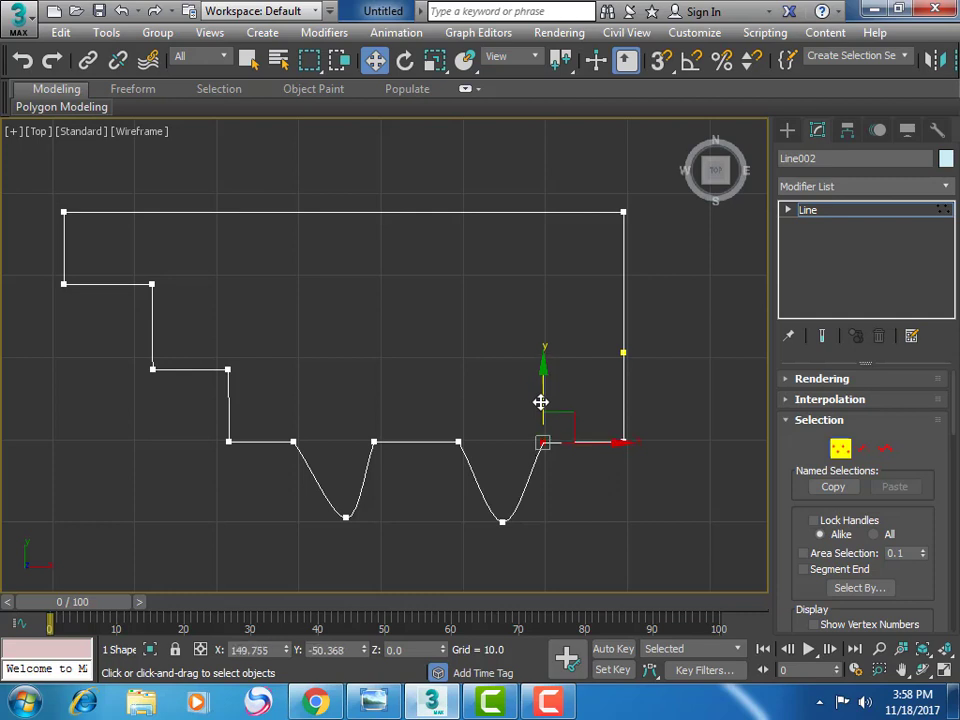
click(493, 521)
Raise both dip-bottom vertices to make the two dips shallower
drag(272, 498, 572, 558)
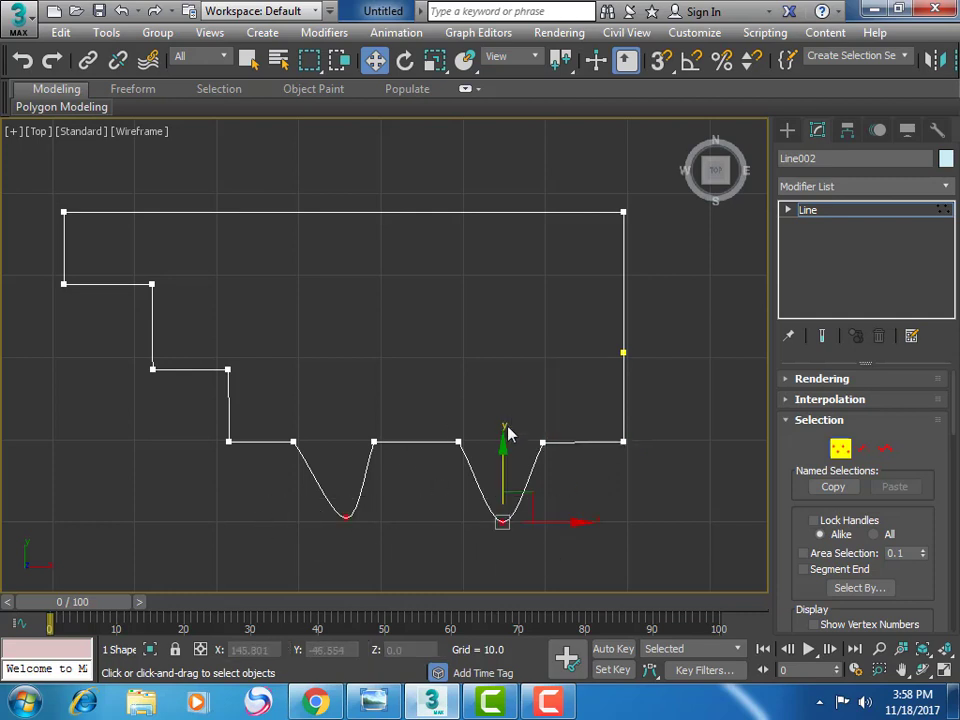
drag(501, 446, 498, 420)
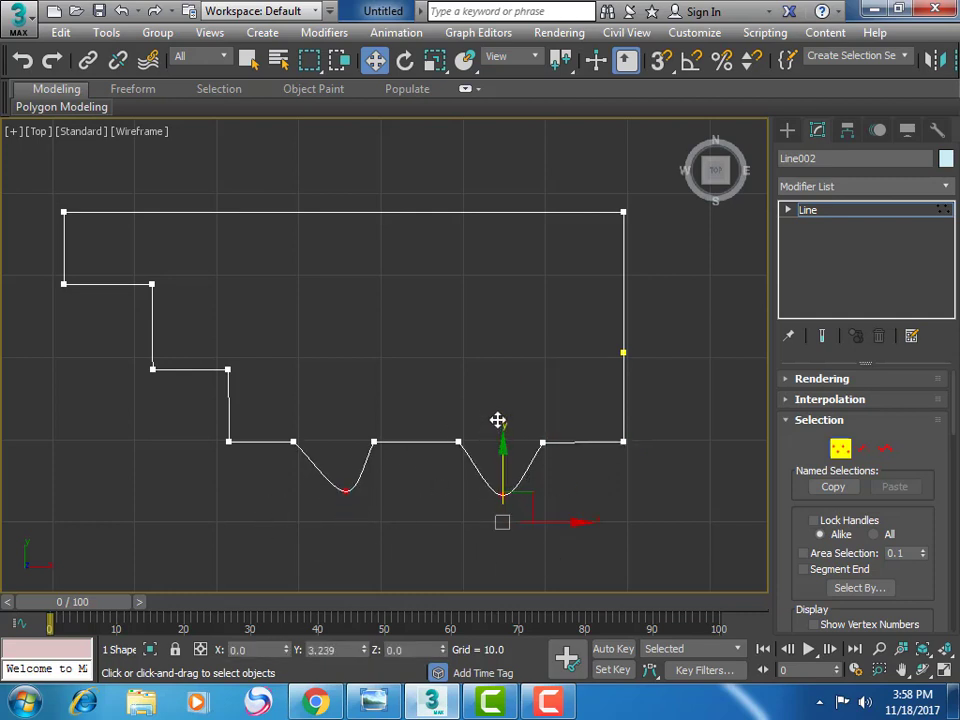
click(344, 486)
drag(336, 486, 336, 484)
Convert both dip-bottom vertices to Bezier, stretching the right dip's tangent wider
drag(474, 489, 499, 506)
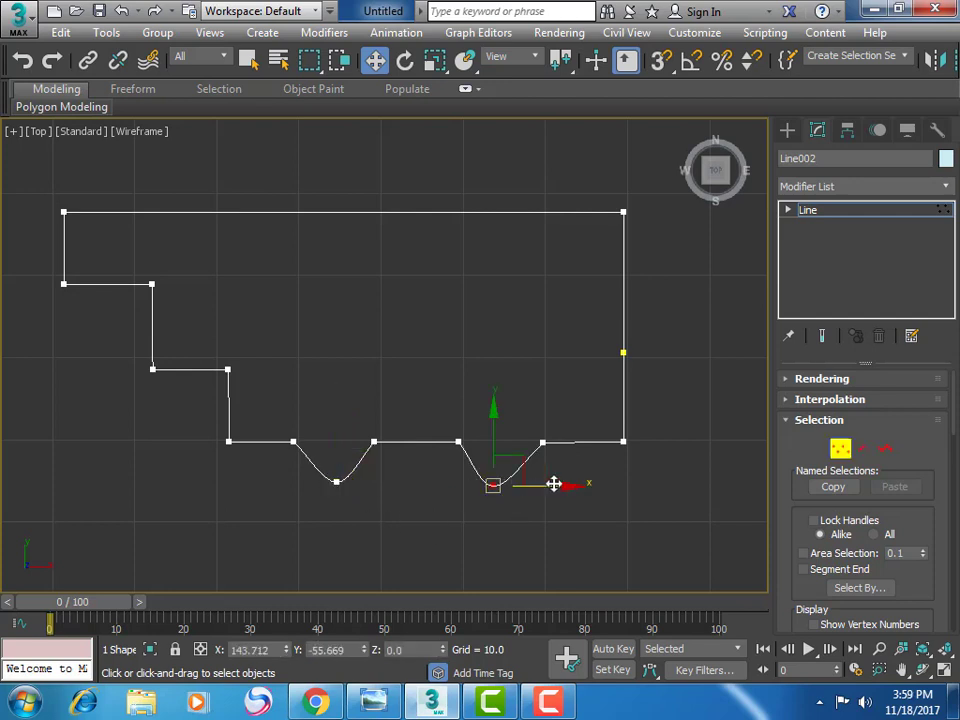
right_click(500, 486)
click(470, 361)
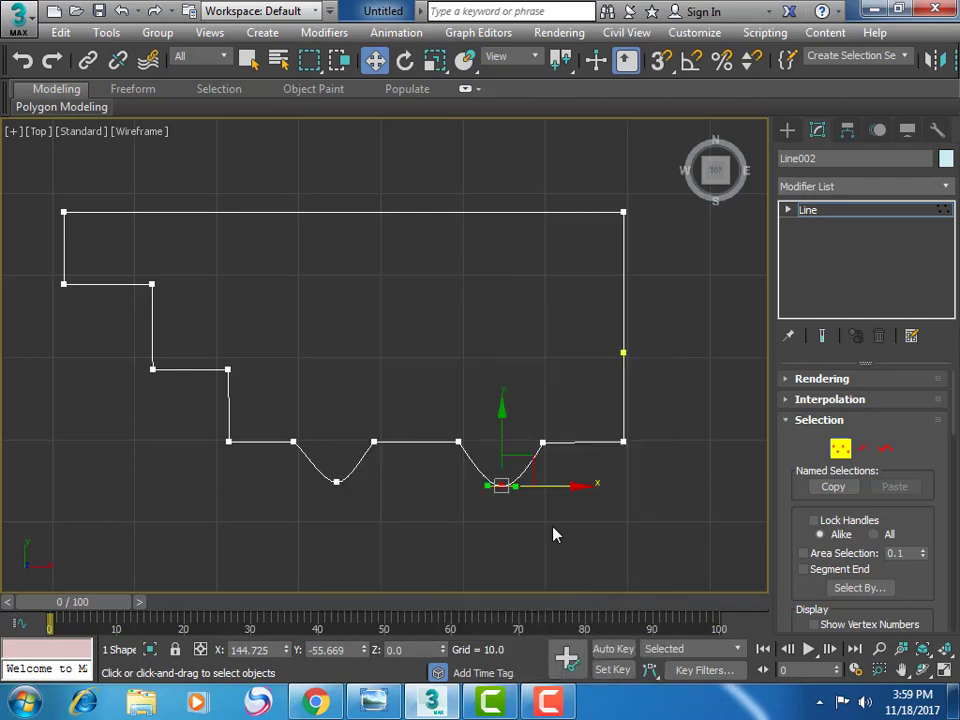
drag(516, 488, 528, 488)
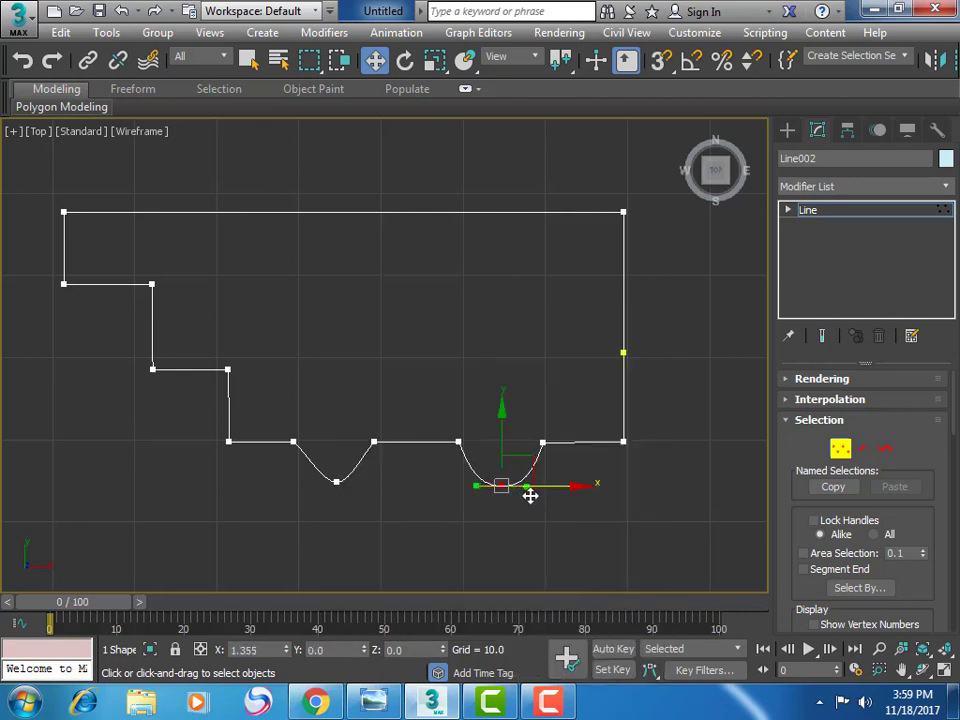
right_click(335, 482)
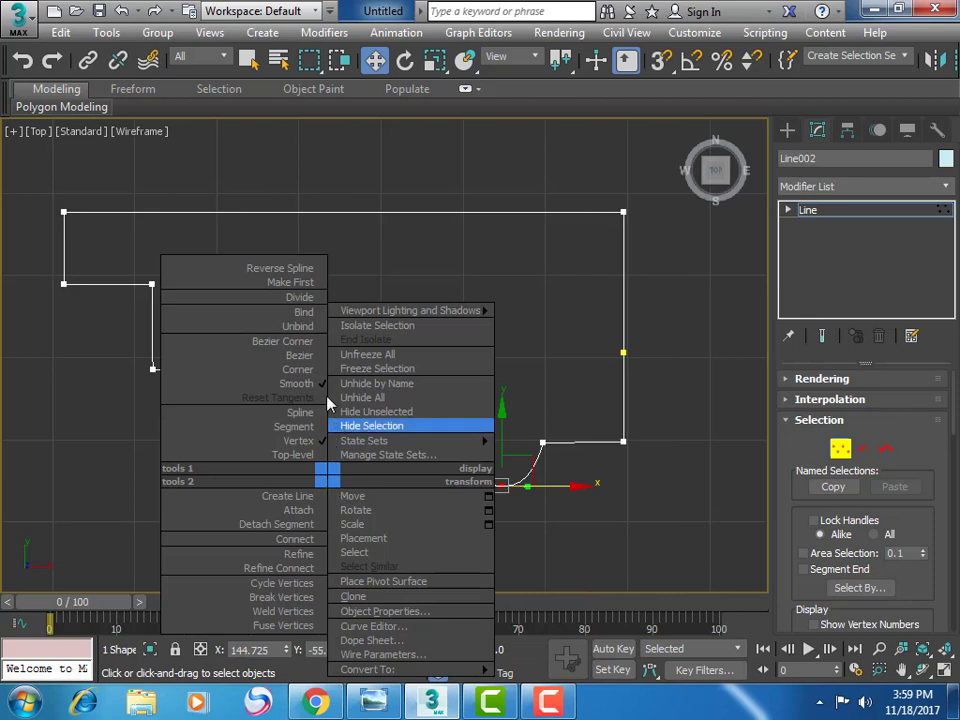
click(299, 361)
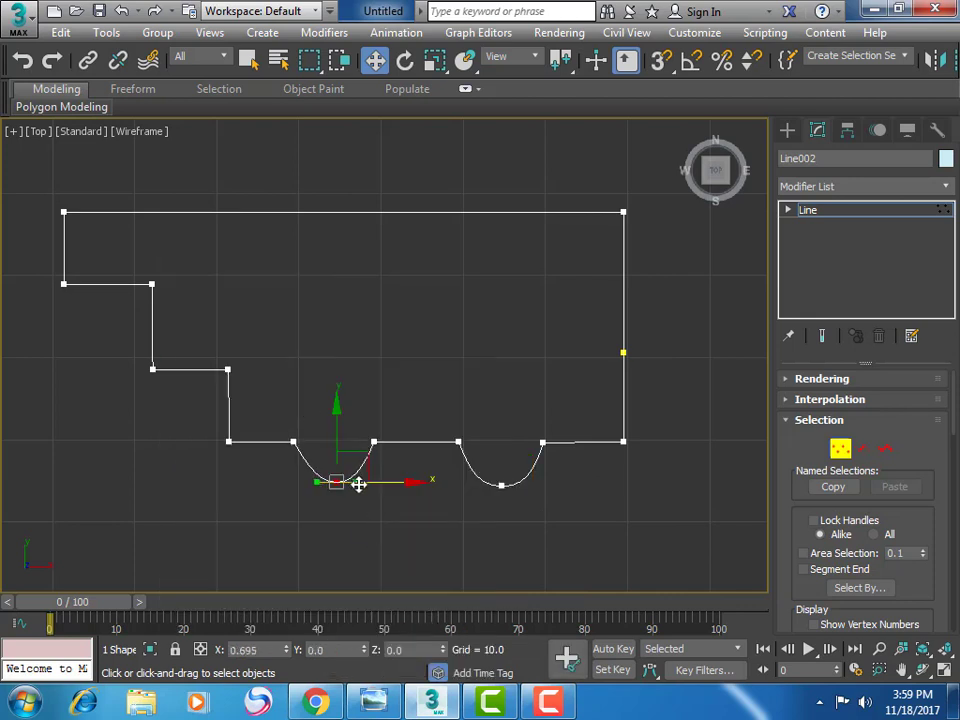
Move the profile's right-edge vertices inward and fine-tune the bottom-right vertex
click(416, 502)
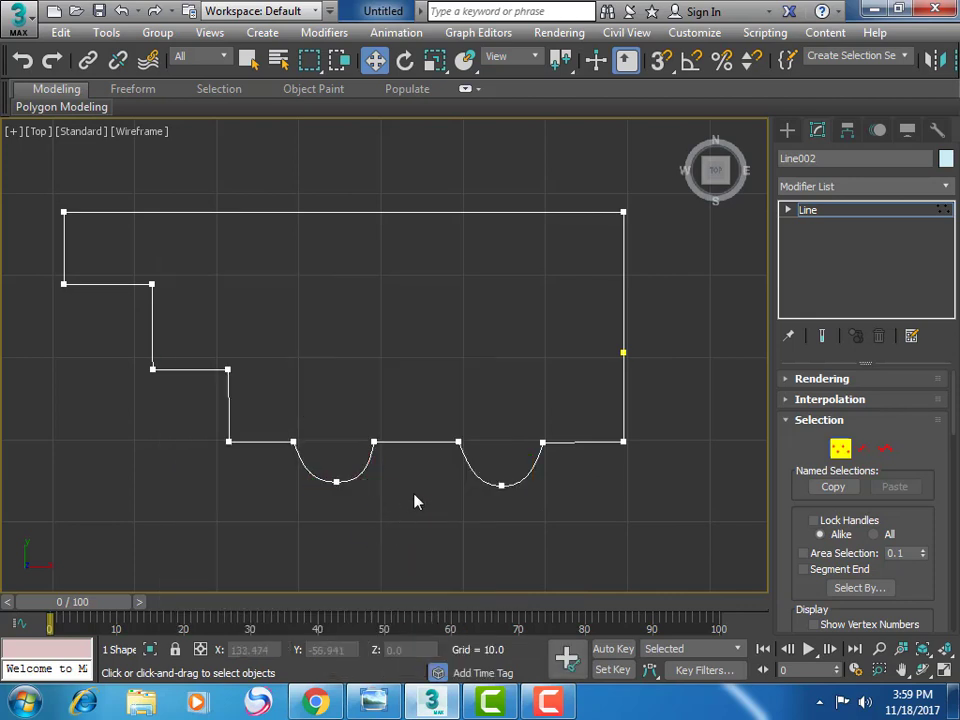
drag(627, 285, 668, 498)
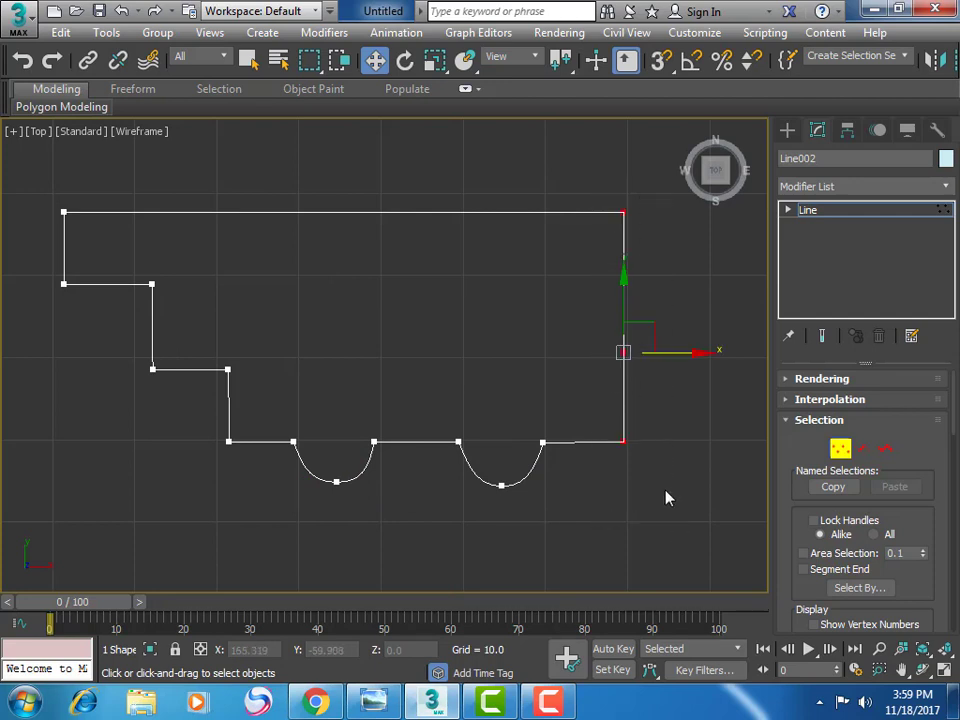
drag(692, 357, 635, 360)
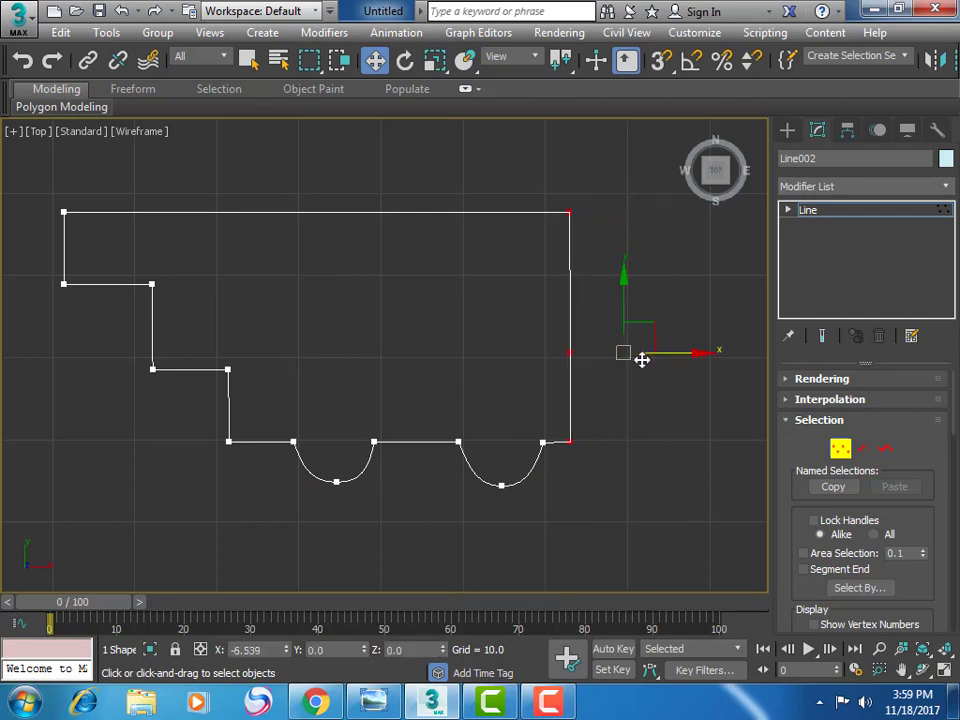
click(563, 441)
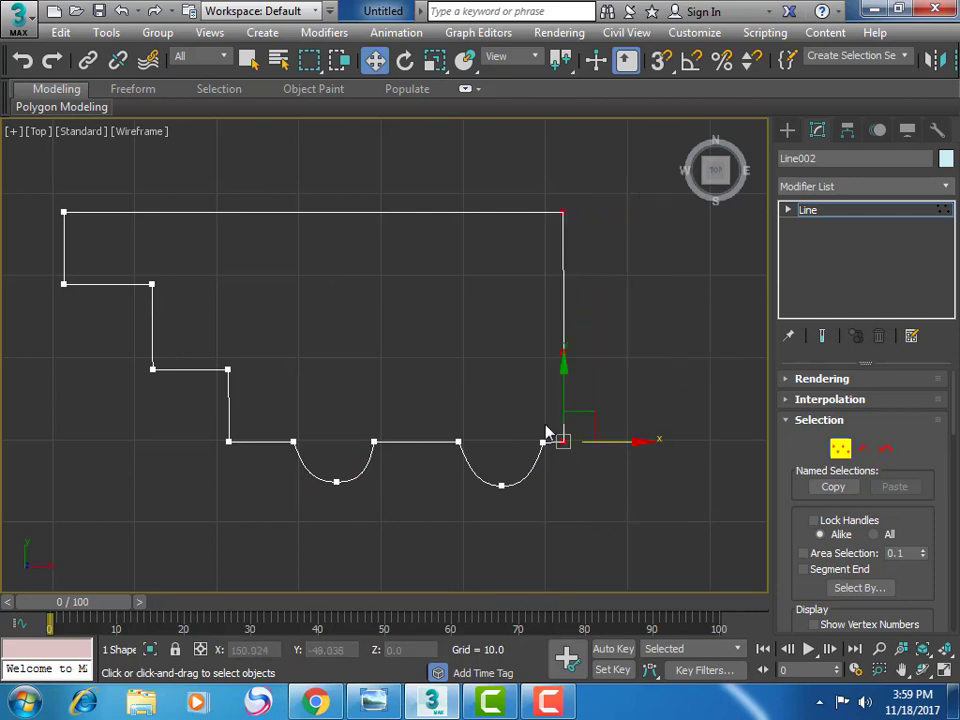
mouse_move(549, 410)
mouse_down()
mouse_move(590, 476)
mouse_move(559, 497)
mouse_up()
click(631, 426)
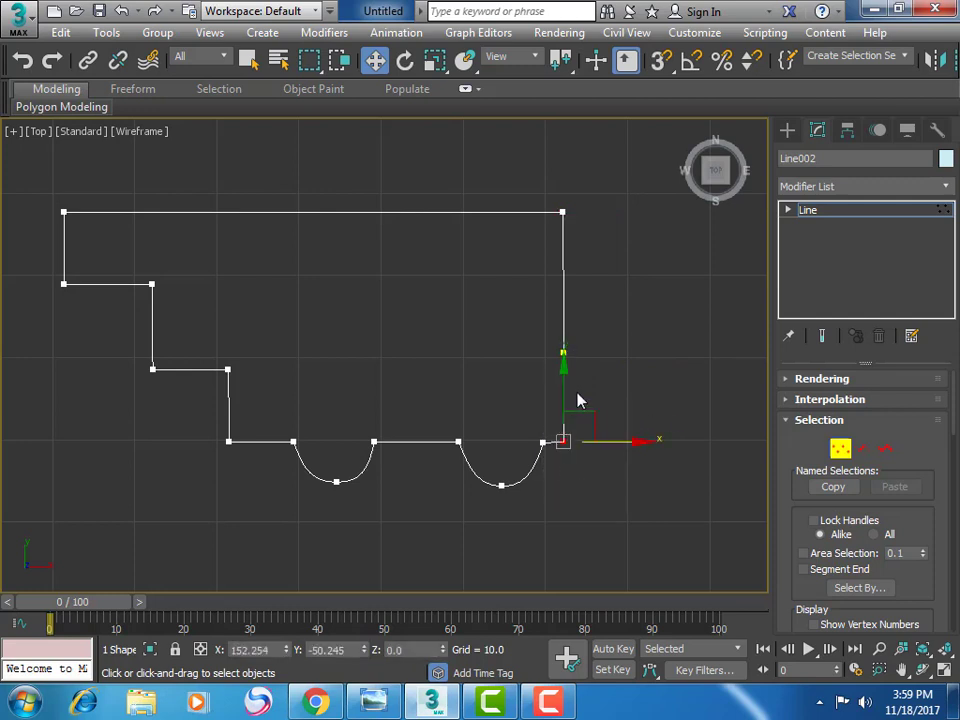
drag(566, 381, 565, 381)
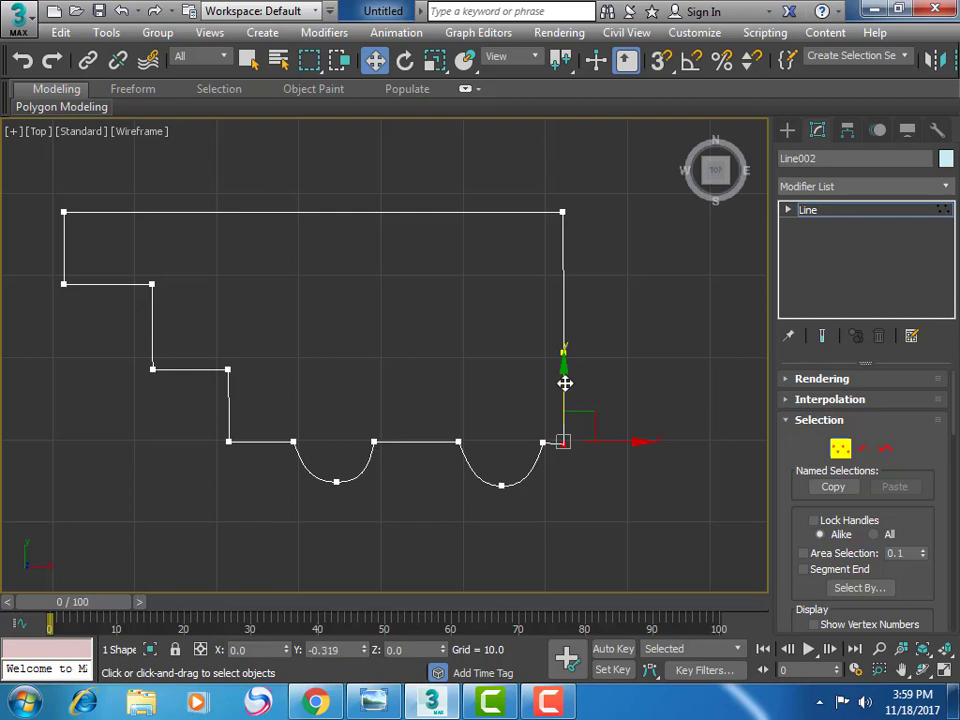
click(593, 494)
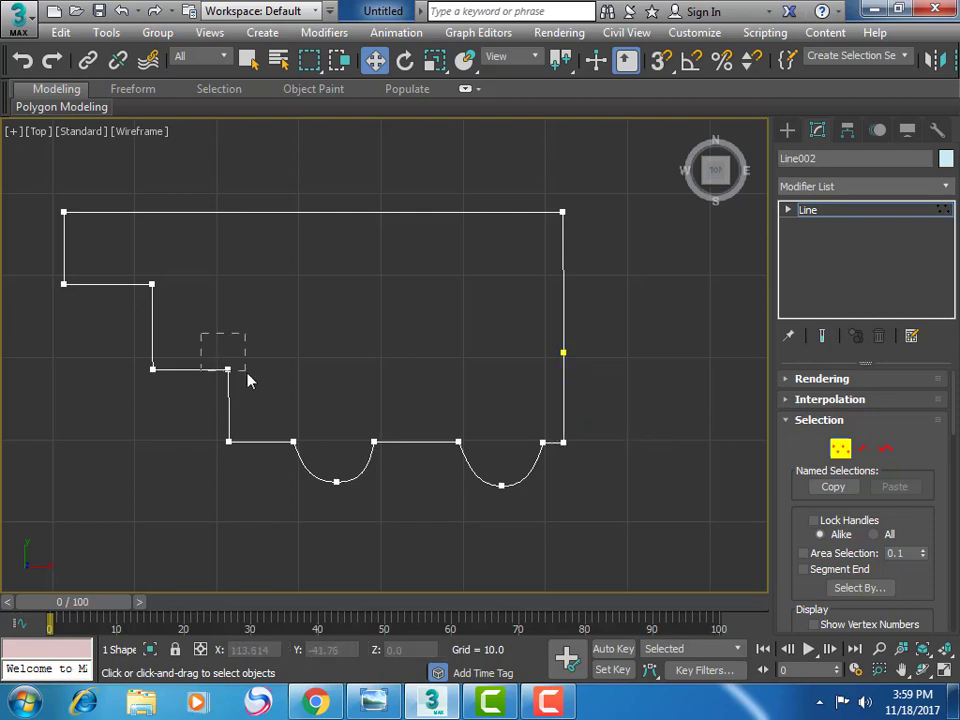
Lower the top-edge vertices and shift the lower-left corner right to align the left edge
drag(238, 376, 240, 306)
drag(52, 198, 620, 247)
drag(66, 157, 30, 240)
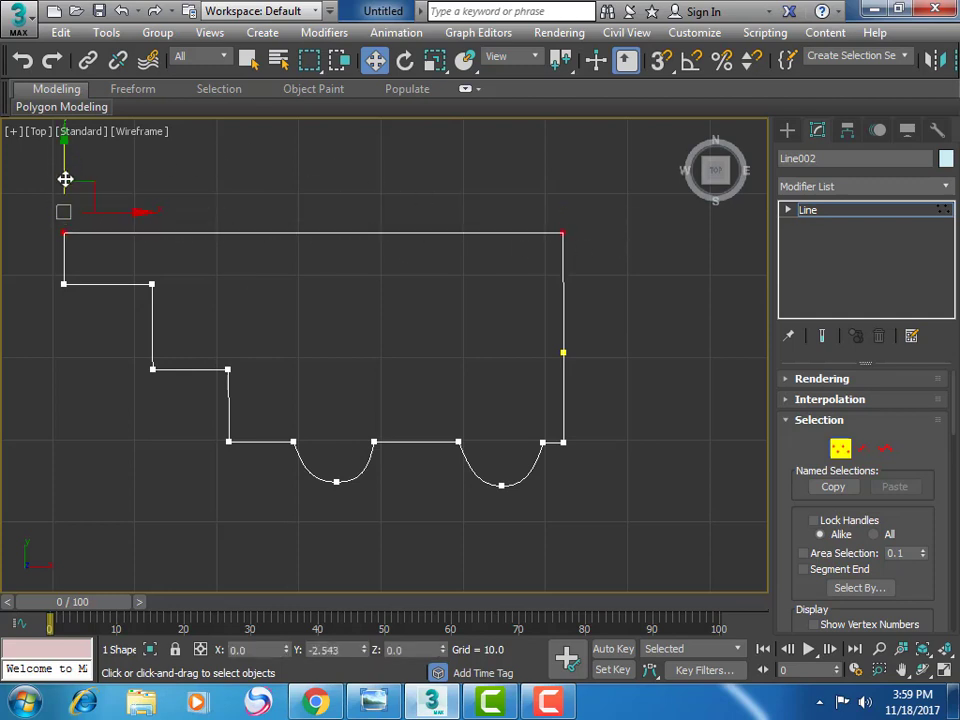
click(63, 284)
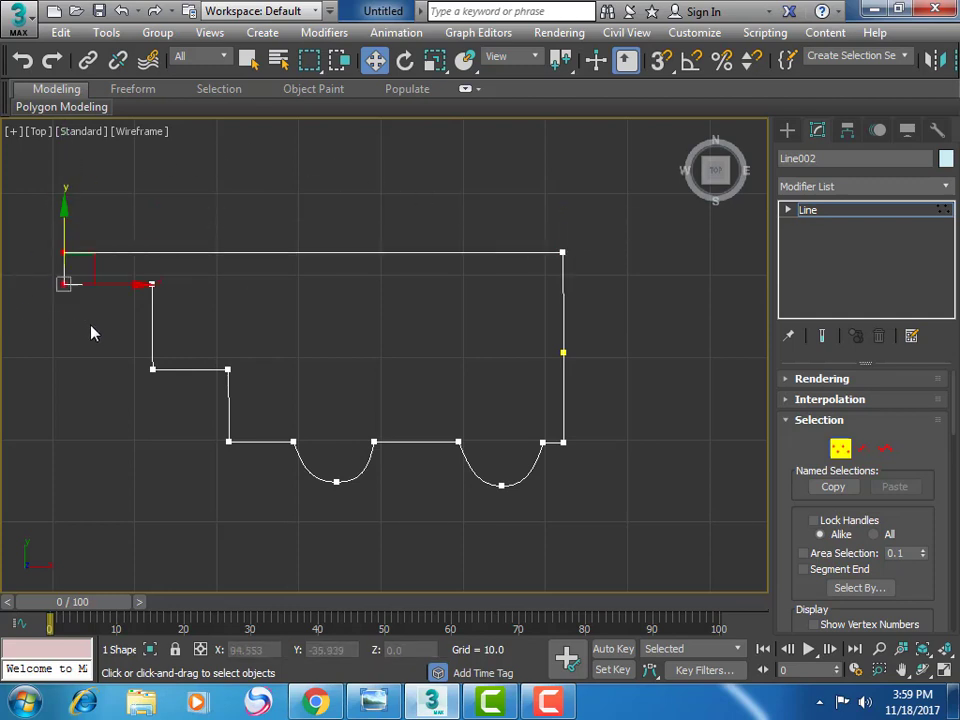
drag(111, 285, 166, 284)
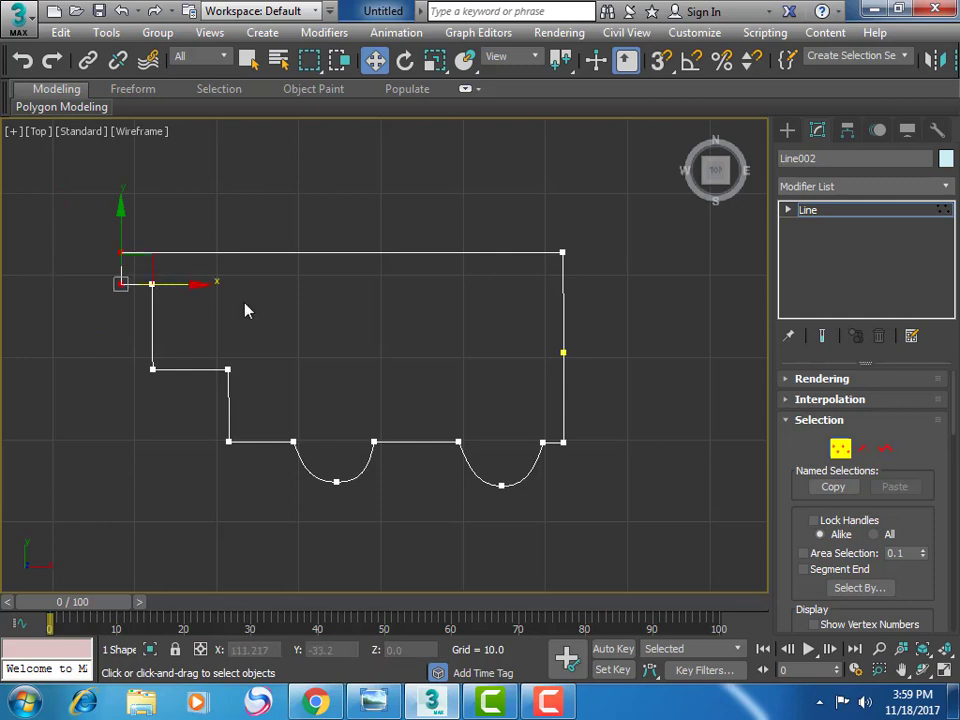
mouse_move(90, 207)
mouse_down()
mouse_move(607, 352)
mouse_move(555, 347)
mouse_up()
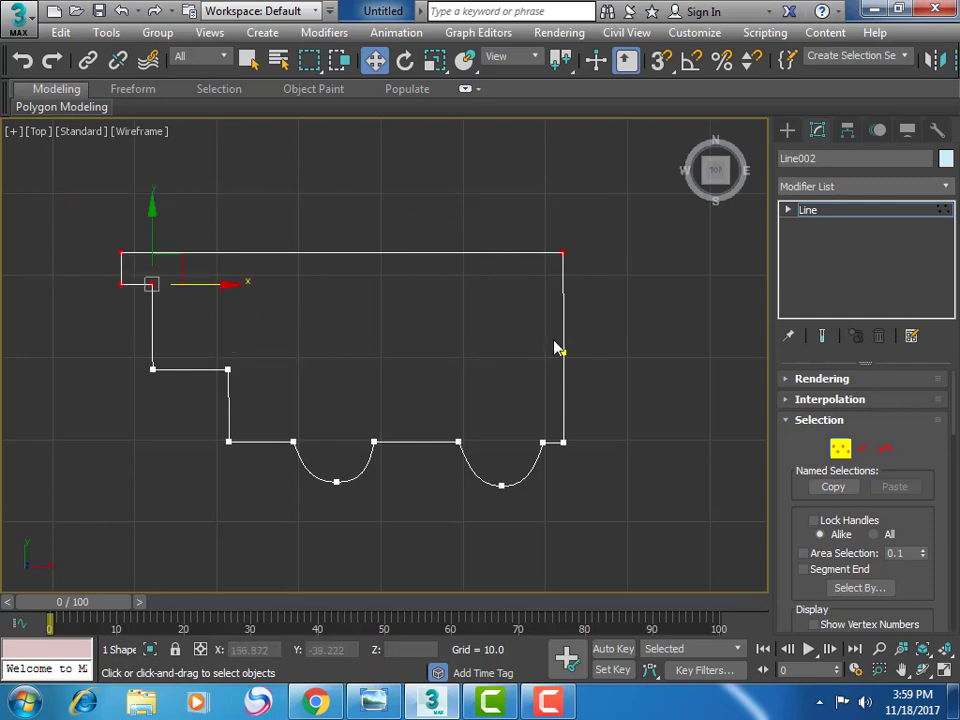
mouse_move(155, 208)
mouse_down()
mouse_move(156, 270)
mouse_move(160, 261)
mouse_up()
click(563, 310)
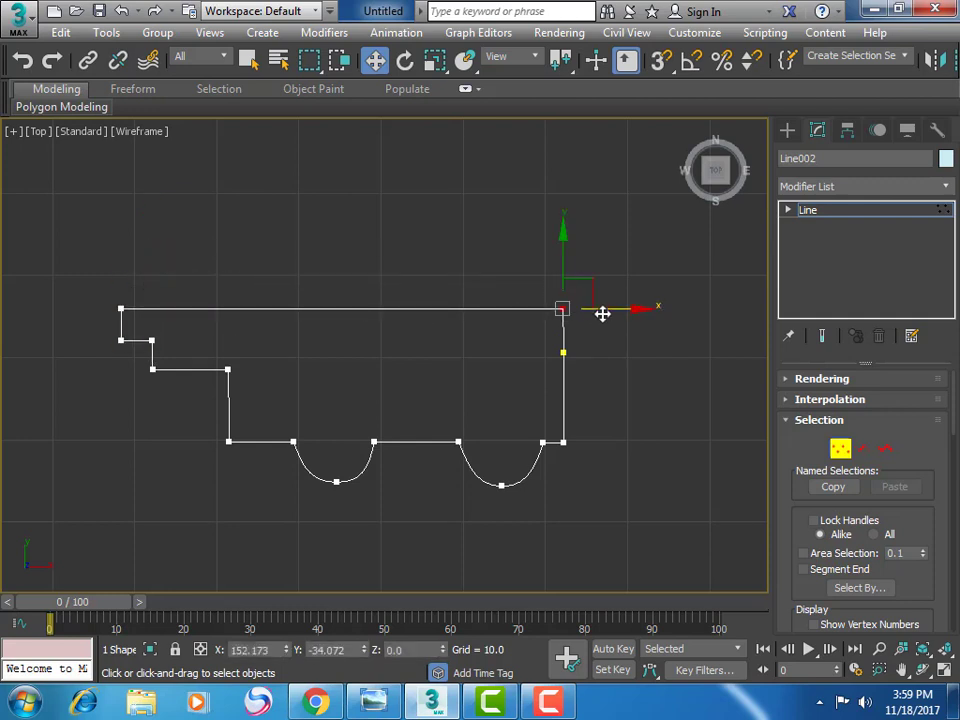
drag(621, 310, 619, 309)
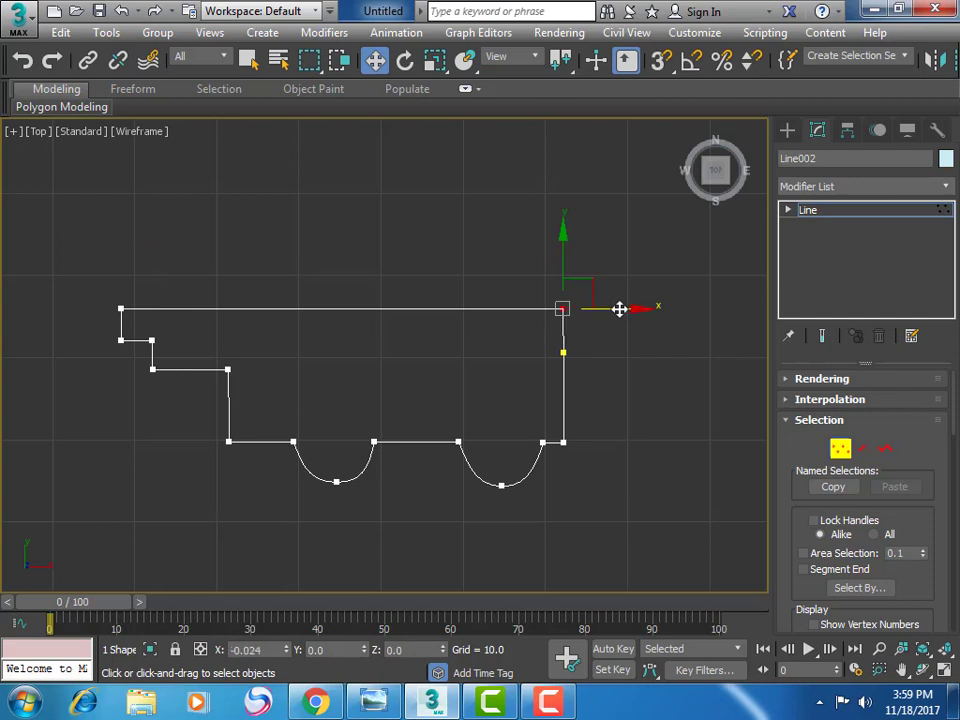
click(453, 389)
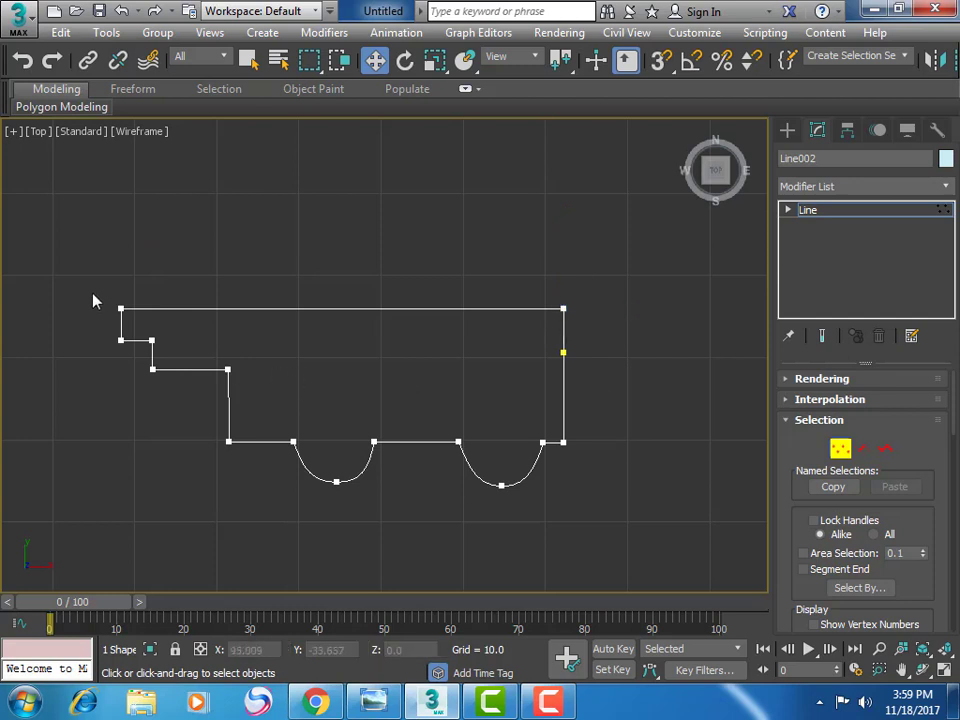
Shift the left-end vertices right, lower the top edge again and adjust the inner step vertex
drag(213, 445, 206, 443)
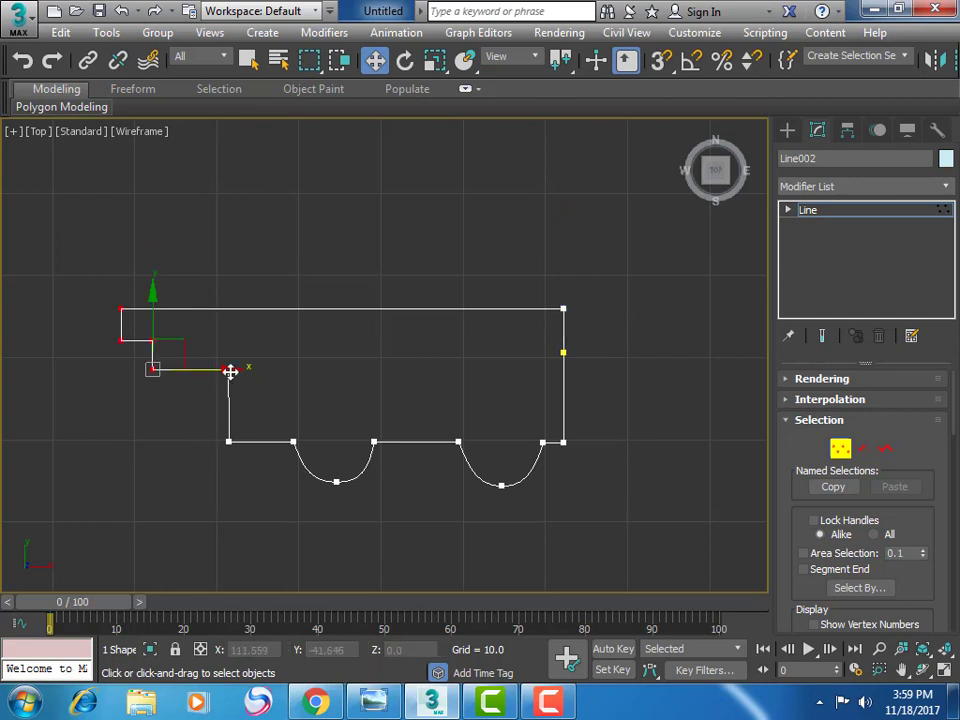
drag(230, 370, 261, 375)
drag(98, 243, 660, 418)
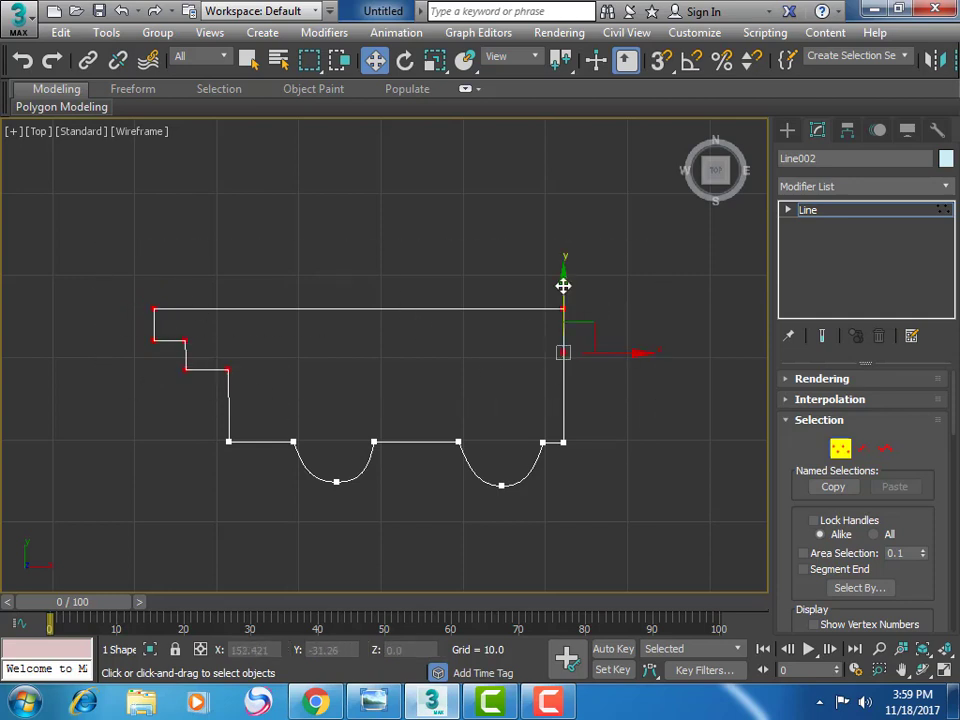
drag(570, 291, 568, 319)
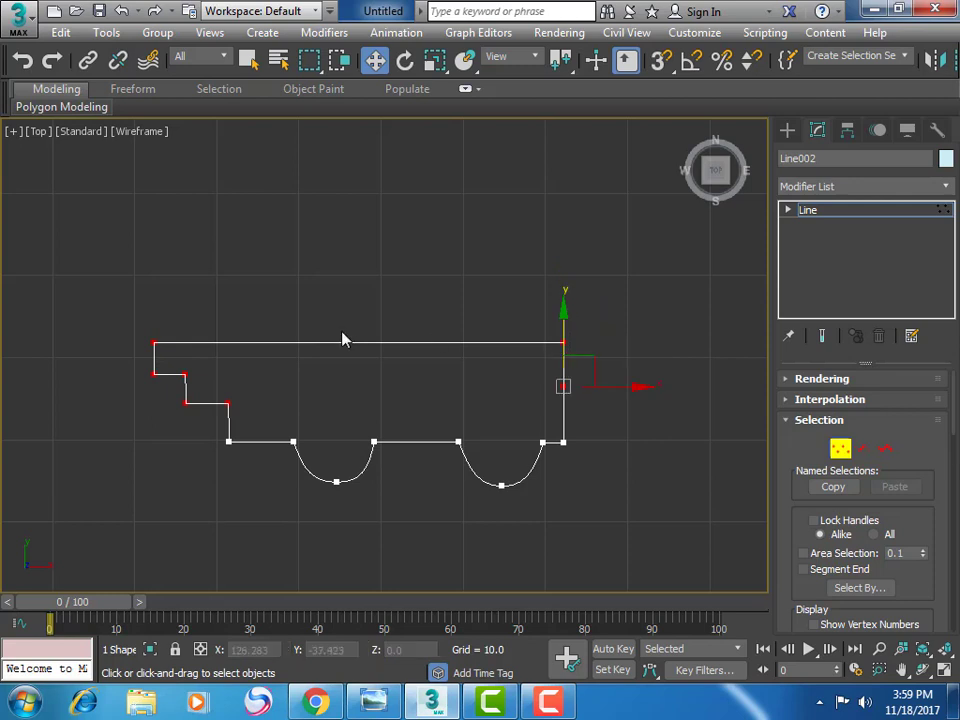
drag(272, 388, 224, 422)
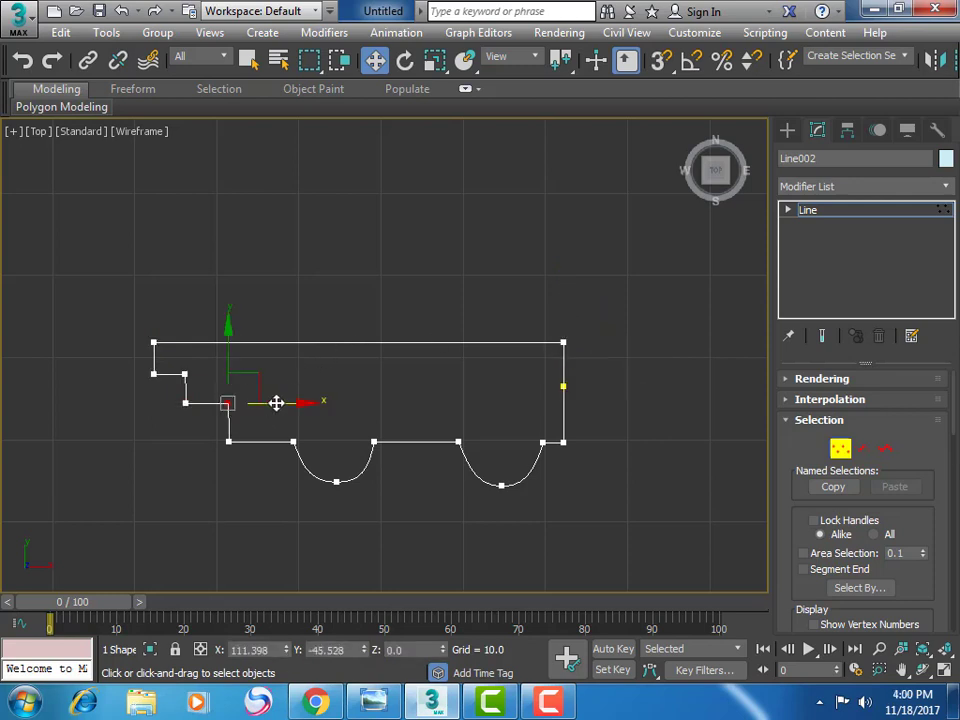
drag(285, 404, 277, 402)
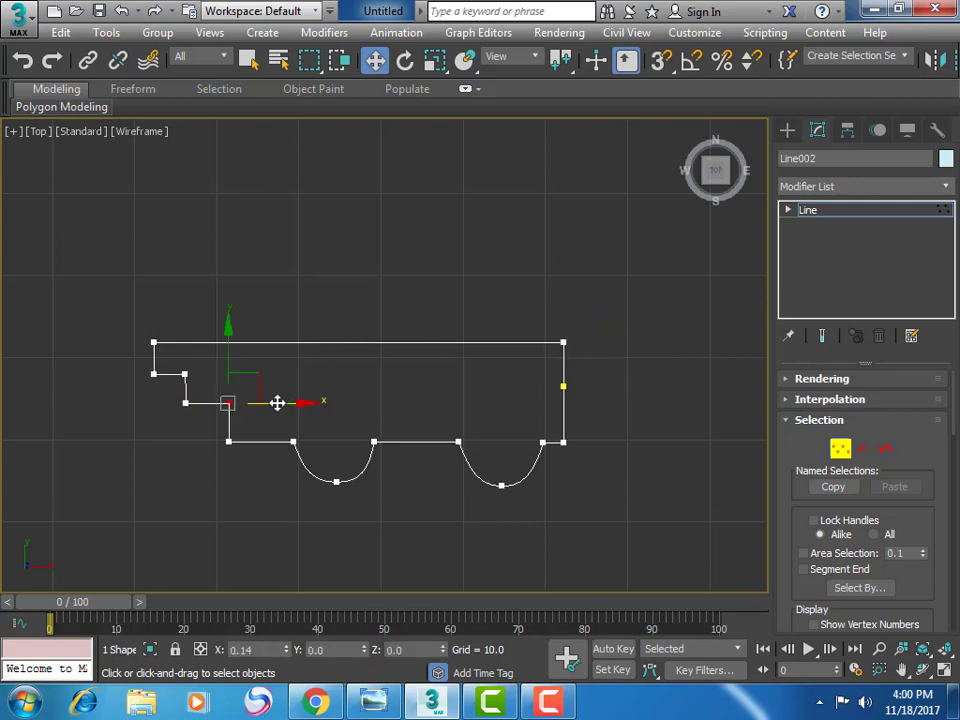
click(89, 301)
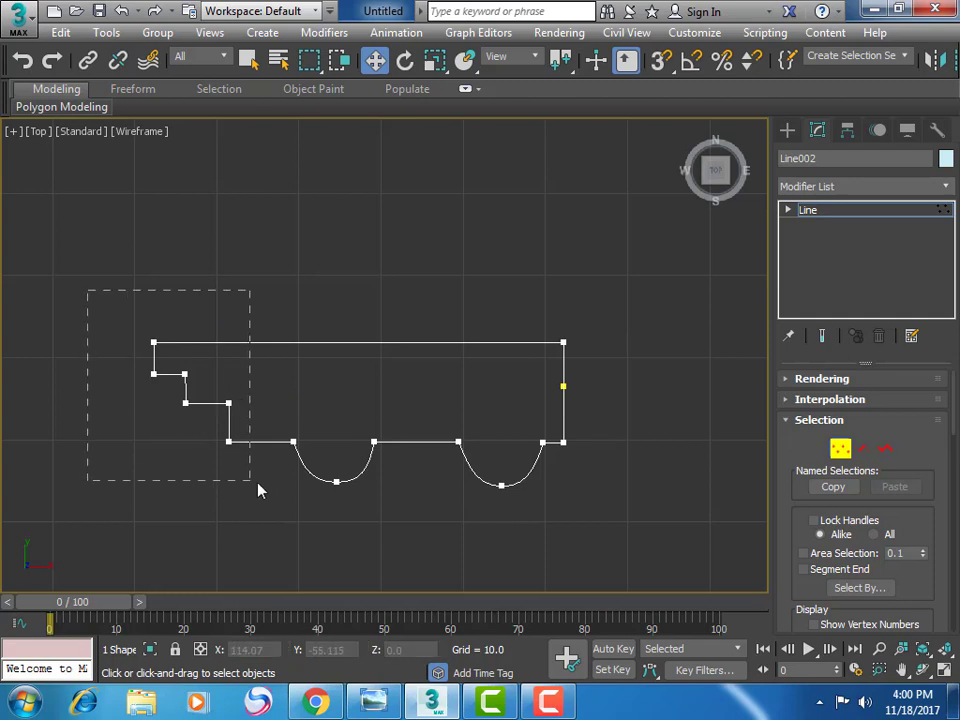
Slide the left-side step vertices right and pull the profile's right-side vertices inward
mouse_move(257, 486)
mouse_down()
mouse_move(285, 458)
mouse_move(341, 443)
mouse_up()
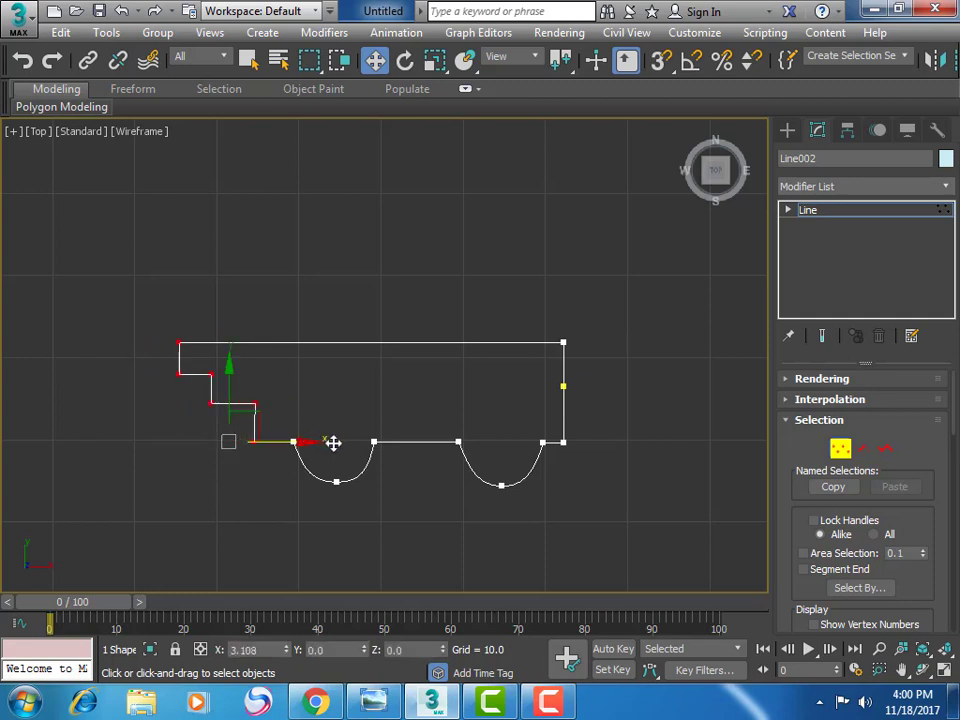
click(244, 406)
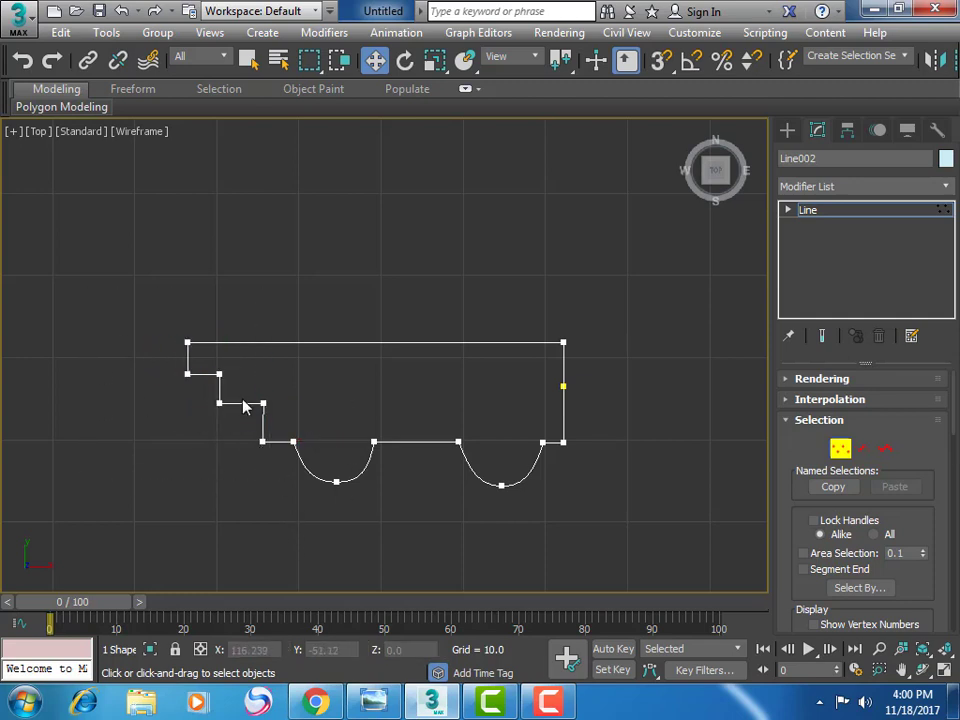
drag(160, 287, 332, 523)
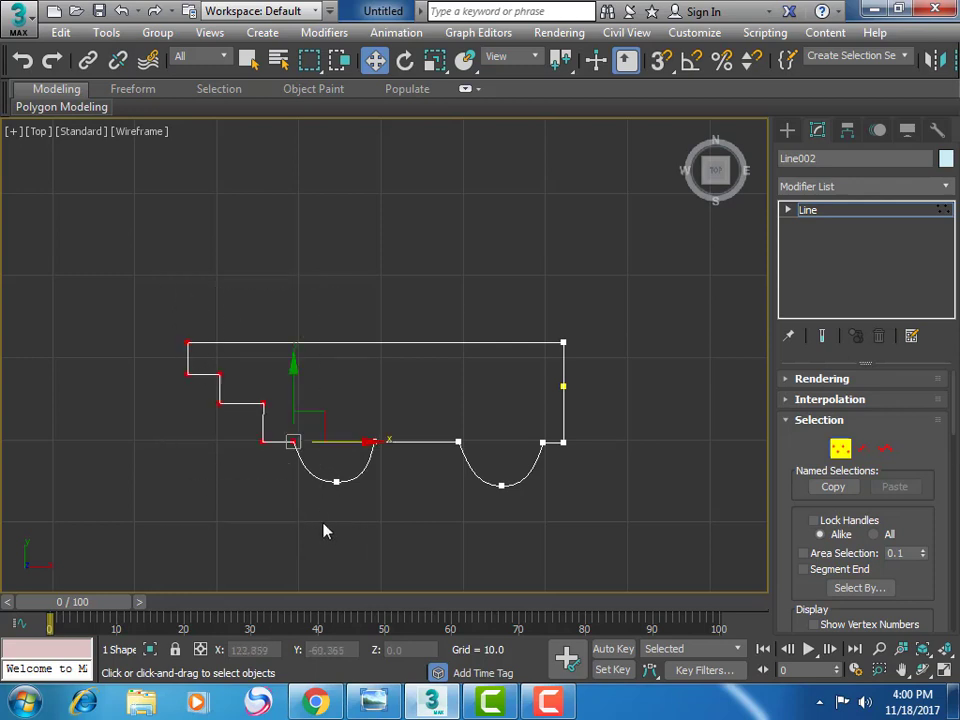
drag(367, 444, 384, 447)
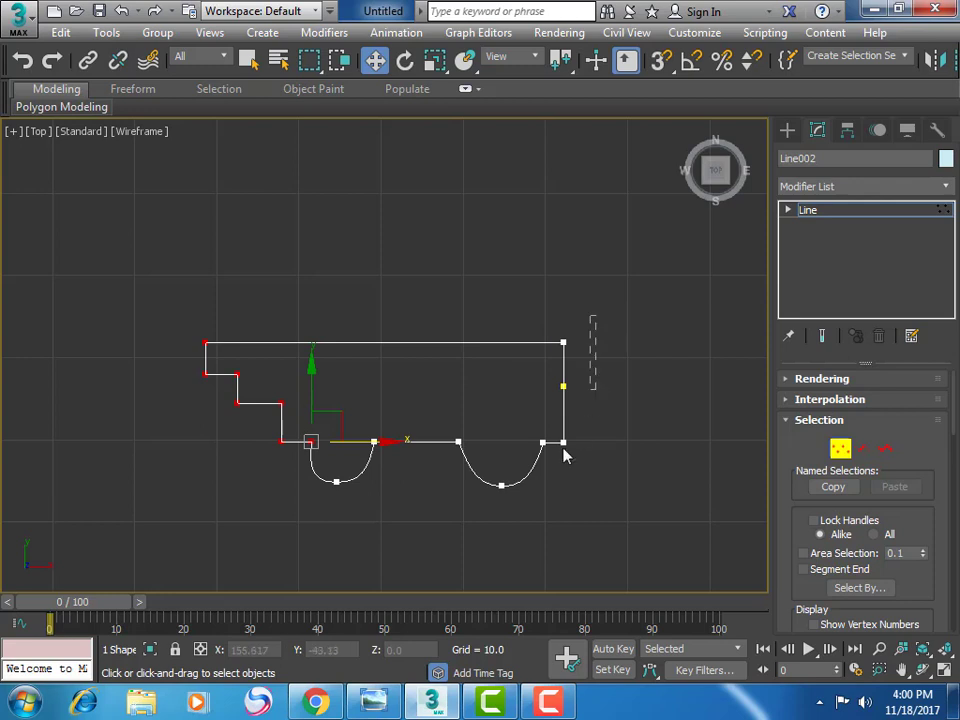
drag(565, 455, 517, 545)
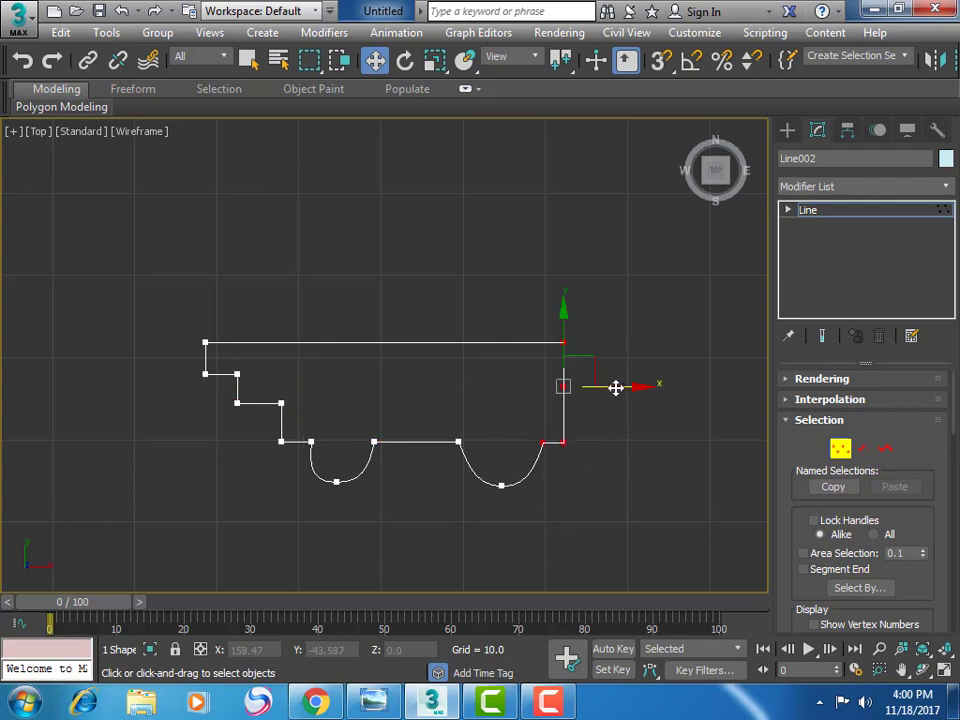
drag(616, 388, 592, 388)
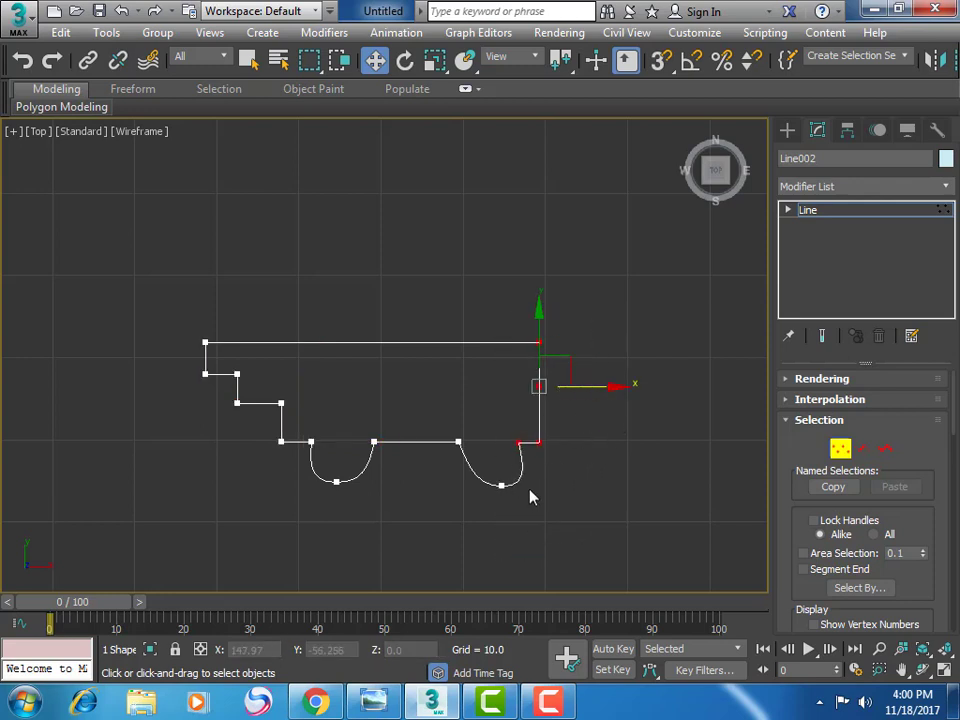
Shift and raise the bottom vertices of the right and left U-curves to tighten them
click(501, 485)
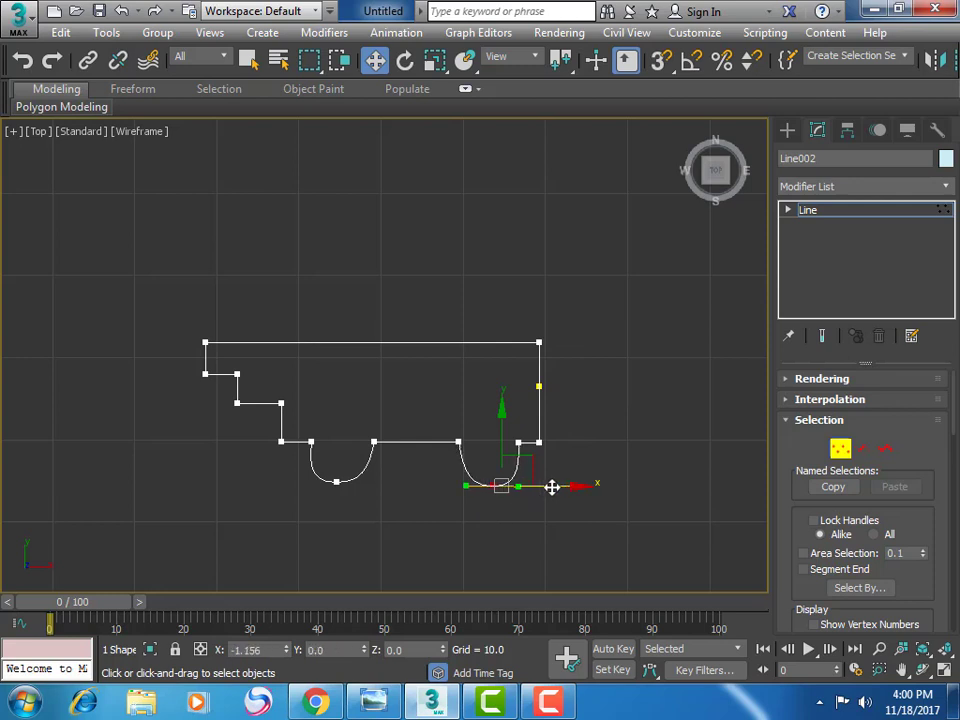
drag(549, 487, 537, 487)
drag(491, 418, 491, 405)
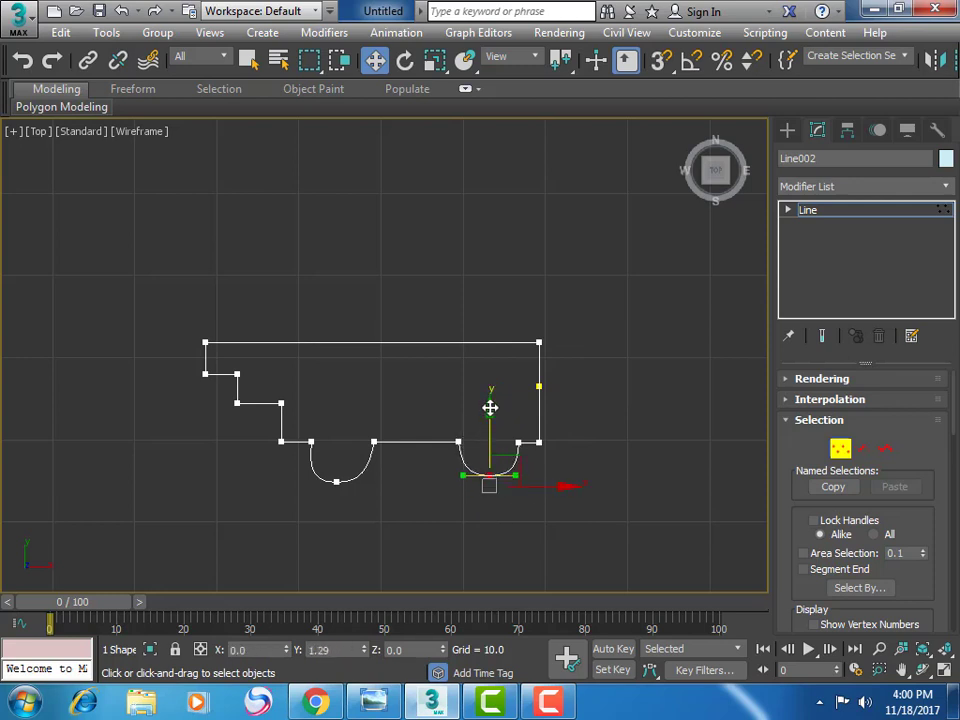
click(336, 481)
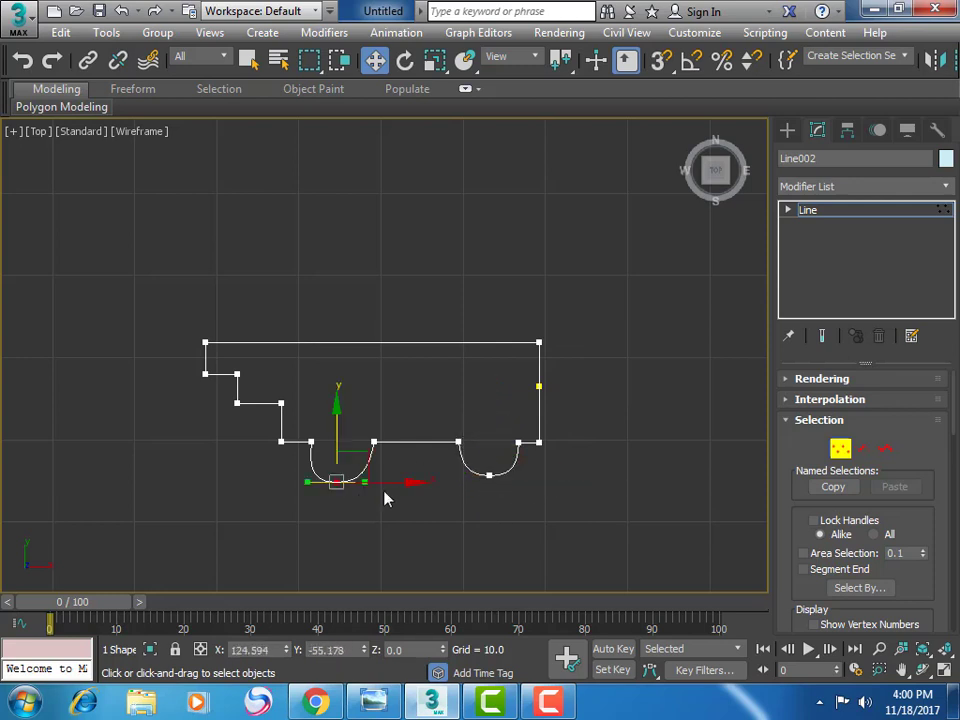
drag(392, 485, 392, 484)
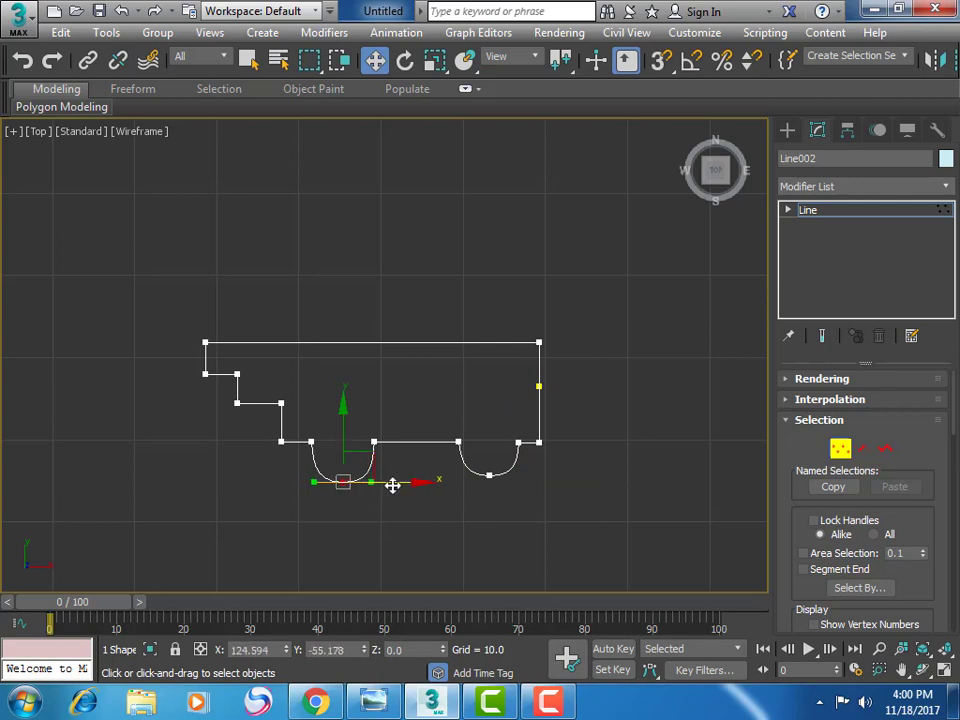
drag(342, 420, 340, 417)
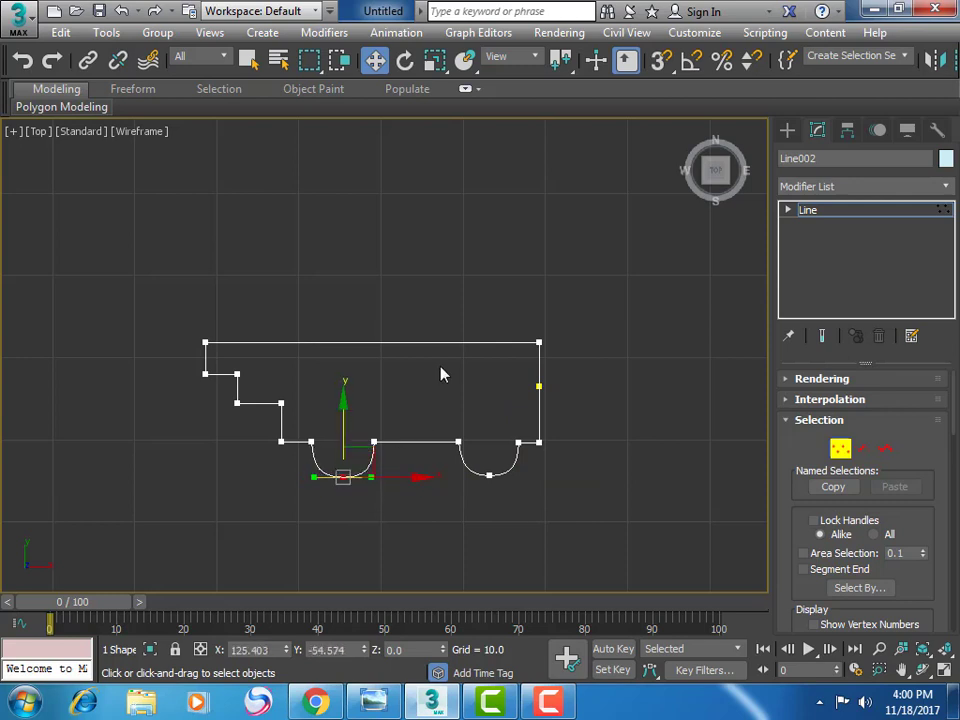
Move the right edge and right U-curve vertices further left, then nudge the right-edge midpoint
drag(413, 291, 560, 482)
drag(604, 389, 579, 403)
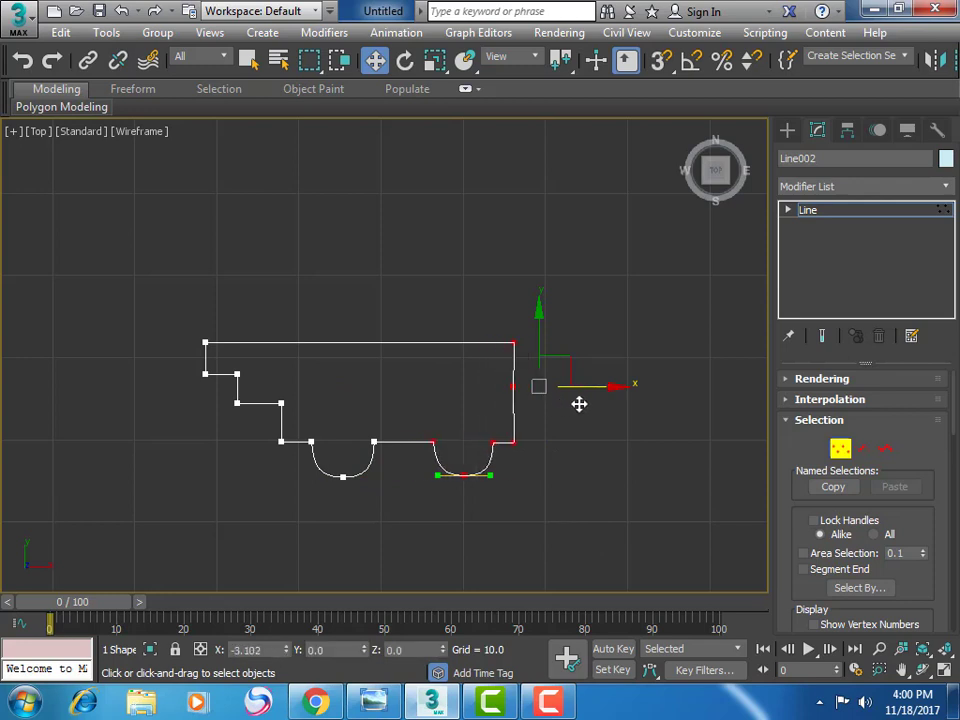
click(545, 370)
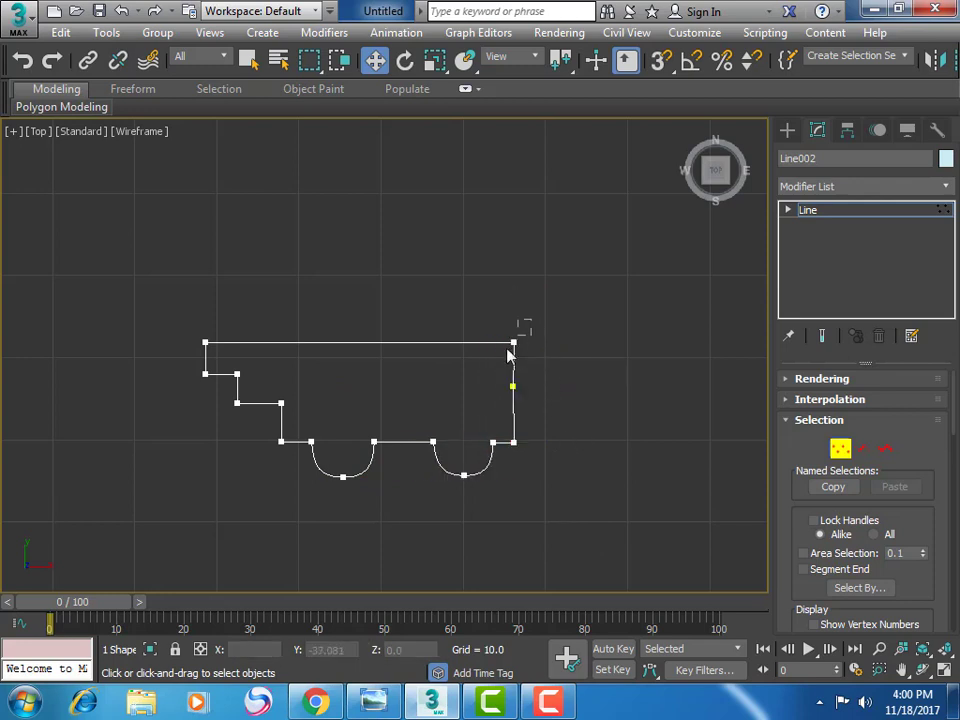
click(509, 348)
click(512, 385)
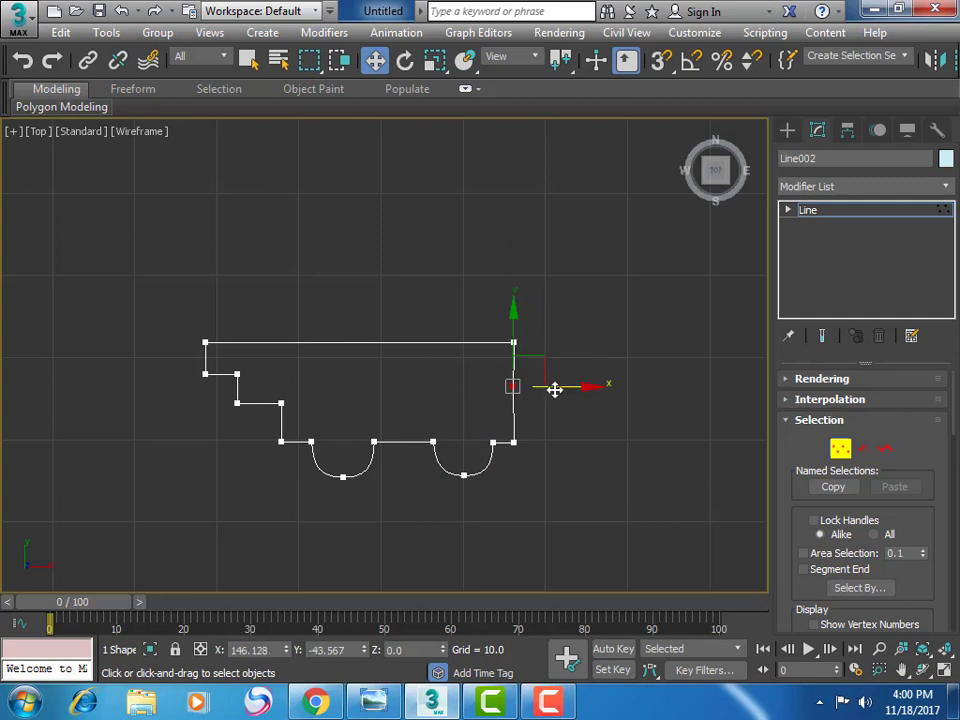
drag(555, 389, 555, 390)
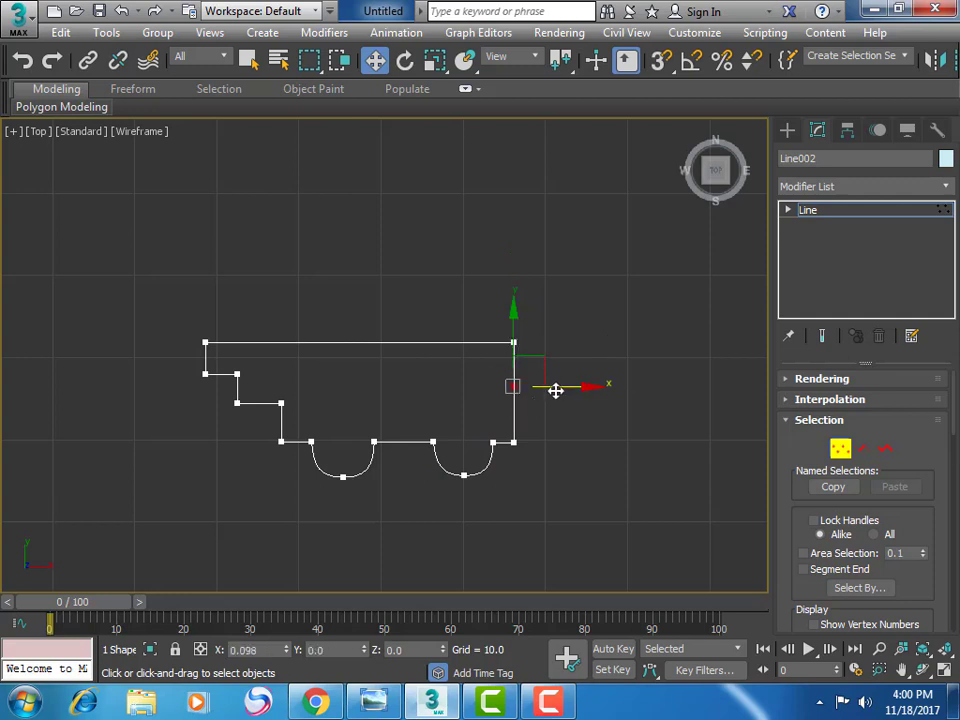
Loft the Line001 arch path with the Line002 profile shape to create Loft001
key(x)
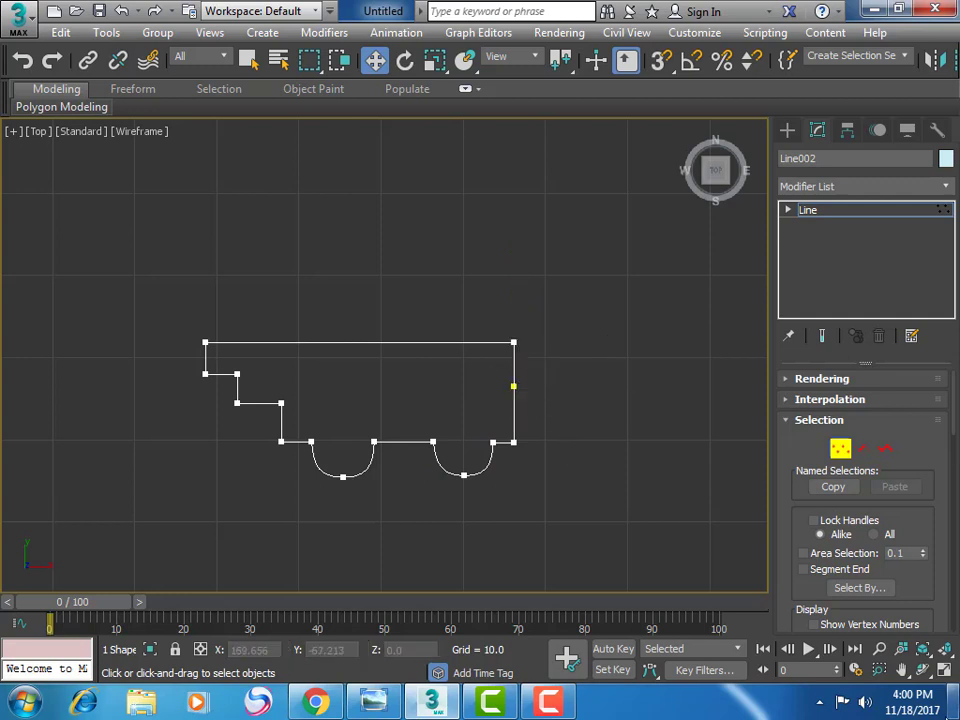
click(945, 672)
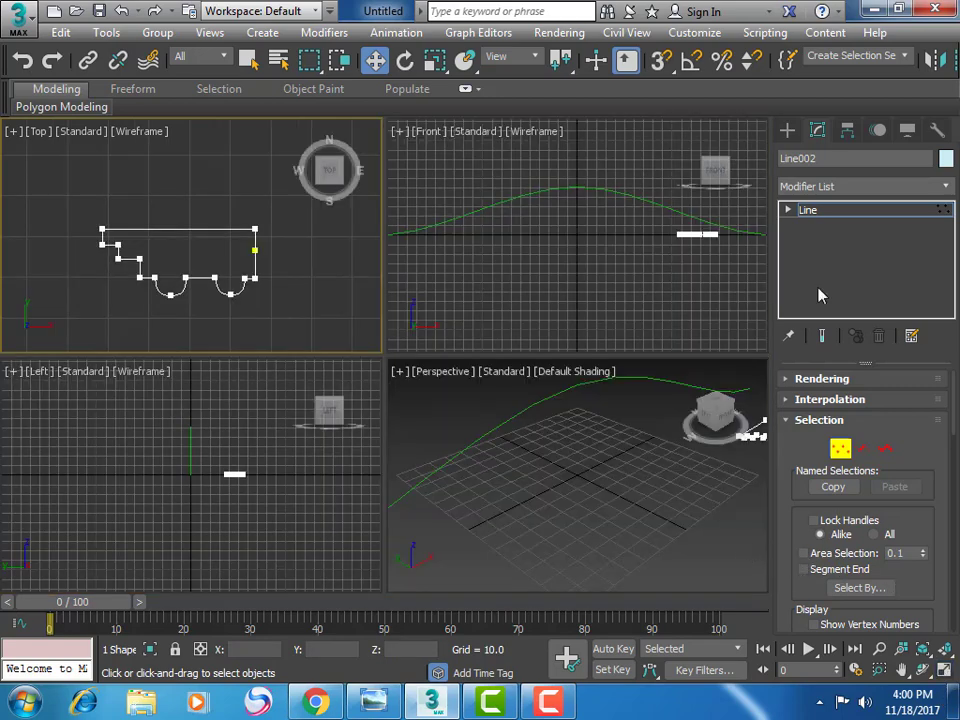
click(788, 133)
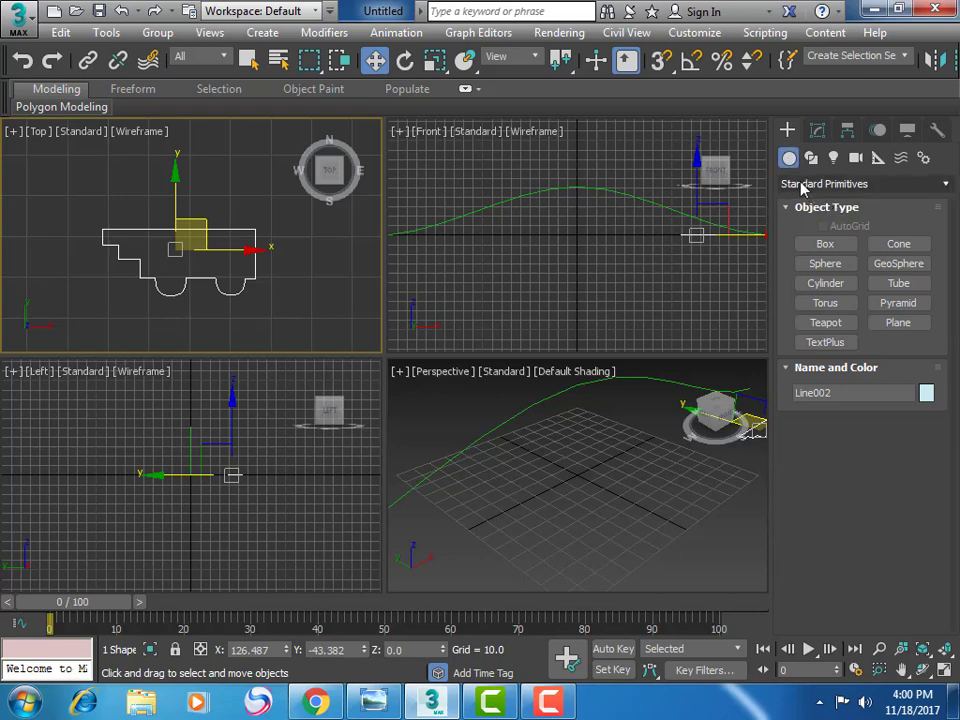
click(803, 186)
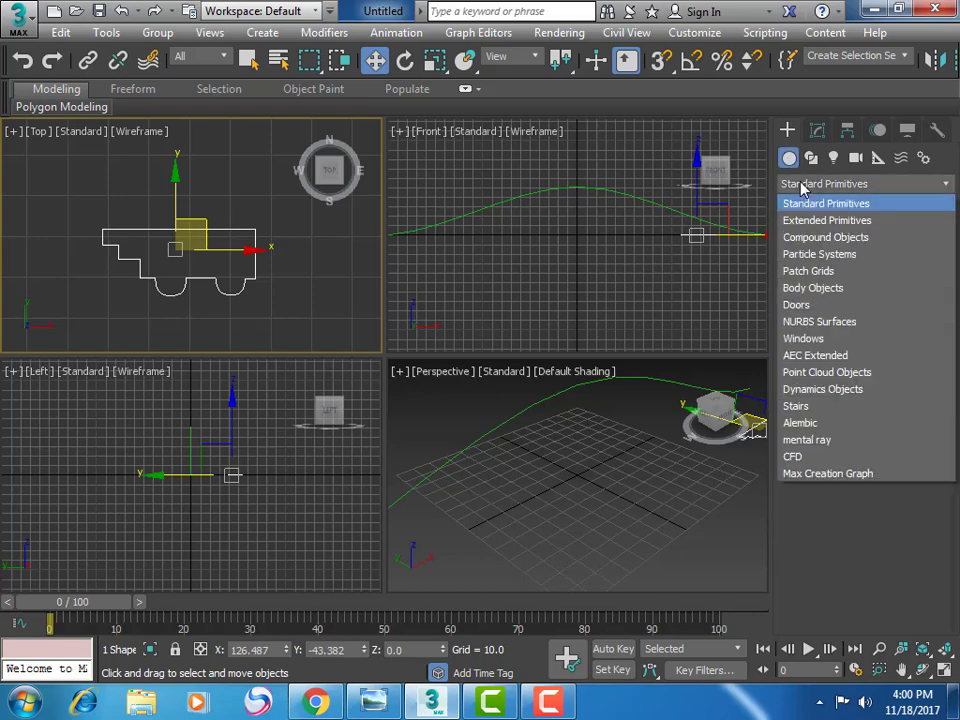
click(813, 240)
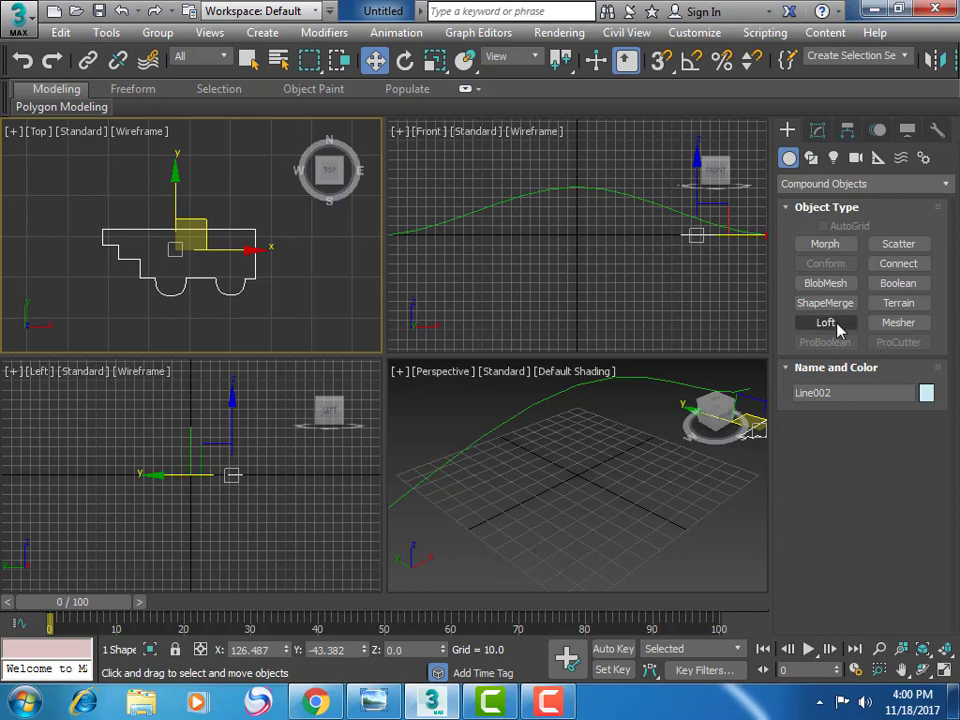
click(494, 204)
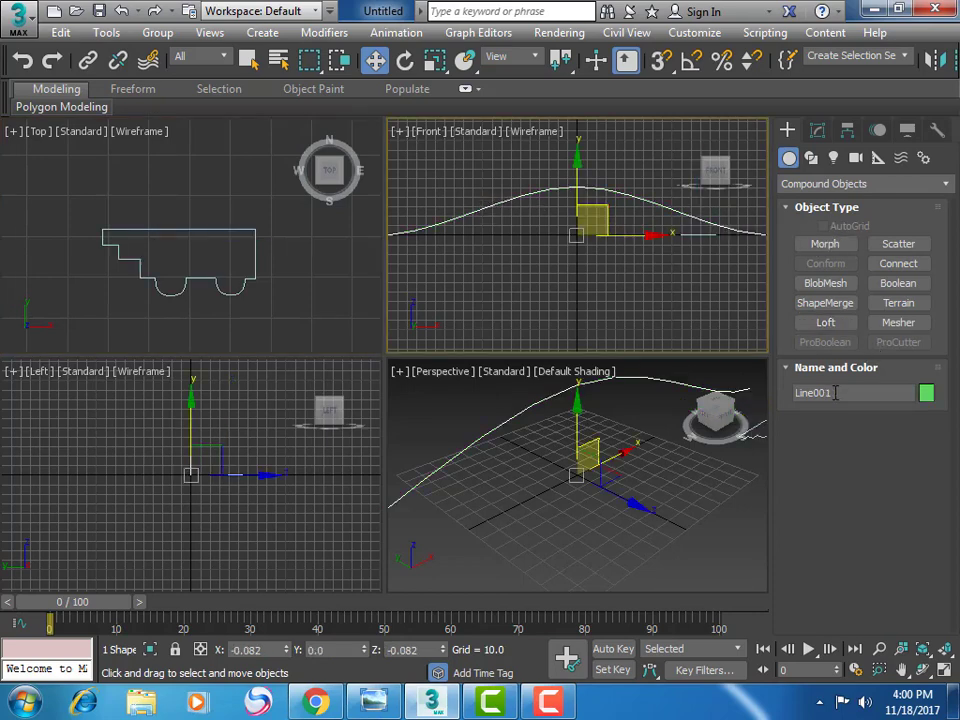
click(845, 331)
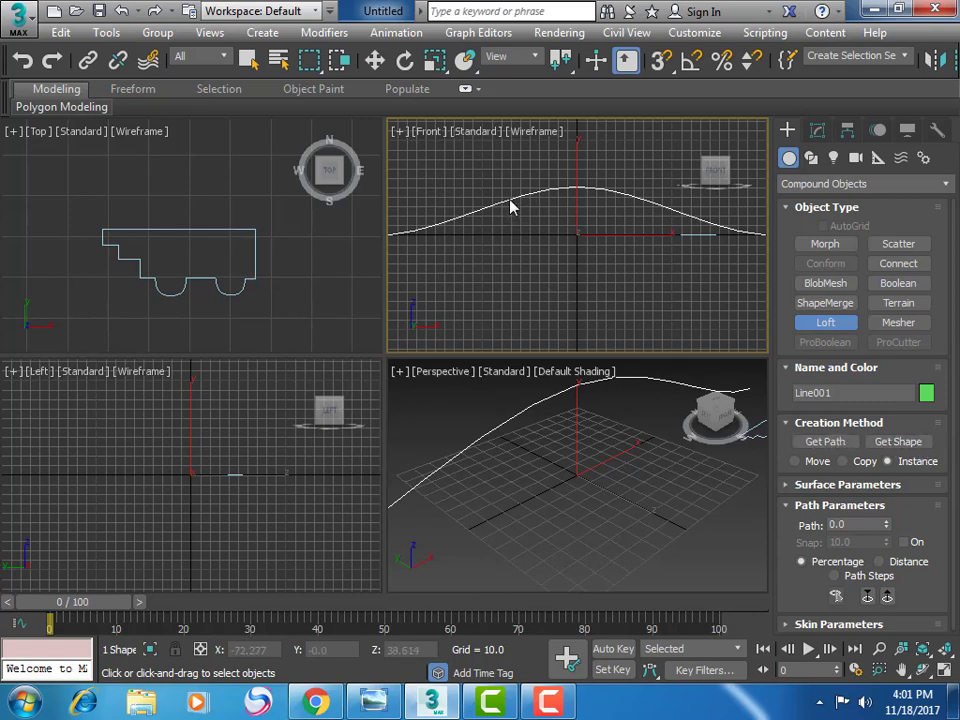
click(892, 448)
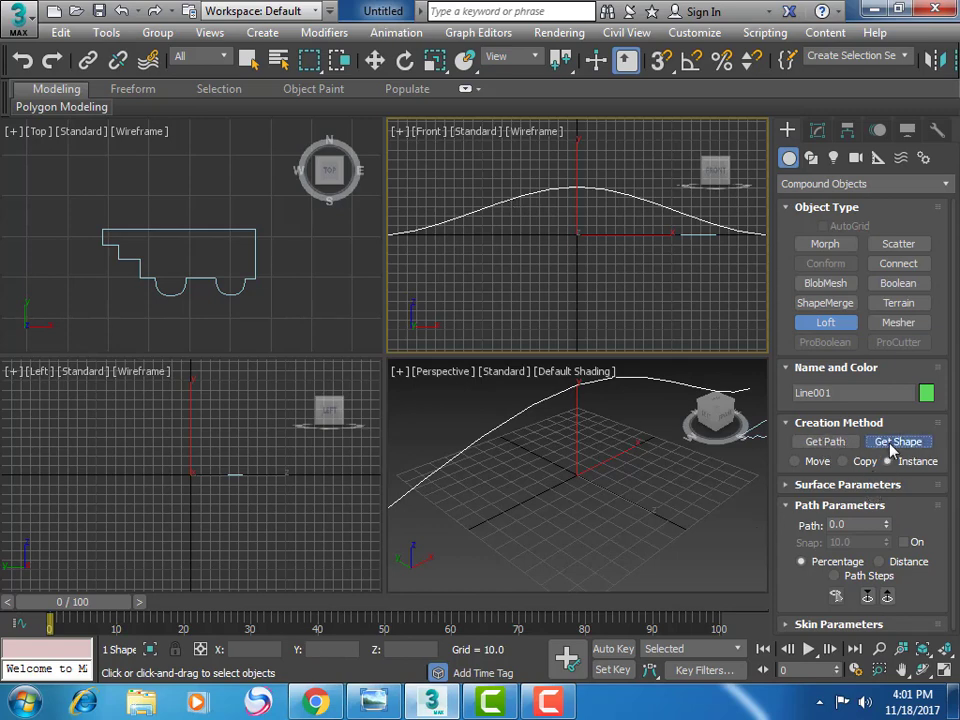
click(196, 275)
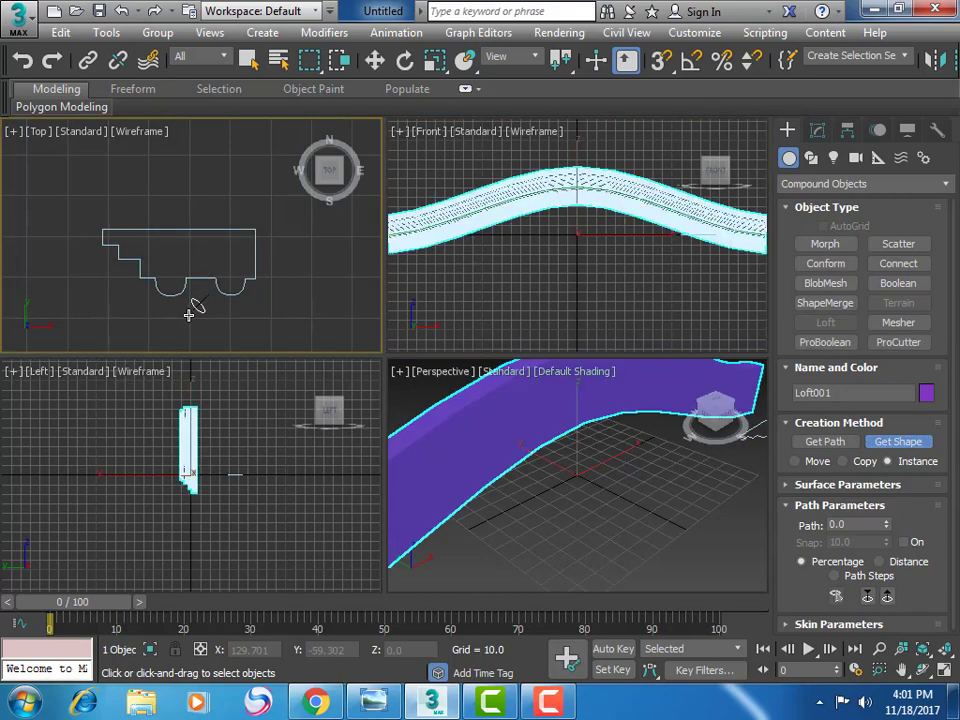
middle_click(700, 512)
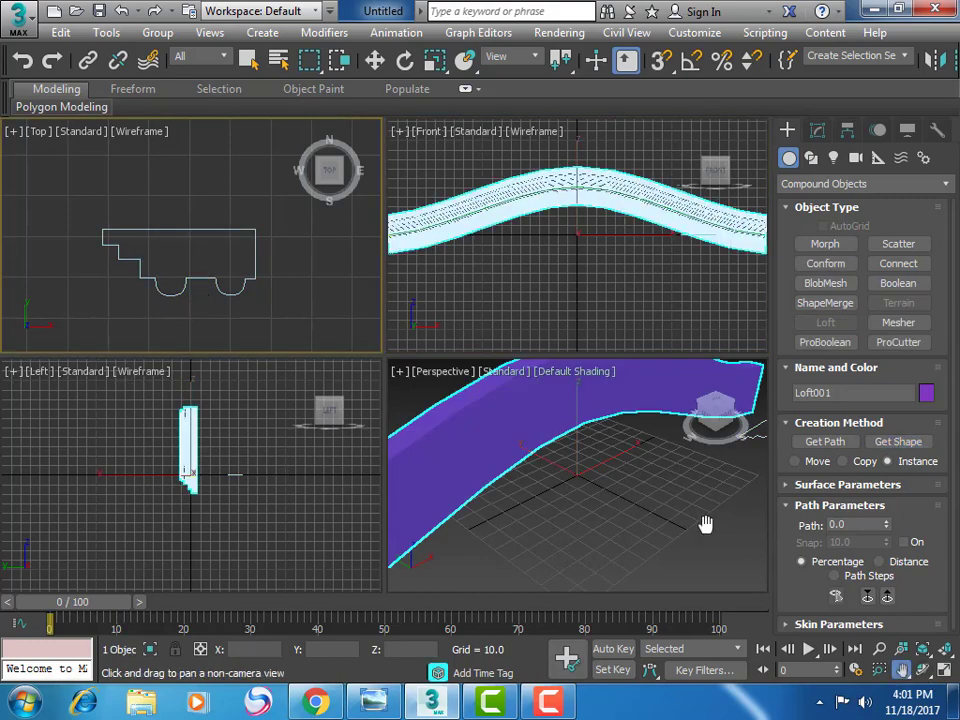
Orbit, pan and zoom around the purple loft strip in a maximized Perspective view
click(946, 676)
click(922, 670)
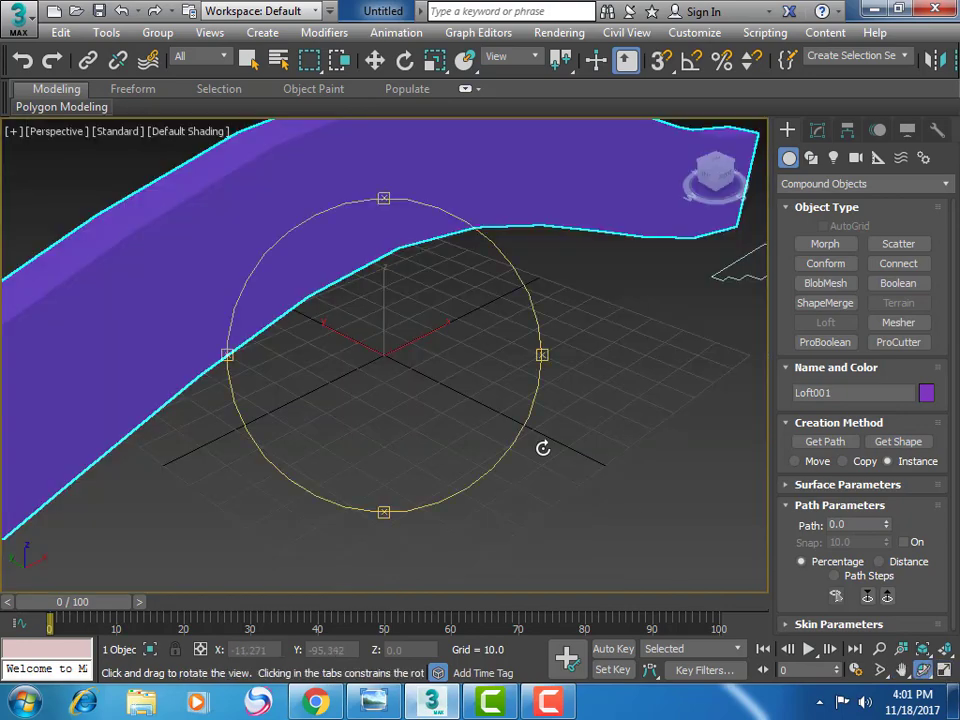
drag(544, 446, 544, 446)
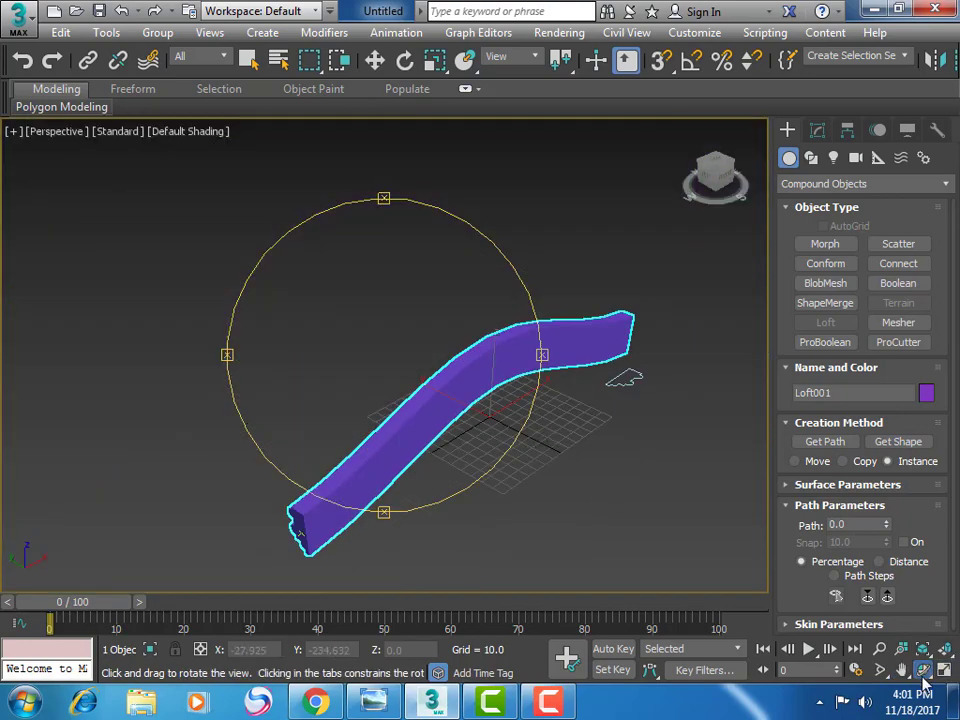
mouse_move(484, 396)
mouse_down()
mouse_move(720, 366)
mouse_move(540, 354)
mouse_up()
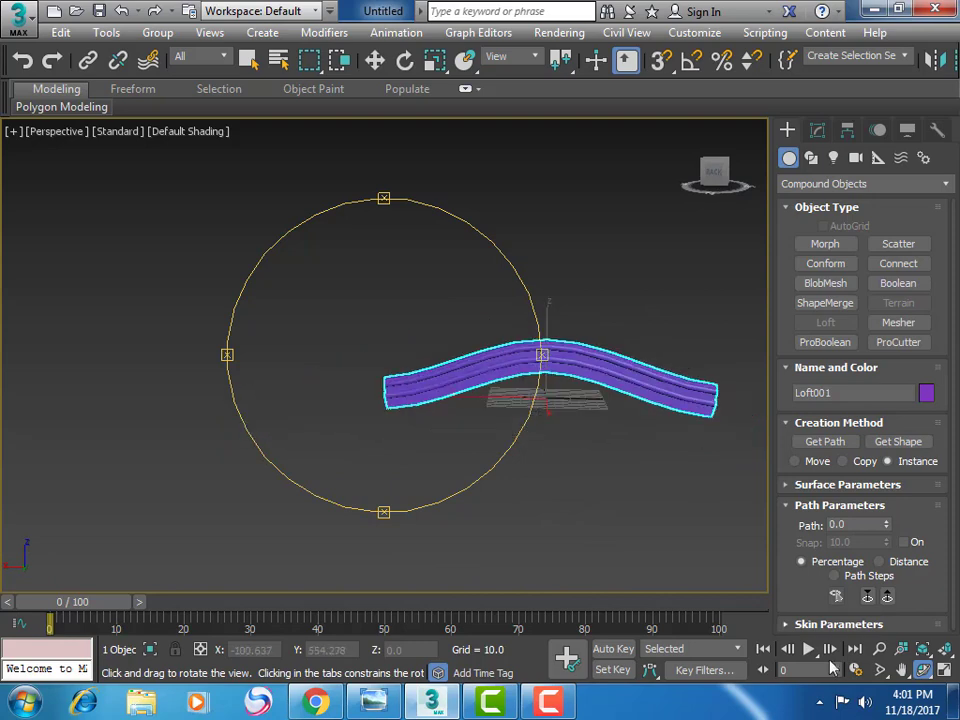
click(901, 669)
mouse_move(664, 489)
mouse_down()
mouse_move(343, 360)
mouse_move(407, 343)
mouse_up()
scroll(373, 380, up, 5)
scroll(407, 343, up, 3)
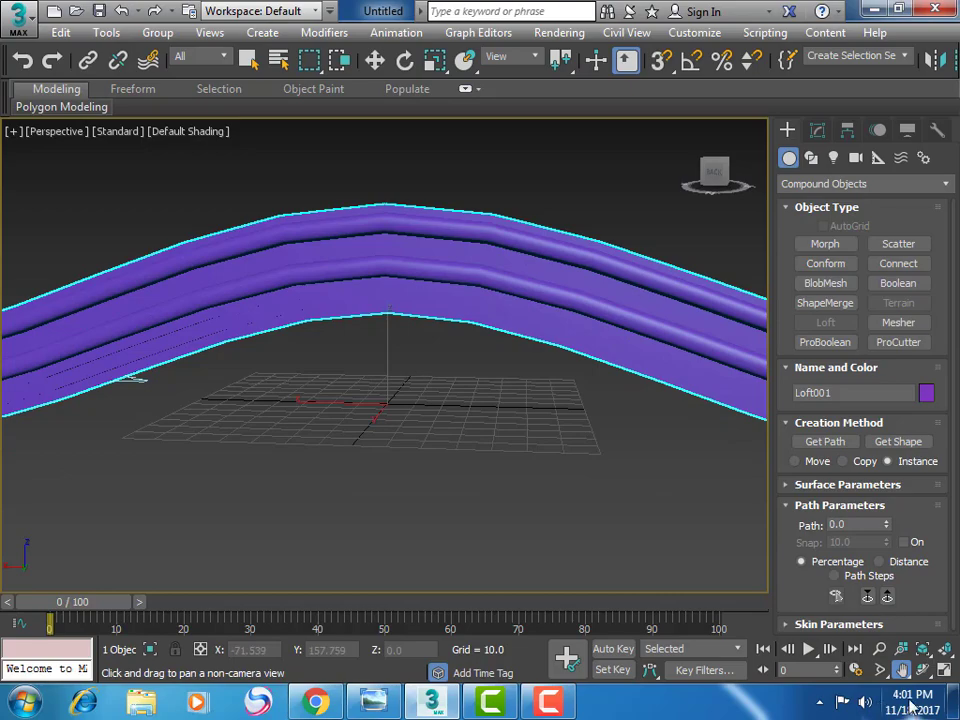
click(922, 669)
mouse_move(242, 311)
mouse_down()
mouse_move(160, 327)
mouse_move(189, 236)
mouse_move(238, 225)
mouse_move(292, 264)
mouse_move(279, 343)
mouse_move(246, 347)
mouse_up()
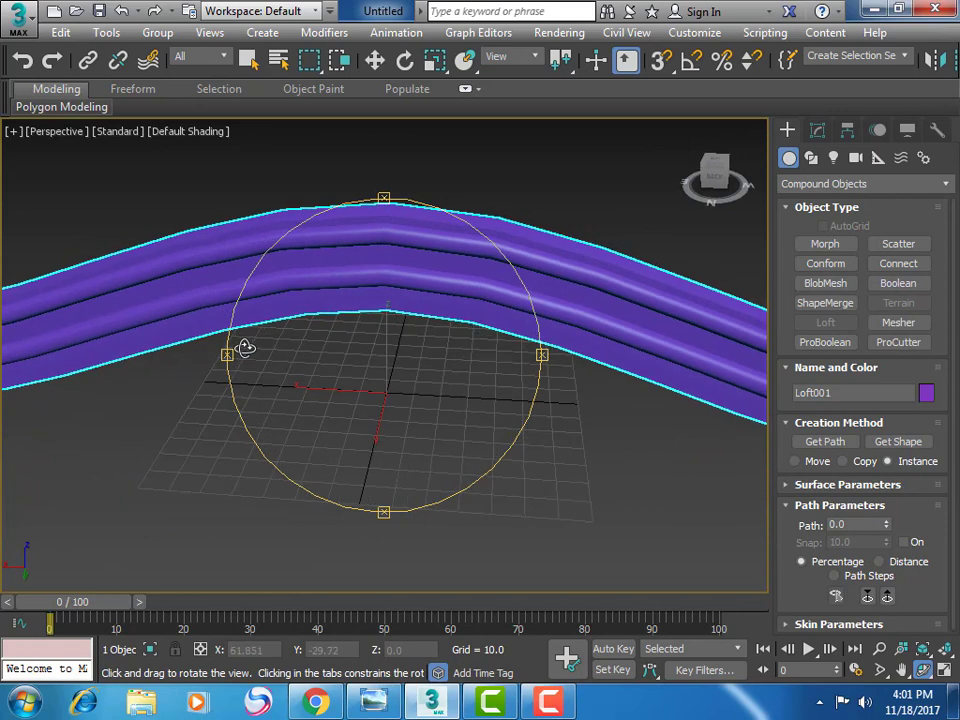
Return to four viewports and maximize the Top view
click(945, 672)
click(901, 669)
click(253, 297)
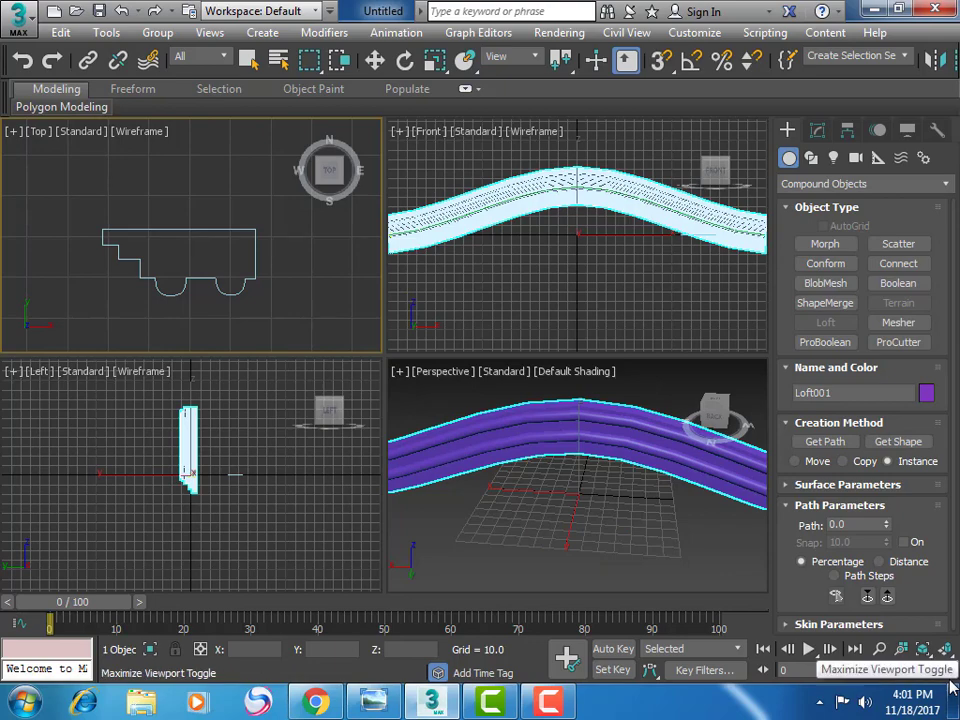
click(946, 672)
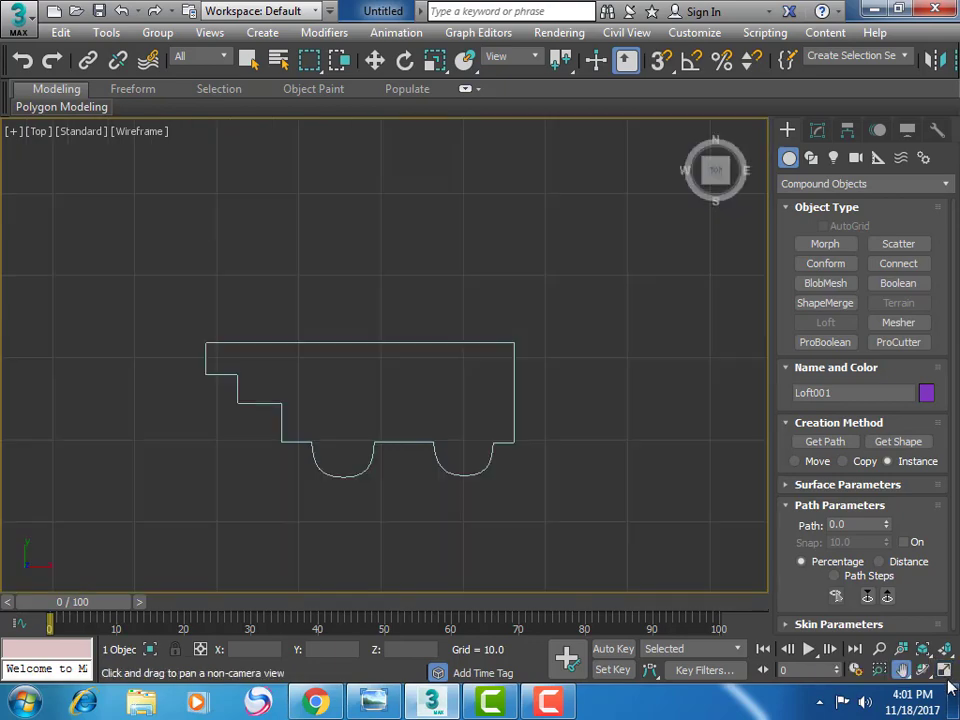
Select the Line002 profile and enter its Vertex sub-object level
click(815, 130)
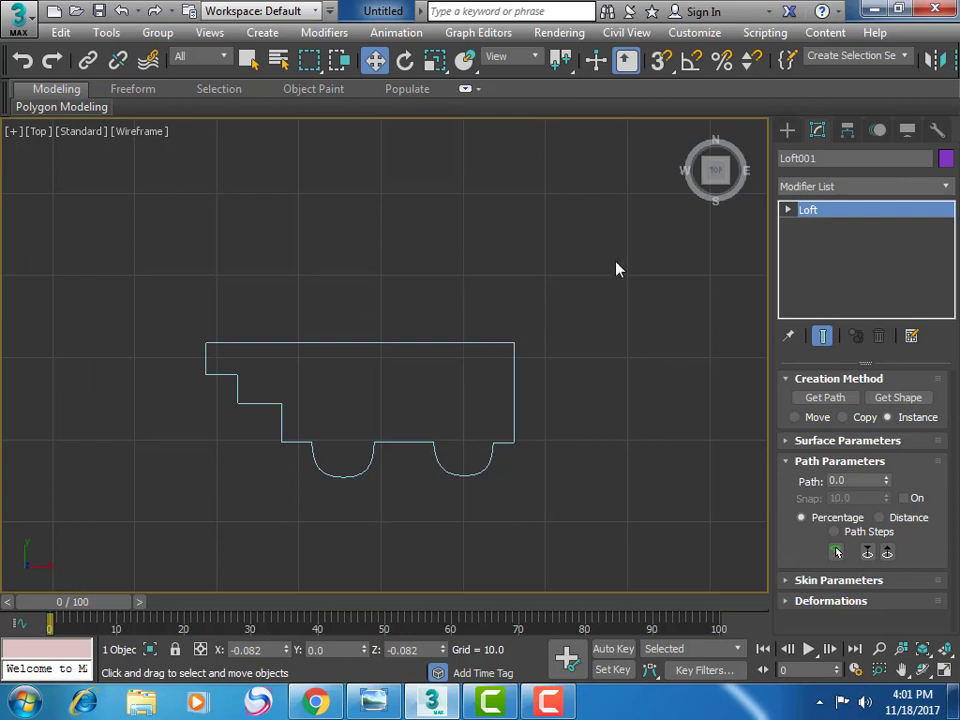
click(787, 130)
click(516, 344)
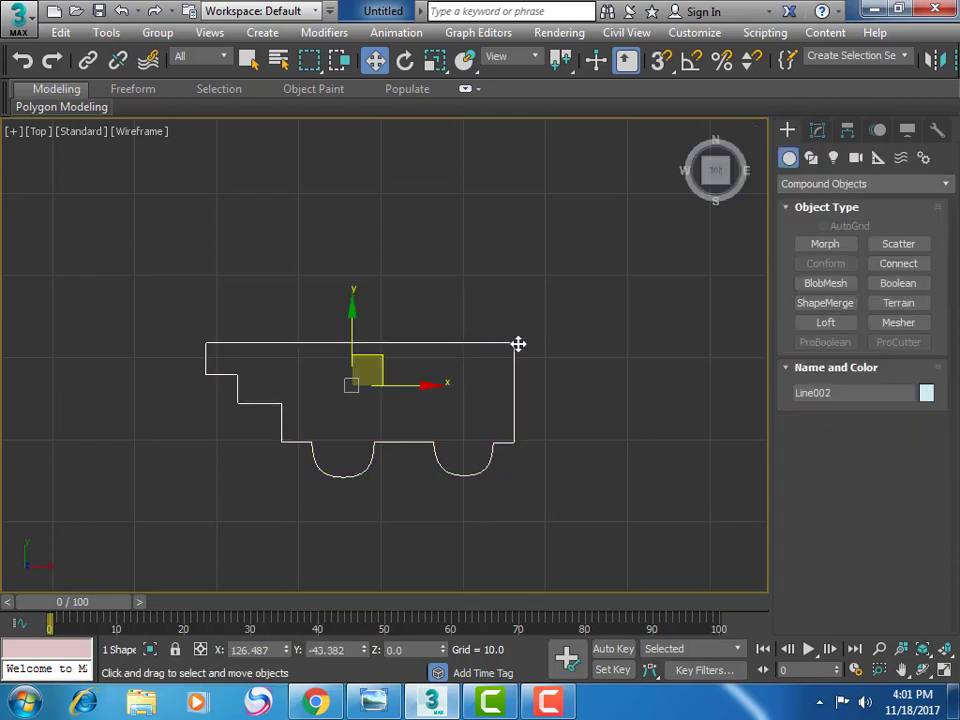
click(817, 130)
click(840, 449)
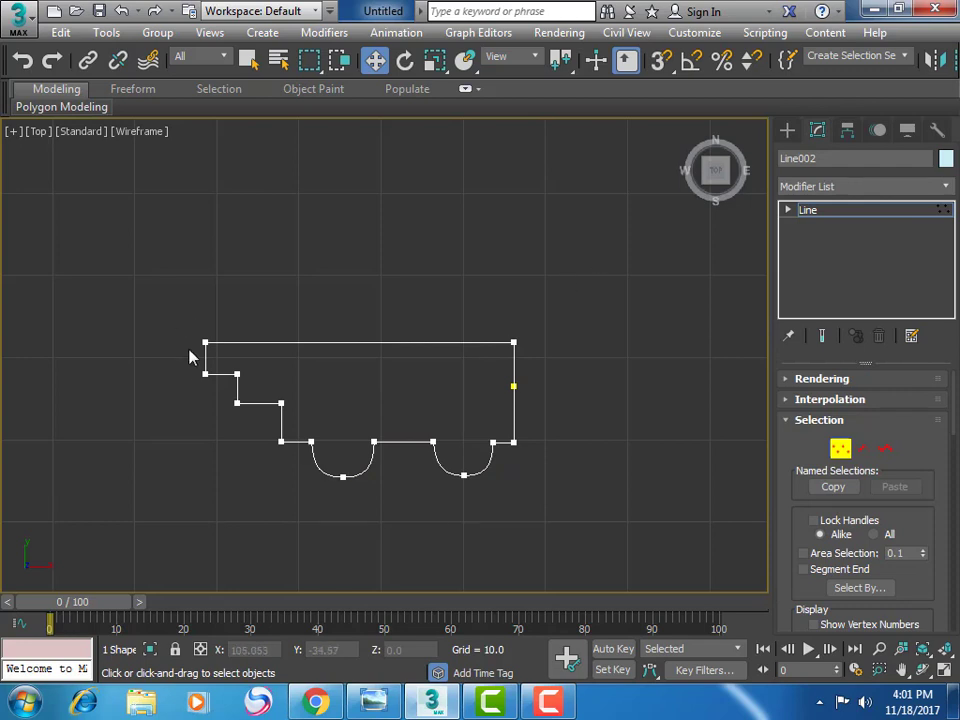
Move the two left-end vertices of the profile to the right
drag(176, 311, 214, 392)
mouse_move(271, 378)
mouse_down()
mouse_move(325, 403)
mouse_move(317, 401)
mouse_up()
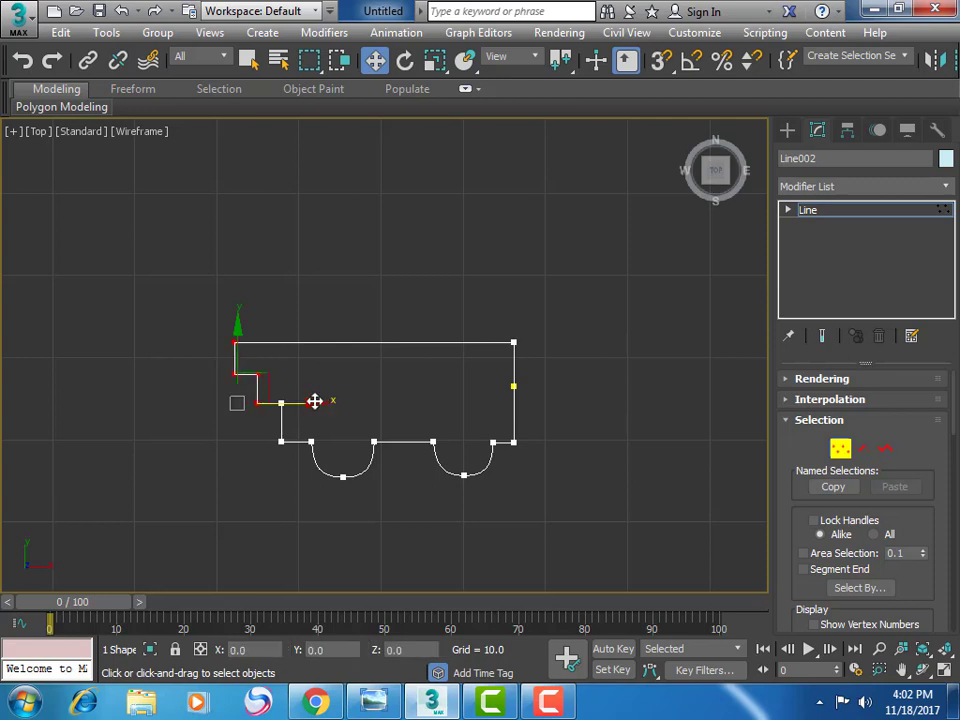
drag(296, 476, 345, 446)
click(417, 526)
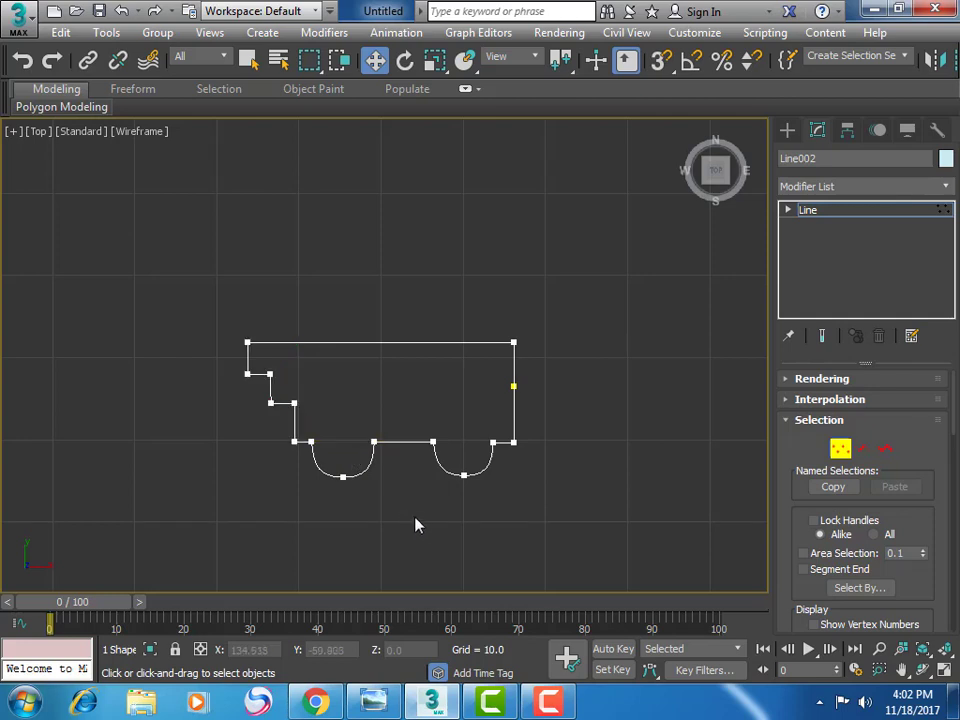
Raise the profile's lower and bottom arch vertices
drag(272, 428, 540, 508)
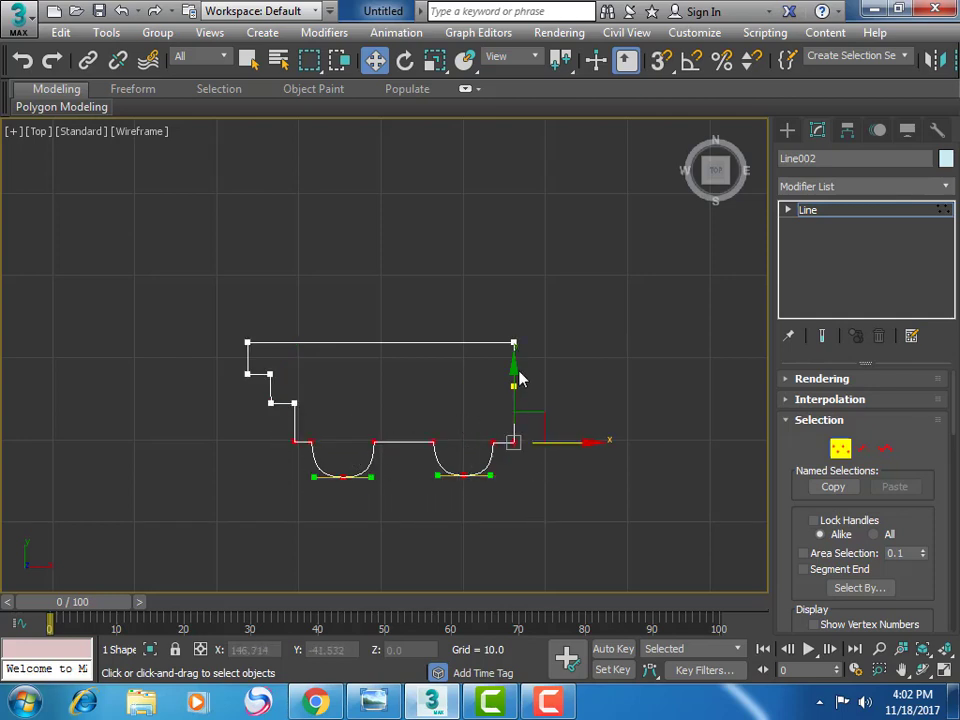
drag(514, 371, 515, 356)
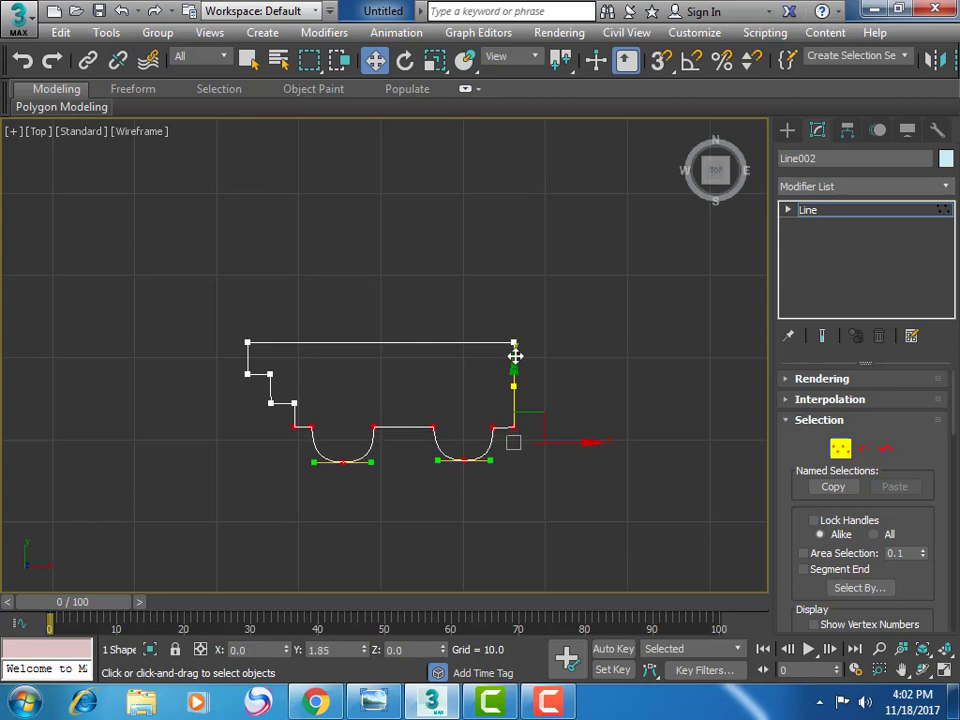
click(322, 476)
drag(322, 451, 484, 529)
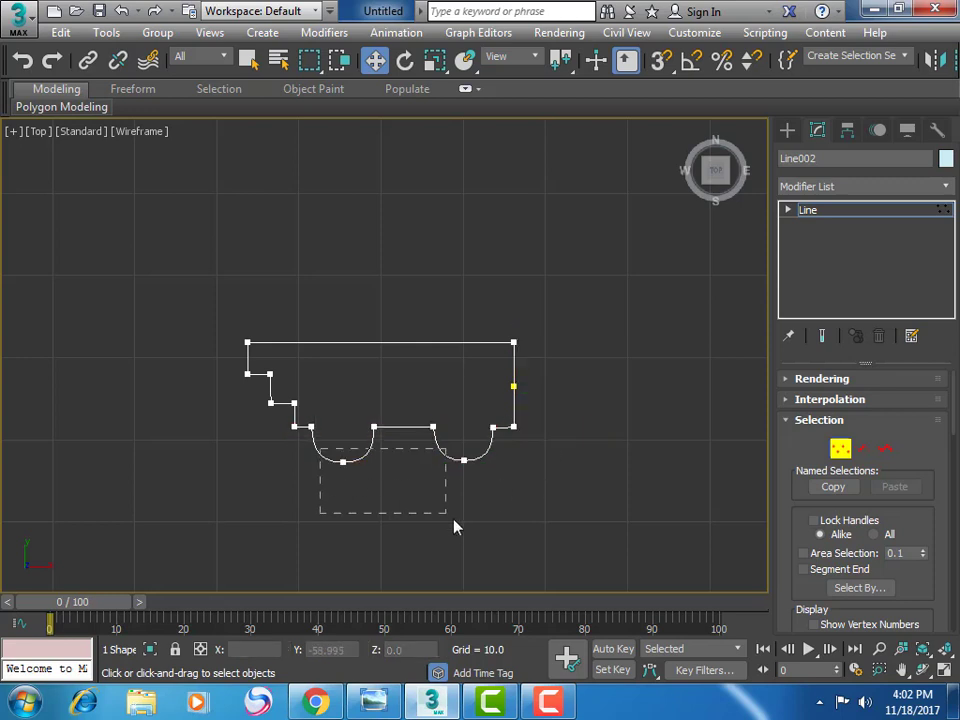
drag(464, 421, 466, 411)
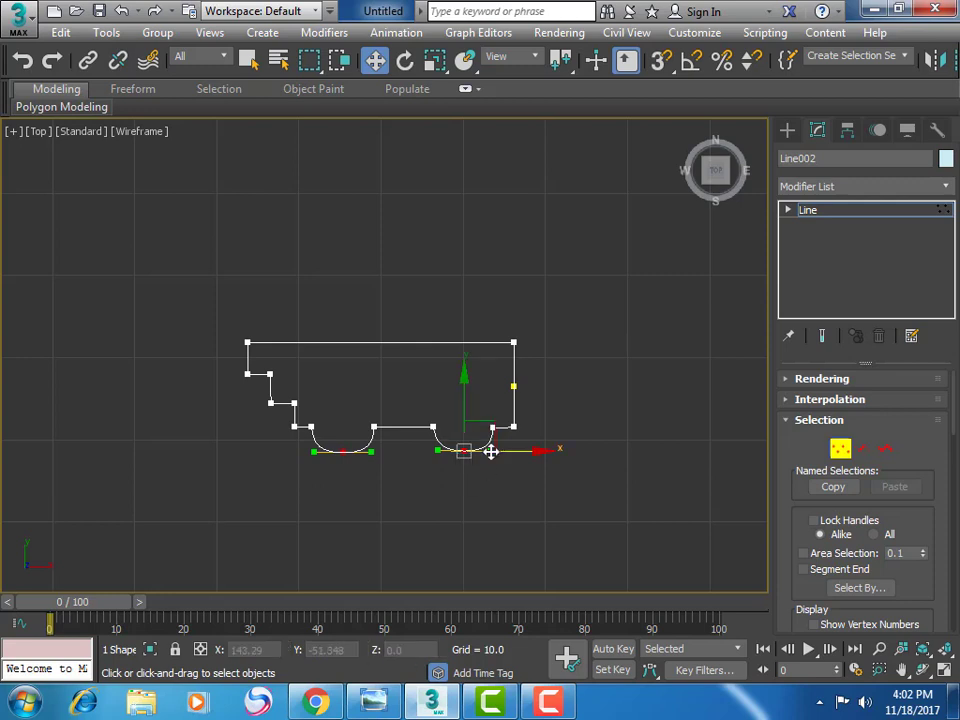
click(345, 452)
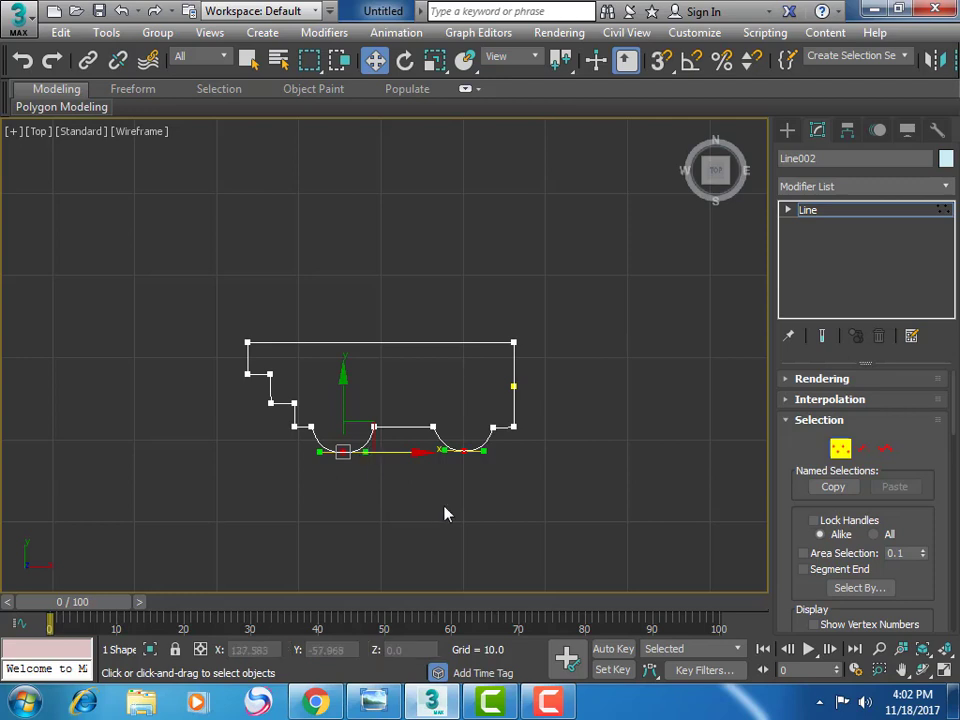
click(418, 302)
Shift the right-side vertices left and pull the right edge further in
mouse_move(418, 302)
mouse_down()
mouse_move(542, 553)
mouse_move(559, 462)
mouse_up()
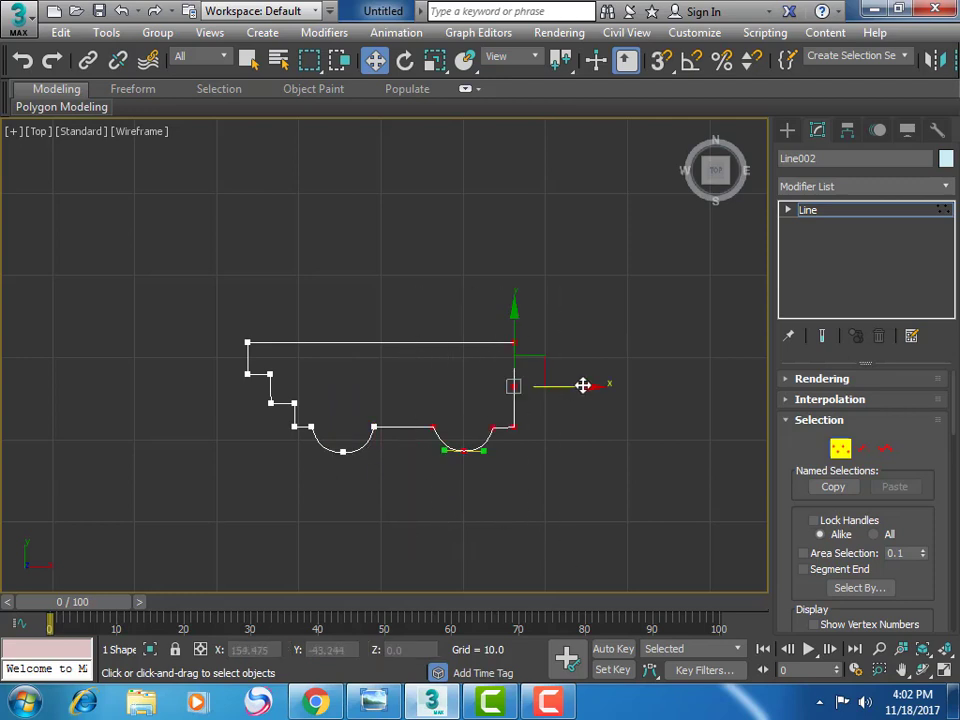
drag(583, 385, 575, 388)
click(534, 315)
drag(531, 303, 503, 457)
drag(559, 387, 551, 387)
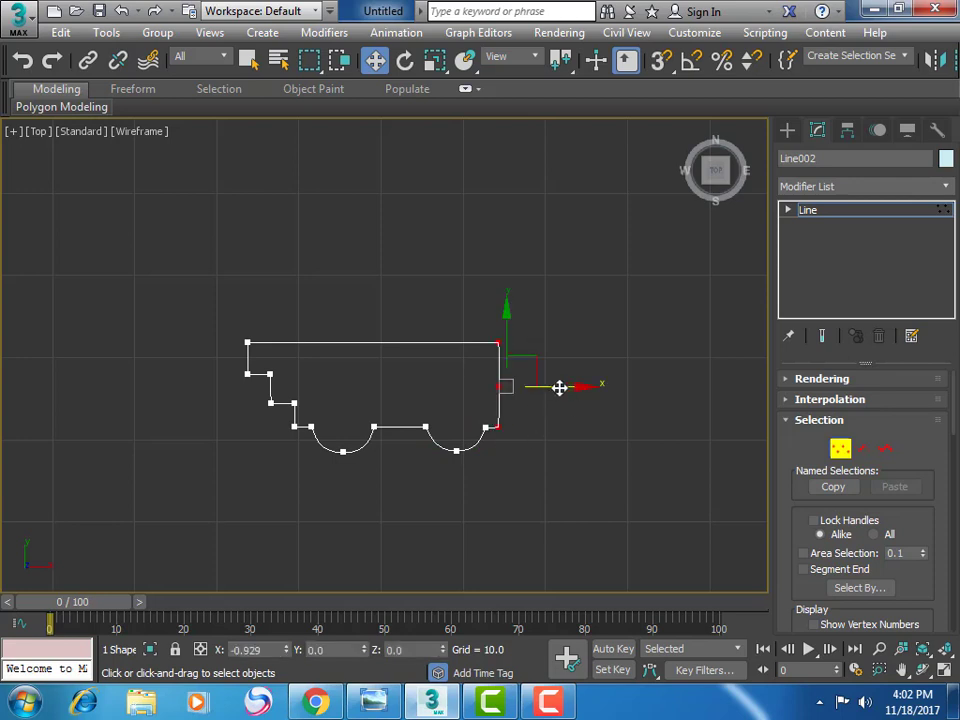
click(579, 497)
Inspect the strip by zooming and orbiting in a maximized Perspective view
click(945, 669)
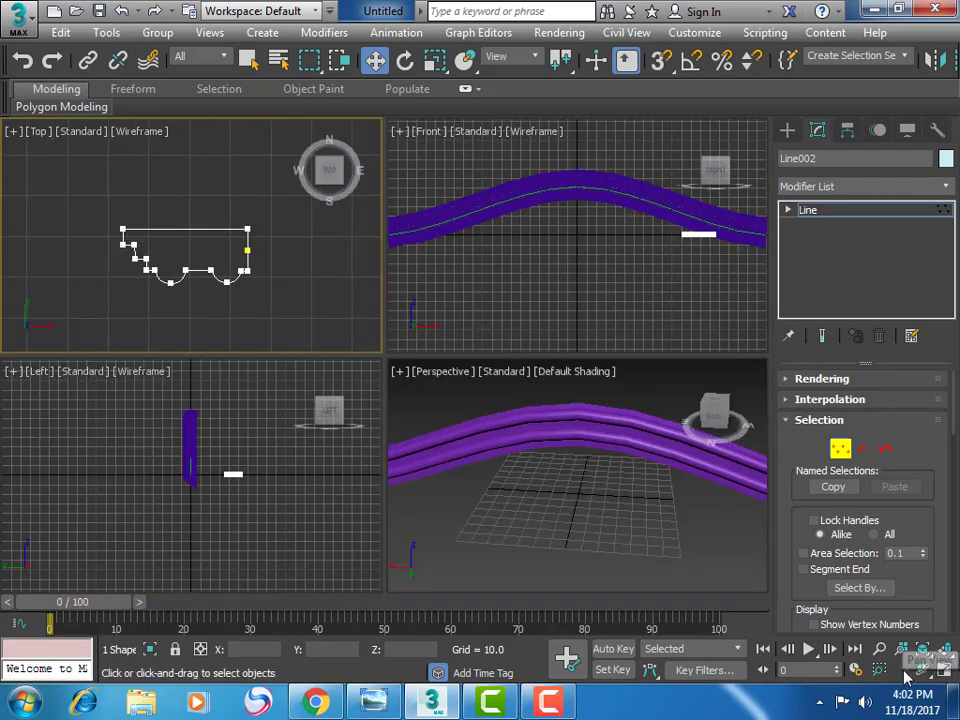
key(alt+w)
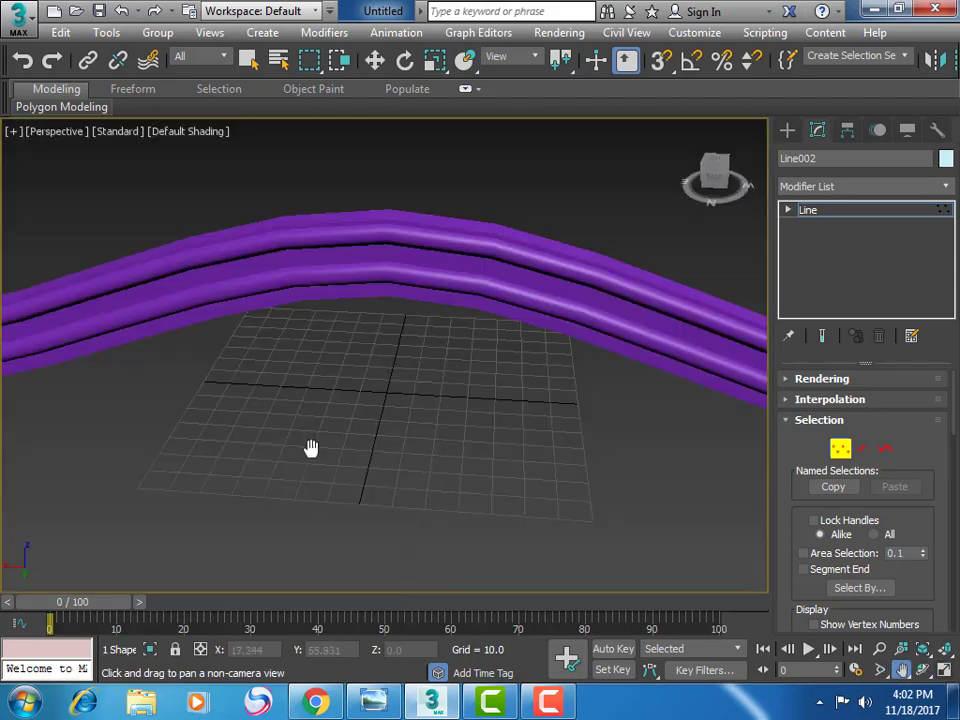
scroll(306, 418, down, 3)
scroll(306, 418, up, 3)
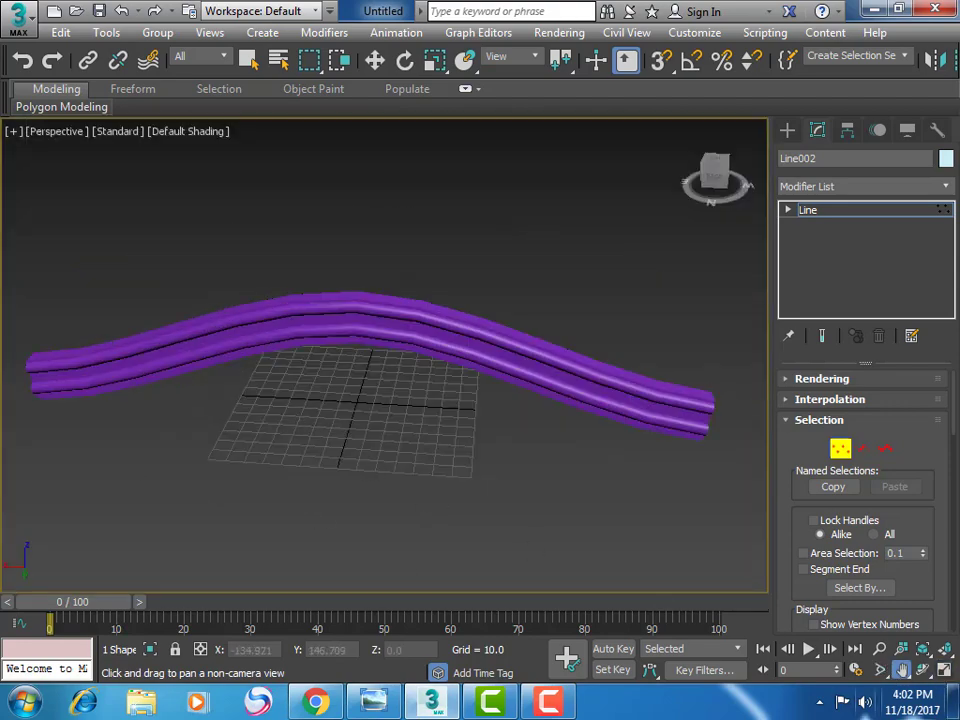
click(921, 669)
drag(396, 362, 409, 347)
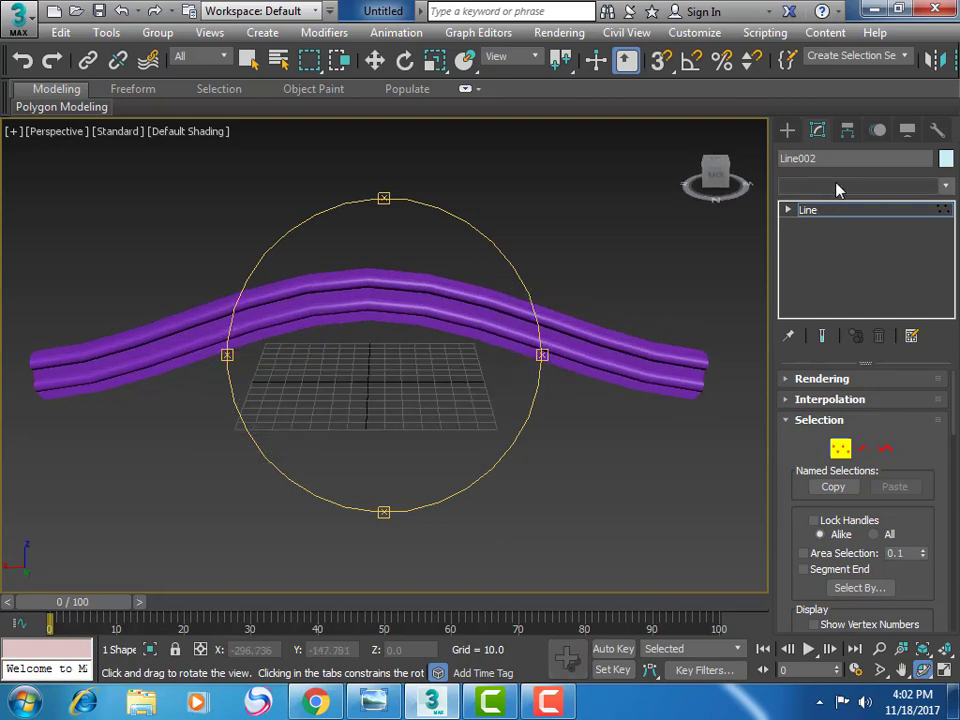
Apply TurboSmooth from the Modifier List to the profile shape
click(786, 131)
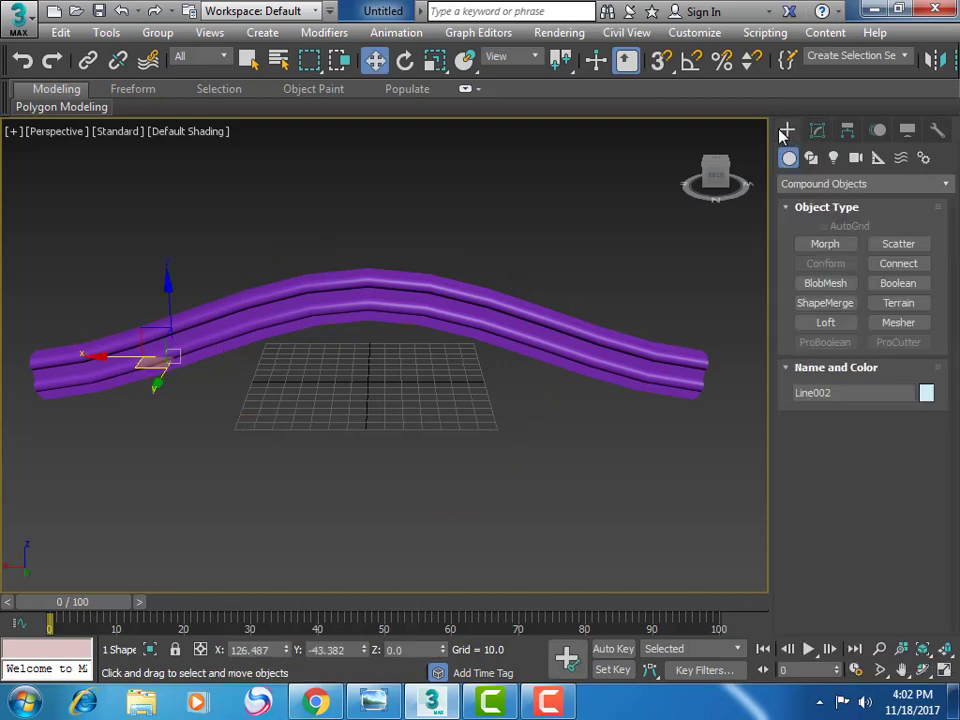
click(817, 131)
click(900, 186)
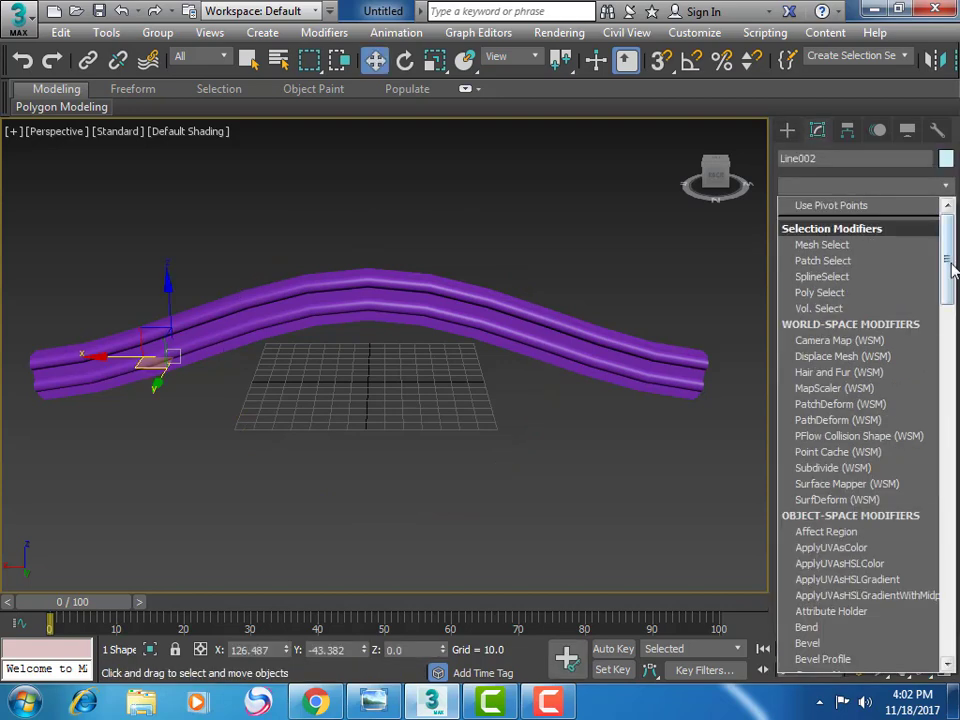
drag(946, 250, 946, 600)
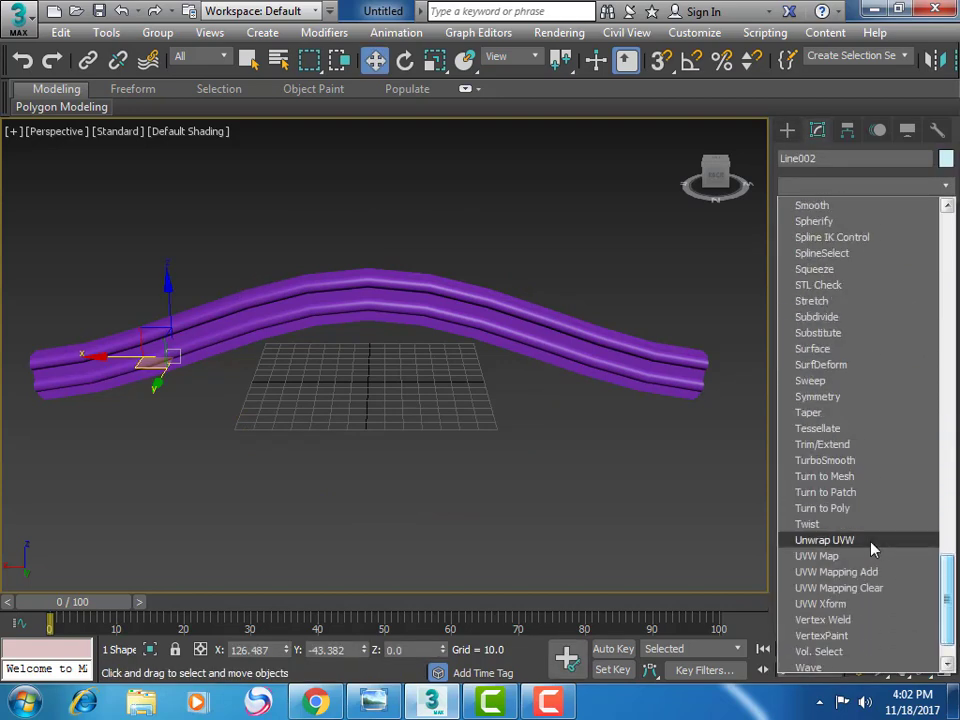
click(845, 462)
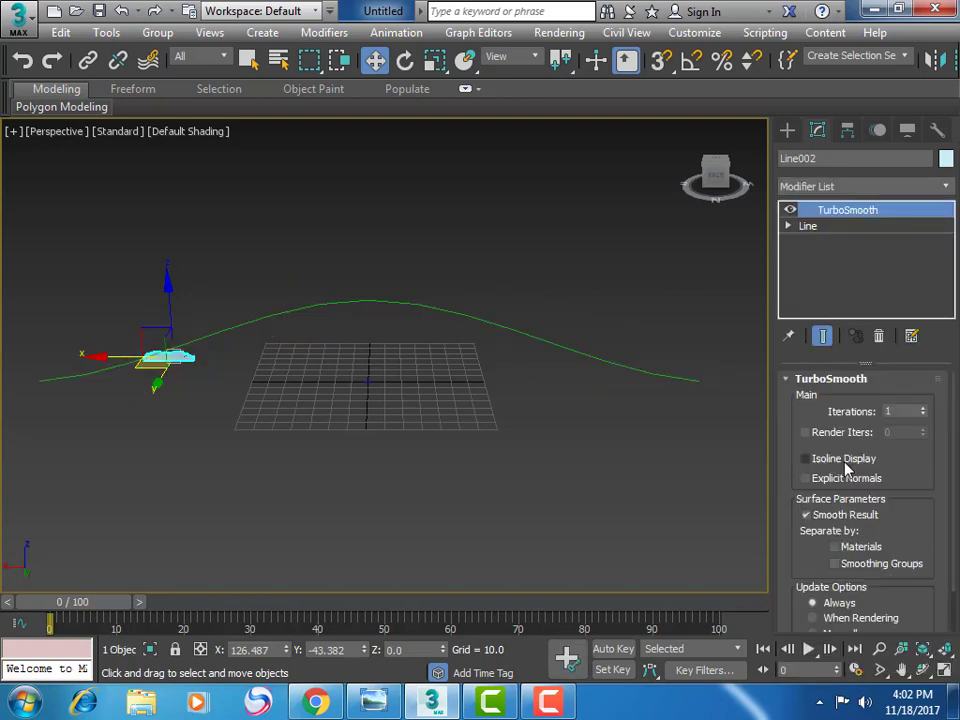
click(787, 130)
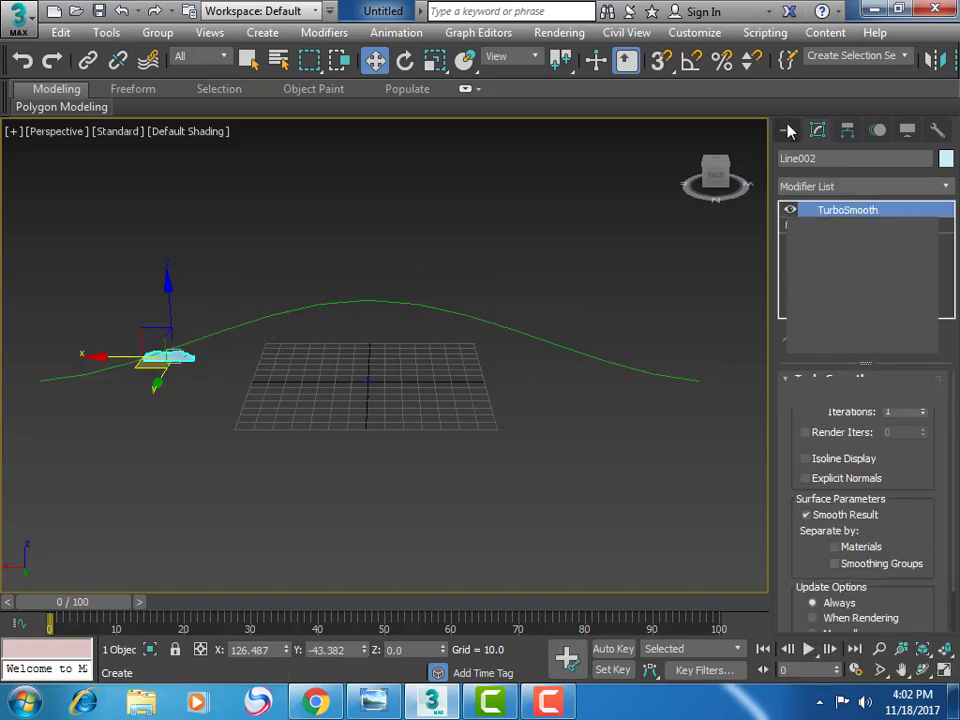
Back in four viewports, undo to restore the lofted mesh and select Loft001
click(940, 672)
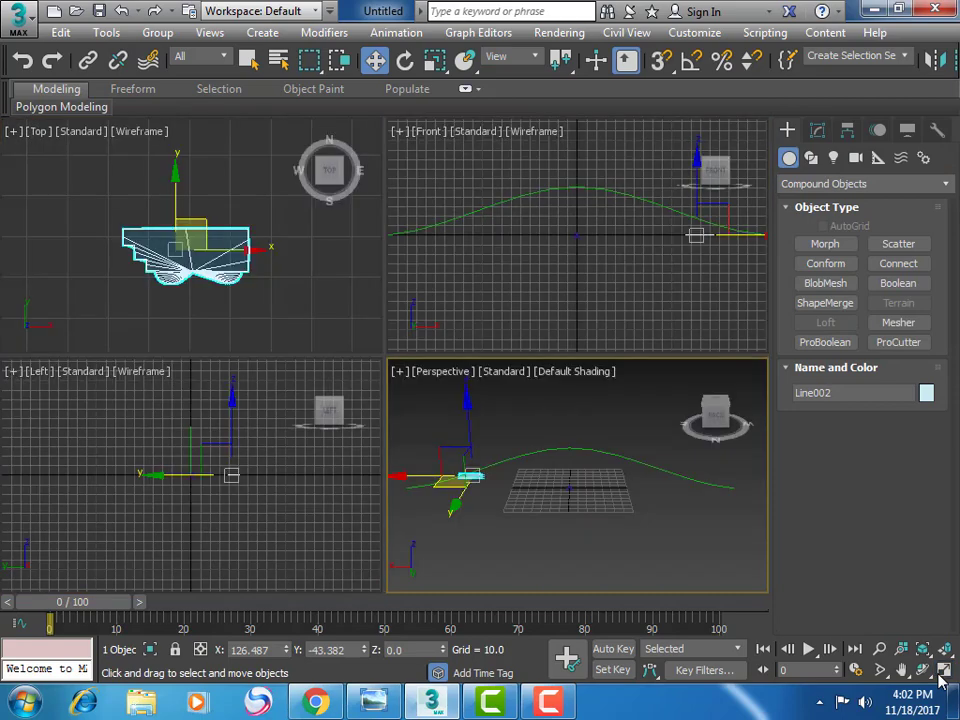
click(901, 670)
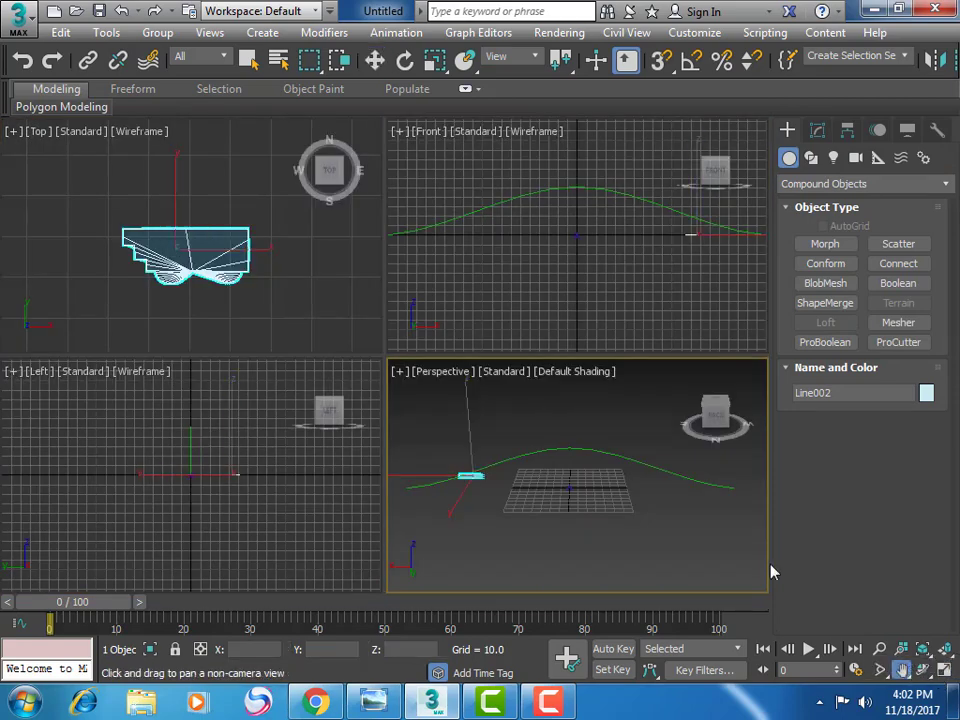
click(22, 60)
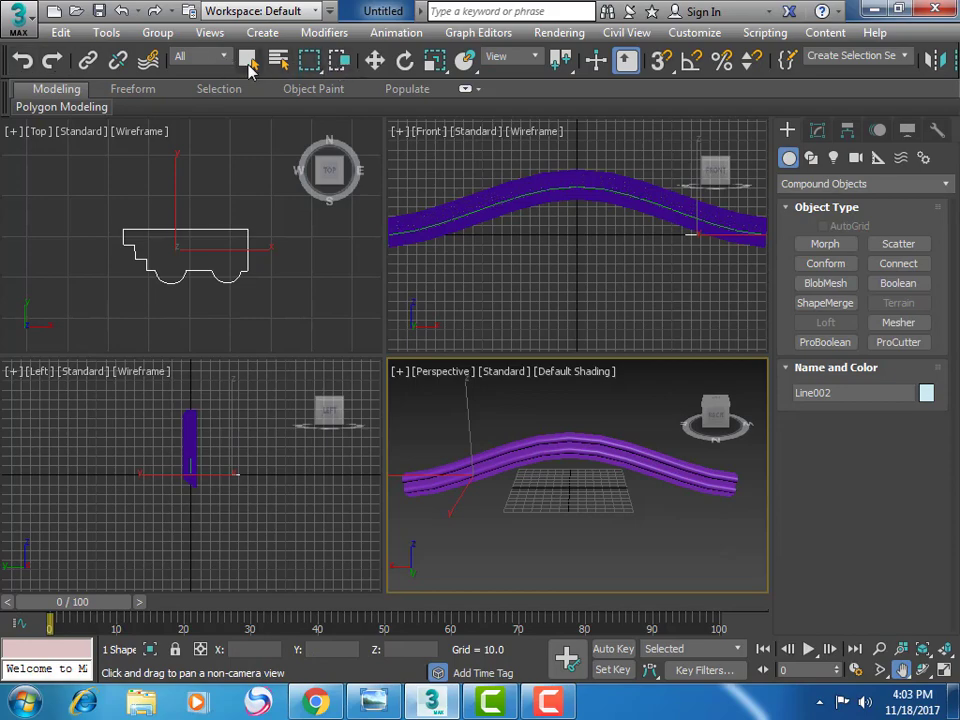
click(374, 60)
Add a TurboSmooth modifier to Loft001 from the Modifier List
click(578, 175)
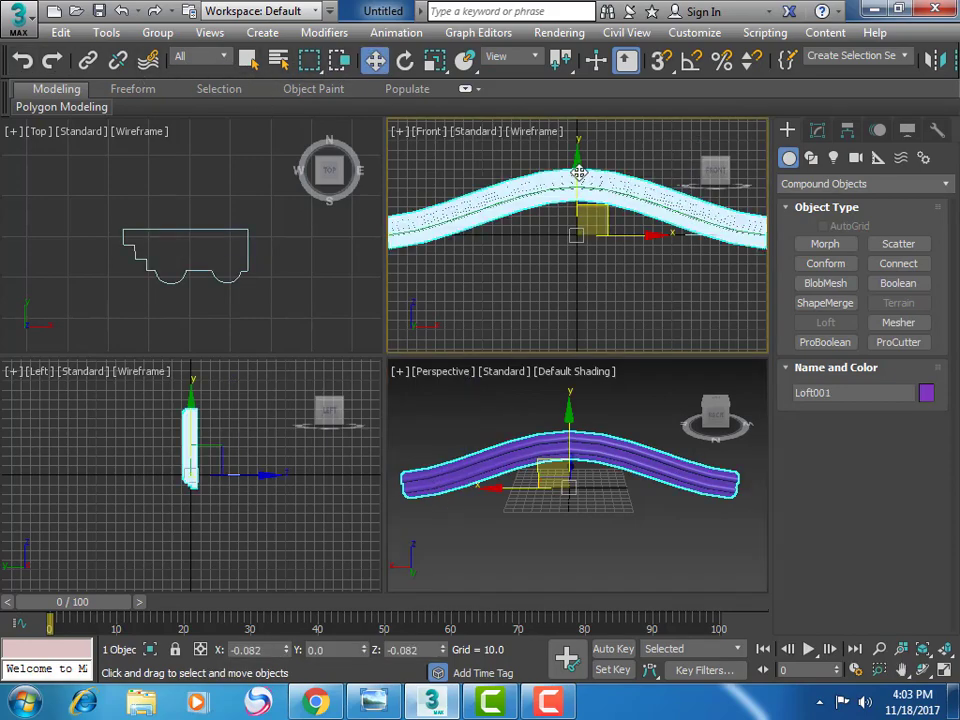
click(817, 130)
click(946, 185)
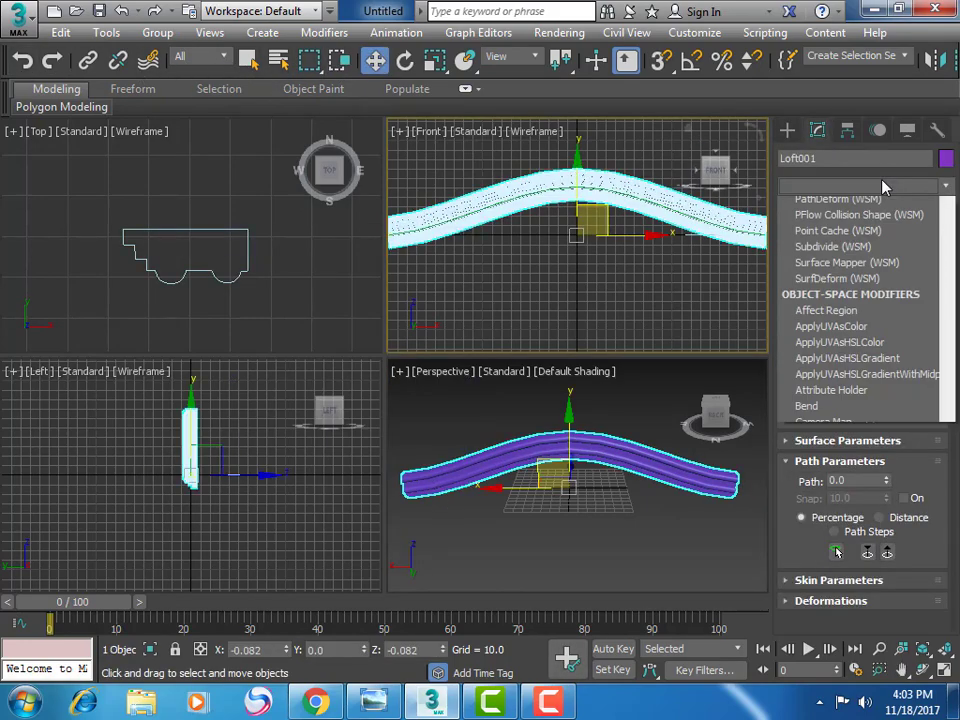
scroll(955, 250, up, 5)
scroll(955, 250, down, 9)
scroll(955, 250, down, 9)
scroll(955, 250, down, 9)
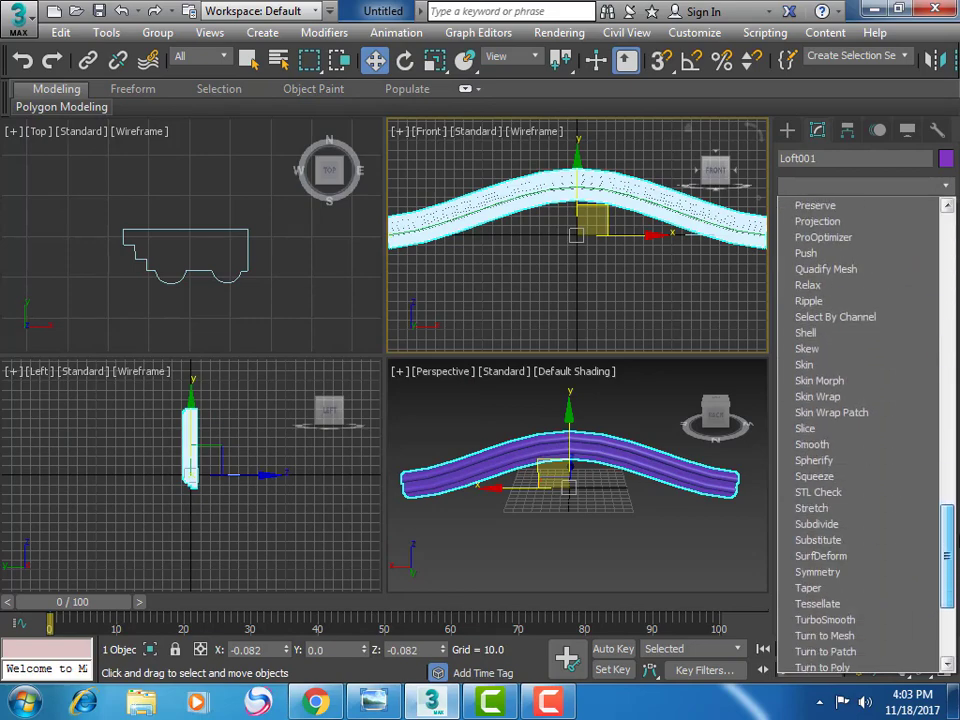
scroll(955, 250, down, 1)
scroll(911, 500, down, 1)
click(911, 558)
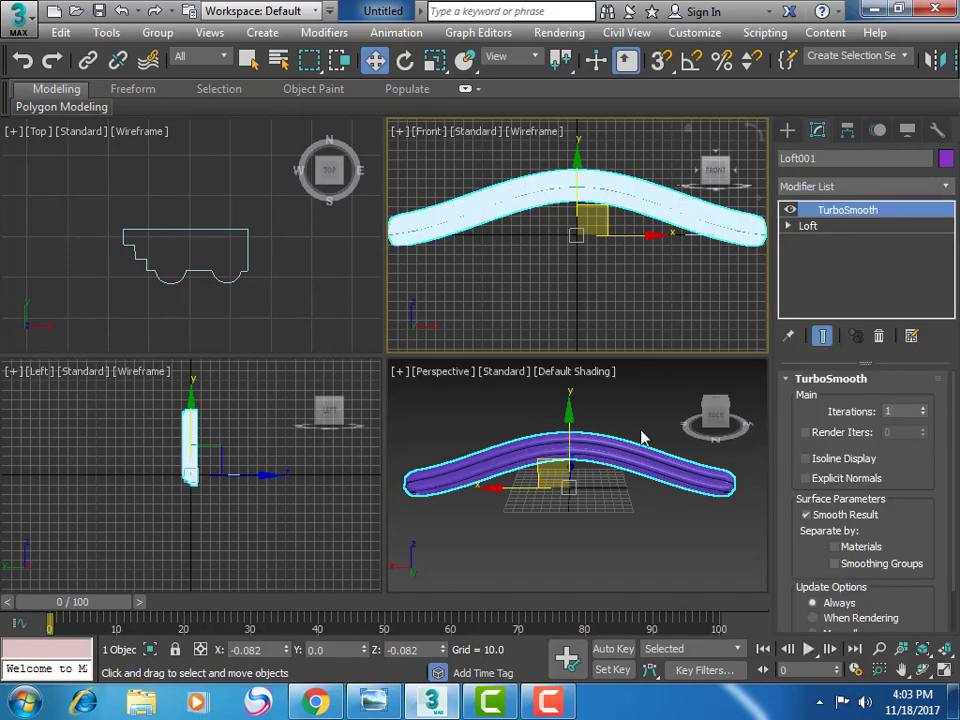
Tick Separate by Materials and Smoothing Groups, then orbit to inspect the smoothed frame
click(651, 541)
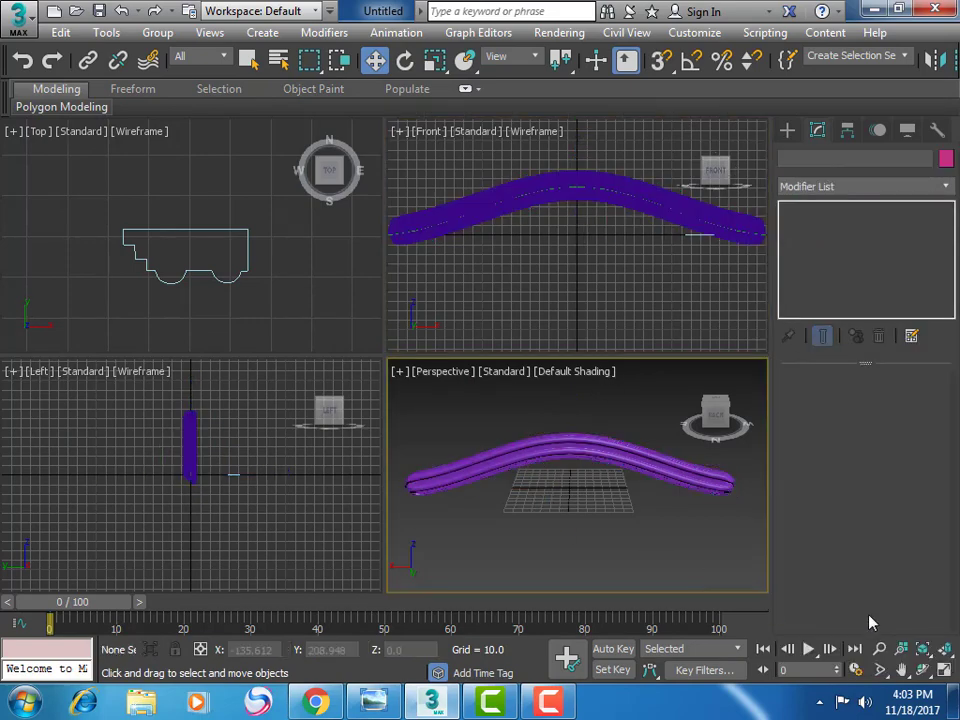
click(944, 670)
click(467, 311)
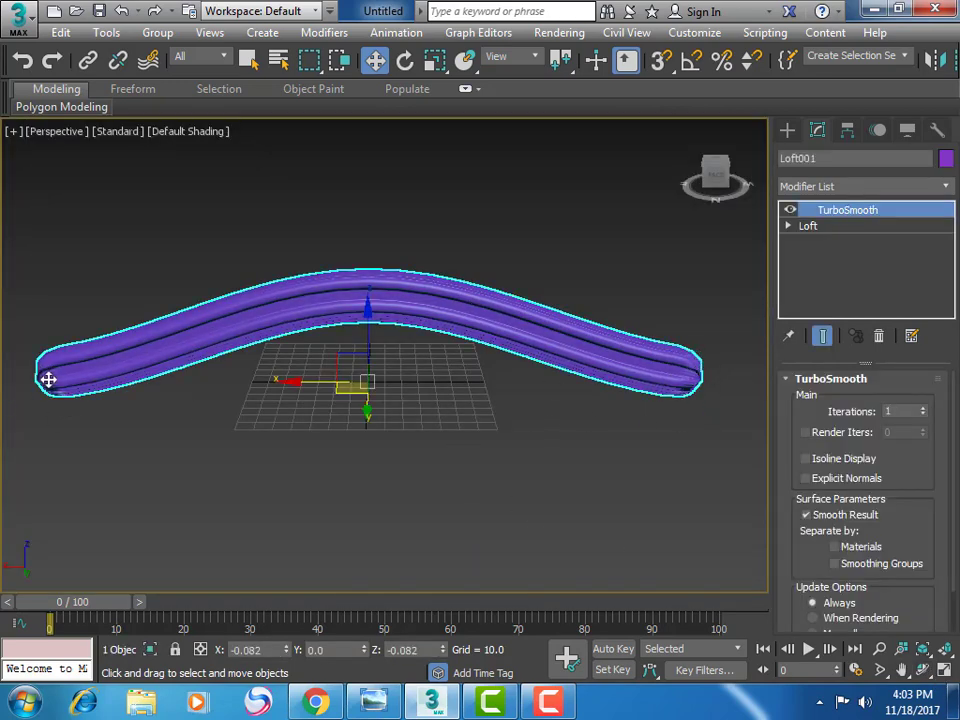
click(872, 551)
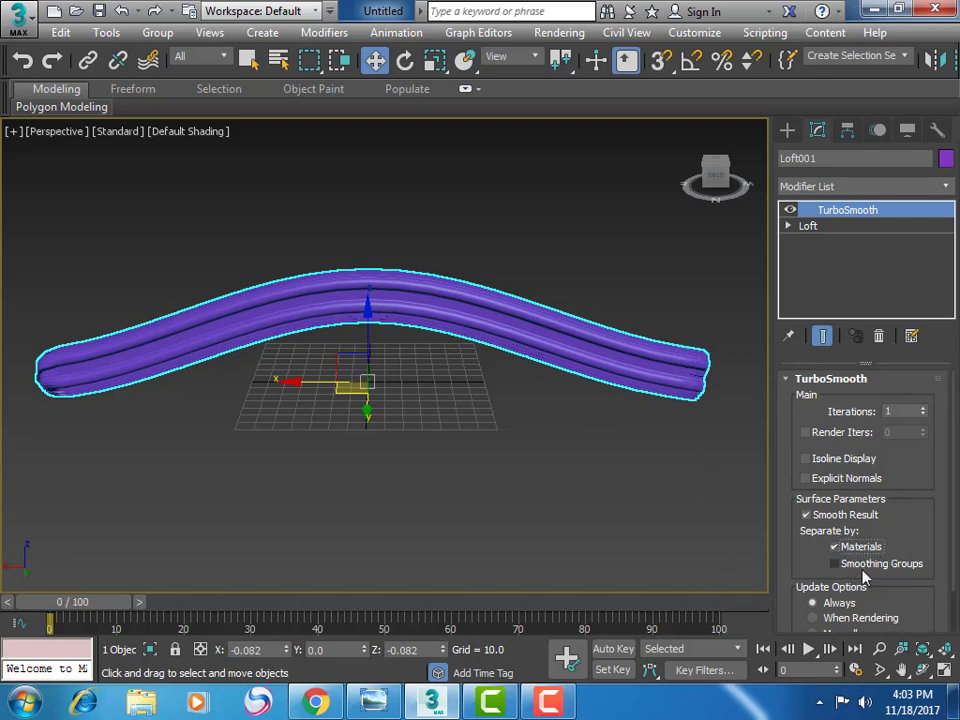
click(836, 565)
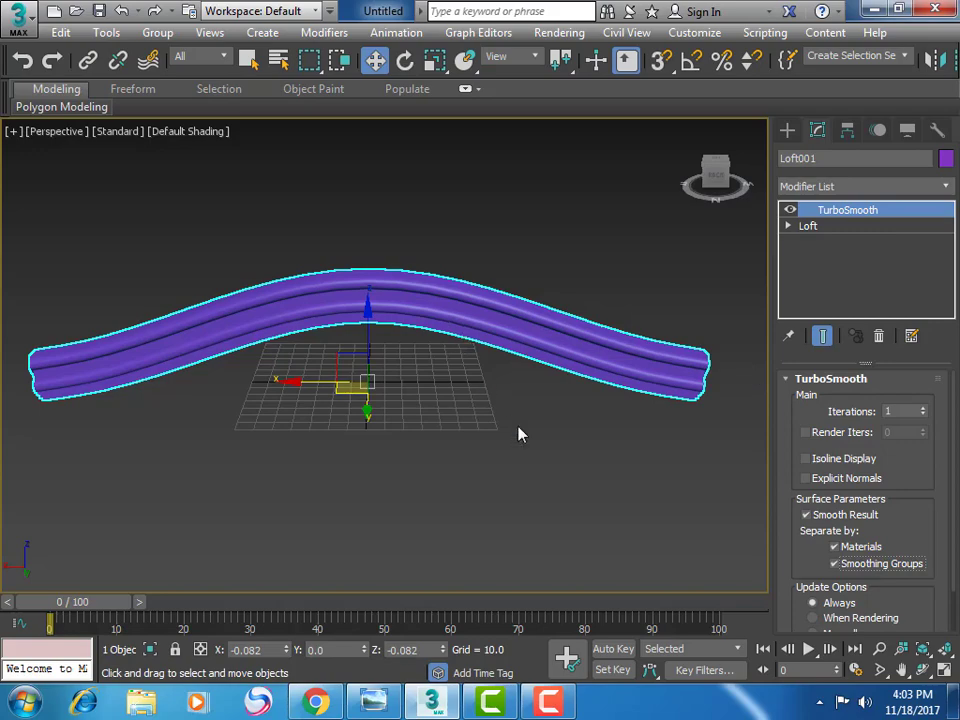
click(922, 669)
mouse_move(392, 360)
mouse_down()
mouse_move(338, 301)
mouse_move(486, 232)
mouse_move(491, 249)
mouse_move(471, 264)
mouse_move(426, 279)
mouse_move(337, 279)
mouse_move(348, 287)
mouse_up()
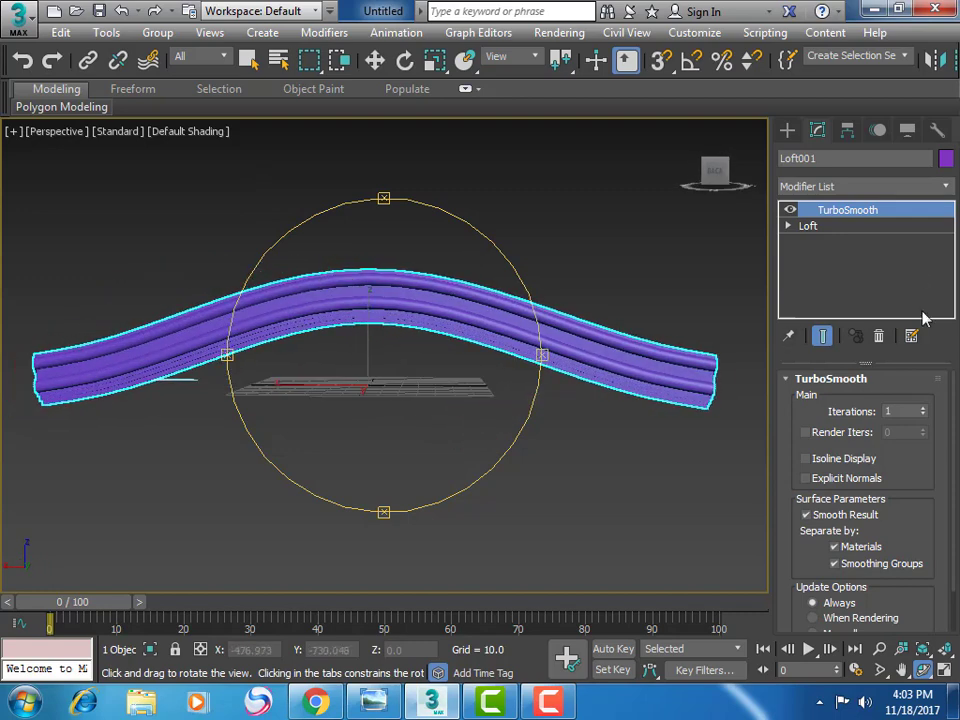
Add an FFD 4x4x4 modifier to the smoothed frame
click(872, 195)
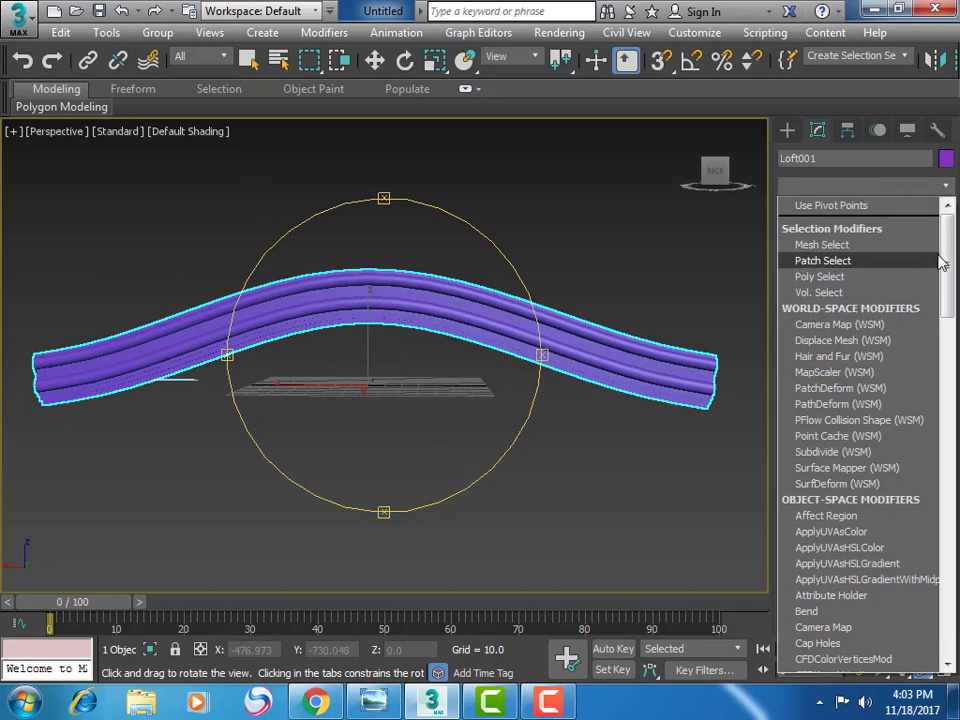
scroll(950, 270, down, 1)
drag(953, 280, 953, 430)
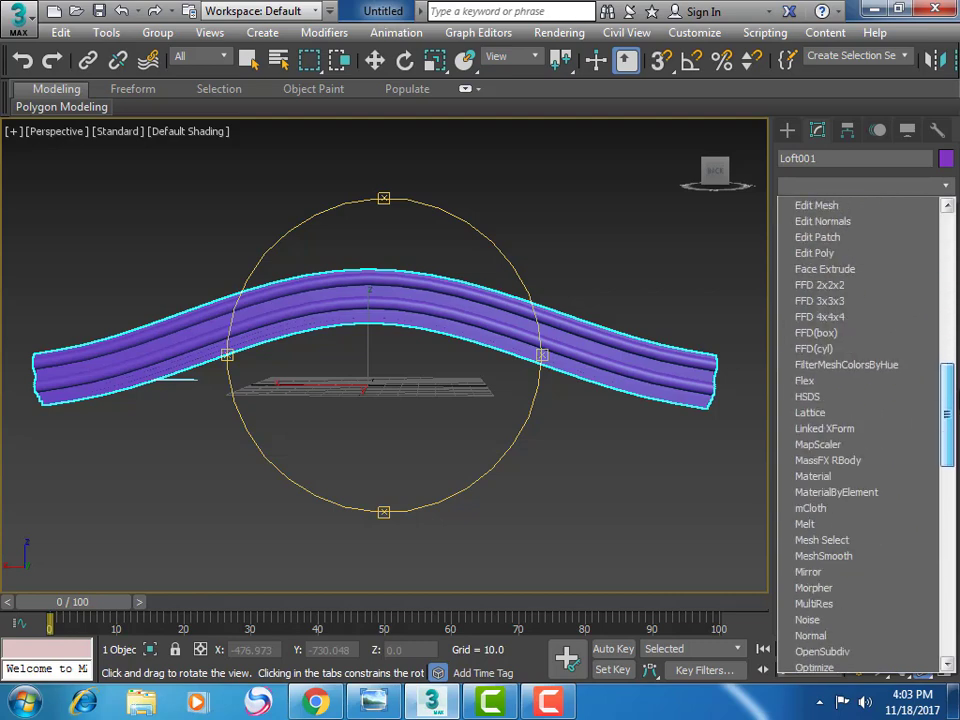
click(855, 320)
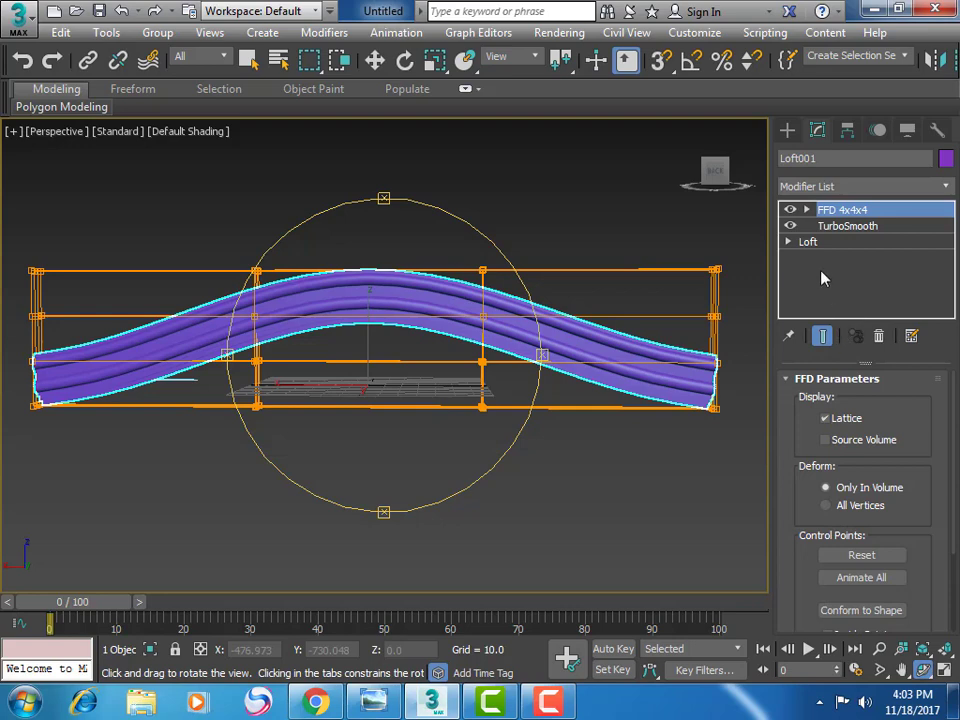
Maximize and pan the Front view on the frame, and expand the FFD's sub-levels
key(alt+w)
key(ctrl+p)
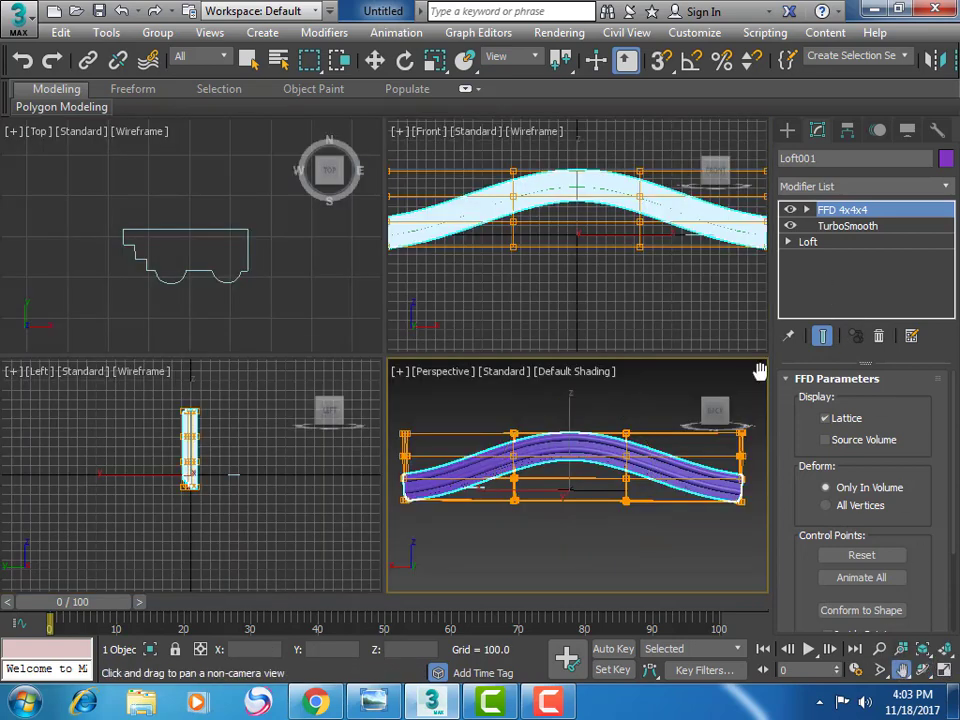
click(724, 321)
key(alt+w)
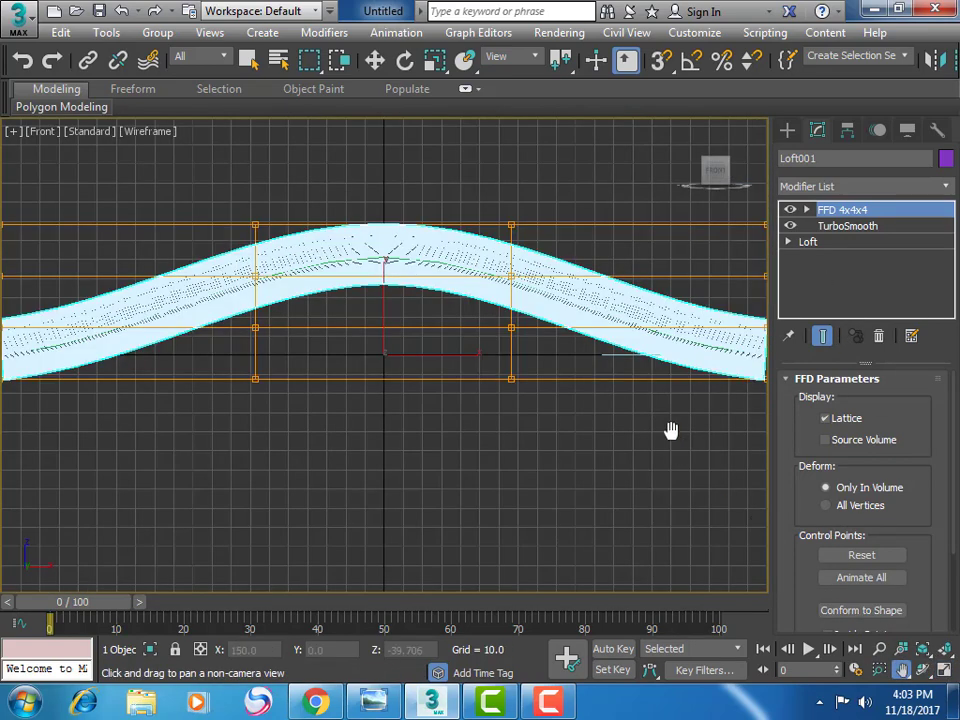
scroll(671, 430, down, 3)
drag(669, 431, 604, 426)
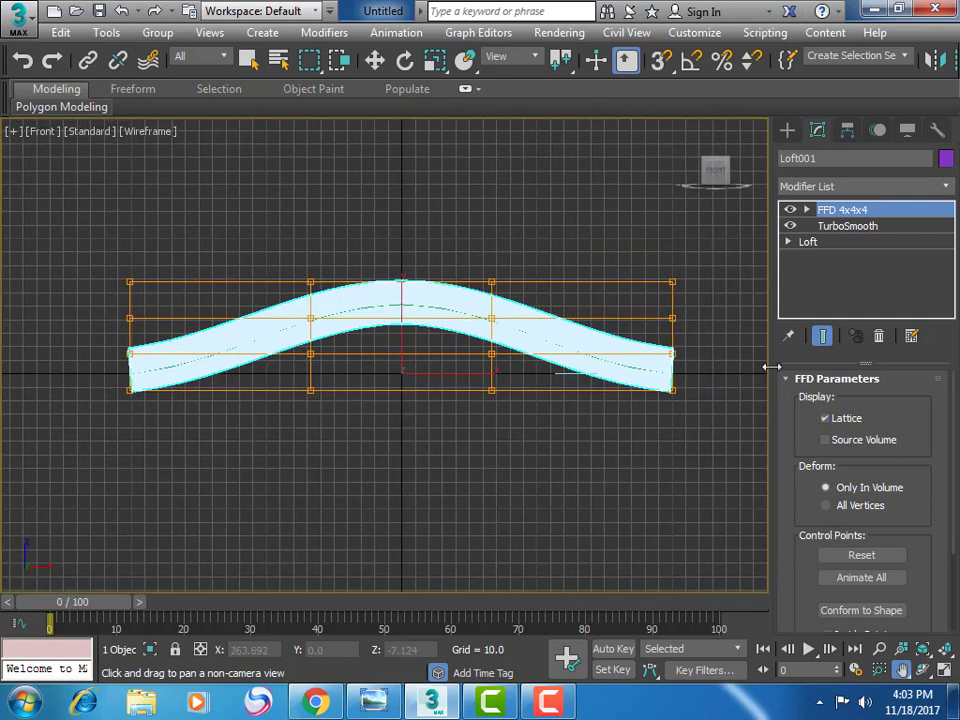
click(806, 210)
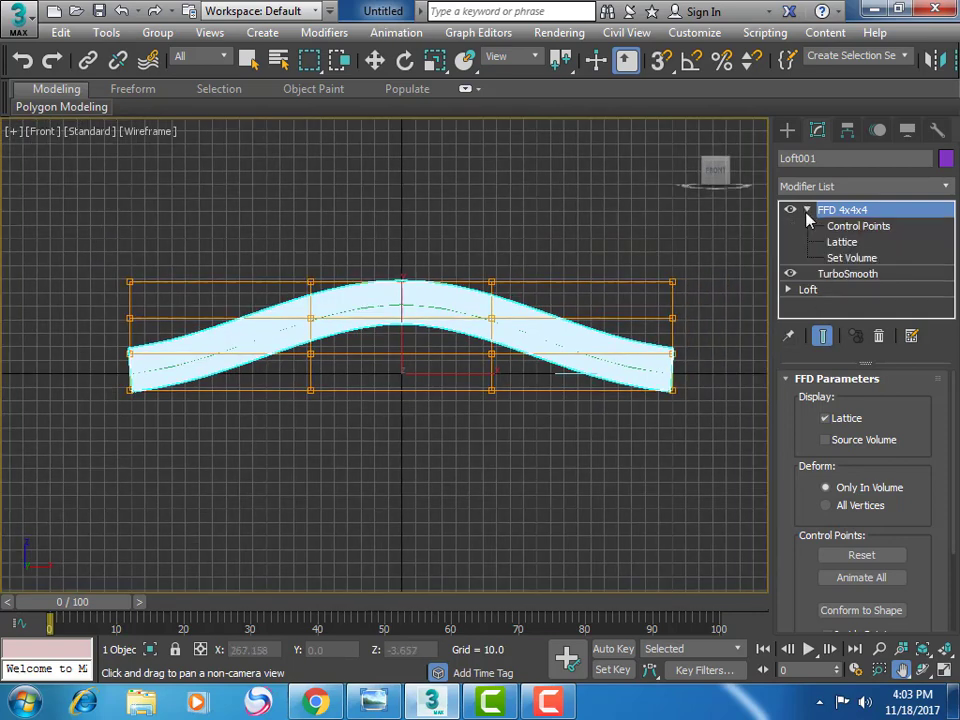
In Set Volume, move the two inner lattice columns out to the frame's right and left ends
click(851, 258)
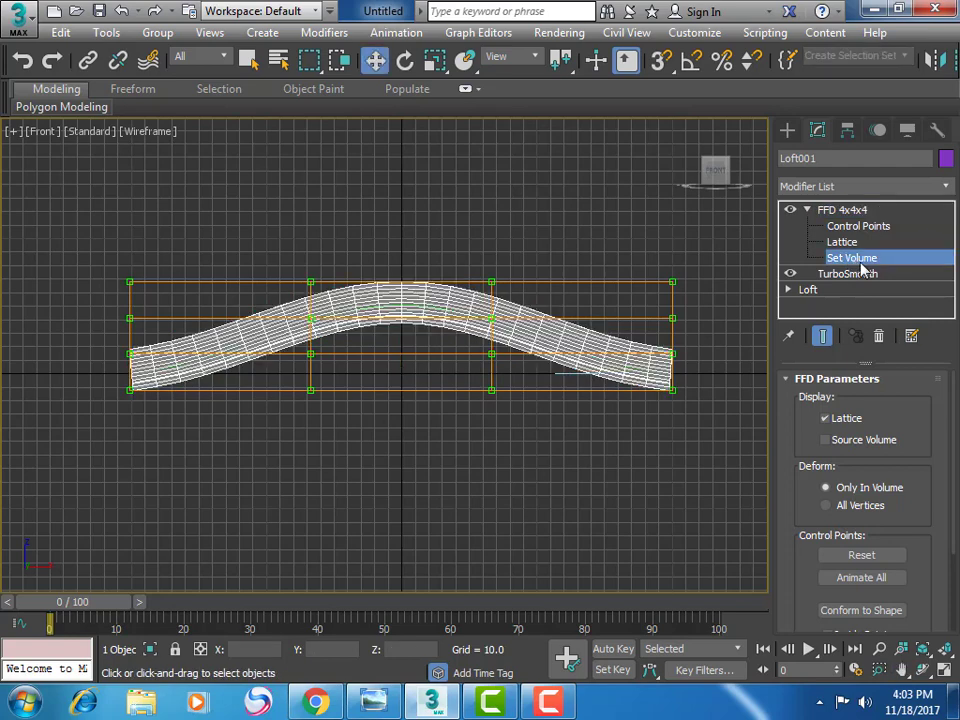
drag(380, 238, 557, 463)
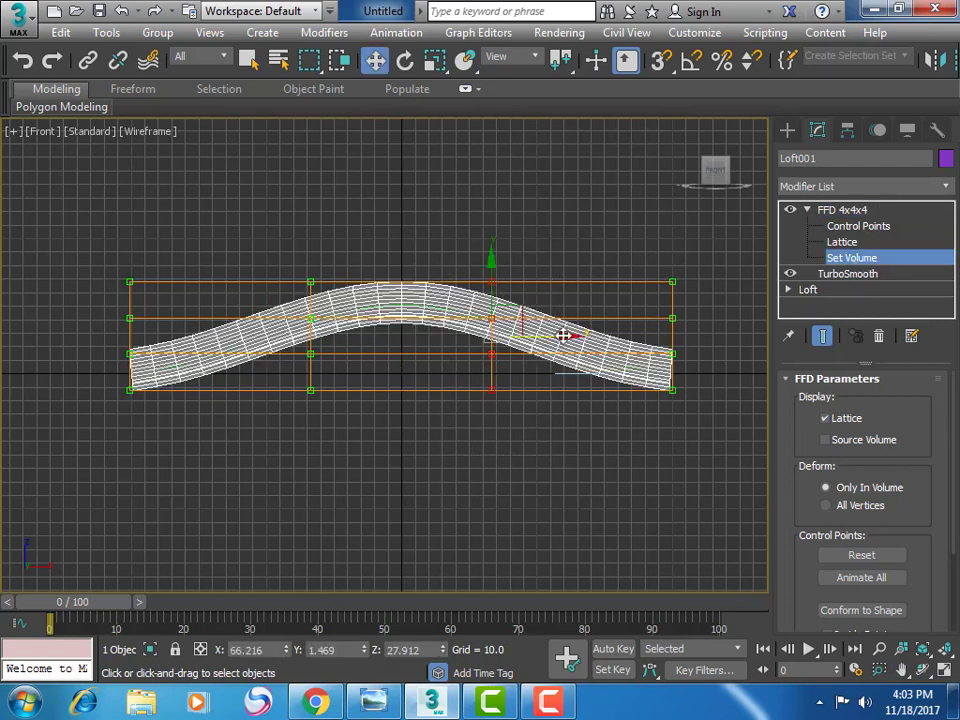
drag(563, 336, 695, 340)
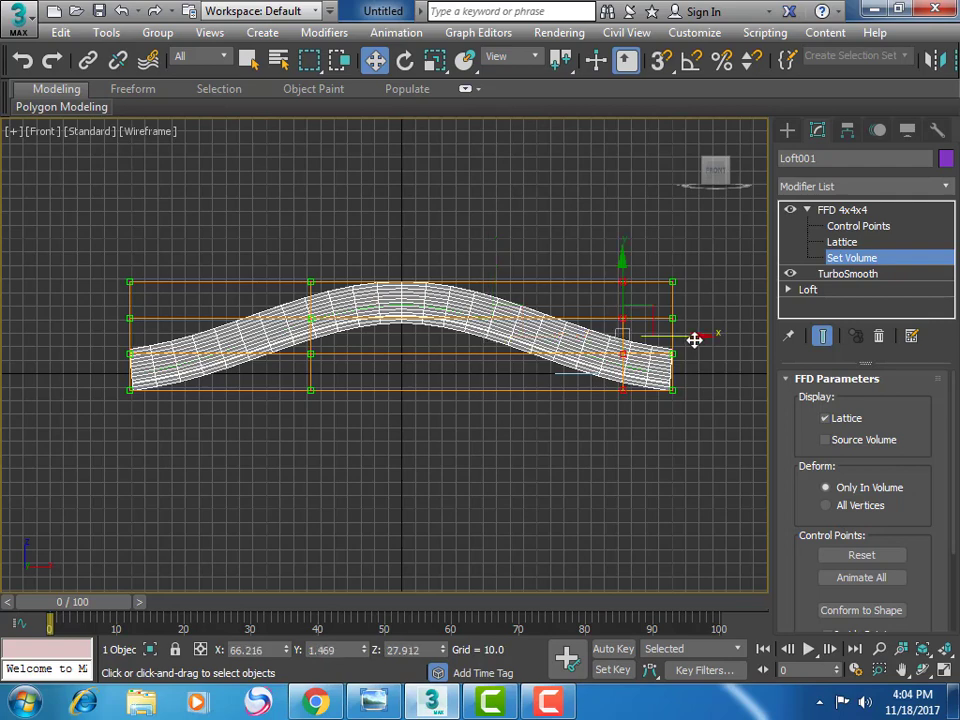
drag(379, 222, 267, 423)
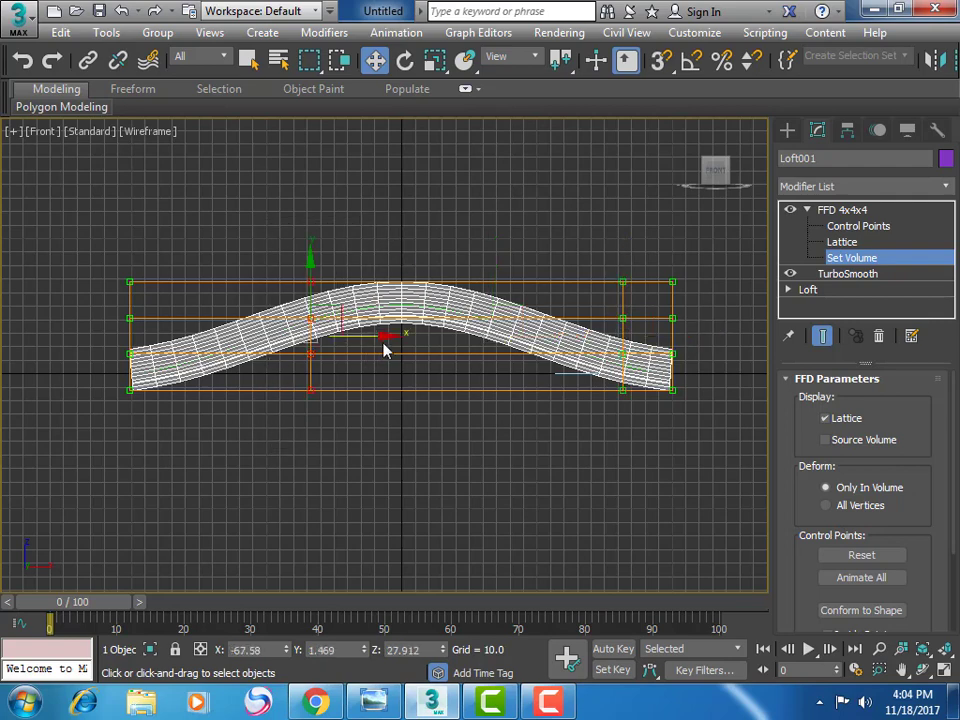
drag(381, 336, 253, 345)
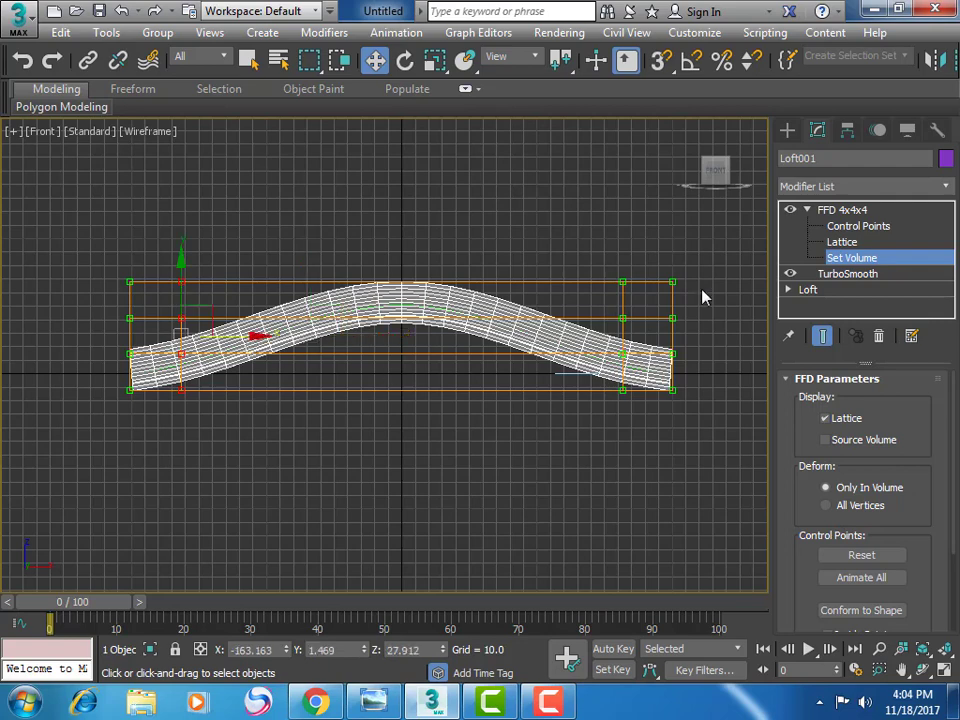
click(858, 226)
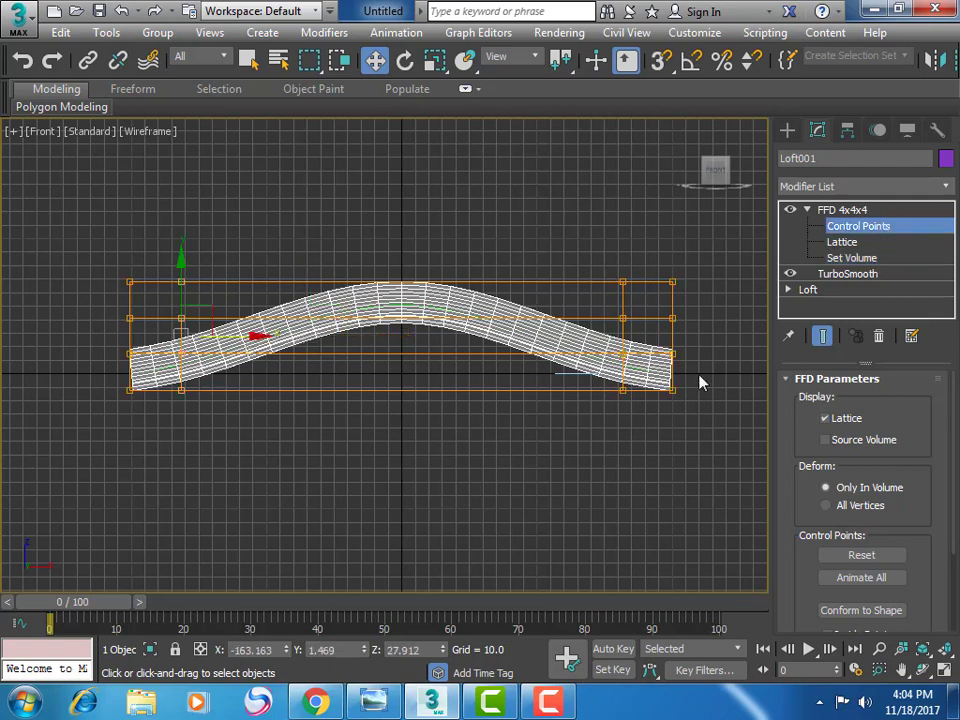
Pull the bottom-right point in and push the right-column lattice points outward and down
click(668, 395)
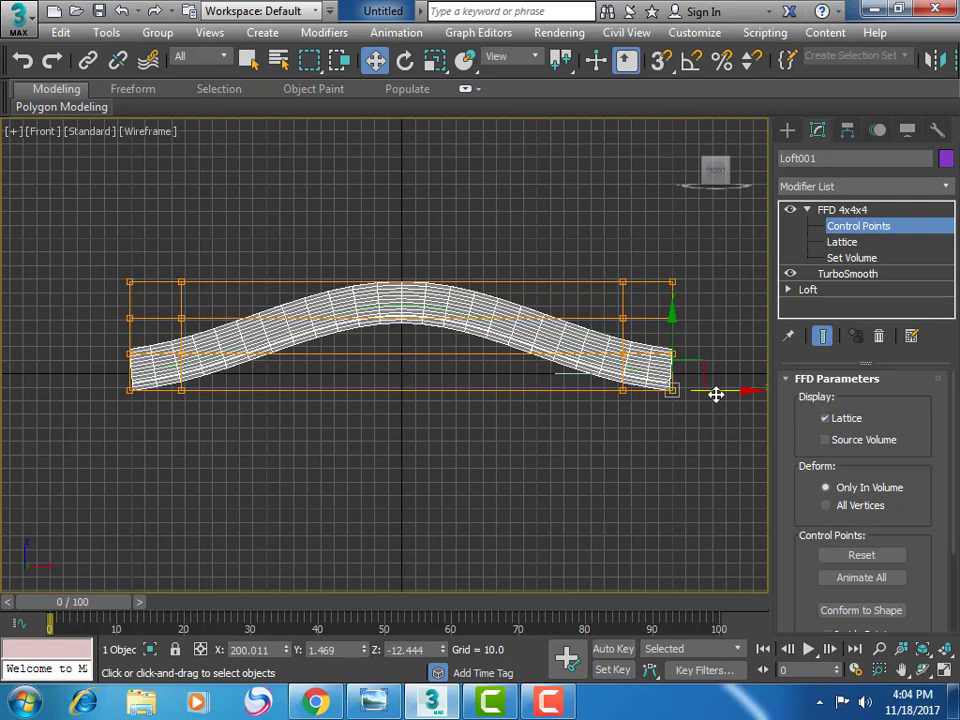
drag(716, 394, 676, 389)
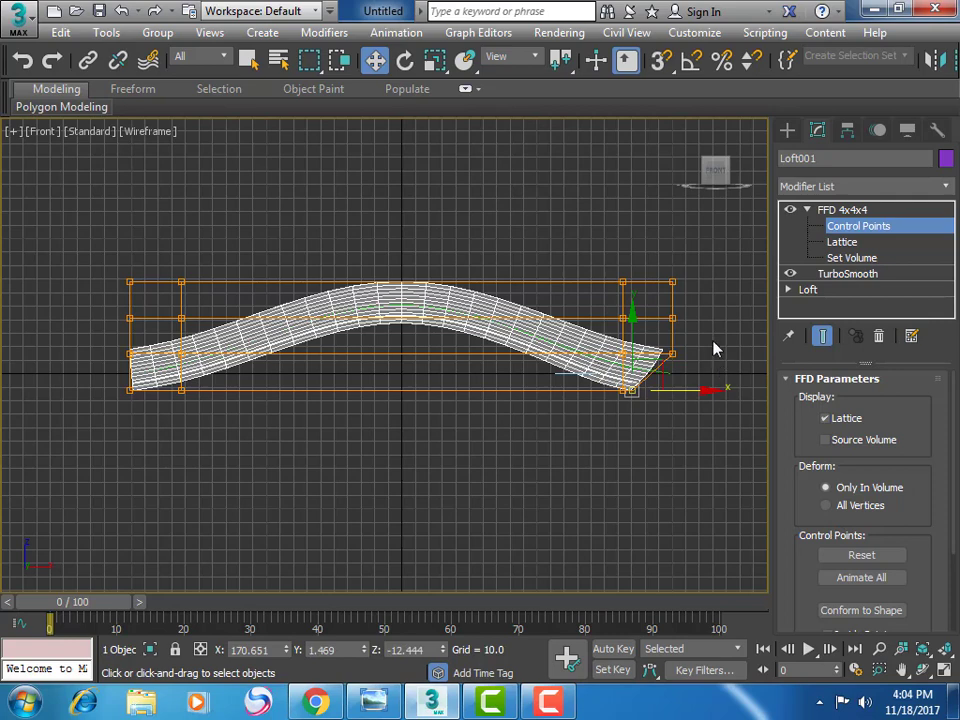
click(672, 318)
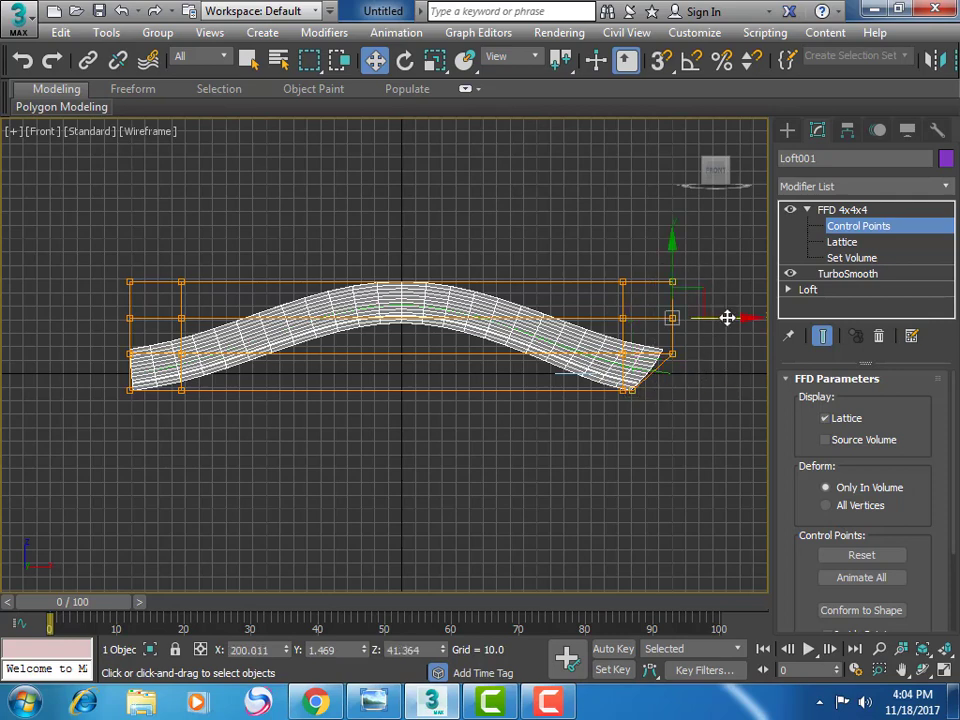
drag(727, 318, 736, 318)
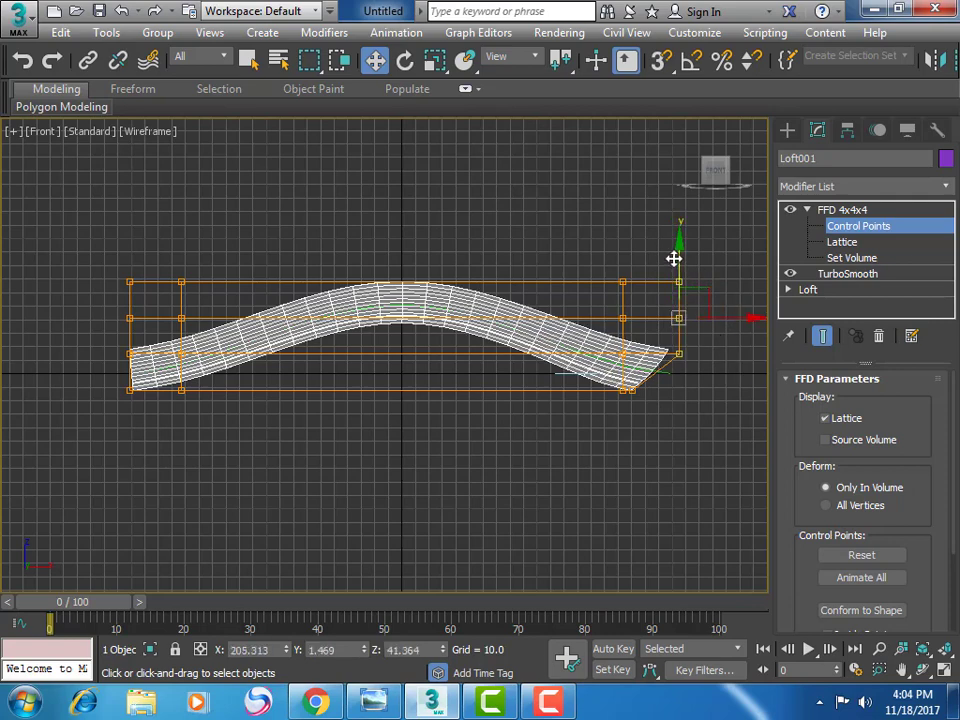
drag(674, 260, 674, 264)
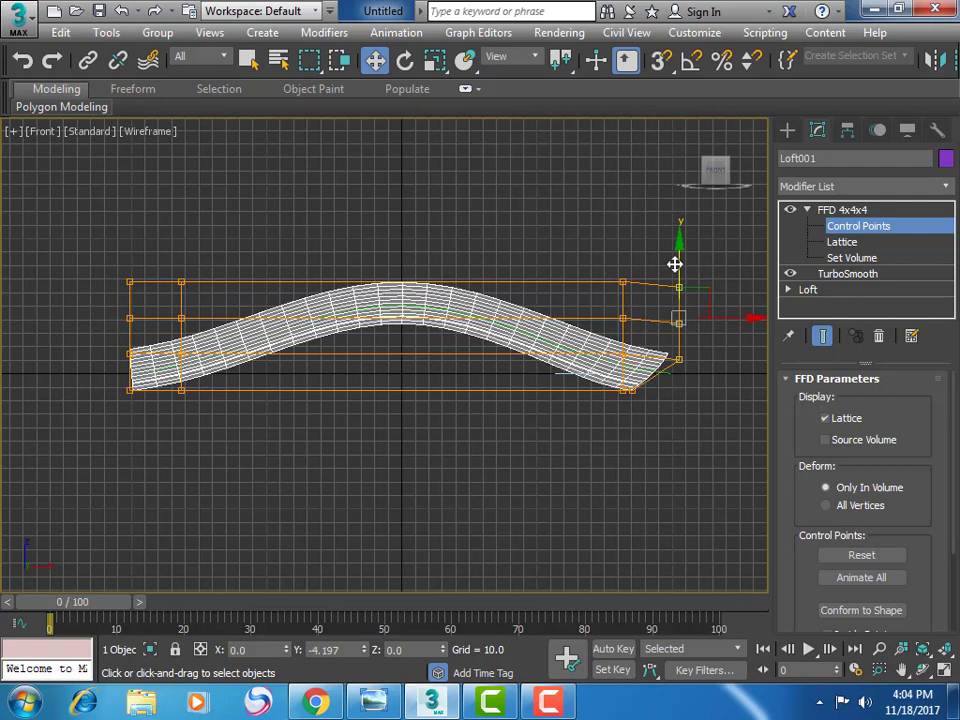
click(678, 359)
mouse_move(724, 360)
mouse_down()
mouse_move(716, 360)
mouse_move(727, 360)
mouse_move(735, 326)
mouse_move(762, 326)
mouse_up()
Select the right-end lattice points and lower them slightly
click(678, 323)
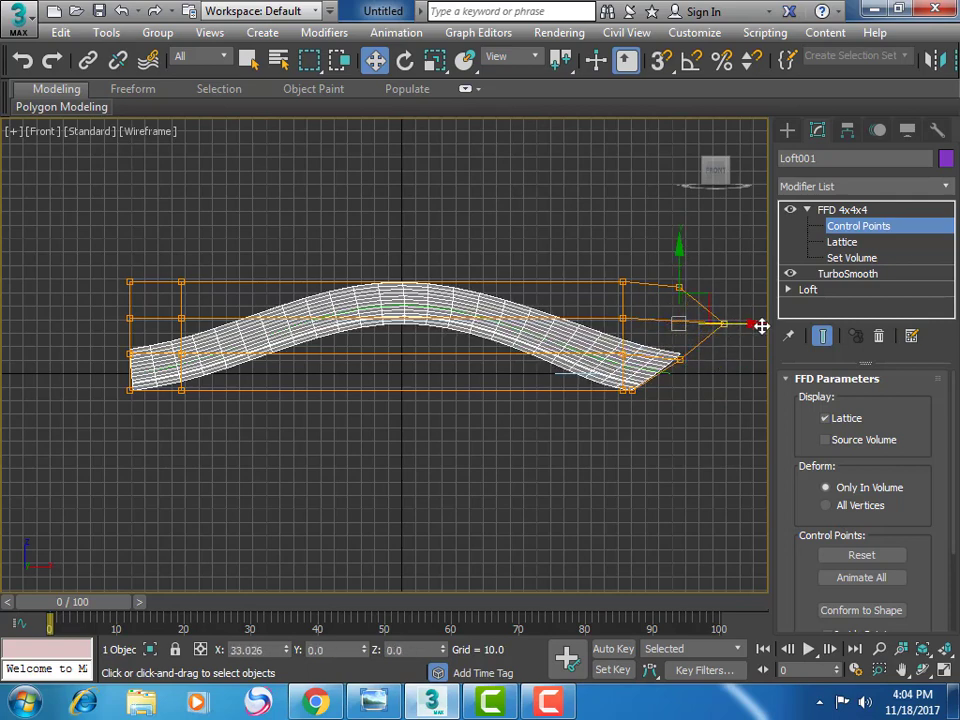
mouse_move(643, 270)
mouse_down()
mouse_move(699, 306)
mouse_move(744, 287)
mouse_move(782, 289)
mouse_up()
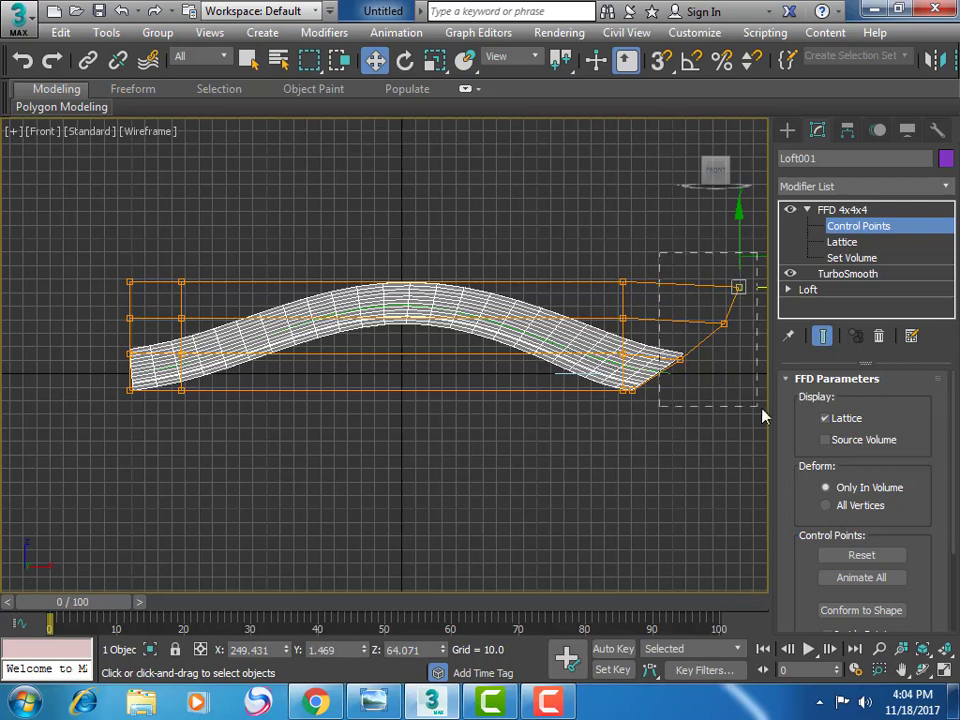
drag(762, 416, 760, 412)
drag(710, 261, 710, 267)
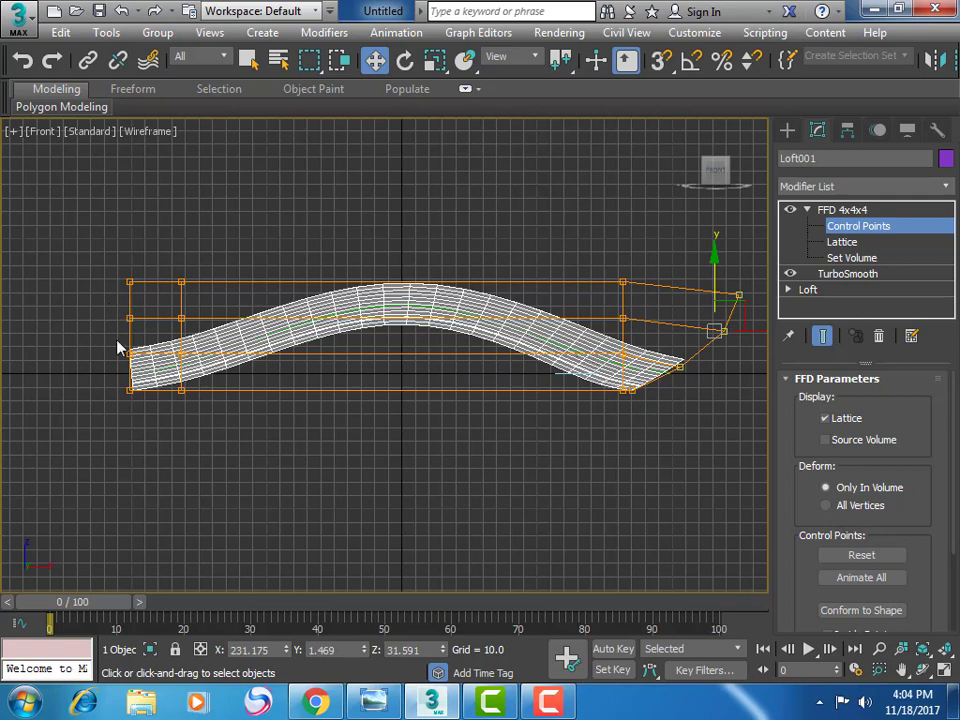
drag(142, 424, 142, 420)
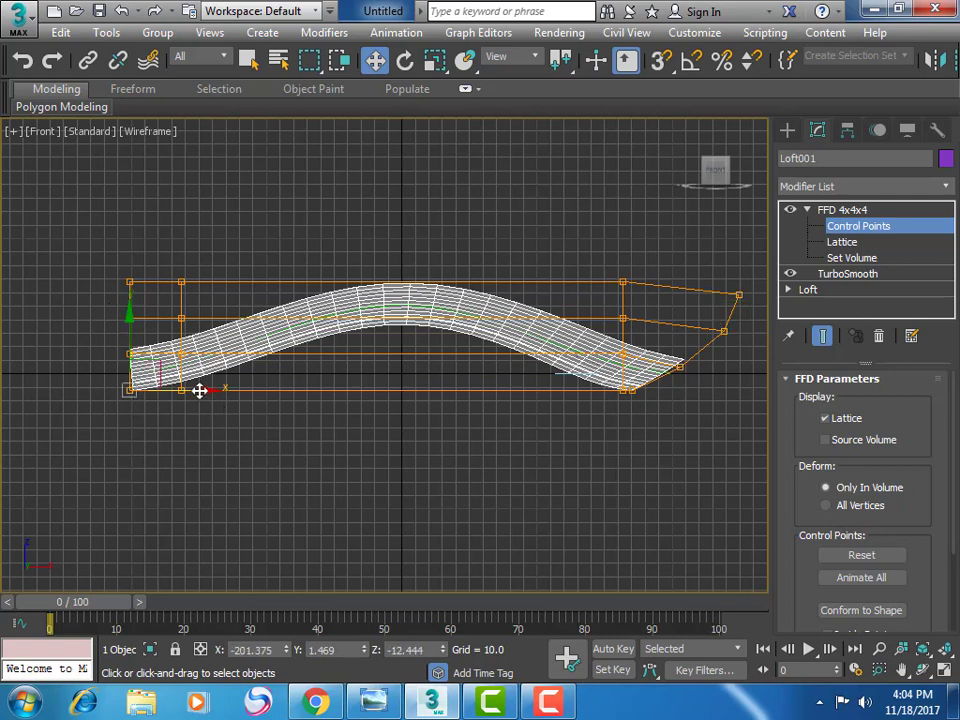
Pull the left-end lattice points outward, top point farthest, to mirror the right end
drag(199, 390, 242, 390)
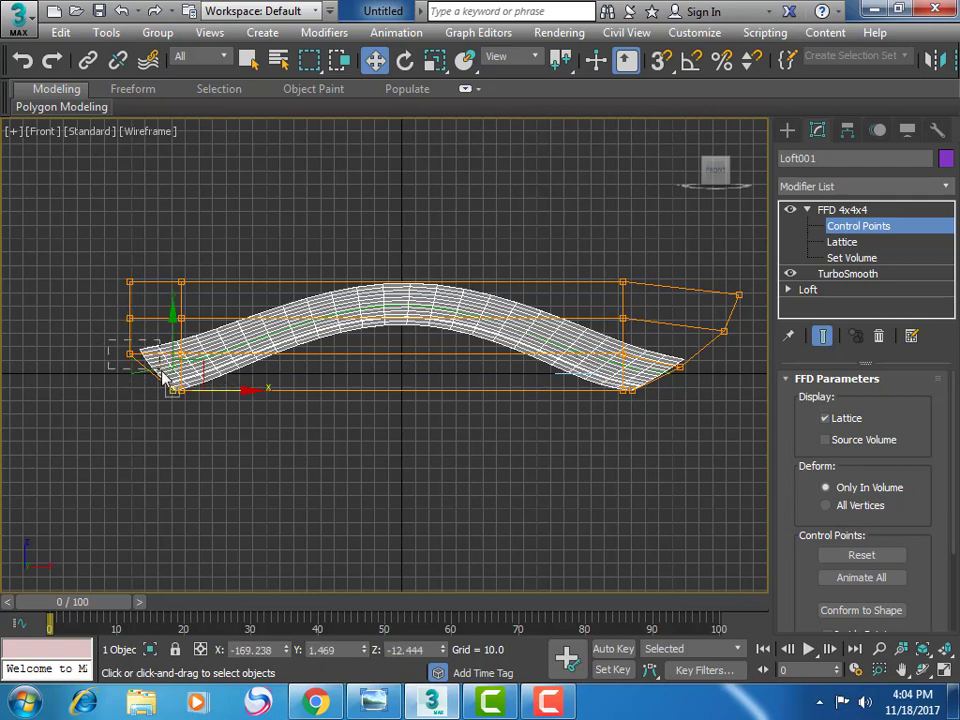
click(130, 353)
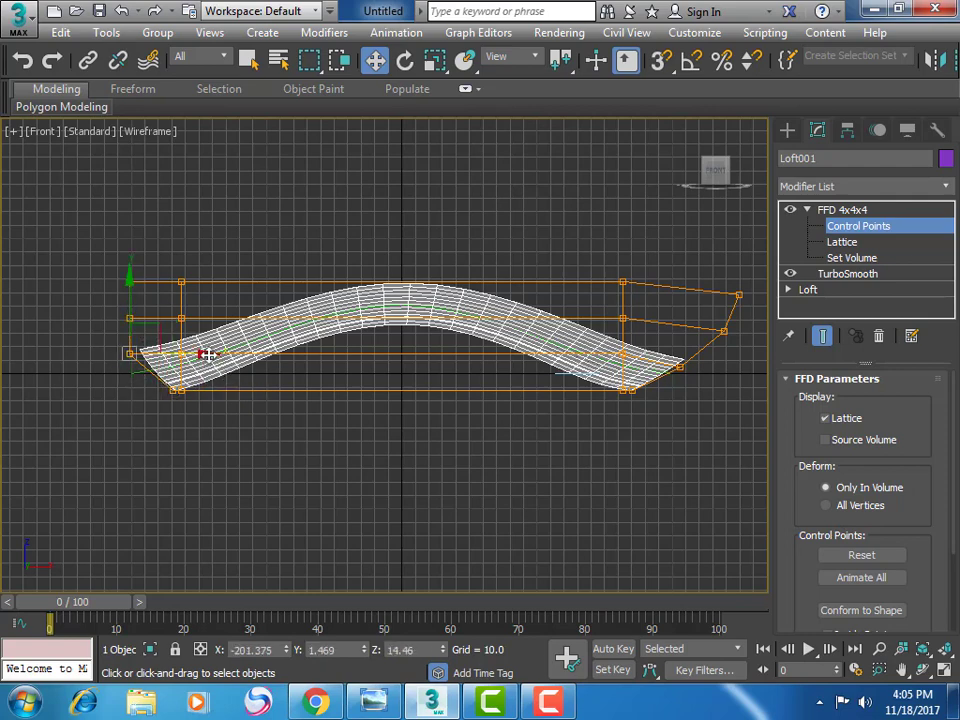
drag(207, 355, 195, 355)
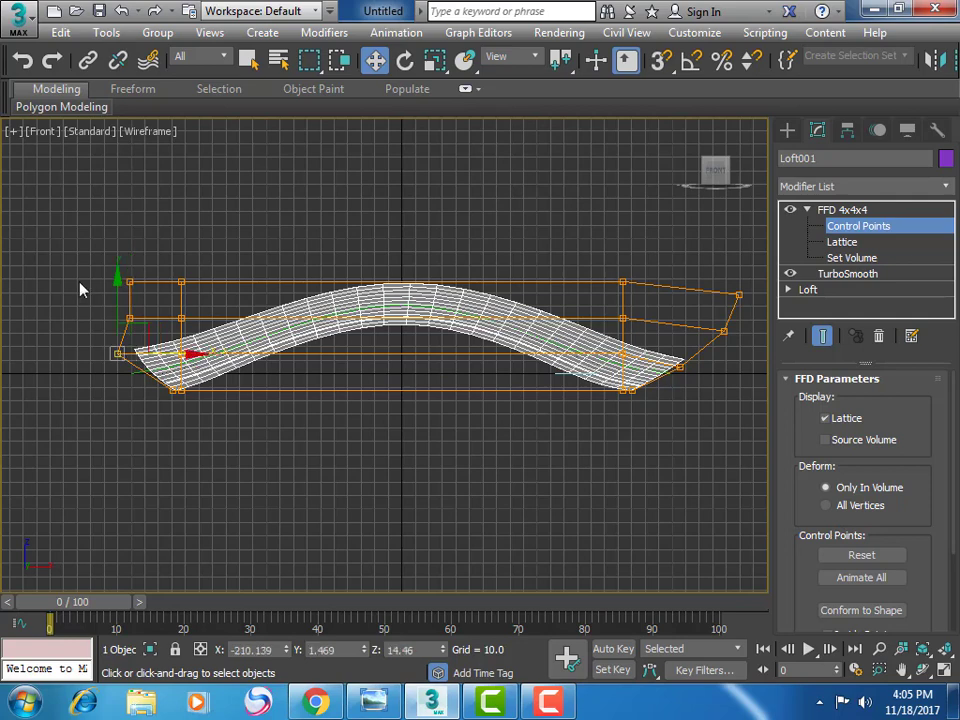
drag(82, 290, 146, 343)
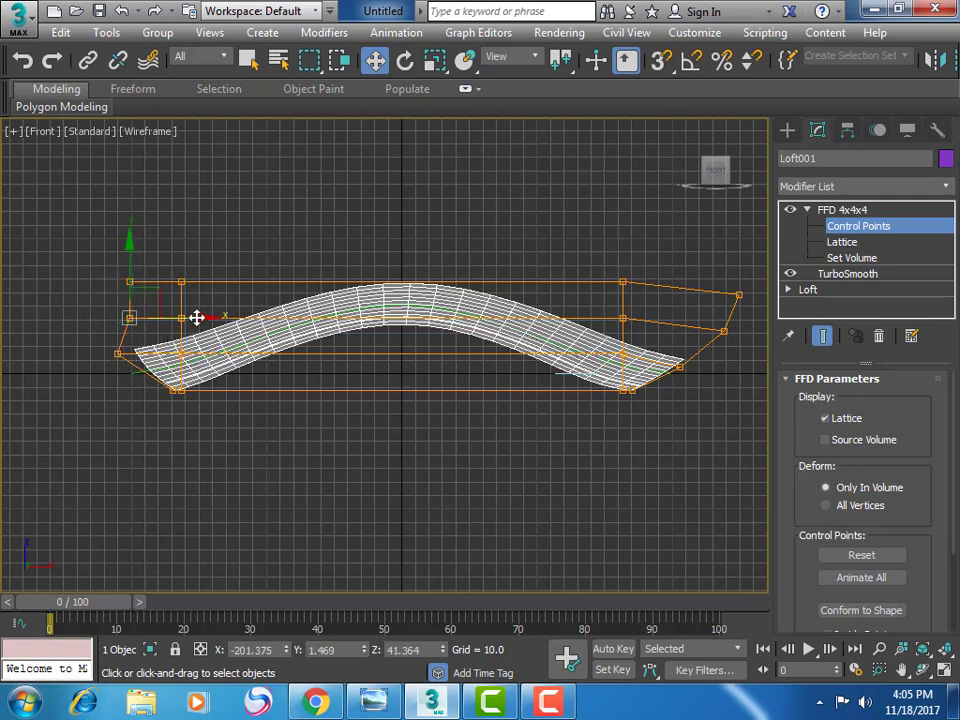
drag(197, 318, 163, 317)
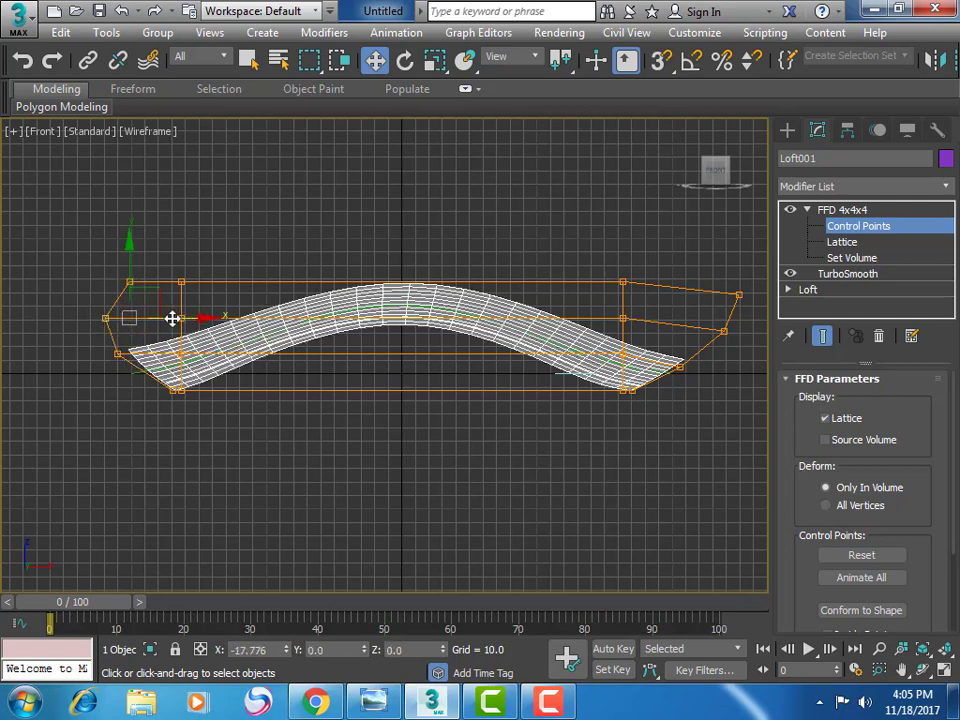
click(129, 282)
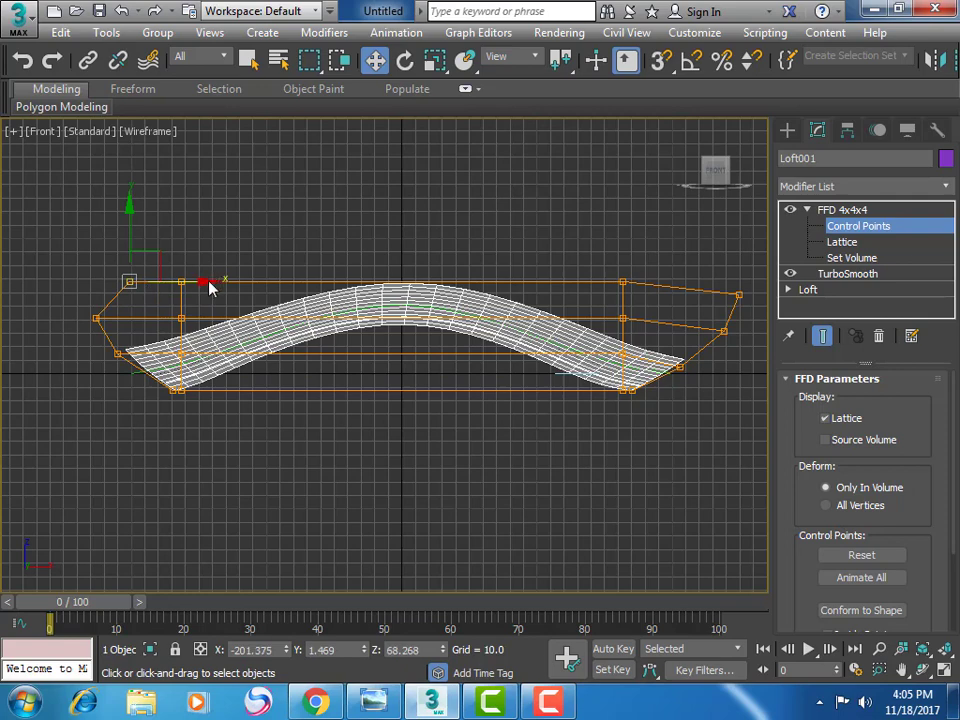
mouse_move(100, 274)
mouse_down()
mouse_move(171, 300)
mouse_move(132, 279)
mouse_up()
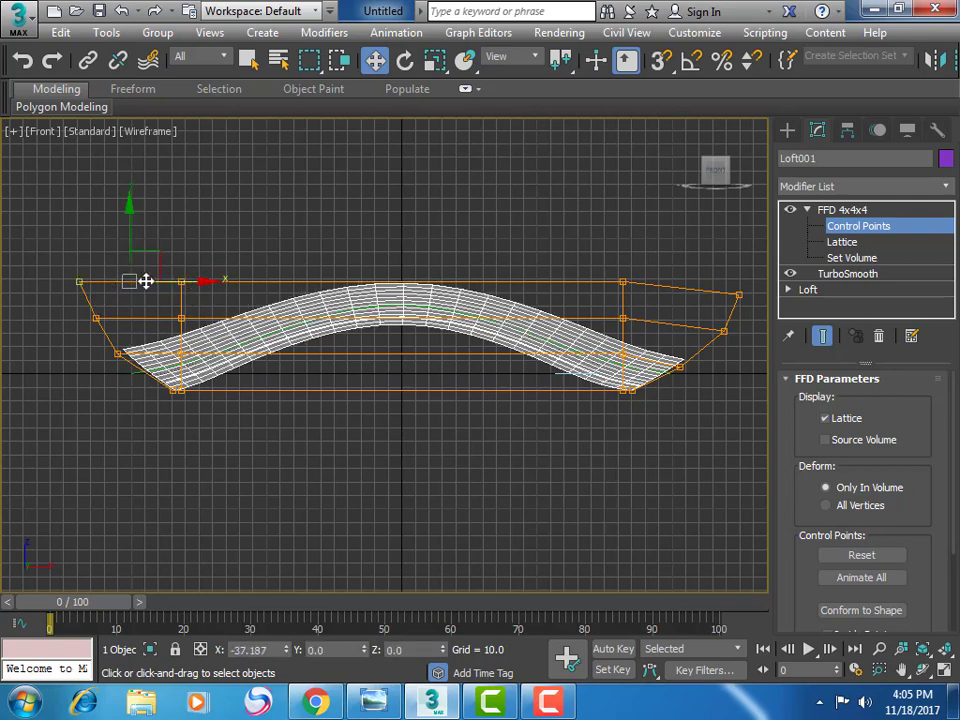
Nudge the left-middle lattice point back inward and lower all left-end points slightly
click(119, 353)
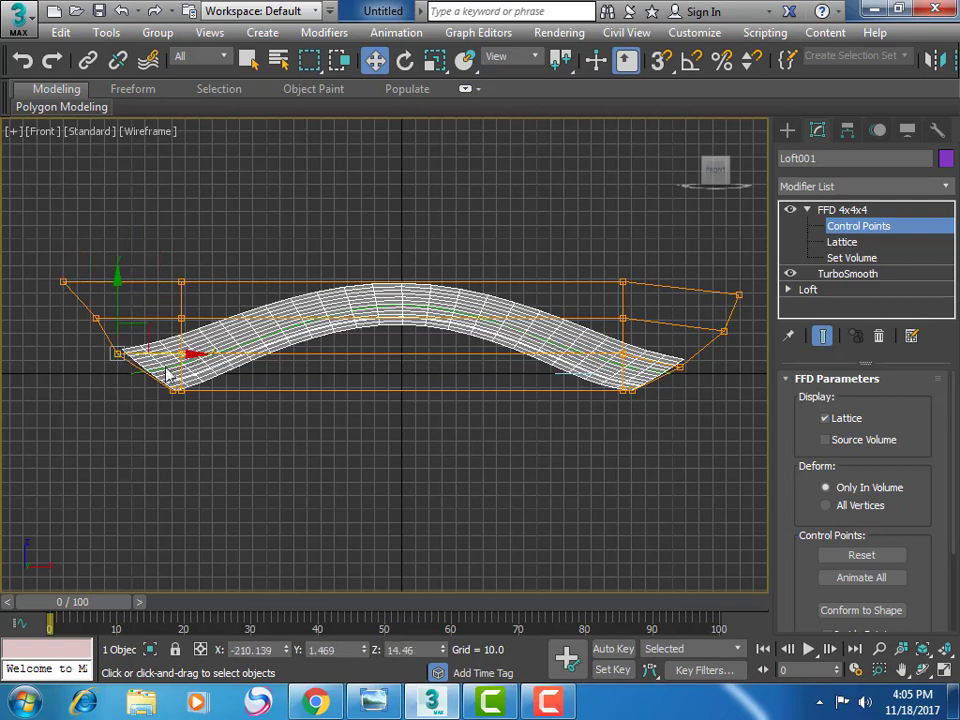
drag(187, 358, 200, 356)
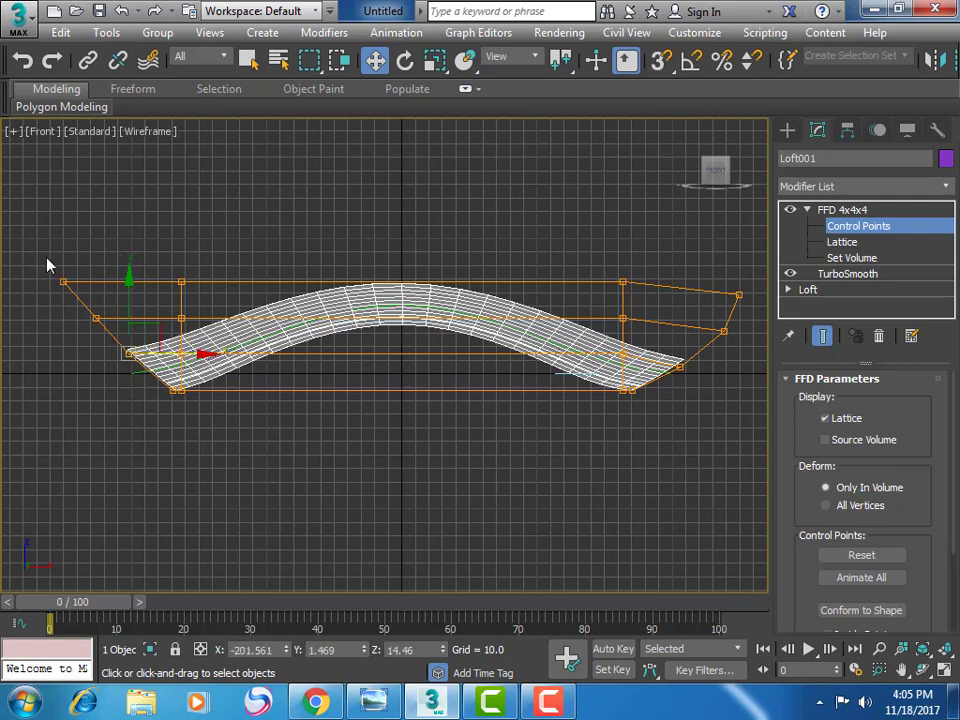
mouse_move(34, 242)
mouse_down()
mouse_move(118, 394)
mouse_move(158, 428)
mouse_up()
drag(96, 266, 101, 279)
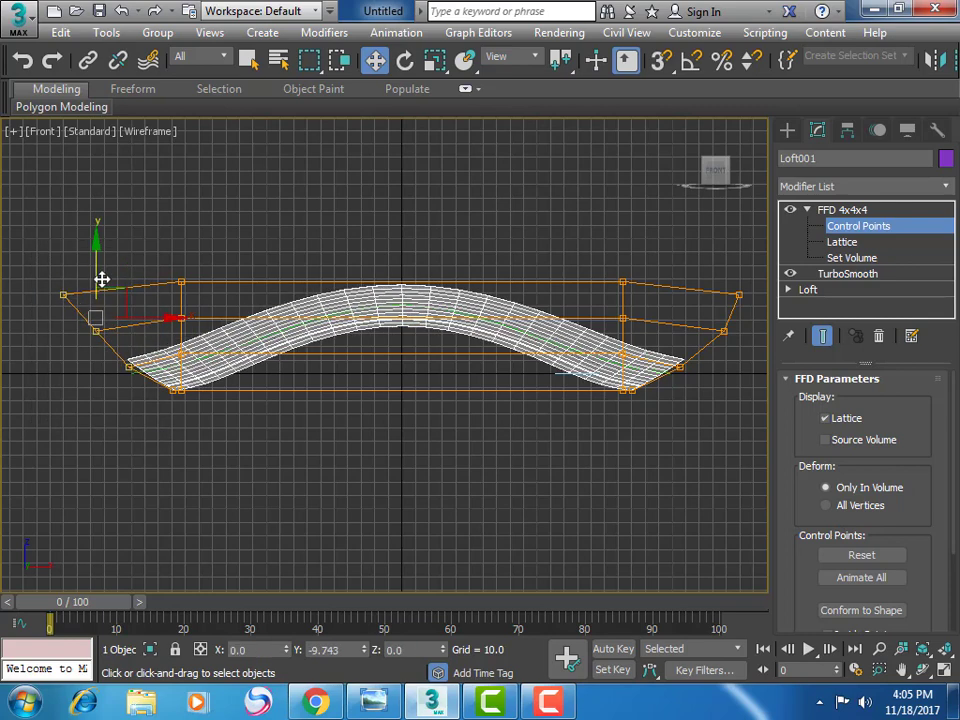
click(381, 484)
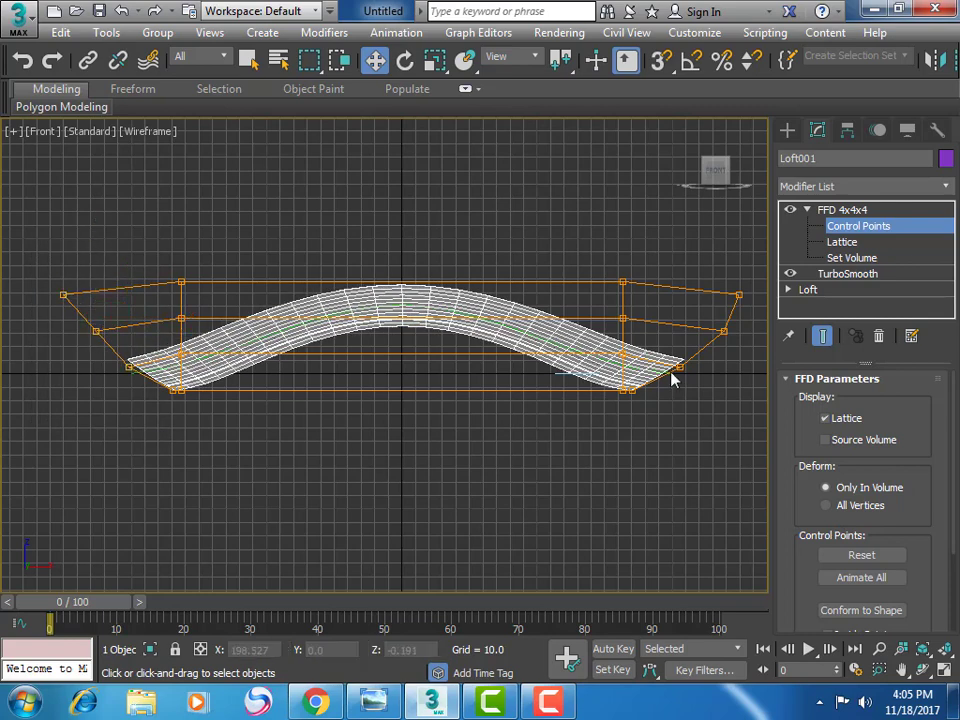
Exit lattice sub-object mode and check the finished bed reference render
click(787, 130)
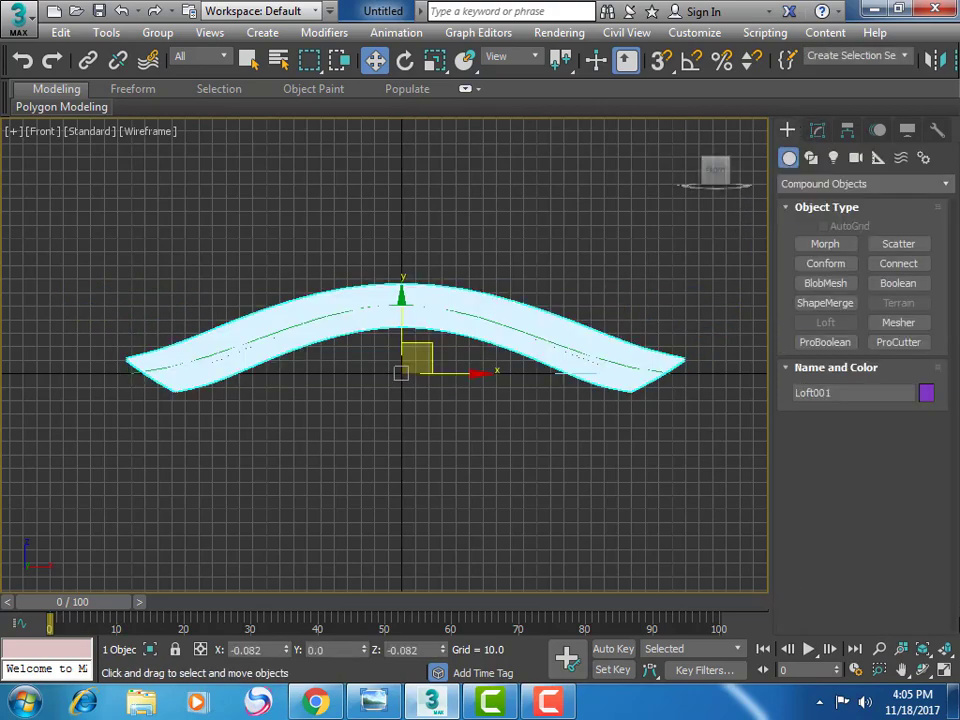
click(947, 680)
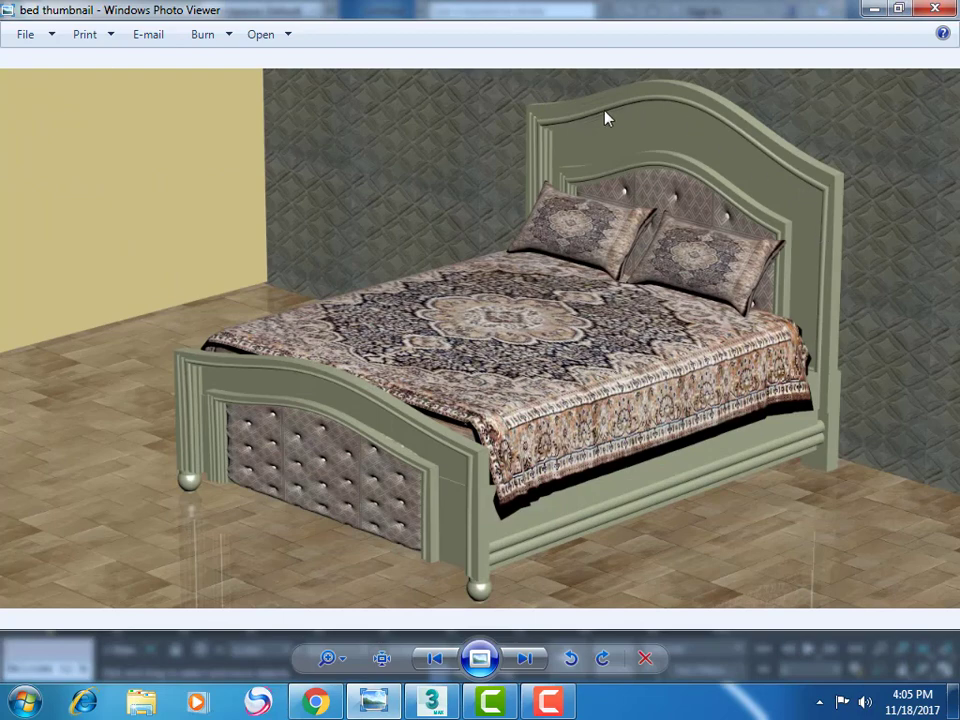
click(373, 702)
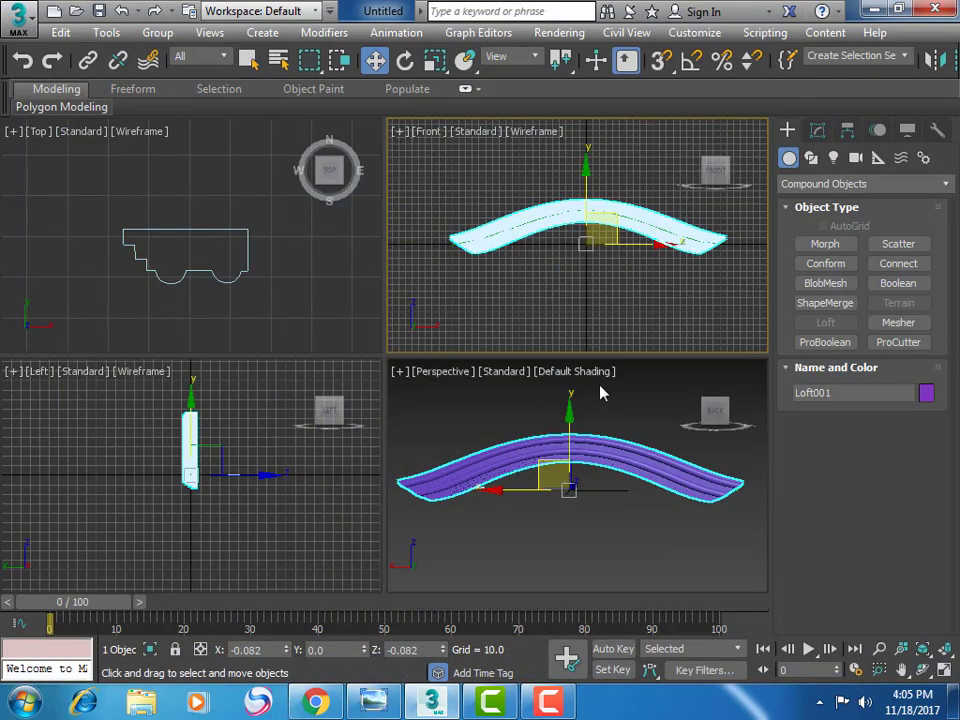
Deselect Loft001, activate Pan View, and maximize the Front viewport
click(617, 332)
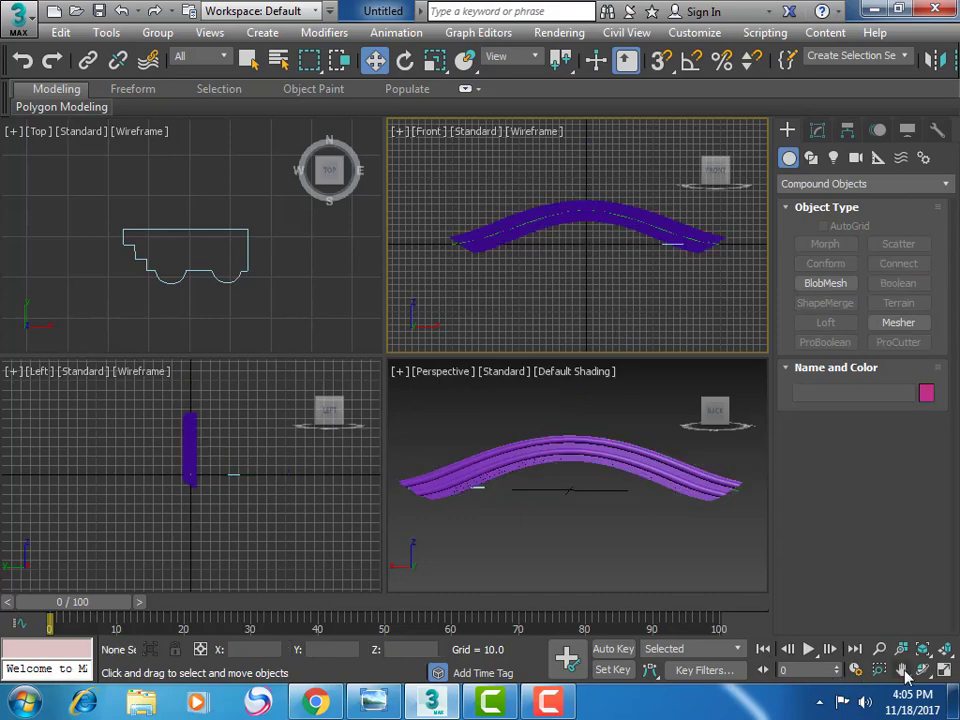
key(ctrl+p)
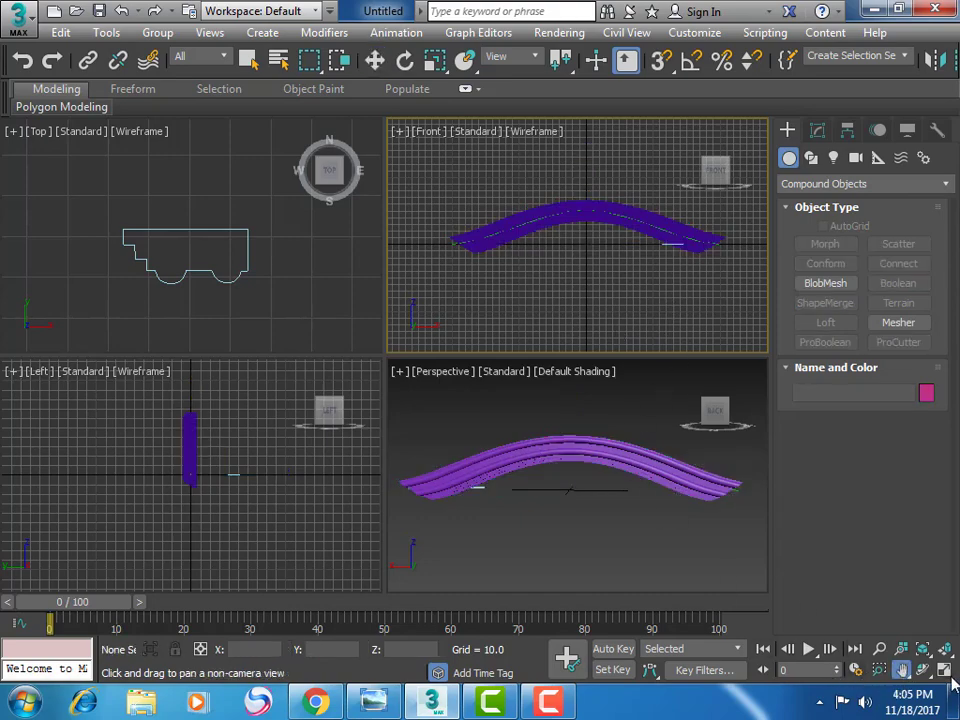
click(944, 670)
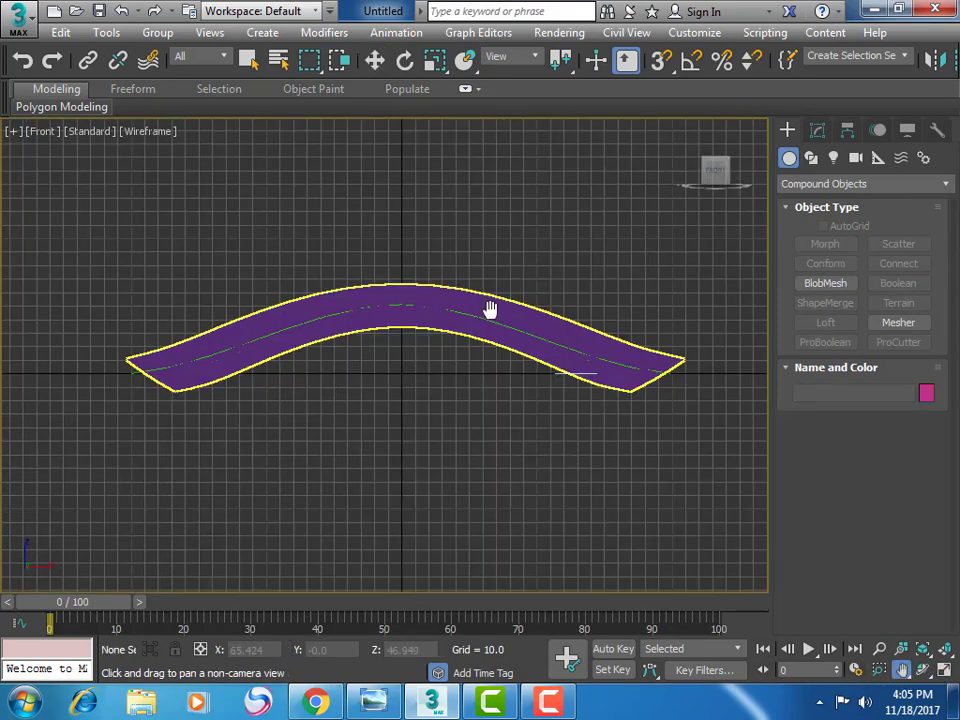
Rotate Loft001 about 180° on Y in the Front view to flip it end-to-end
click(404, 60)
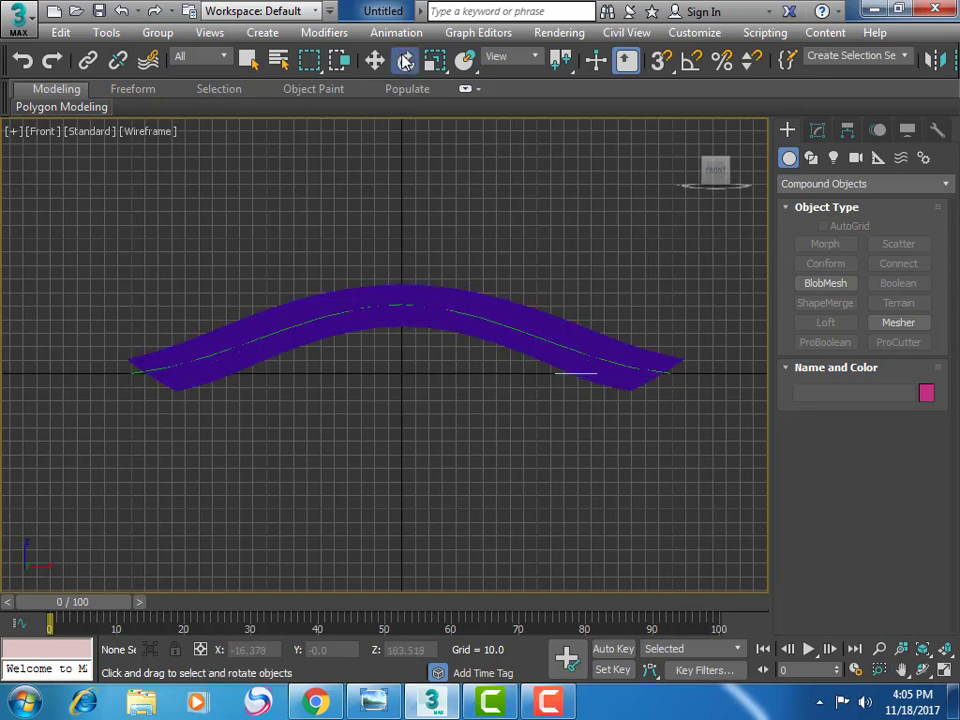
click(343, 316)
drag(364, 376, 689, 396)
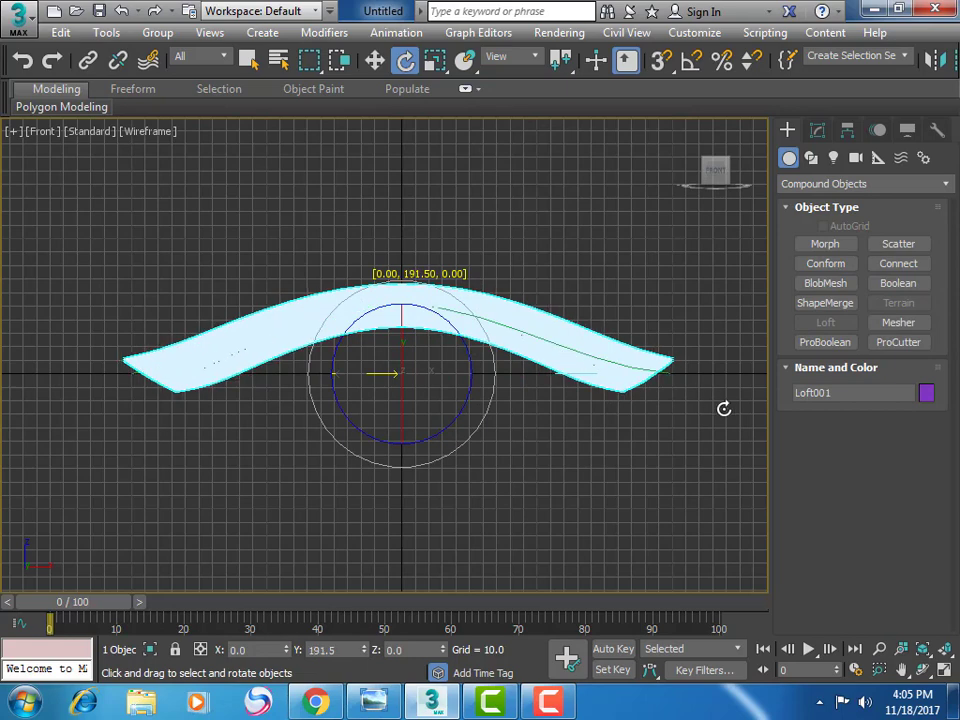
drag(689, 396, 695, 407)
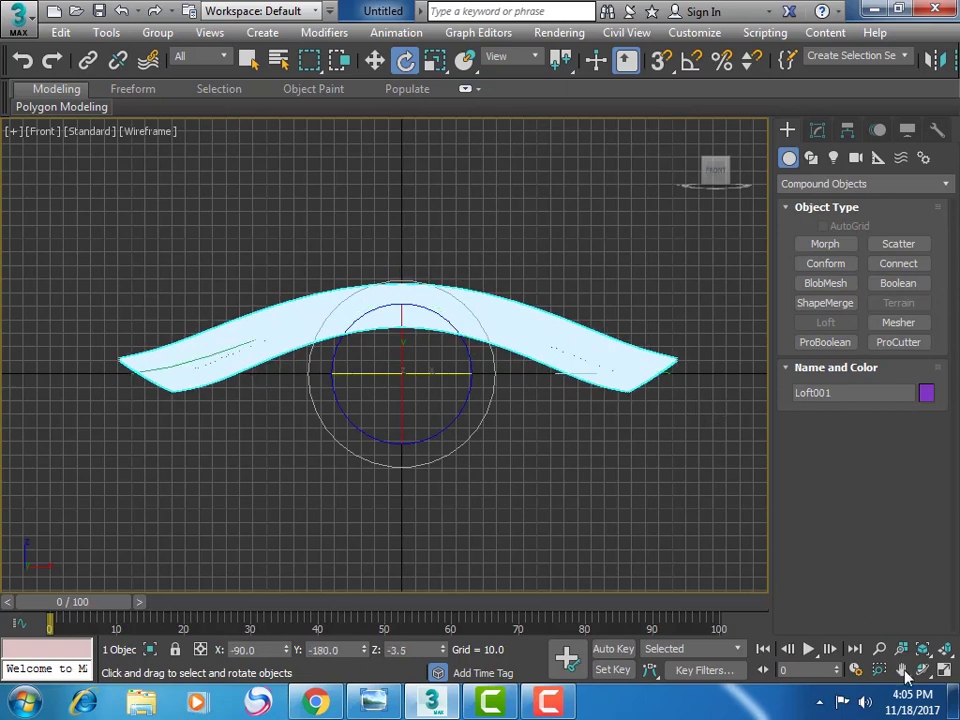
key(alt+w)
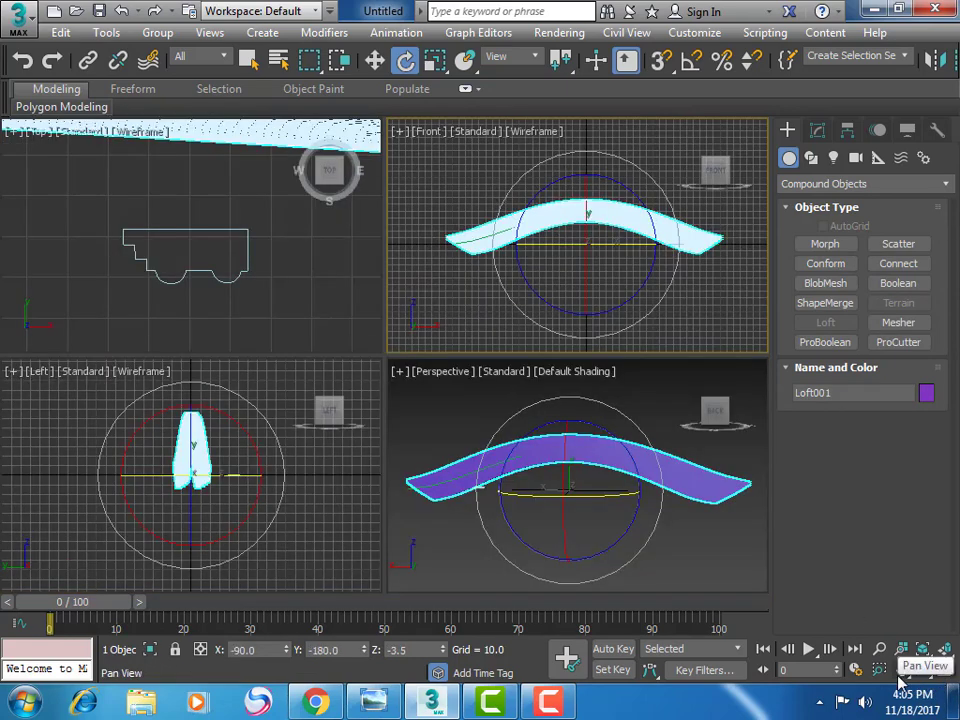
In the maximized Top view, rotate the frame about 3.5° on Z so it lies level
click(900, 672)
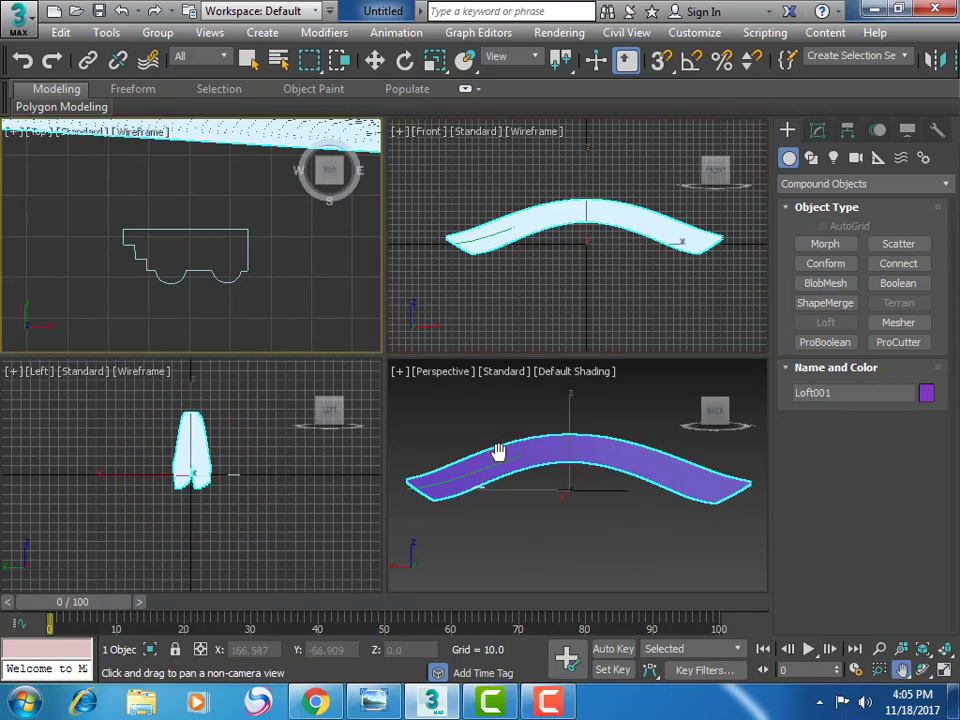
key(alt+w)
key(z)
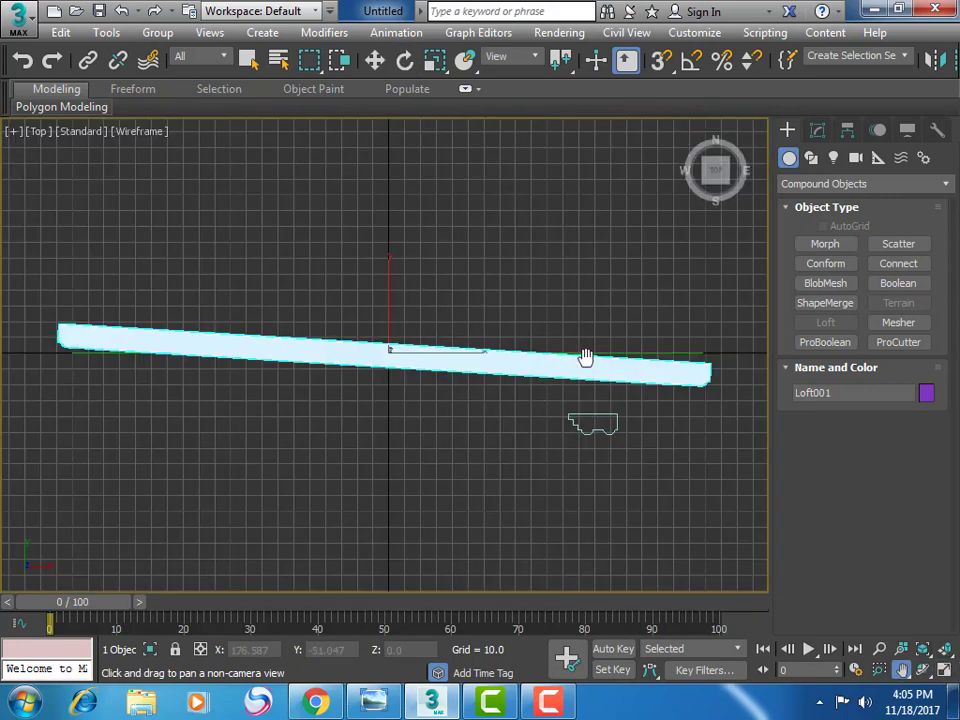
key(e)
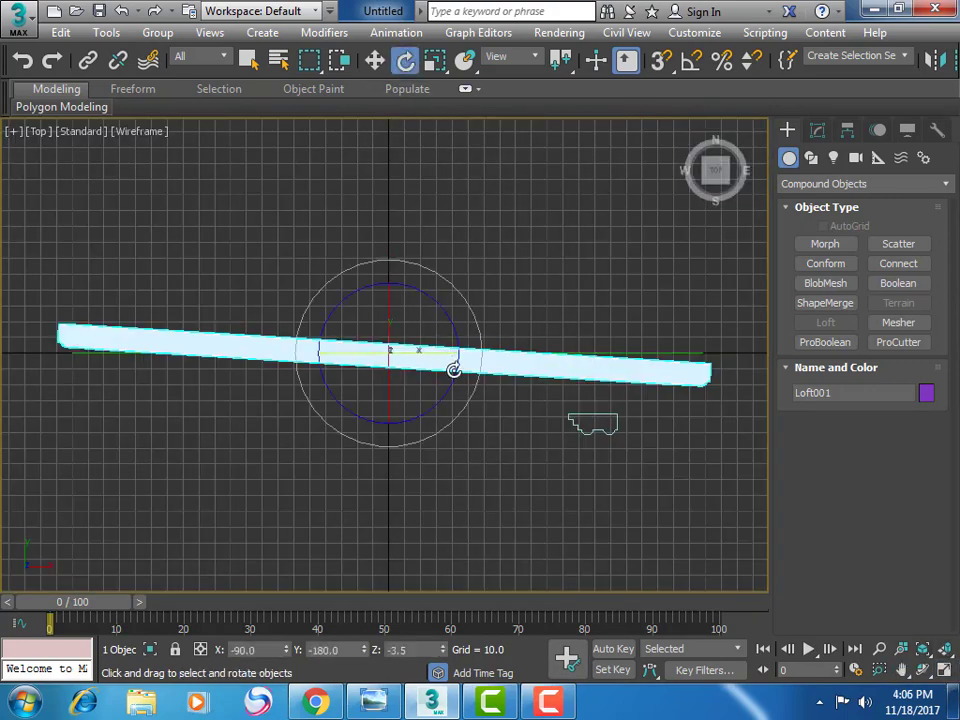
drag(456, 384, 463, 380)
Return to a maximized Front view and bring up its shading options
click(943, 670)
click(922, 669)
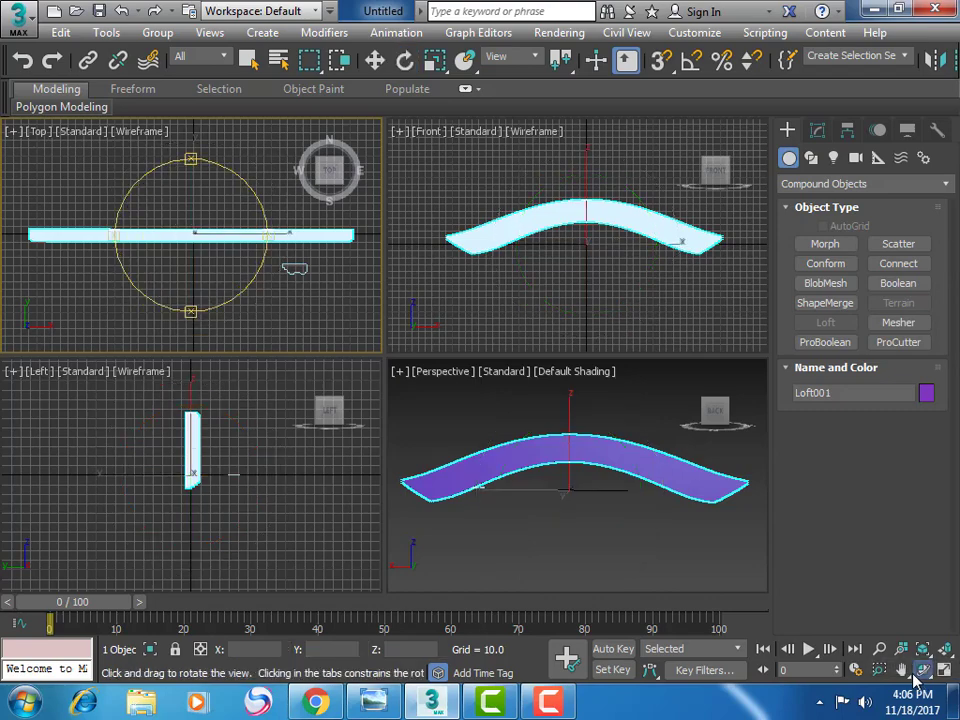
click(677, 317)
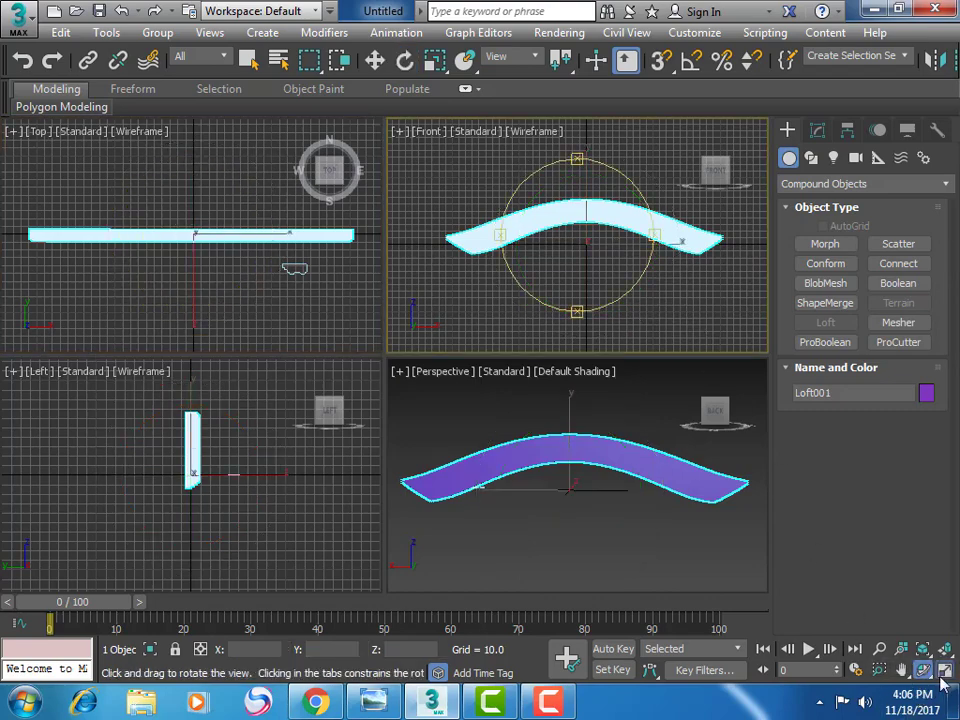
click(943, 670)
click(901, 669)
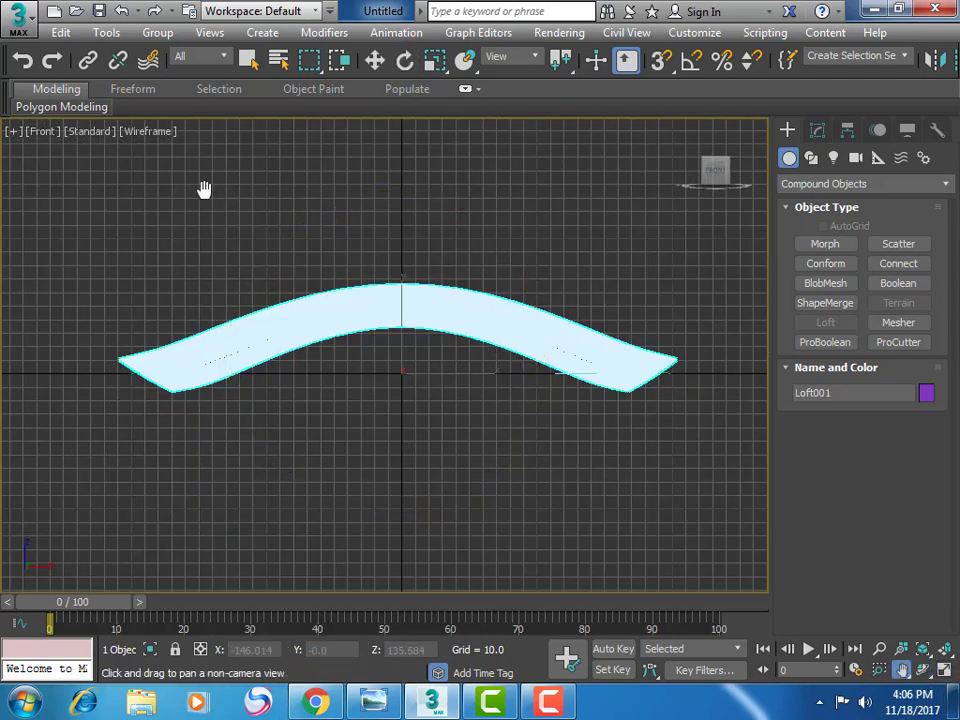
click(154, 134)
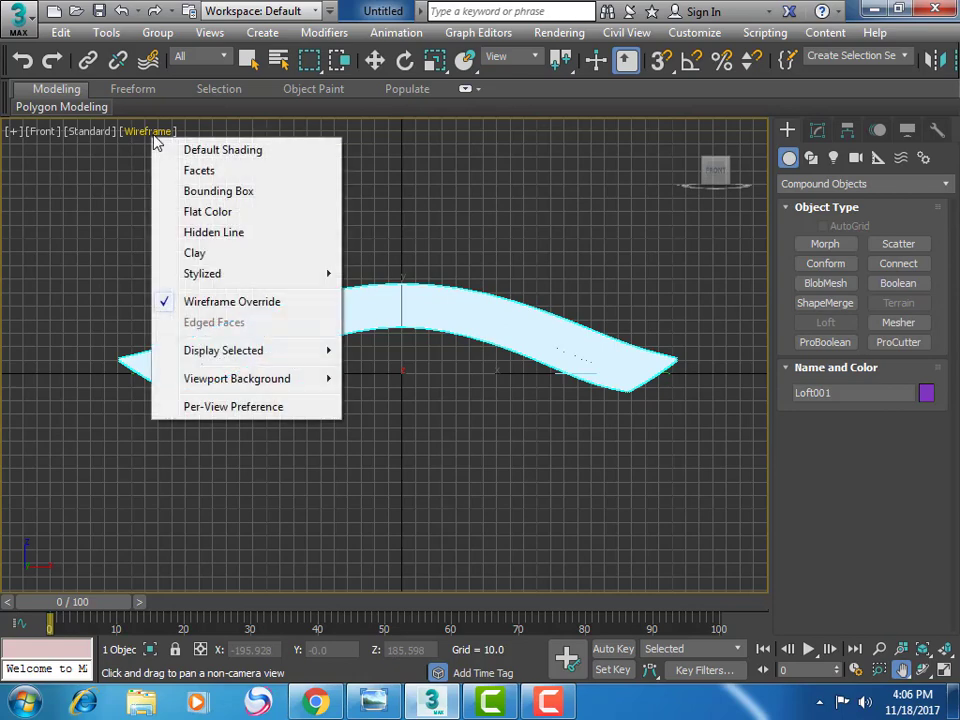
Turn off Wireframe Override in the Front view, recenter the shaded frame, and ready spline shapes
click(226, 302)
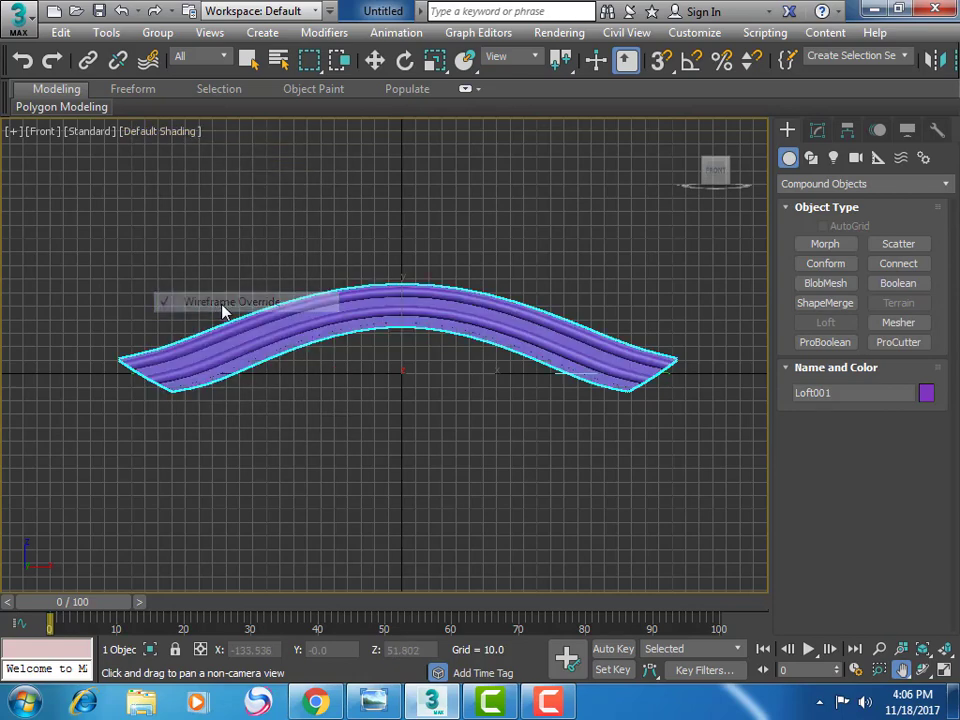
drag(429, 386, 436, 283)
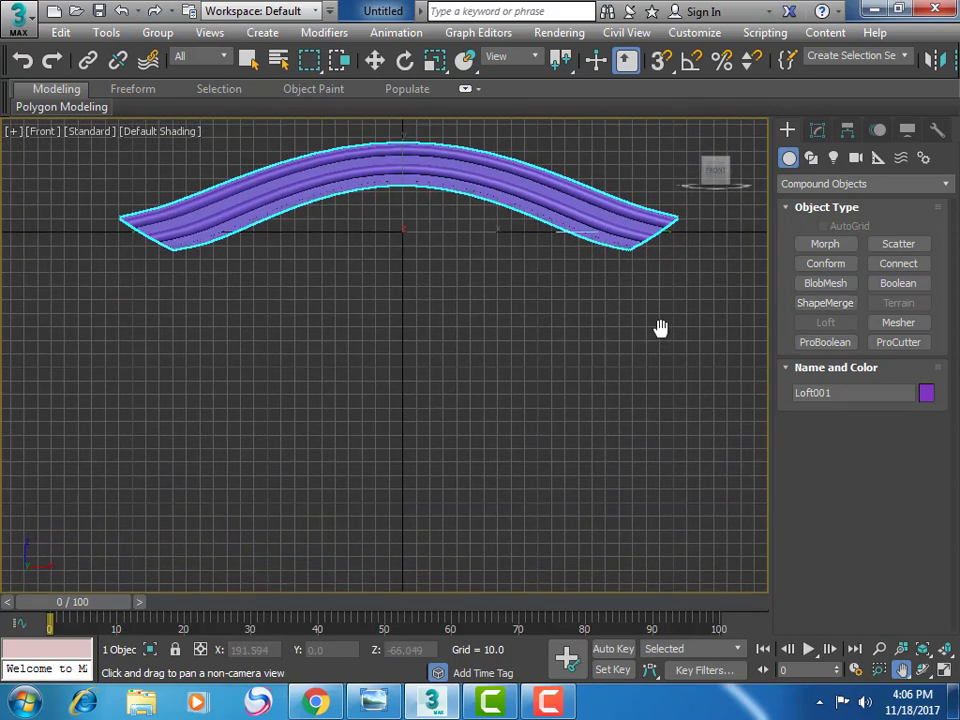
scroll(660, 328, down, 2)
drag(559, 379, 514, 362)
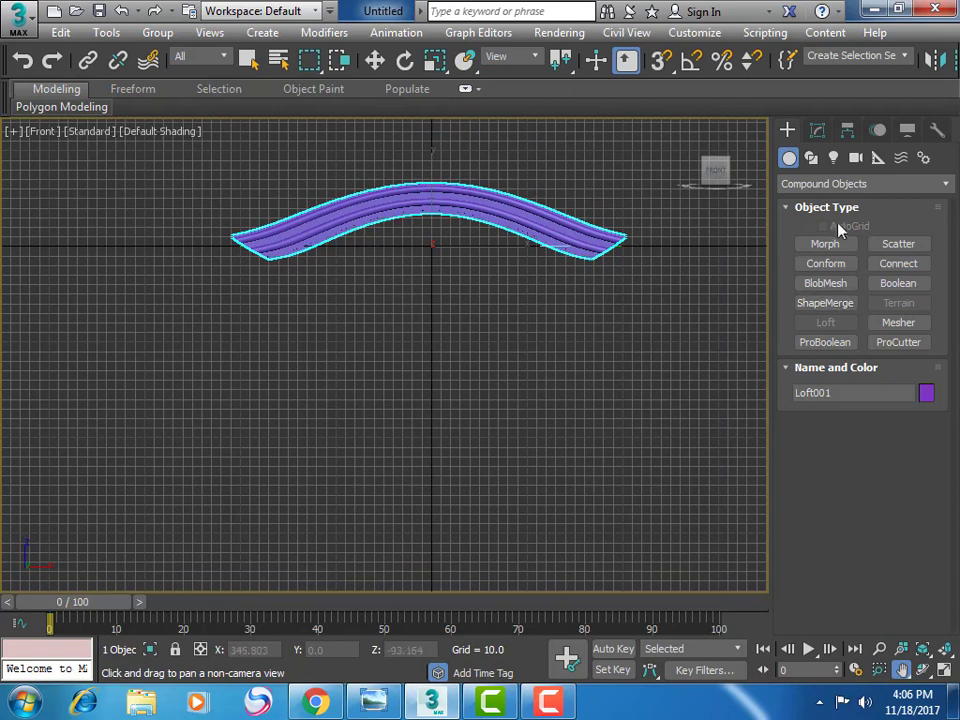
click(810, 158)
Draw Line003 straight down from the frame's right end, then restore all four viewports
click(825, 259)
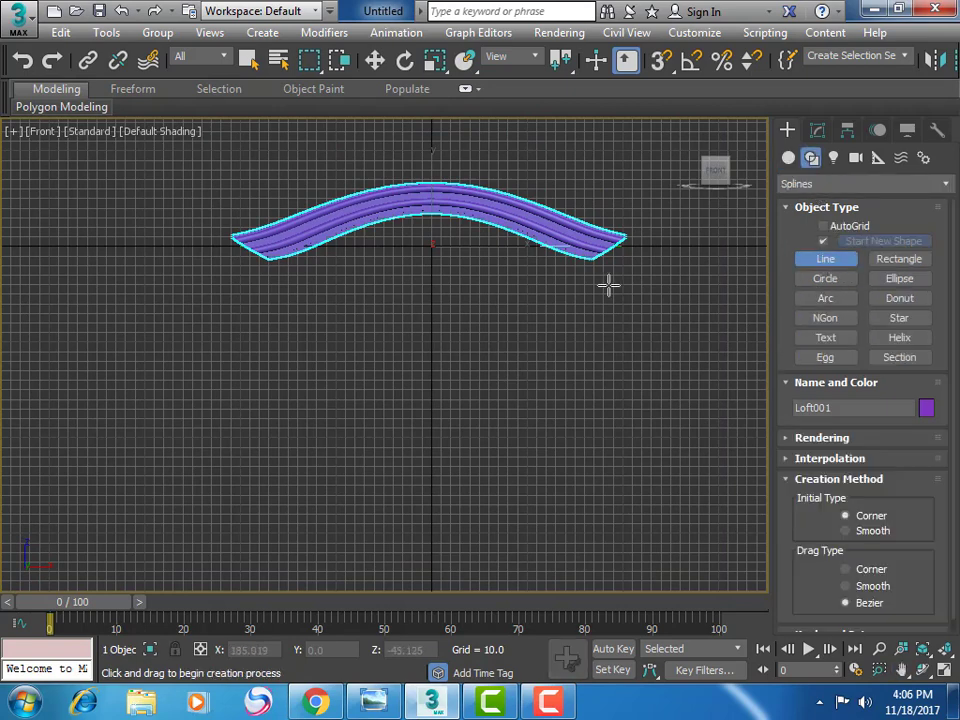
click(592, 262)
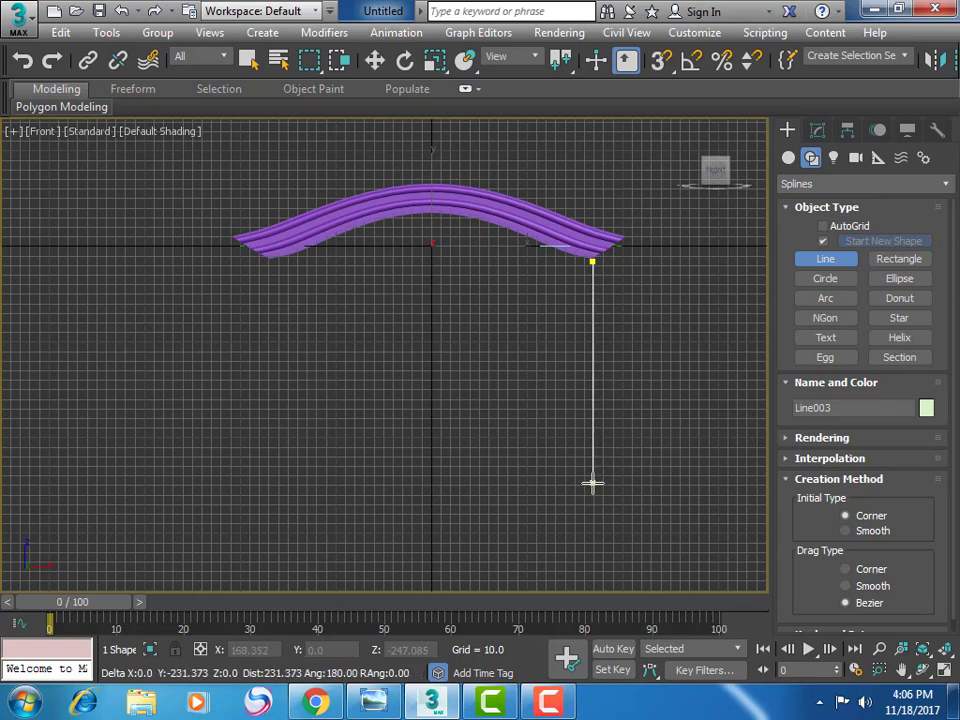
click(592, 484)
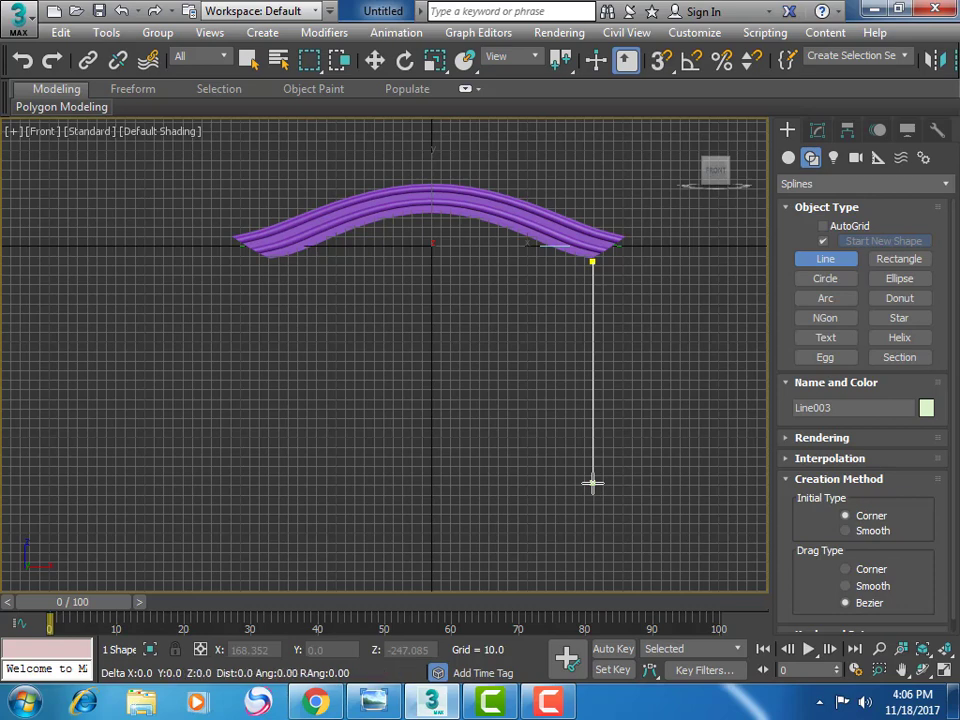
right_click(592, 484)
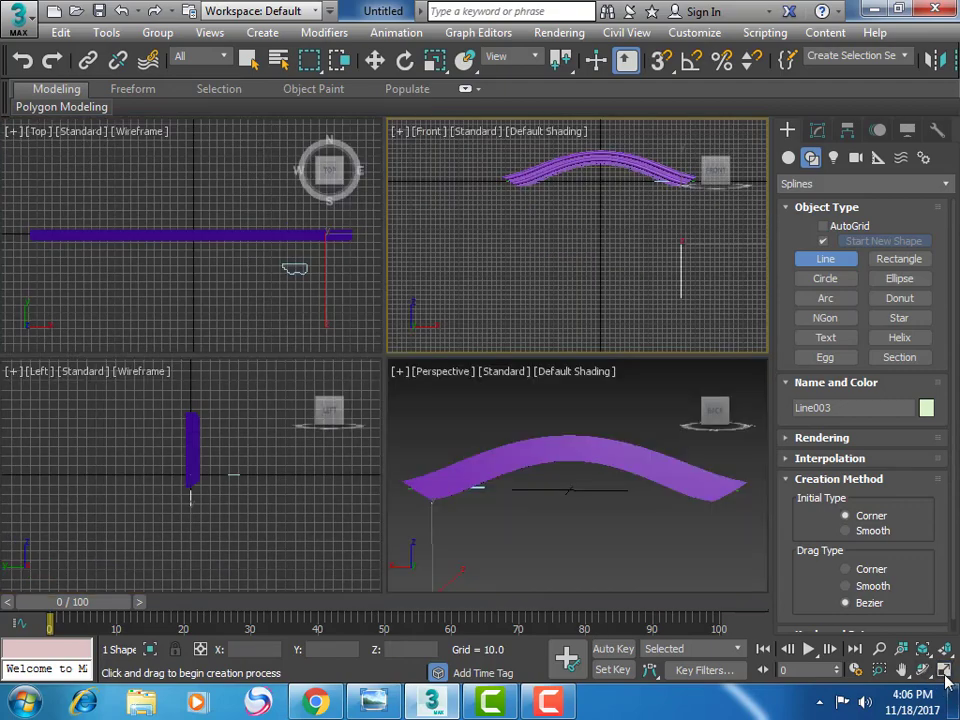
click(944, 669)
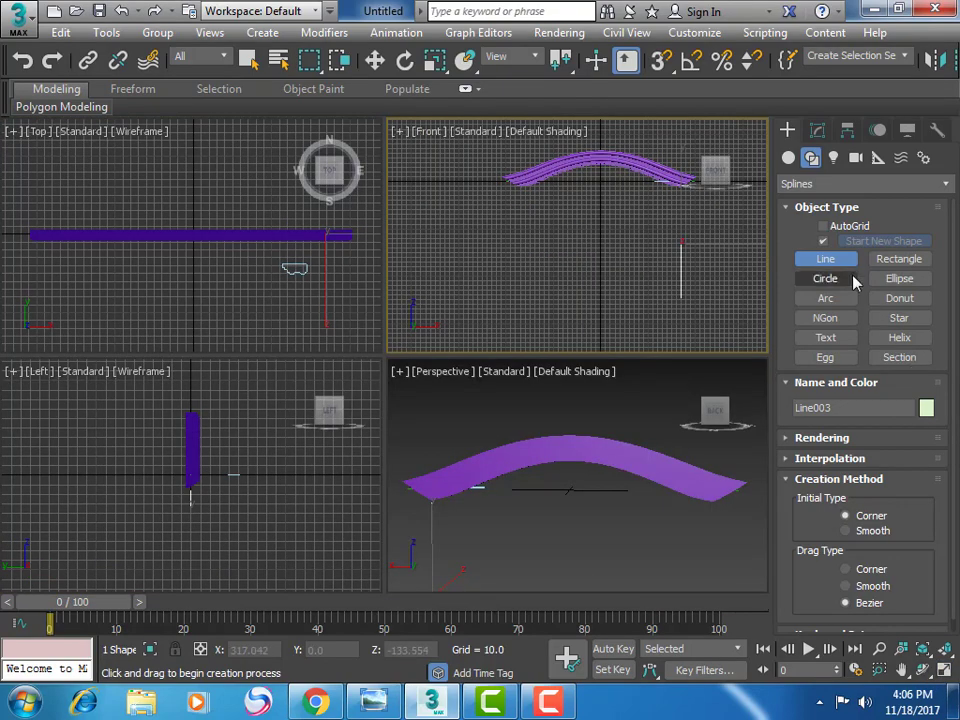
click(789, 157)
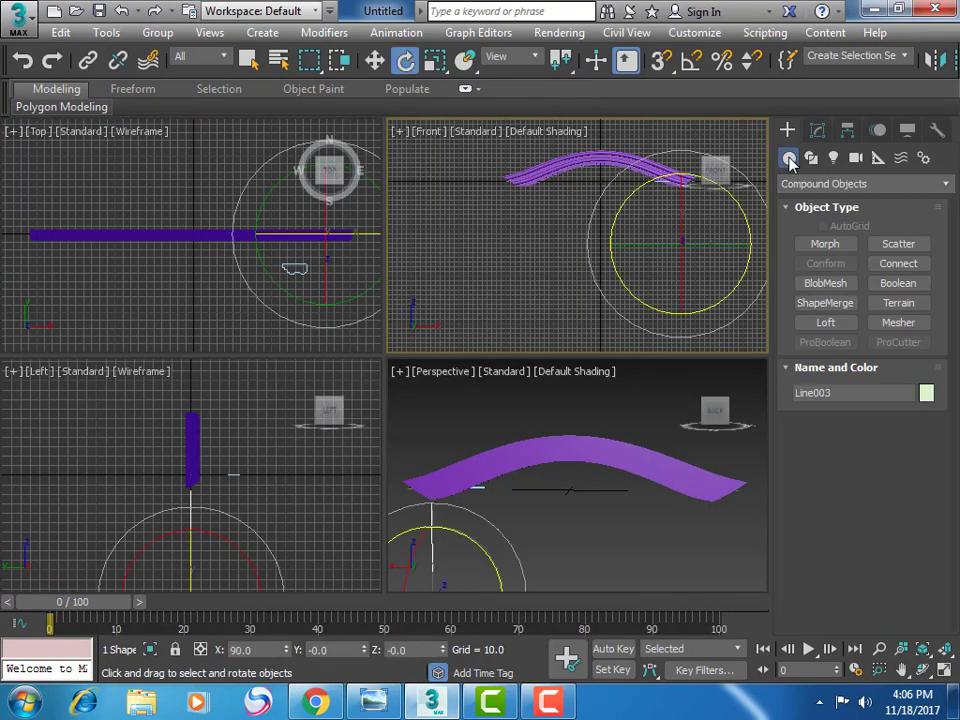
Loft Line003 with the small profile shape from the Top view to create the Loft002 post
click(826, 323)
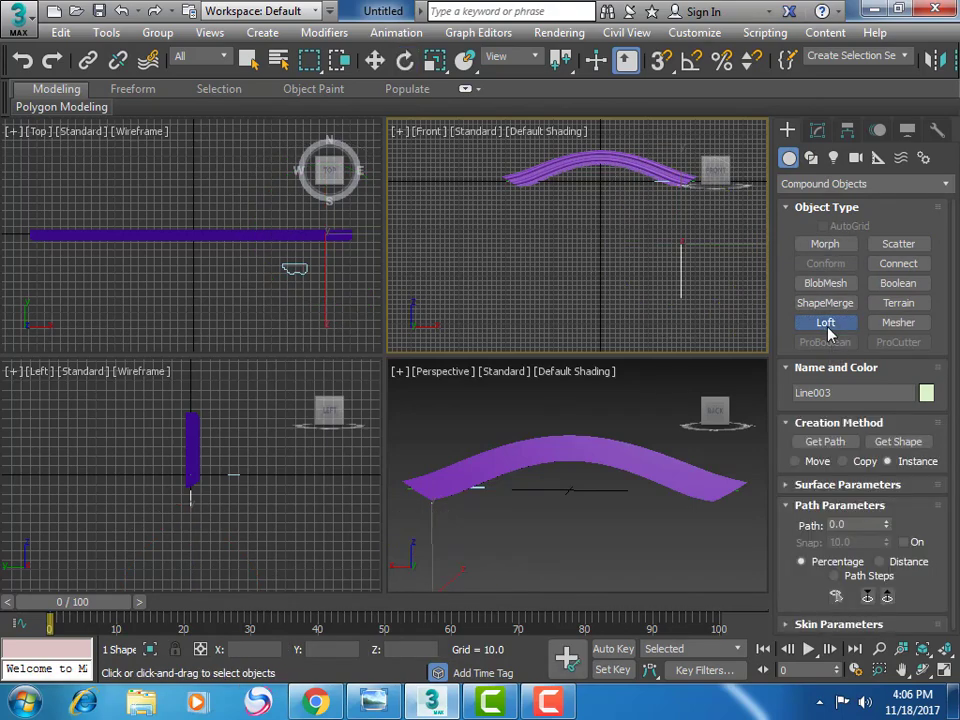
click(905, 444)
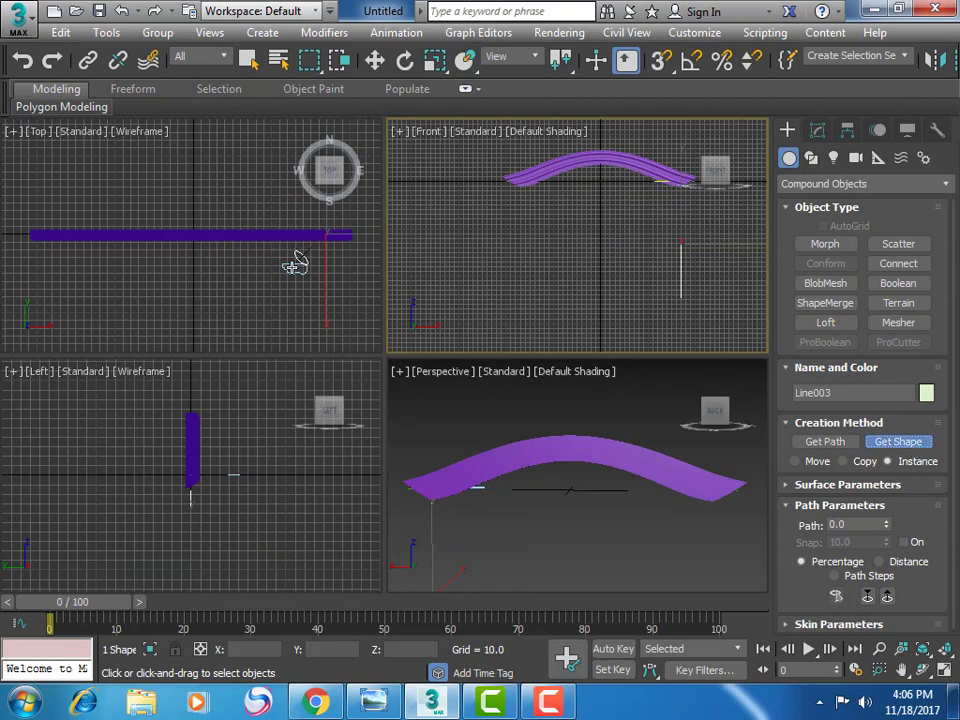
click(287, 270)
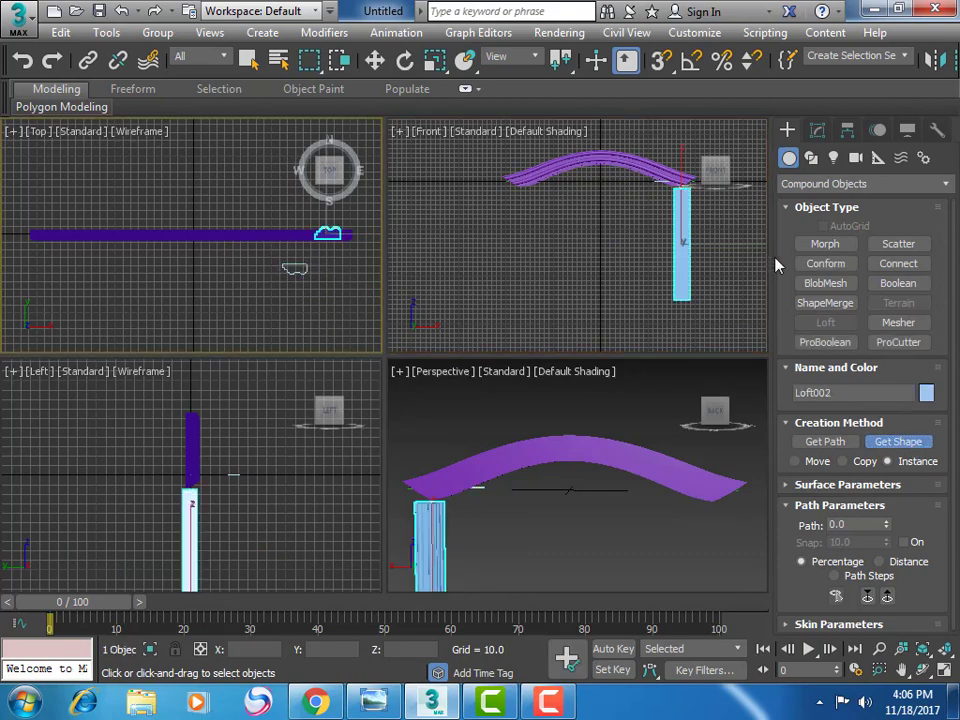
click(912, 676)
click(724, 309)
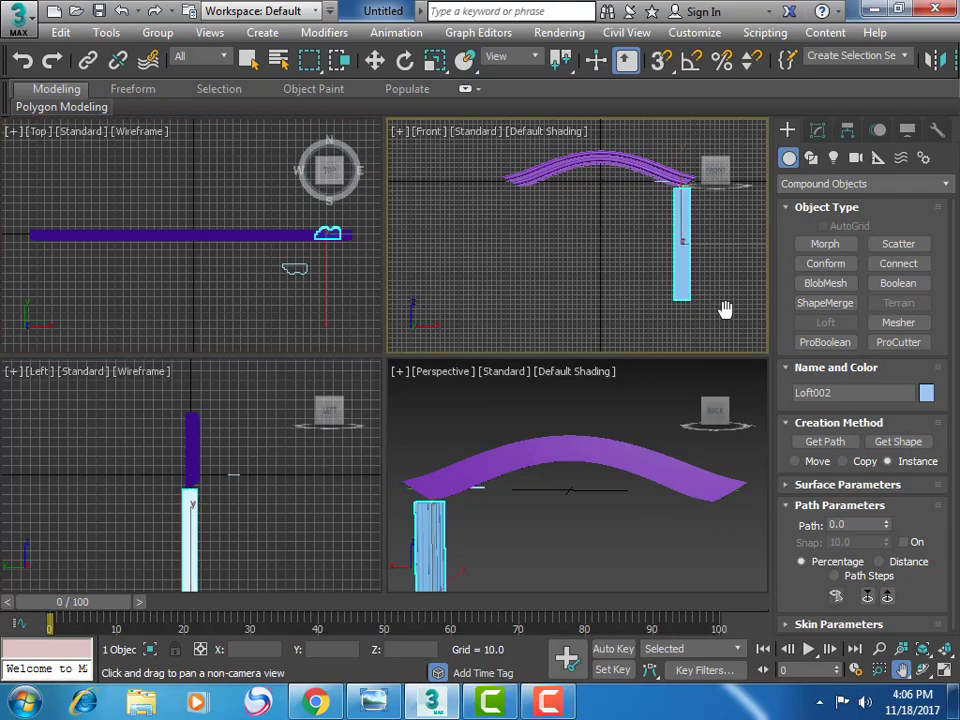
click(944, 677)
Center the new post in the Front view and rotate it about its vertical axis
drag(677, 418, 639, 354)
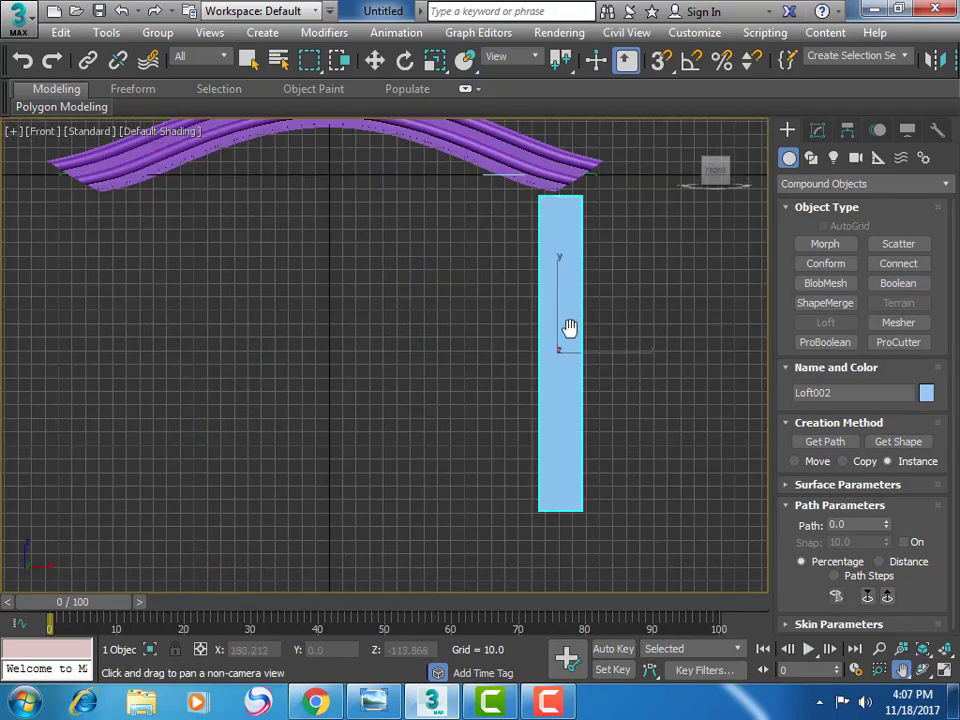
mouse_move(569, 328)
mouse_down()
mouse_move(465, 428)
mouse_move(474, 386)
mouse_up()
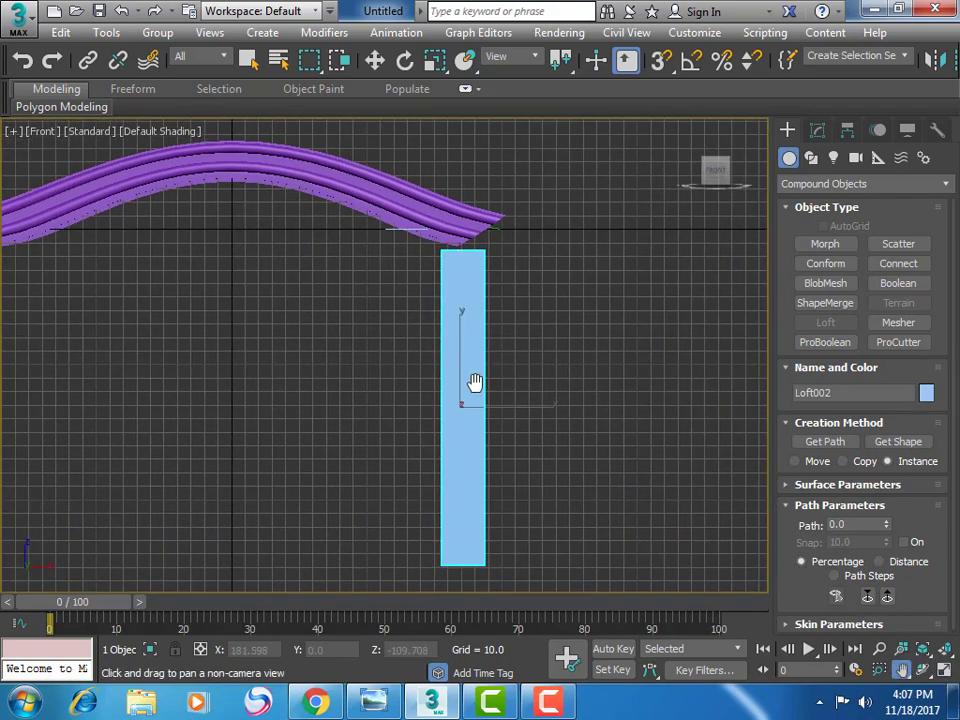
click(404, 62)
drag(426, 406, 740, 432)
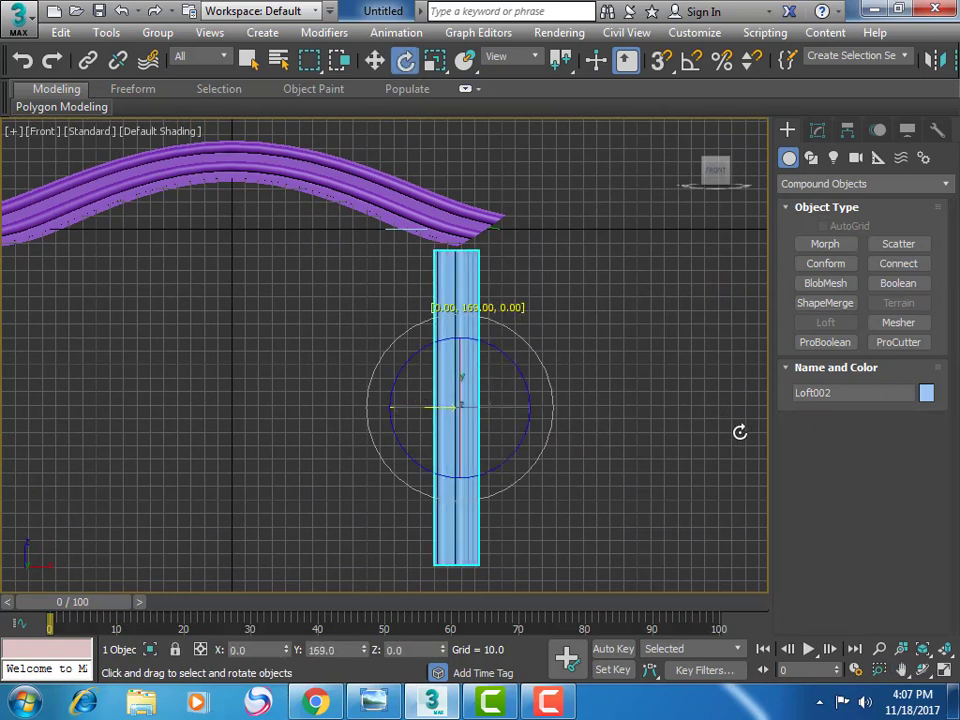
drag(740, 432, 724, 431)
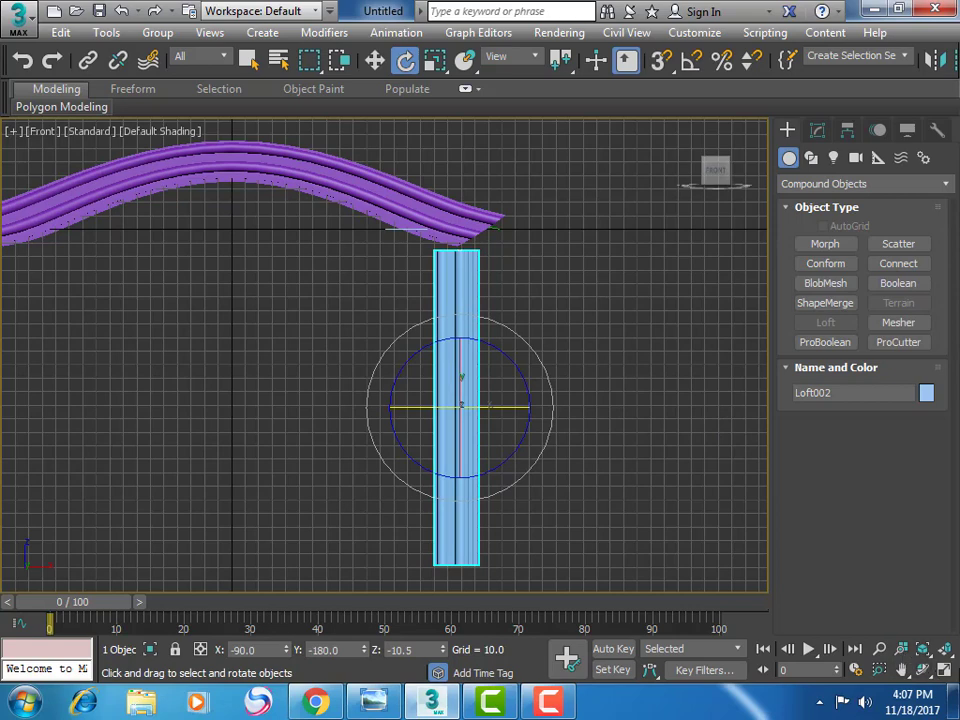
In the zoomed Top view, rotate Loft002 about 11° on Z to square its profile with the frame
click(950, 672)
click(901, 669)
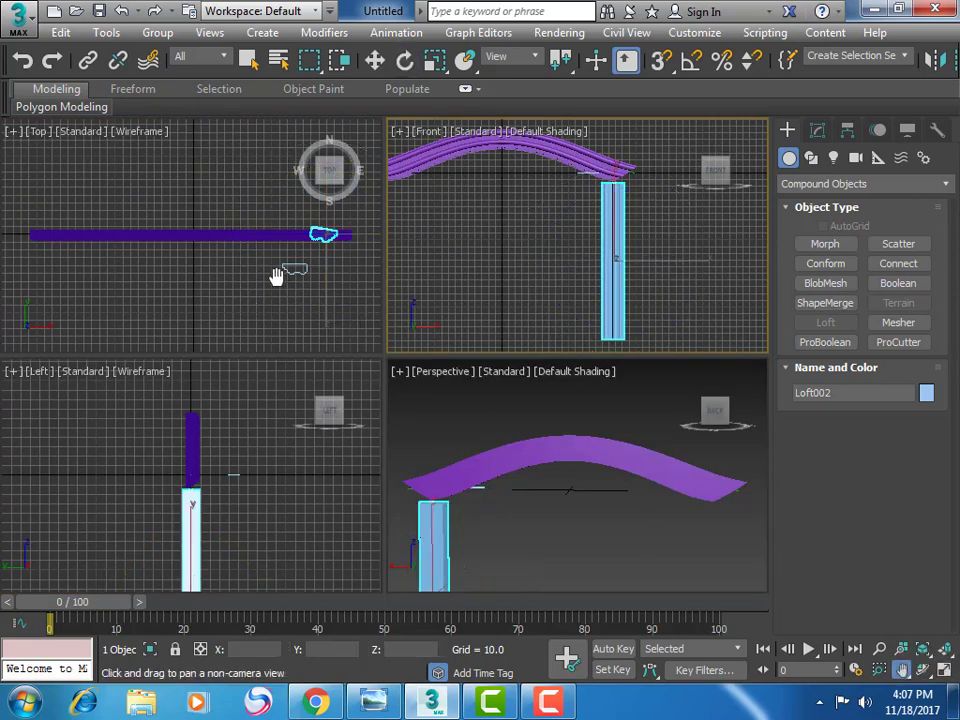
click(274, 274)
scroll(300, 308, up, 2)
scroll(268, 300, up, 2)
scroll(262, 250, up, 2)
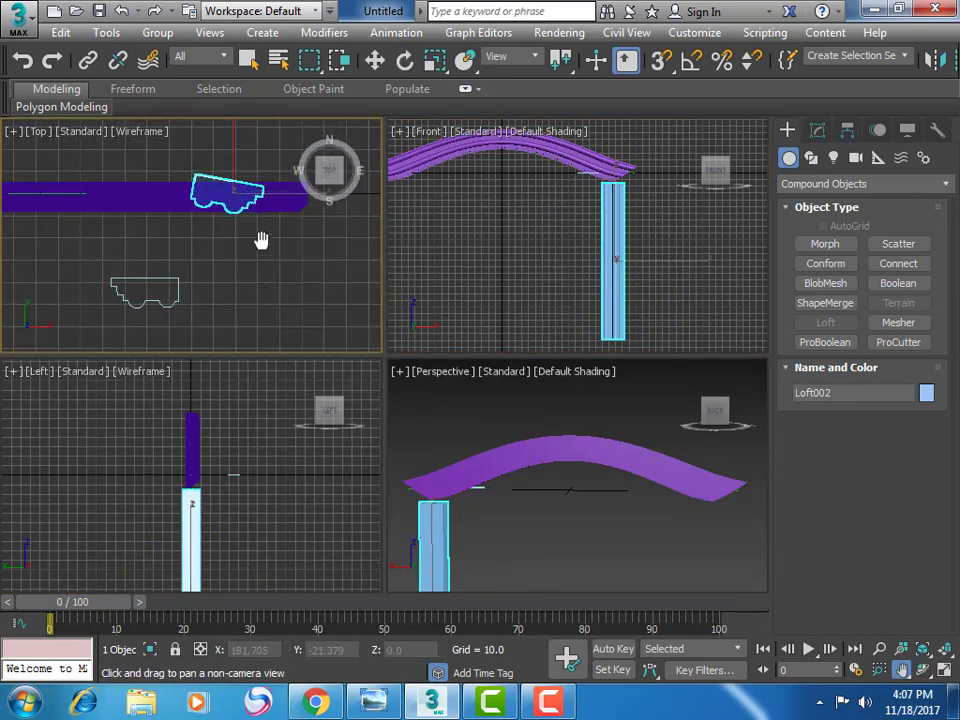
scroll(255, 296, up, 2)
key(e)
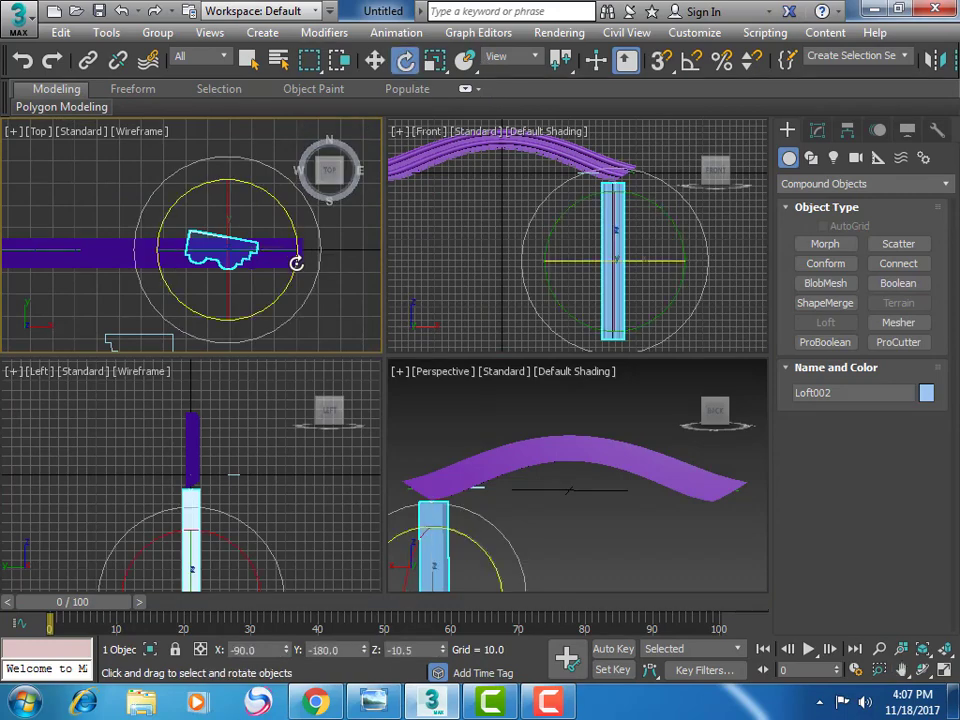
drag(293, 274, 299, 254)
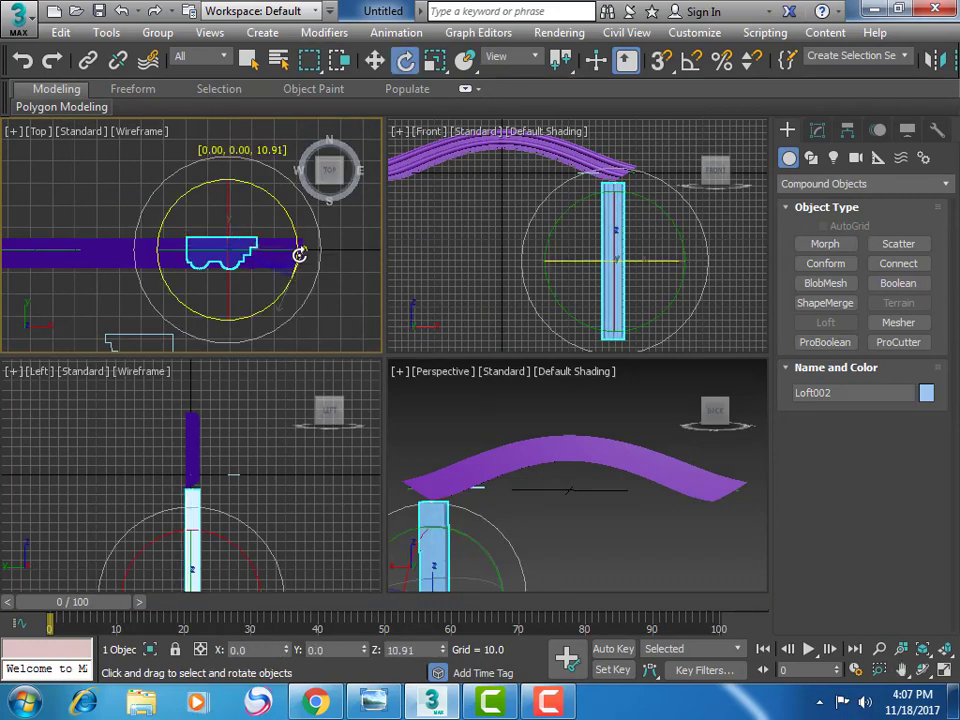
Maximize the Front view and pan to the frame's end above the post
right_click(658, 334)
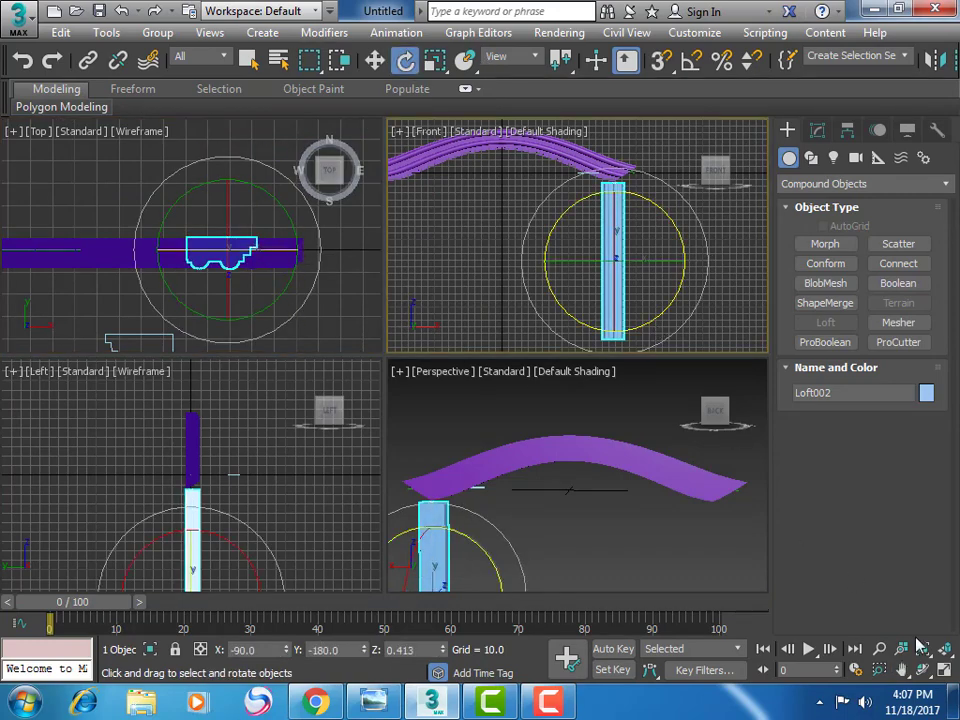
click(944, 670)
click(902, 669)
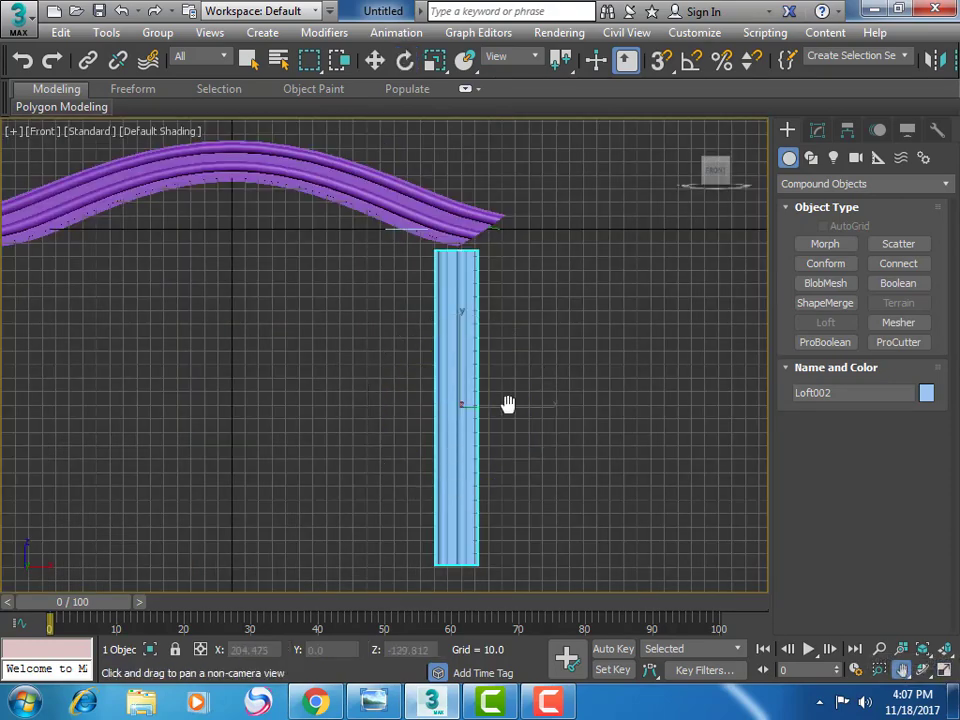
scroll(508, 404, up, 4)
drag(508, 404, 527, 381)
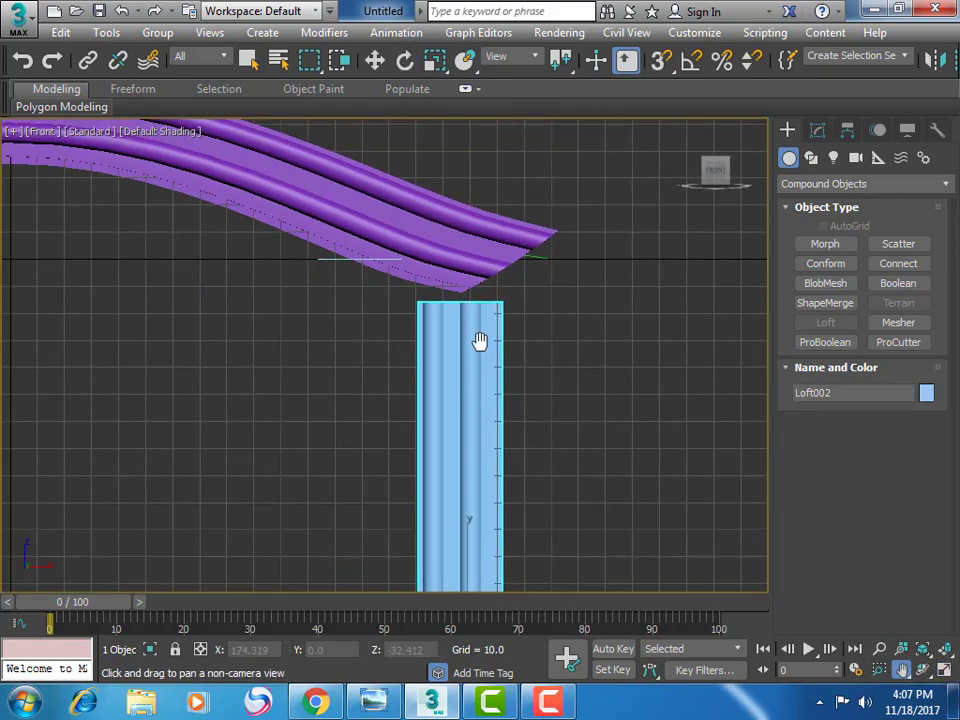
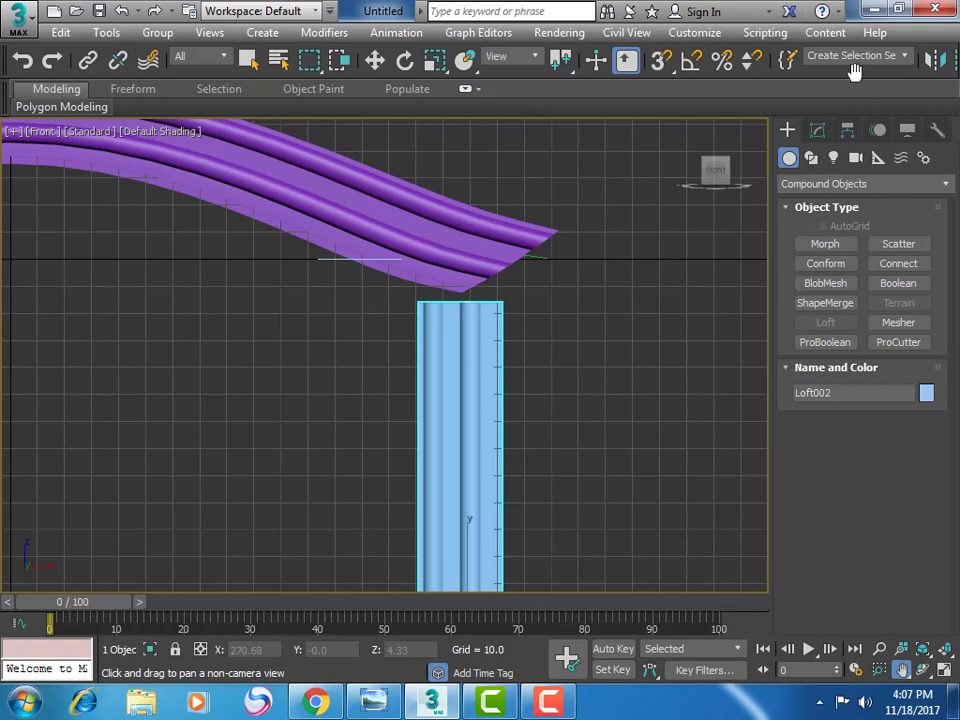
Mirror the fluted column Loft002 on the X axis with No Clone
drag(855, 72, 724, 71)
click(791, 62)
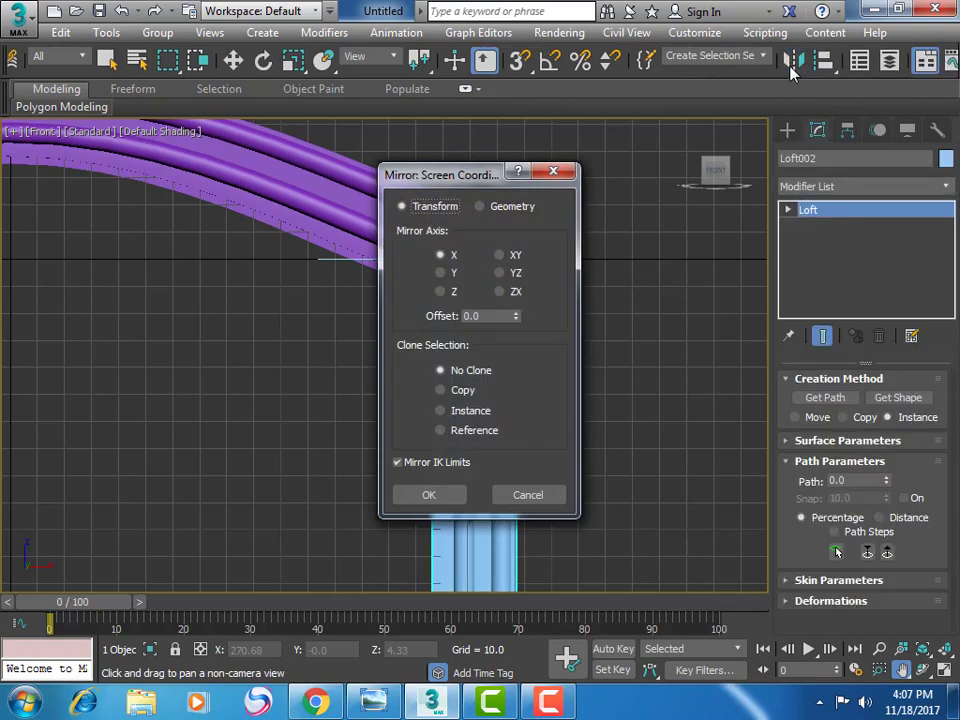
drag(480, 188, 763, 171)
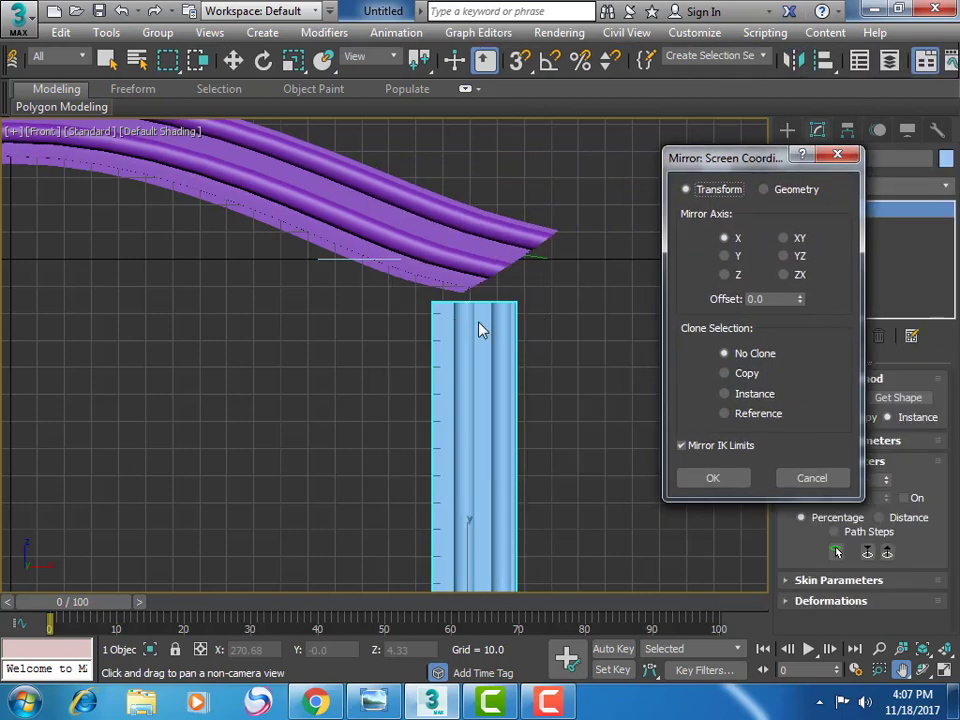
click(735, 480)
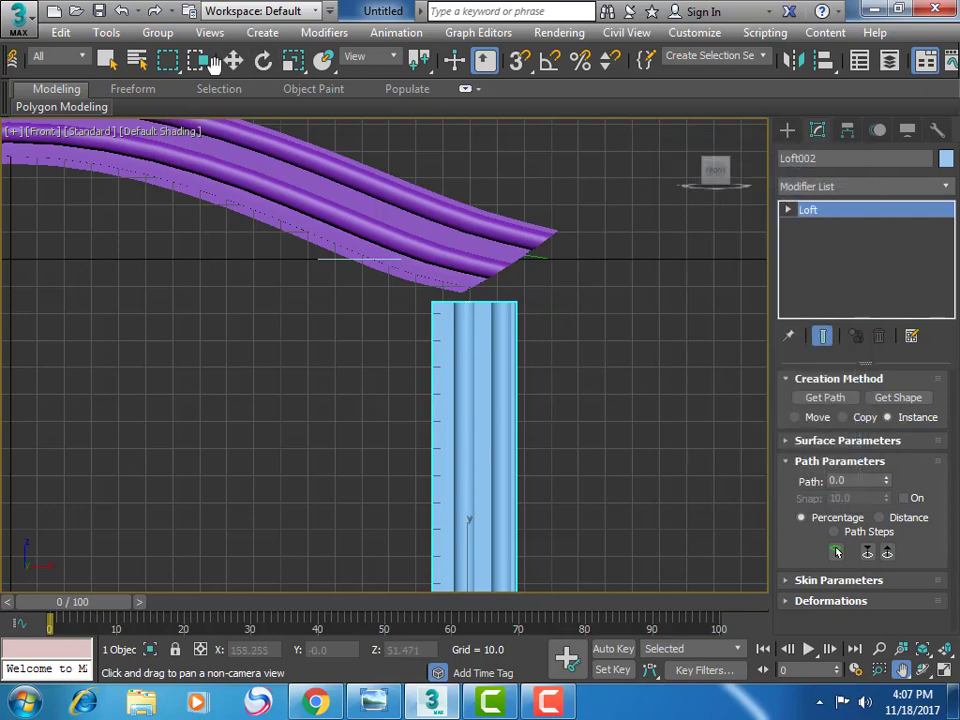
Move the mirrored column along X until it sits under the moulding's end
click(233, 60)
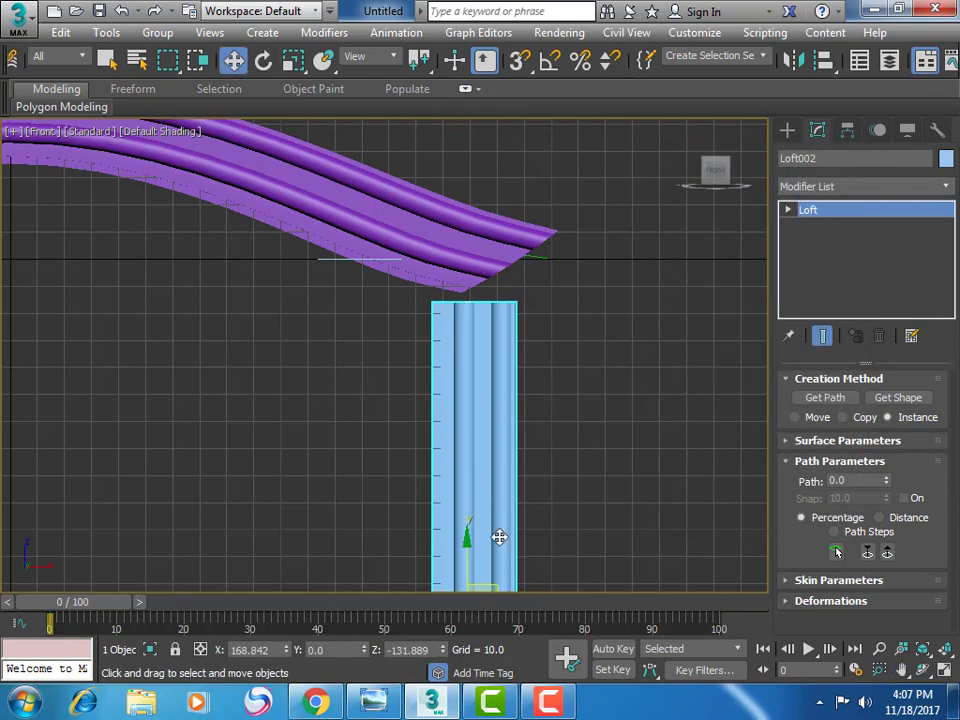
click(903, 670)
drag(714, 540, 714, 454)
mouse_move(521, 384)
mouse_down()
mouse_move(588, 457)
mouse_move(479, 439)
mouse_up()
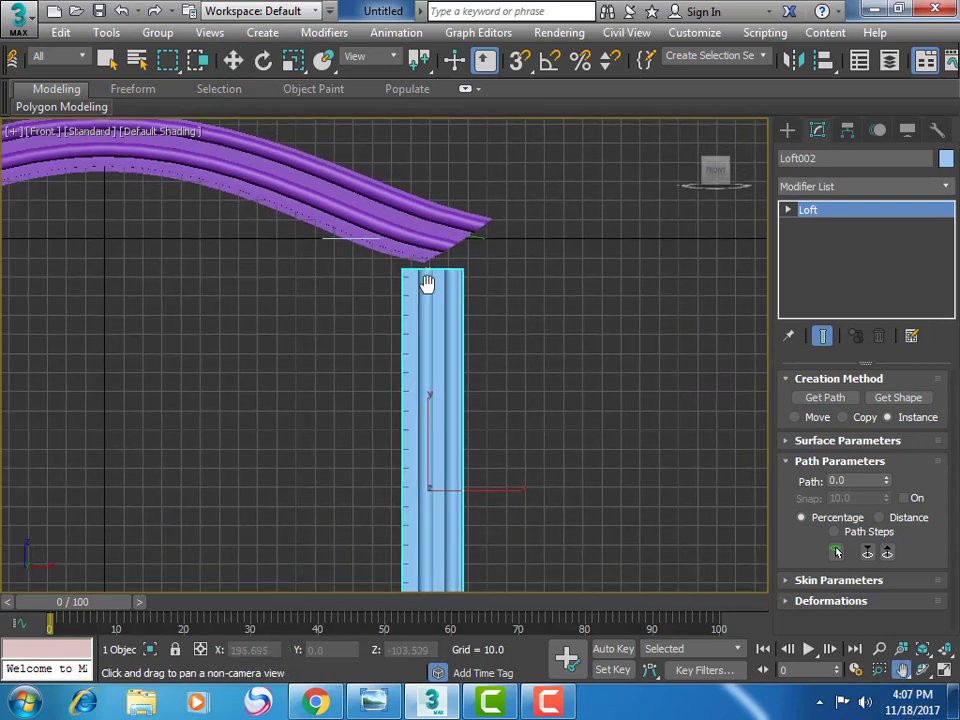
right_click(465, 455)
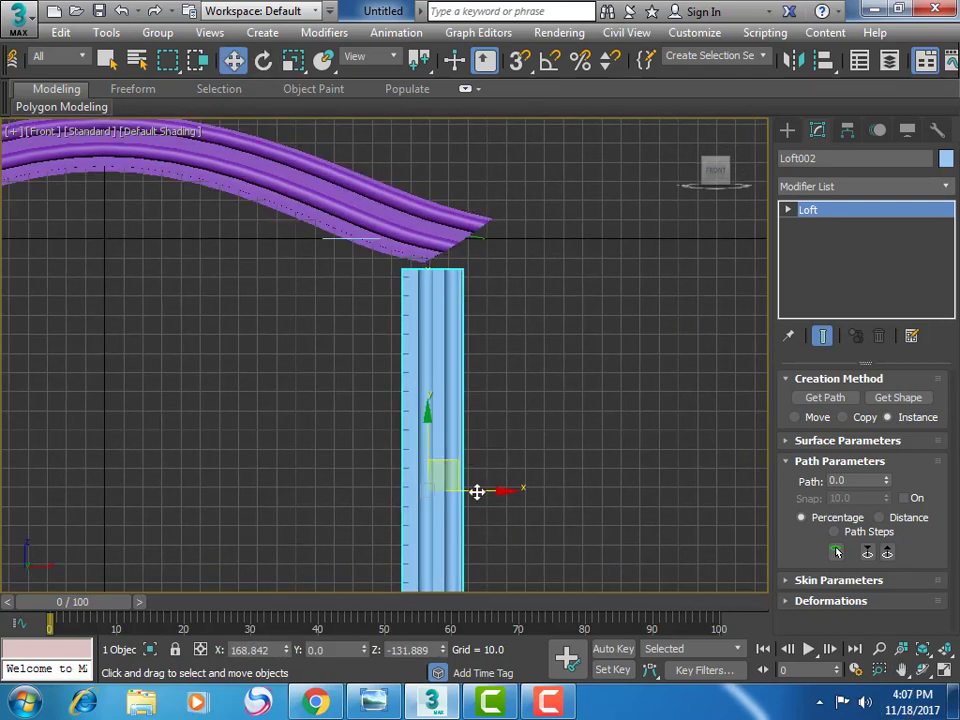
mouse_move(477, 491)
mouse_down()
mouse_move(508, 493)
mouse_move(501, 489)
mouse_up()
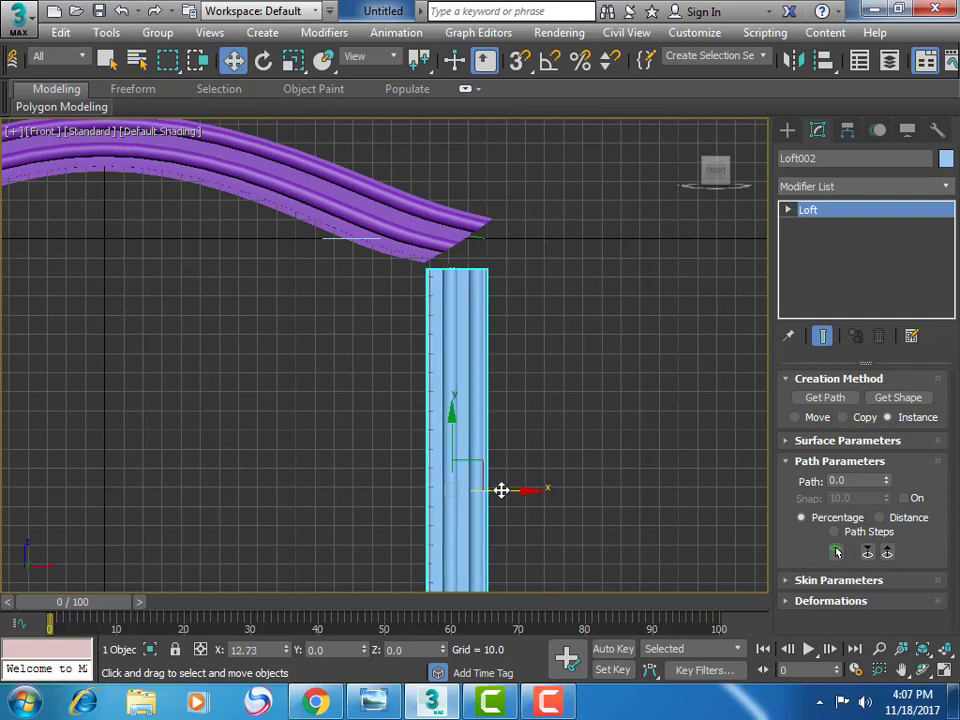
drag(453, 443, 454, 437)
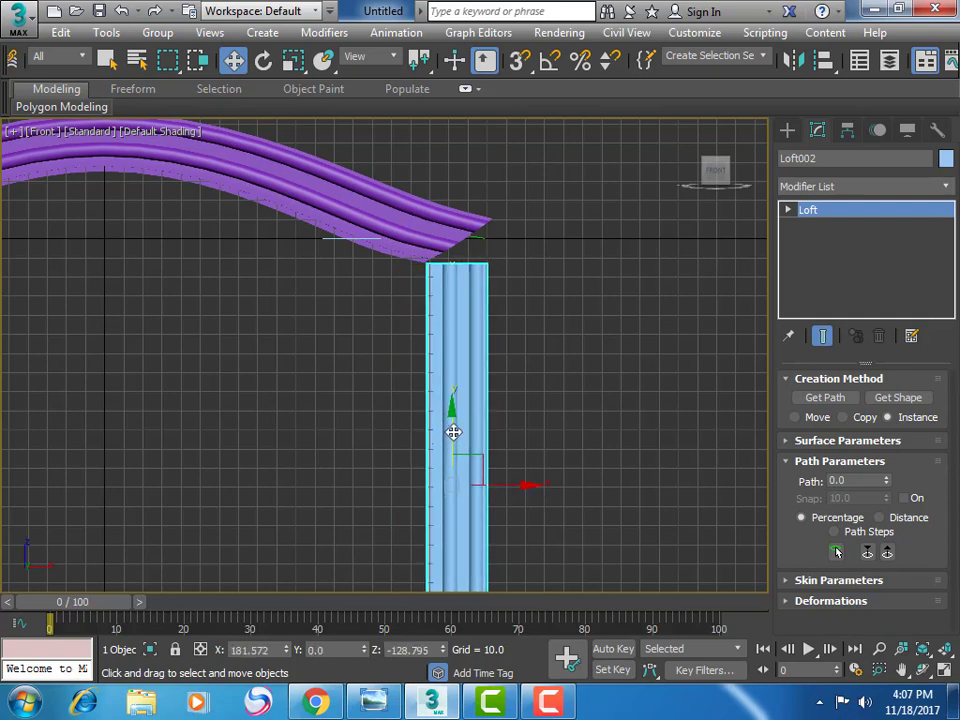
Add an FFD 4x4x4 modifier to the column and enter its Control Points level
click(860, 186)
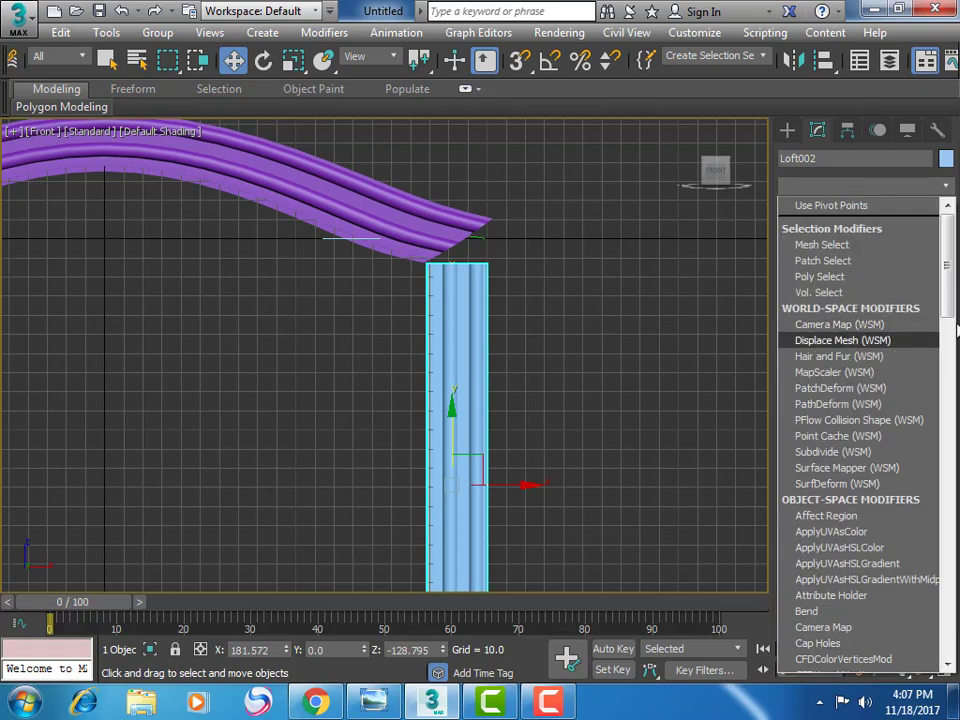
scroll(955, 318, down, 1)
scroll(955, 318, down, 7)
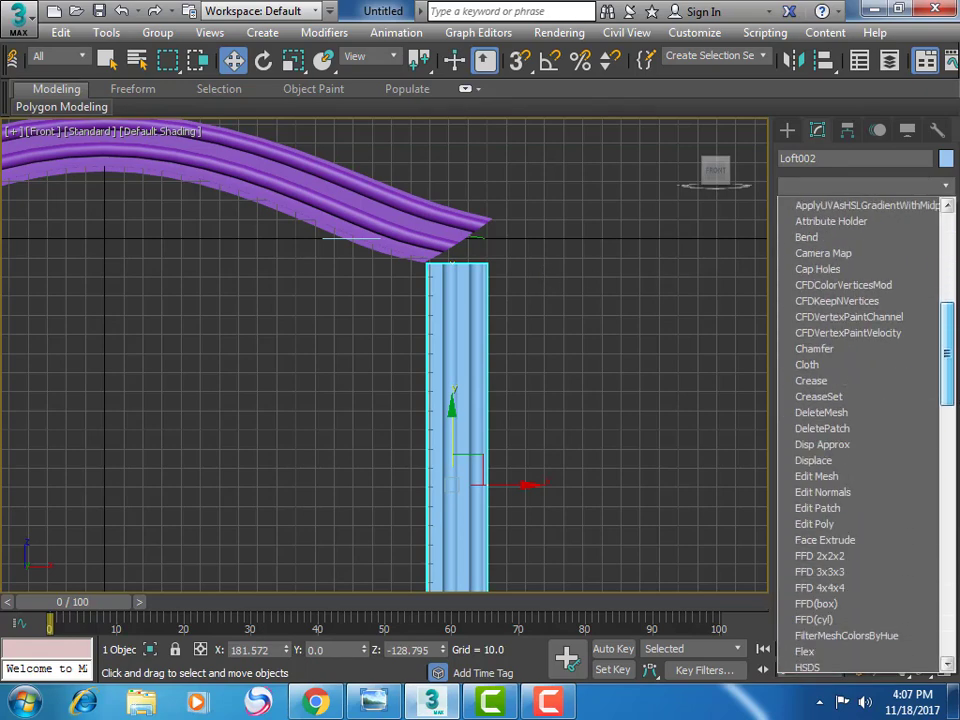
scroll(860, 430, down, 4)
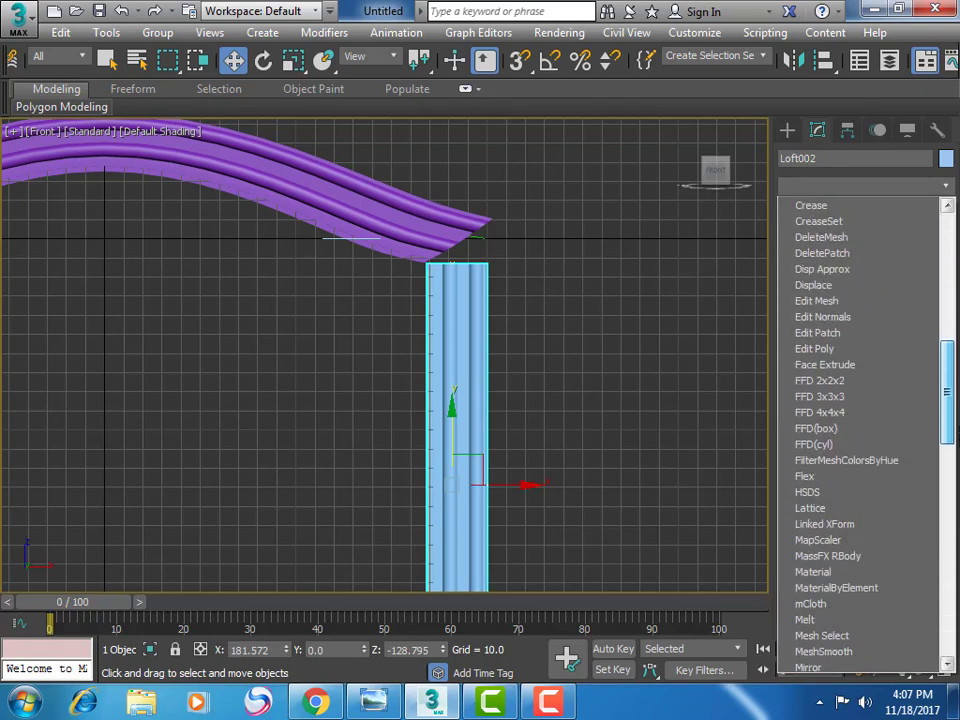
click(868, 413)
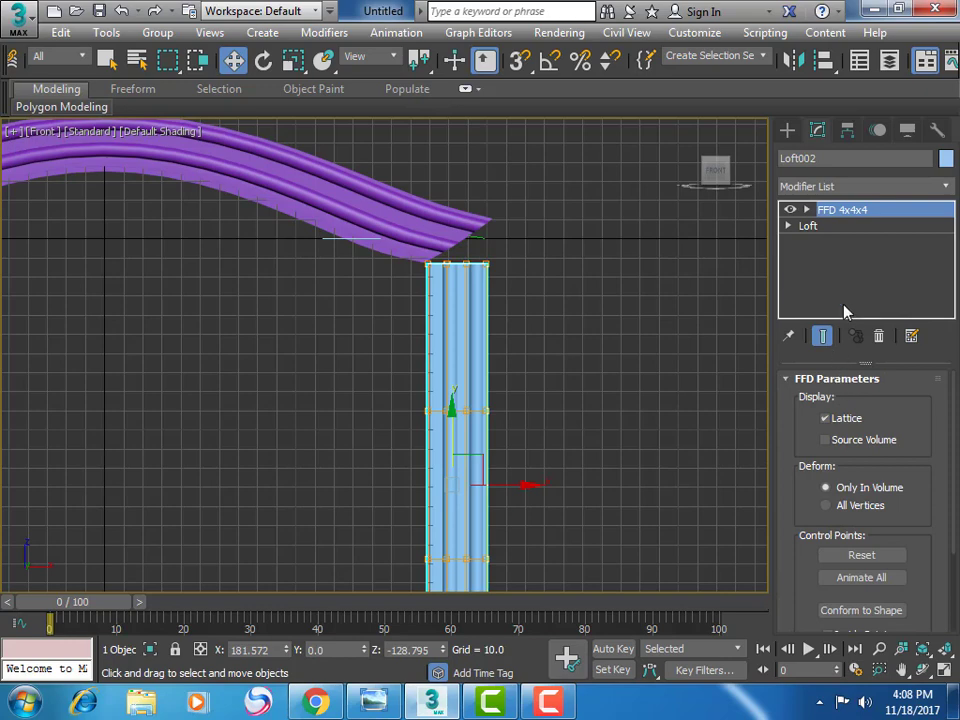
click(806, 211)
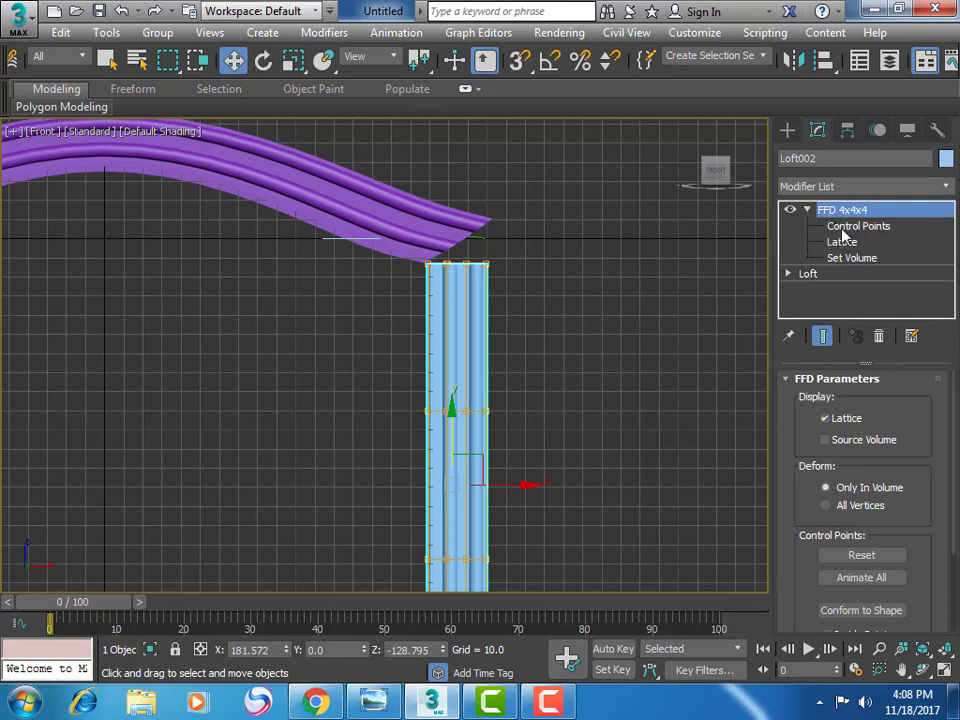
click(842, 227)
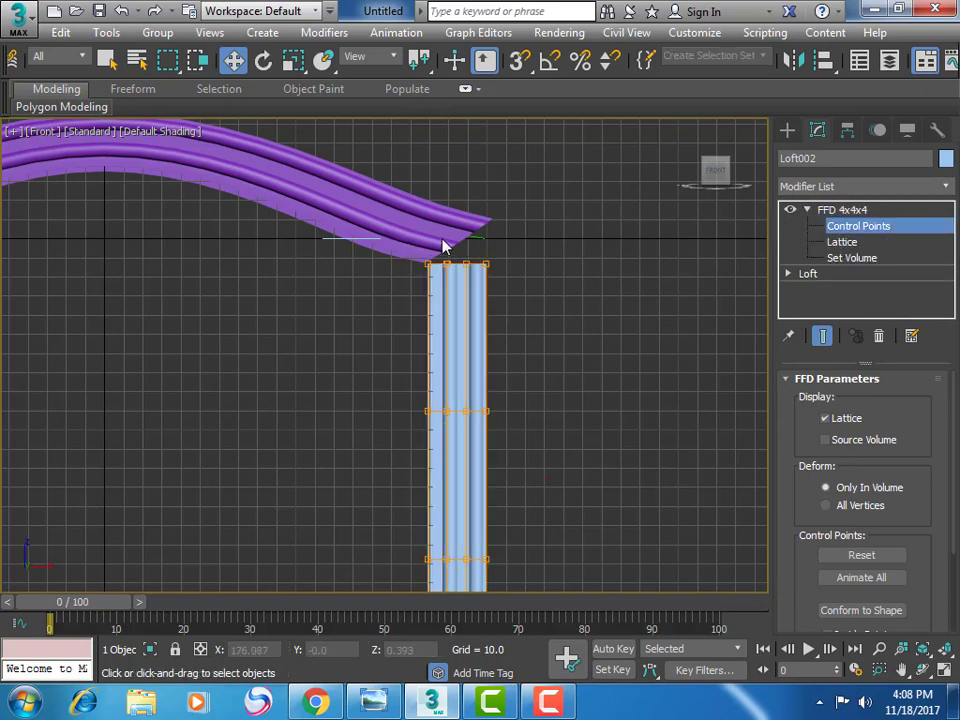
Raise the top control points so the column's top slopes up into the moulding
drag(446, 246, 505, 282)
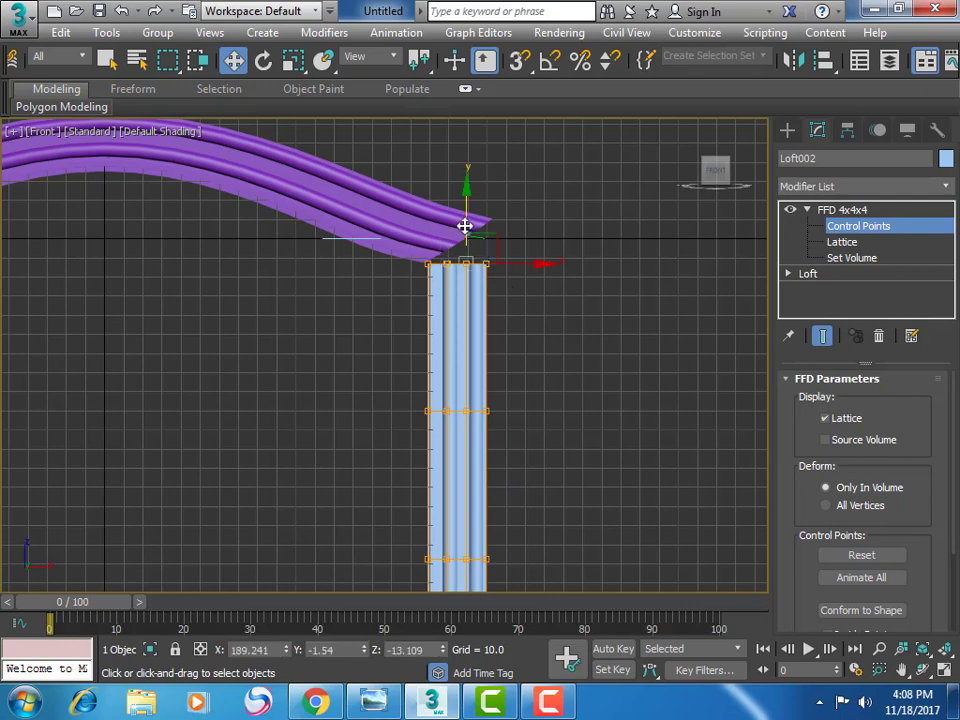
drag(465, 227, 466, 205)
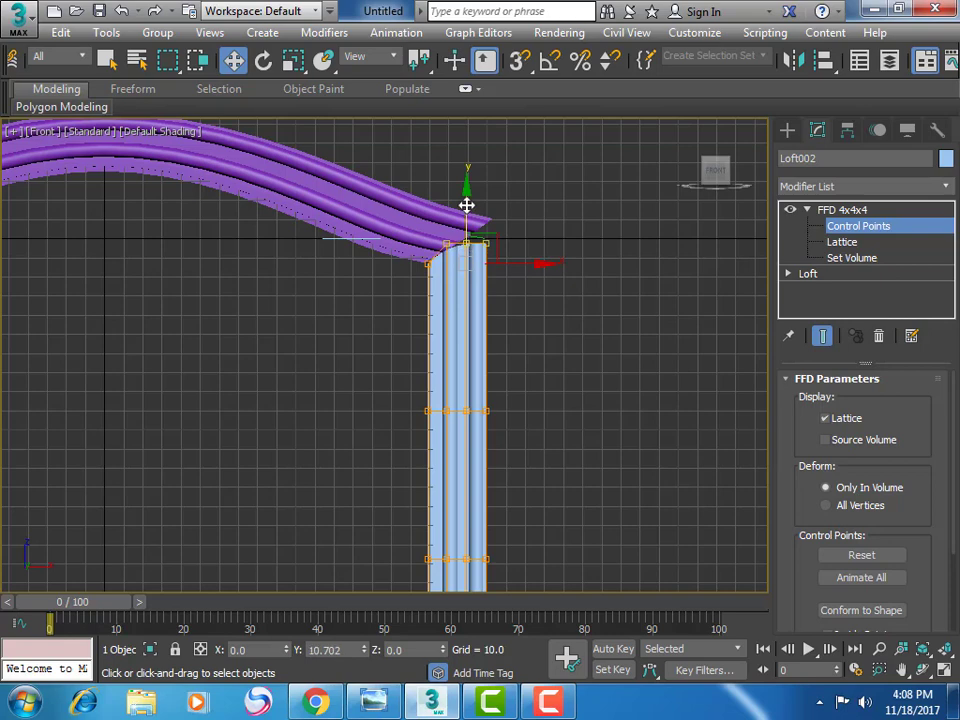
click(527, 233)
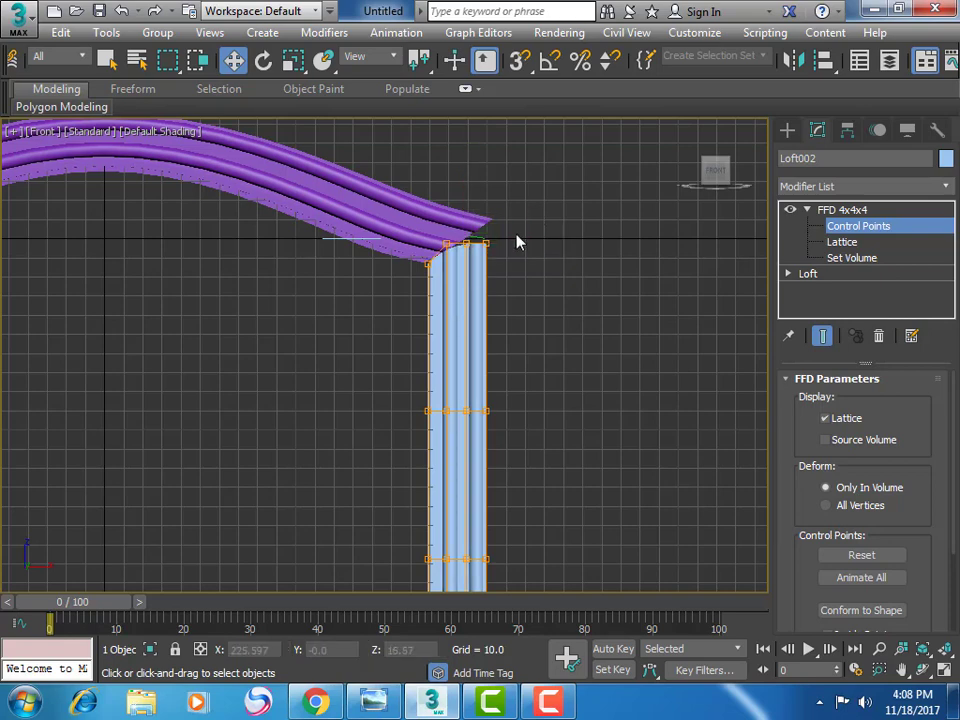
drag(530, 205, 455, 275)
drag(482, 214, 480, 202)
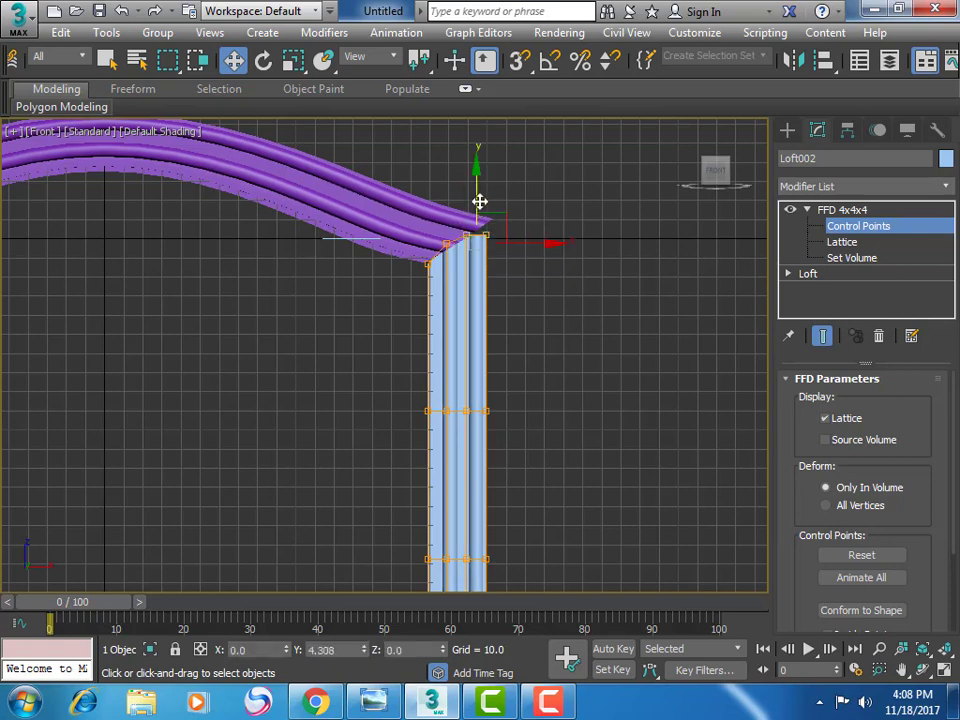
click(540, 212)
drag(538, 202, 477, 280)
drag(492, 222, 486, 199)
click(530, 285)
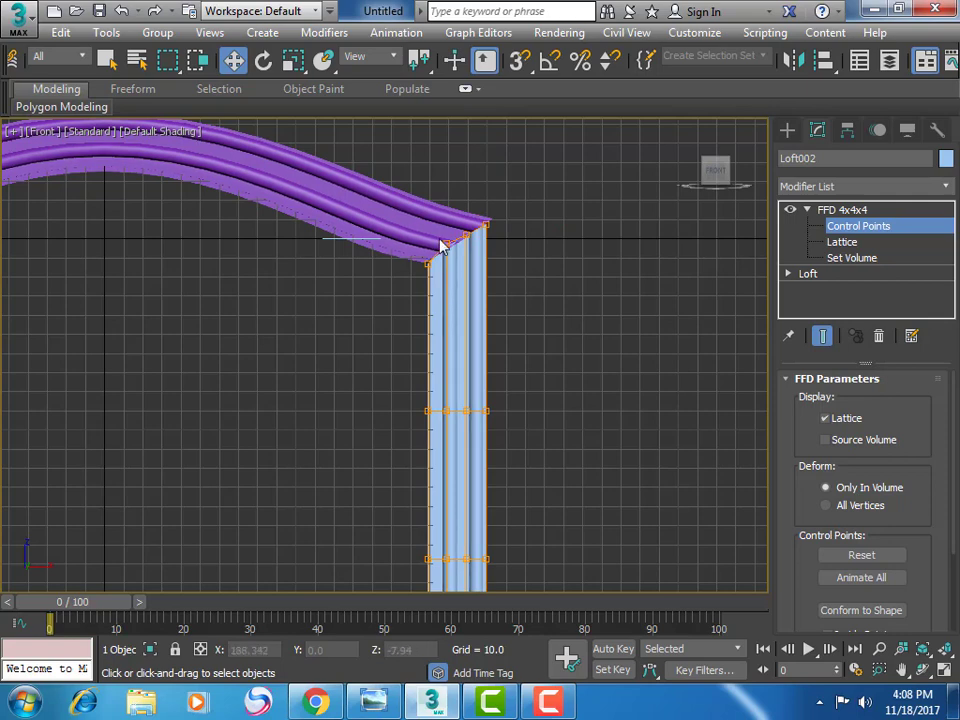
Nudge the column lattice's top-left FFD control point slightly up to tuck under the moulding
click(787, 130)
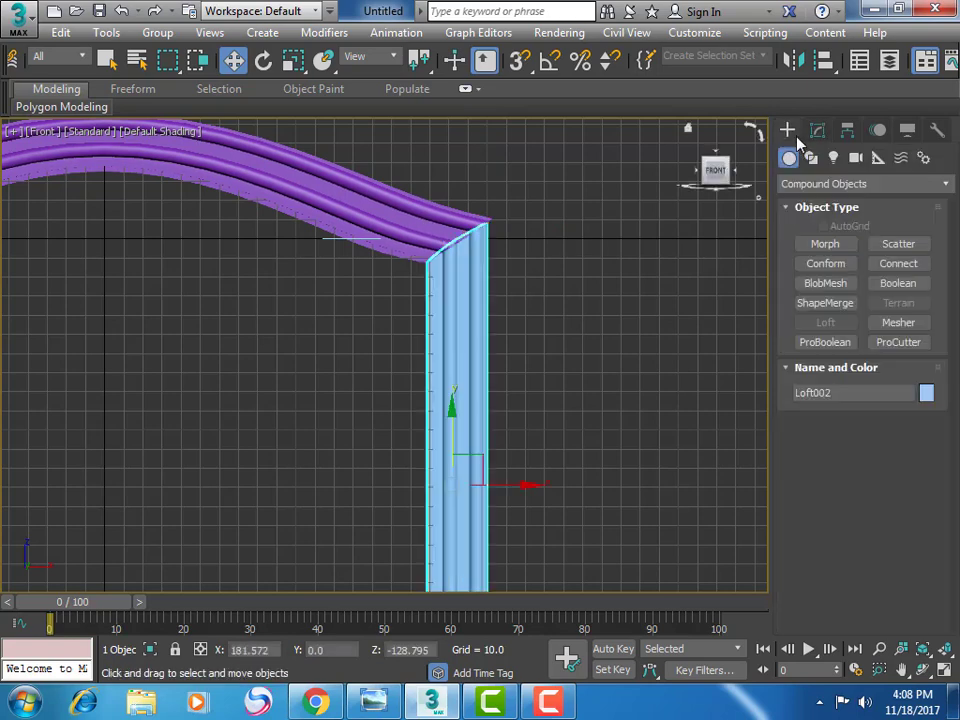
scroll(543, 273, up, 3)
scroll(545, 275, up, 2)
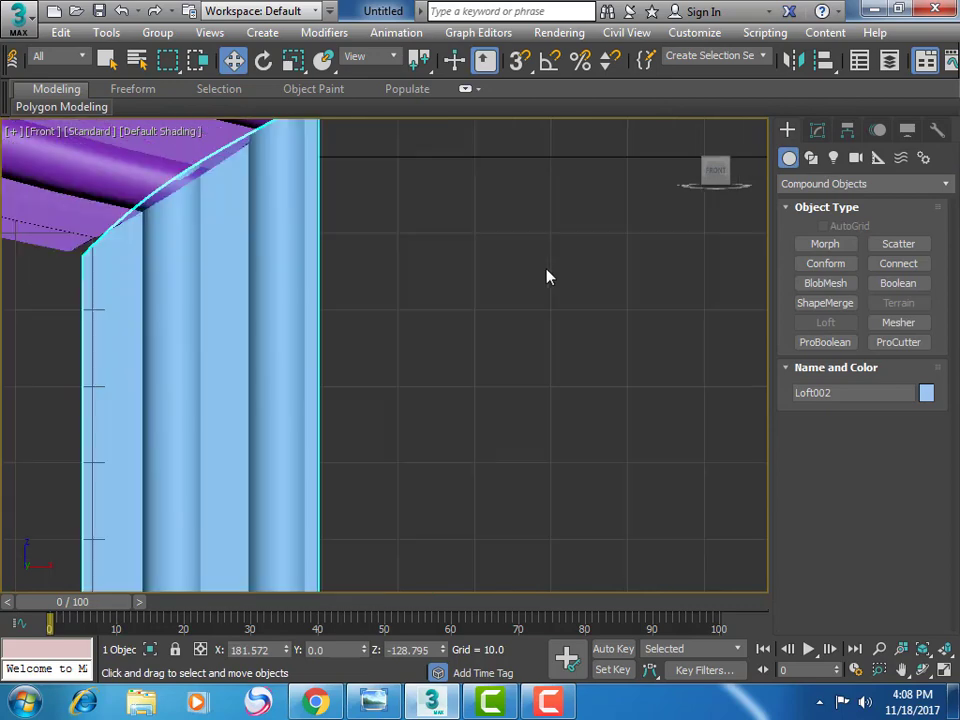
click(901, 669)
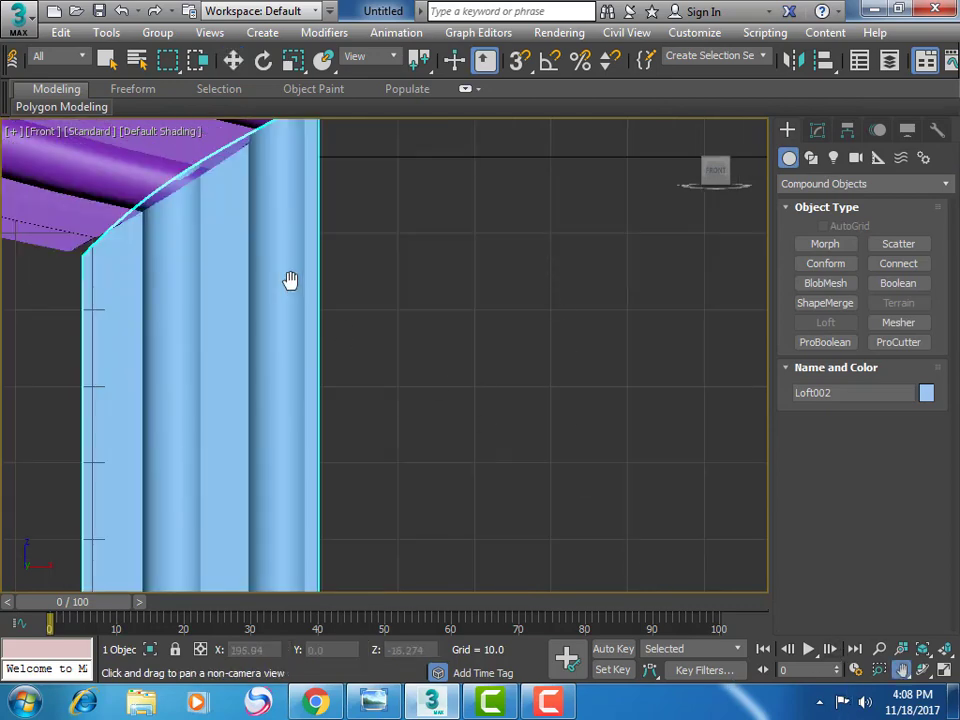
mouse_move(289, 281)
mouse_down()
mouse_move(508, 497)
mouse_move(485, 383)
mouse_move(489, 420)
mouse_up()
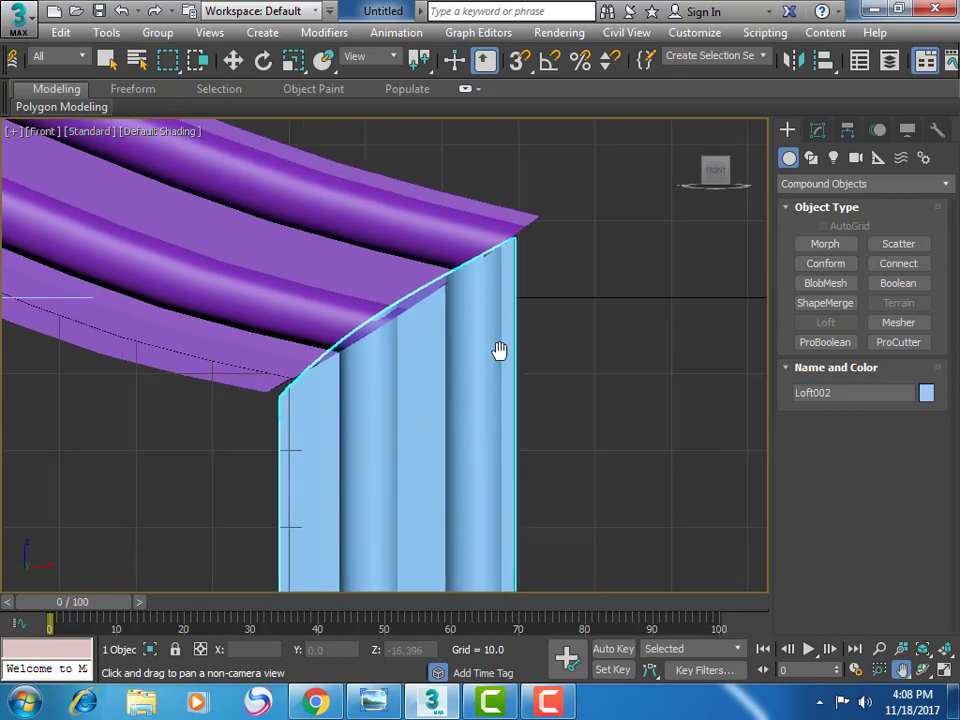
click(236, 62)
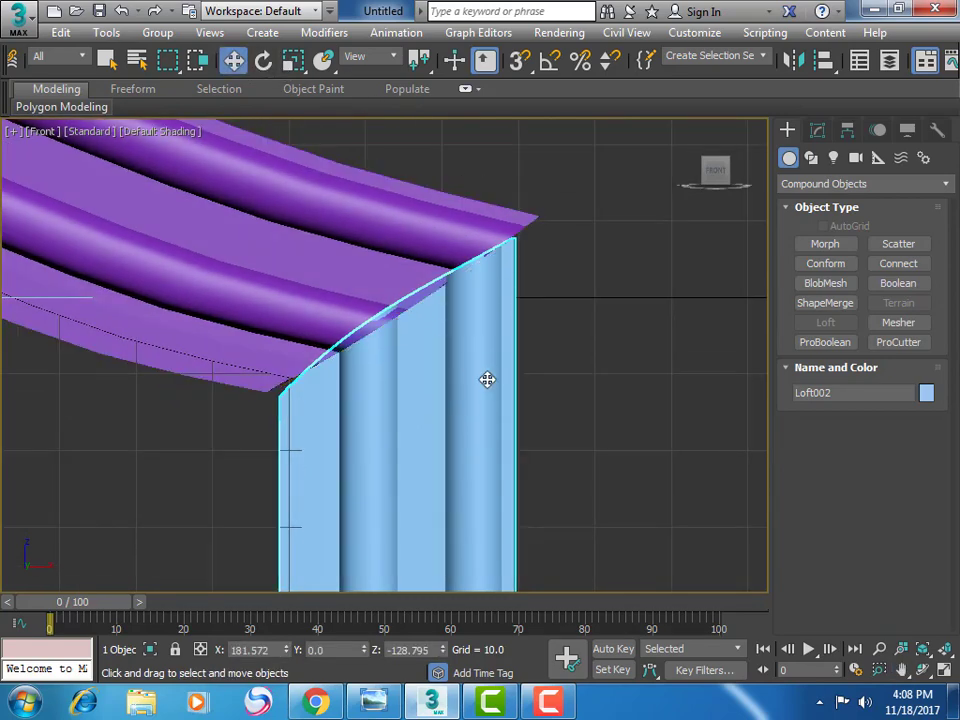
click(818, 131)
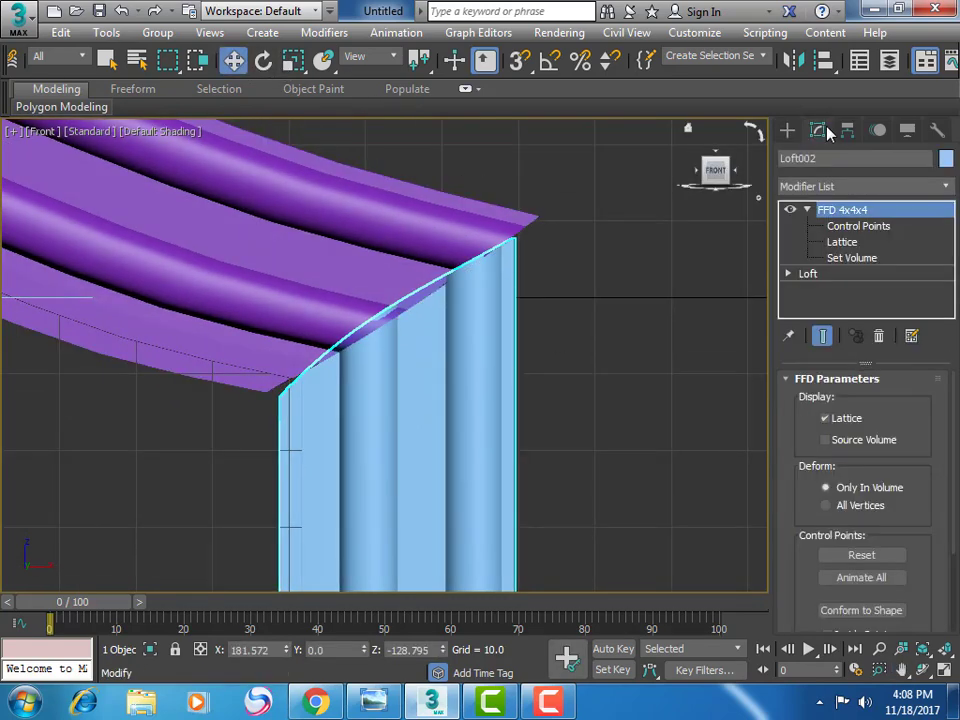
click(848, 227)
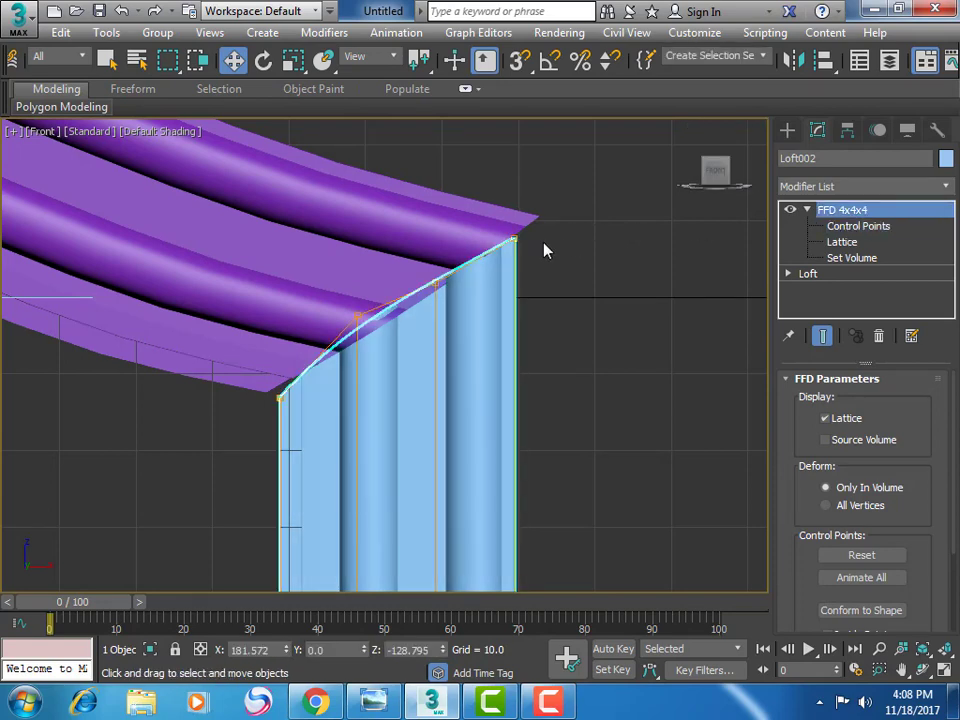
click(787, 130)
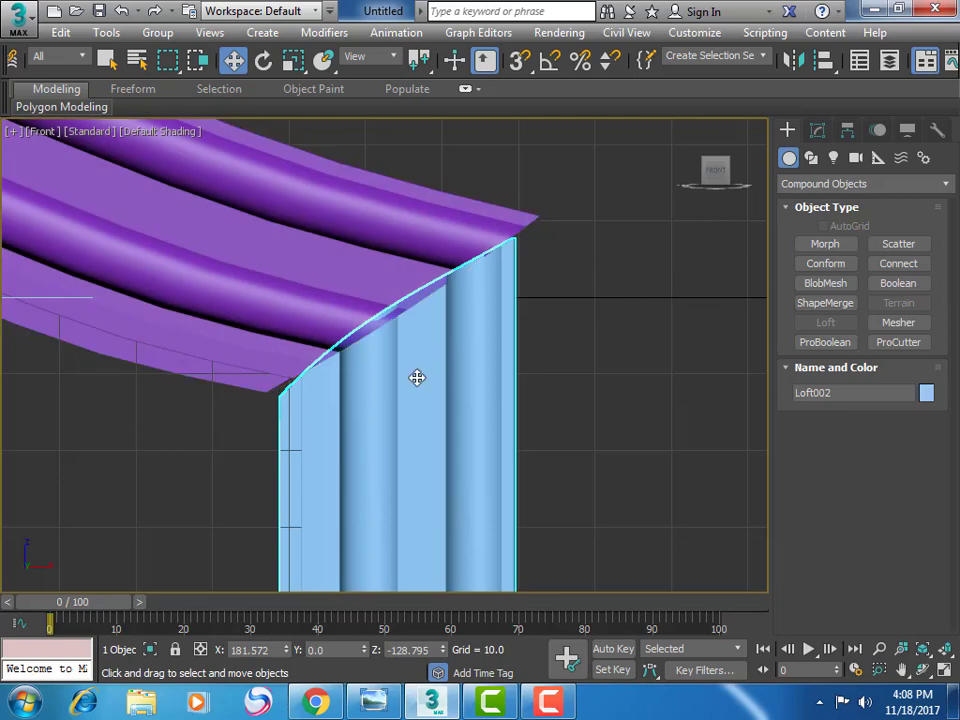
click(817, 131)
click(848, 228)
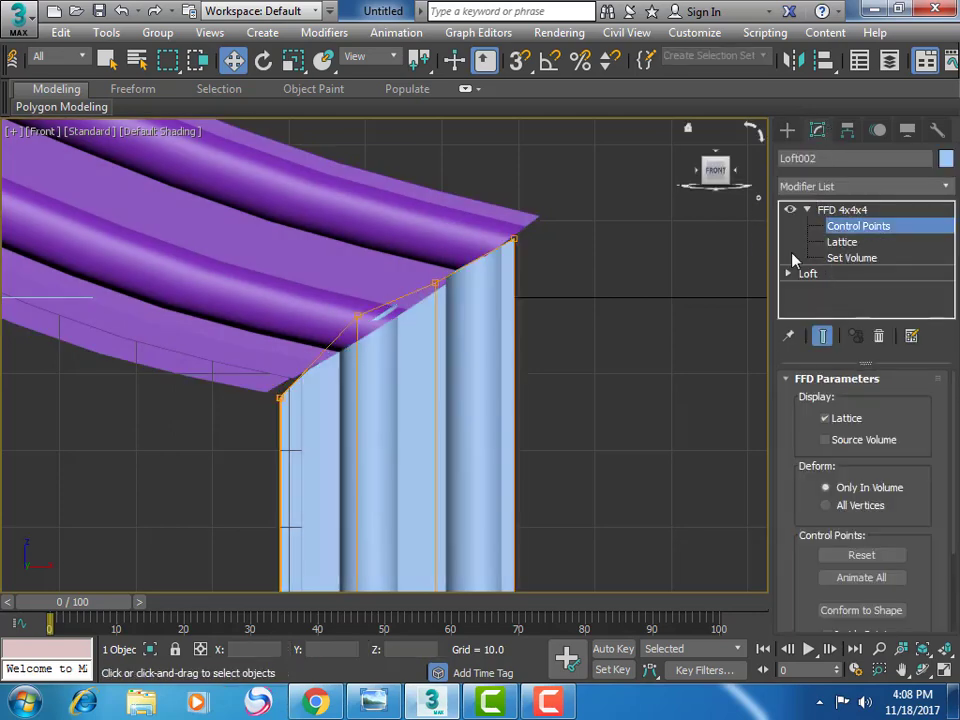
drag(265, 345, 308, 420)
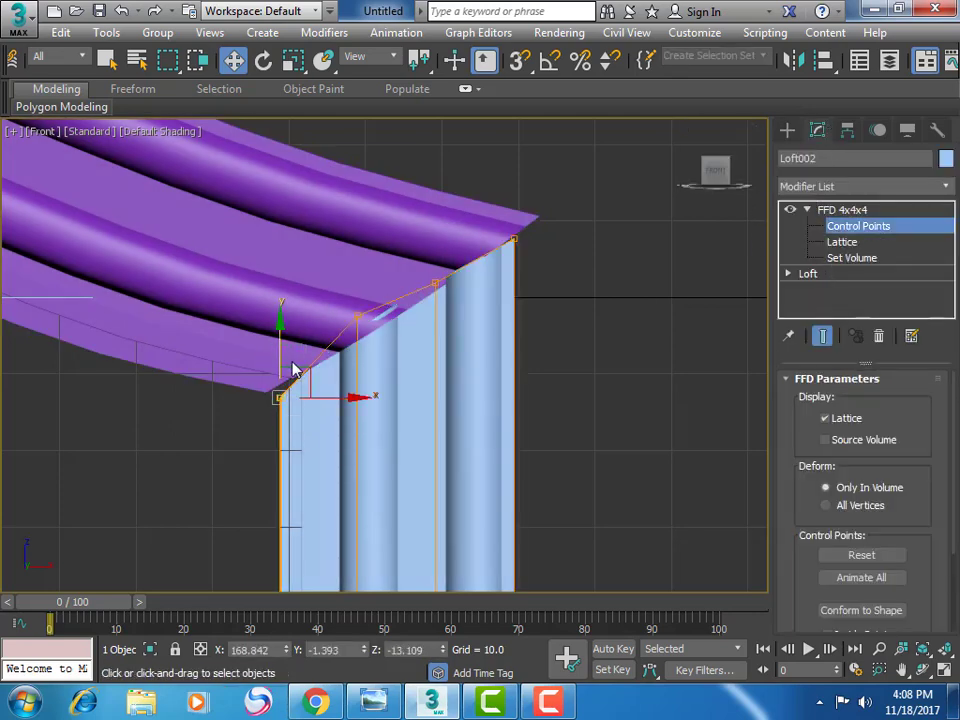
drag(281, 357, 270, 345)
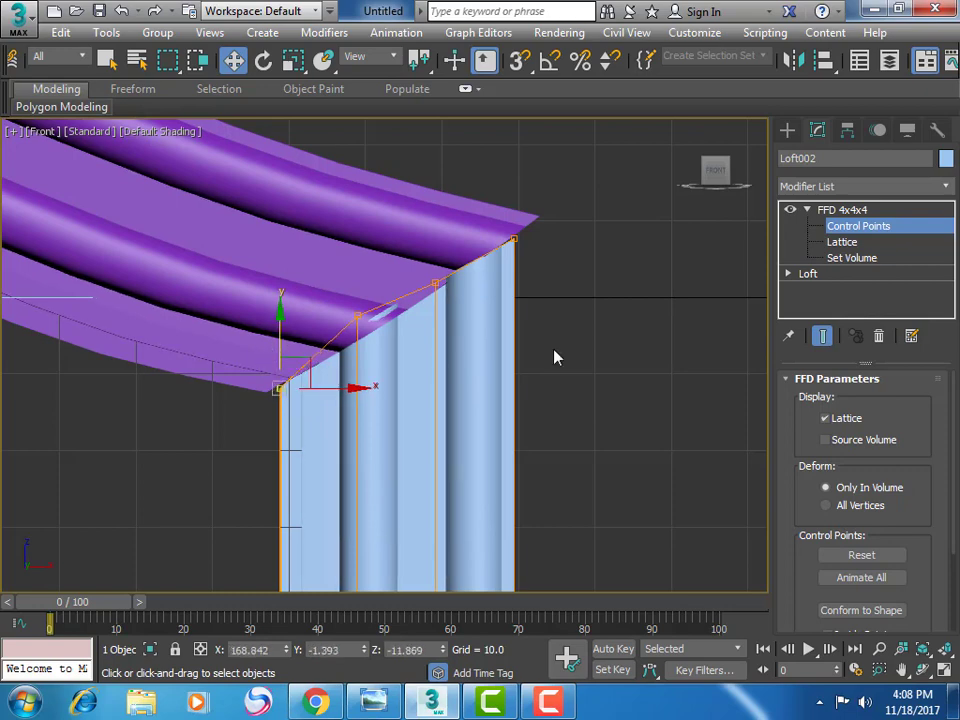
Select the moulding Loft001 and enter its FFD 4x4x4 Control Points level
click(787, 130)
click(446, 221)
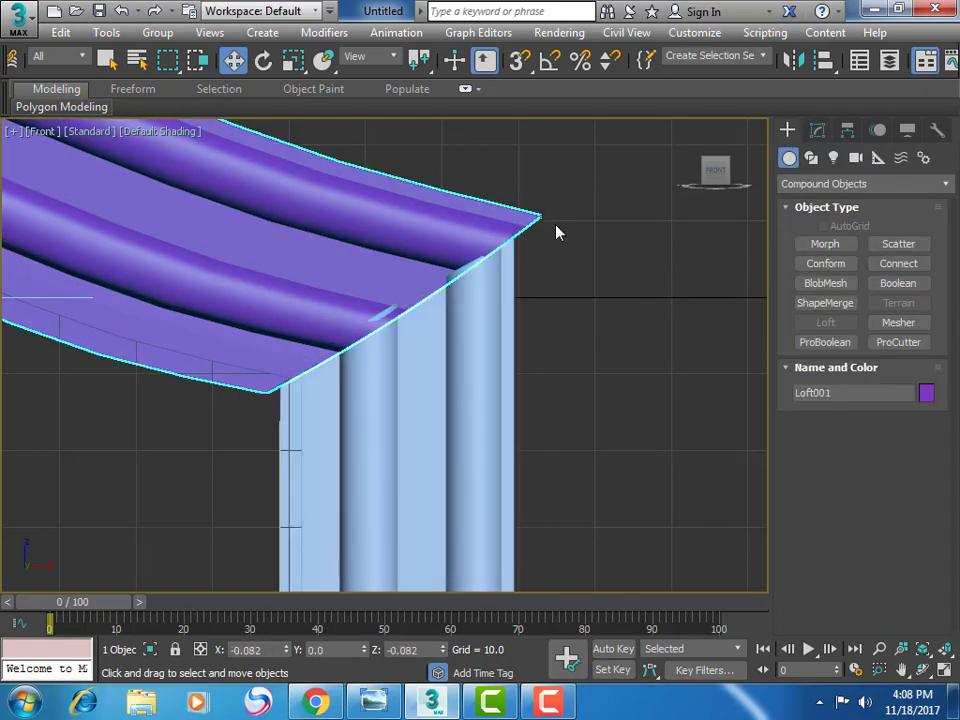
click(818, 131)
click(848, 226)
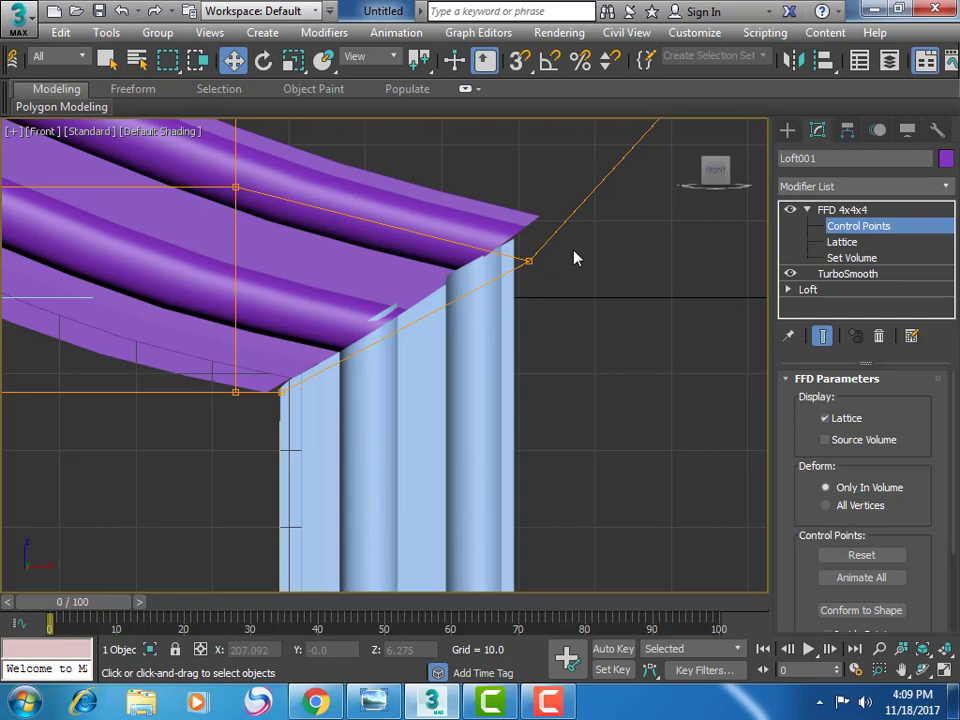
scroll(574, 258, down, 2)
scroll(574, 258, down, 1)
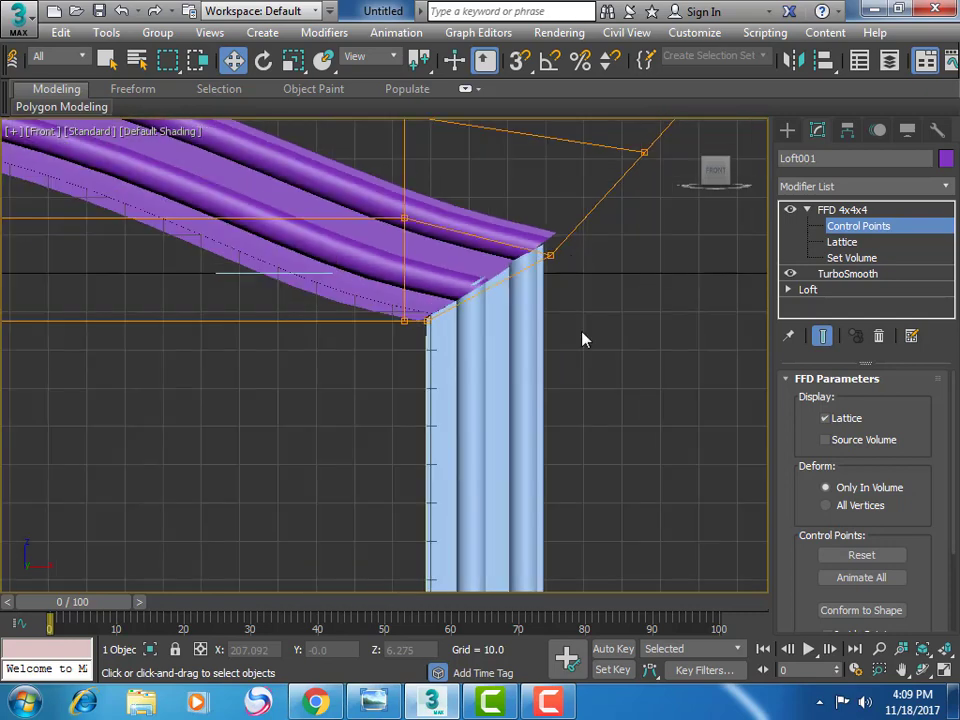
middle_drag(544, 418, 386, 531)
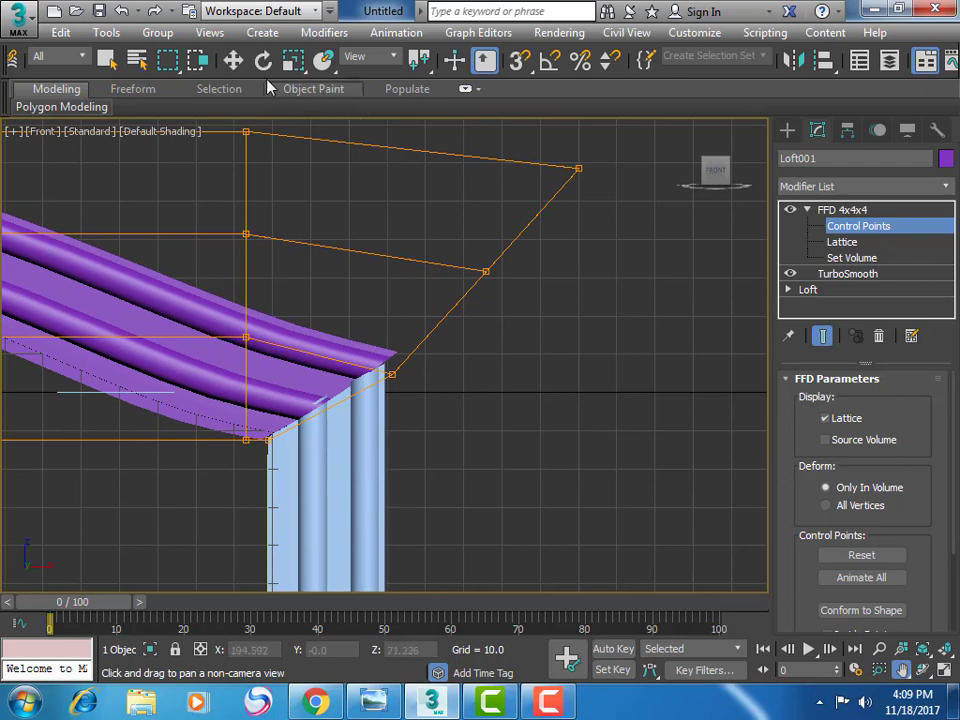
Pull the lattice points at the moulding's right tip and upper-right corner inward
click(233, 60)
drag(486, 318, 362, 405)
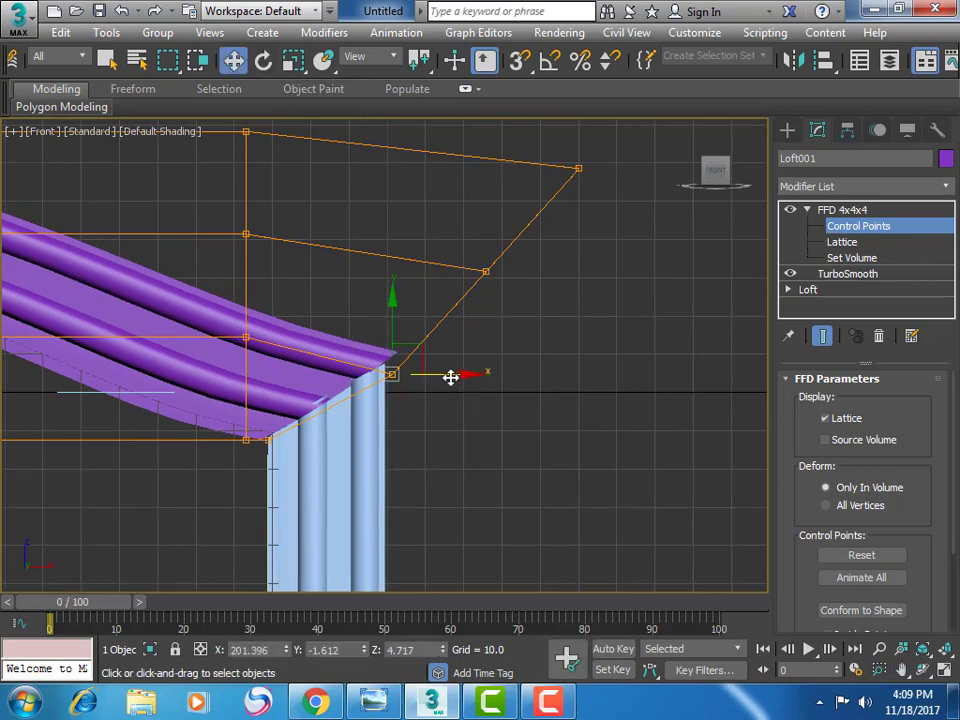
mouse_move(450, 378)
mouse_down()
mouse_move(424, 377)
mouse_move(364, 347)
mouse_move(366, 325)
mouse_up()
click(370, 305)
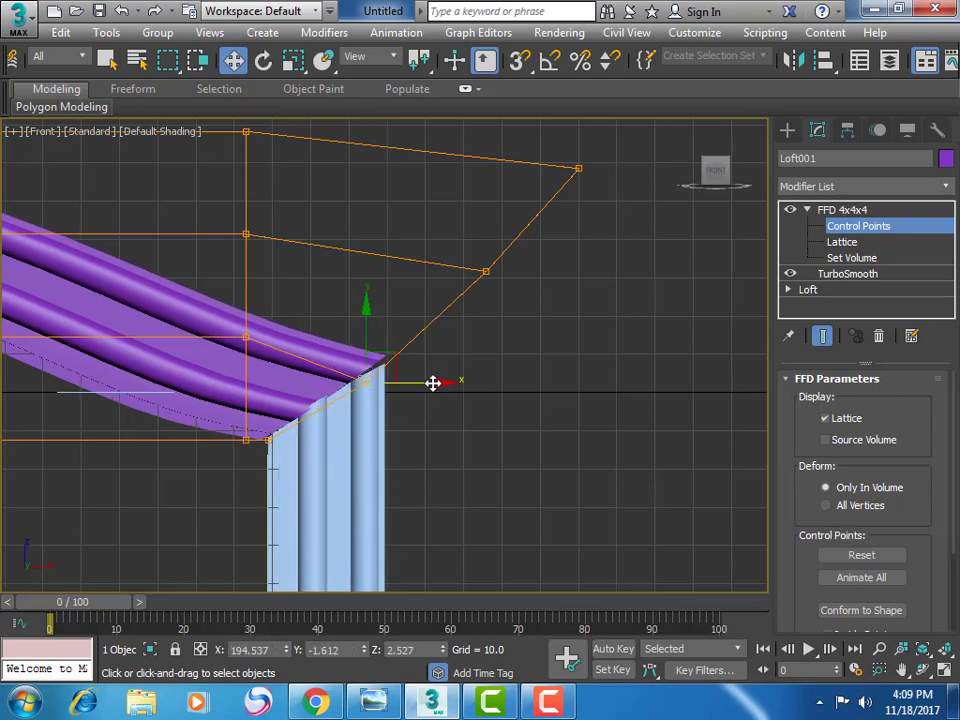
drag(433, 387, 446, 386)
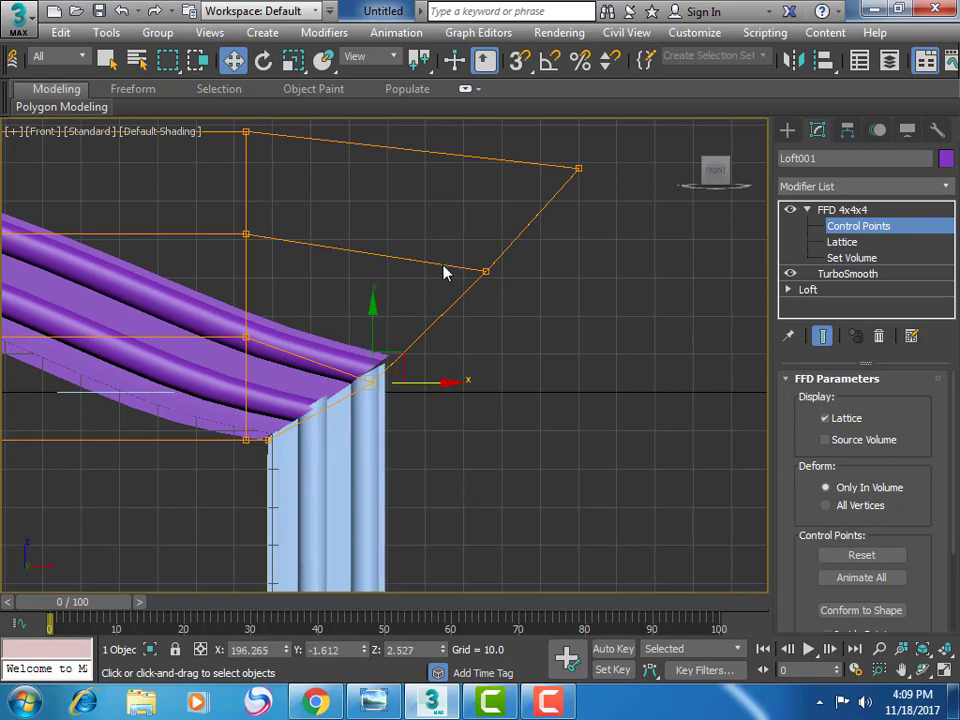
drag(506, 293, 546, 272)
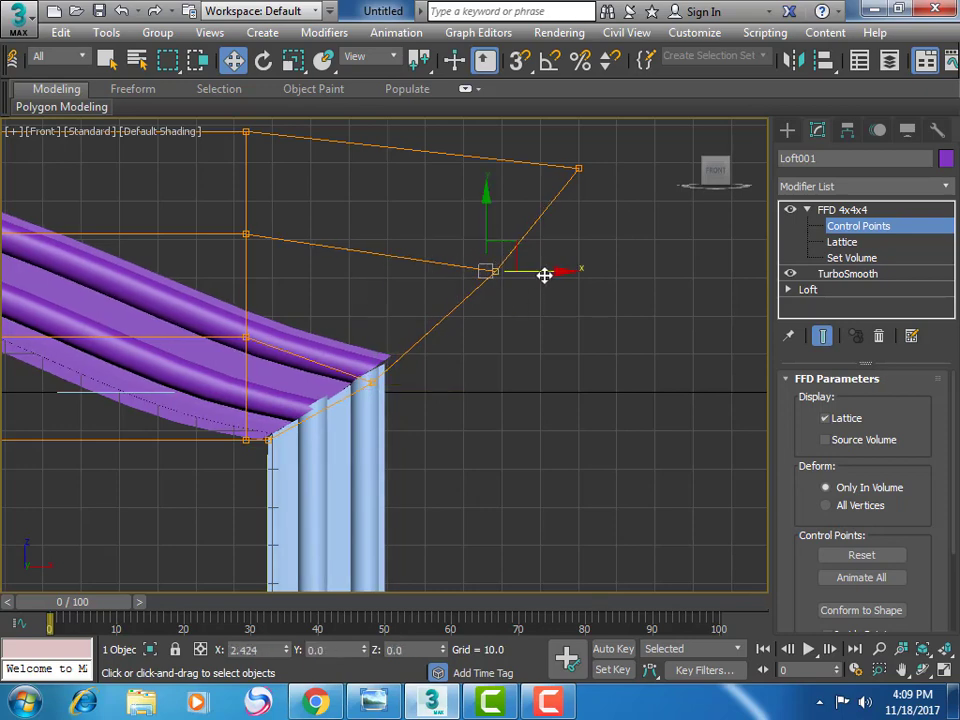
drag(503, 236, 482, 257)
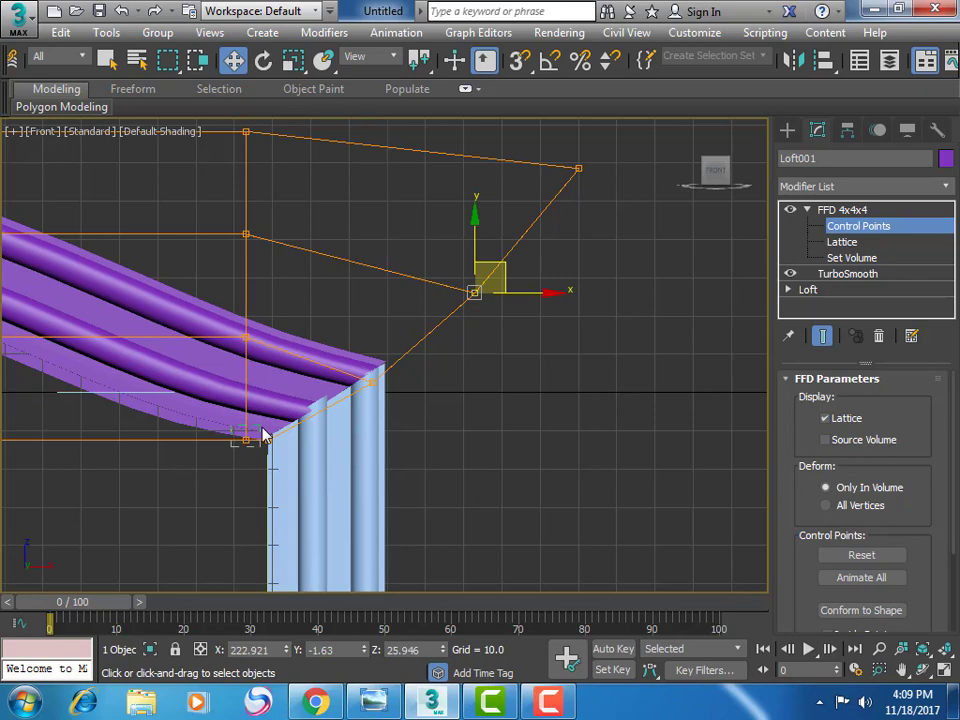
Shift the lower end control point along X so the moulding overlaps the column top
click(266, 437)
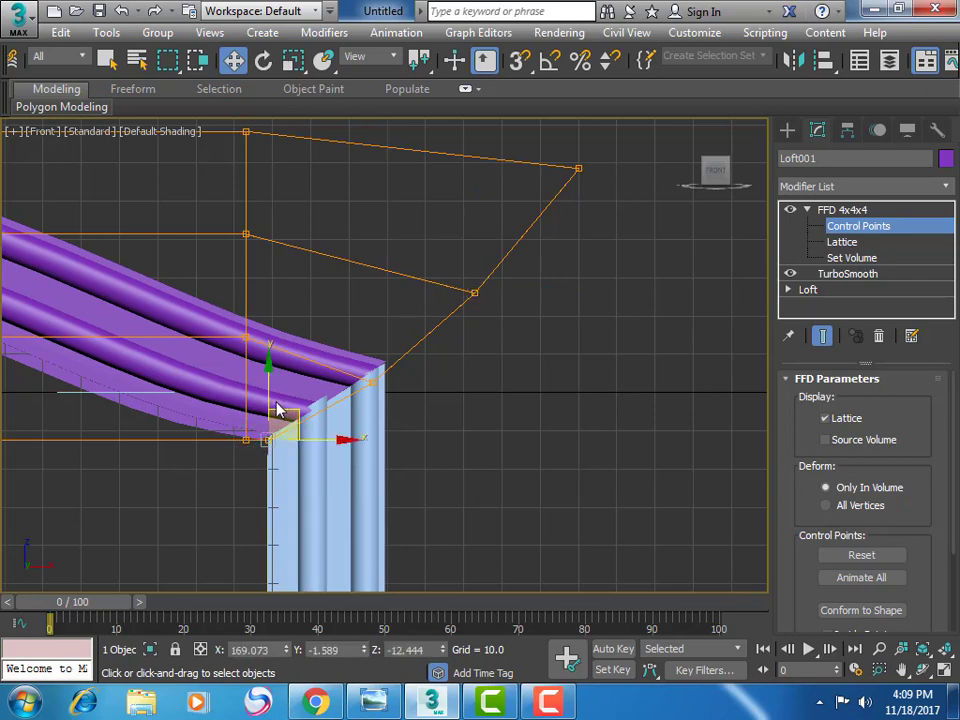
drag(268, 401, 275, 392)
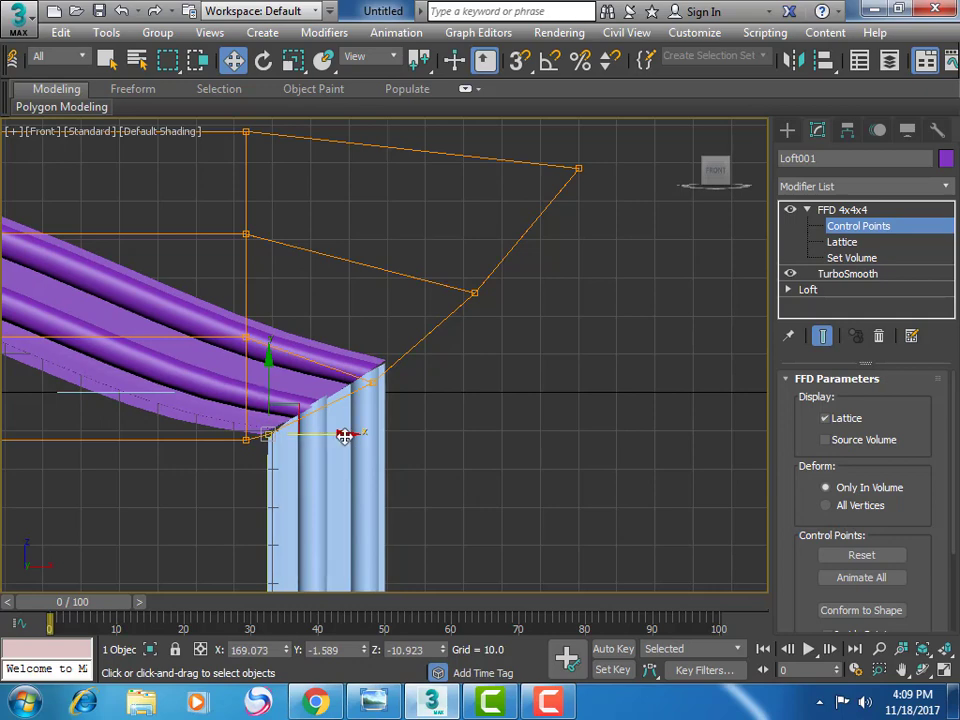
drag(343, 434, 358, 440)
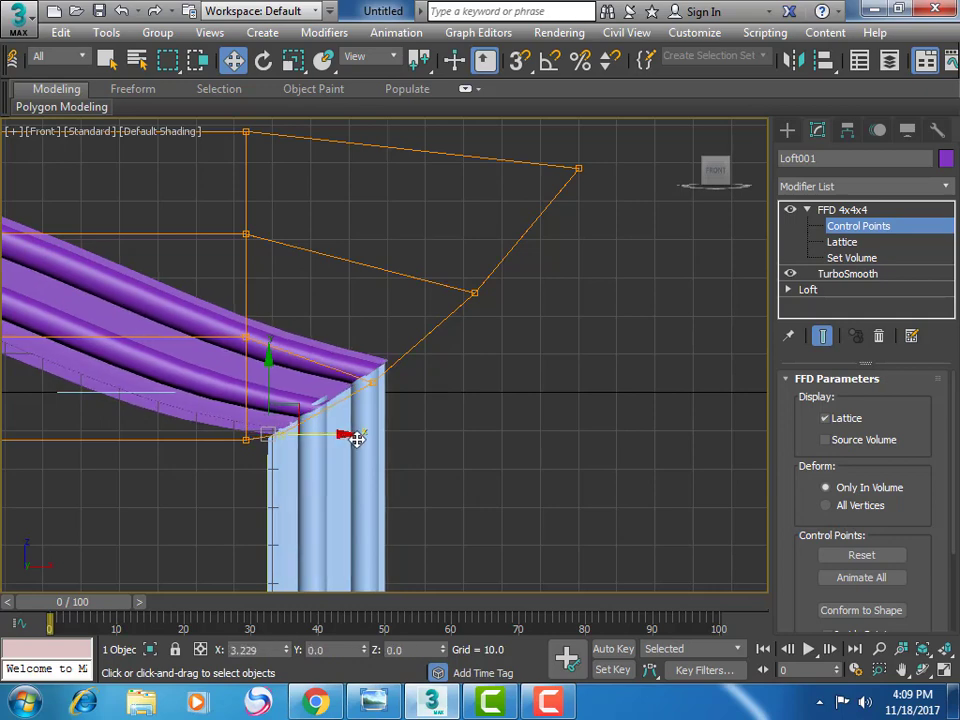
drag(357, 440, 356, 437)
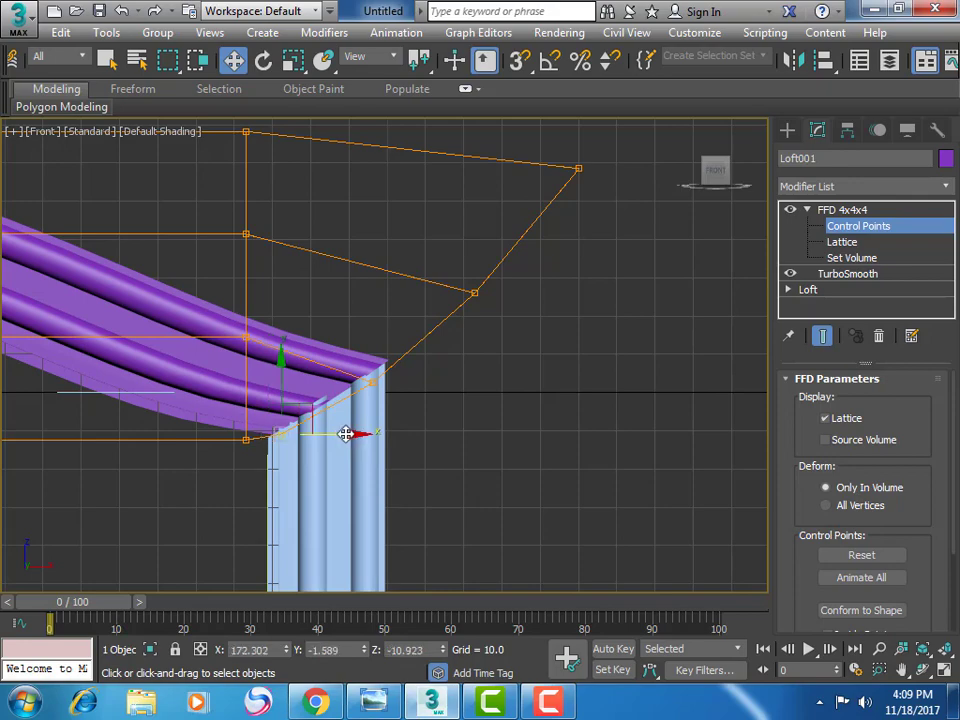
click(478, 407)
key(ctrl+p)
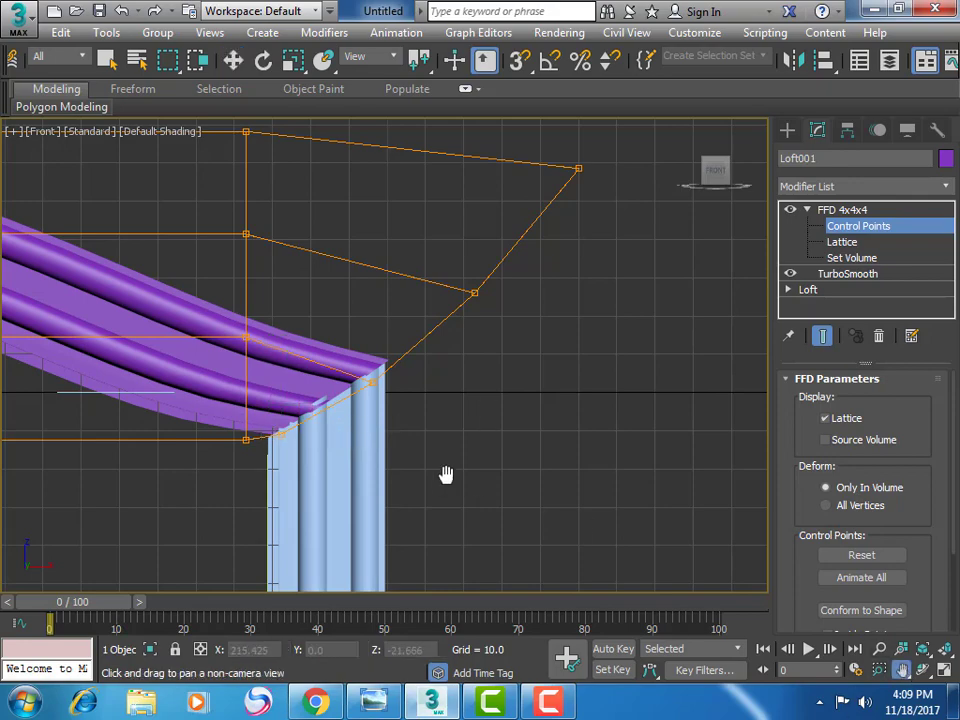
scroll(446, 474, down, 3)
scroll(334, 489, down, 2)
drag(334, 489, 519, 268)
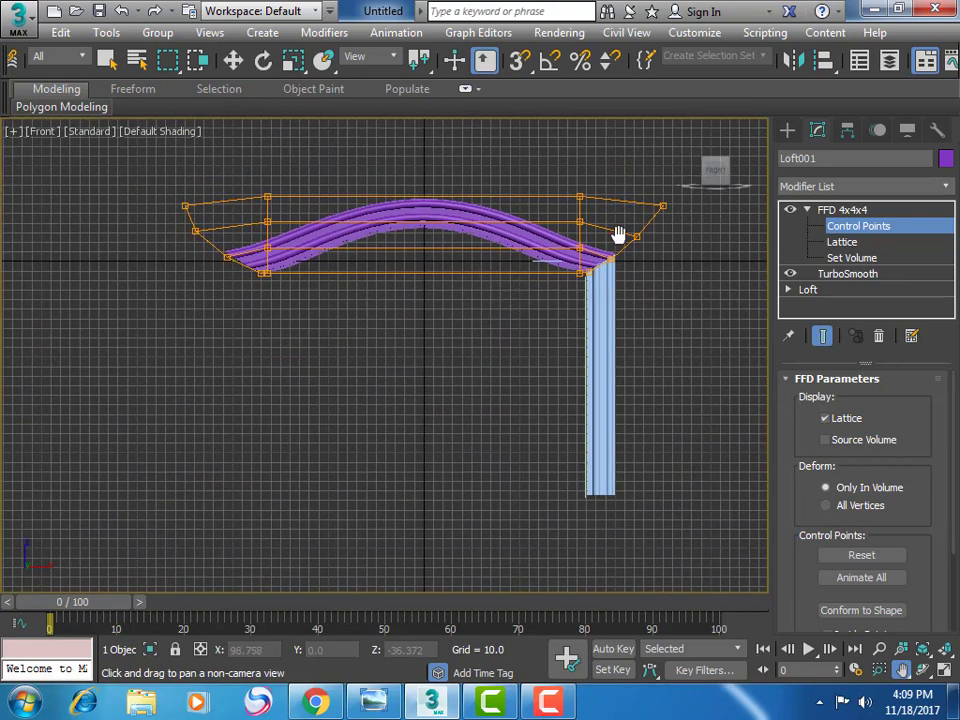
click(787, 131)
Mirror a copy of the column on X as Loft003 and move it under the arch's left end
click(612, 394)
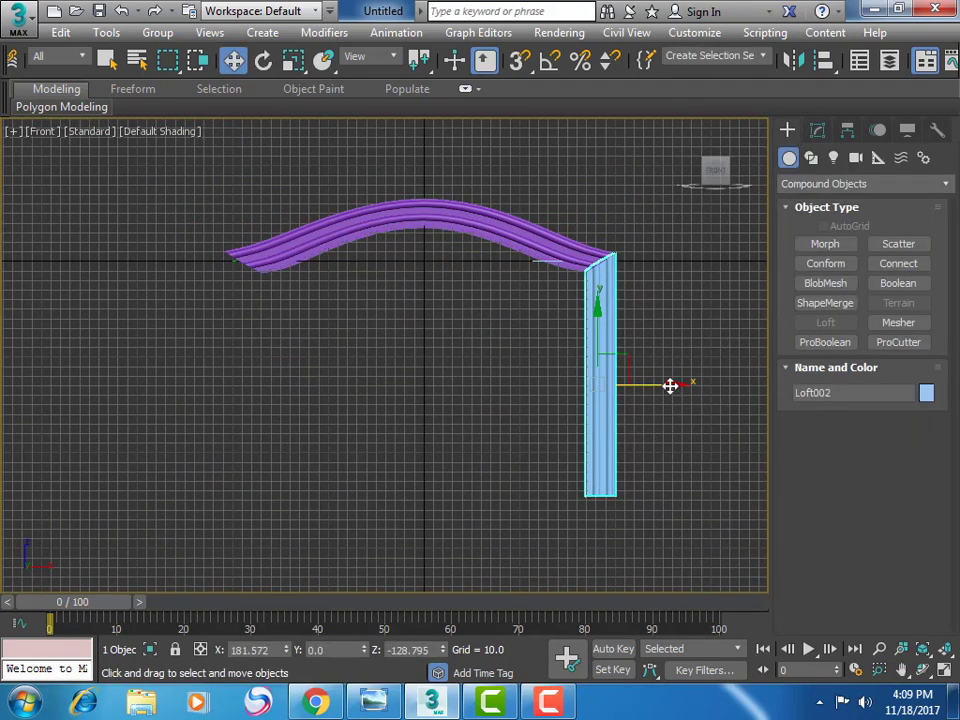
drag(508, 52, 274, 52)
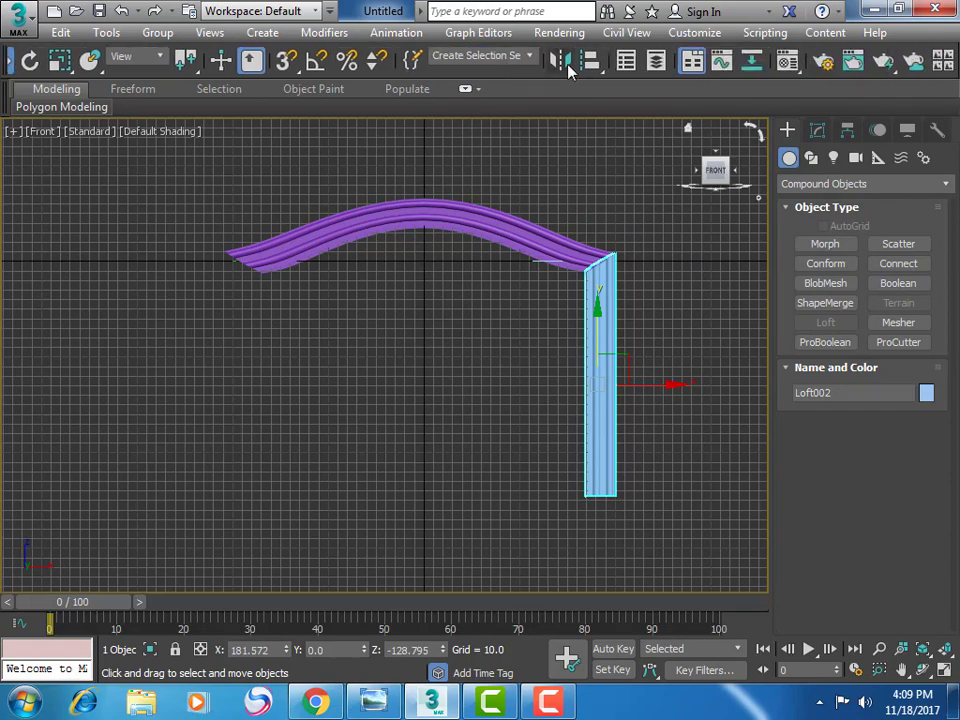
click(563, 62)
drag(450, 177, 716, 179)
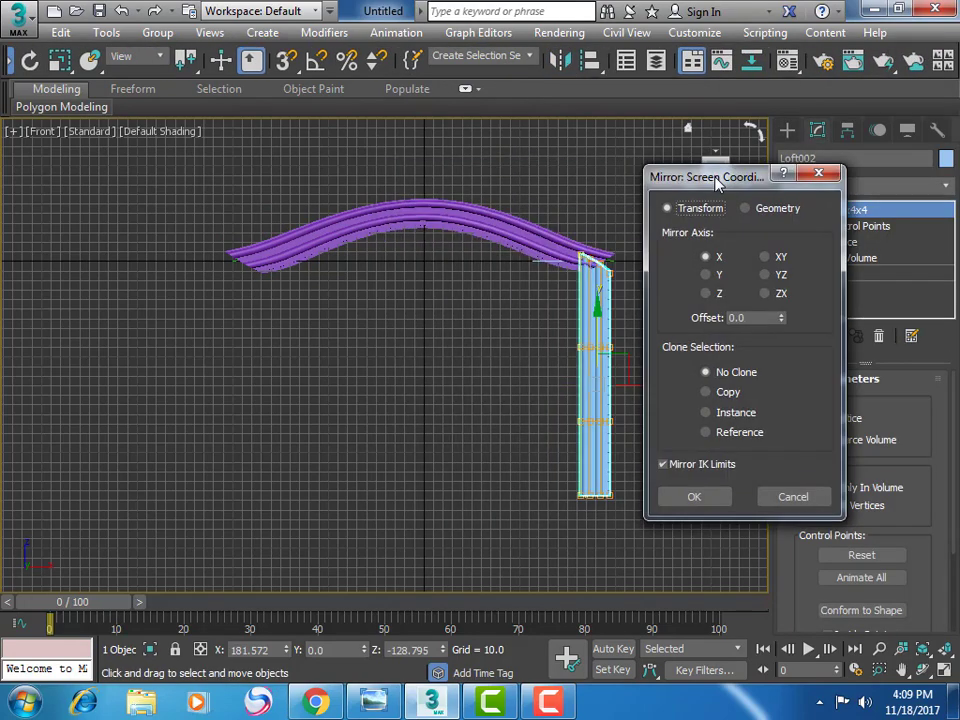
click(706, 392)
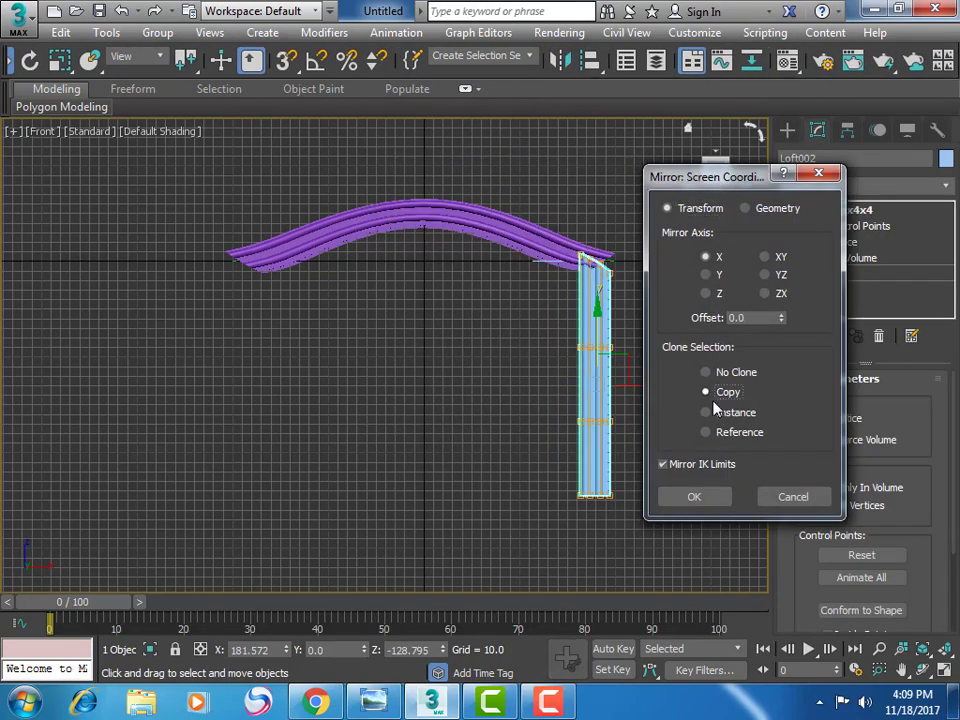
click(696, 496)
drag(662, 388, 310, 387)
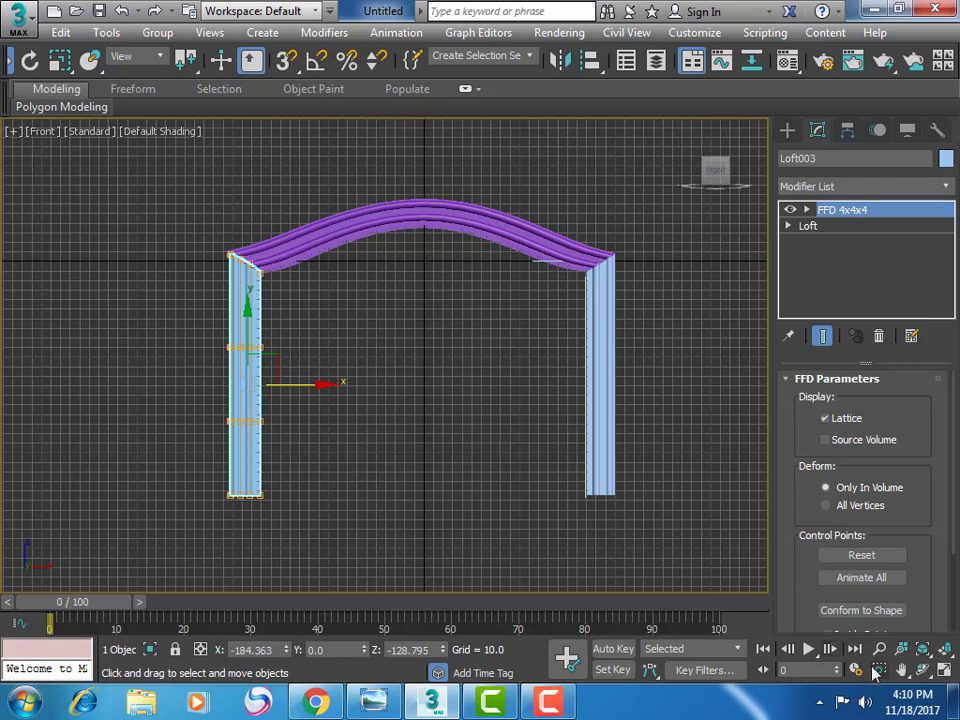
key(ctrl+w)
Position Loft003 at X -186.071, Z -128.795 via Move Type-In, then close the dialog
drag(223, 259, 292, 306)
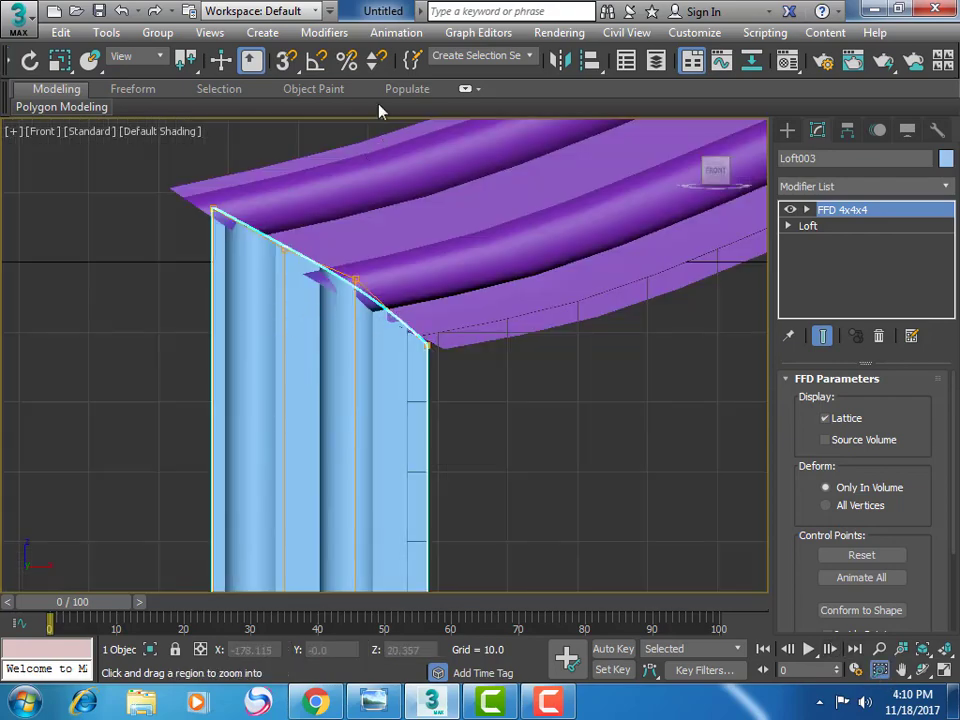
drag(471, 64, 593, 66)
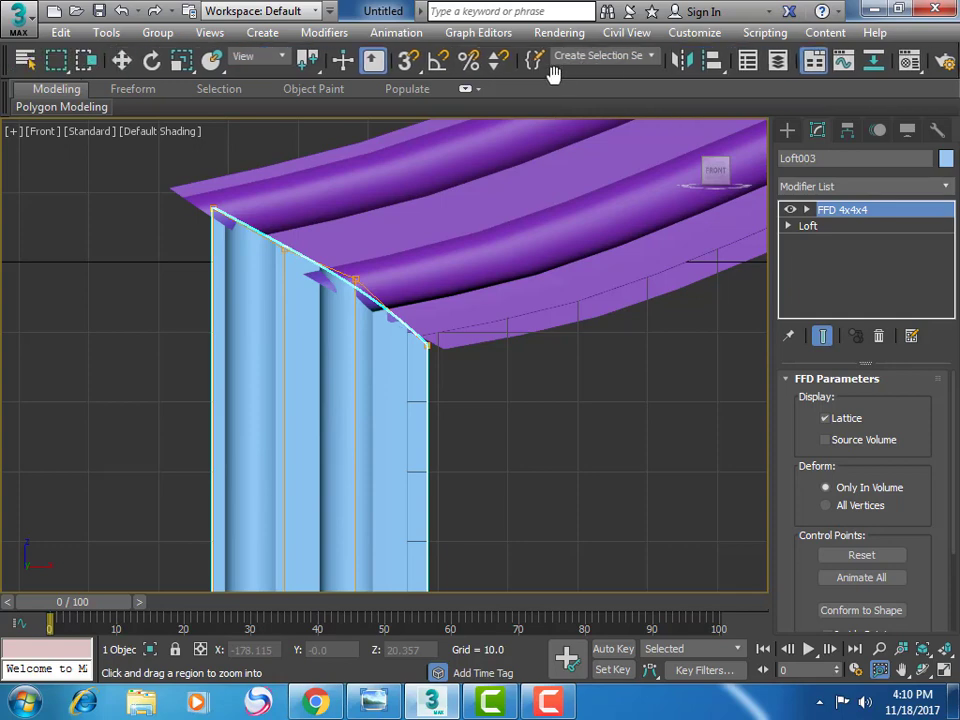
click(121, 61)
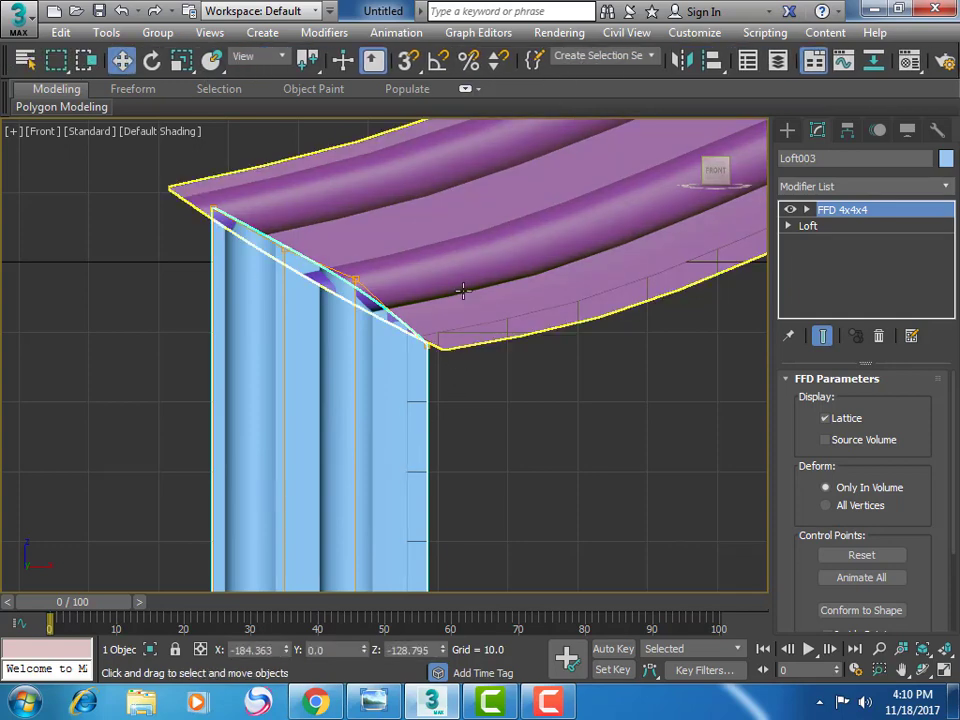
click(901, 669)
drag(393, 374, 483, 447)
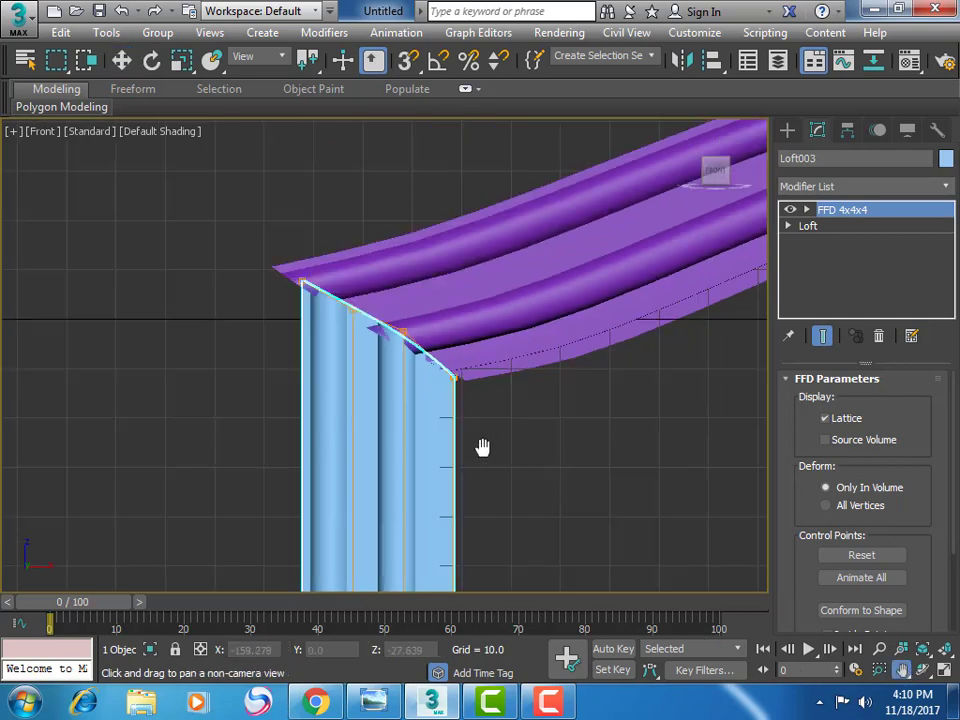
drag(369, 347, 285, 251)
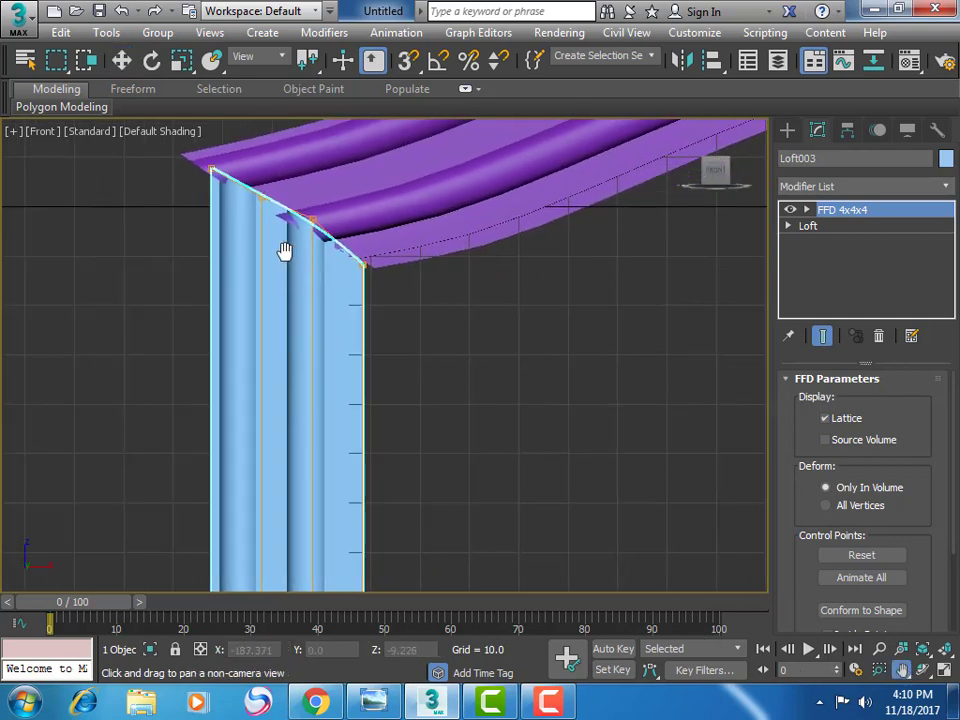
click(121, 60)
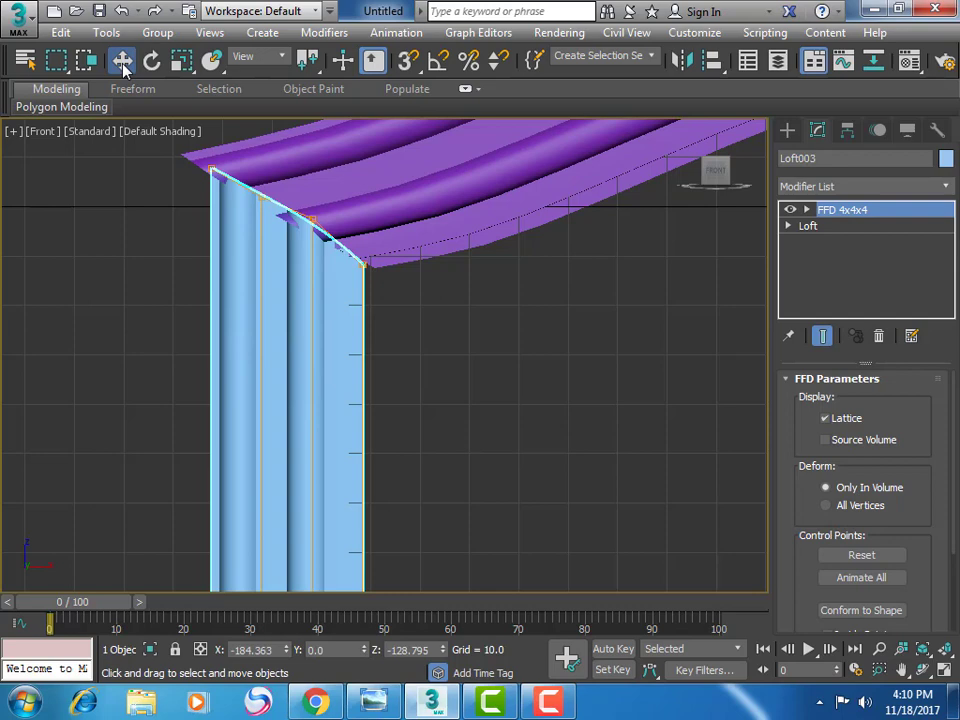
right_click(123, 62)
mouse_move(683, 213)
mouse_down()
mouse_move(691, 241)
mouse_move(691, 222)
mouse_up()
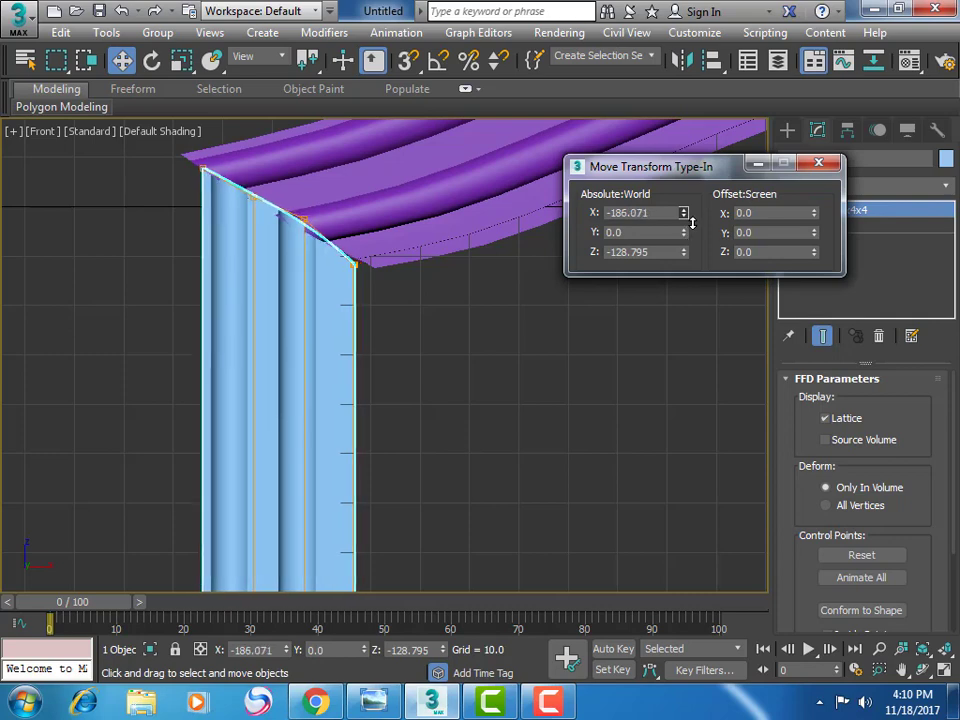
click(818, 163)
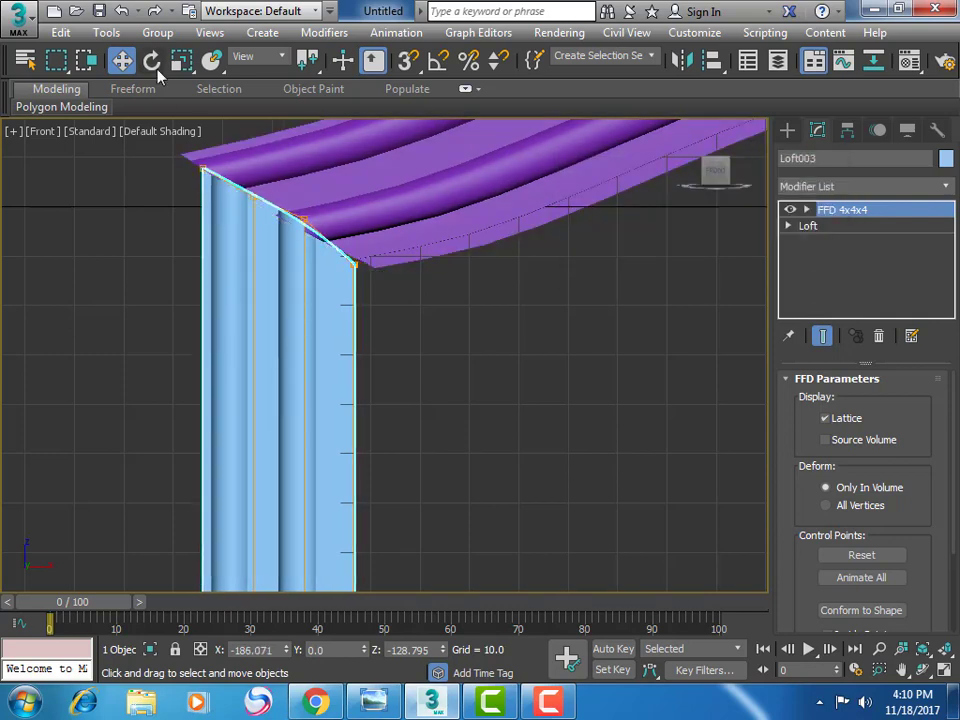
In Loft001's Control Points, shift the upper-left lattice points slightly down and right
click(472, 210)
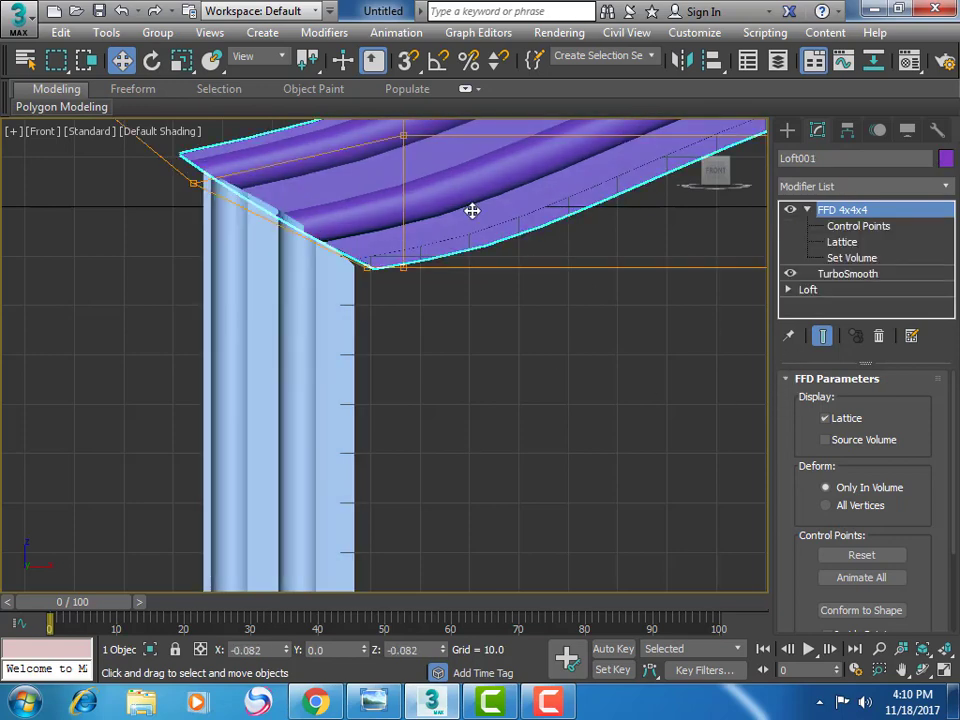
click(857, 227)
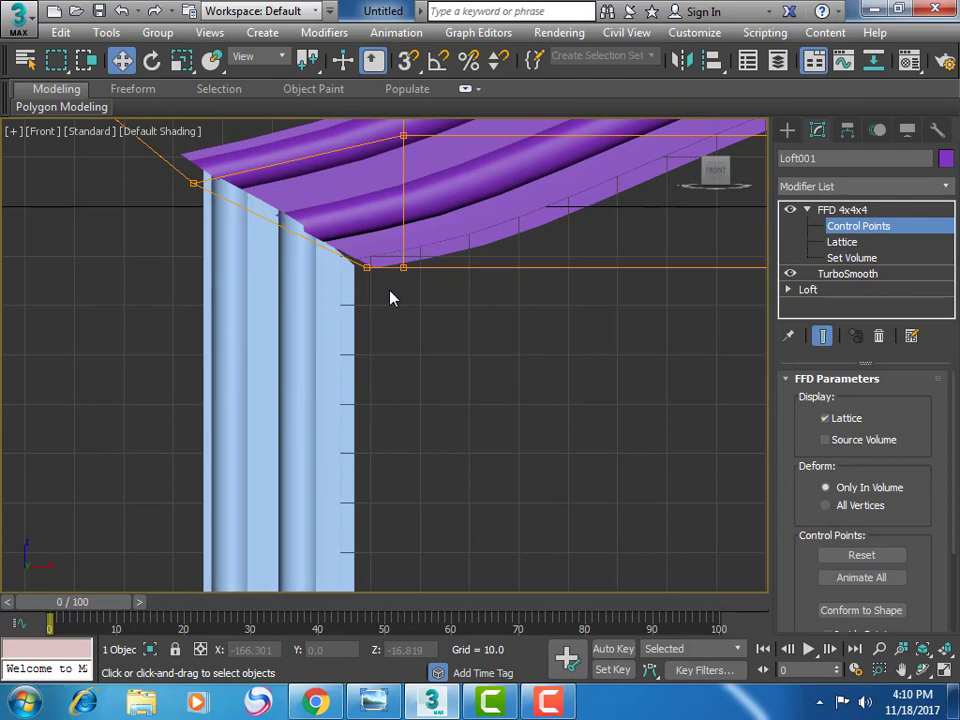
scroll(390, 298, down, 2)
scroll(390, 298, down, 1)
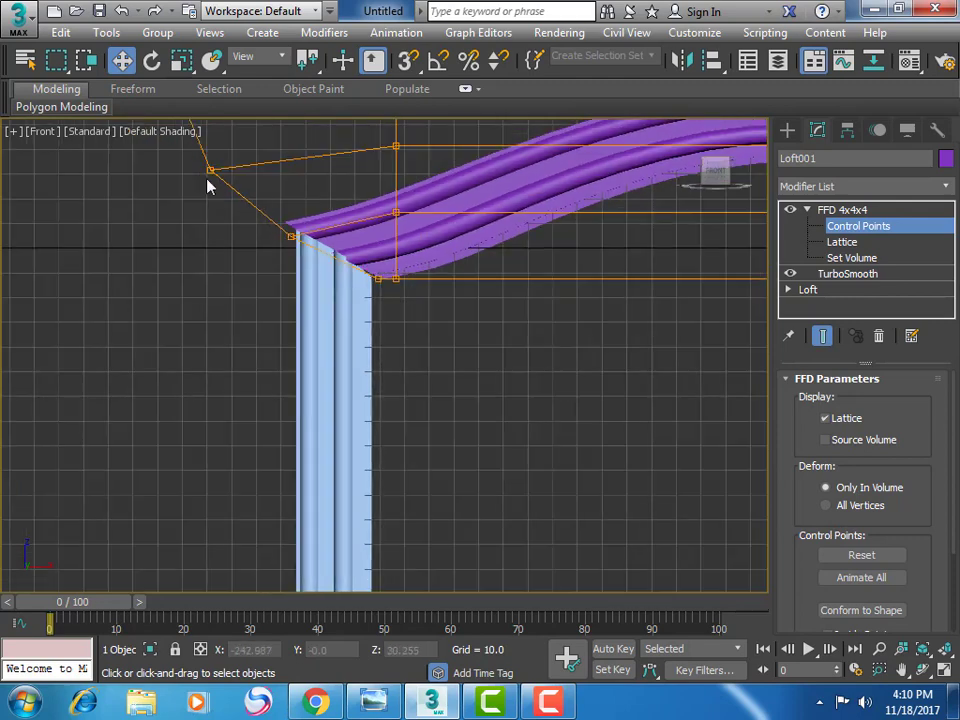
drag(200, 140, 298, 260)
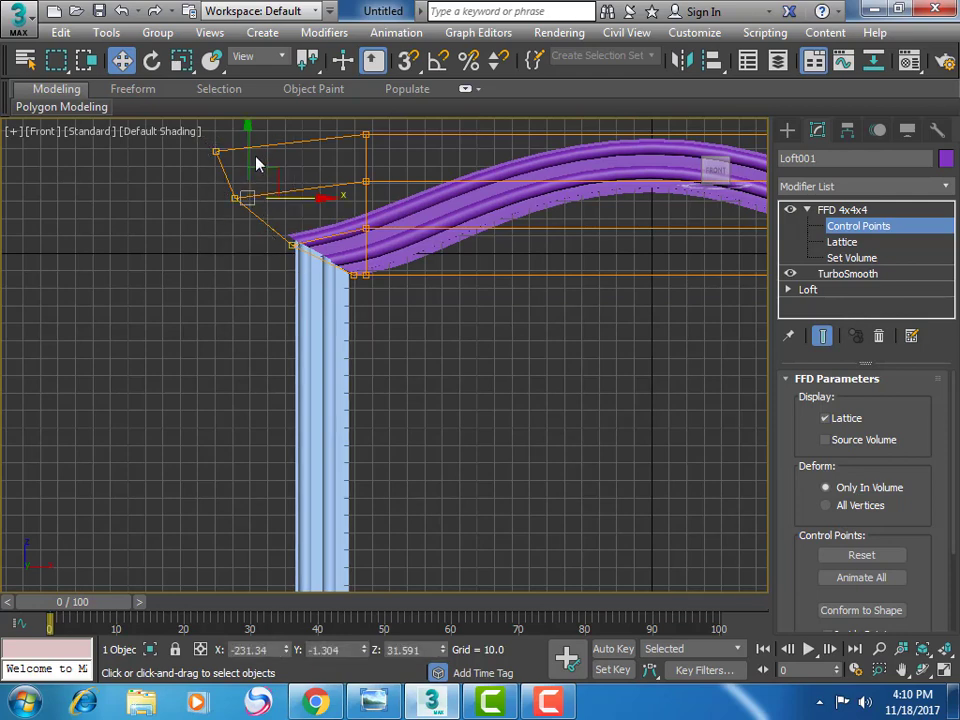
drag(248, 156, 254, 162)
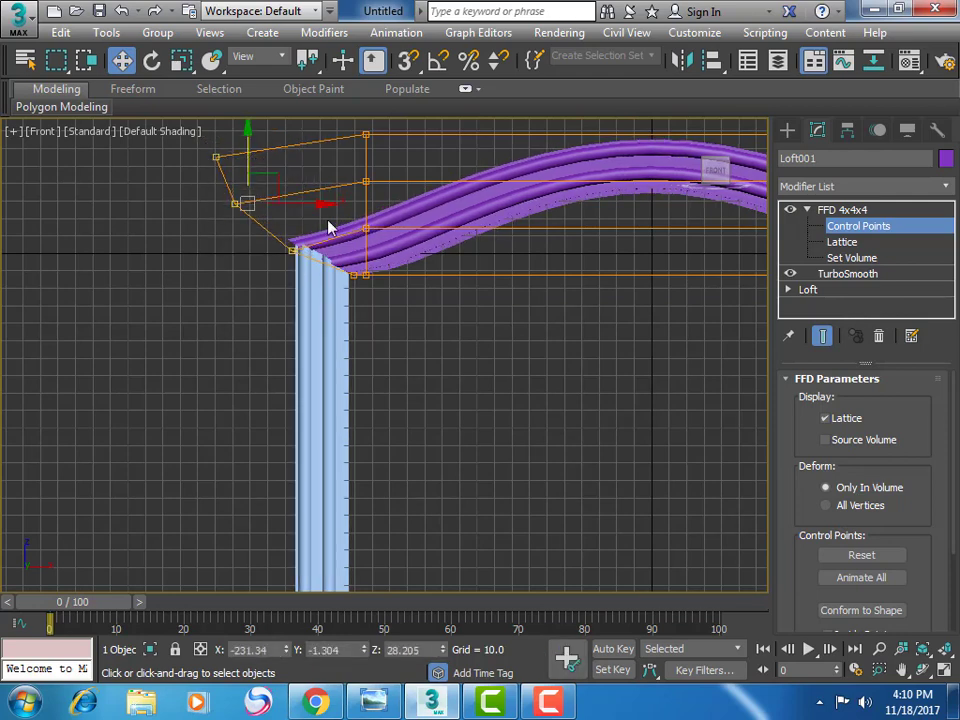
drag(317, 204, 326, 204)
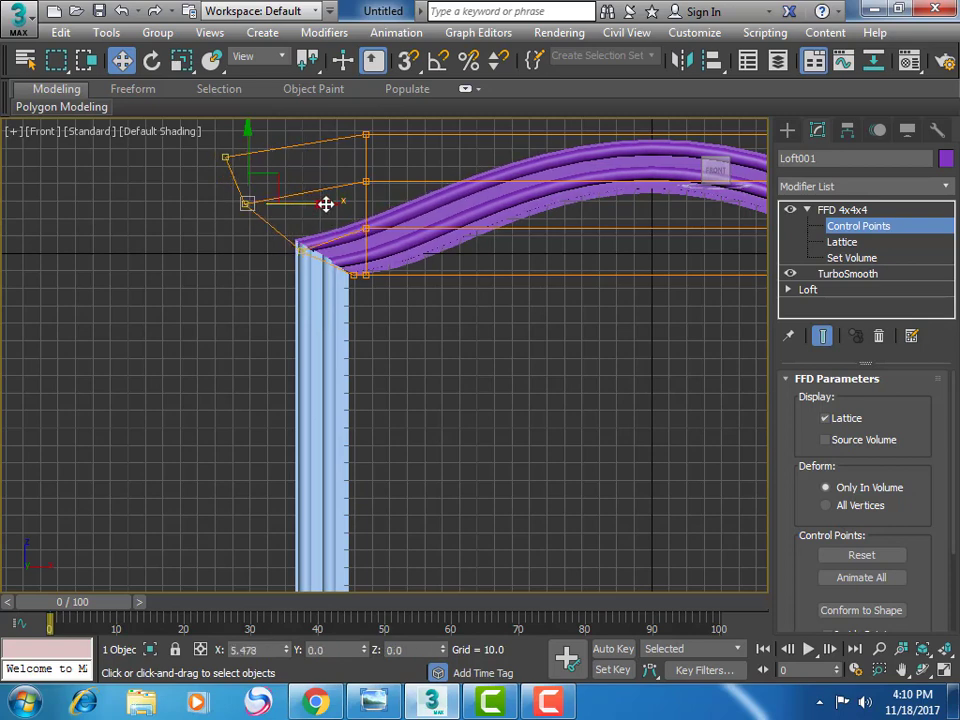
click(439, 343)
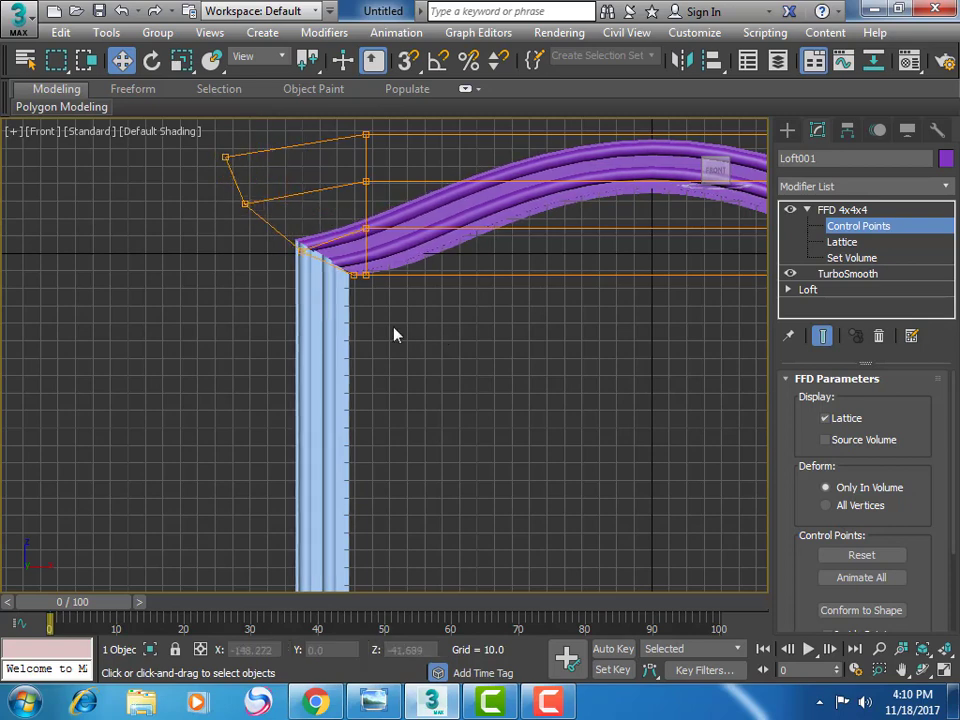
Raise the lattice points at the moulding's left end slightly and shift them left
scroll(394, 335, up, 2)
scroll(394, 335, up, 2)
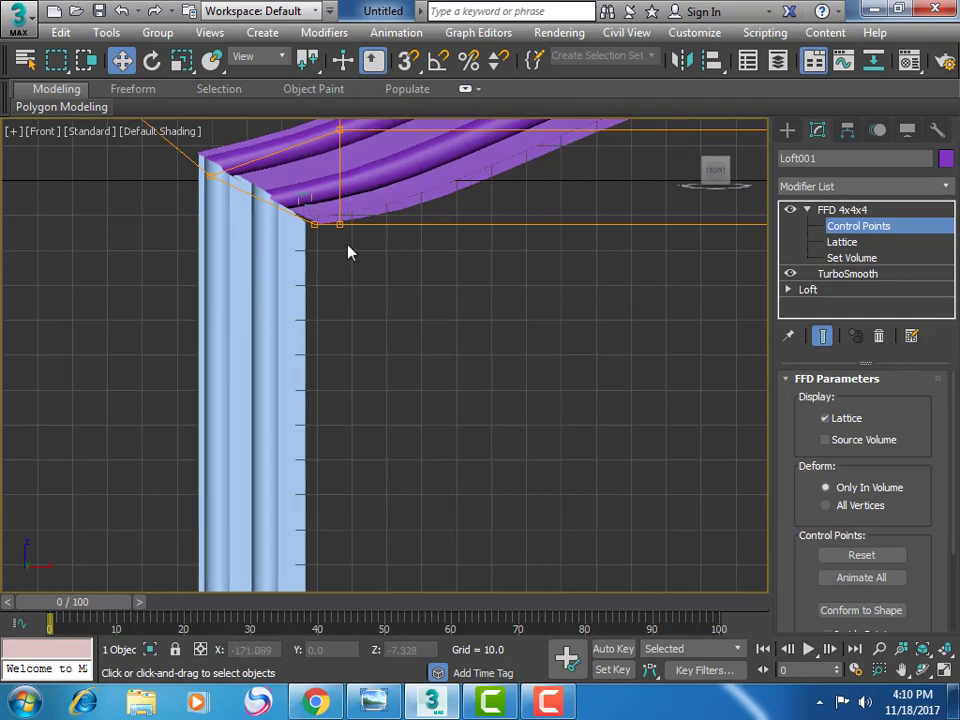
drag(302, 204, 350, 253)
drag(327, 181, 321, 167)
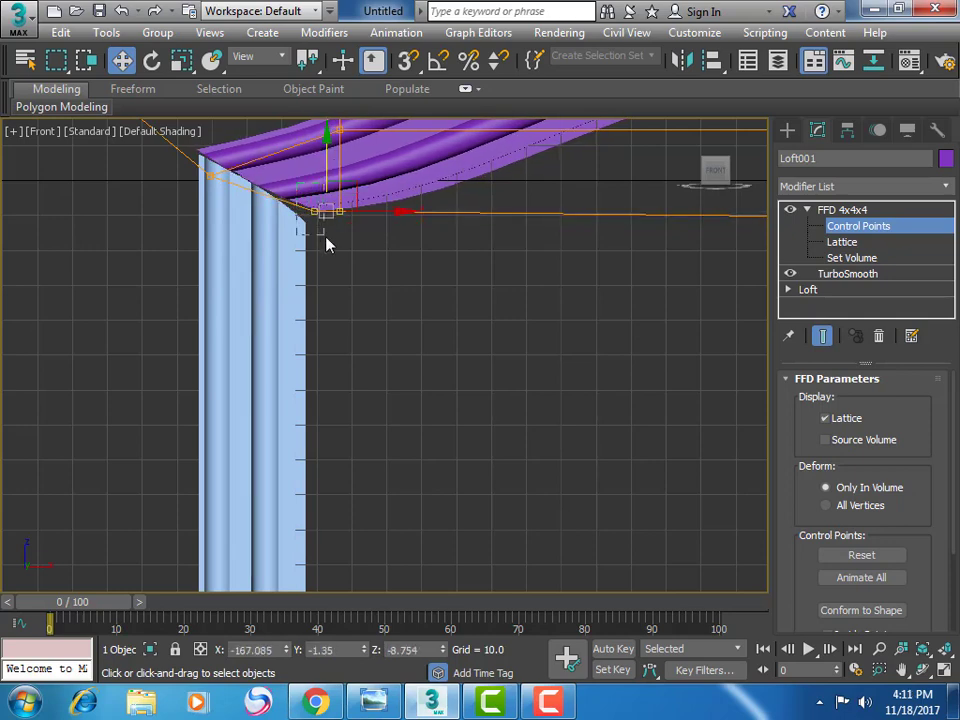
mouse_move(381, 214)
mouse_down()
mouse_move(367, 220)
mouse_move(375, 242)
mouse_up()
click(349, 266)
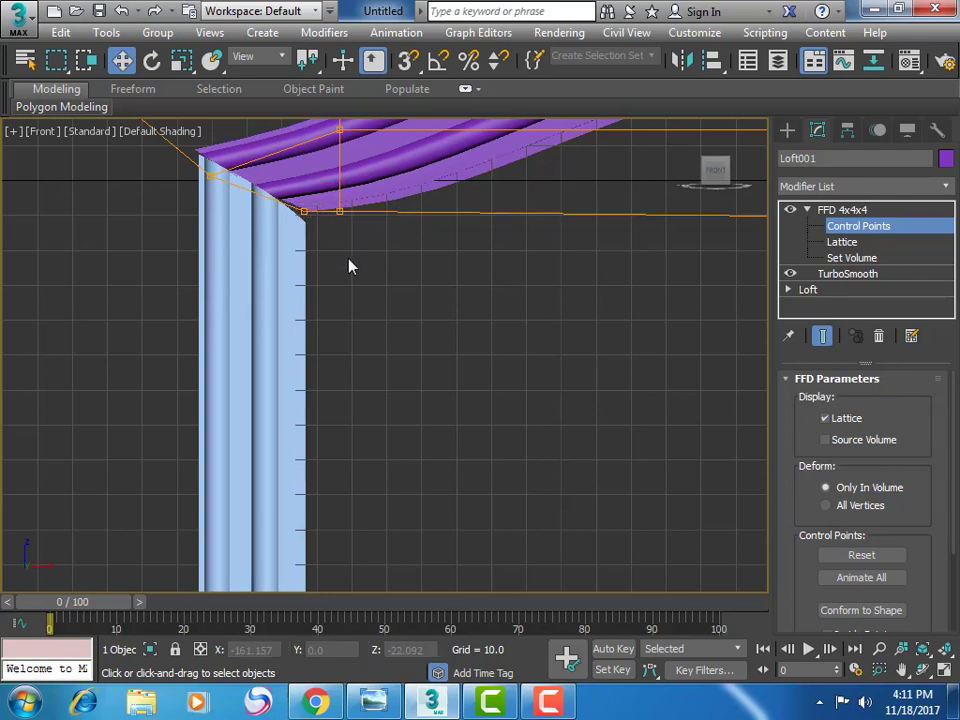
click(304, 212)
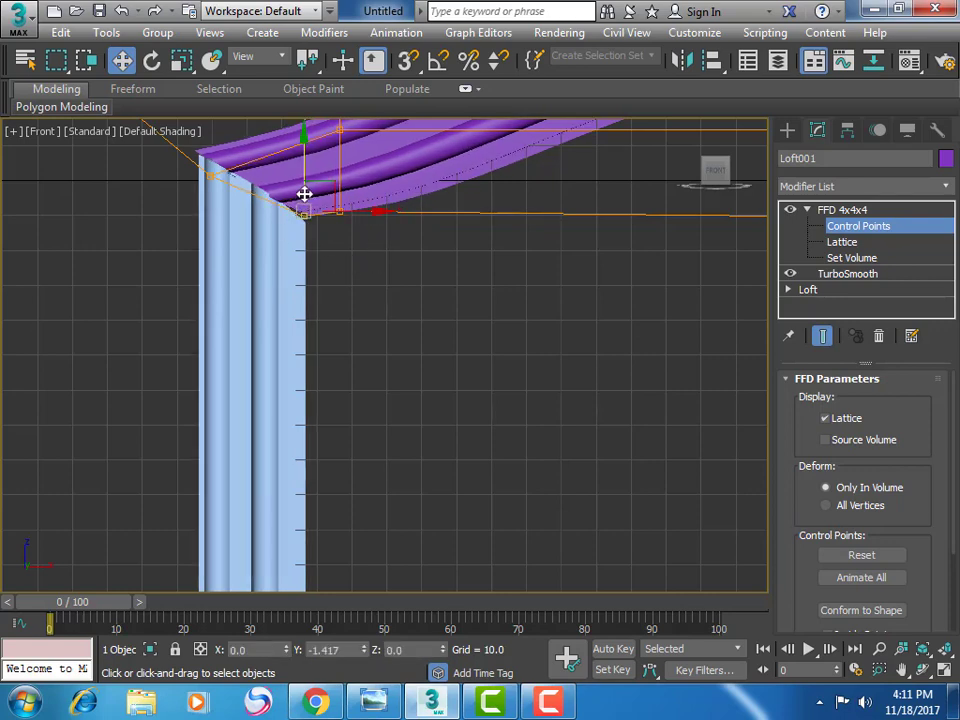
click(371, 270)
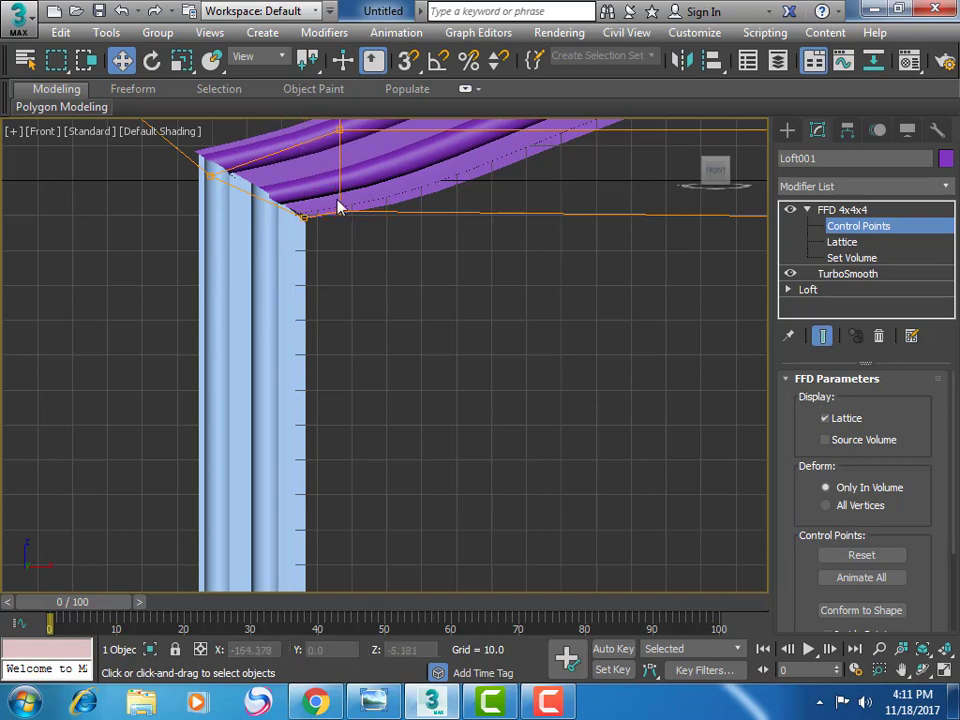
Lower the end and corner lattice points so the moulding's left end rests on the column
click(340, 212)
drag(341, 180, 338, 190)
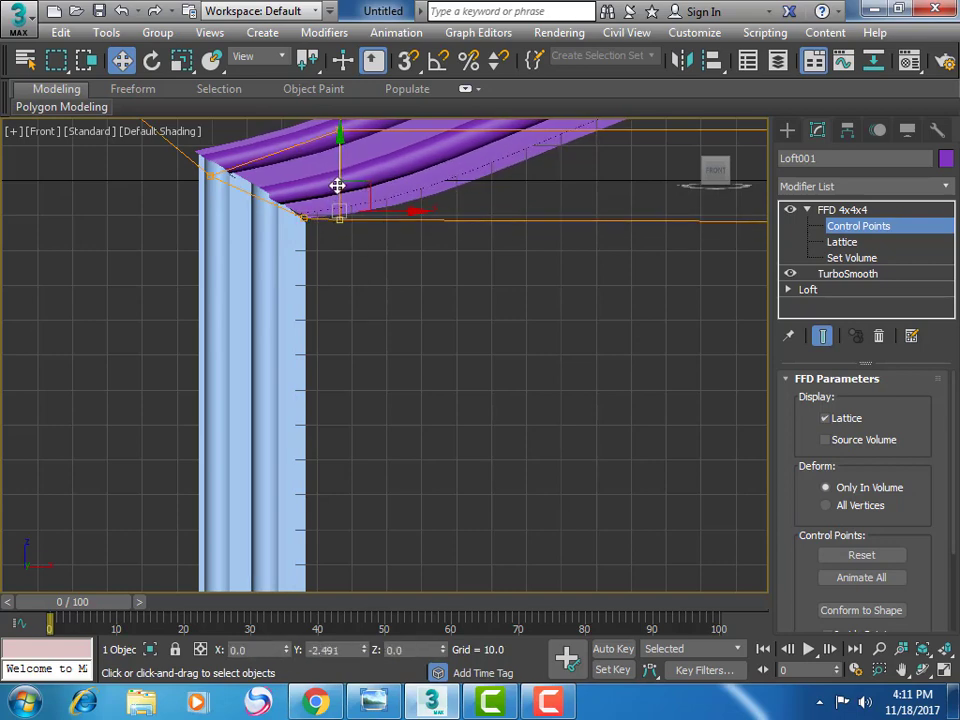
drag(338, 190, 339, 196)
click(352, 259)
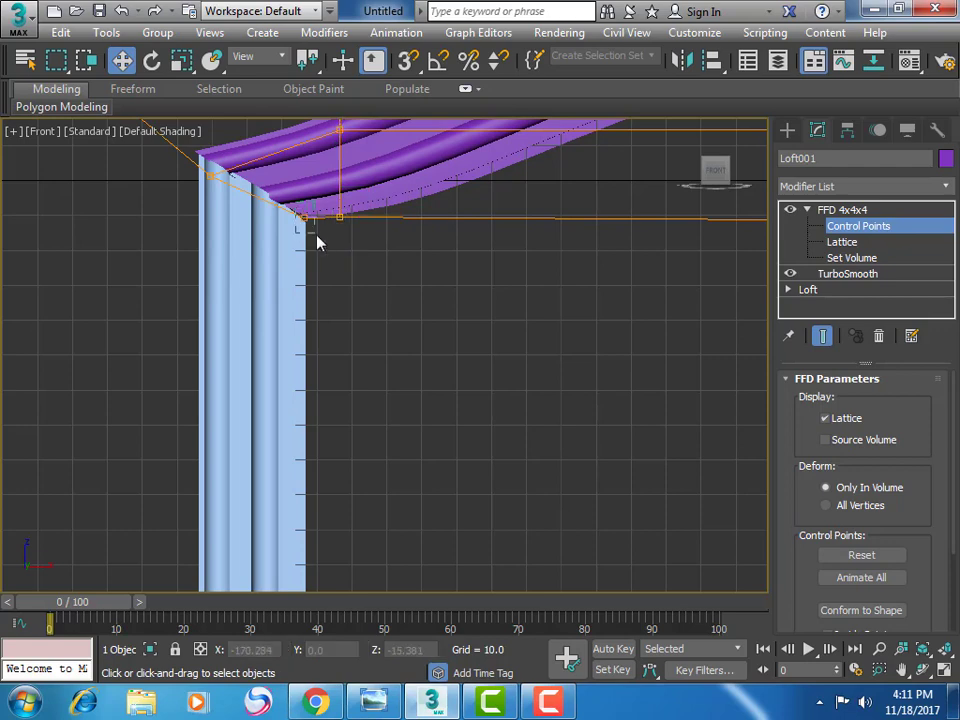
drag(318, 243, 292, 205)
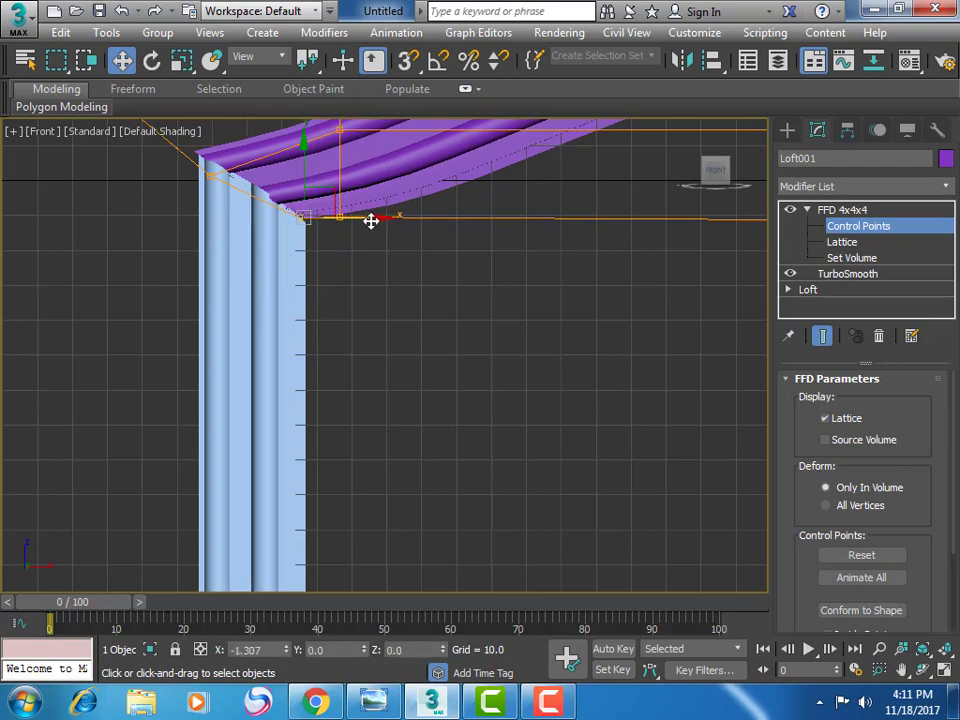
drag(304, 174, 312, 178)
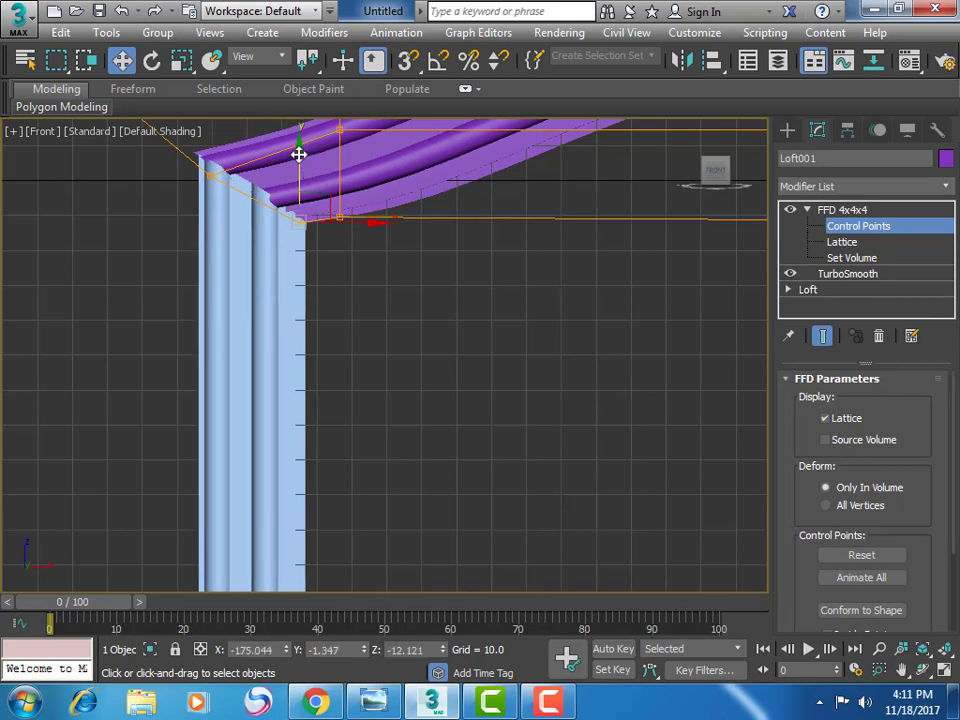
drag(298, 154, 302, 153)
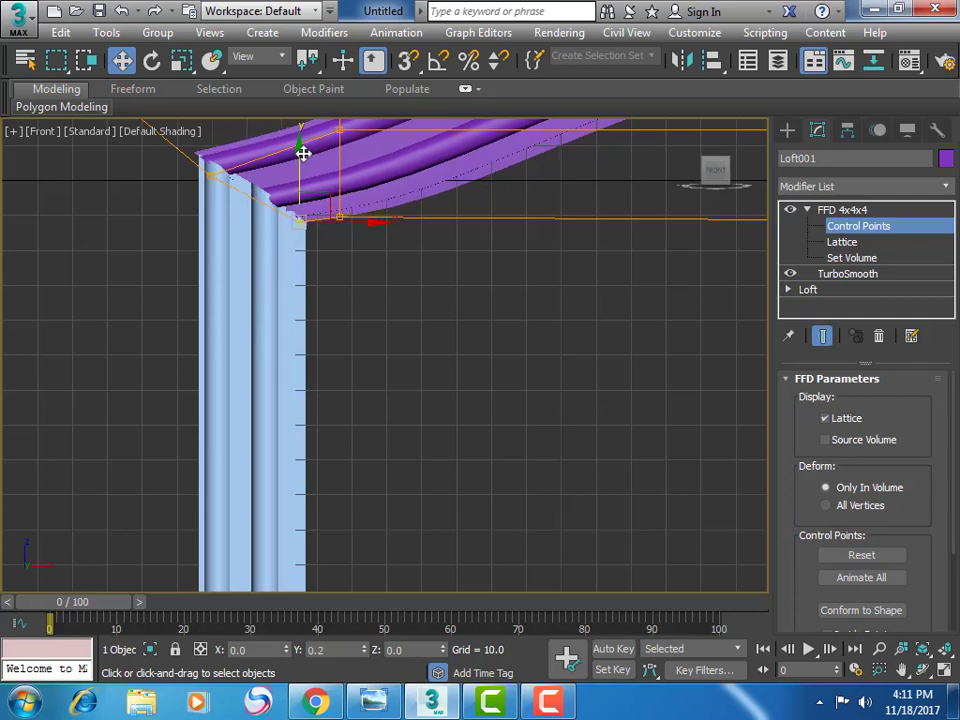
click(384, 328)
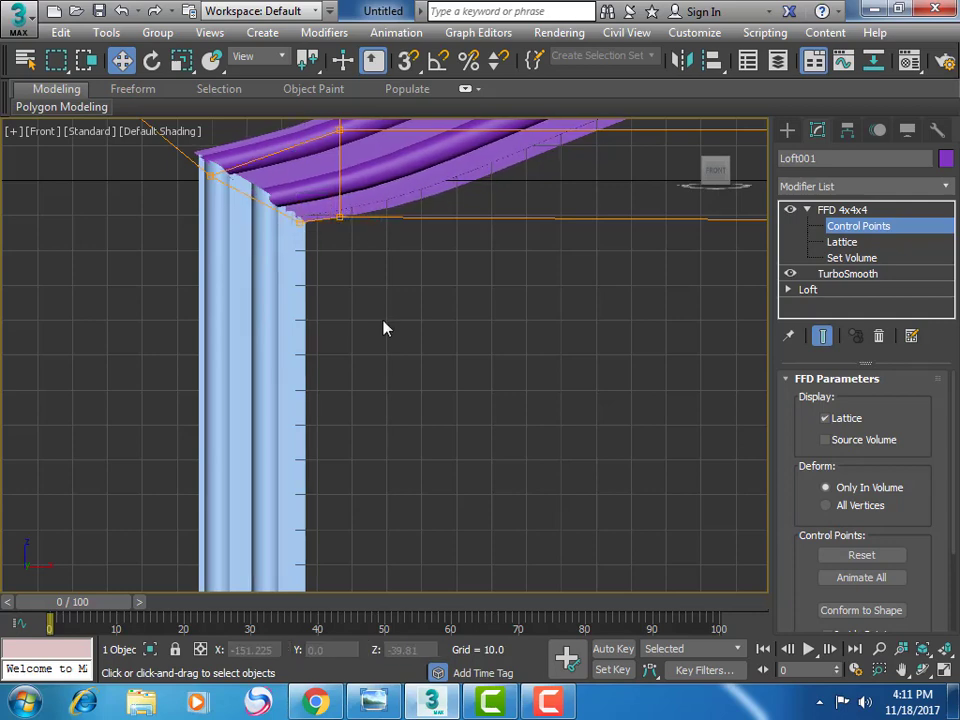
key(ctrl+p)
Frame the arch and both columns, choose Standard Primitives, and bring up the bed reference render
drag(318, 239, 675, 509)
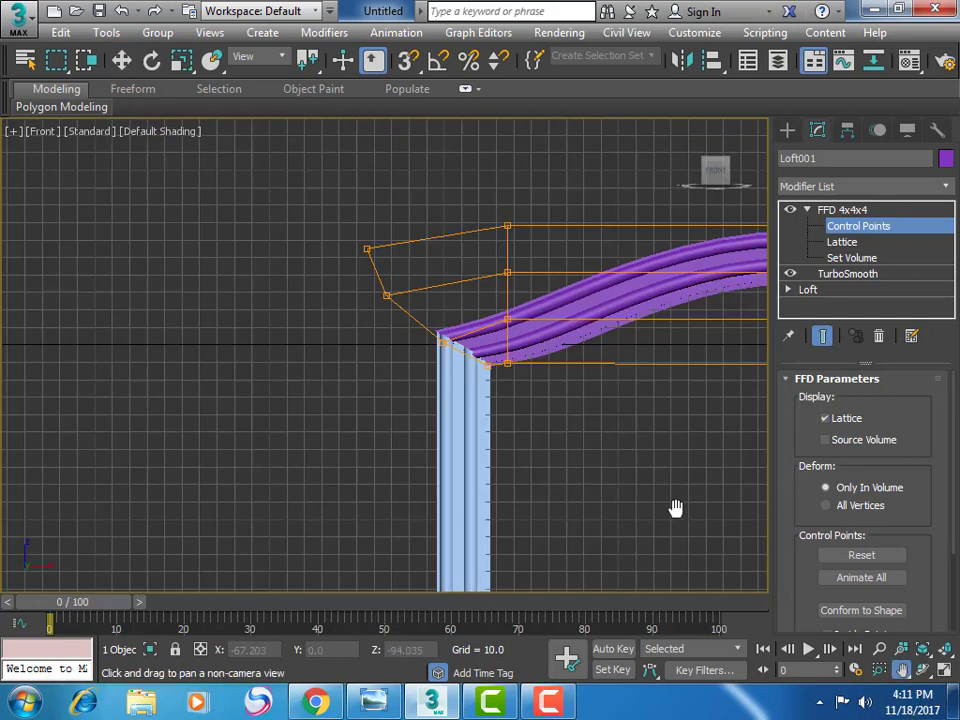
drag(411, 363, 204, 296)
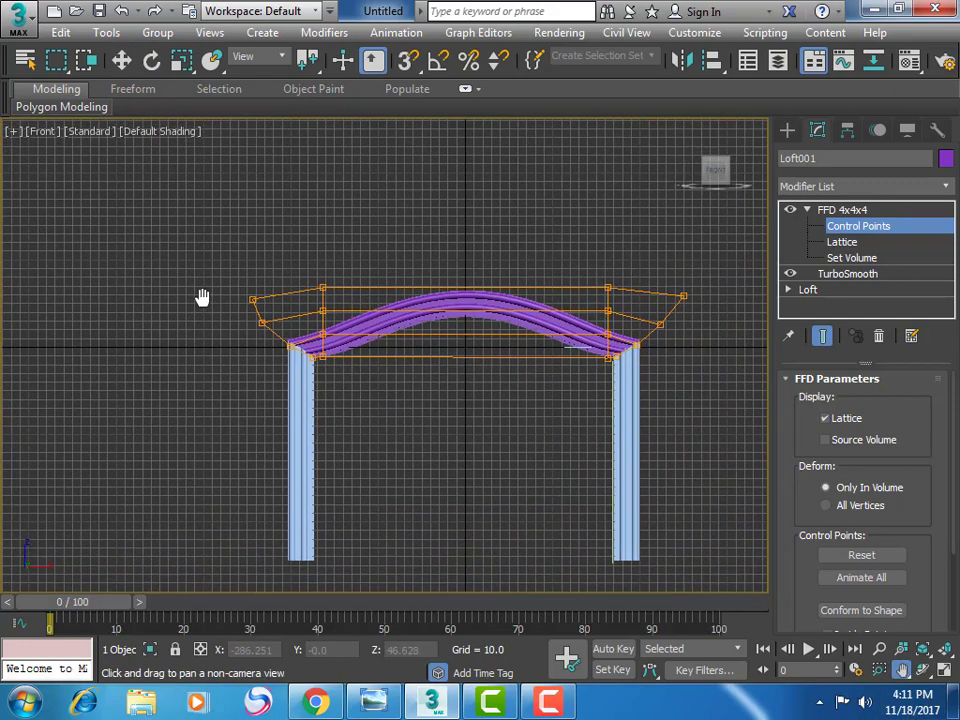
click(787, 131)
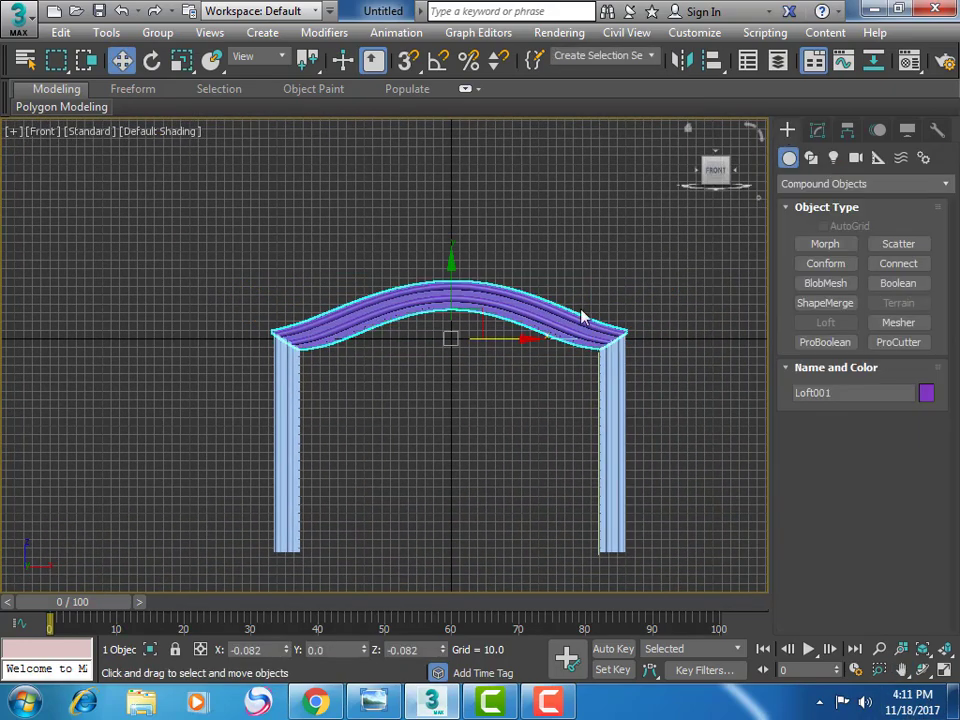
click(902, 670)
drag(495, 497, 420, 401)
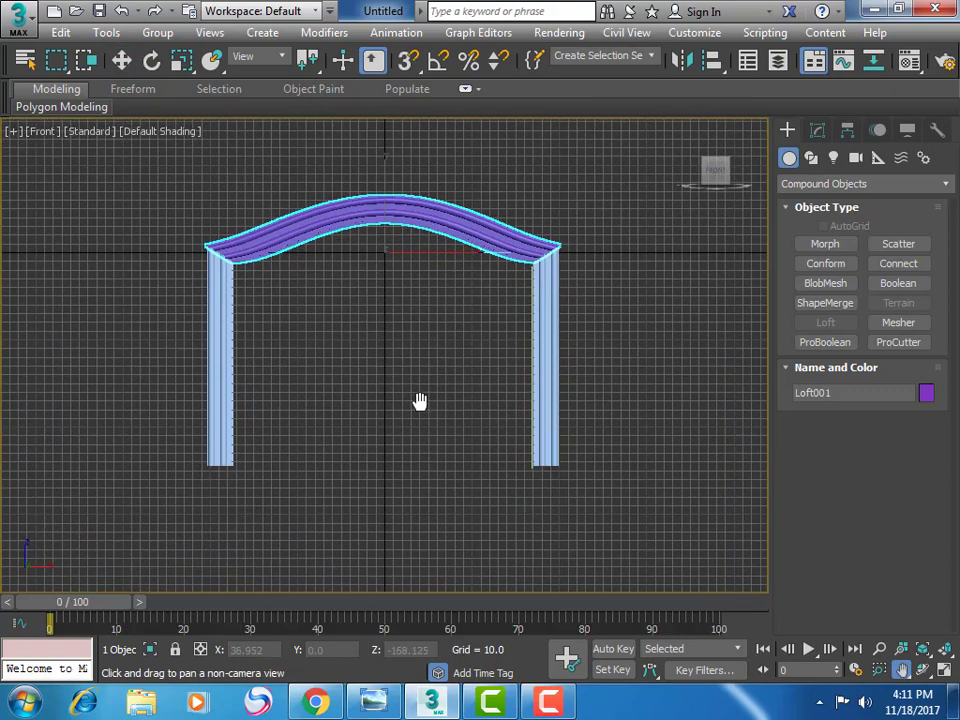
click(830, 184)
click(821, 204)
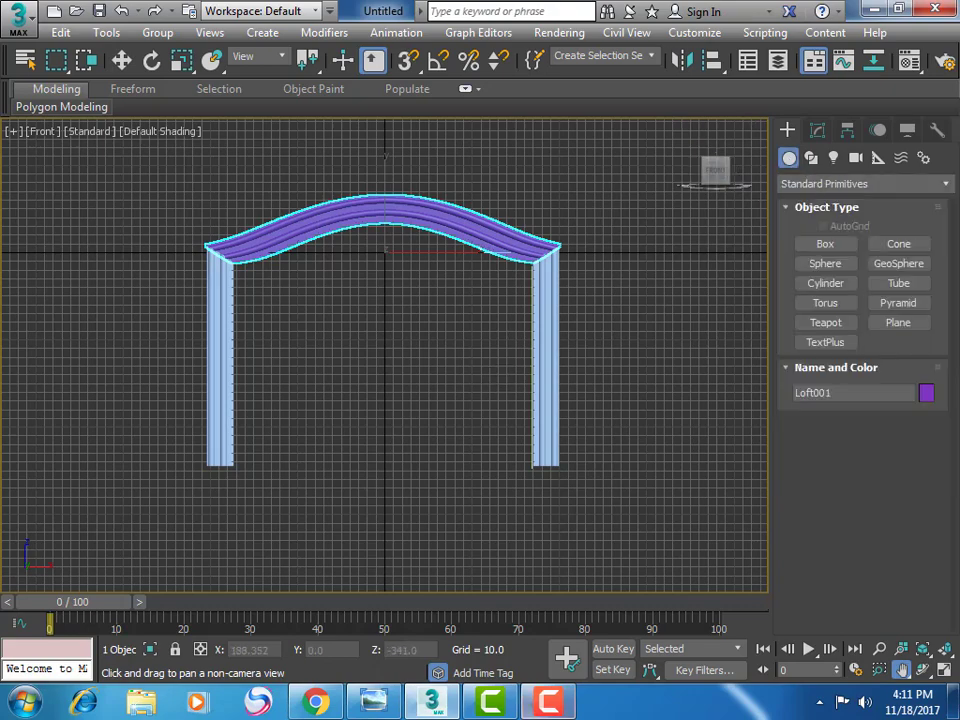
click(373, 703)
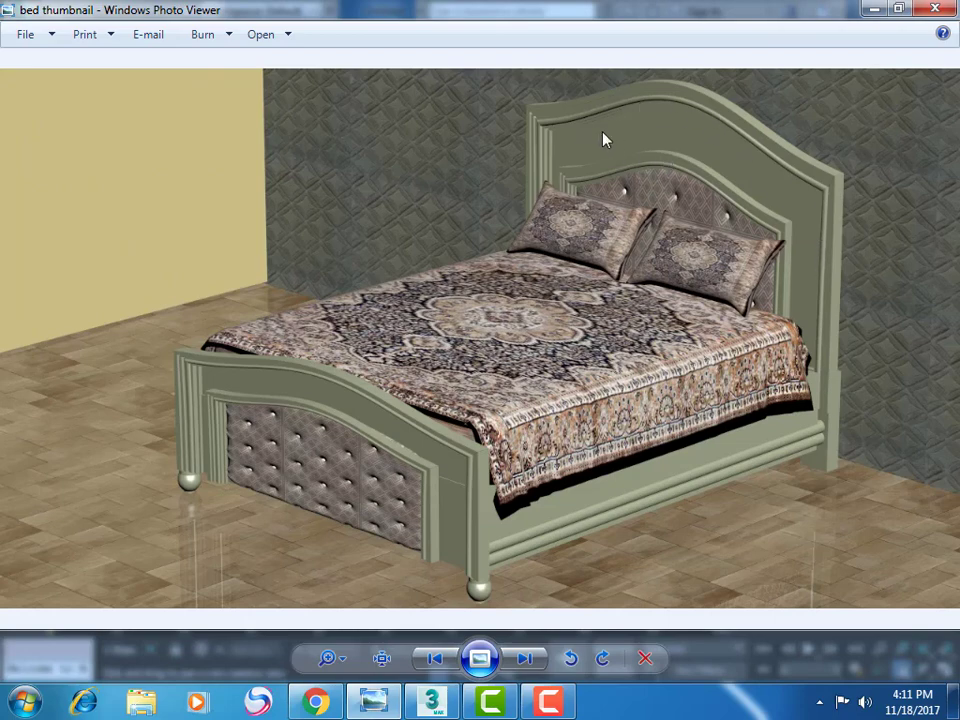
click(373, 703)
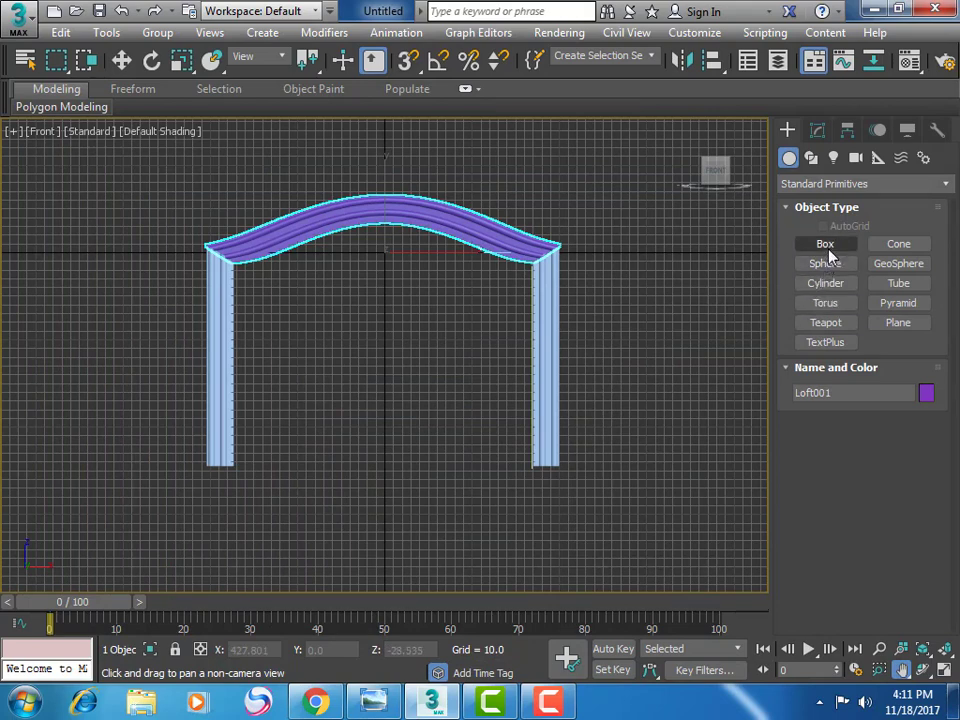
Draw a Line from the left column's base up and along the arch's underside
click(811, 158)
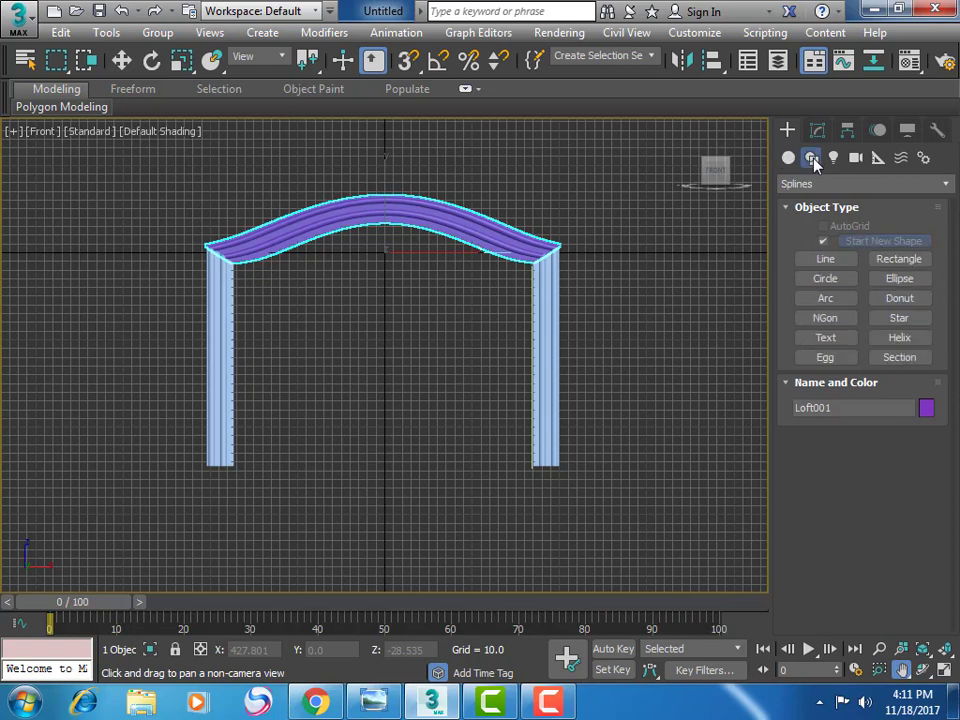
click(825, 259)
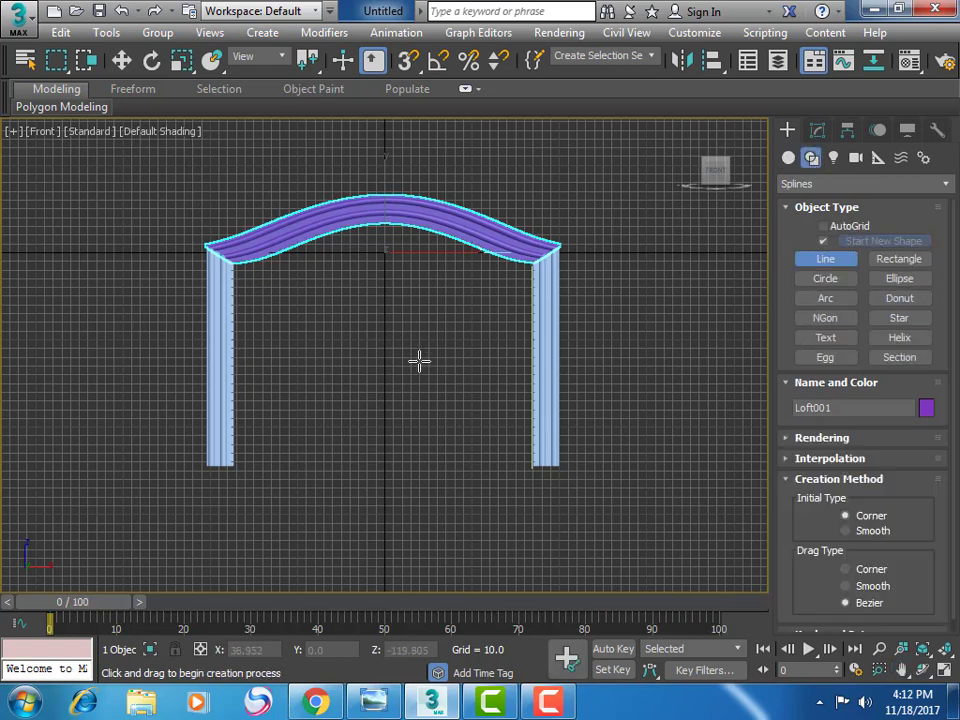
click(221, 461)
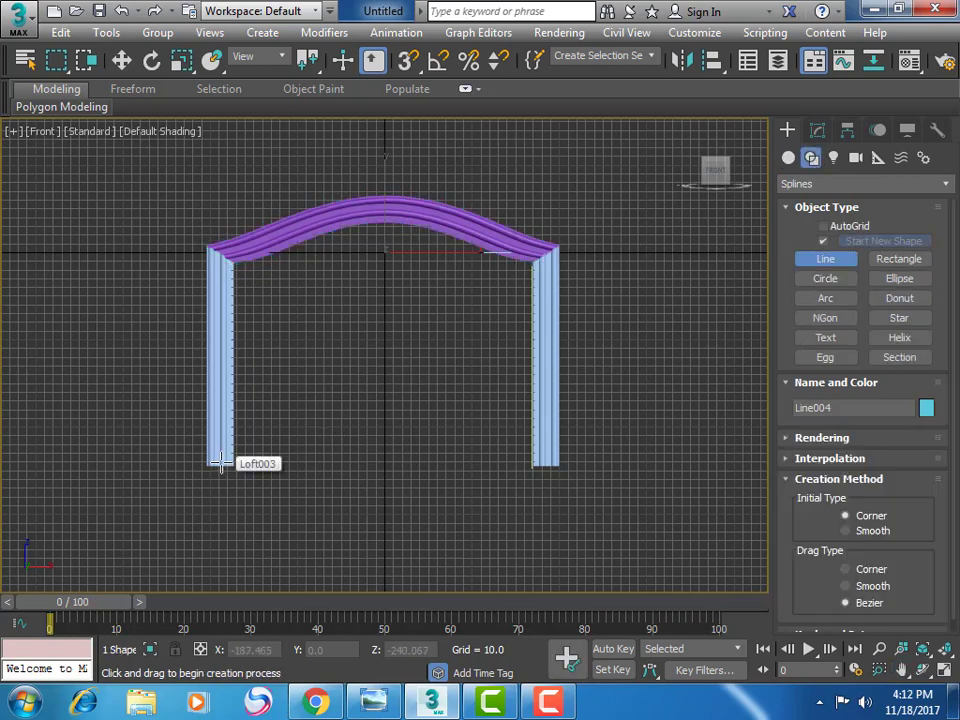
click(228, 260)
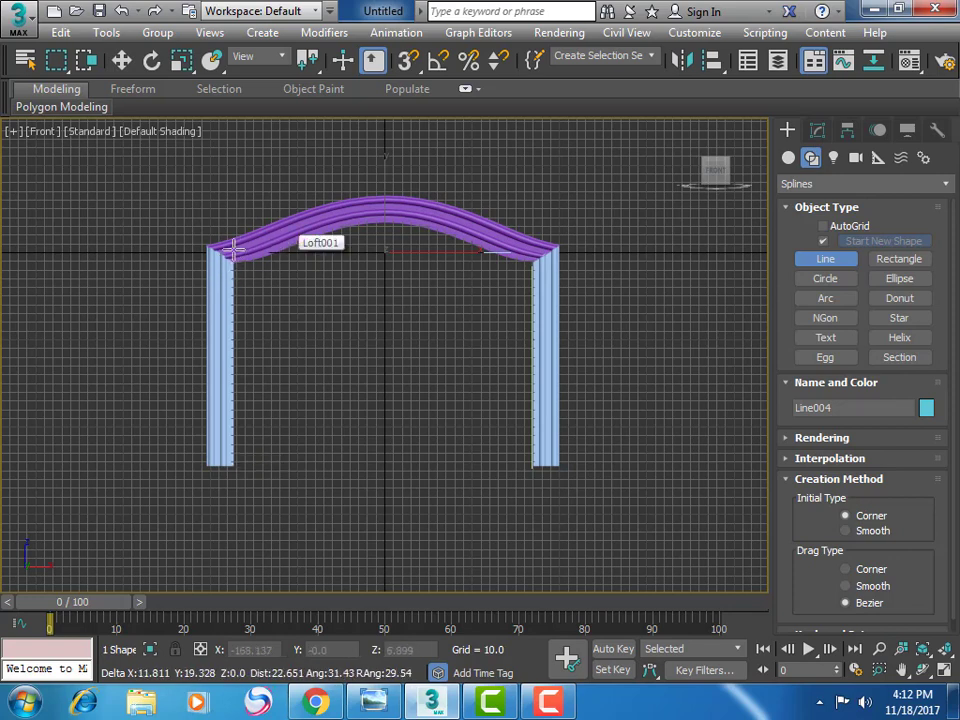
click(248, 244)
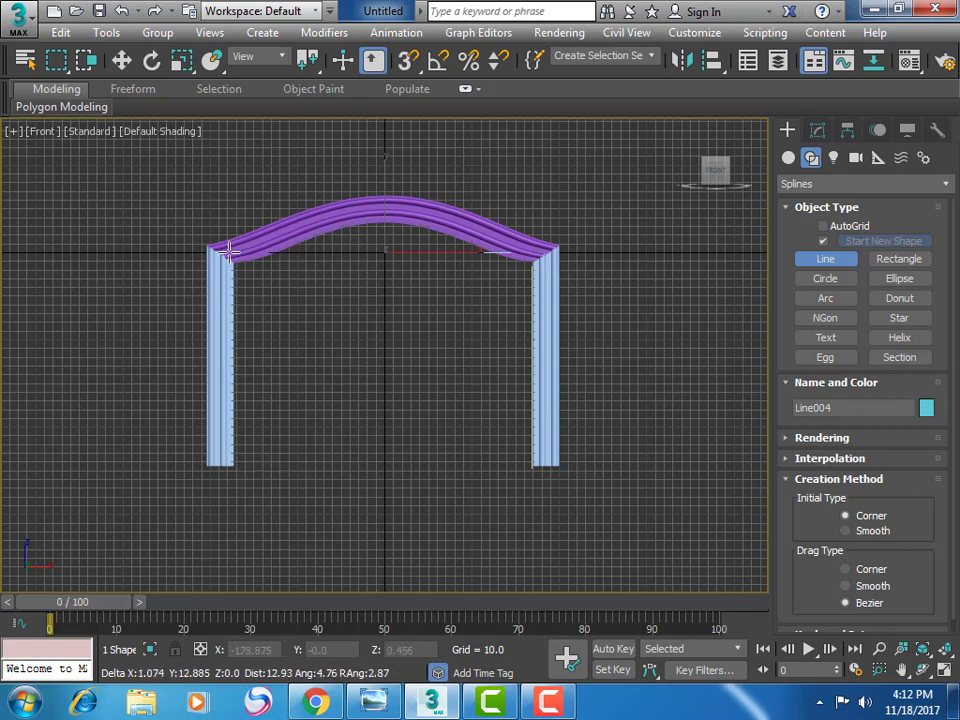
click(341, 213)
click(397, 211)
click(456, 218)
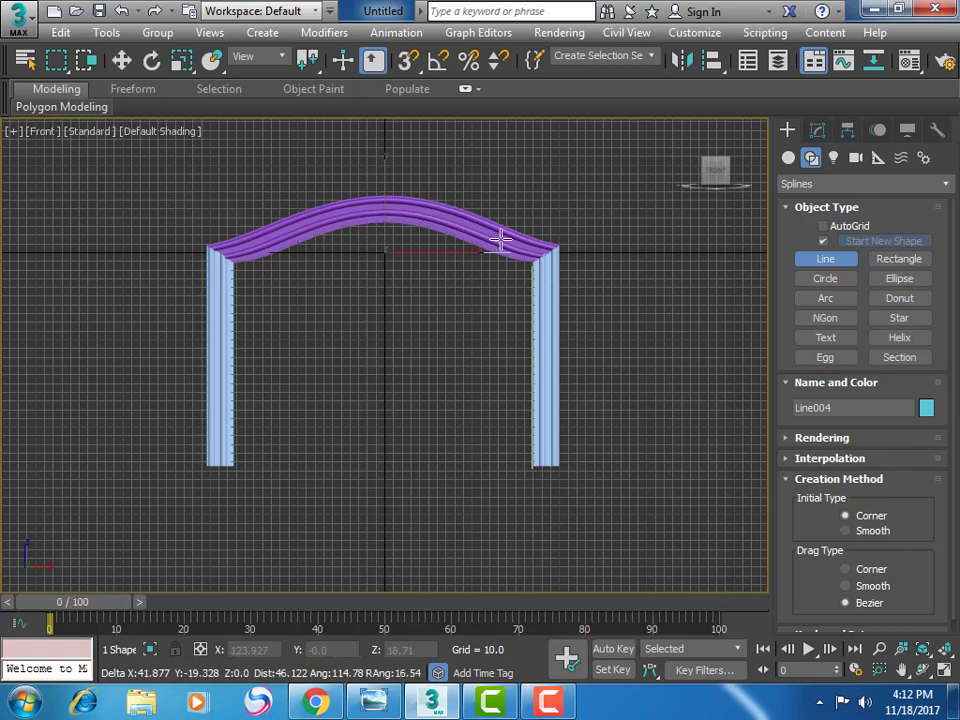
click(524, 245)
Continue the line down the right column to its base and close the spline at the start
click(548, 256)
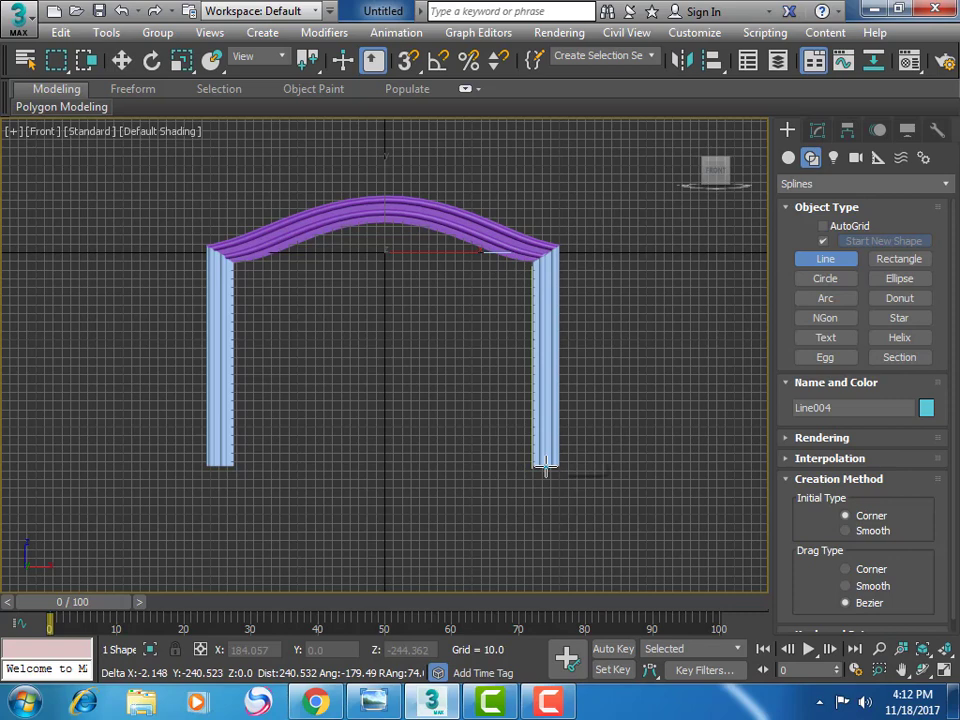
click(545, 467)
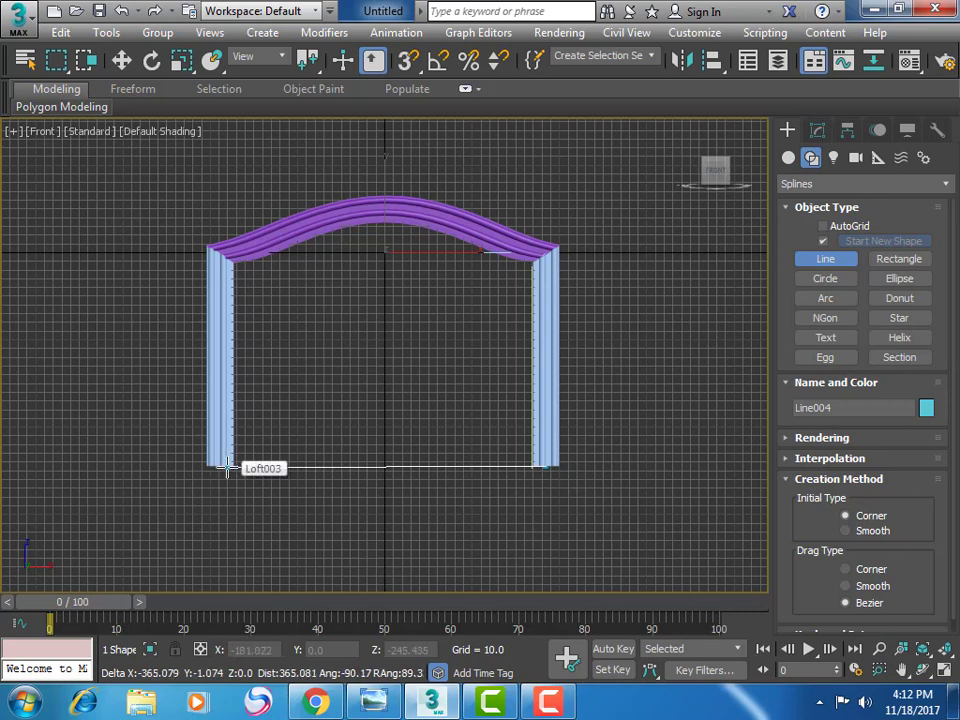
click(226, 466)
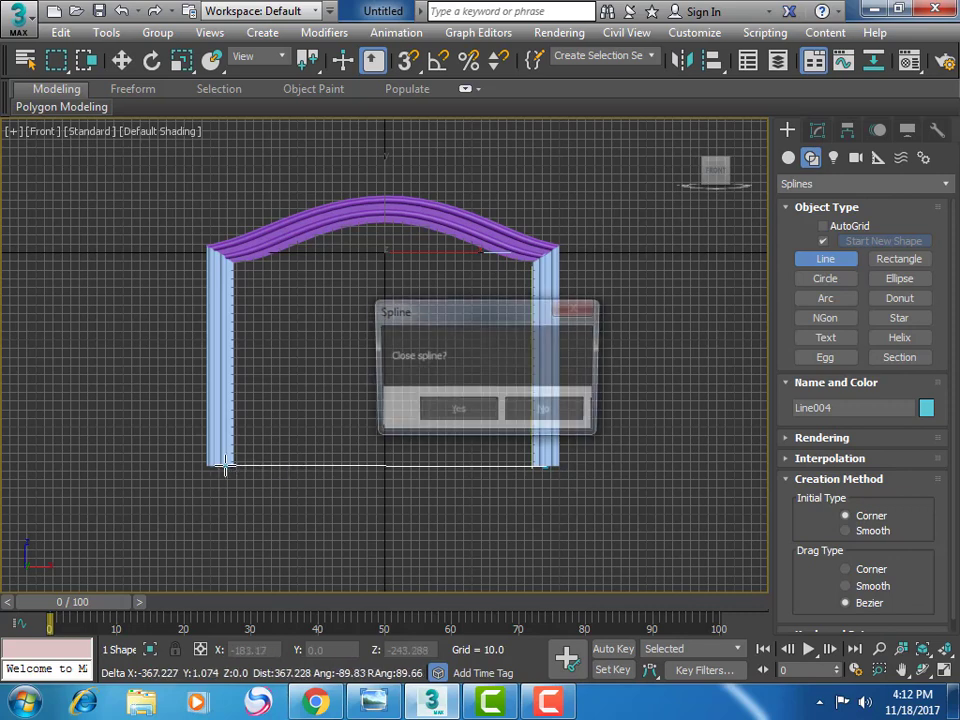
click(443, 418)
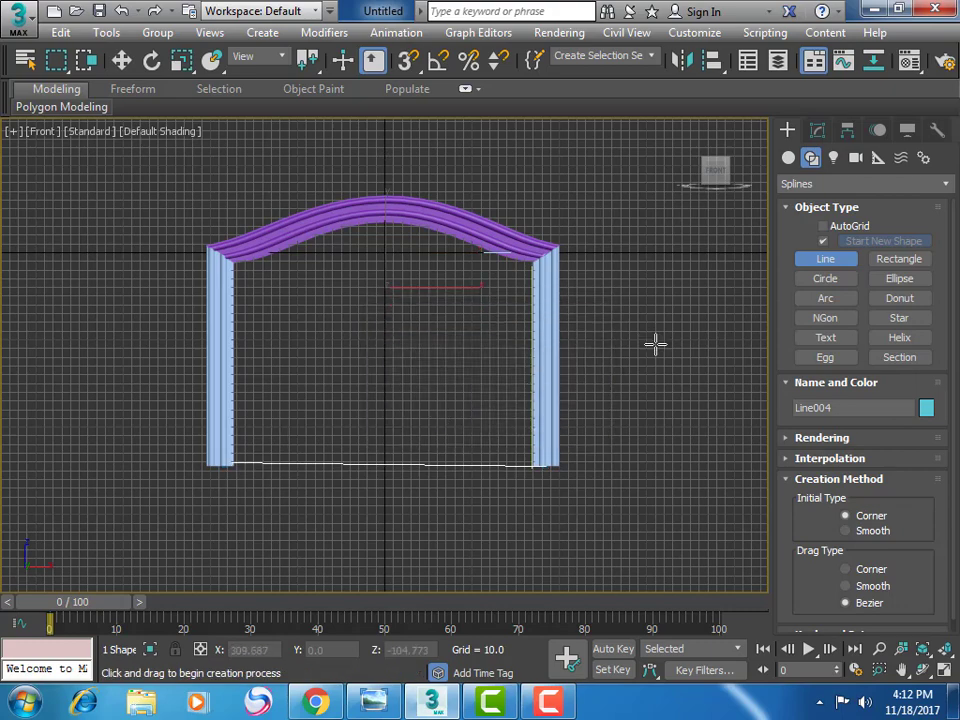
click(817, 130)
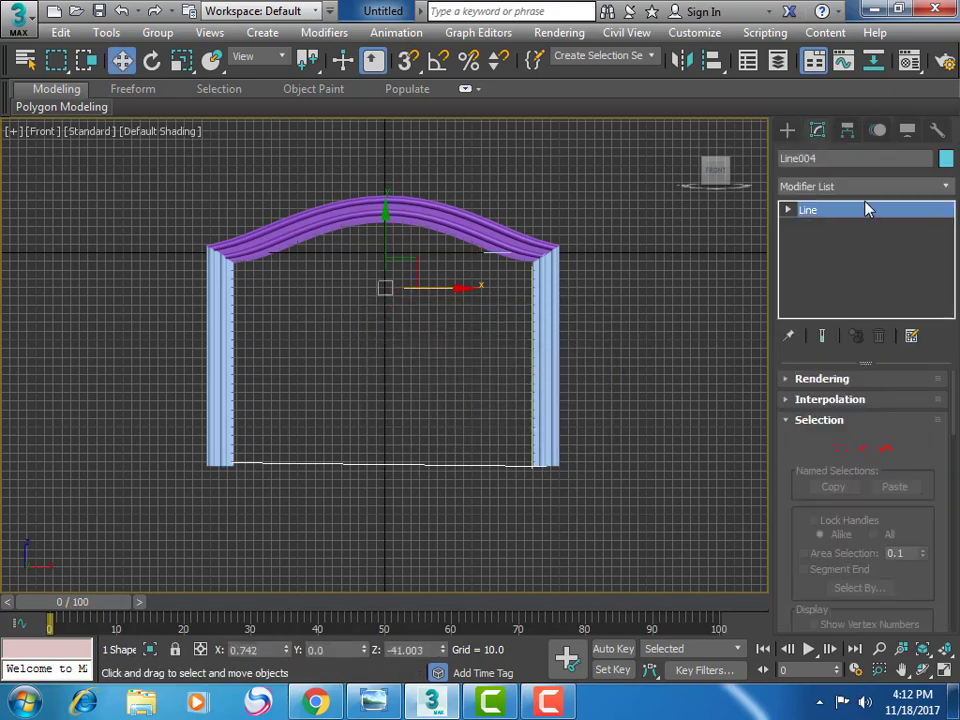
Apply an Extrude modifier to the traced outline from the Modifier List
click(866, 186)
scroll(870, 302, down, 2)
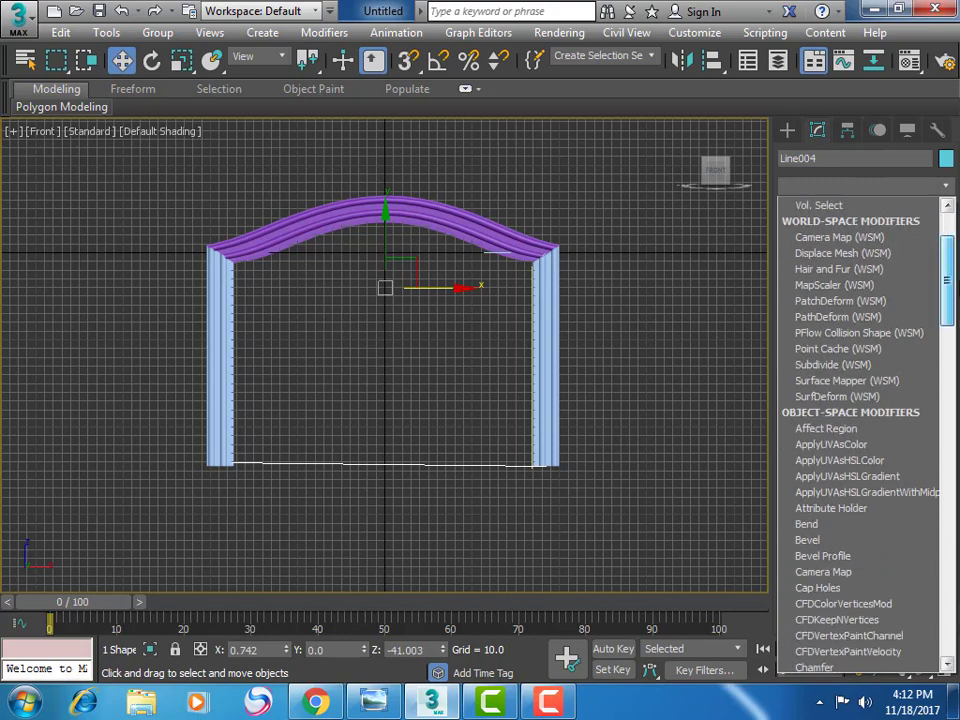
scroll(870, 302, down, 2)
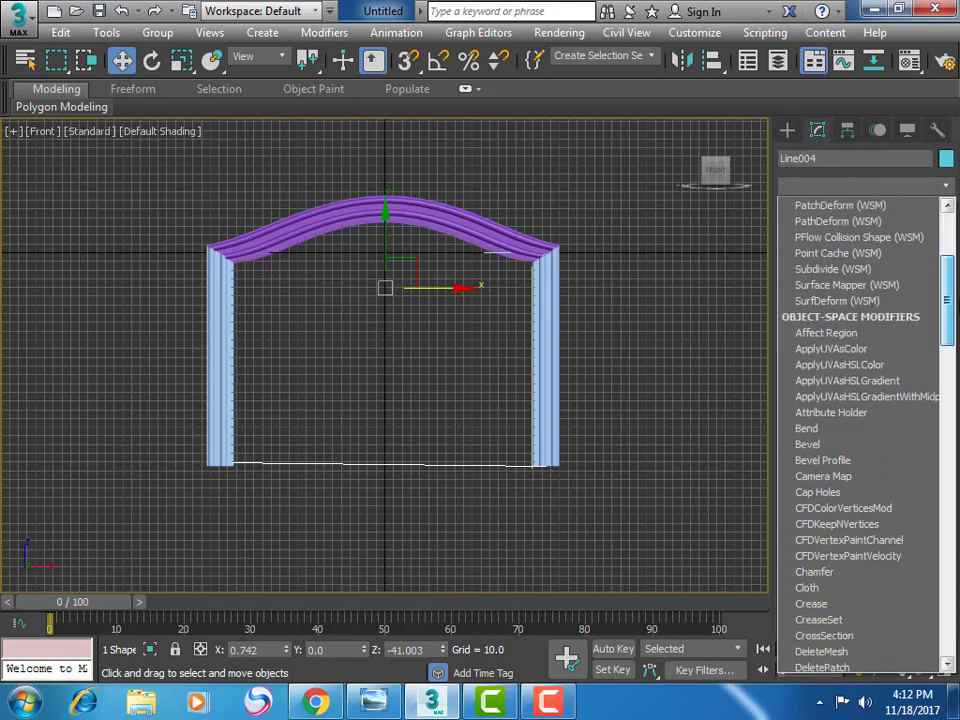
scroll(860, 430, down, 1)
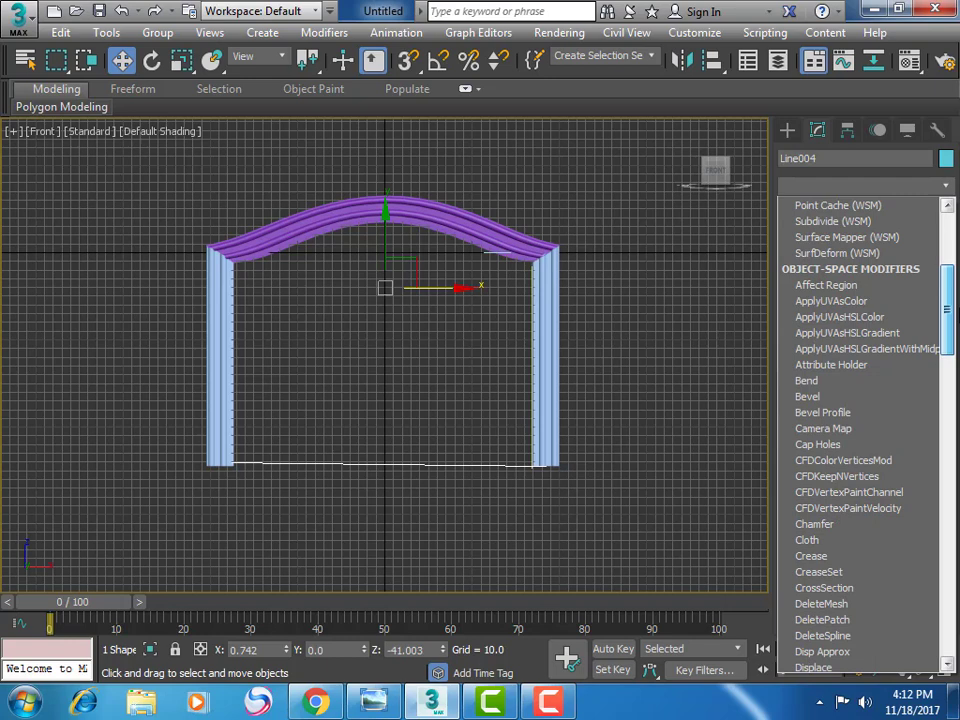
drag(950, 313, 956, 340)
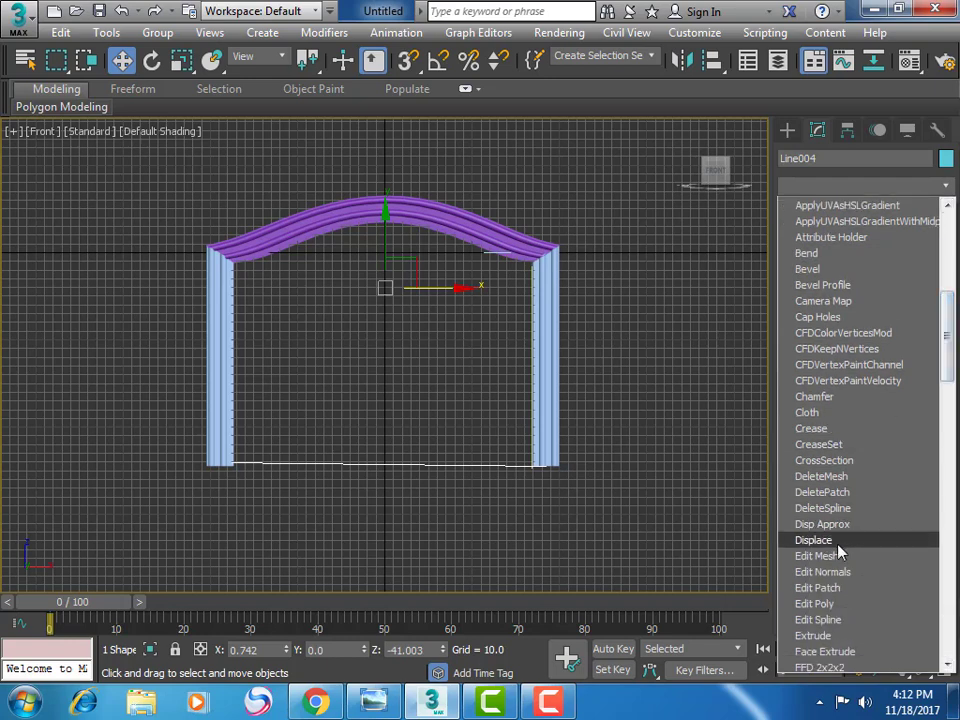
click(814, 636)
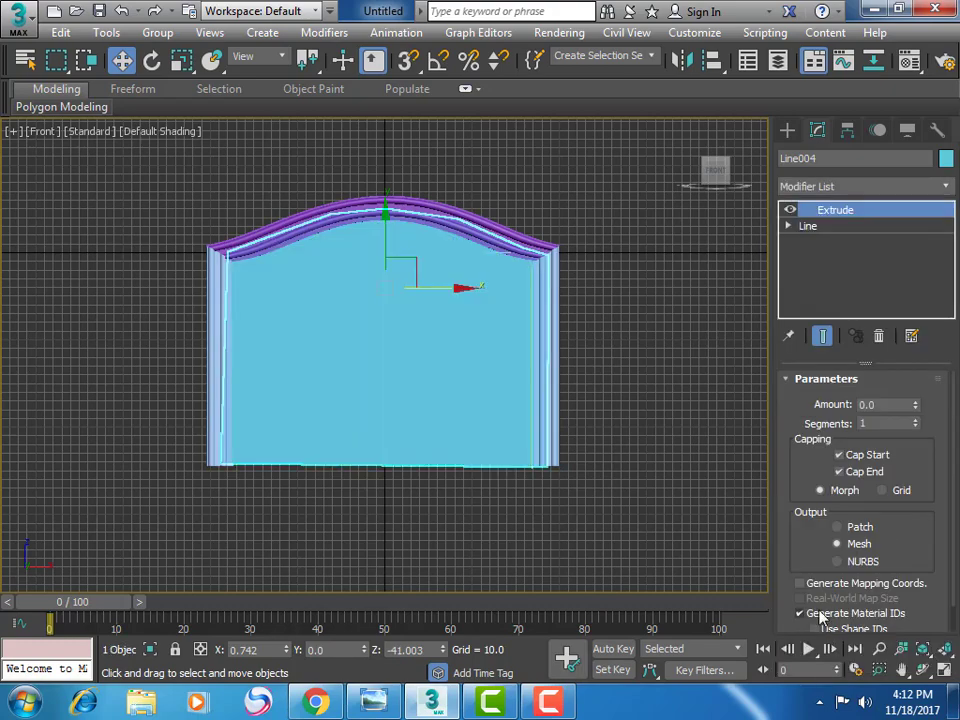
Set the extrusion Amount to 8.0 and orbit the Perspective view to inspect the panel
click(946, 671)
click(901, 669)
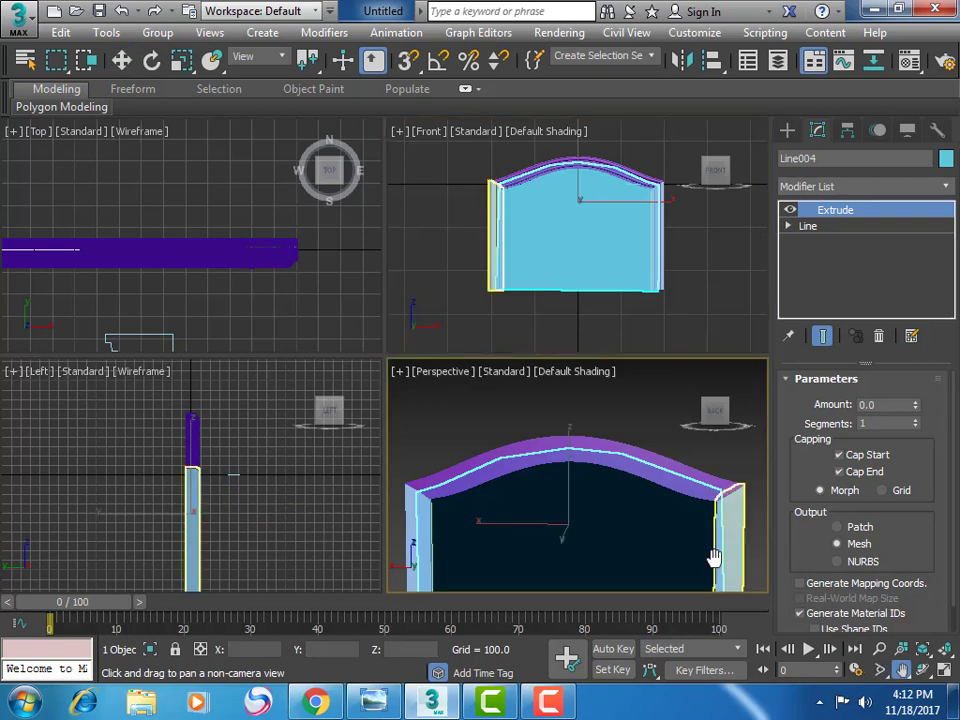
click(944, 671)
click(922, 670)
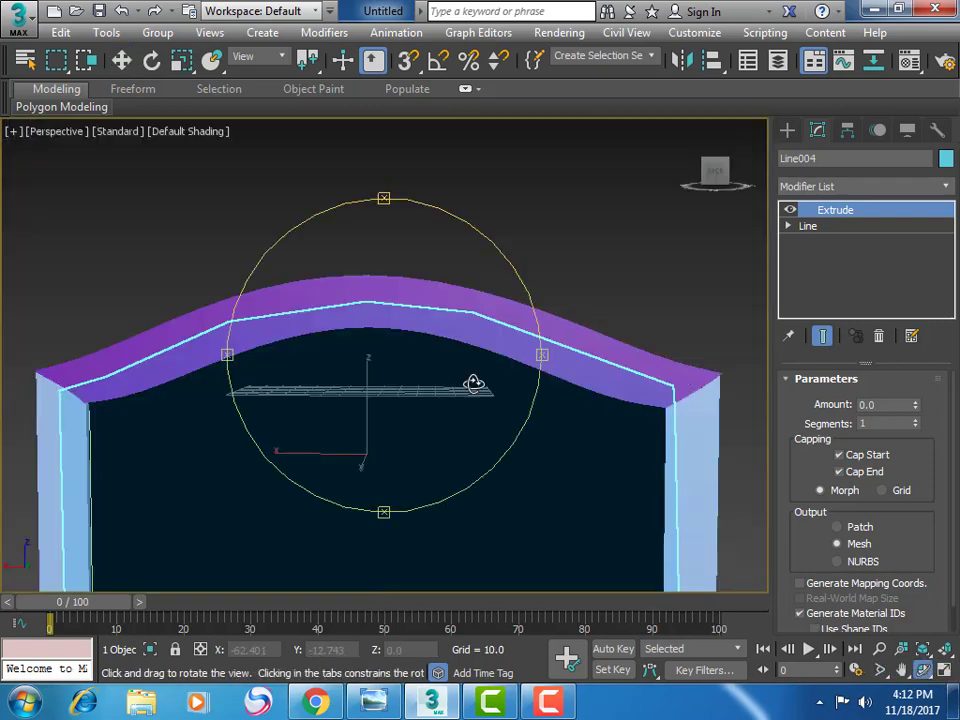
scroll(473, 384, down, 3)
mouse_move(473, 384)
mouse_down()
mouse_move(257, 388)
mouse_move(279, 399)
mouse_move(148, 414)
mouse_move(394, 424)
mouse_move(241, 403)
mouse_up()
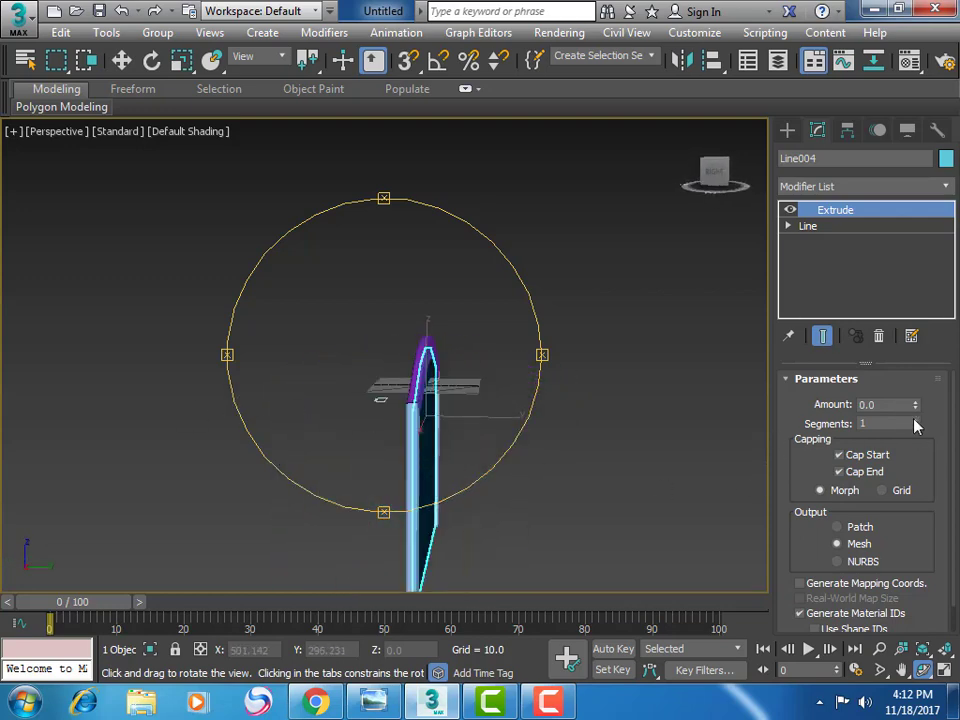
drag(916, 406, 918, 388)
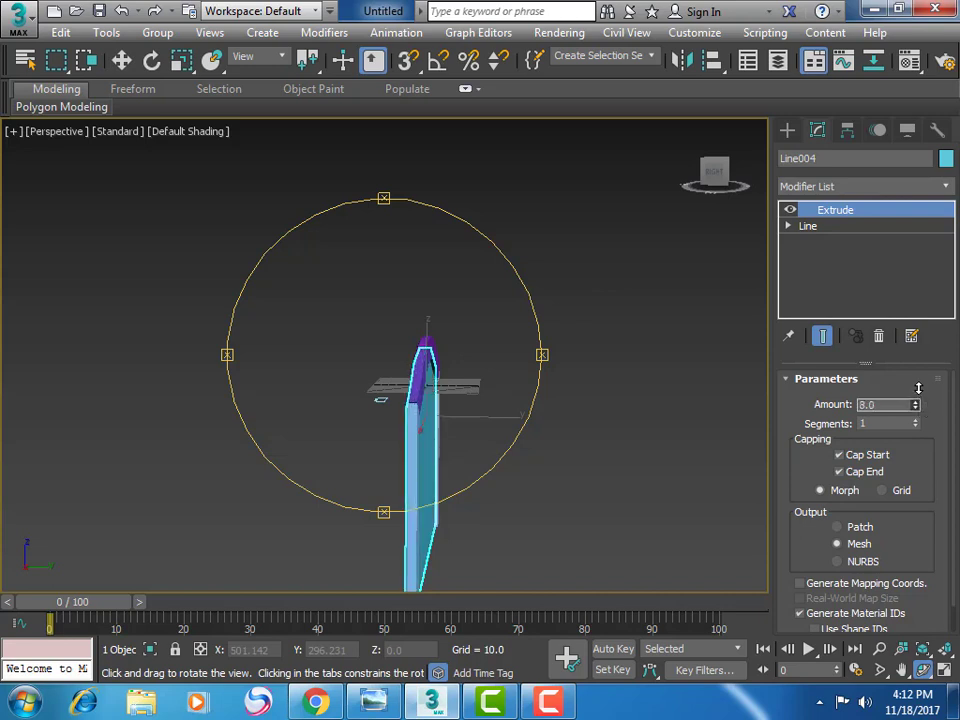
drag(401, 444, 450, 456)
scroll(450, 456, up, 3)
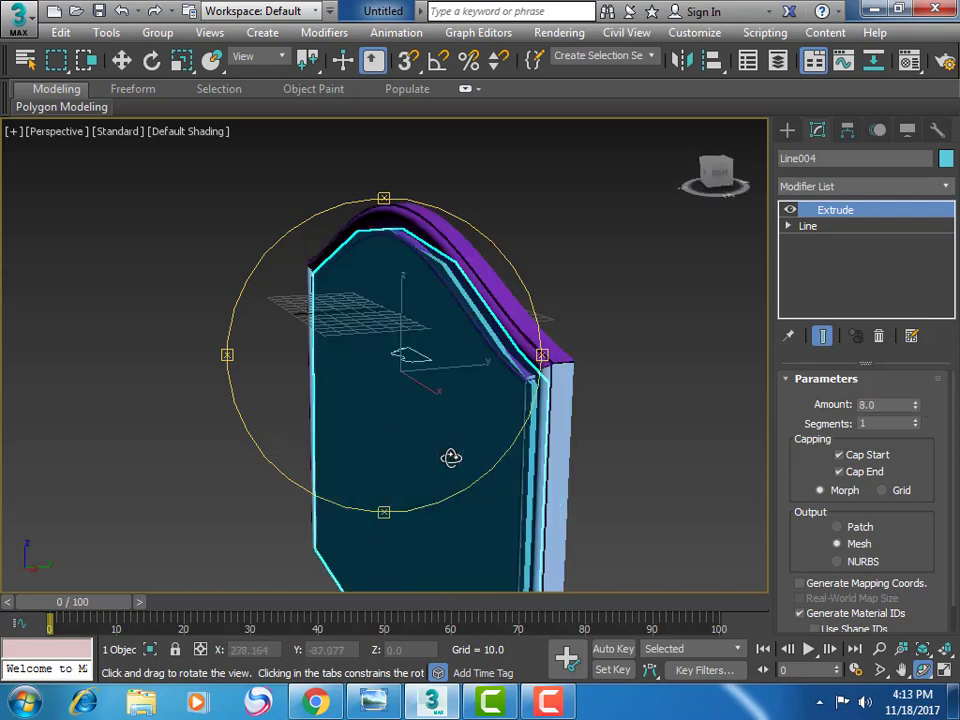
scroll(450, 456, up, 3)
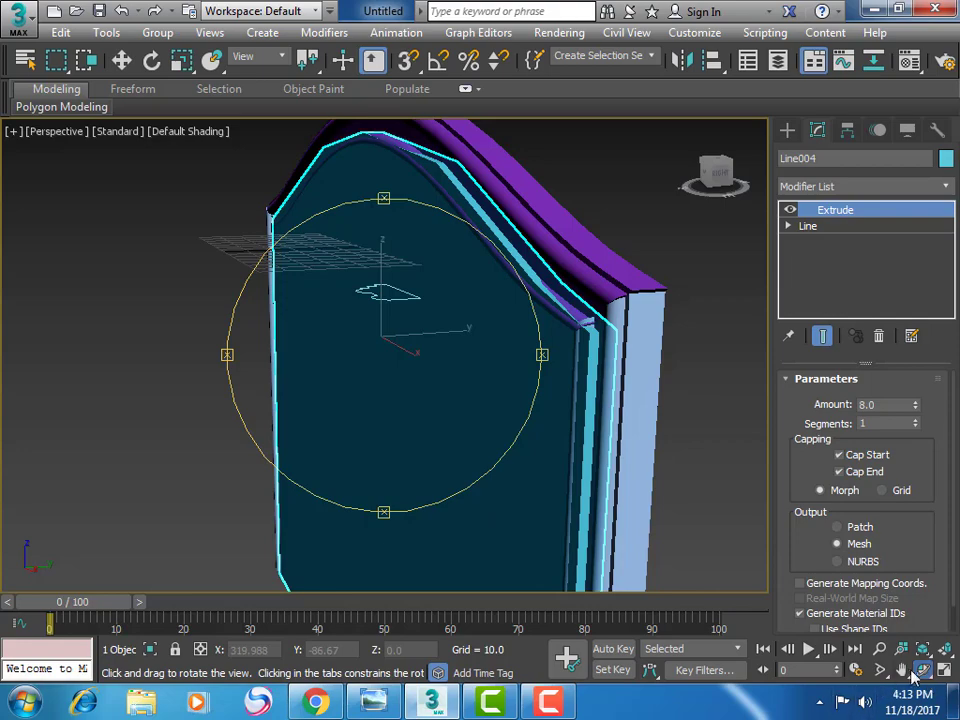
mouse_move(530, 390)
mouse_down()
mouse_move(641, 407)
mouse_move(634, 396)
mouse_move(478, 356)
mouse_move(488, 363)
mouse_up()
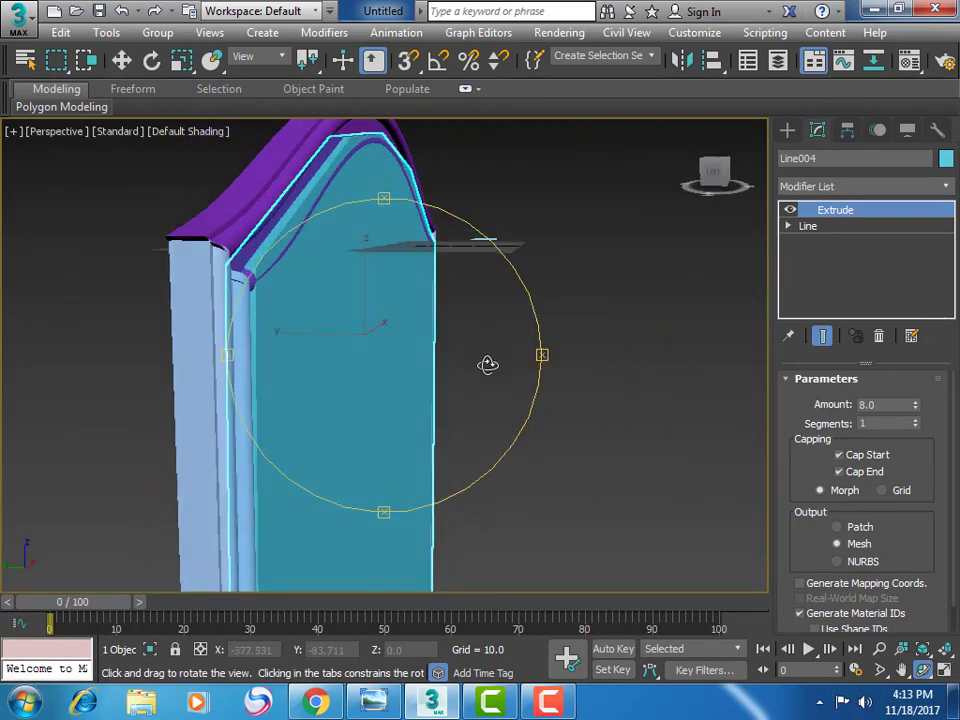
Move the back panel along Y behind the columns, then check it from the front
drag(240, 68, 493, 68)
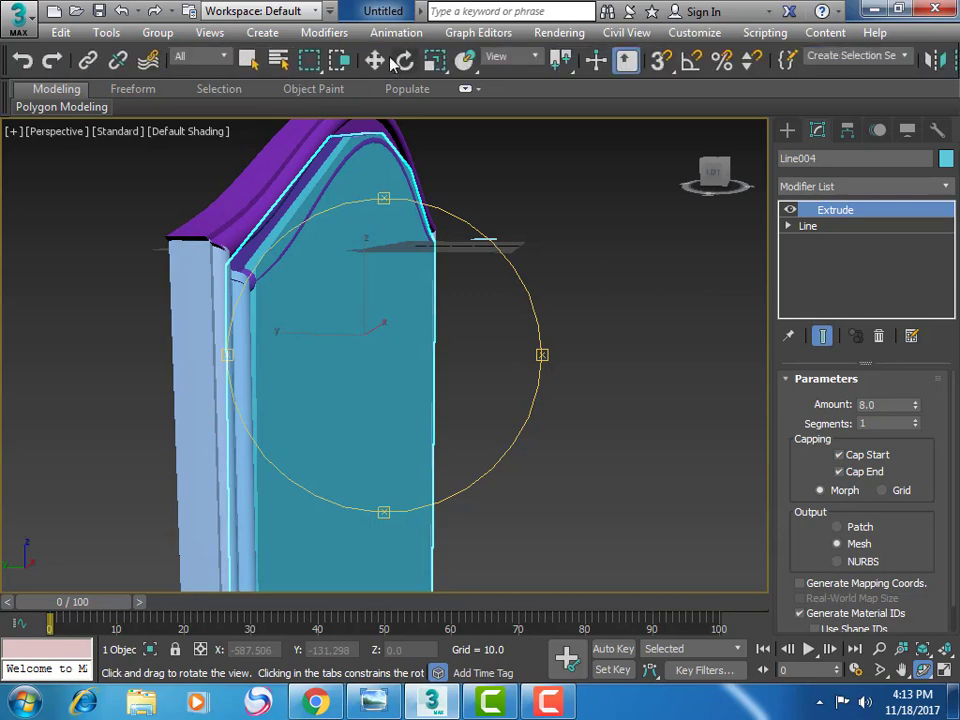
click(375, 60)
drag(298, 330, 271, 322)
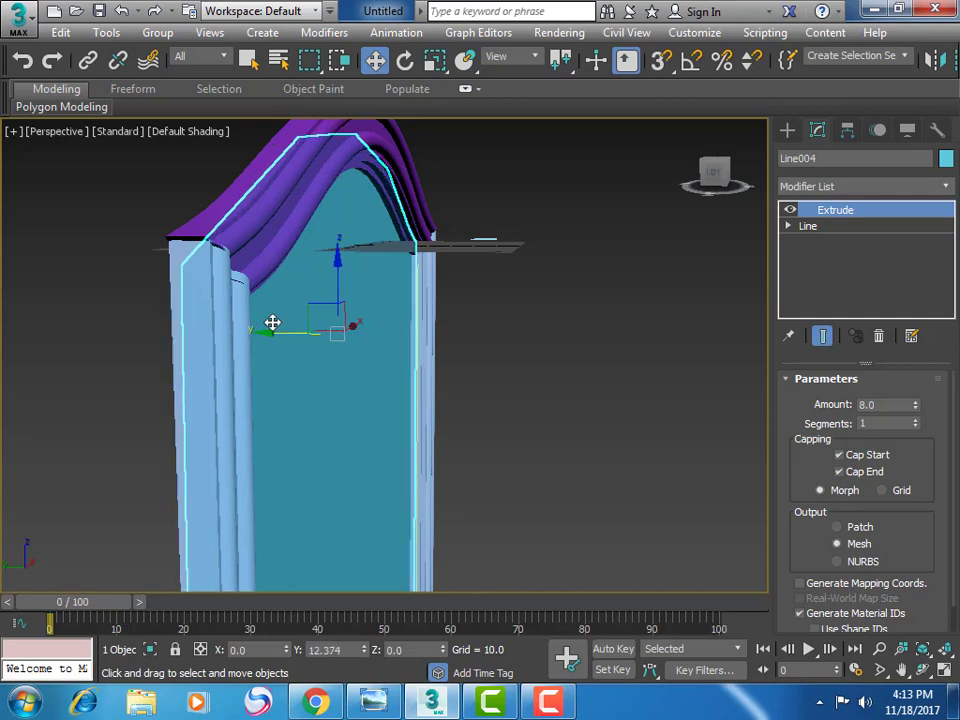
click(508, 334)
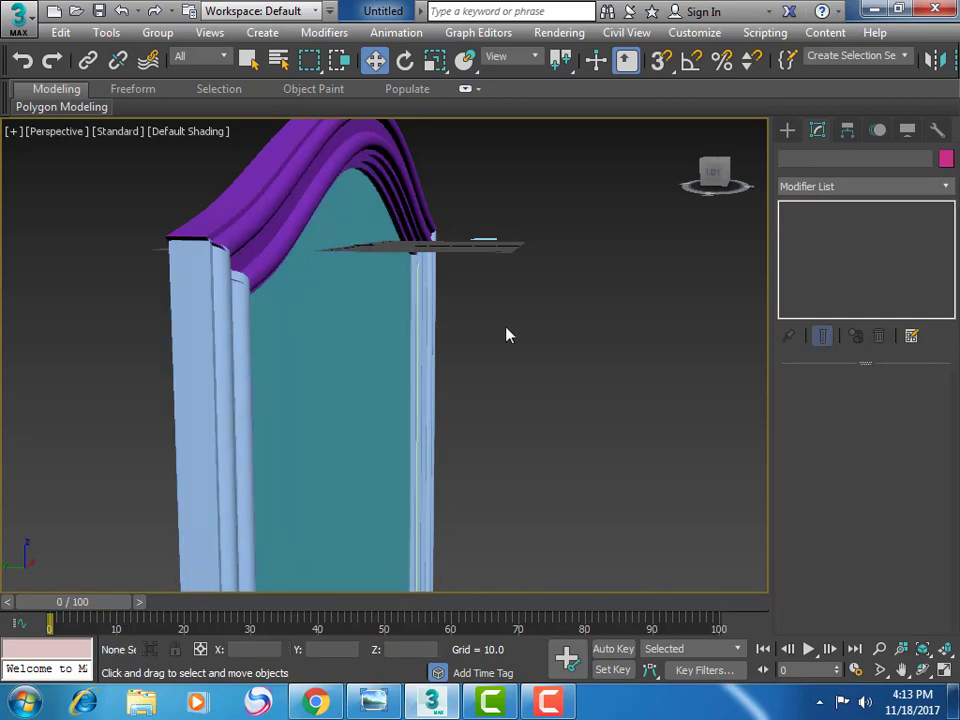
scroll(506, 335, down, 3)
click(922, 670)
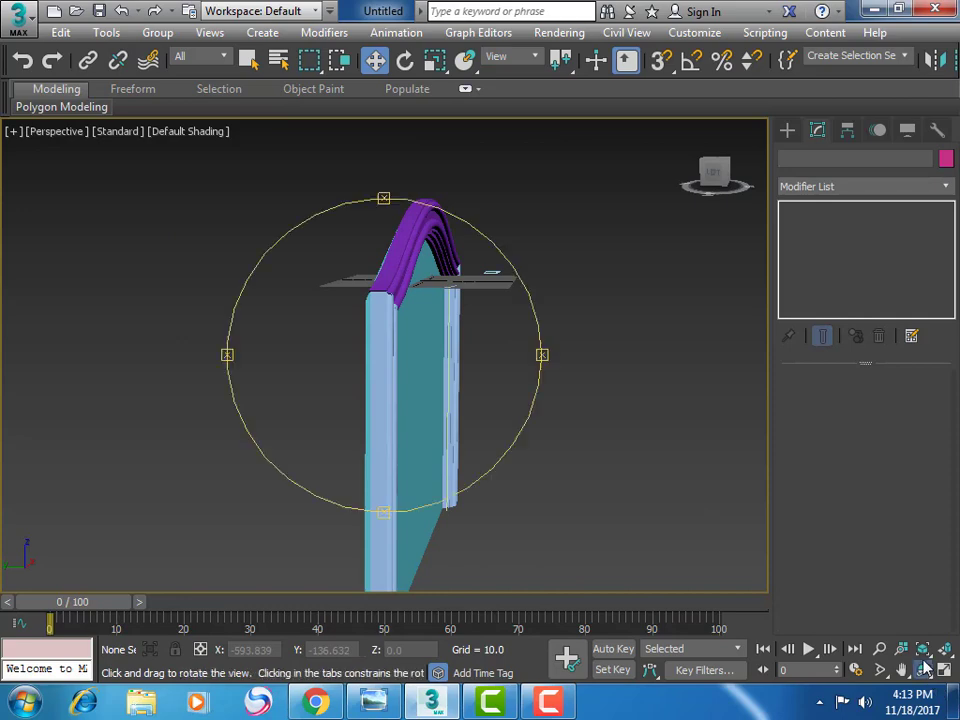
mouse_move(429, 336)
mouse_down()
mouse_move(591, 386)
mouse_move(454, 386)
mouse_move(381, 368)
mouse_move(251, 358)
mouse_move(251, 330)
mouse_up()
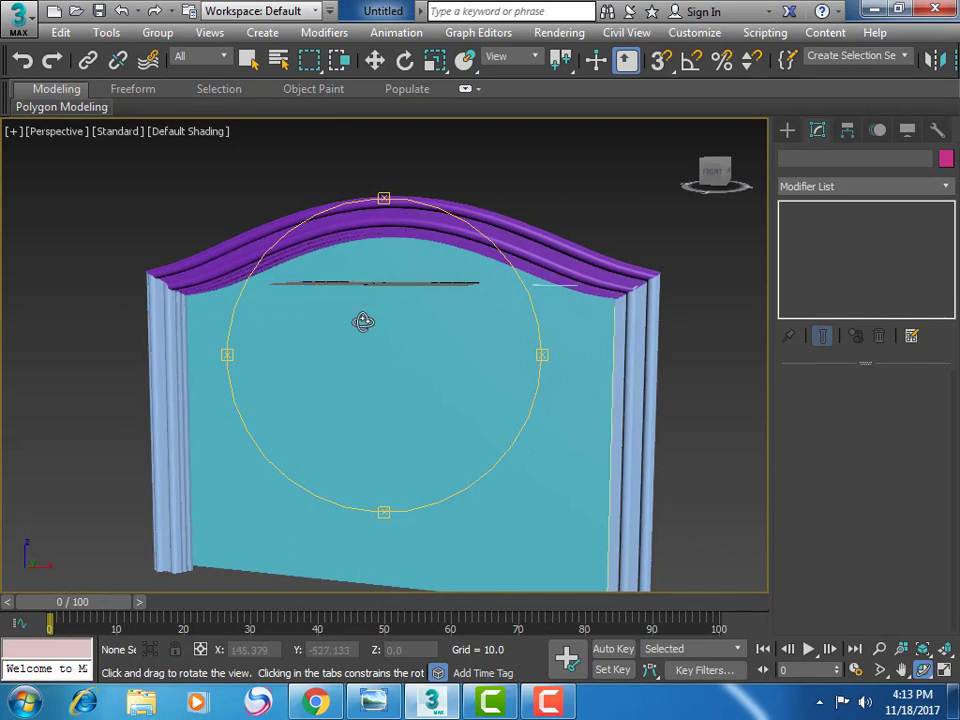
click(374, 60)
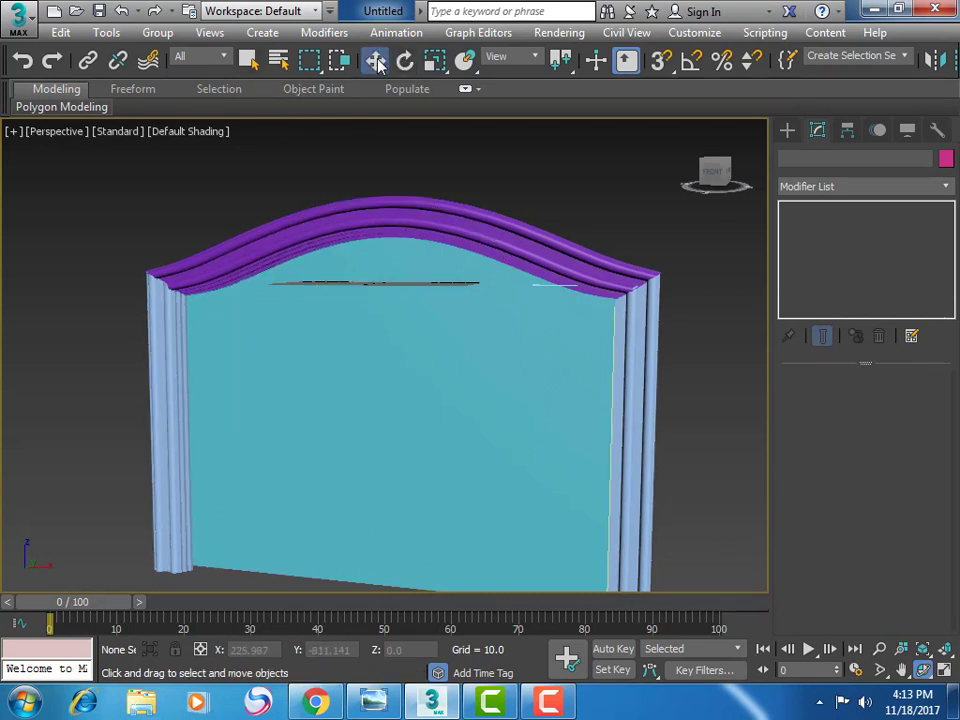
click(518, 292)
Group the arch moulding and both fluted columns as Group001
click(274, 246)
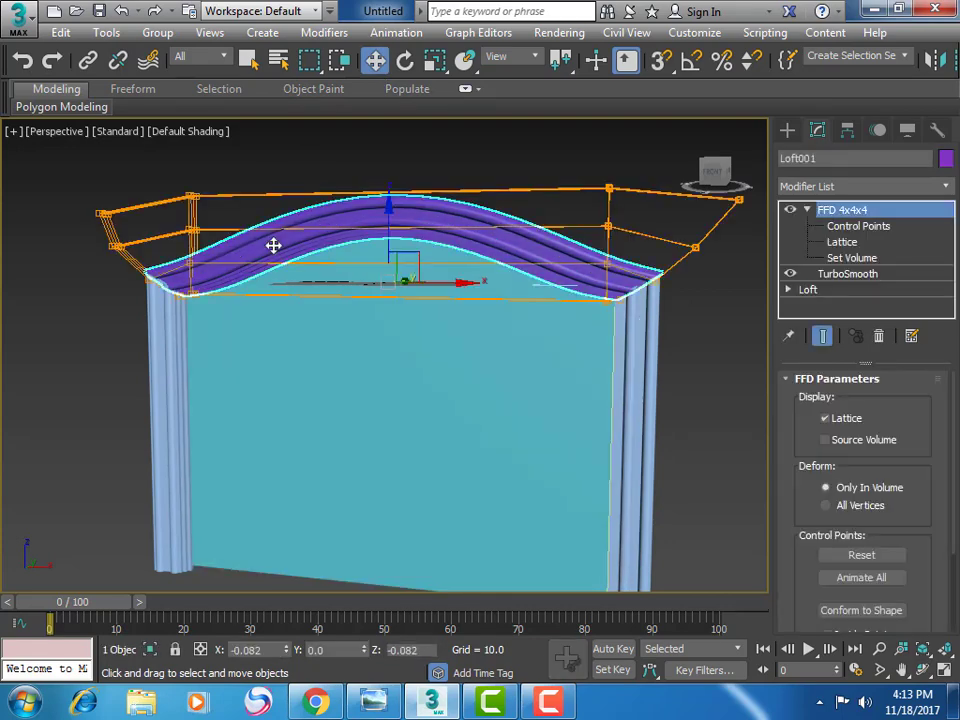
ctrl+click(155, 360)
ctrl+click(643, 349)
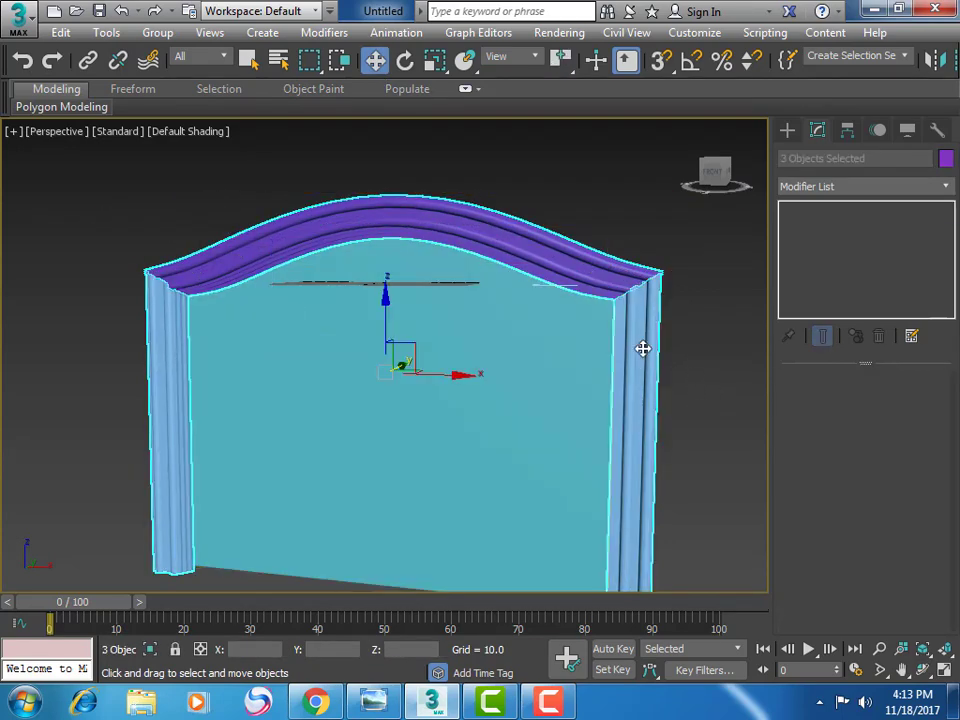
click(157, 33)
click(170, 54)
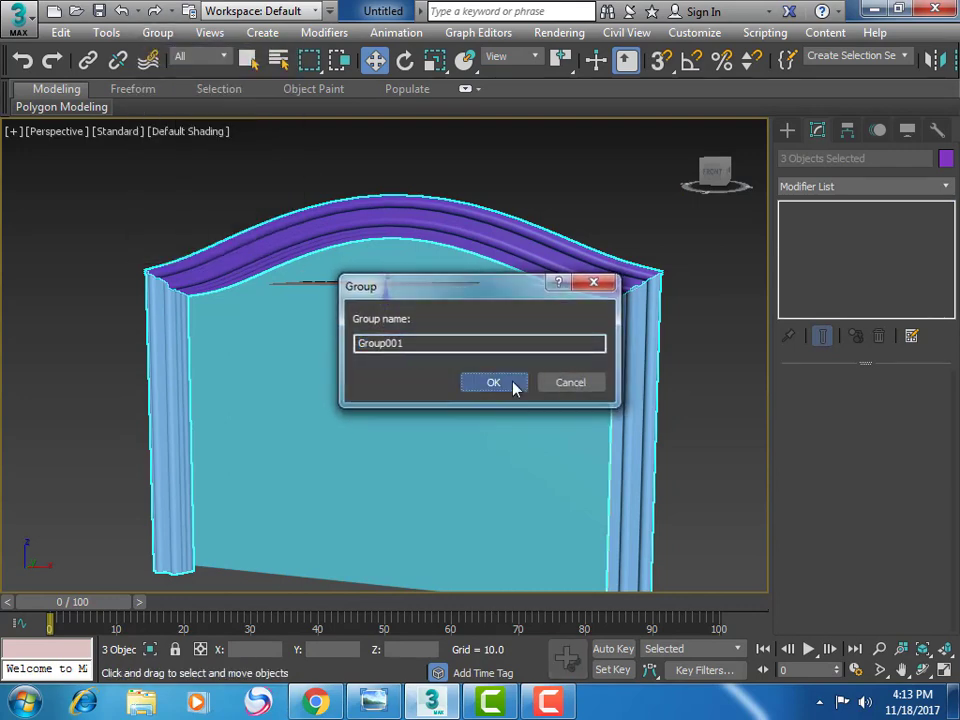
click(500, 383)
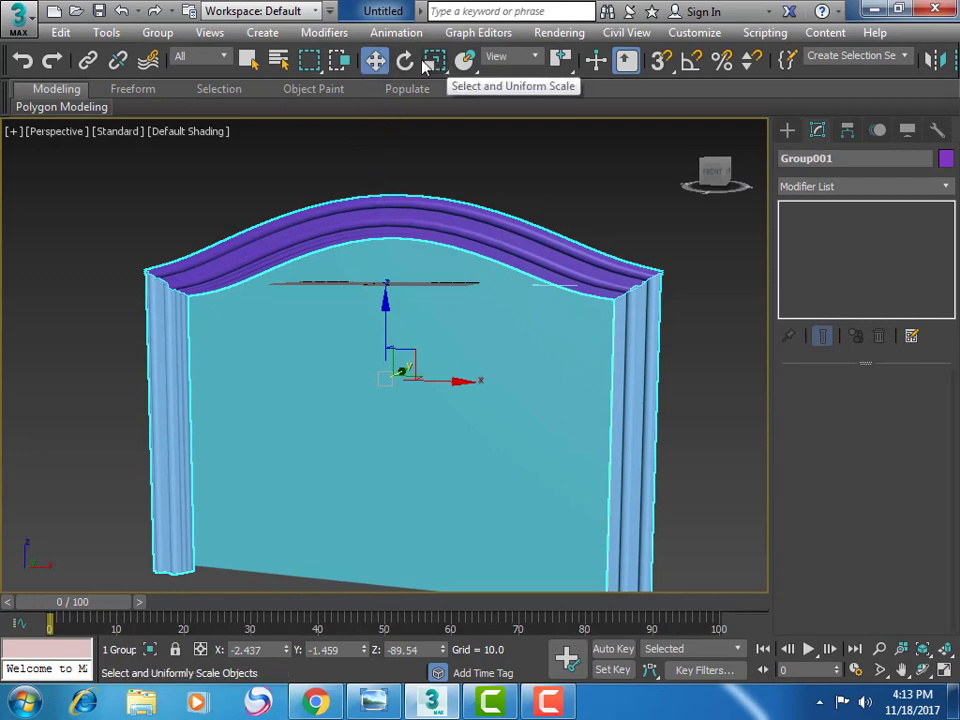
Select the whole Group001 arch and Shift-drag it along Z to clone it as Group002
click(382, 306)
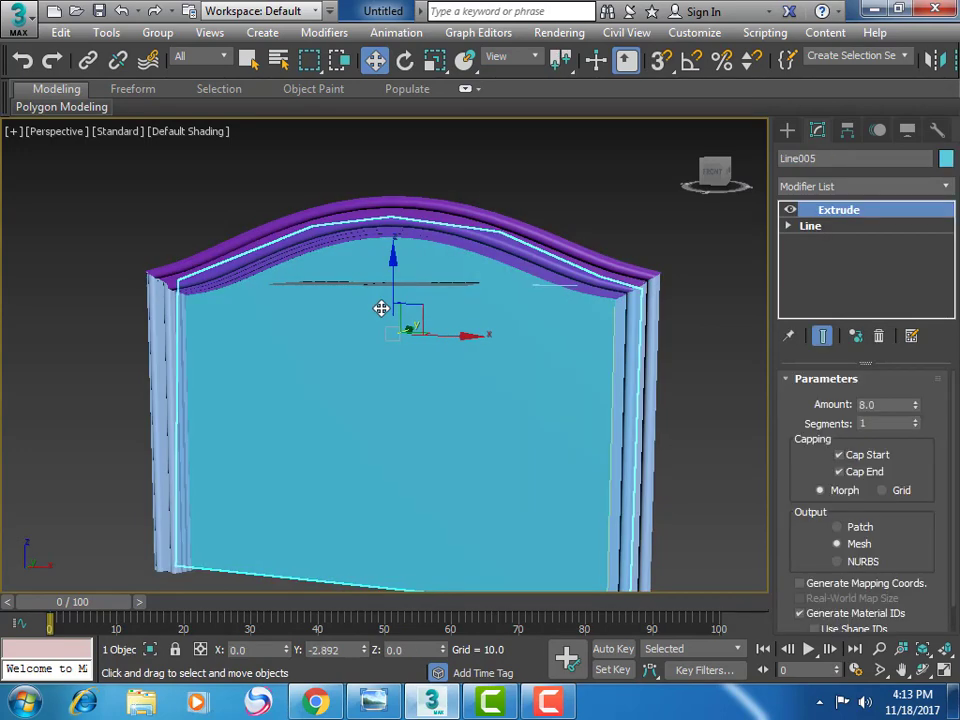
shift+drag(381, 308, 381, 306)
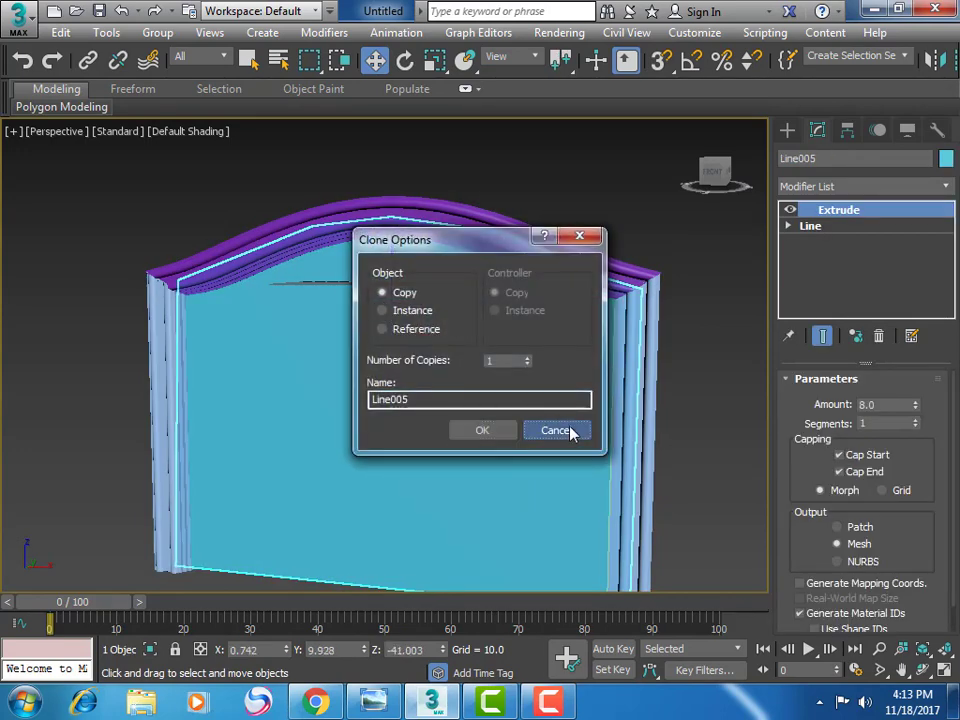
click(569, 433)
click(570, 212)
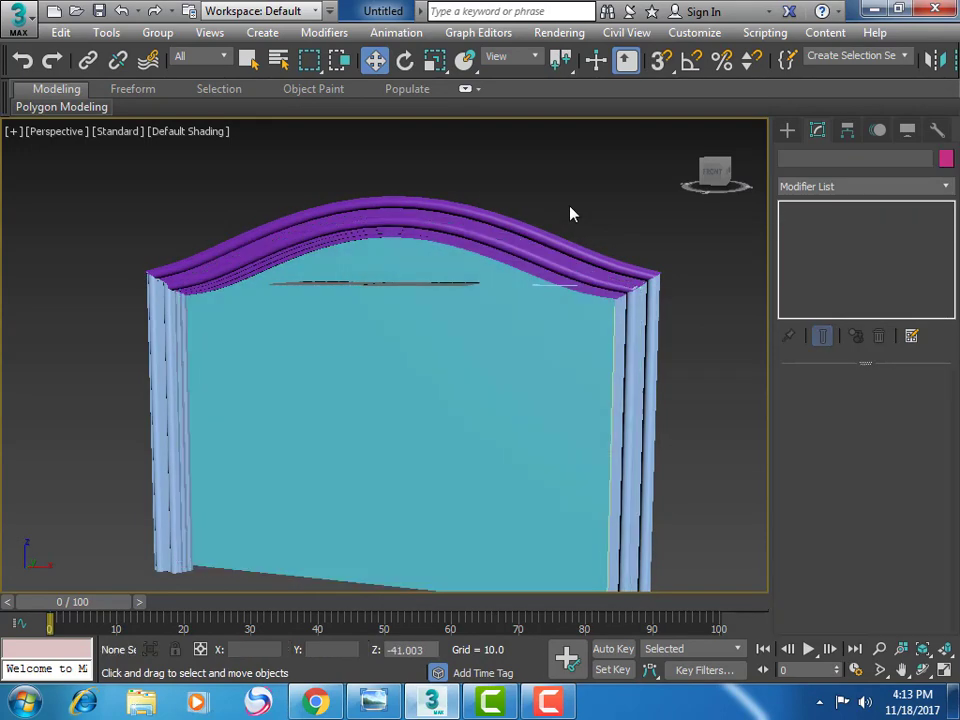
click(563, 261)
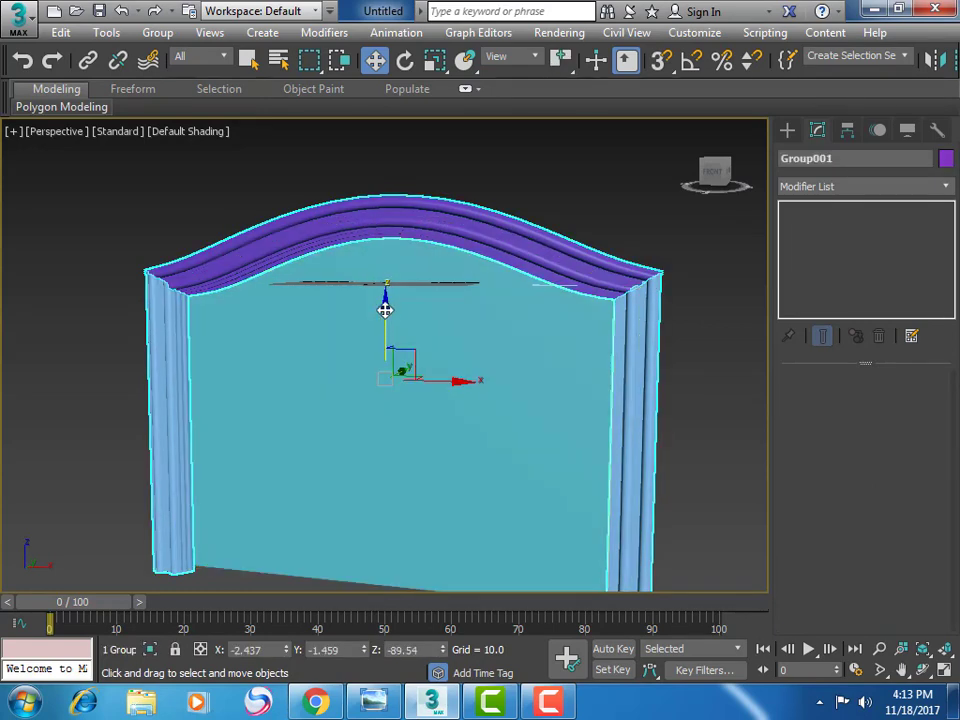
shift+drag(385, 310, 386, 316)
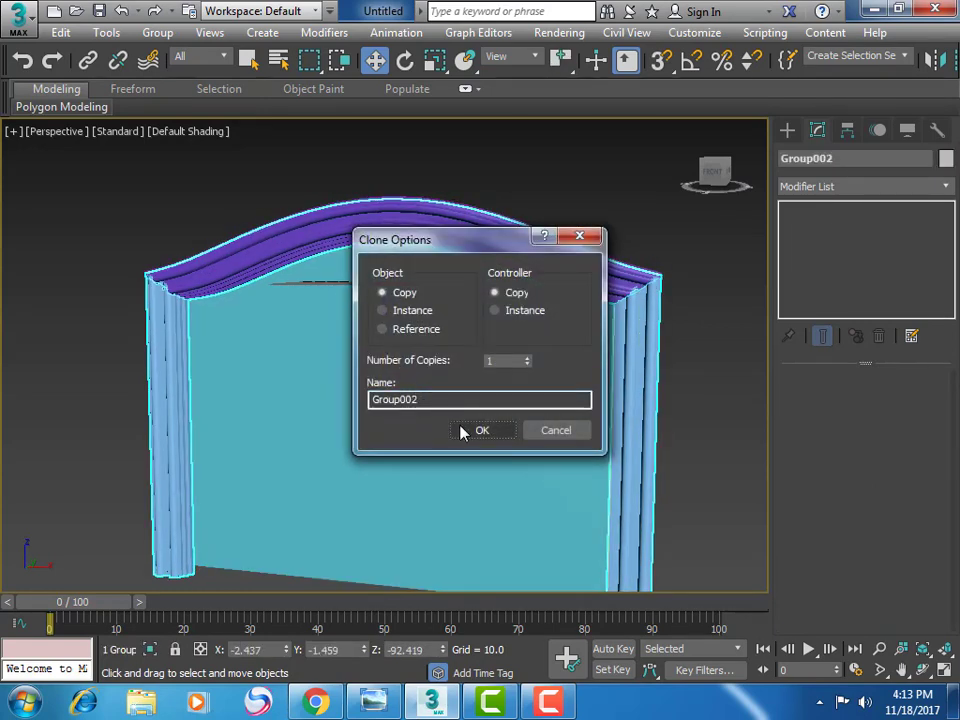
Confirm the Group002 copy and scale it uniformly to 62.3%
click(462, 432)
click(435, 62)
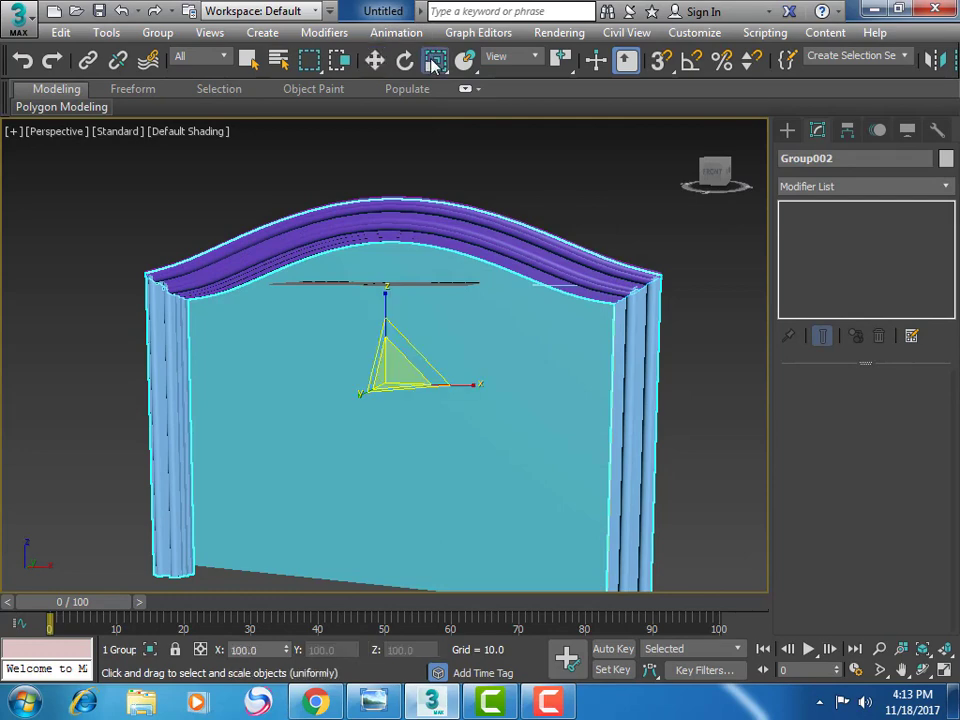
right_click(435, 62)
mouse_move(819, 220)
mouse_down()
mouse_move(823, 270)
mouse_move(787, 566)
mouse_up()
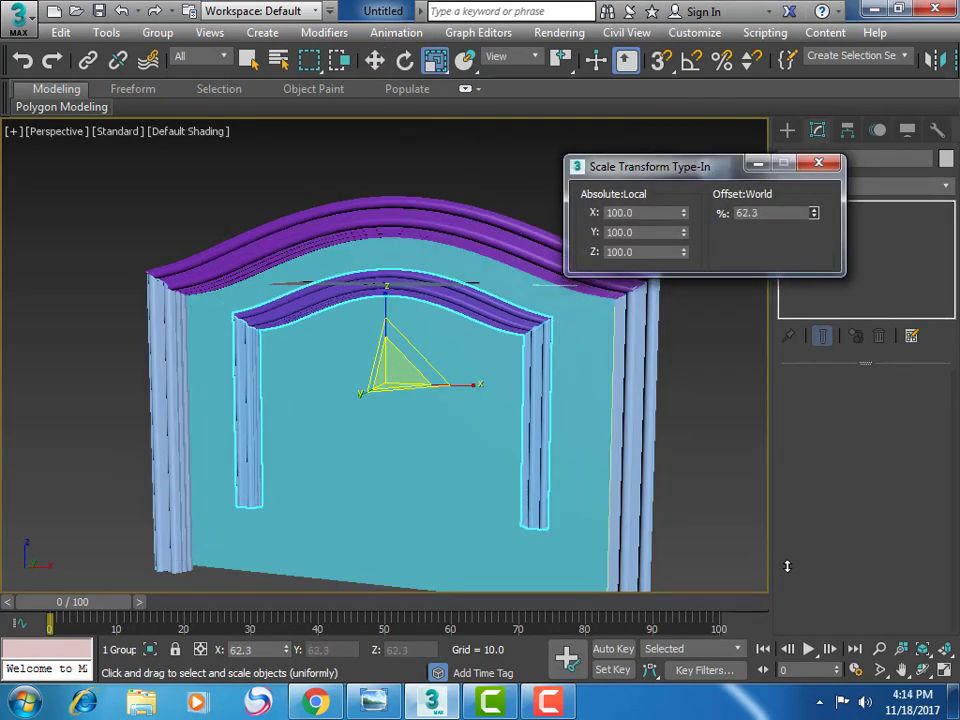
click(818, 163)
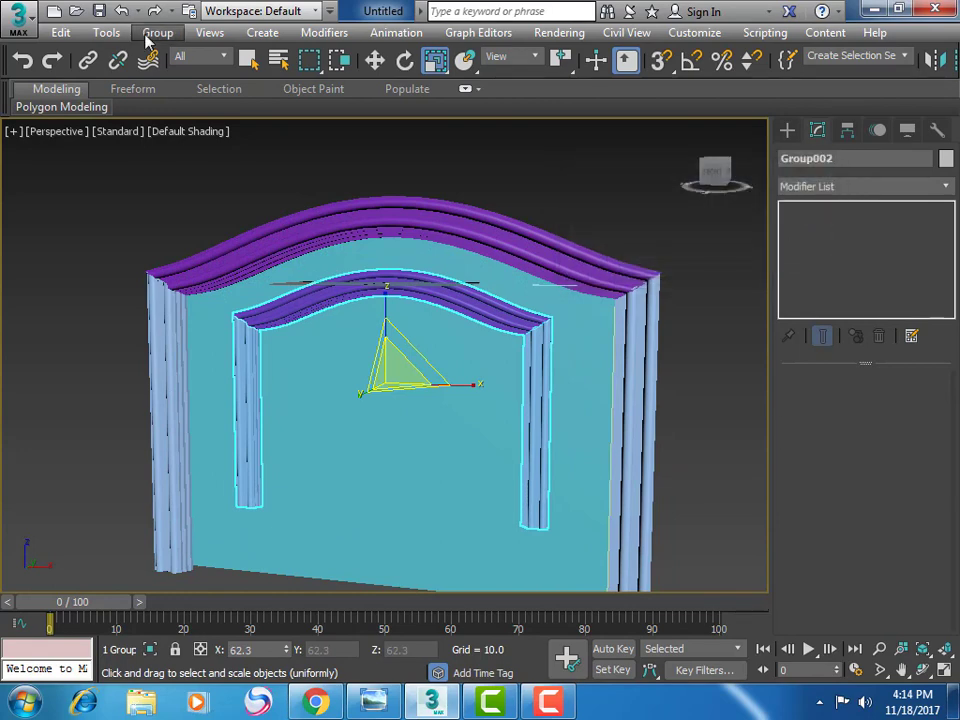
Lower the scaled inner arch along Z inside the original frame, checking the reference image
click(374, 60)
drag(384, 331, 375, 392)
drag(375, 391, 374, 395)
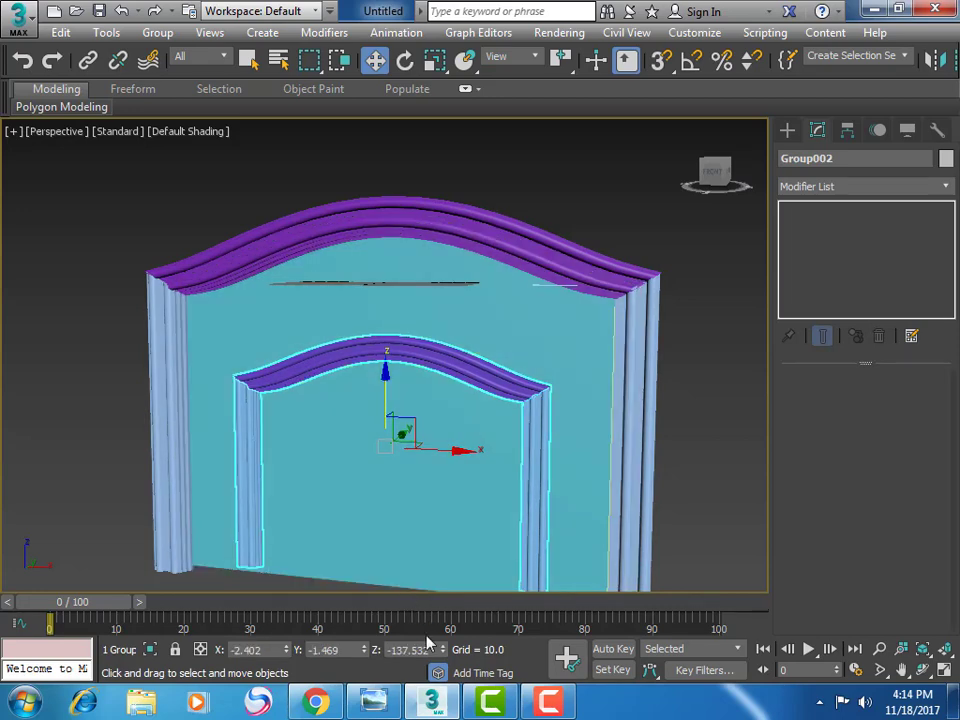
click(395, 698)
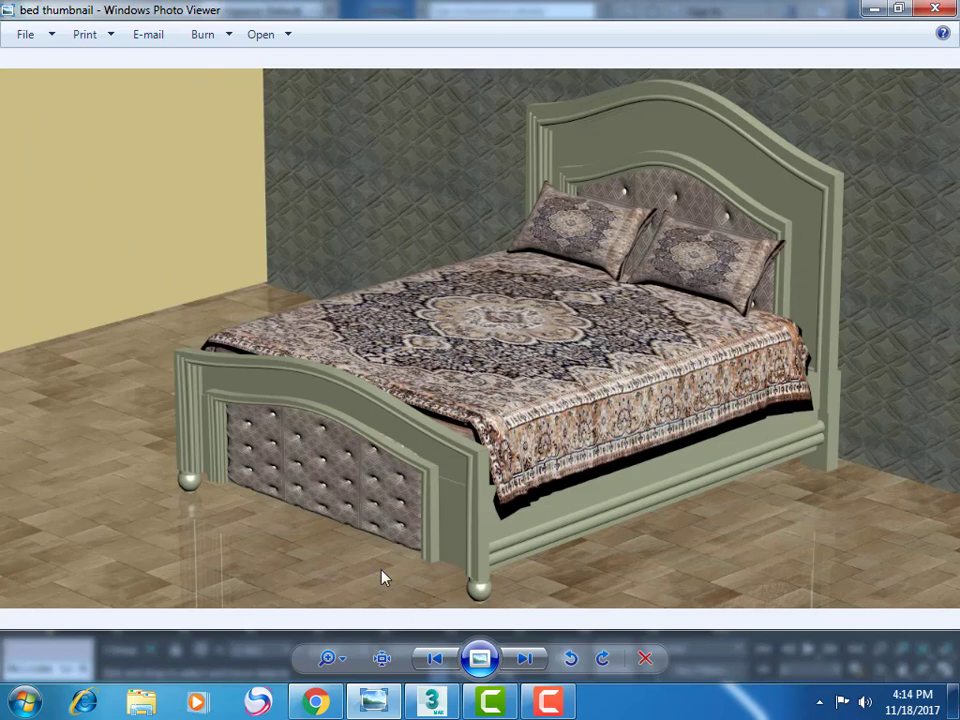
click(375, 699)
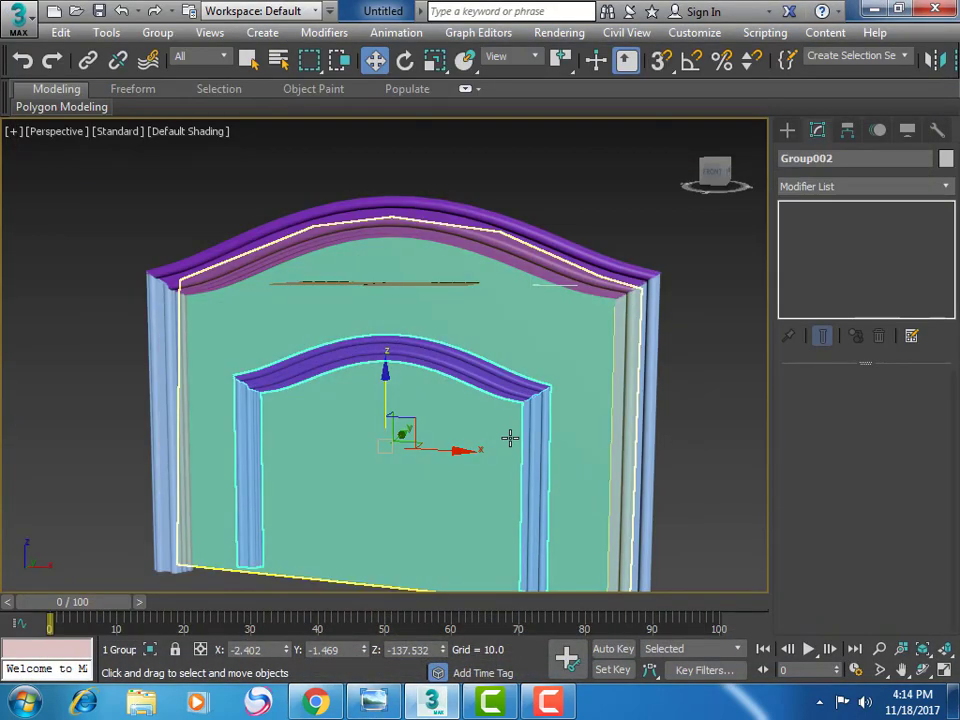
Nudge the inner arch along Y against the back panel, to Y 1.043
click(901, 669)
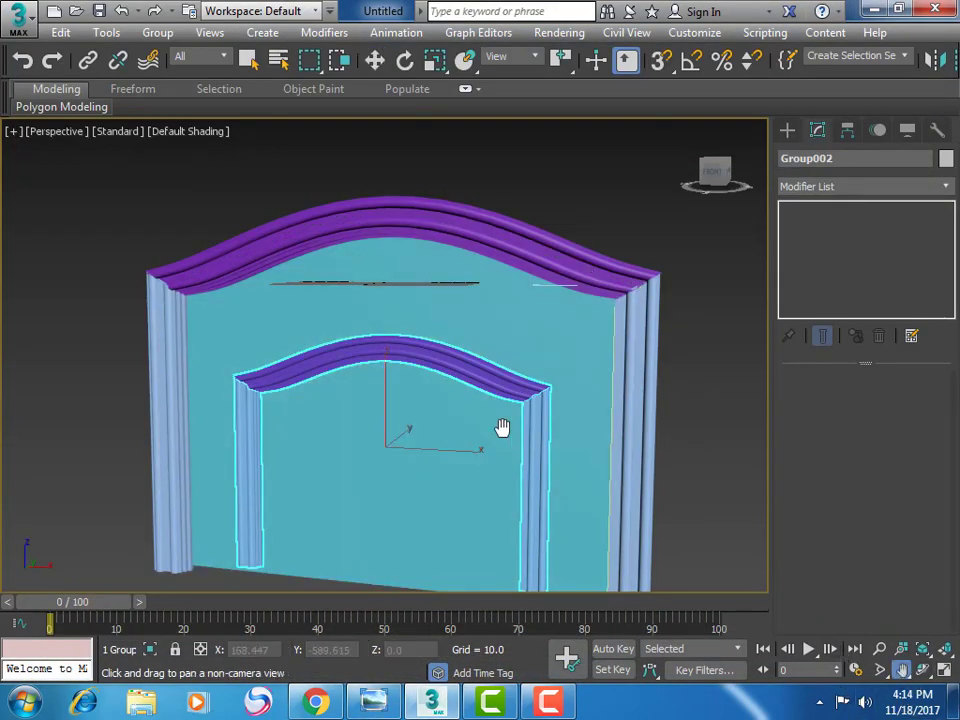
drag(500, 428, 435, 380)
scroll(435, 380, up, 5)
scroll(435, 380, up, 1)
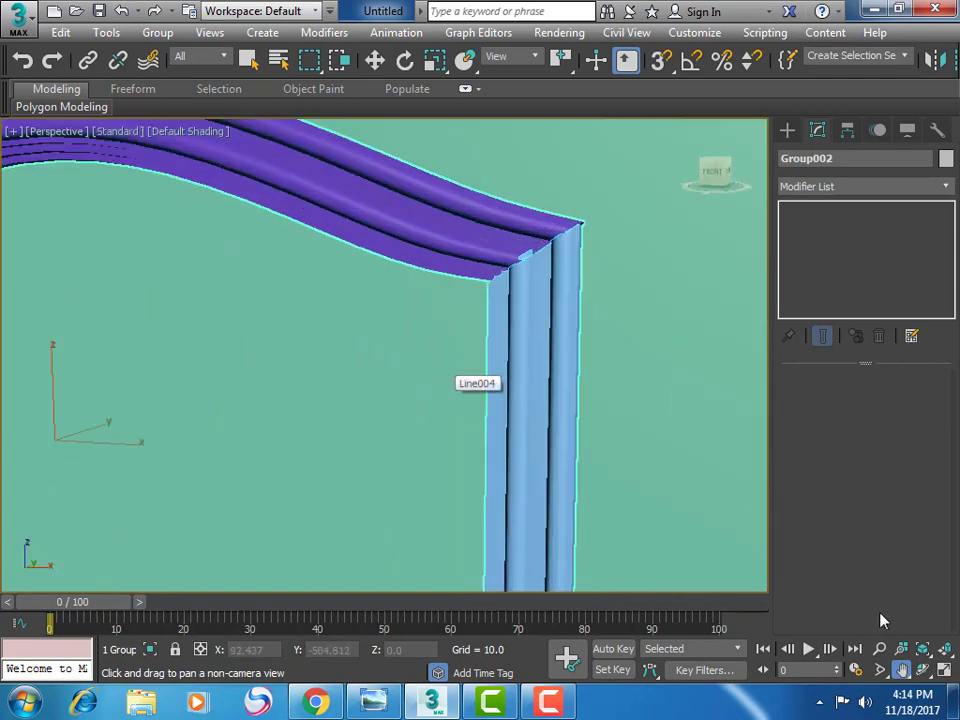
click(922, 669)
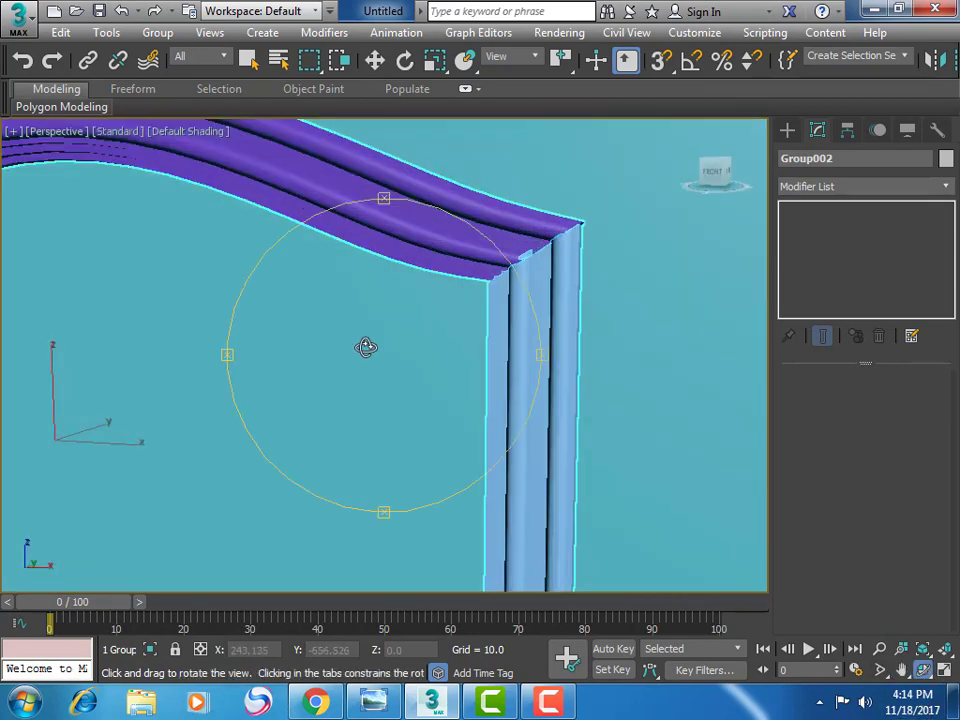
mouse_move(366, 345)
mouse_down()
mouse_move(332, 296)
mouse_move(270, 302)
mouse_move(289, 328)
mouse_up()
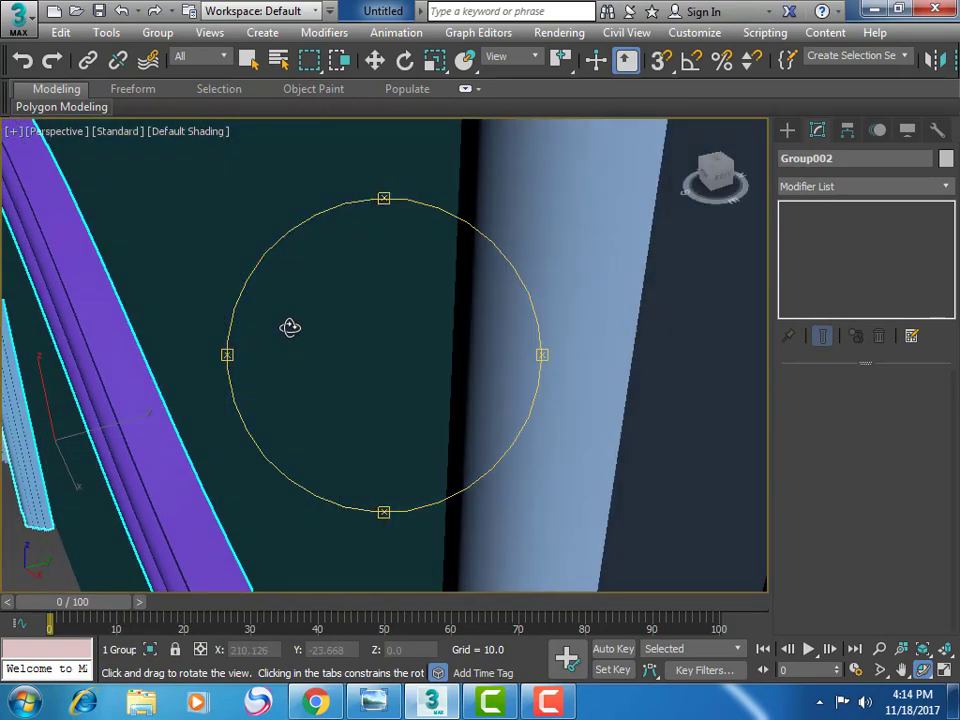
click(375, 60)
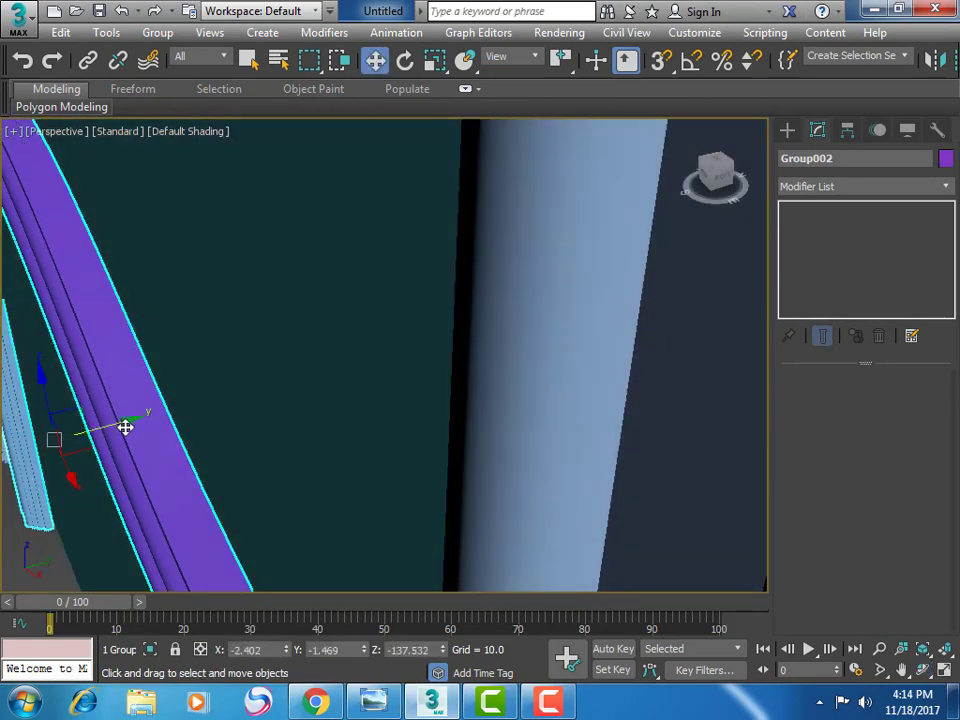
drag(125, 427, 136, 430)
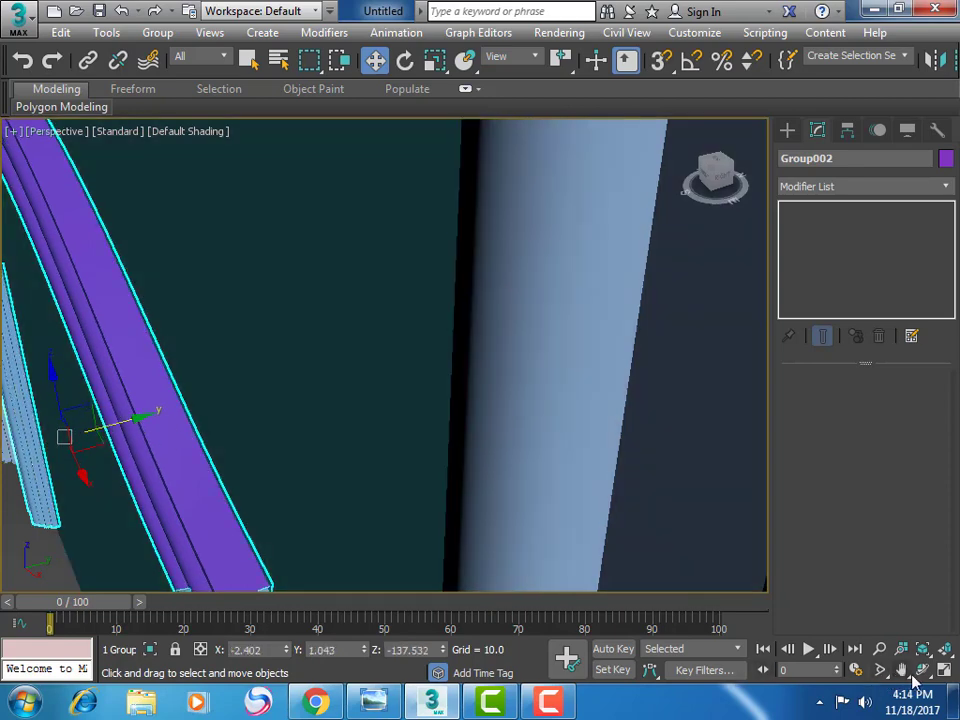
Frame the whole headboard from the front and marquee-select all six parts
click(921, 669)
mouse_move(242, 358)
mouse_down()
mouse_move(326, 291)
mouse_move(343, 291)
mouse_up()
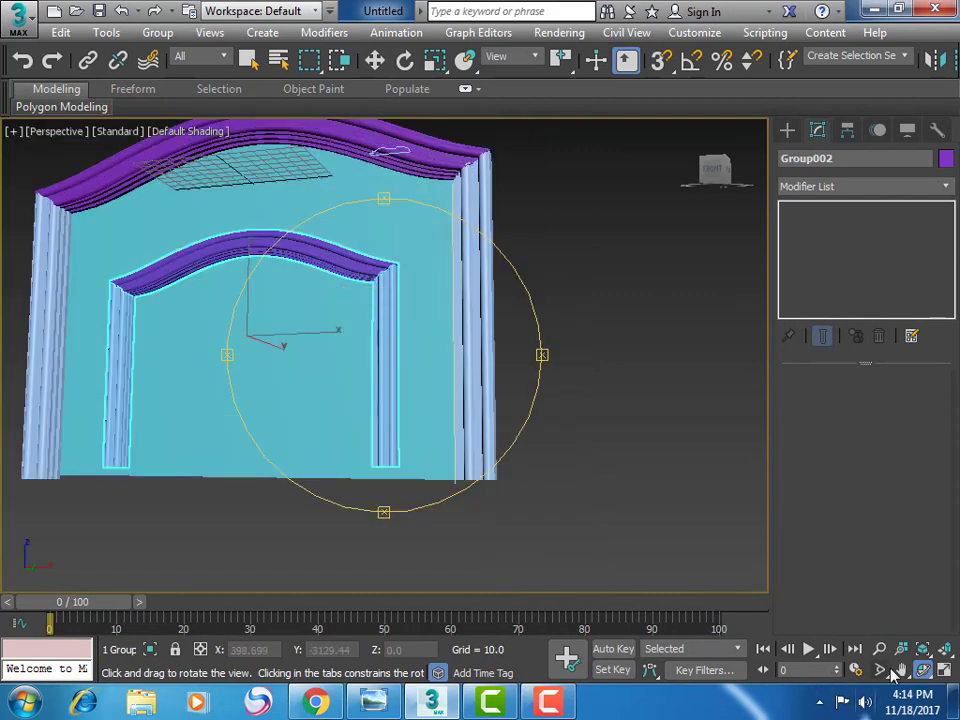
click(900, 669)
drag(430, 410, 506, 476)
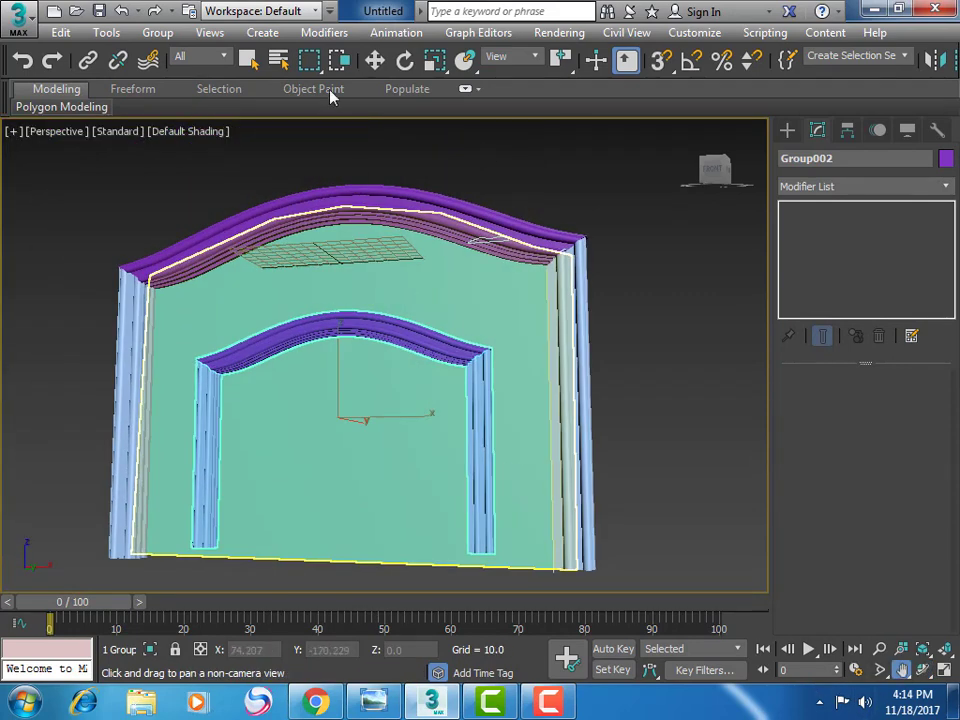
key(w)
drag(54, 146, 675, 551)
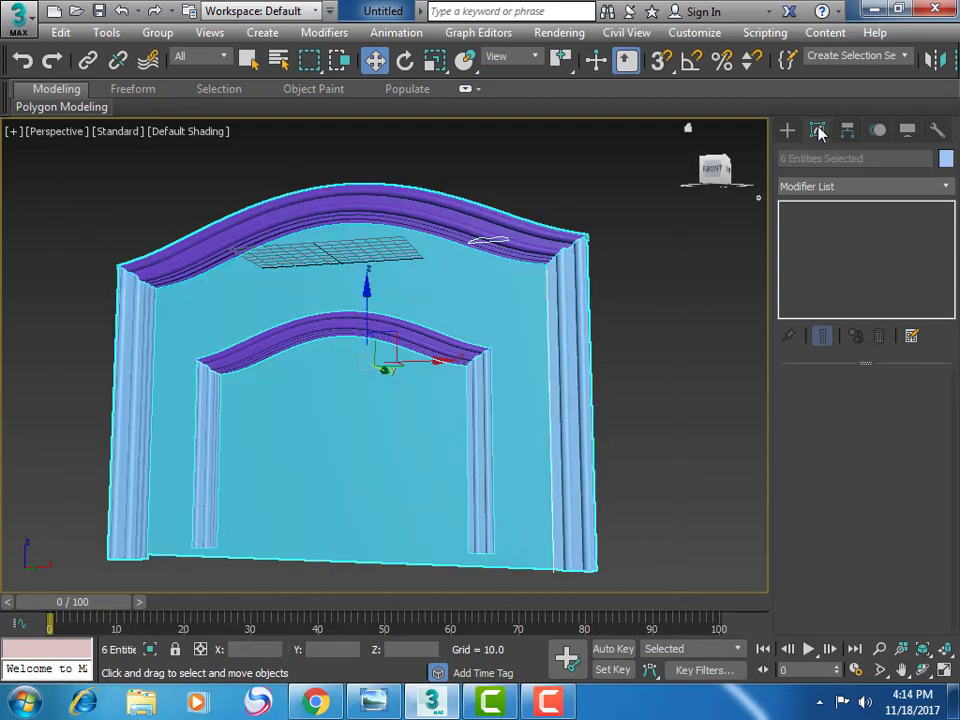
drag(845, 75, 469, 75)
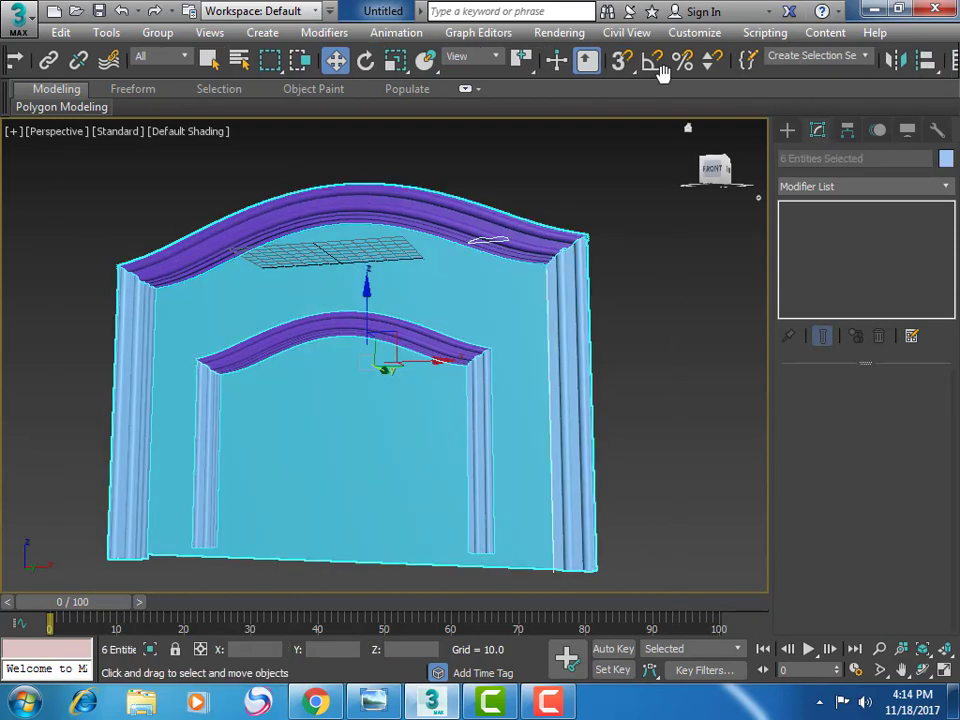
Set the 01 - Default material's Diffuse colour to light green
key(m)
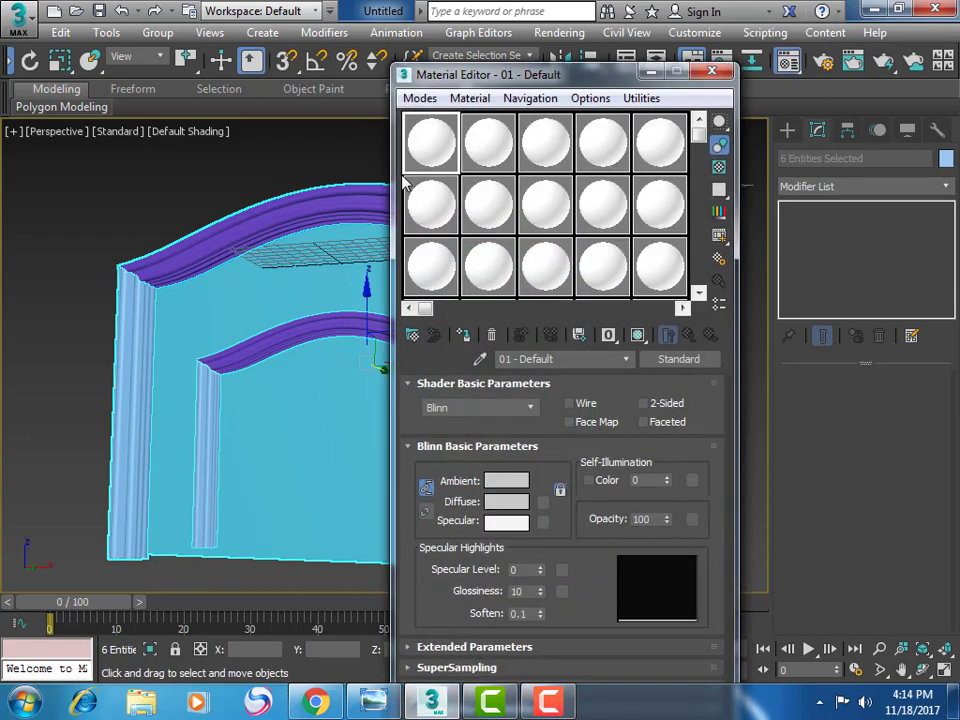
click(517, 502)
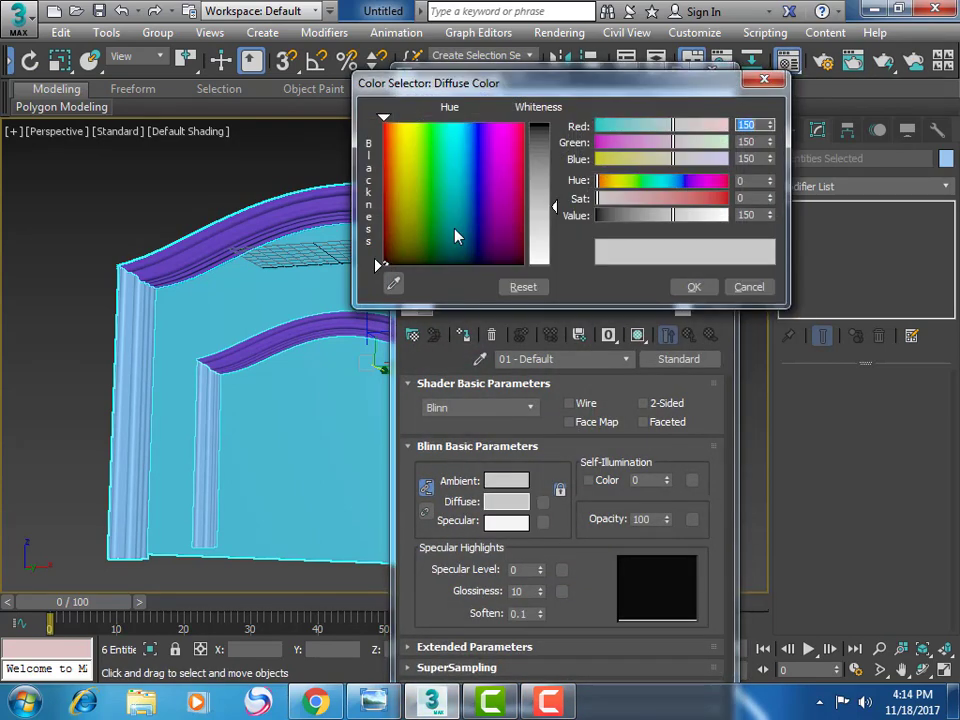
mouse_move(400, 160)
mouse_down()
mouse_move(391, 137)
mouse_move(391, 190)
mouse_move(409, 193)
mouse_up()
drag(553, 204, 555, 155)
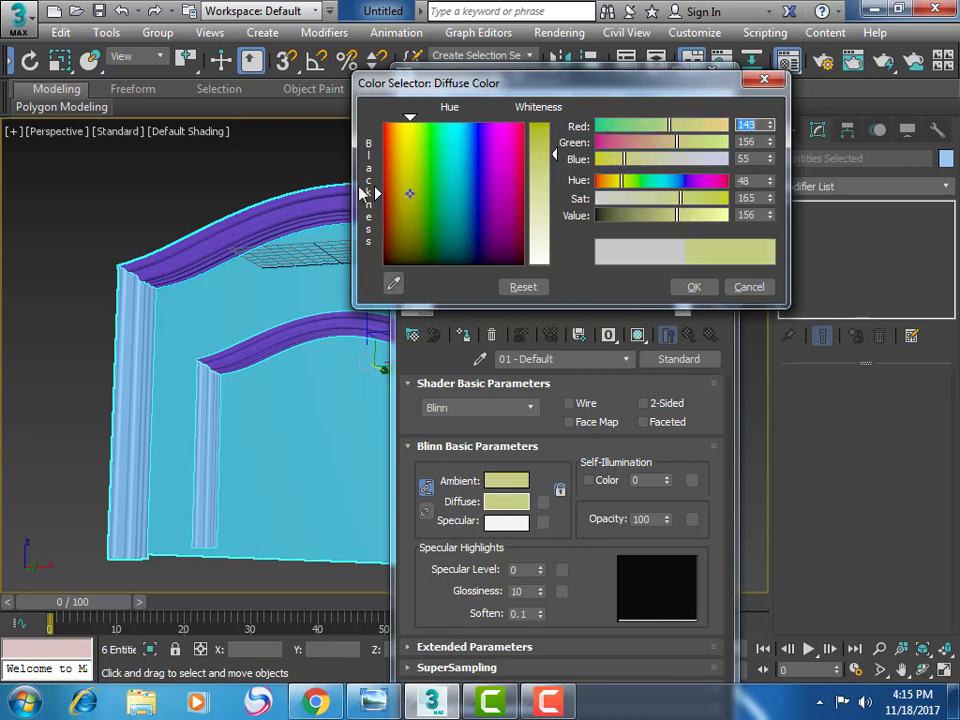
mouse_move(410, 200)
mouse_down()
mouse_move(397, 193)
mouse_move(416, 192)
mouse_up()
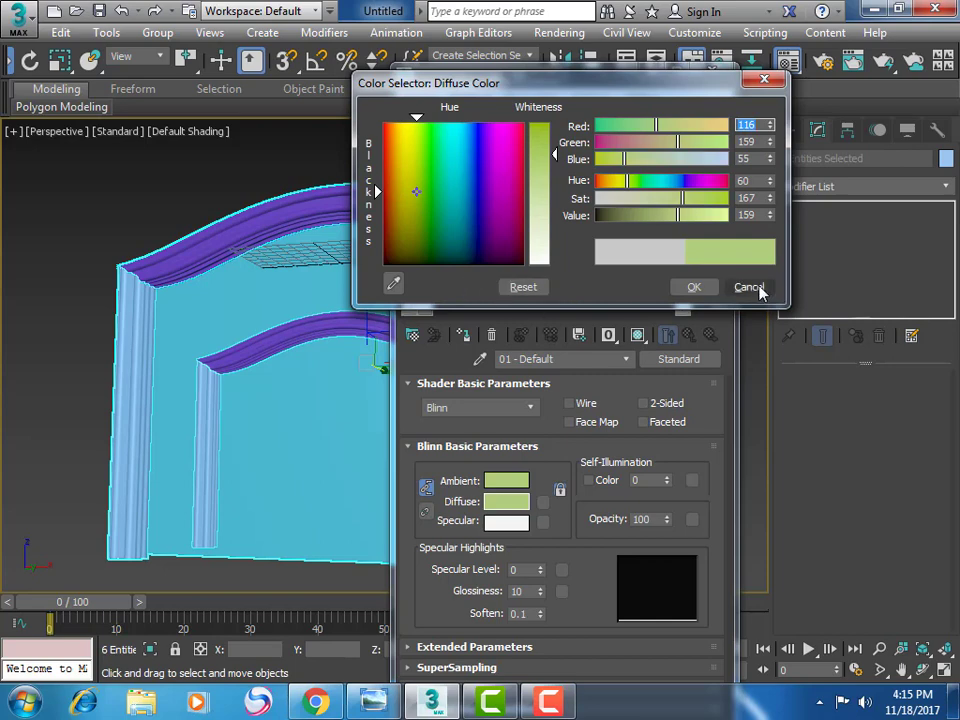
click(693, 287)
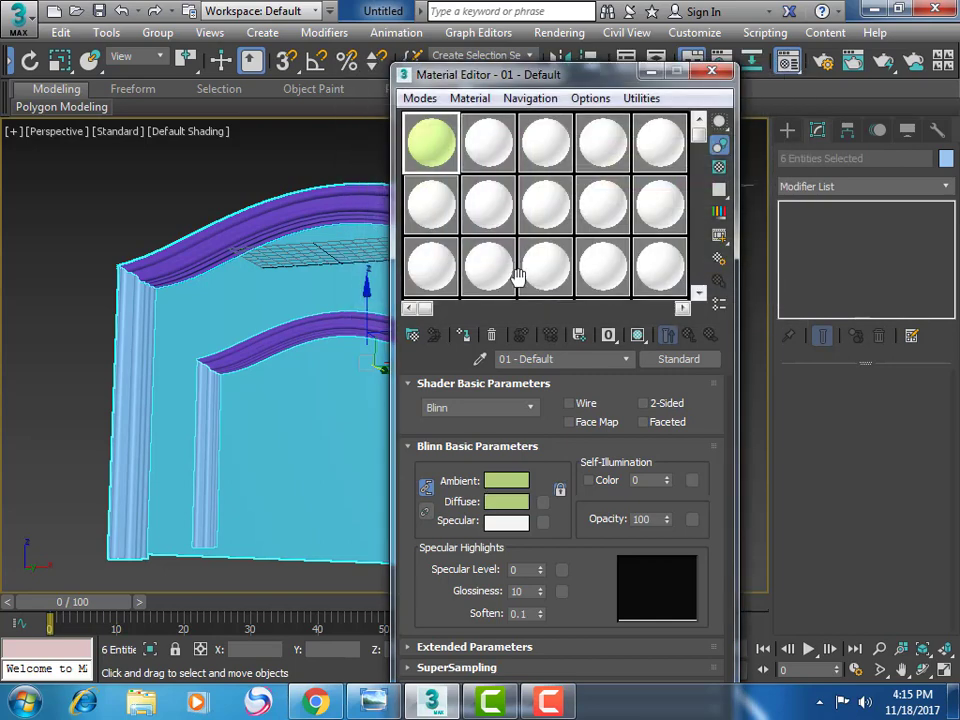
Assign the material to the headboard with Specular Level 104 and Glossiness 38
click(466, 338)
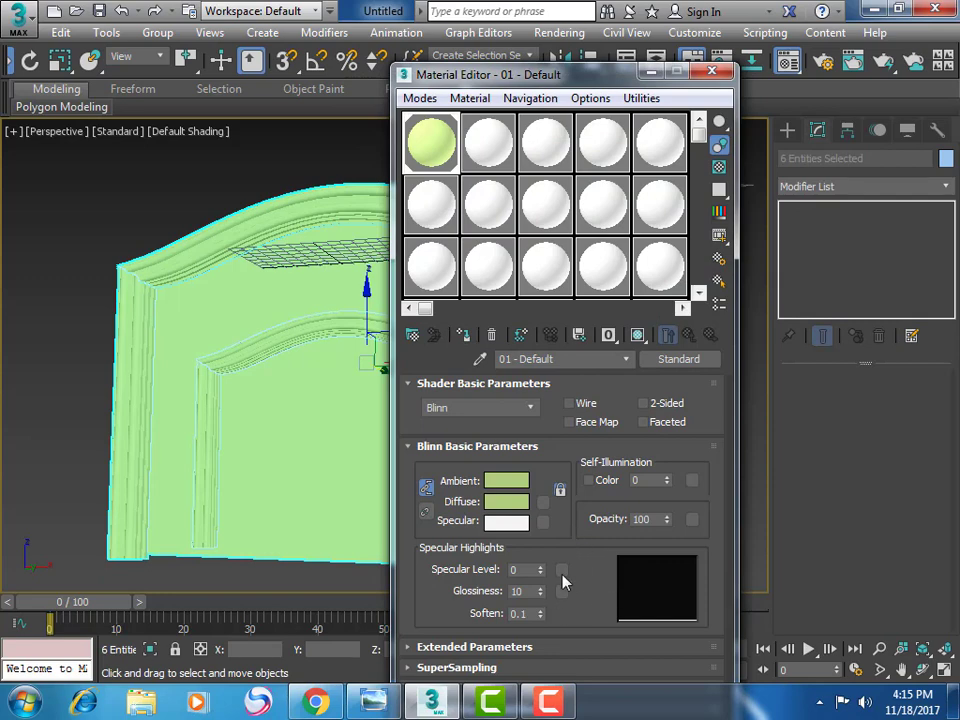
drag(540, 569, 540, 465)
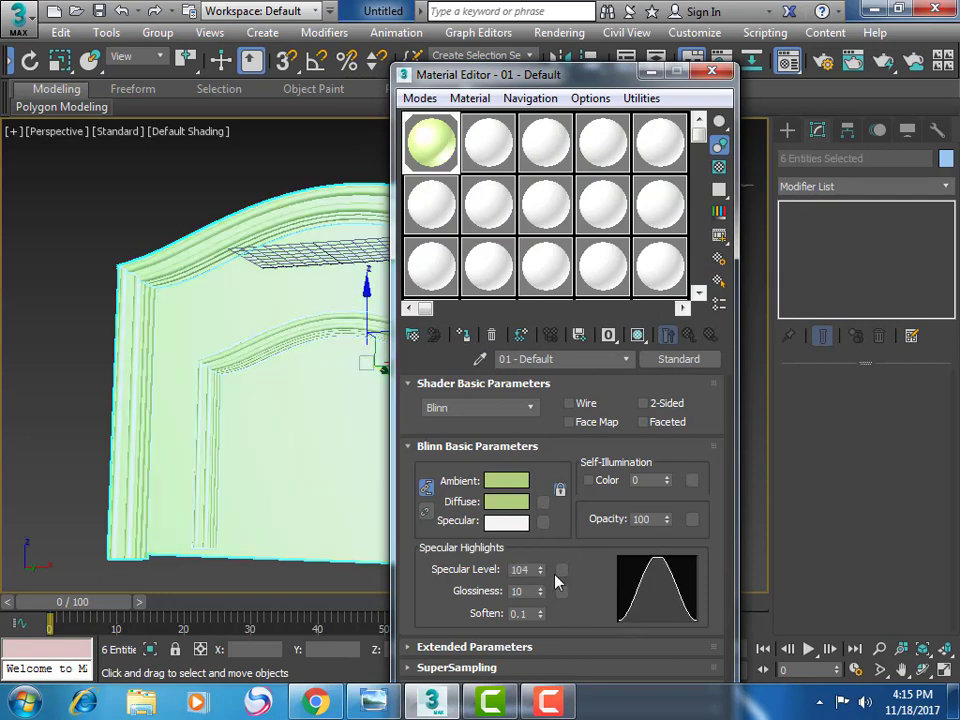
drag(540, 591, 552, 558)
Hide the Perspective grid and orbit to show the headboard's side edge
click(712, 72)
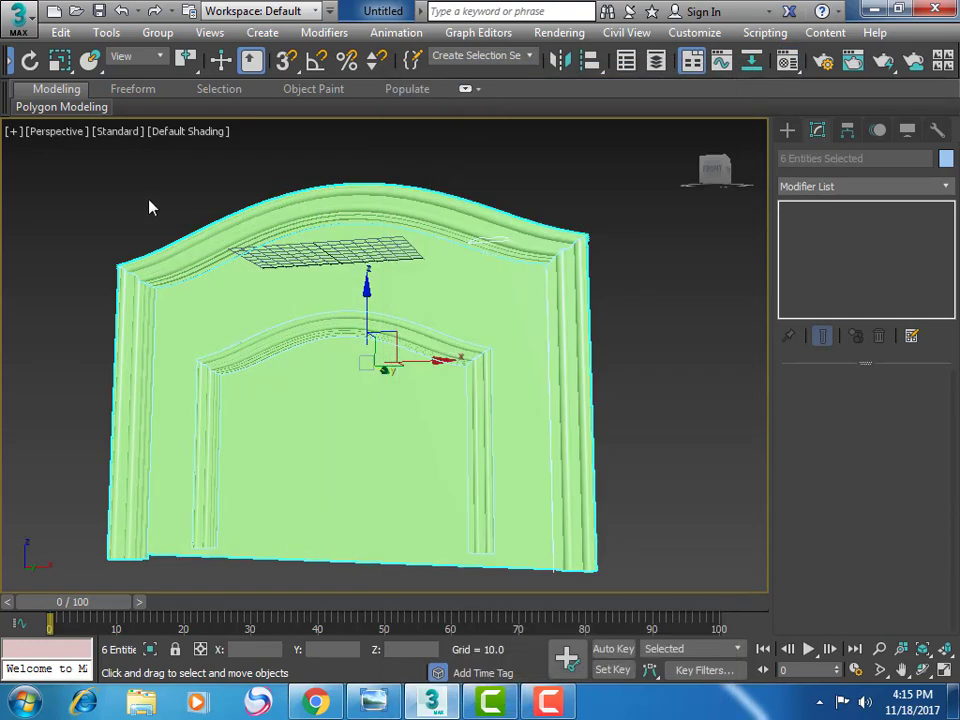
click(13, 132)
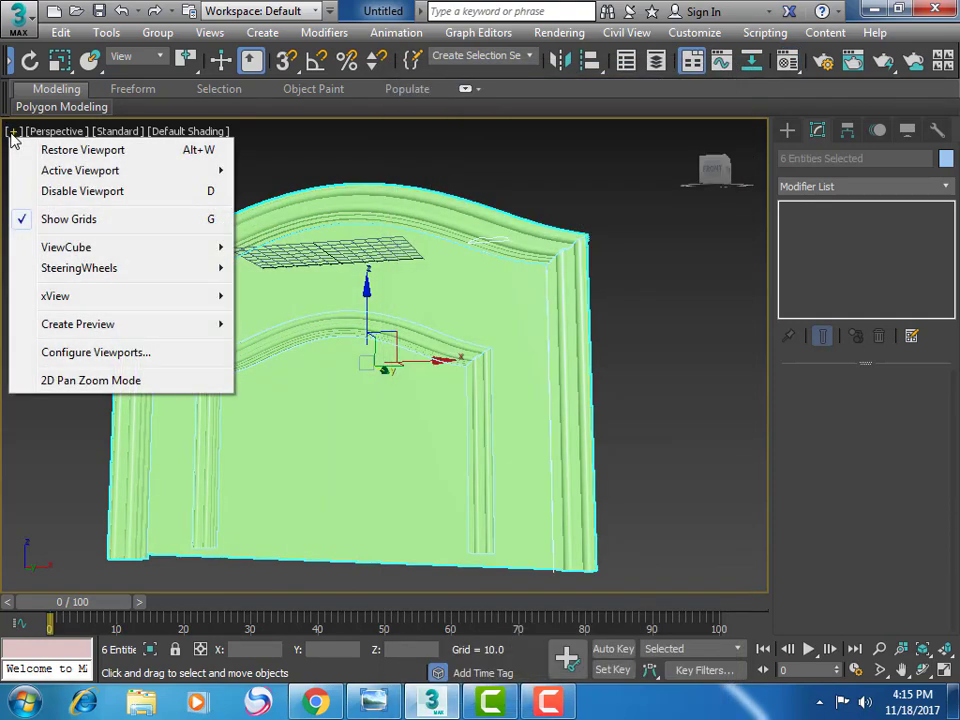
click(107, 220)
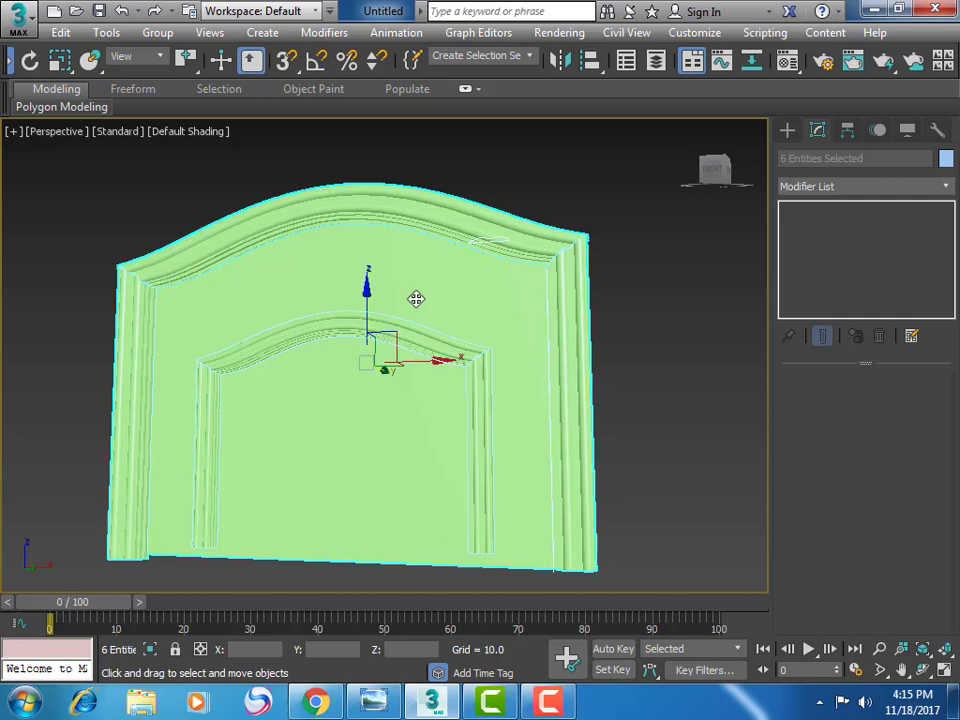
click(903, 675)
scroll(610, 500, down, 3)
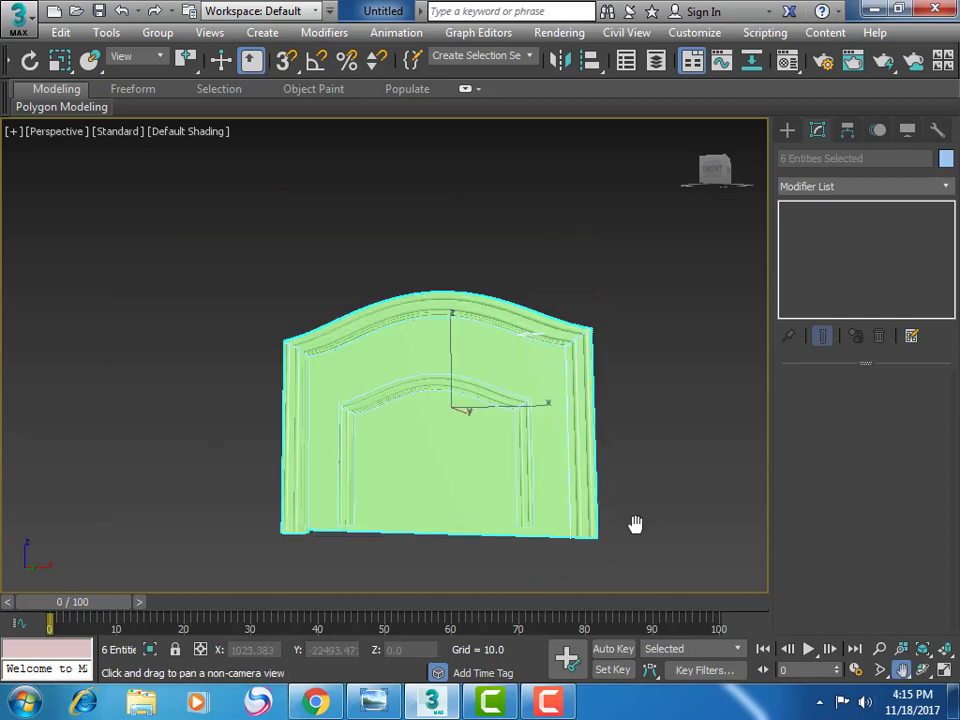
click(922, 670)
drag(437, 392, 439, 433)
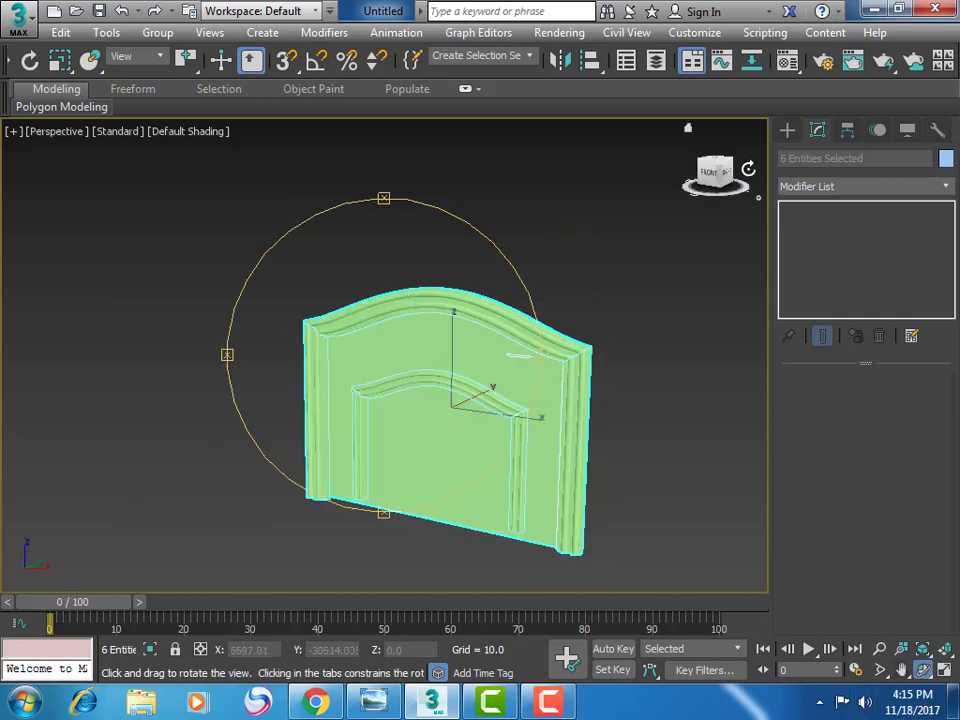
Frame the headboard, check it in ActiveShade, and reopen the 01 - Default material
drag(884, 74, 884, 140)
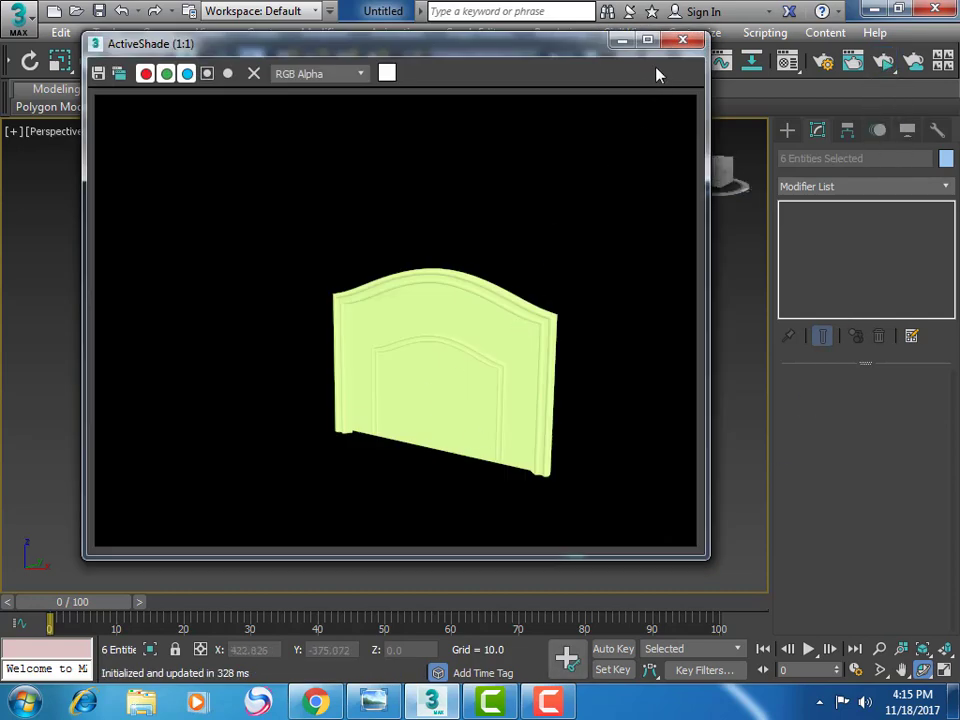
click(683, 40)
scroll(467, 321, up, 3)
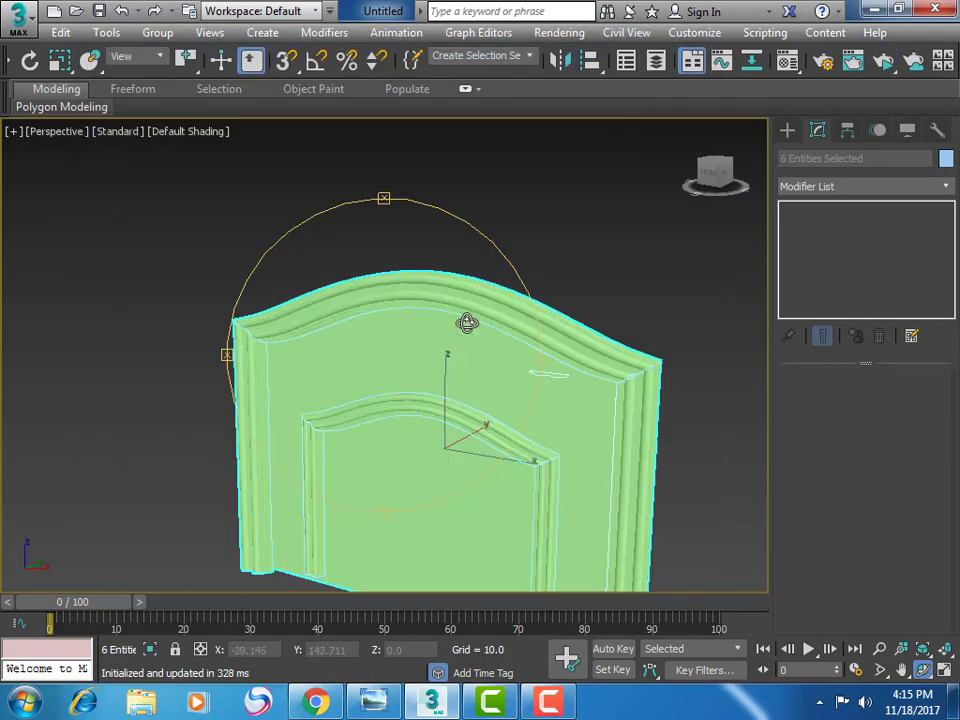
click(901, 669)
drag(566, 576, 545, 403)
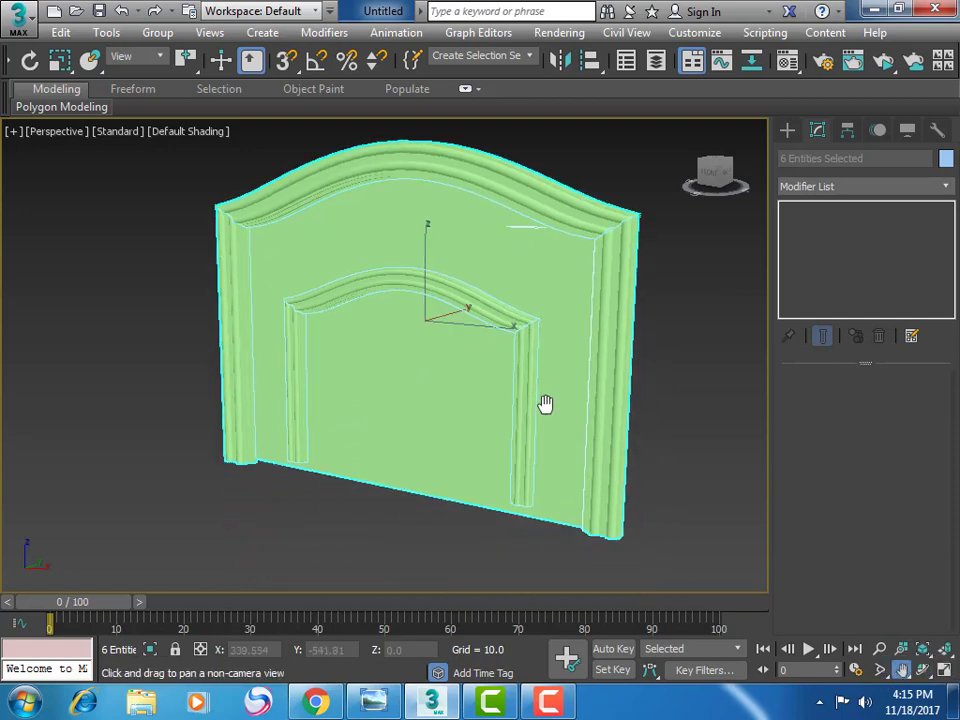
scroll(548, 405, up, 2)
drag(525, 354, 564, 369)
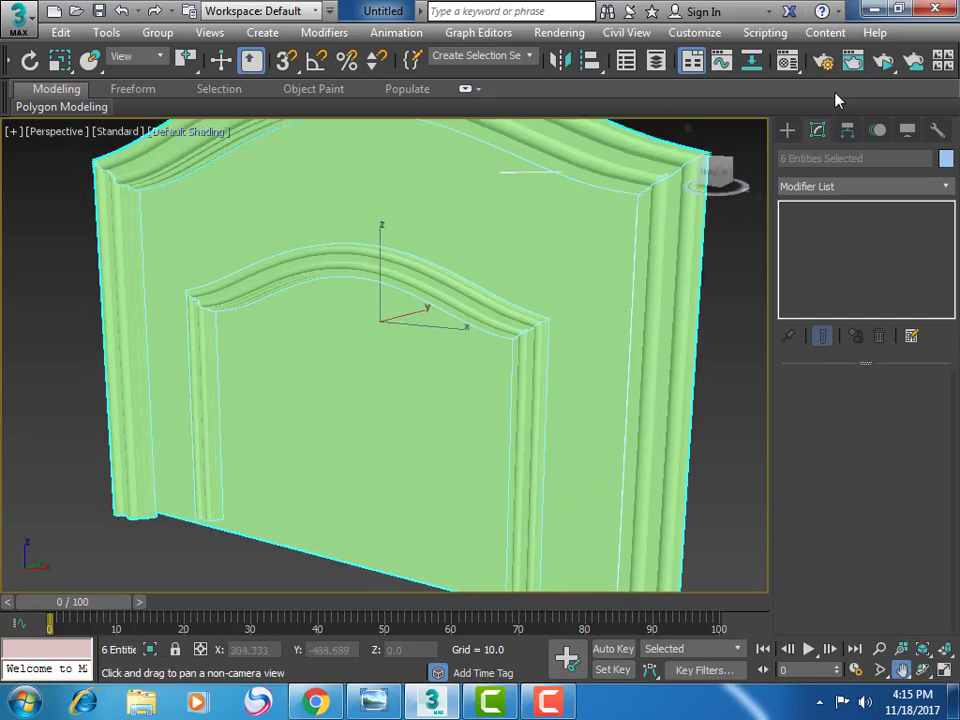
click(884, 62)
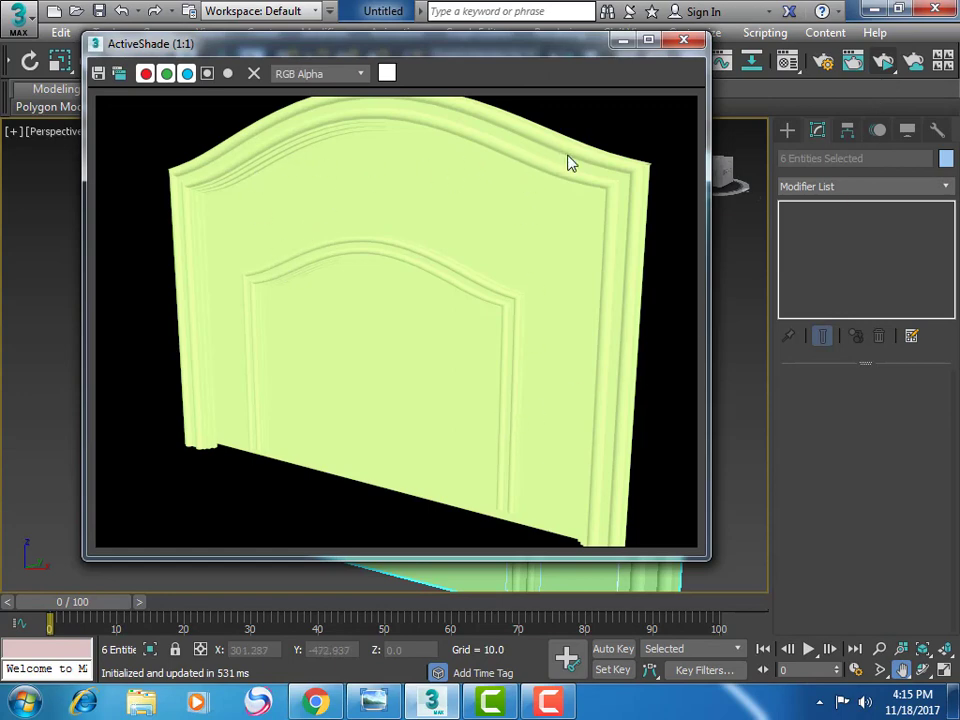
click(688, 43)
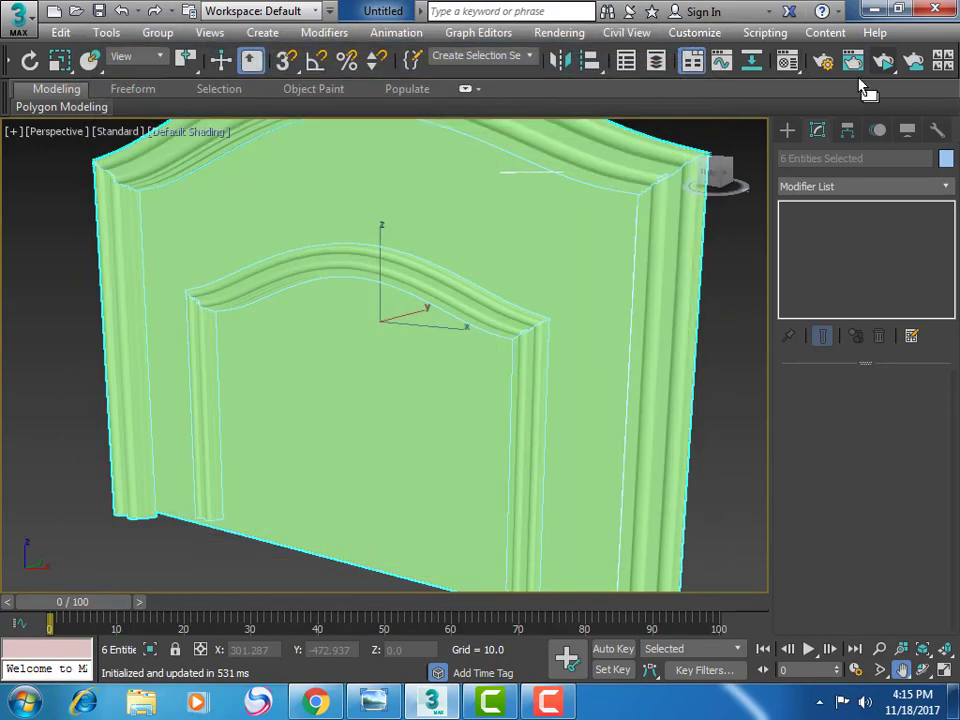
click(796, 62)
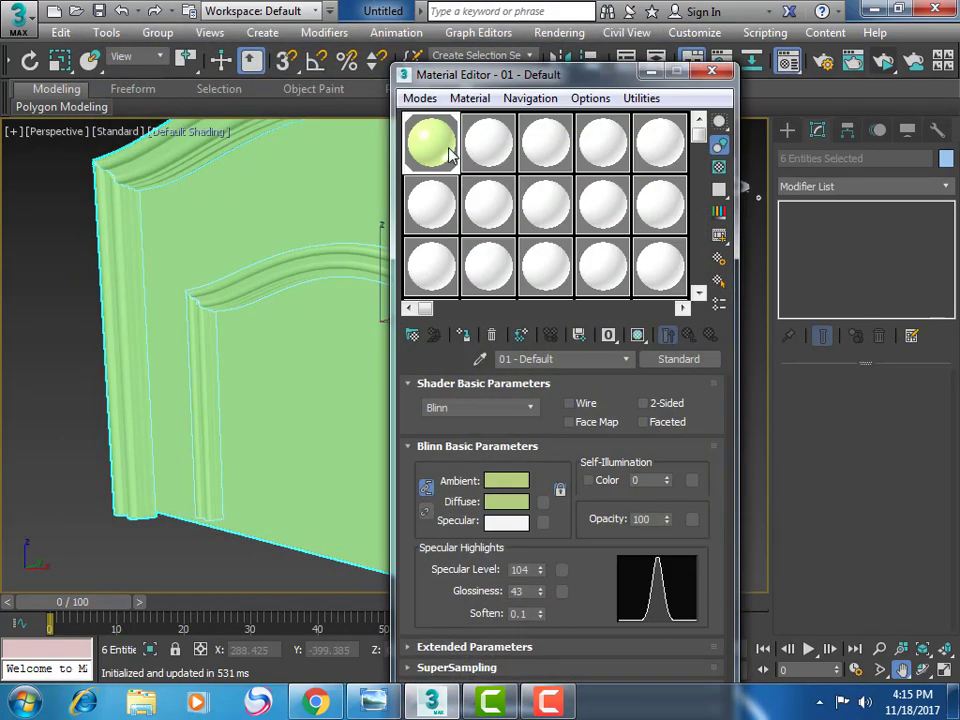
Darken the diffuse to a muted olive green (Value about 128) and preview it in ActiveShade
click(515, 507)
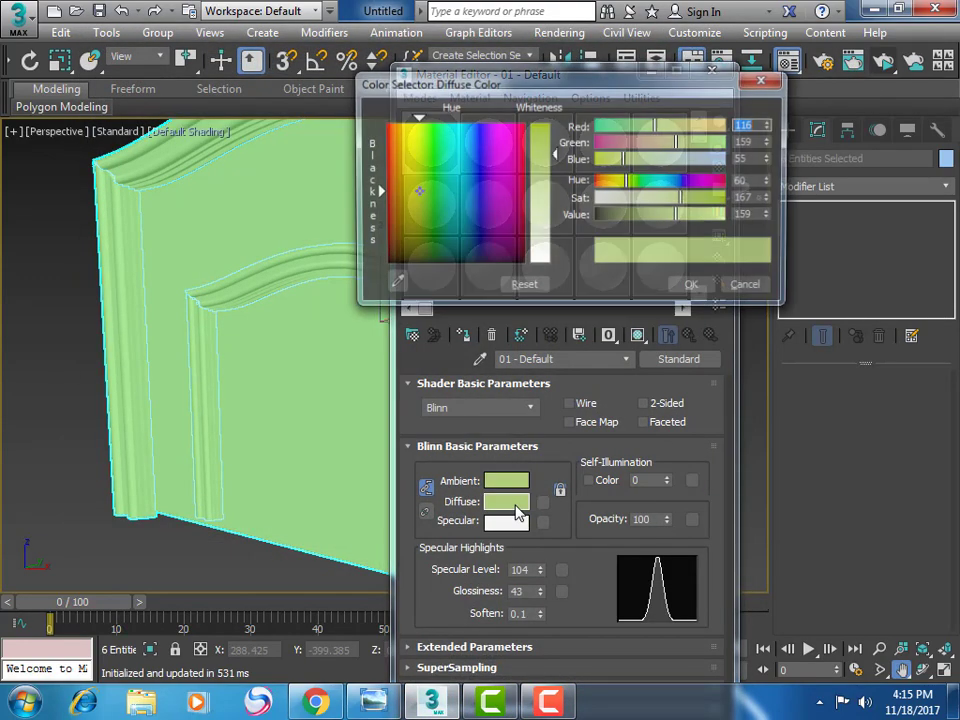
click(417, 195)
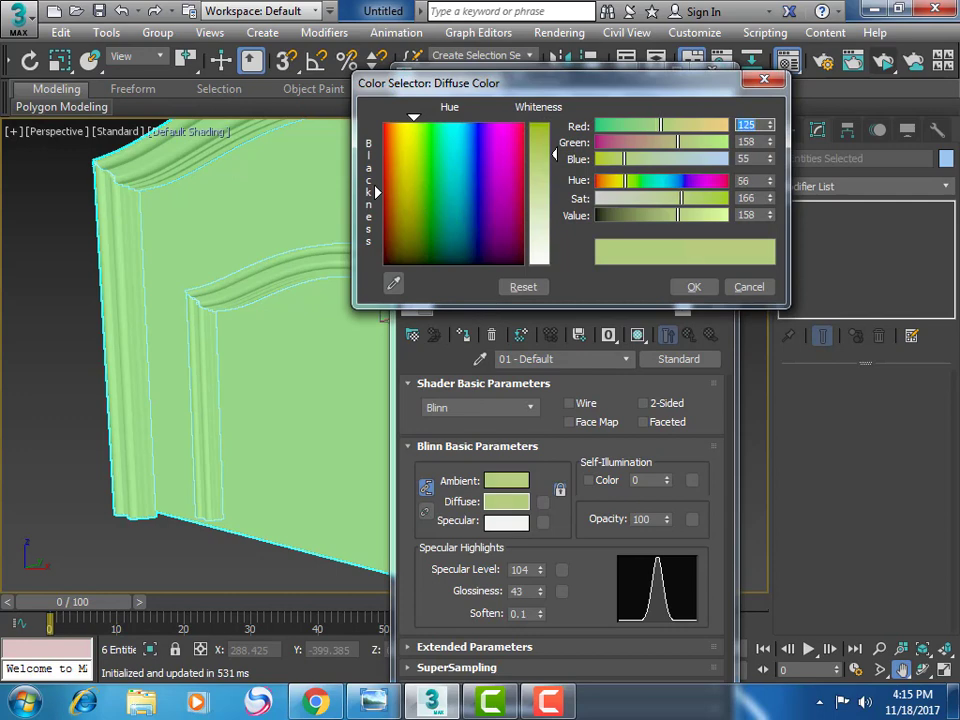
drag(416, 192, 414, 176)
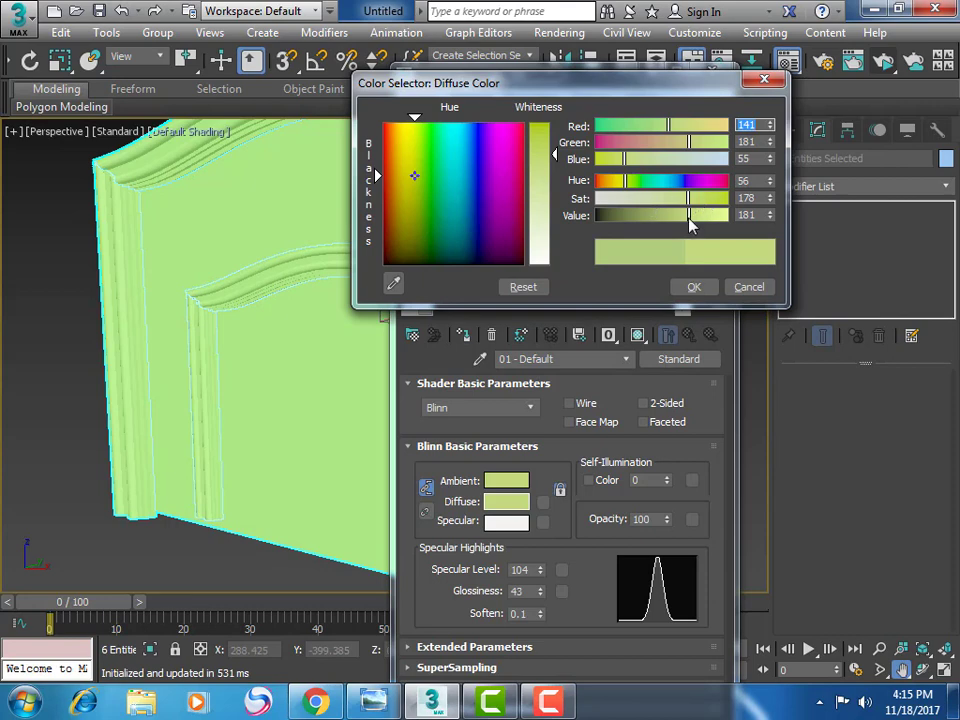
drag(689, 219, 642, 213)
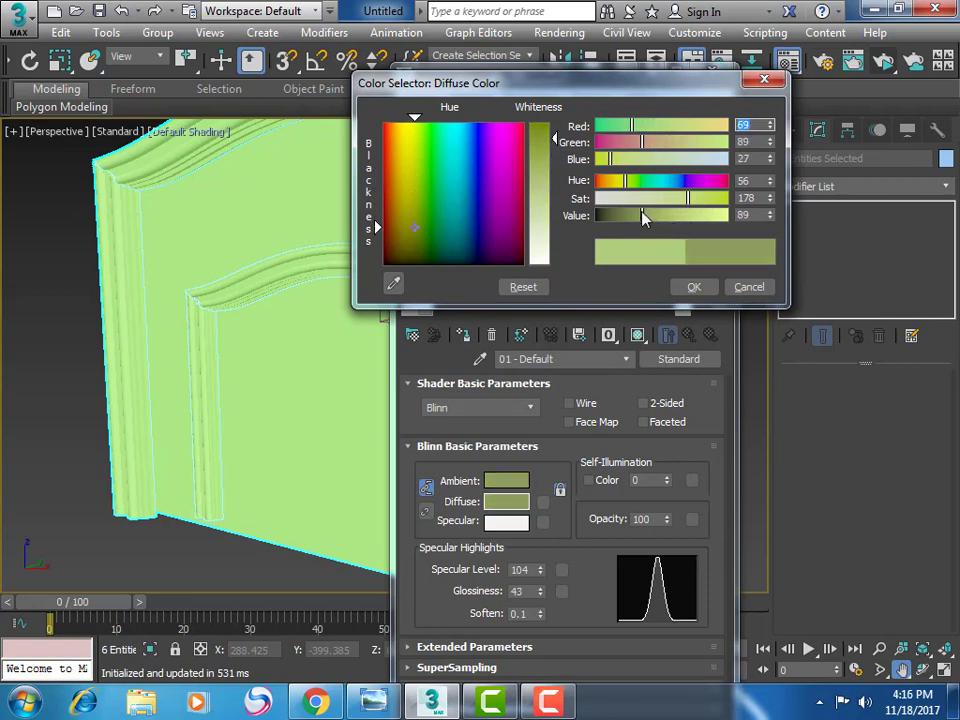
click(694, 287)
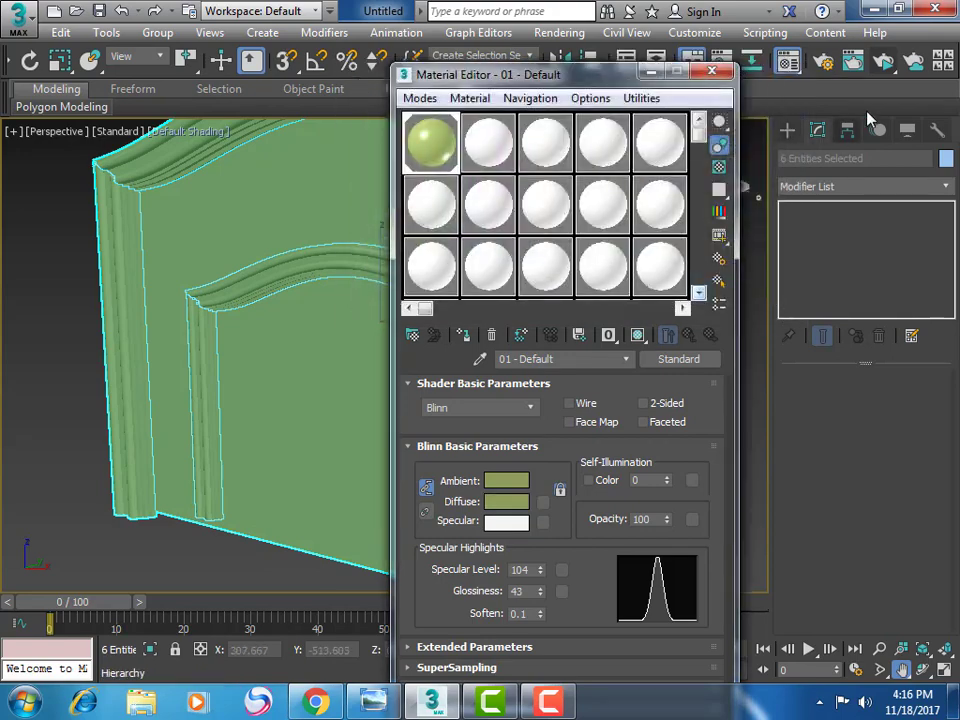
click(884, 62)
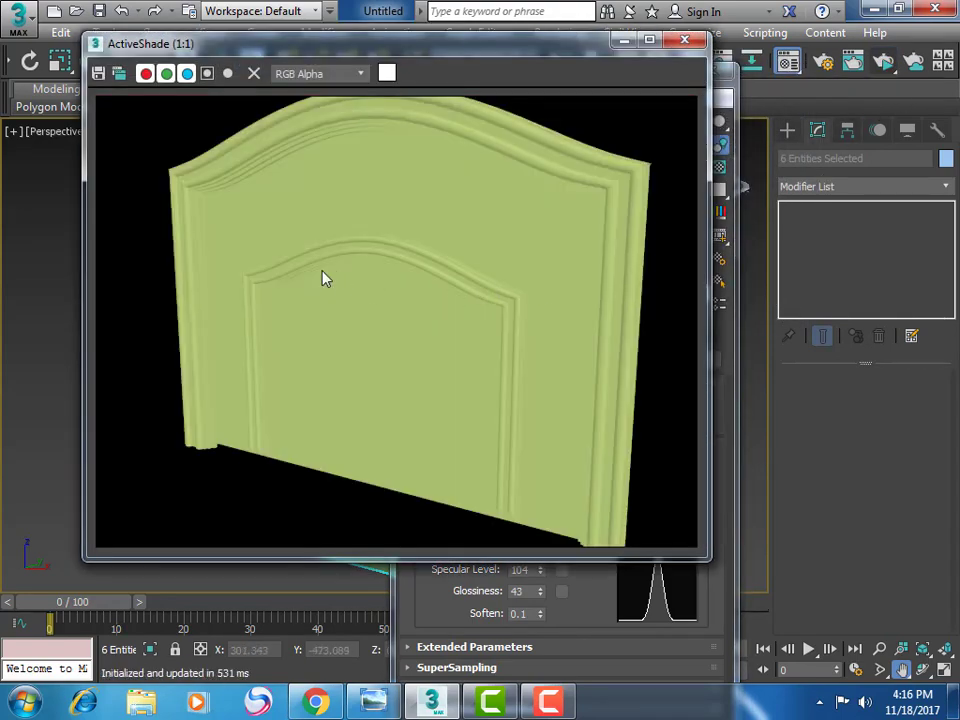
click(684, 40)
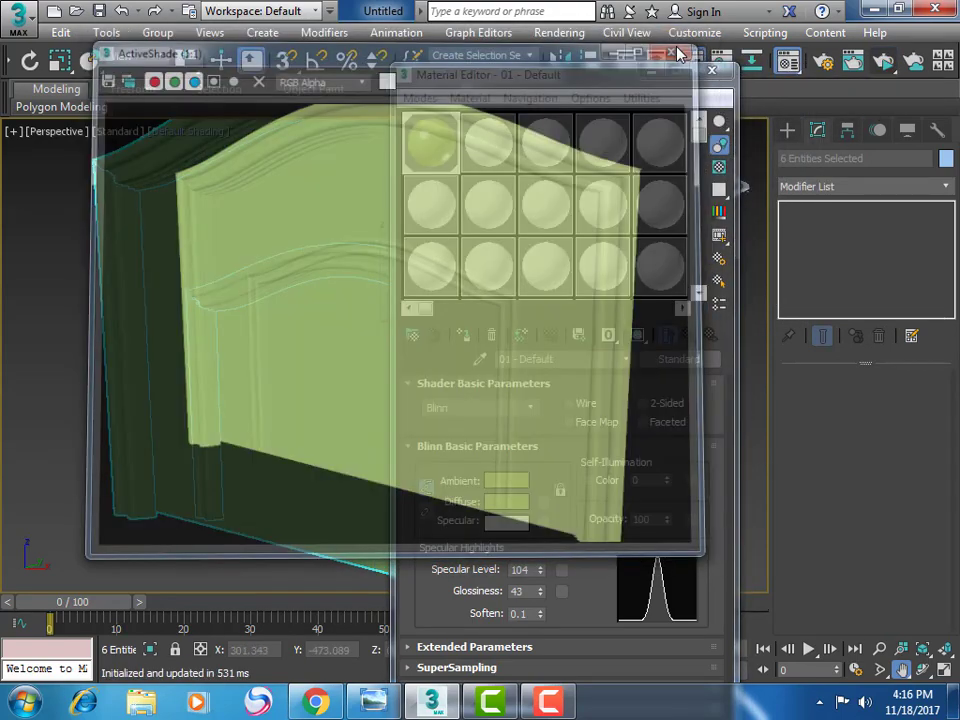
click(723, 75)
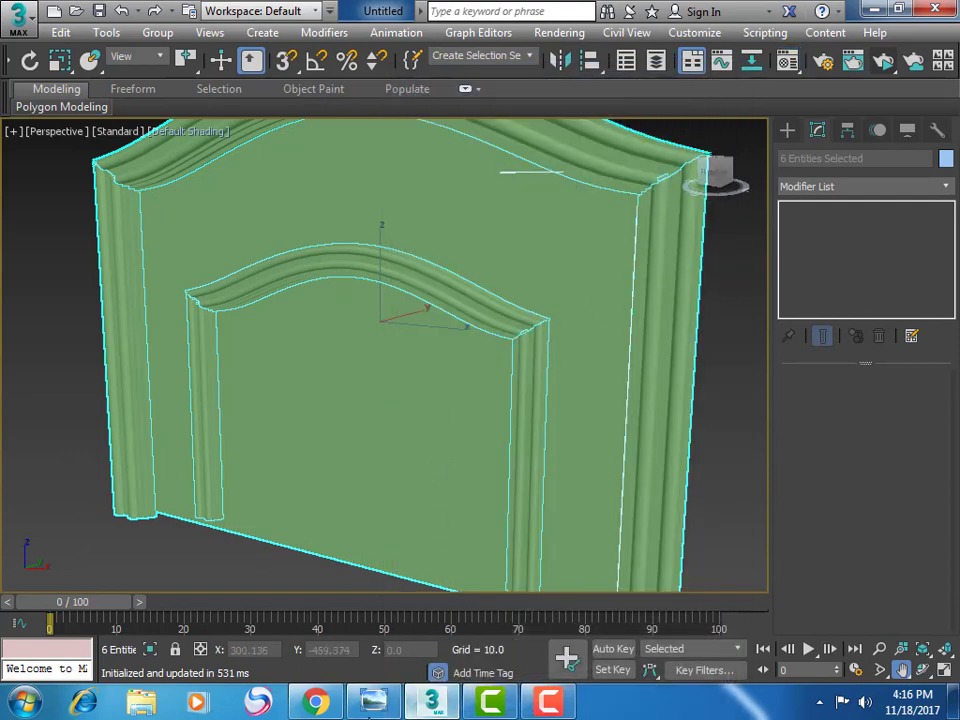
Glance at the bed reference render, minimize it, and restore four viewports with Alt+W
click(371, 710)
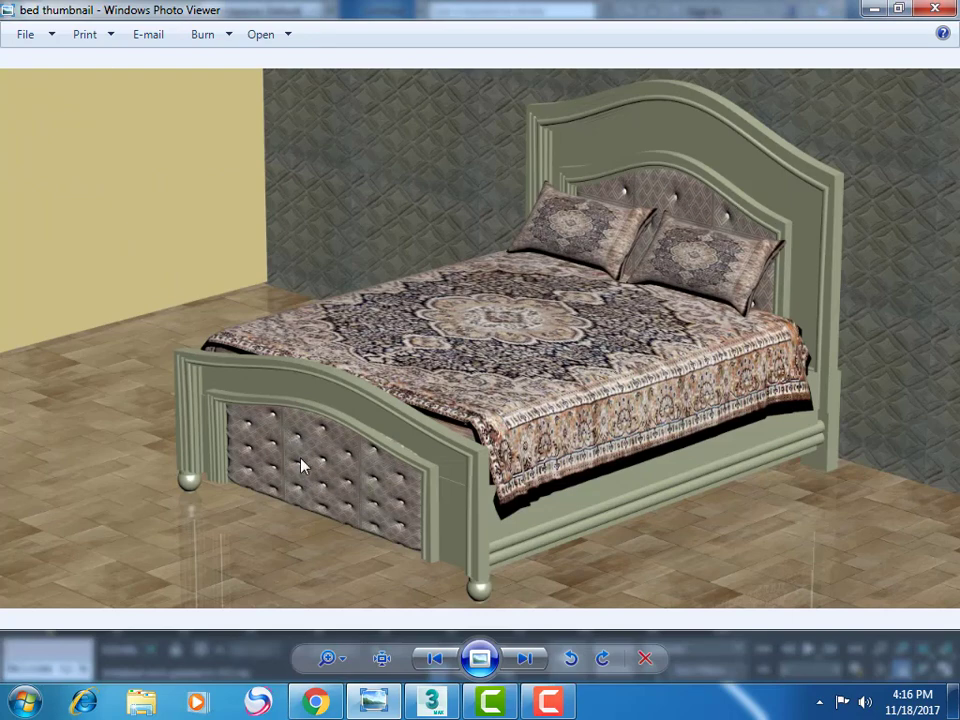
click(870, 12)
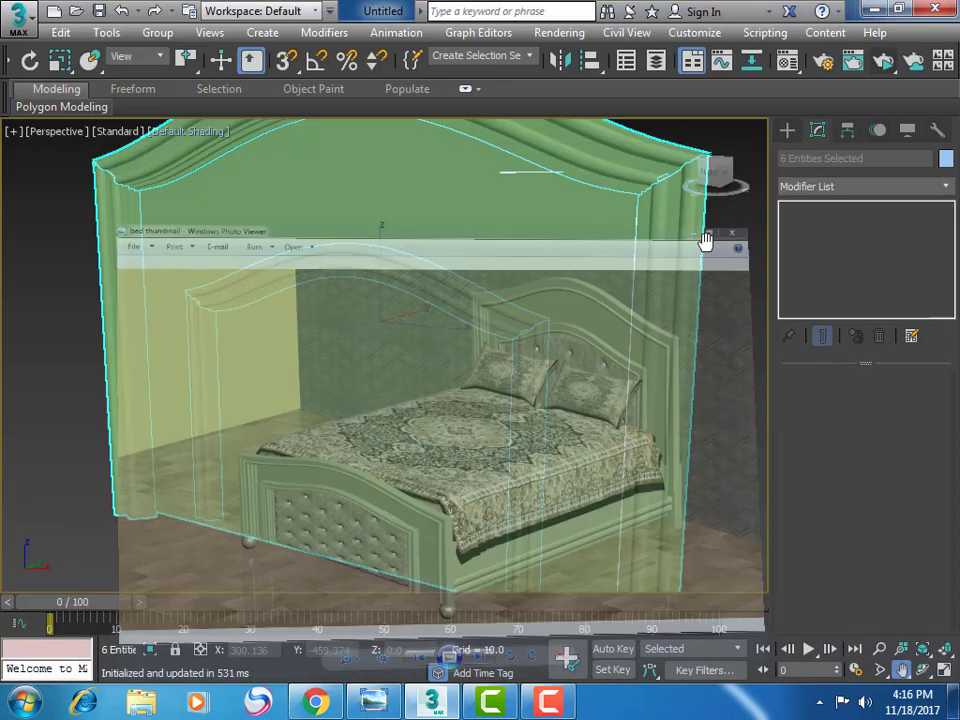
key(alt+w)
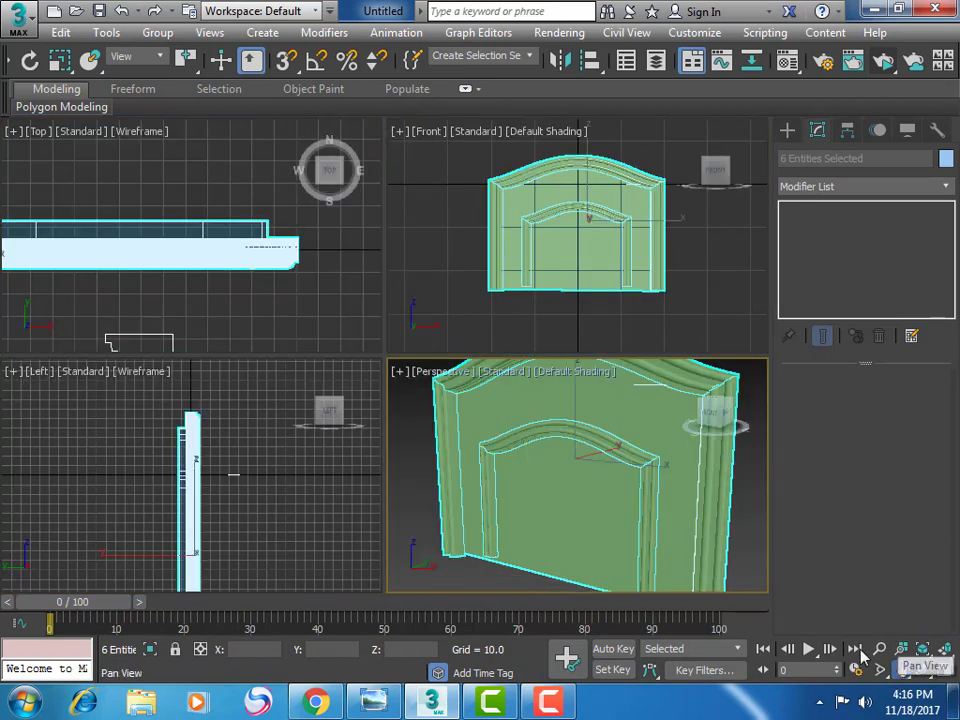
Draw a standard primitive box in front of the headboard in the Top view
click(634, 334)
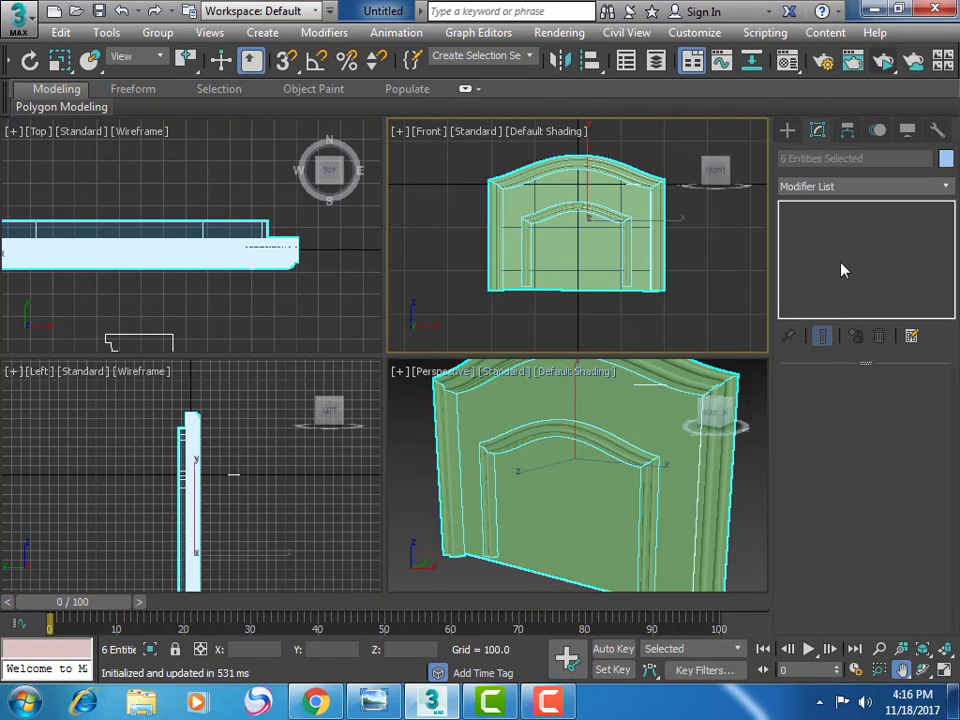
scroll(214, 317, down, 2)
middle_drag(214, 262, 214, 317)
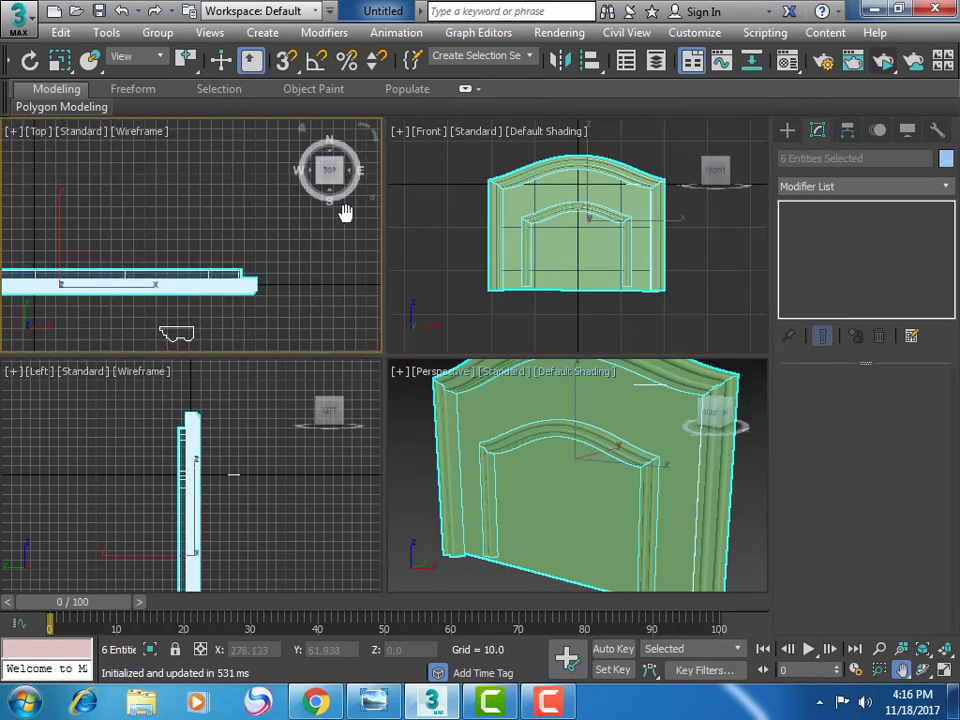
mouse_move(196, 250)
middle_down()
mouse_move(212, 227)
mouse_move(135, 279)
mouse_move(197, 272)
mouse_move(182, 284)
mouse_move(205, 249)
middle_up()
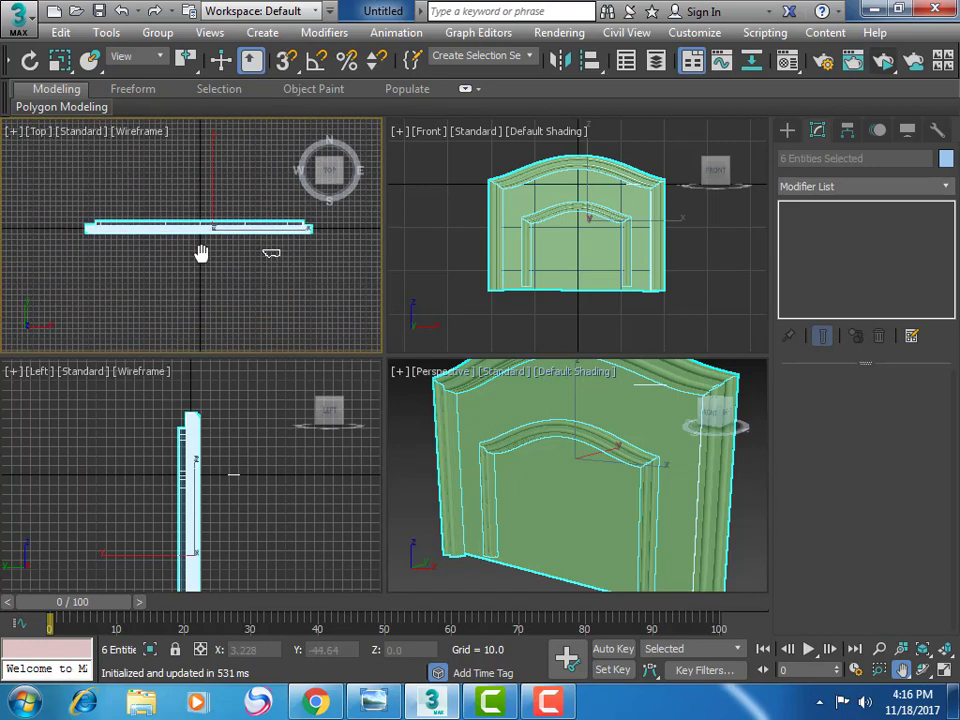
click(788, 131)
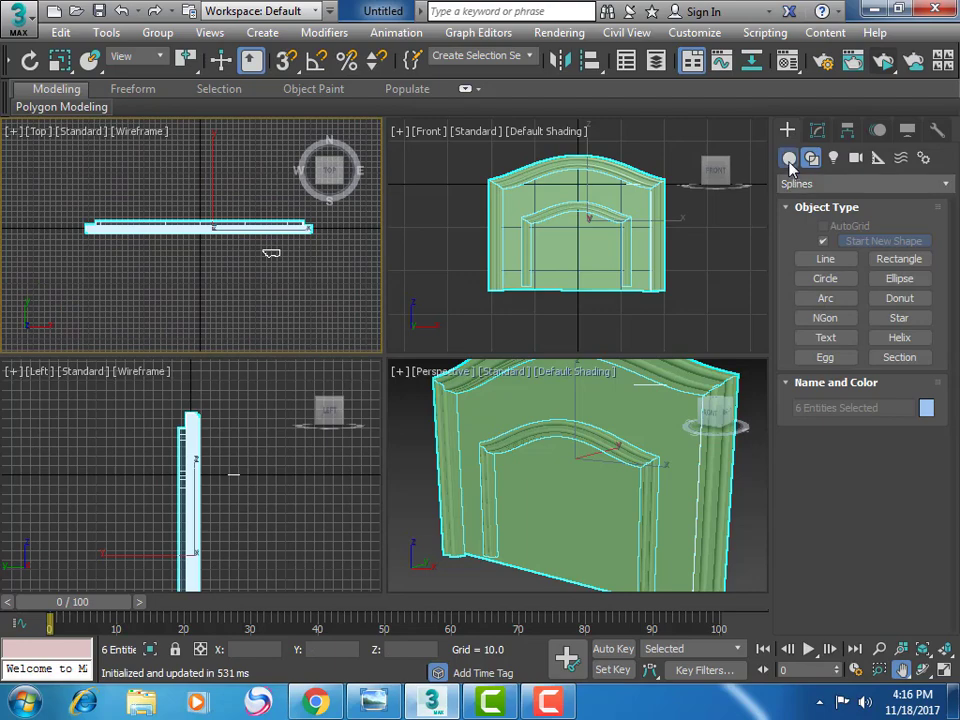
click(789, 158)
click(838, 244)
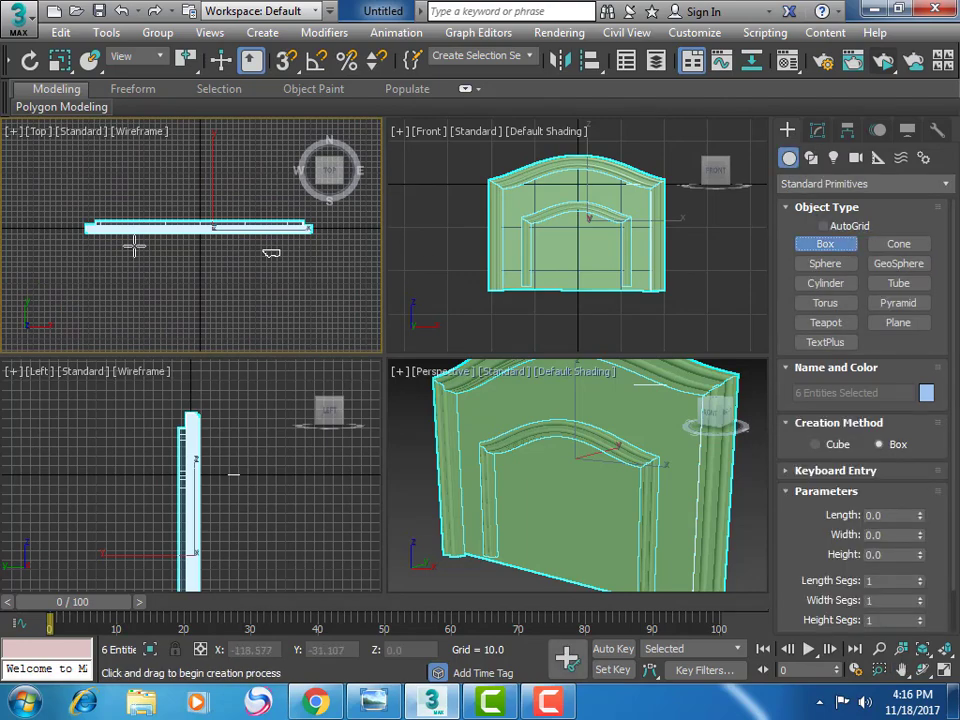
drag(130, 232, 286, 240)
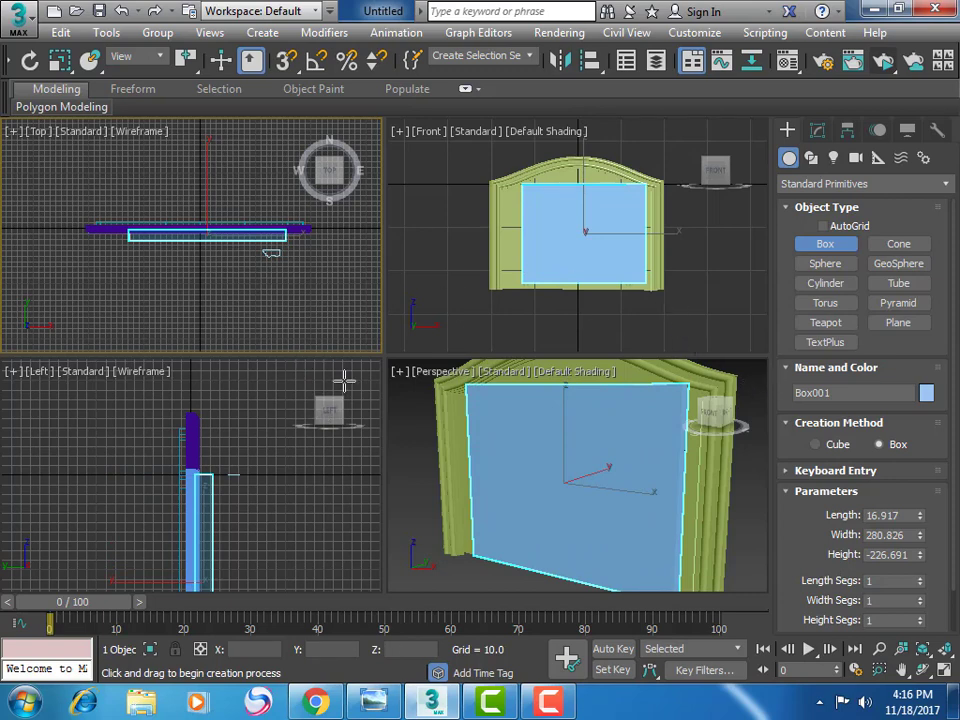
Reduce the box Length to 14.041 and move it down, centred under the arch
click(901, 670)
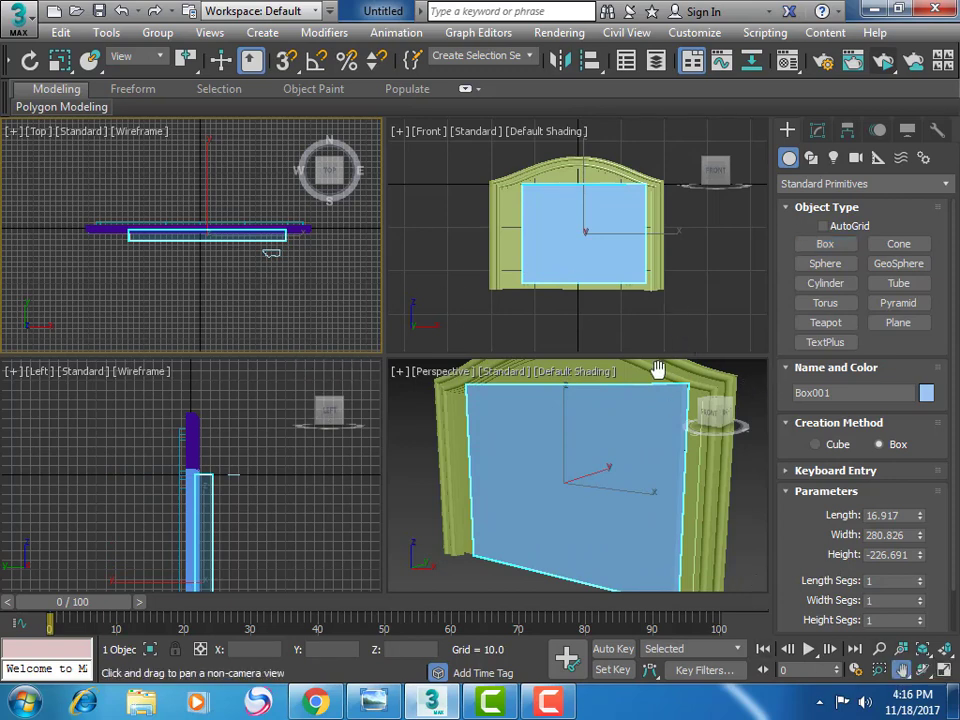
click(650, 321)
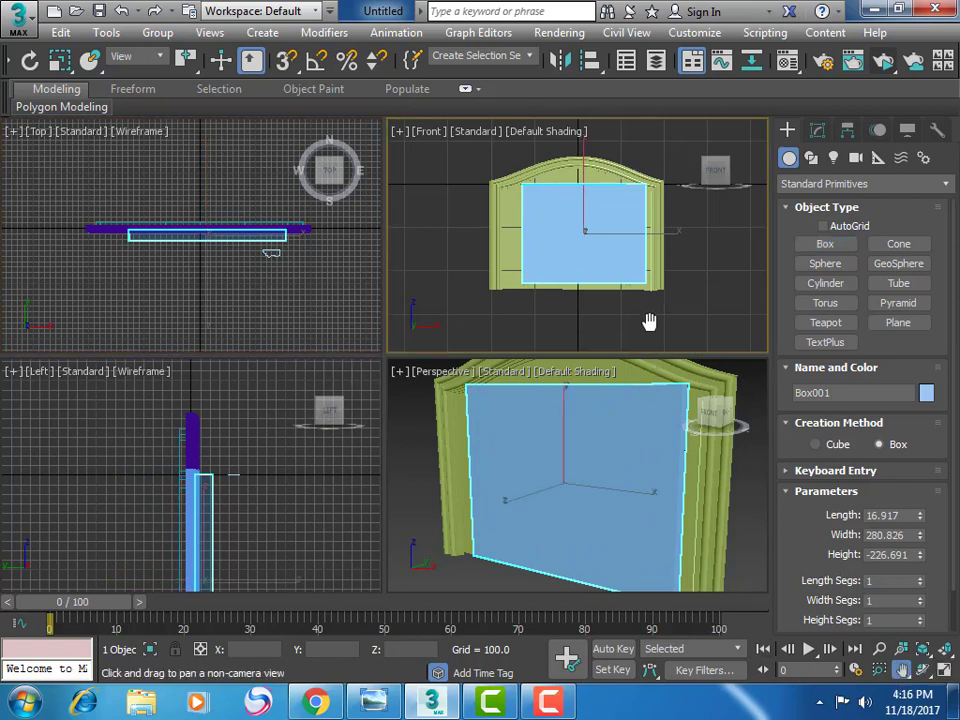
click(919, 521)
mouse_move(919, 521)
mouse_down()
mouse_move(924, 563)
mouse_move(928, 521)
mouse_up()
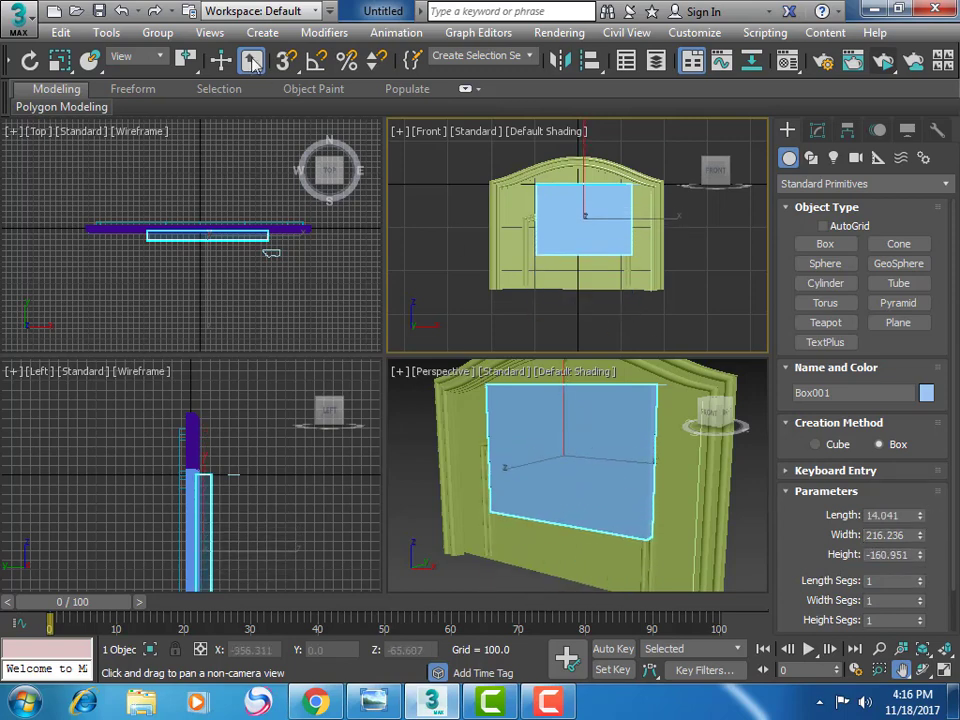
drag(400, 60, 478, 90)
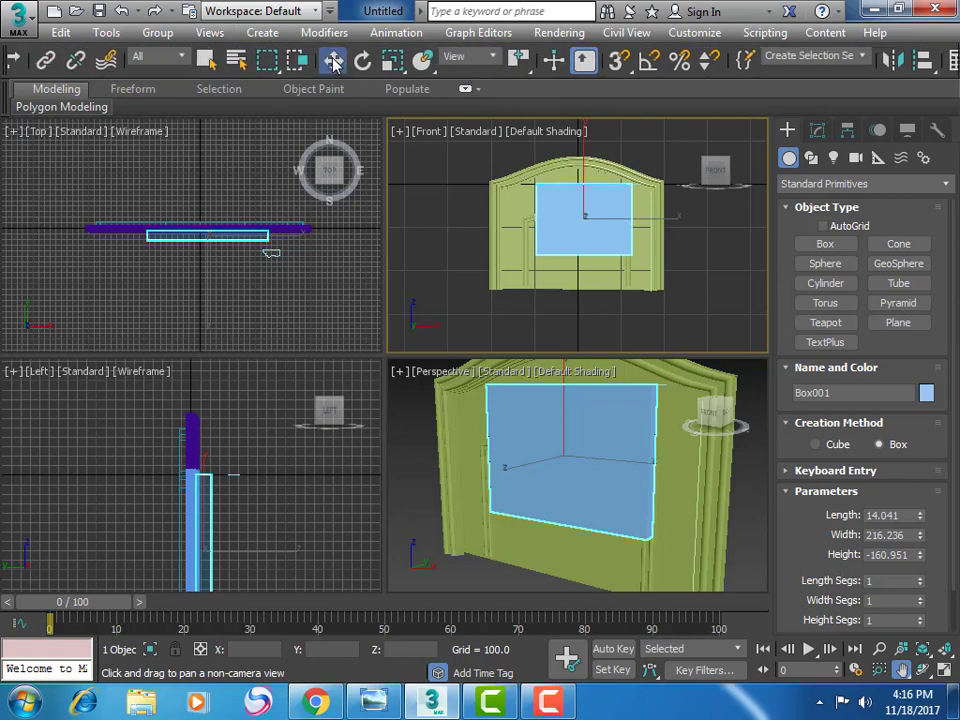
click(332, 60)
drag(587, 148, 581, 177)
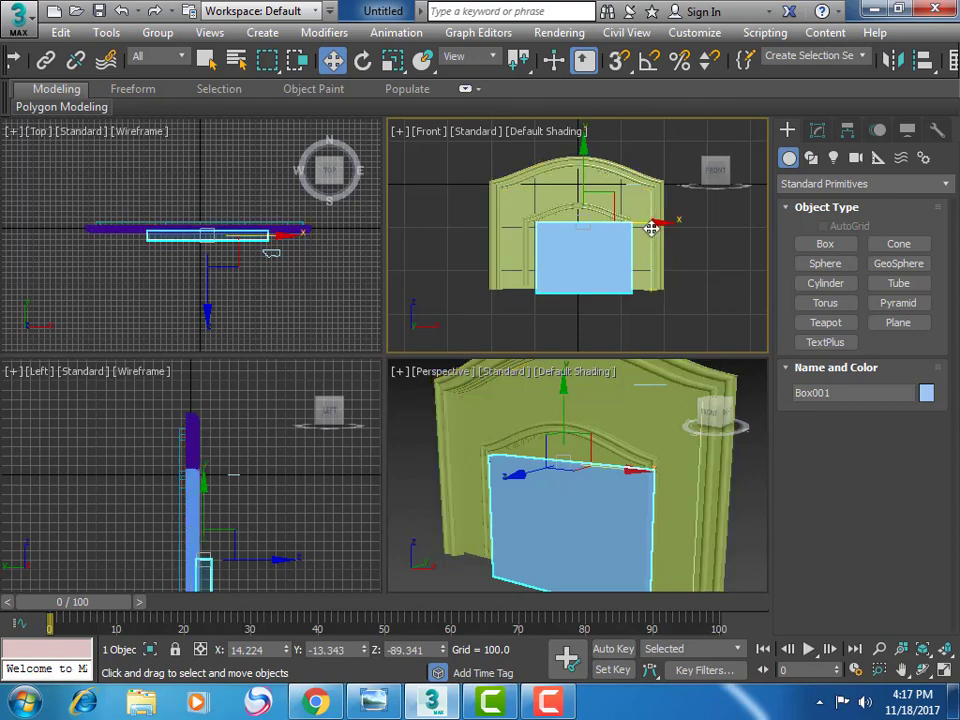
drag(652, 224, 643, 224)
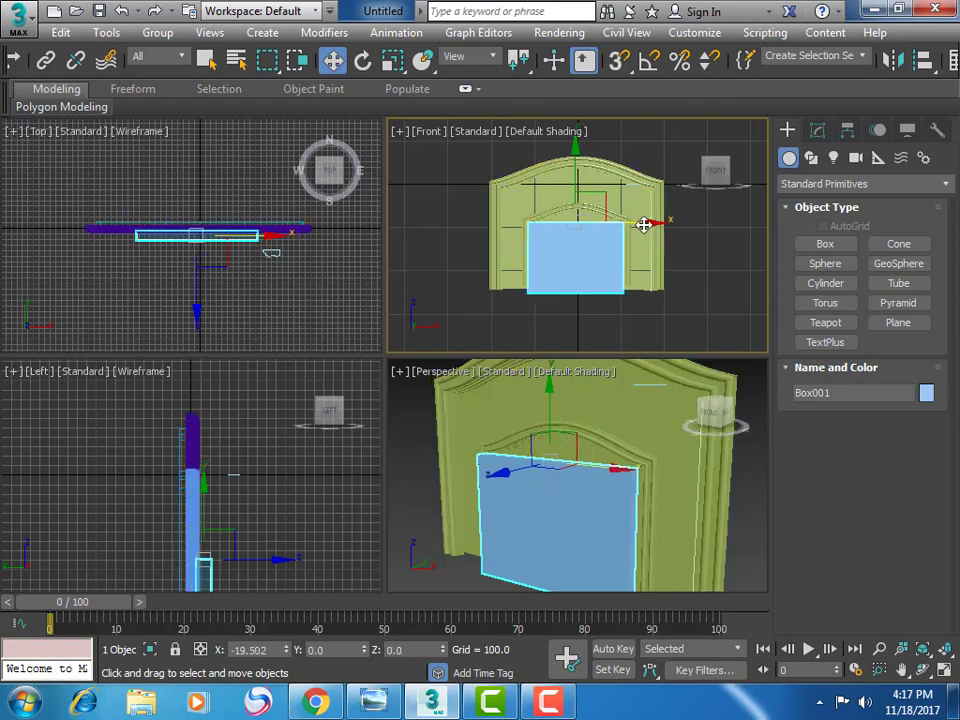
click(677, 326)
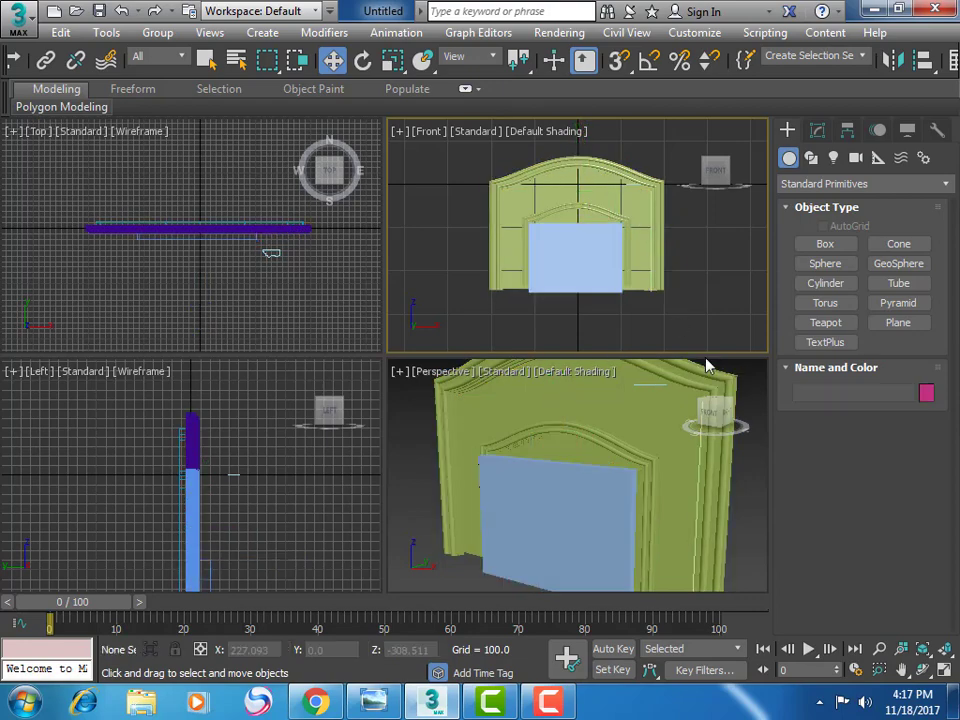
In the maximized Front view, nudge the box right and set its Height to -138.418
click(943, 669)
click(901, 669)
scroll(512, 469, up, 4)
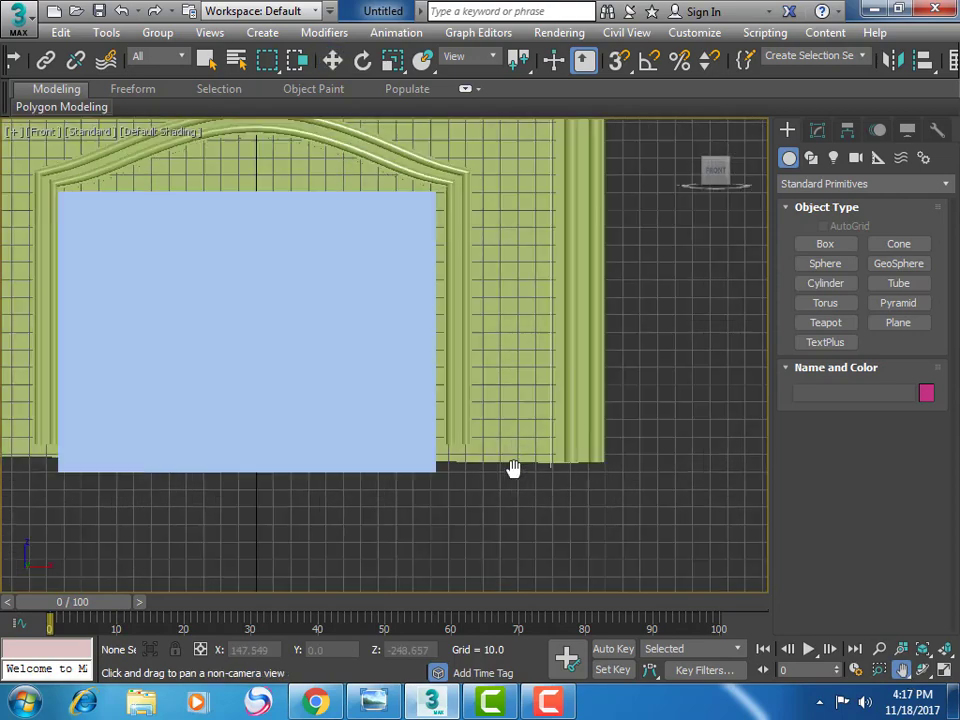
drag(390, 328, 534, 410)
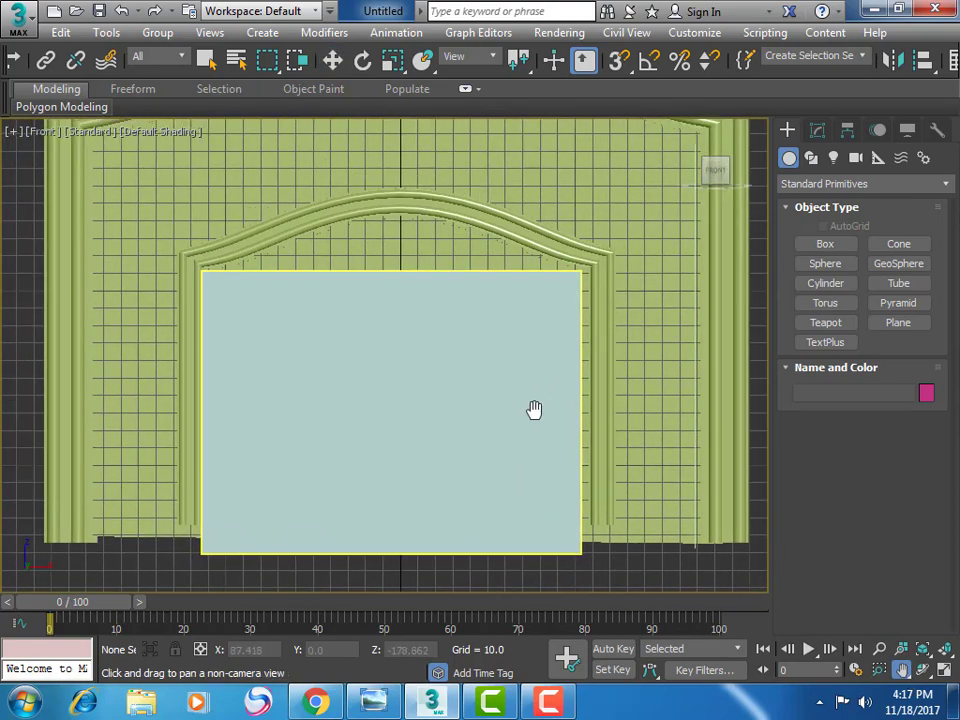
click(818, 131)
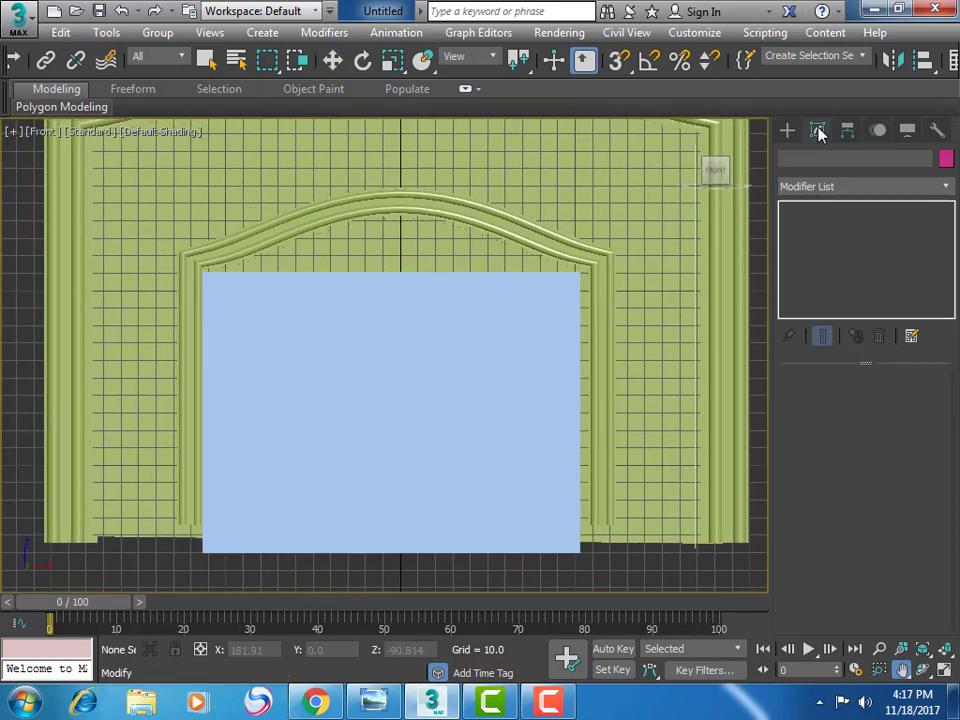
click(332, 60)
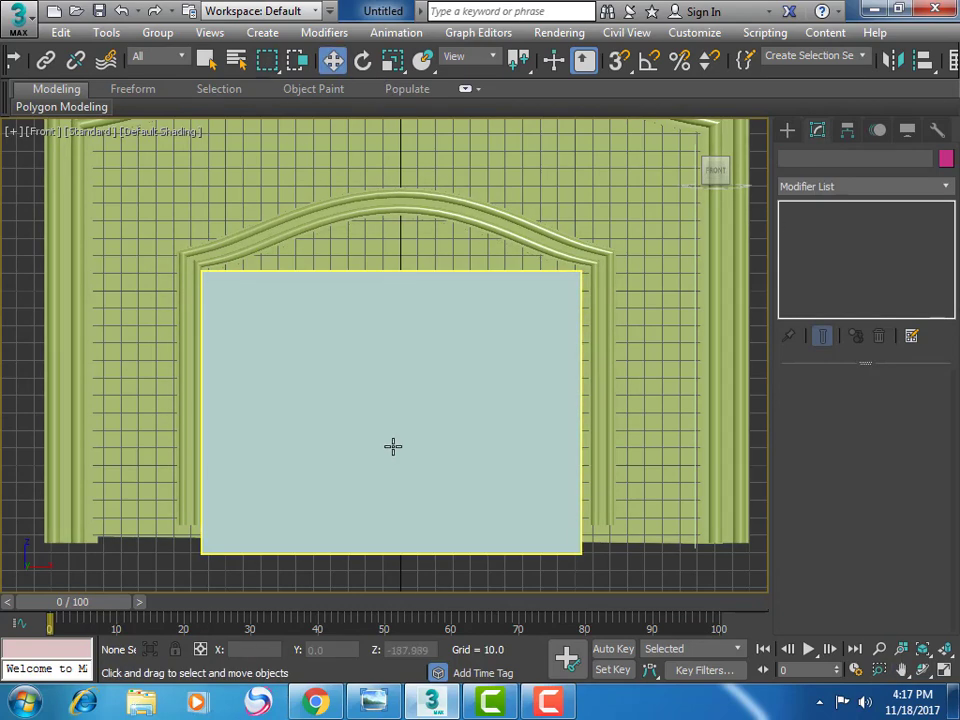
click(392, 446)
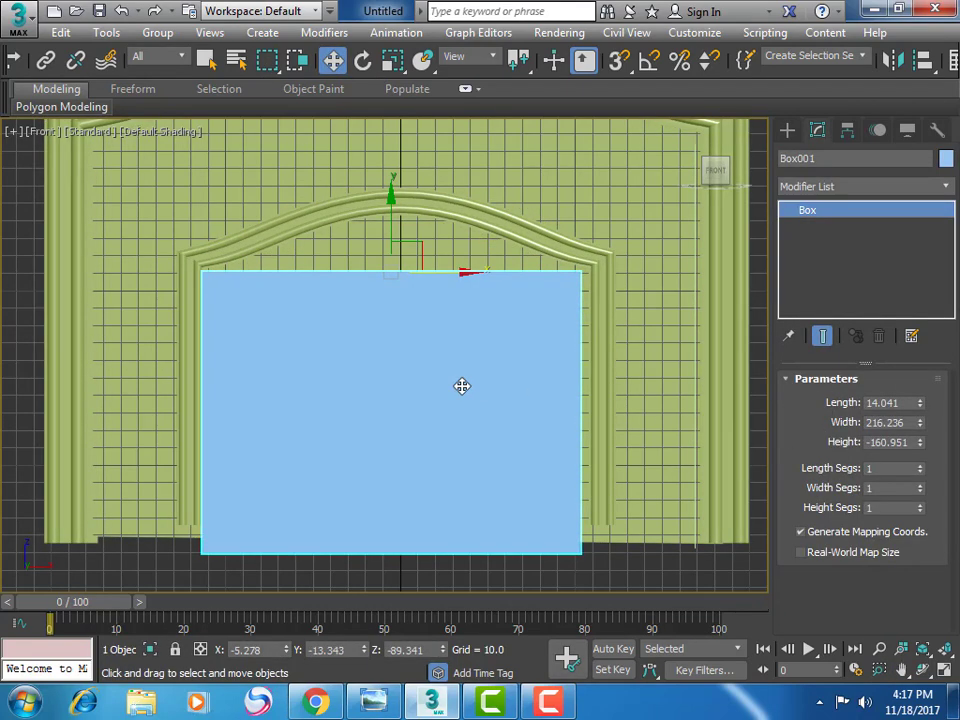
drag(465, 278, 469, 279)
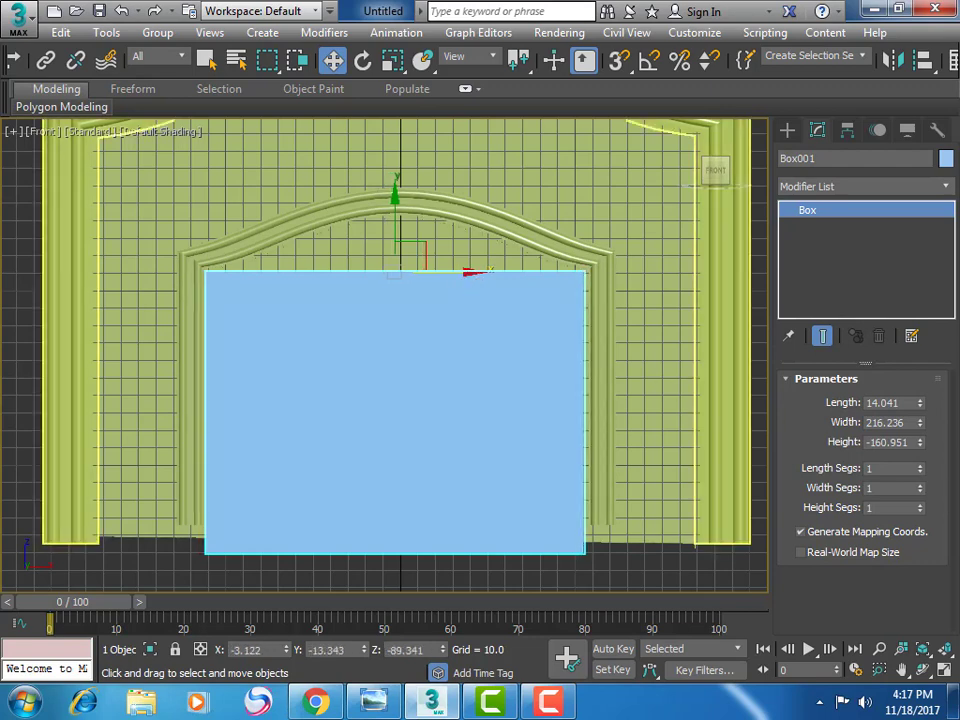
drag(919, 452, 911, 433)
drag(911, 434, 907, 429)
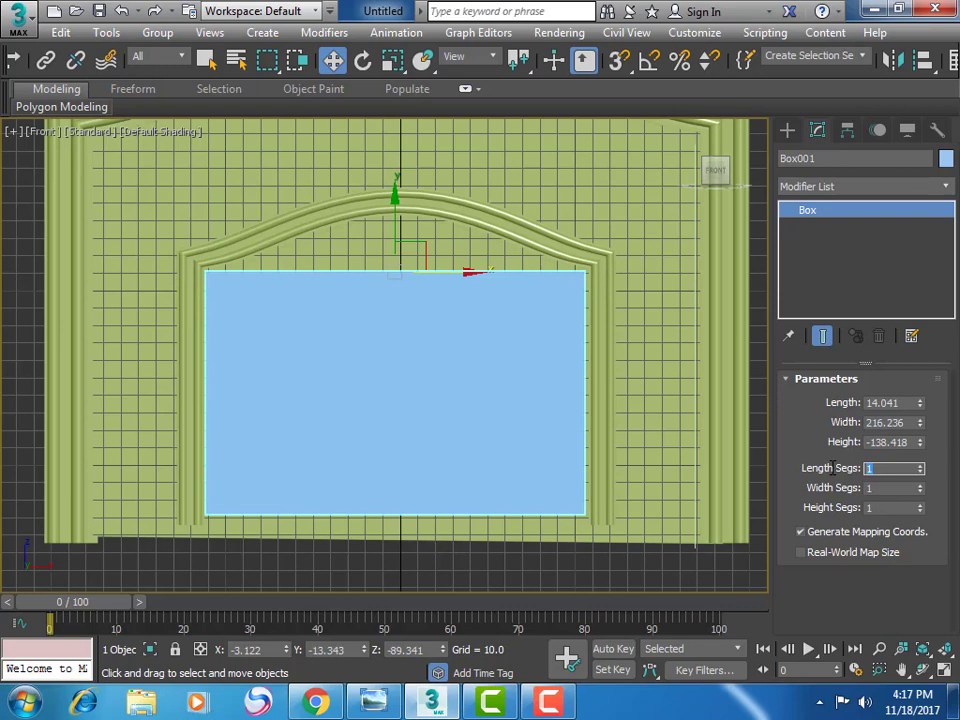
Give Box001 7 width, 5 height and 1 length segments, shown with Edged Faces
click(920, 465)
click(180, 133)
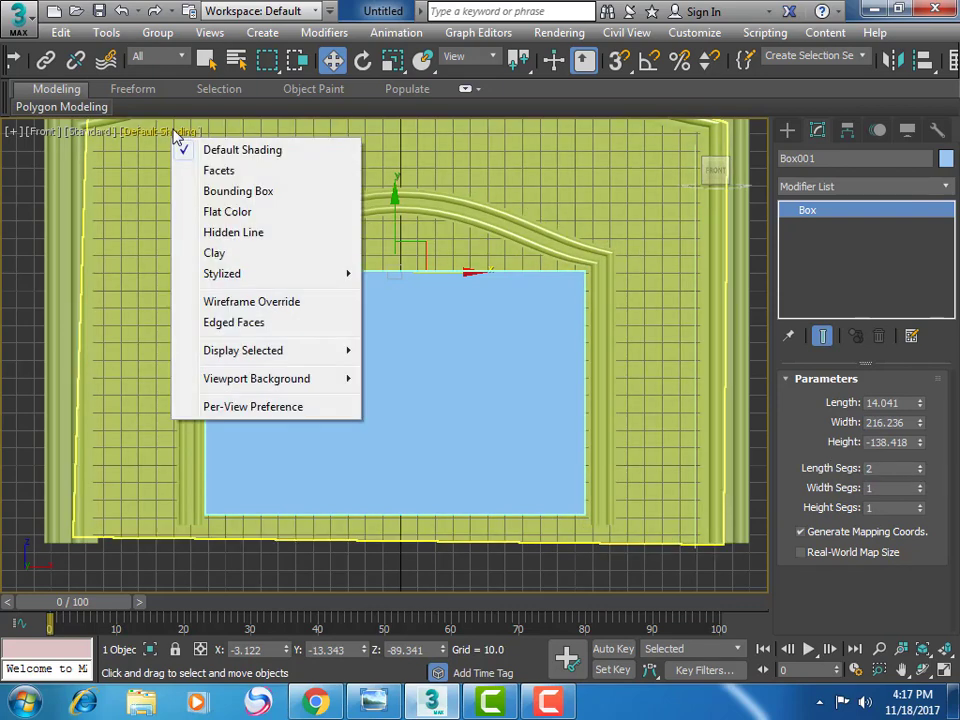
click(262, 323)
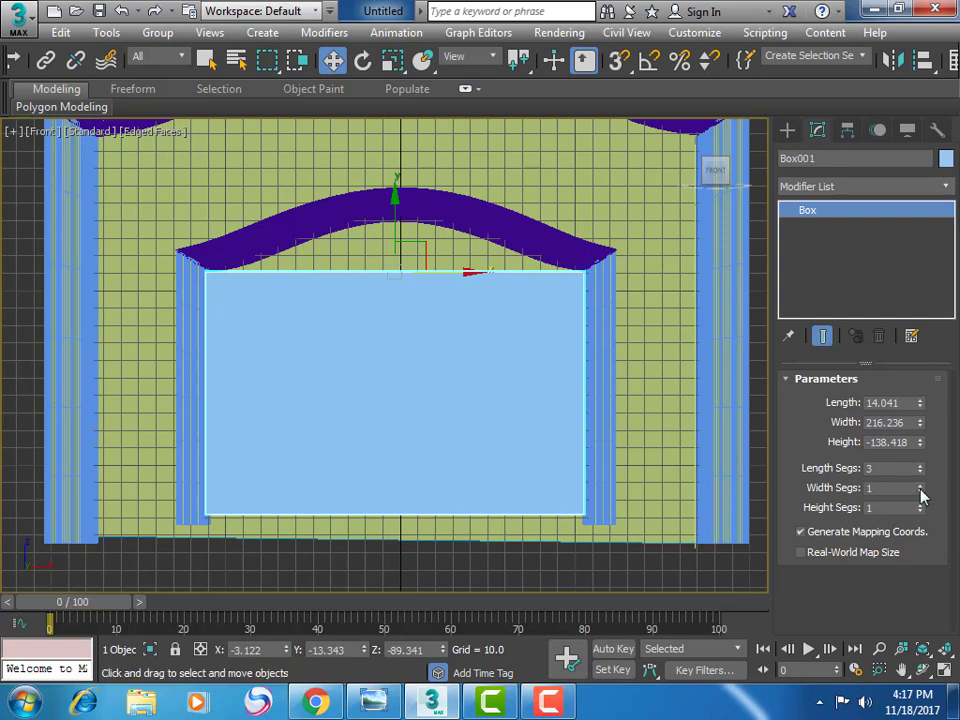
drag(920, 490, 922, 484)
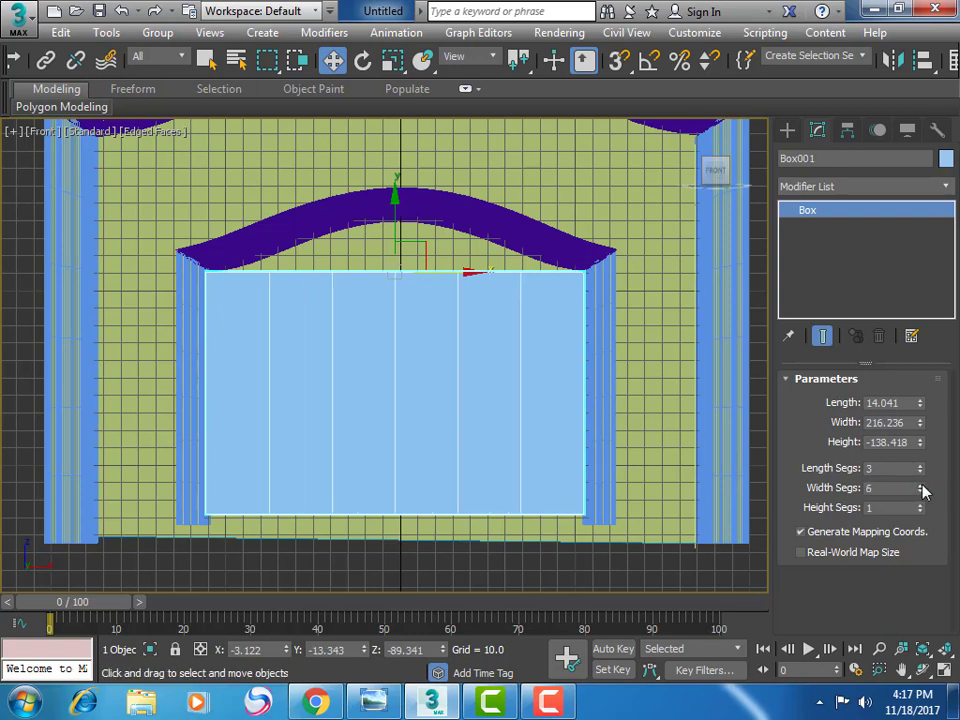
click(922, 490)
click(921, 505)
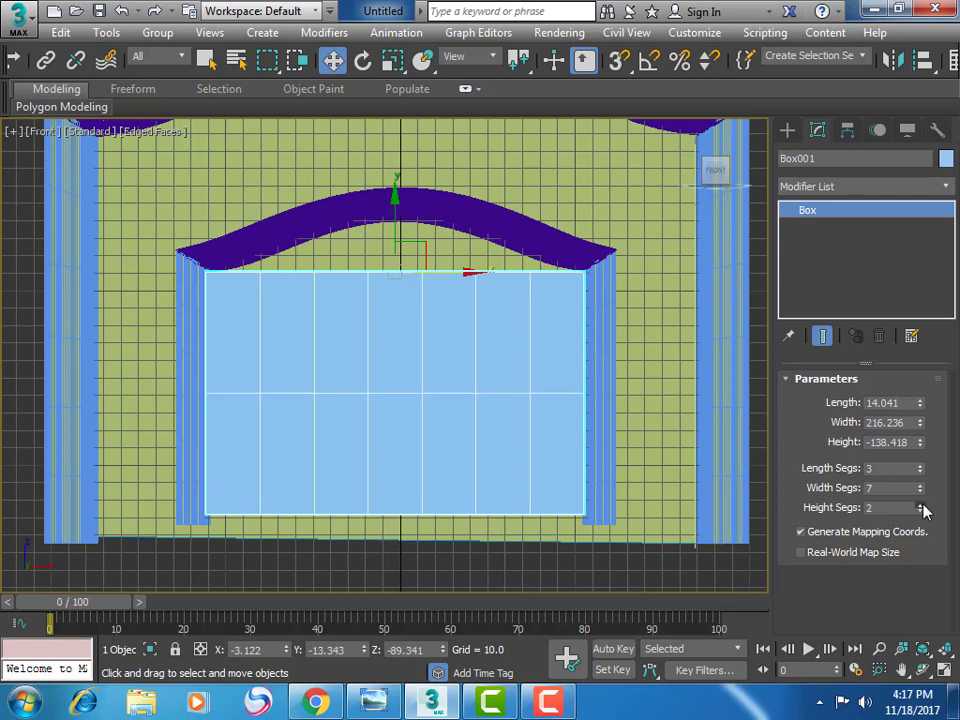
click(921, 505)
click(921, 505)
click(921, 505)
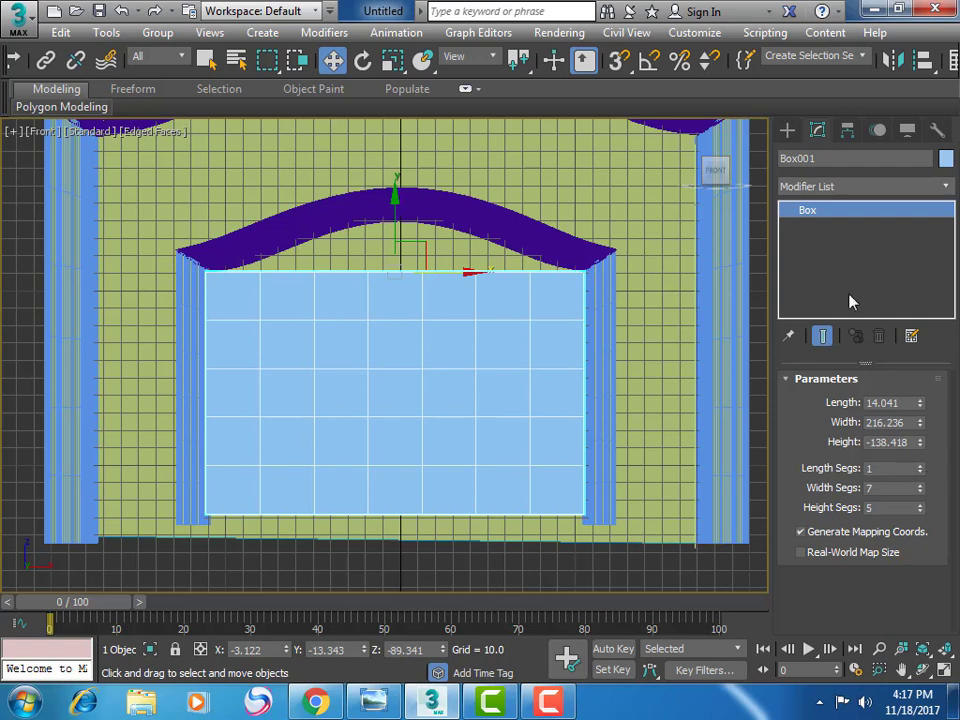
Add an Edit Poly modifier to Box001 and switch to Vertex sub-object editing
click(823, 188)
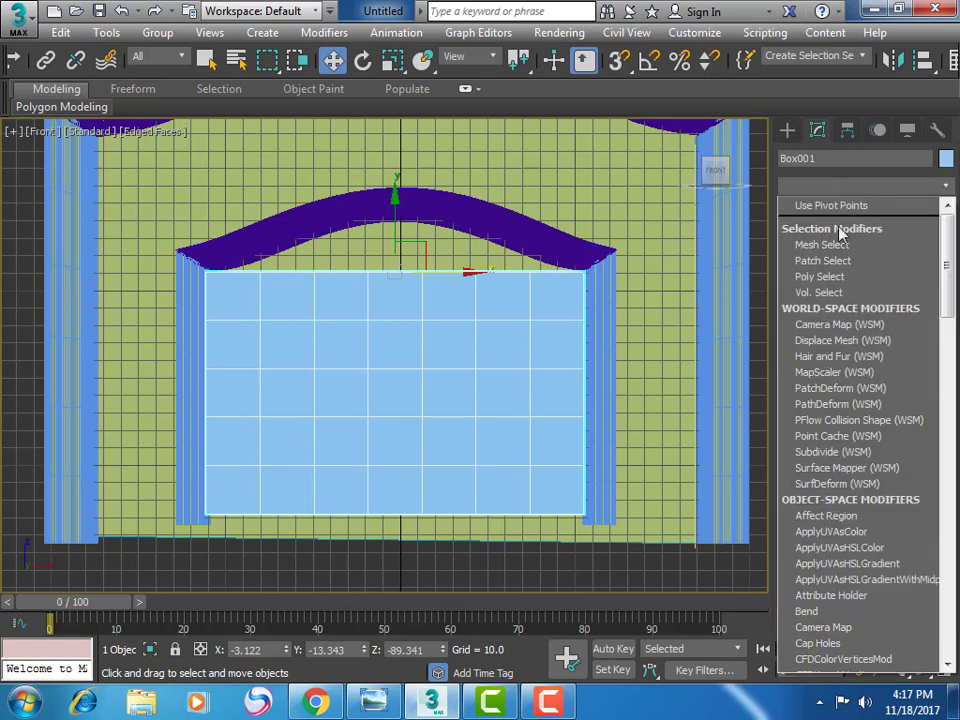
scroll(835, 405, down, 9)
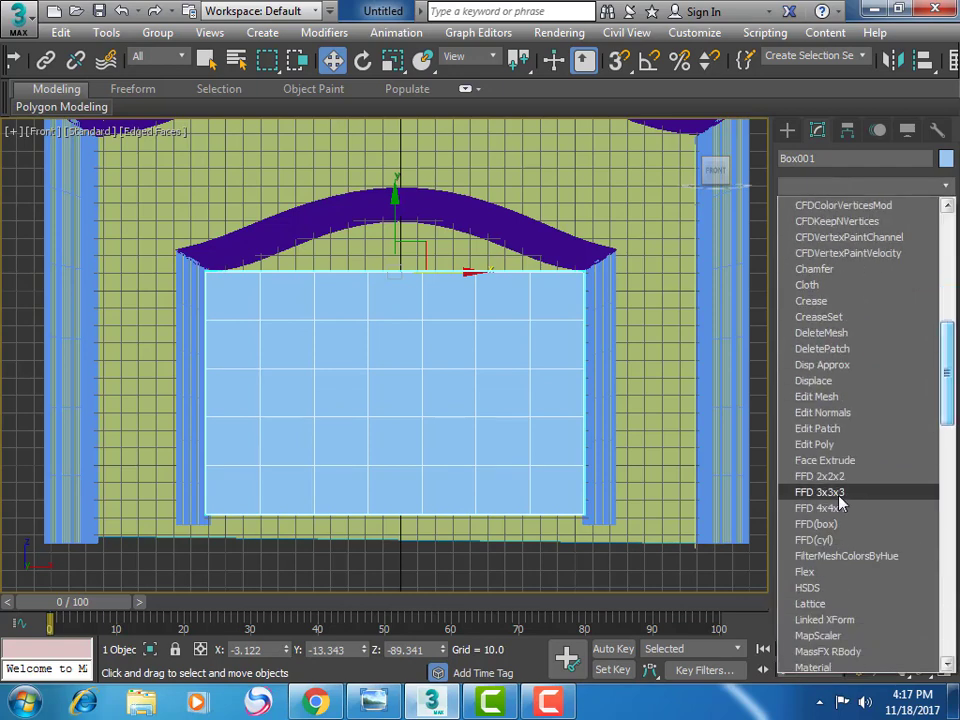
click(835, 445)
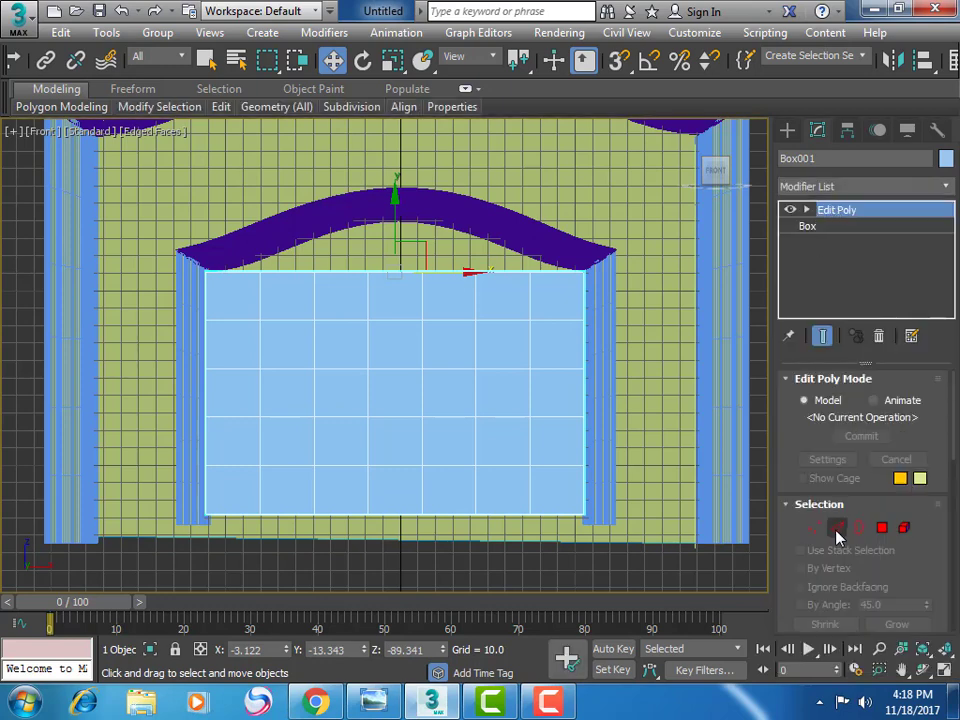
click(816, 528)
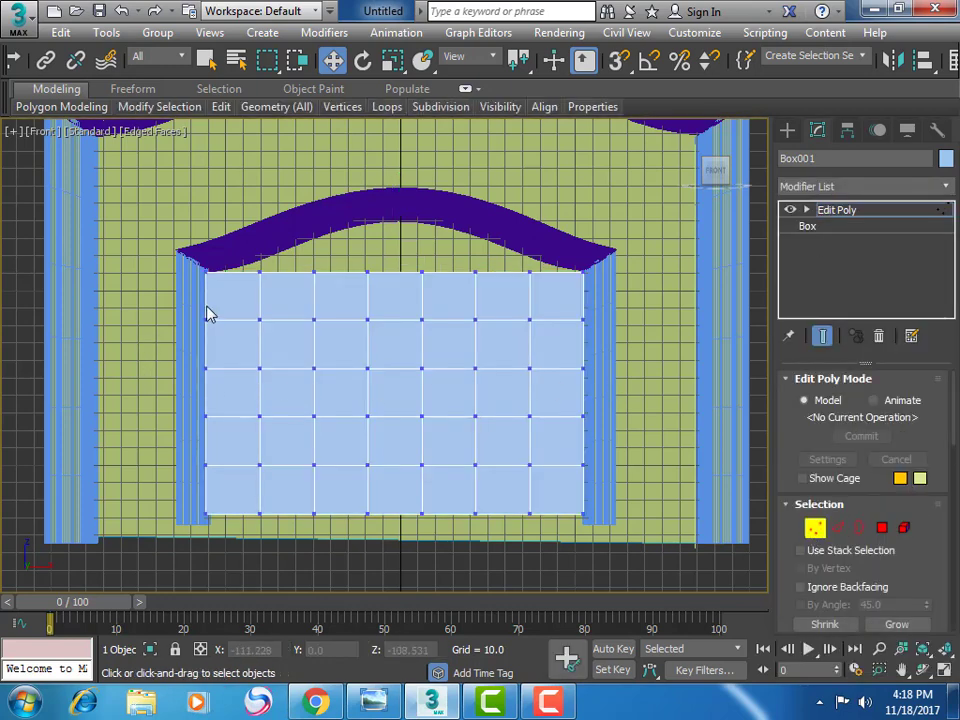
Select alternating vertices row by row across the cushion panel's grid in a checker pattern
click(258, 273)
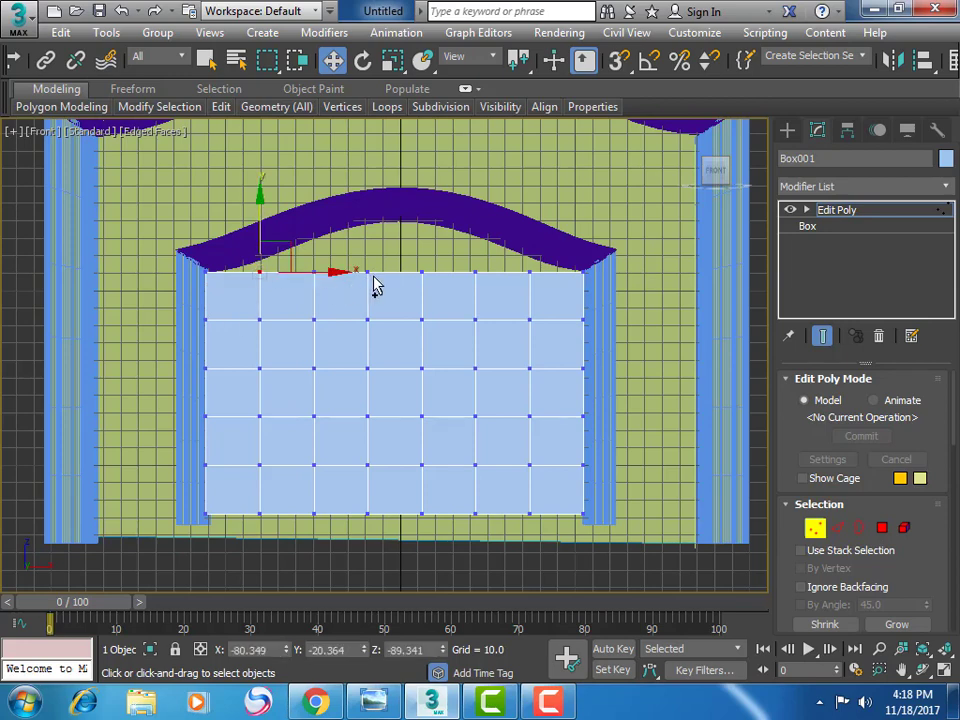
drag(369, 276, 474, 272)
ctrl+click(583, 272)
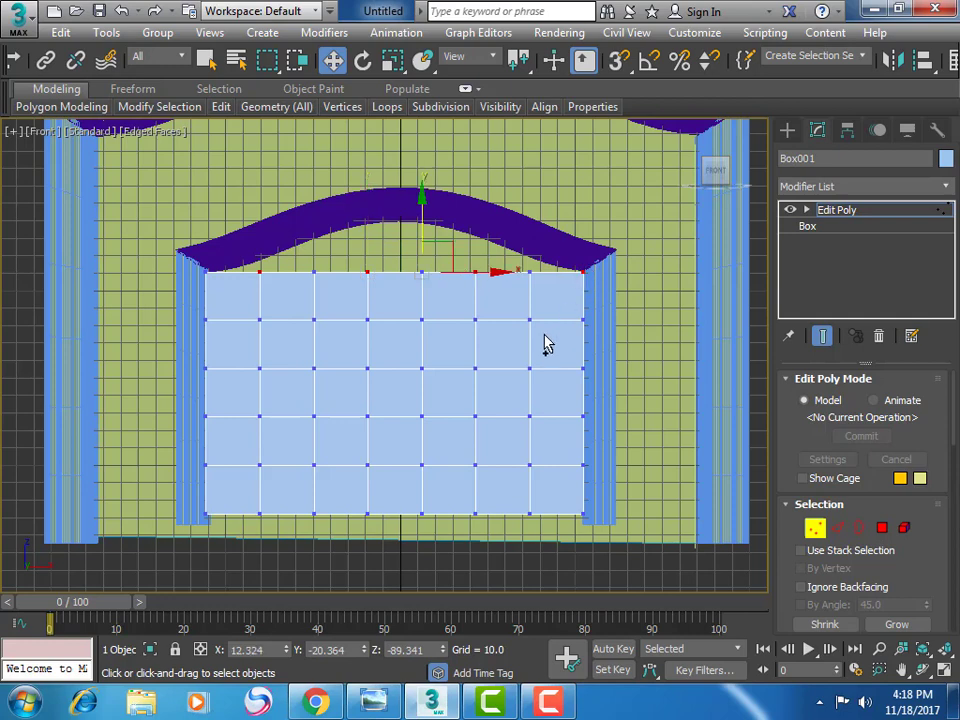
ctrl+click(529, 319)
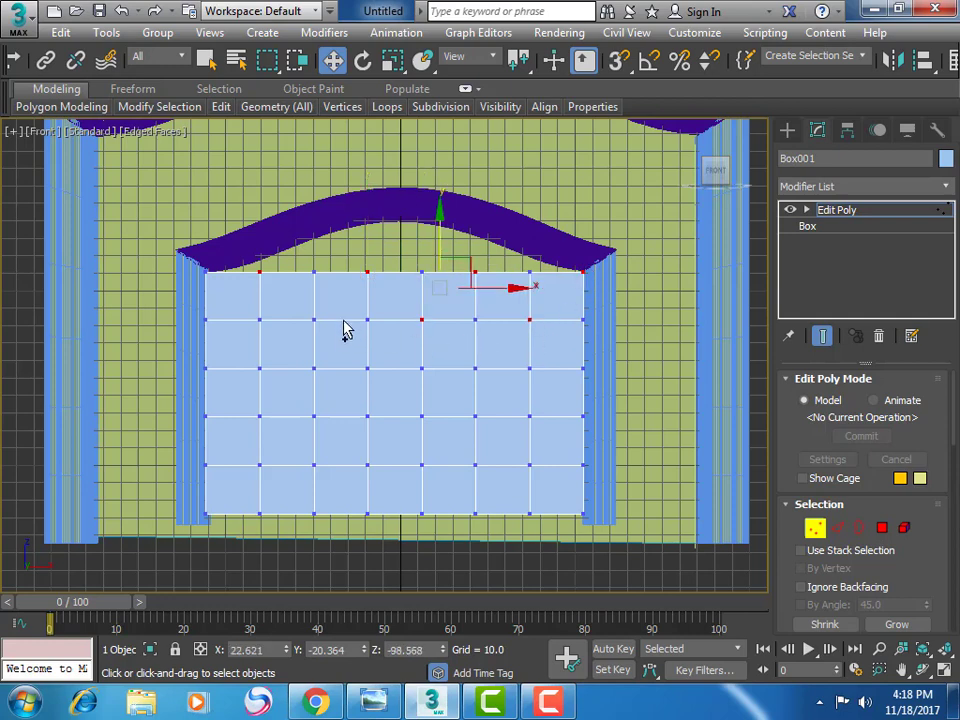
ctrl+click(314, 319)
ctrl+click(205, 319)
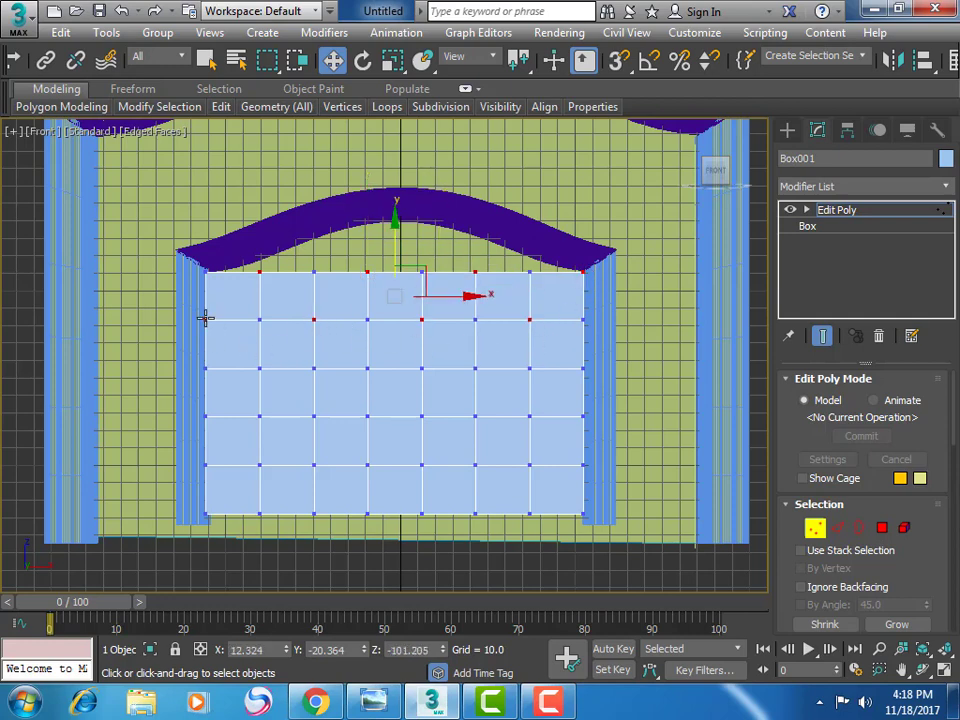
ctrl+click(260, 369)
ctrl+click(367, 368)
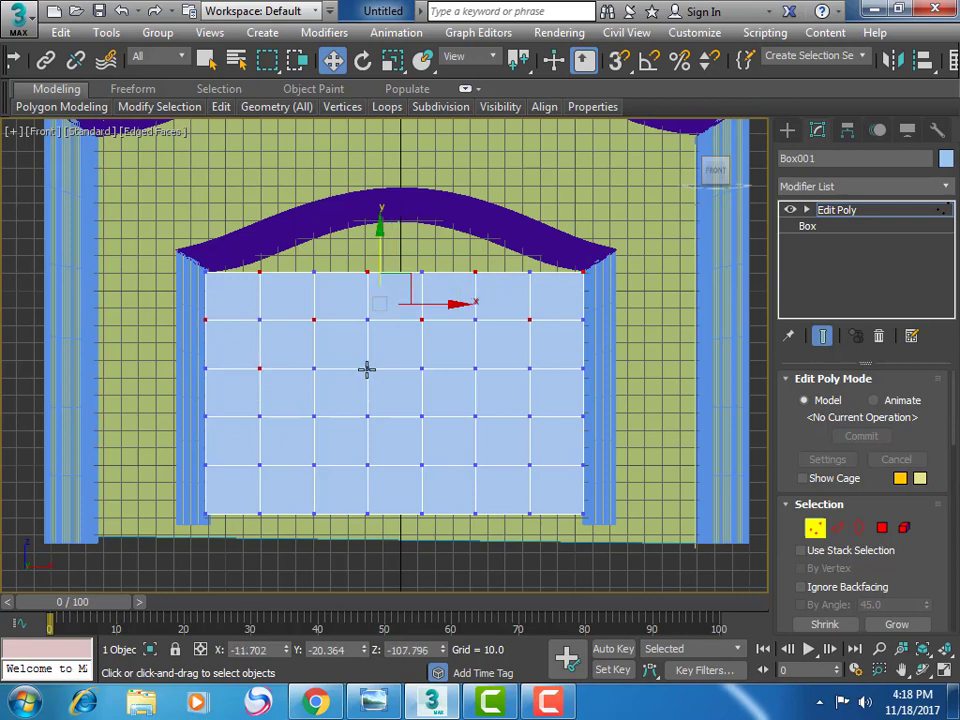
ctrl+click(475, 368)
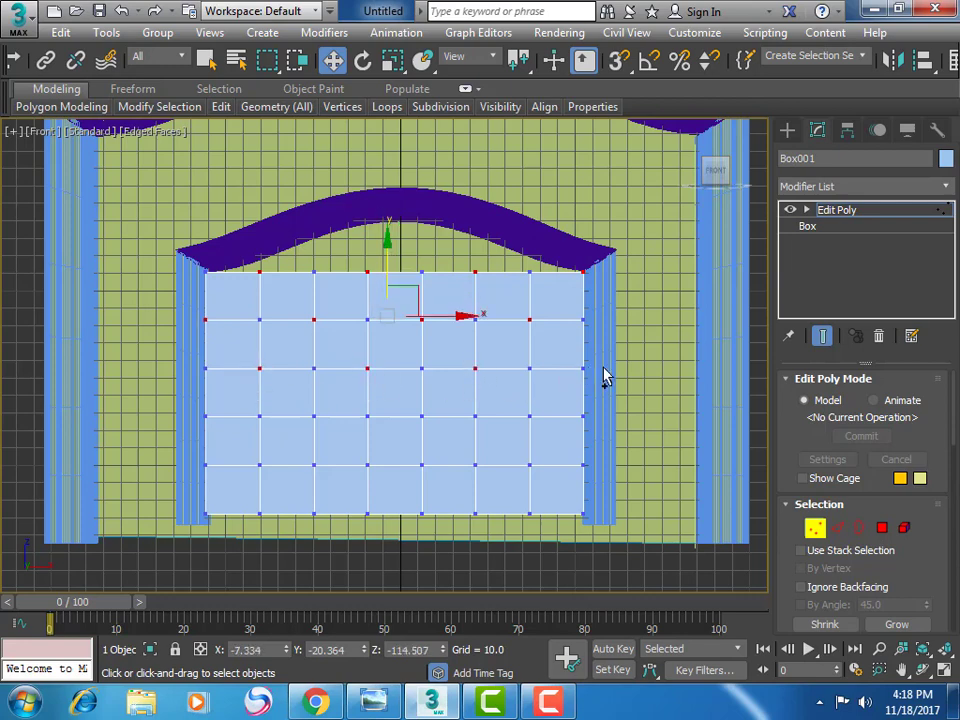
ctrl+click(527, 417)
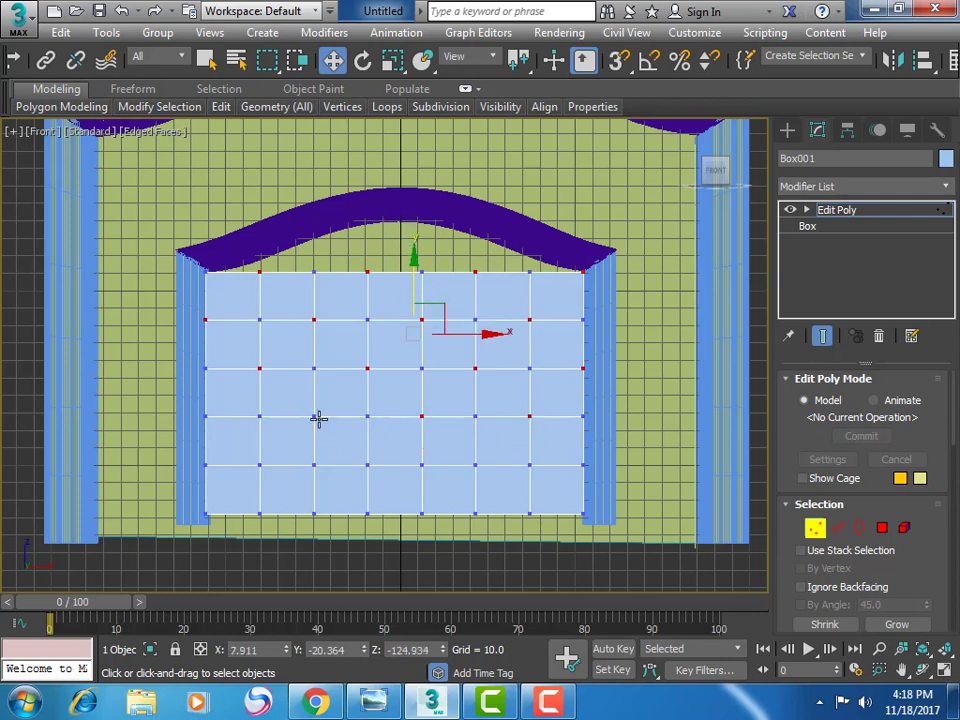
ctrl+click(204, 417)
ctrl+click(260, 467)
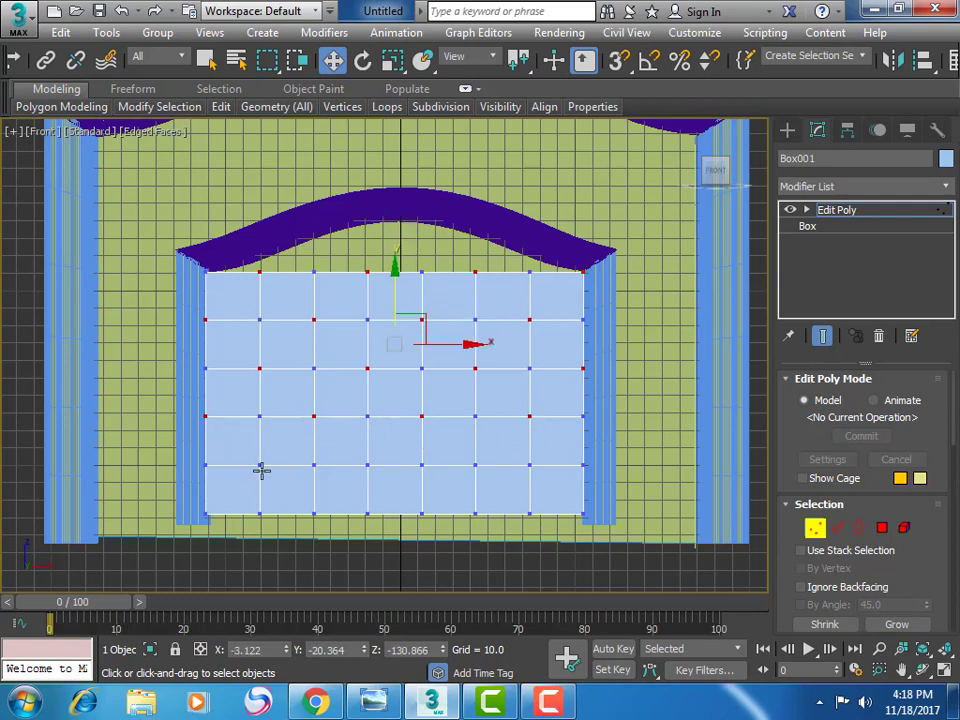
ctrl+click(367, 463)
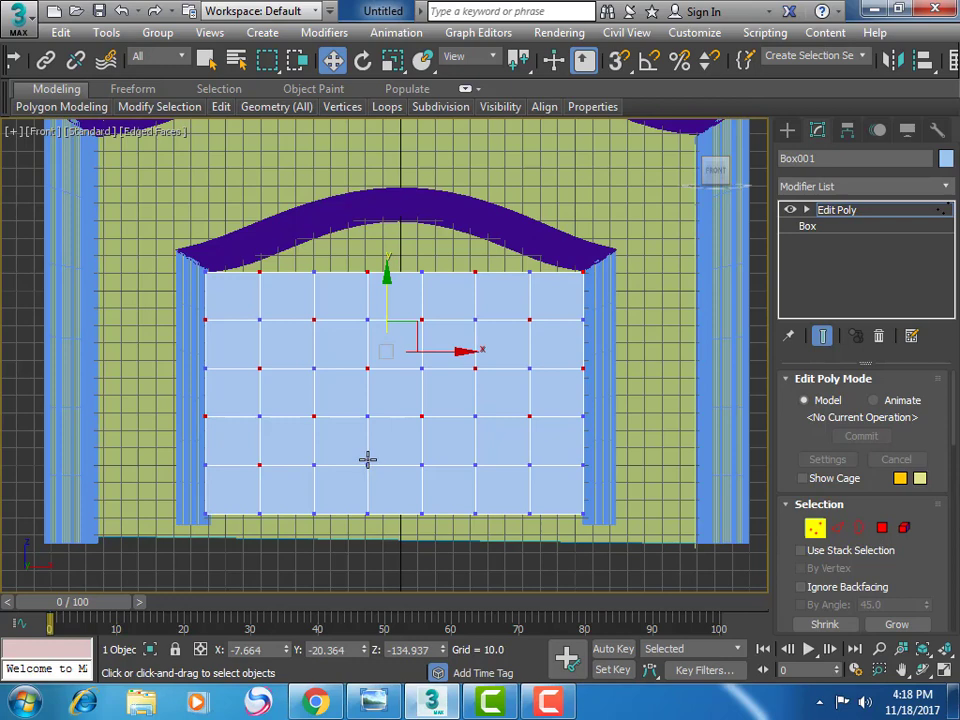
ctrl+click(475, 465)
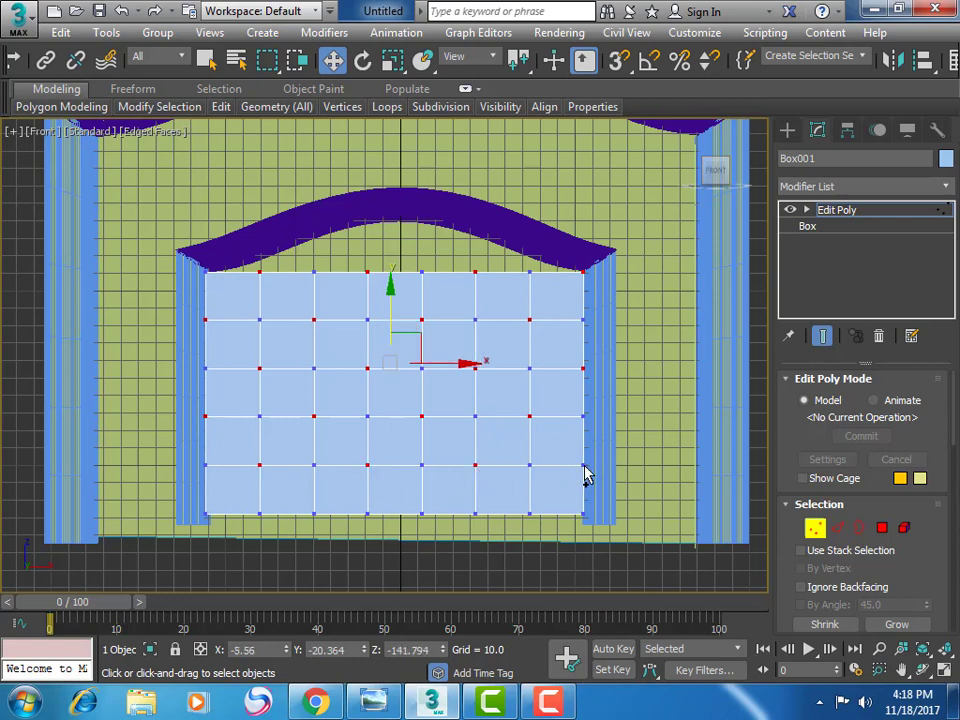
ctrl+click(583, 466)
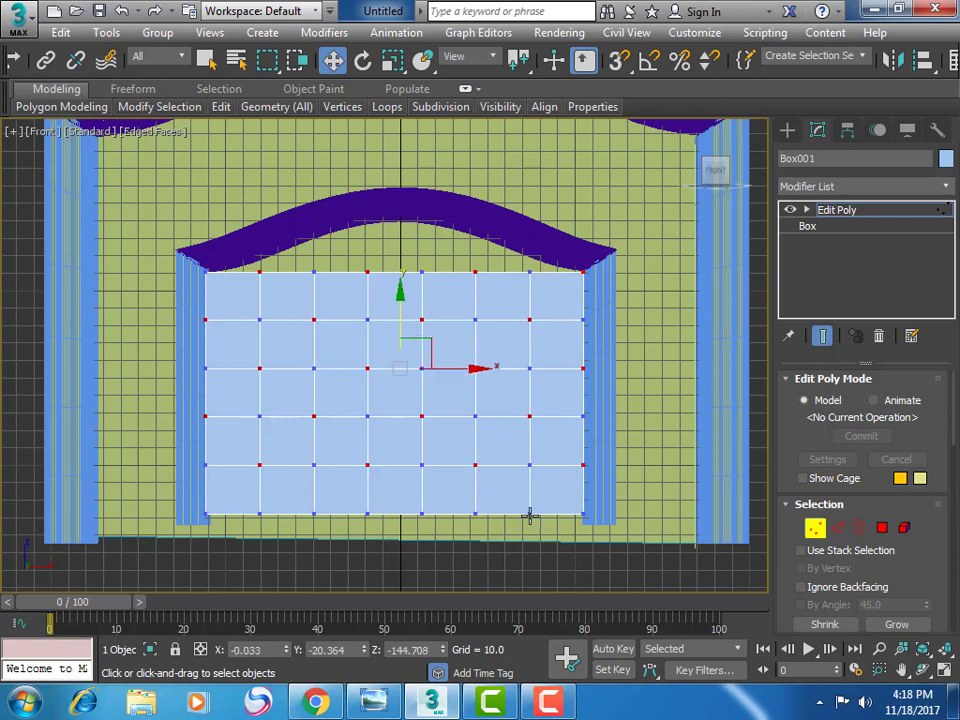
ctrl+click(530, 514)
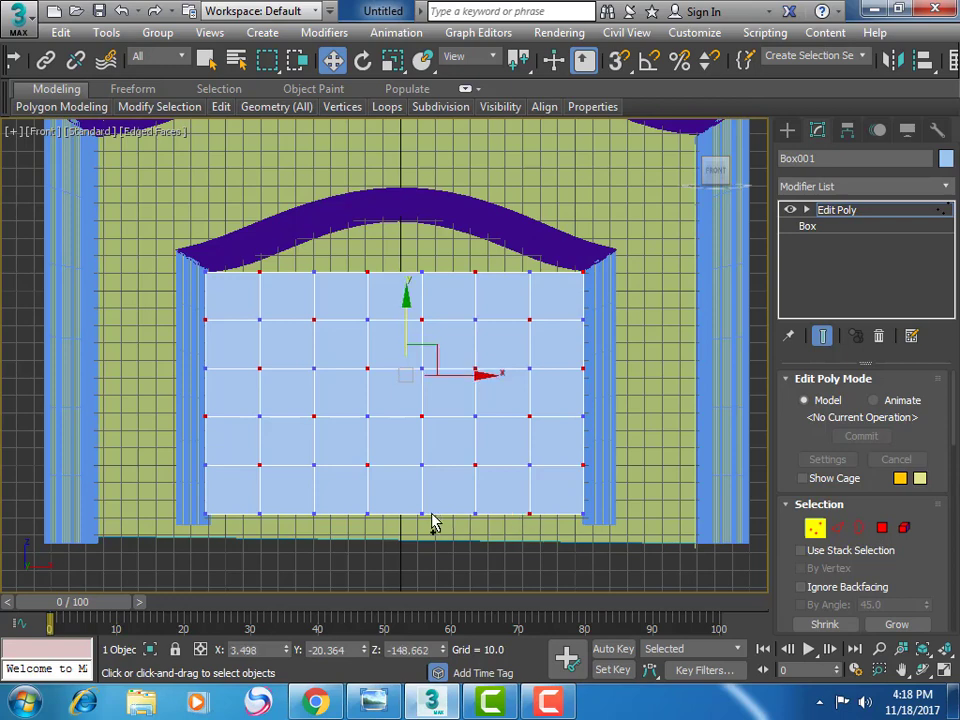
ctrl+click(421, 514)
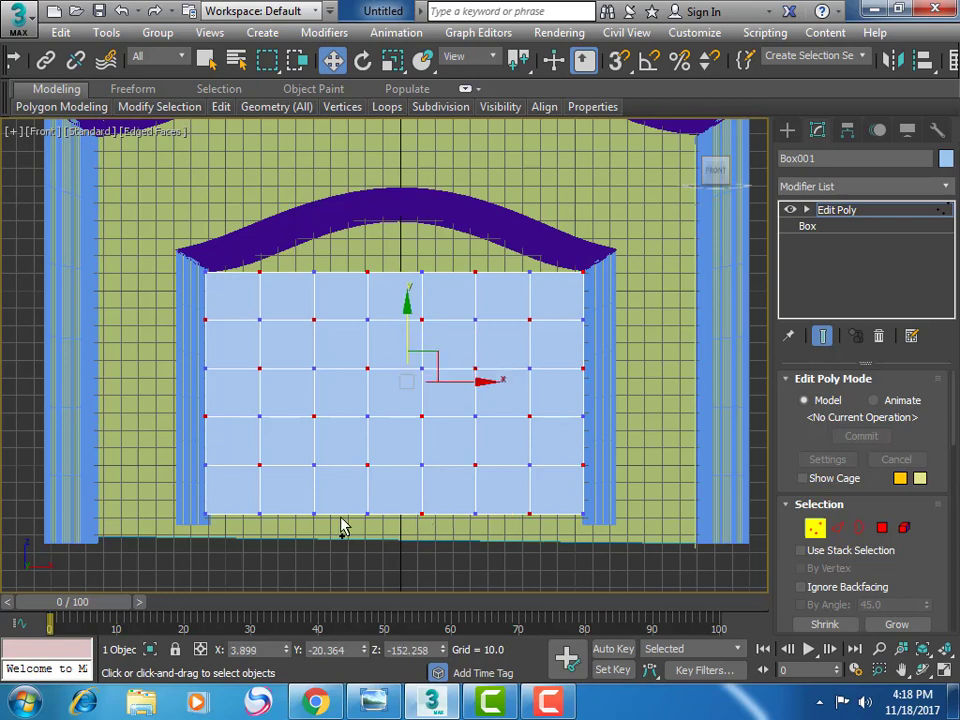
ctrl+click(253, 514)
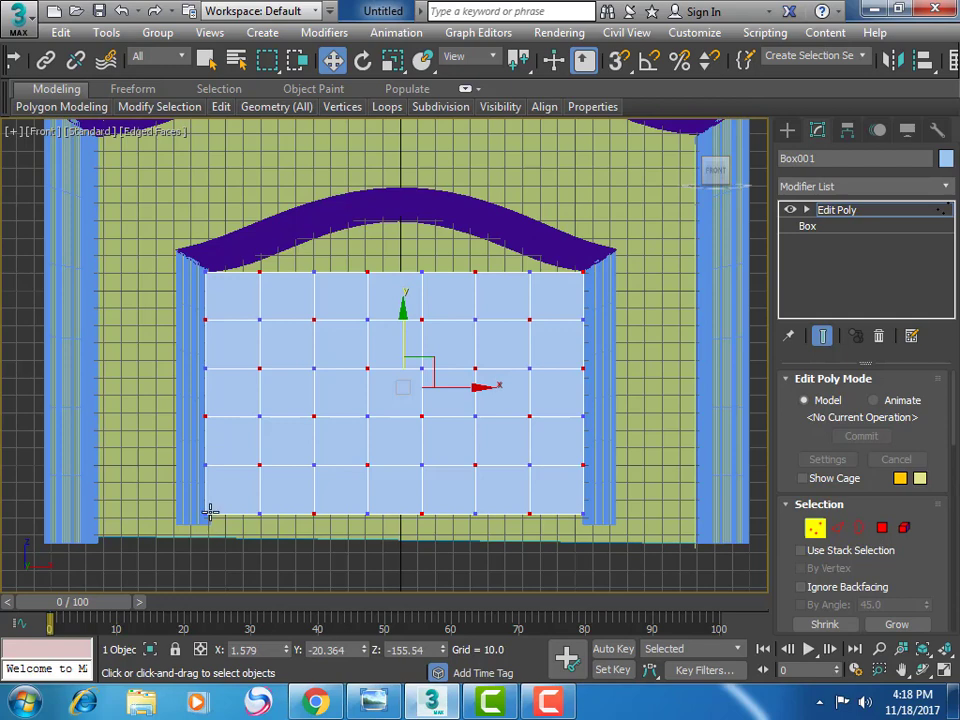
ctrl+click(207, 513)
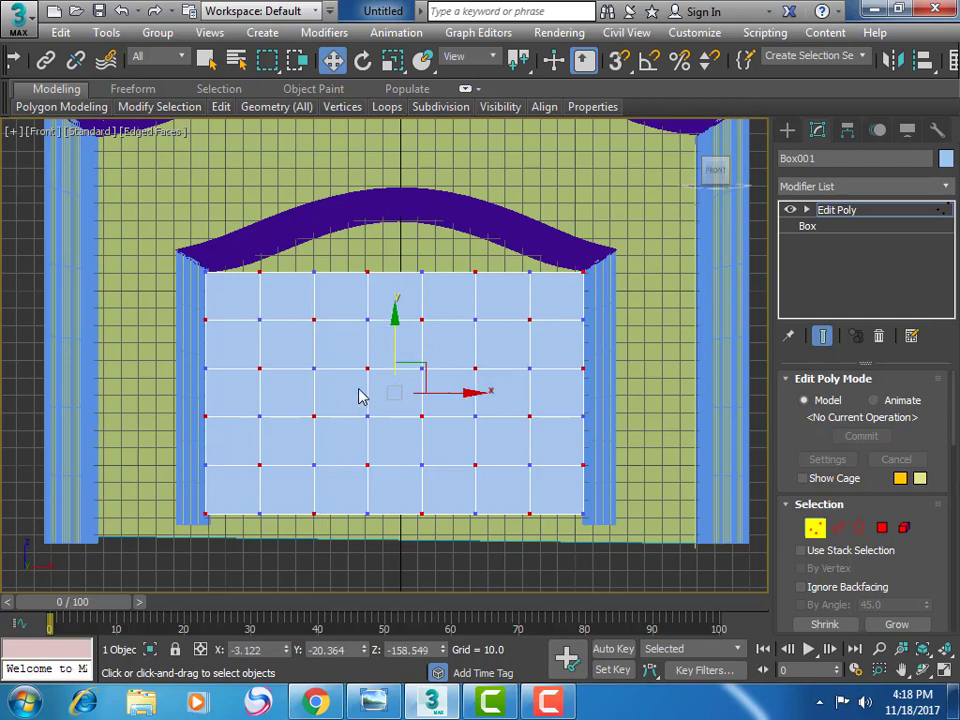
Connect the selected vertices with diagonal edges, then restore the four-viewport layout
right_click(360, 370)
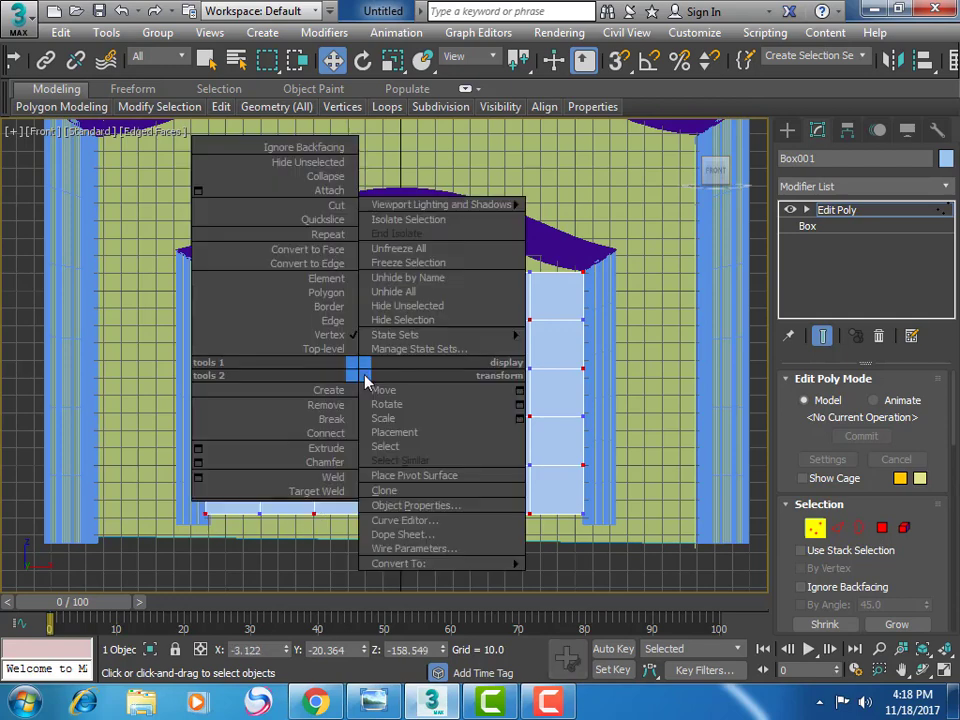
click(326, 436)
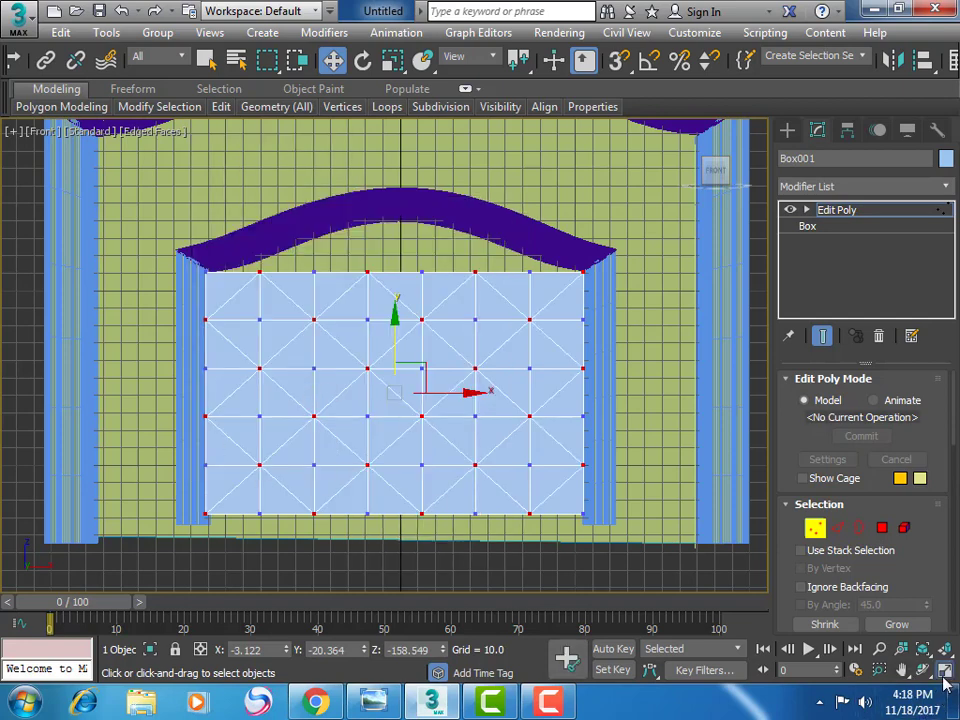
key(alt+w)
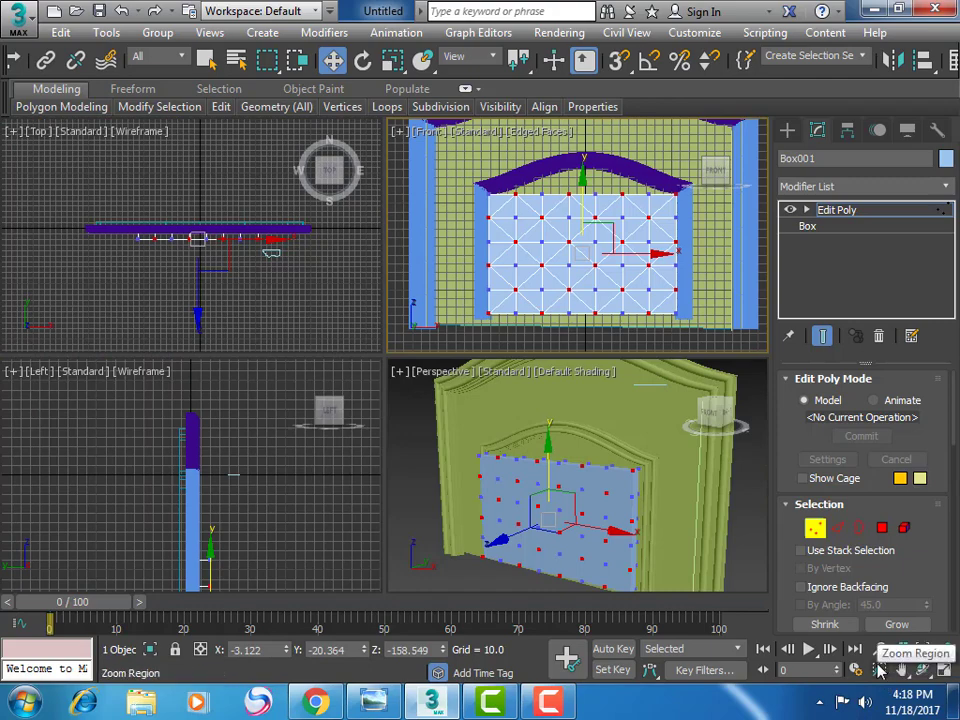
Extrude the selected vertices with width 3.152 and height -9.229 to dent the panel
click(880, 670)
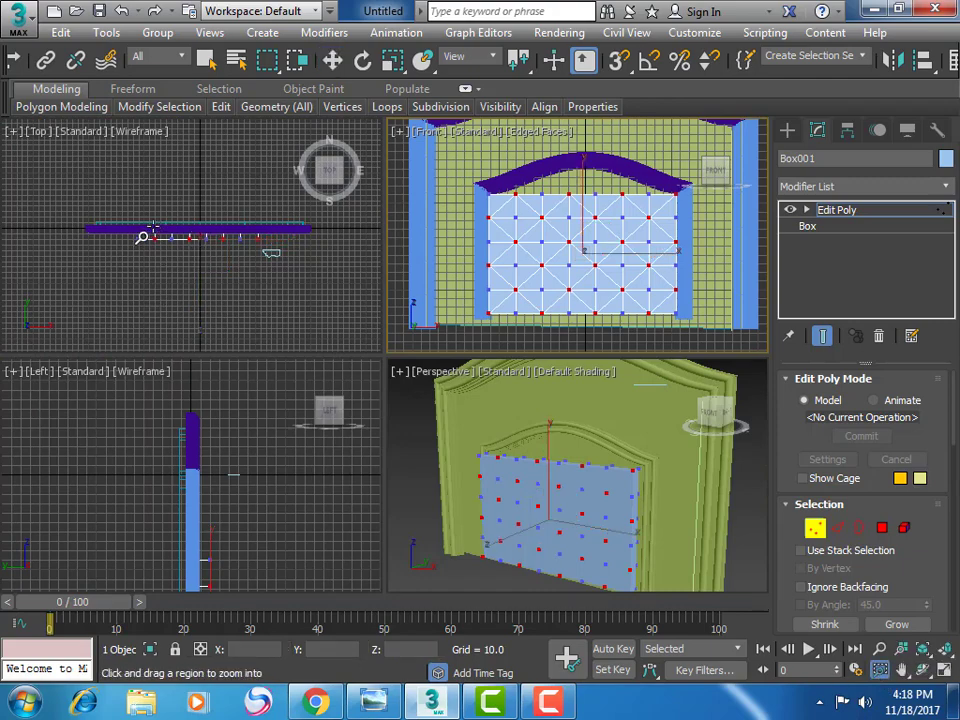
click(170, 255)
drag(140, 182, 197, 256)
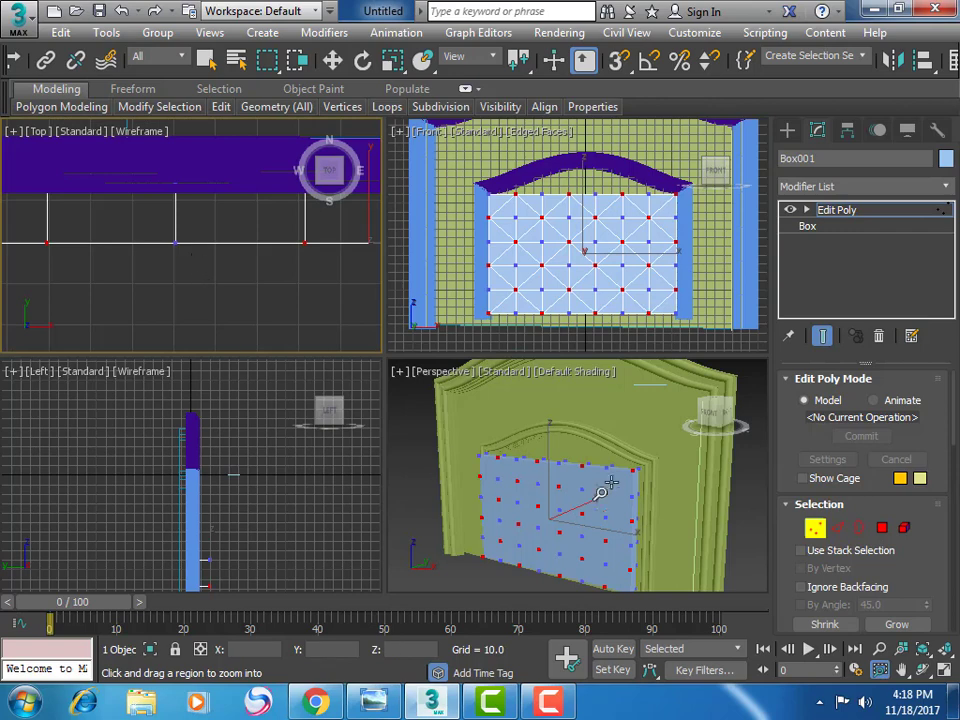
click(902, 668)
mouse_move(191, 203)
mouse_down()
mouse_move(221, 259)
mouse_move(242, 268)
mouse_move(221, 263)
mouse_up()
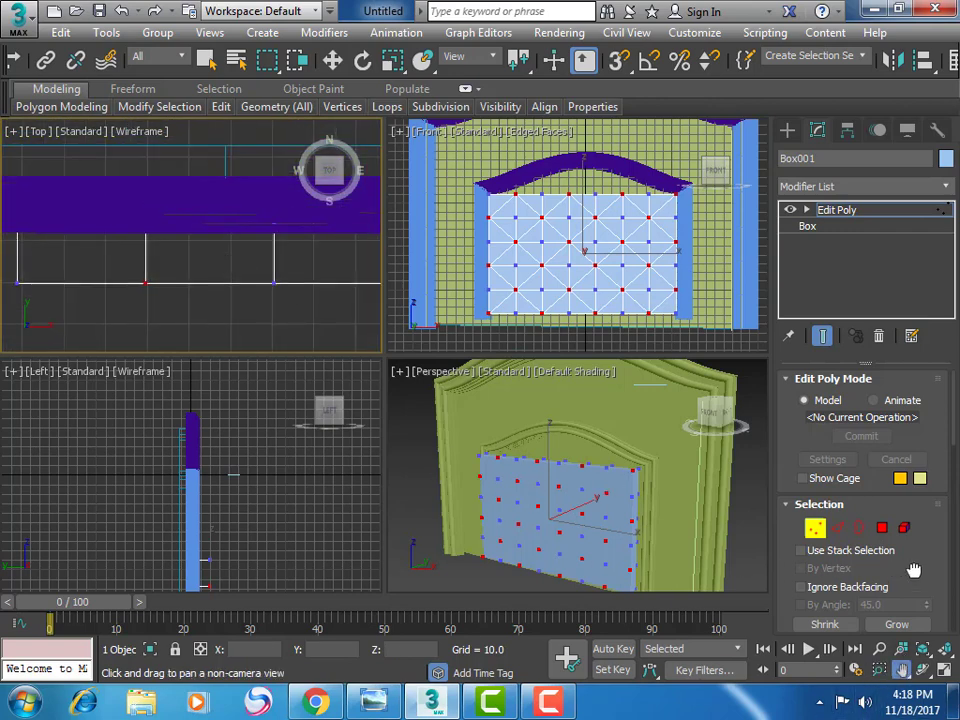
drag(911, 568, 910, 346)
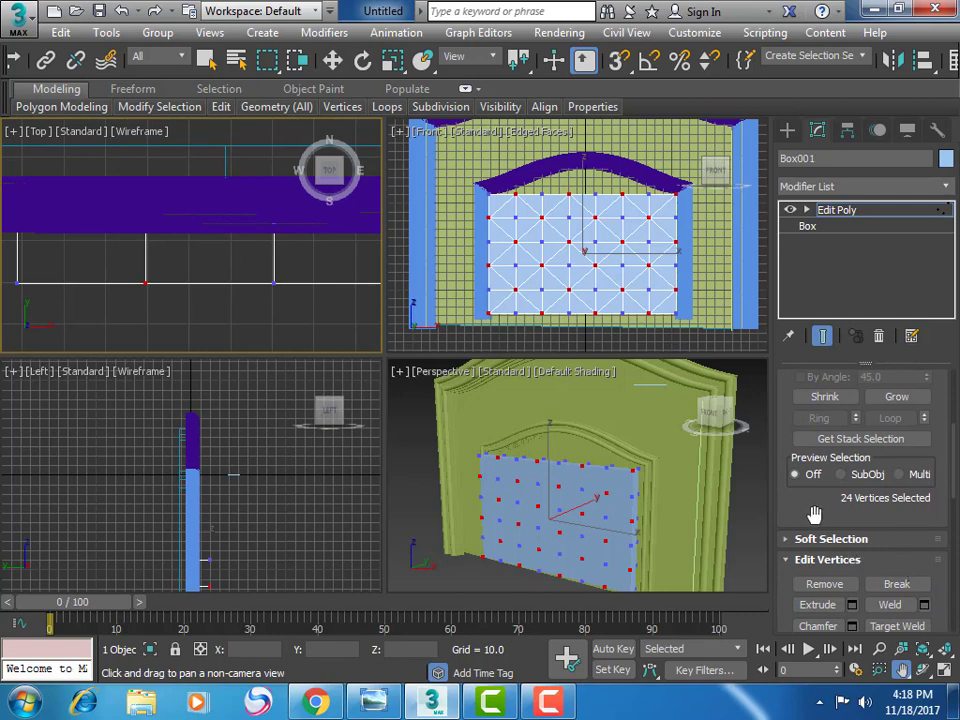
drag(902, 570, 890, 488)
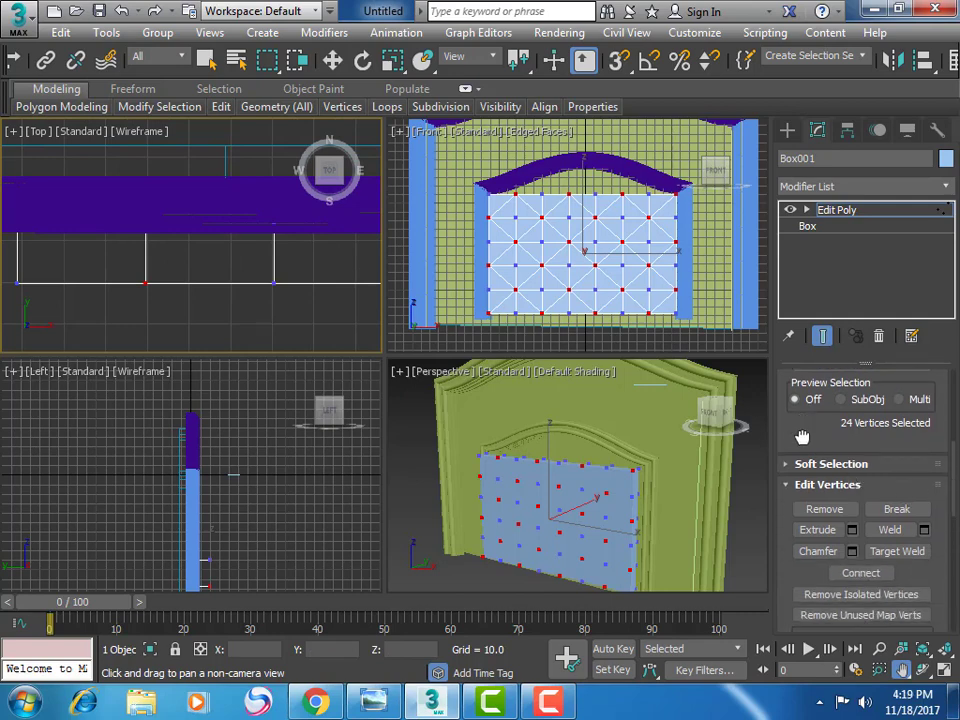
click(851, 523)
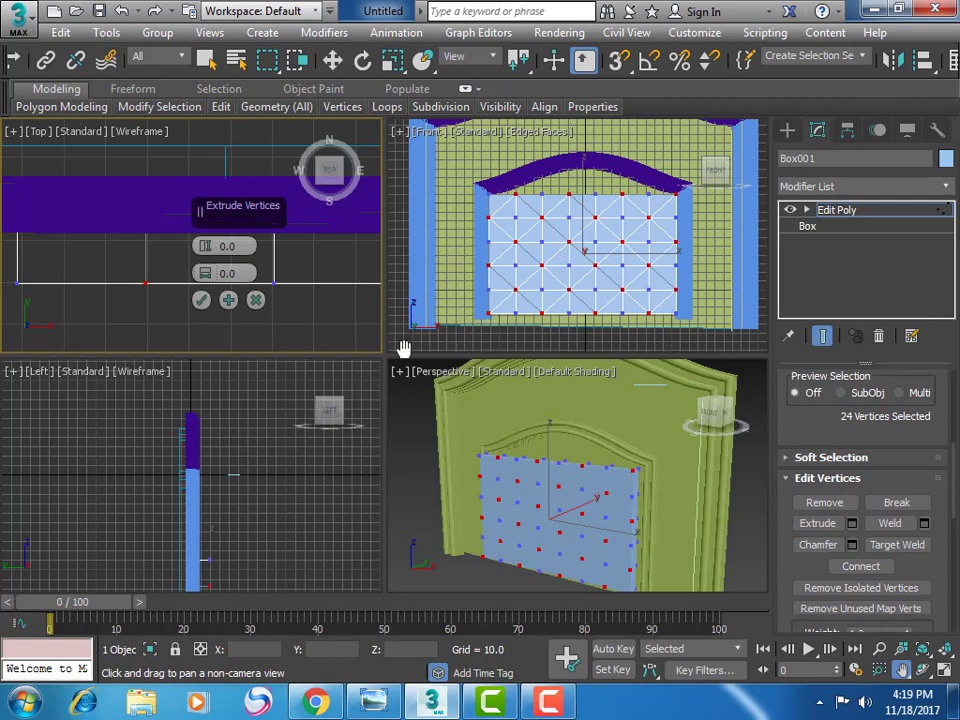
mouse_move(226, 273)
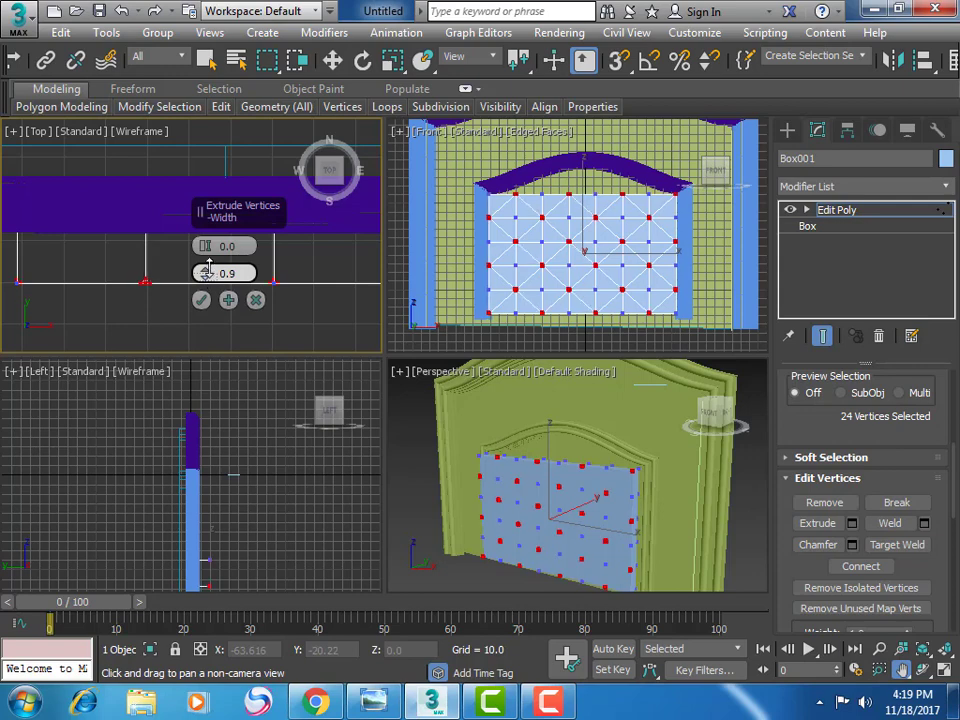
drag(209, 283, 209, 258)
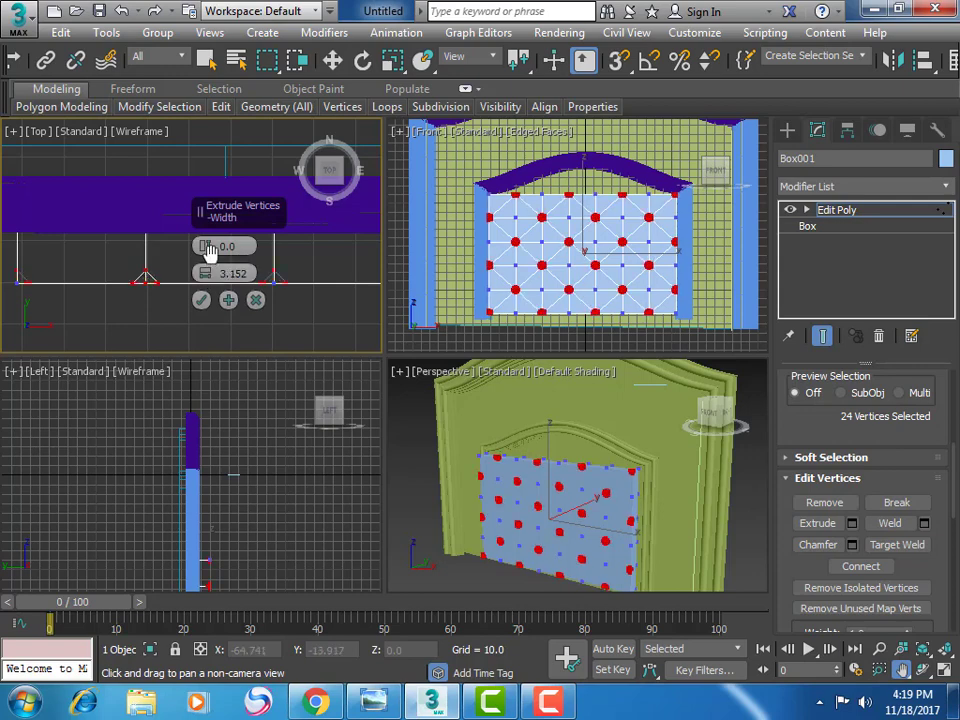
mouse_move(205, 246)
mouse_down()
mouse_move(213, 284)
mouse_move(225, 290)
mouse_up()
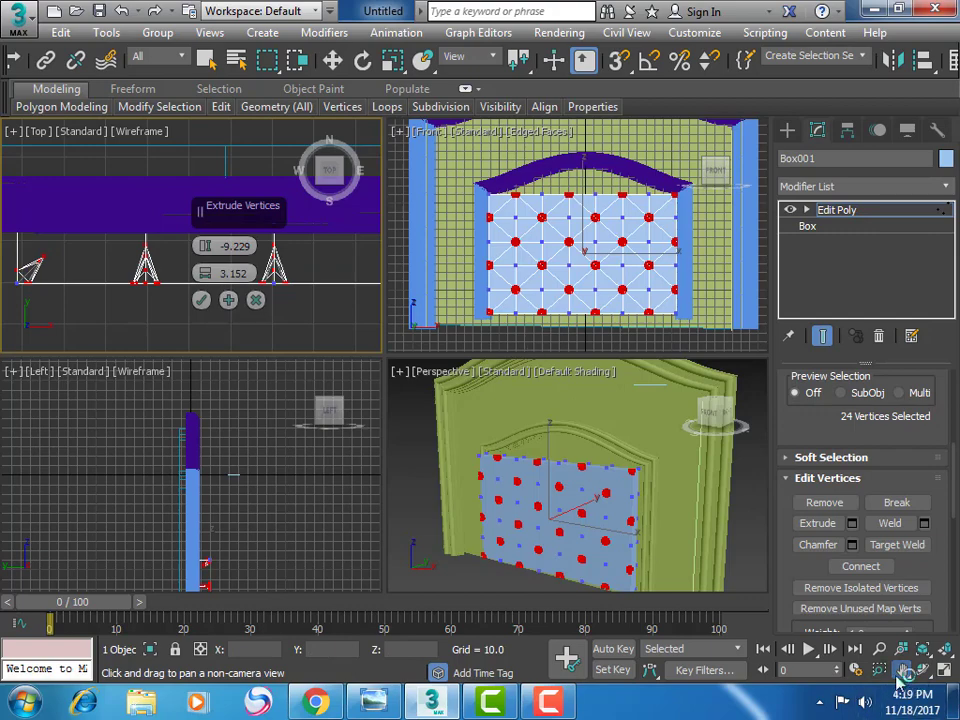
Maximize the Perspective viewport and zoom in to inspect the dented vertices
click(637, 578)
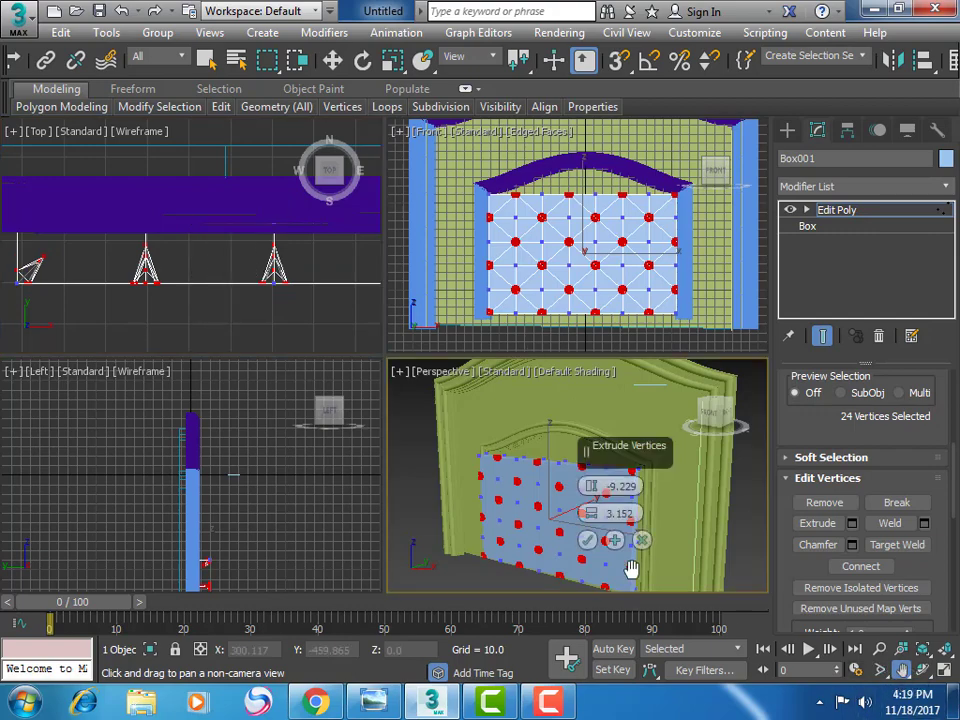
click(943, 672)
scroll(456, 482, up, 2)
scroll(456, 482, up, 2)
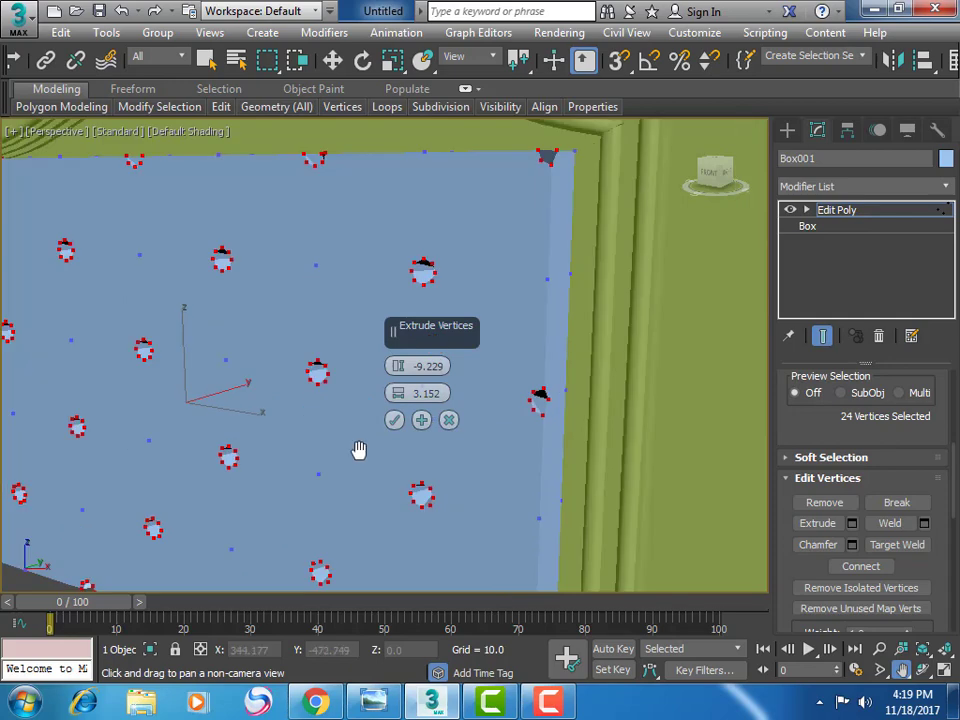
mouse_move(359, 450)
mouse_down()
mouse_move(674, 435)
mouse_move(578, 441)
mouse_up()
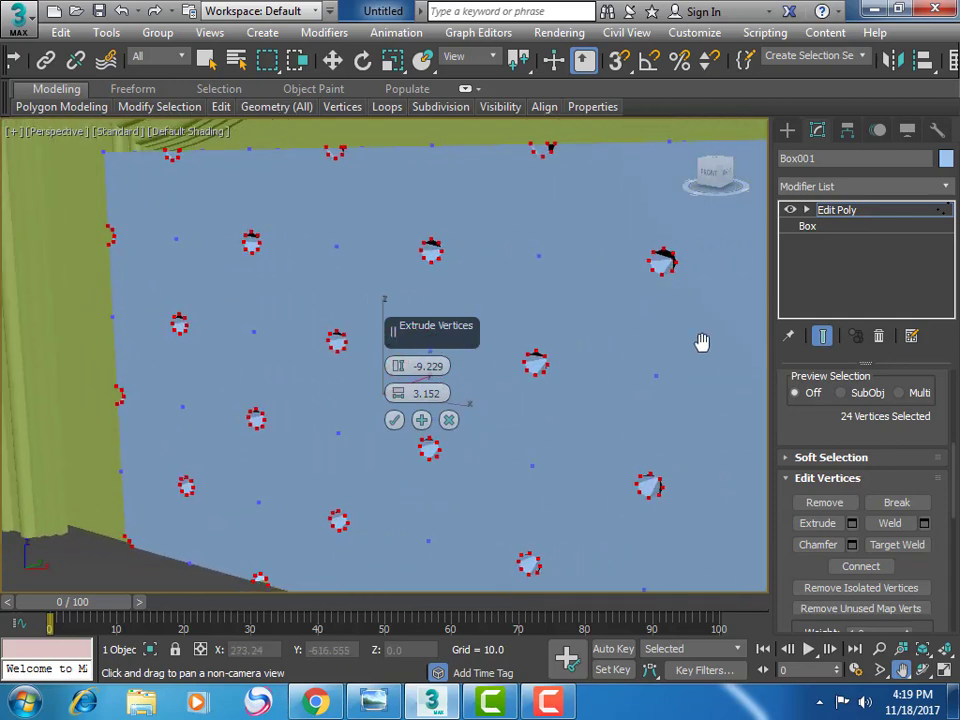
Leave vertex editing and stack a MeshSmooth modifier above Edit Poly on Box001
click(787, 131)
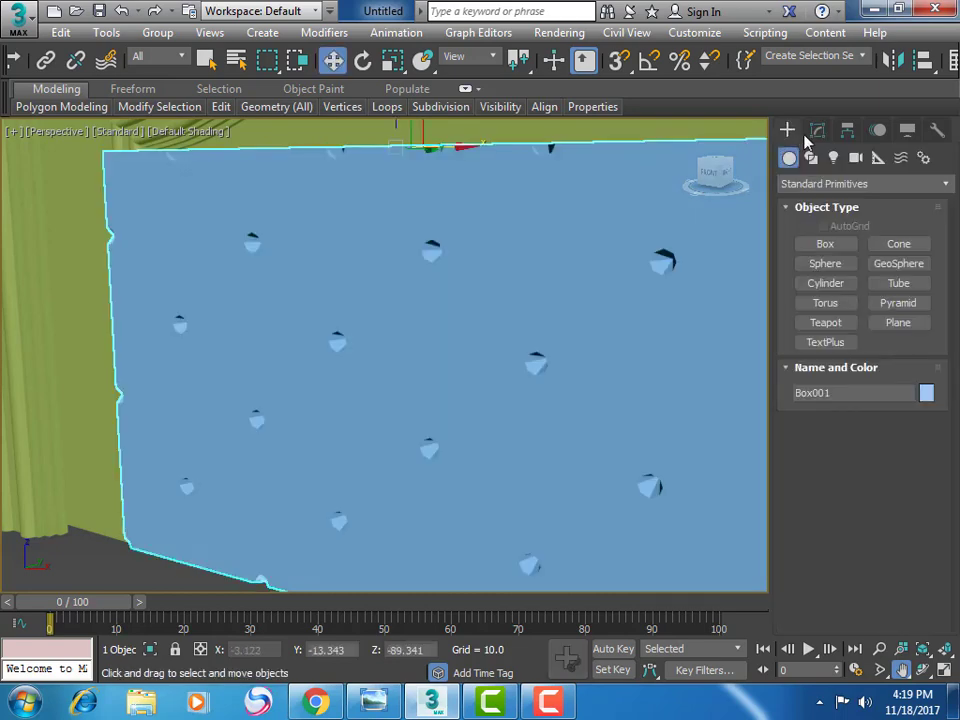
click(817, 131)
click(900, 186)
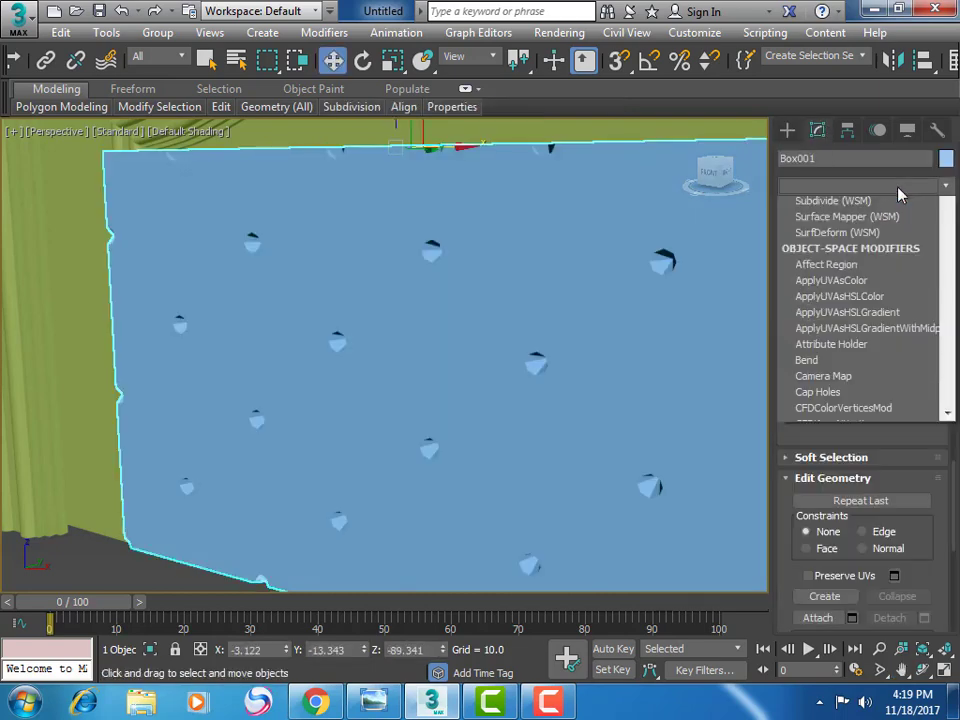
scroll(860, 430, down, 10)
scroll(860, 430, down, 3)
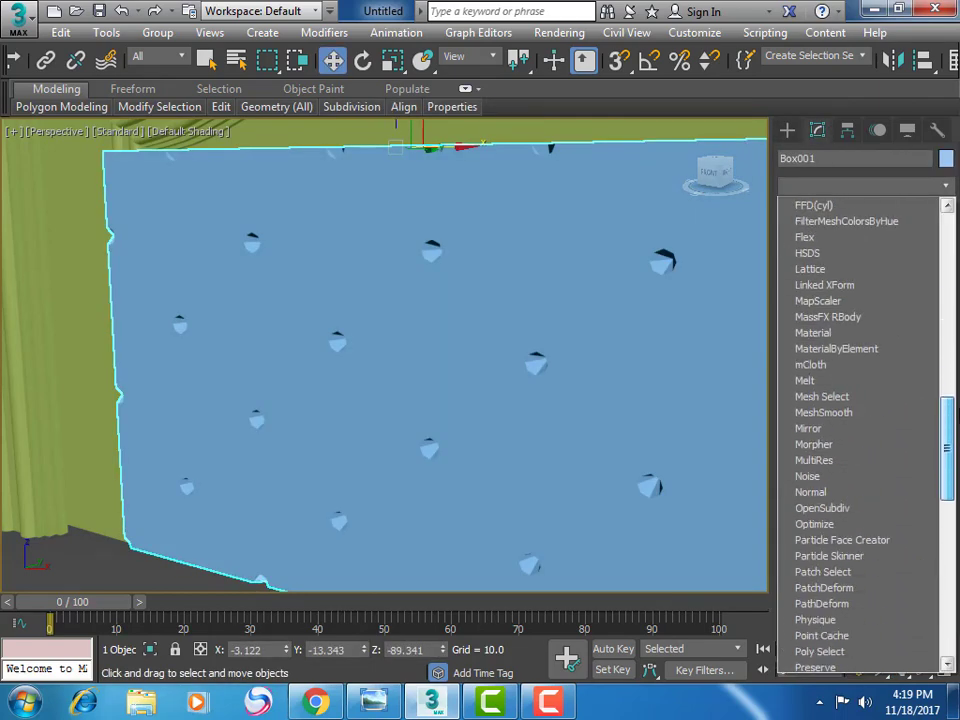
click(864, 412)
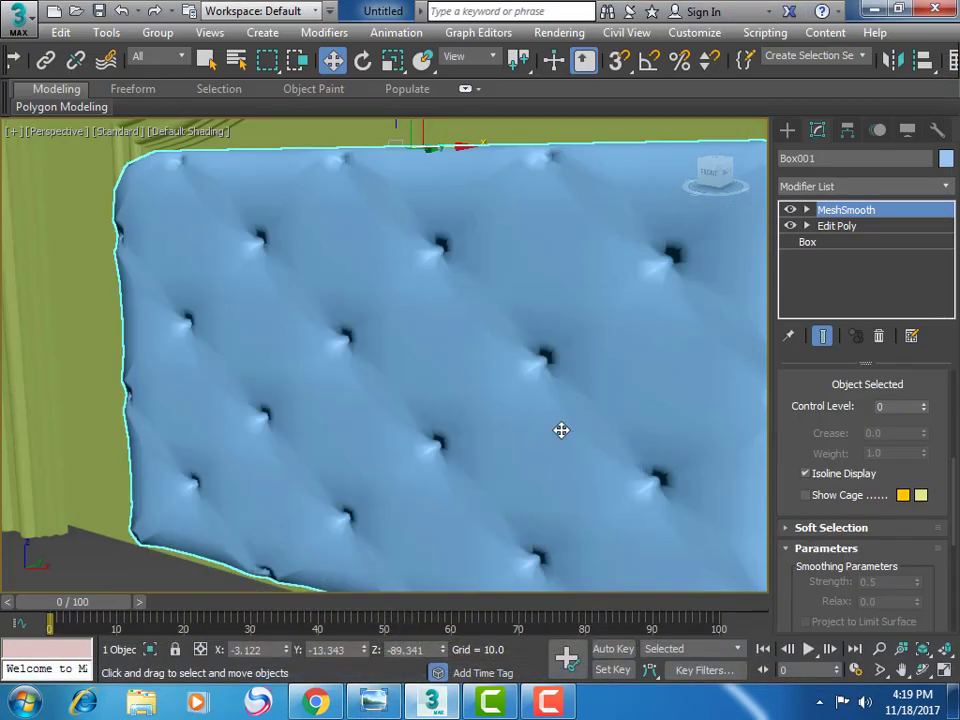
Maximize the Top view and pan it to frame the whole tufted cushion
key(alt+w)
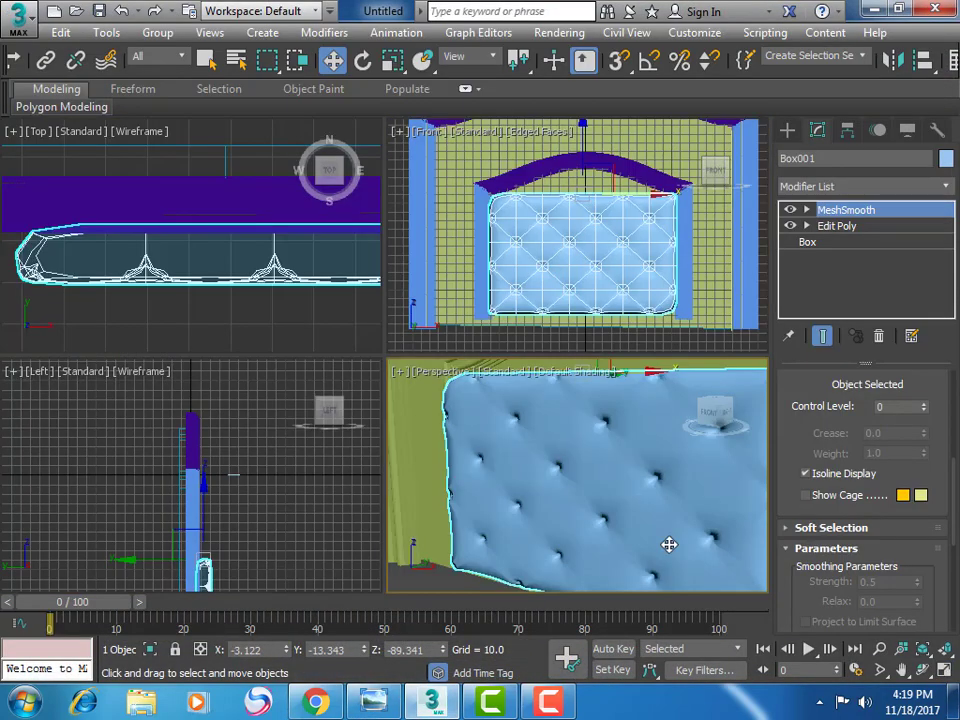
right_click(360, 313)
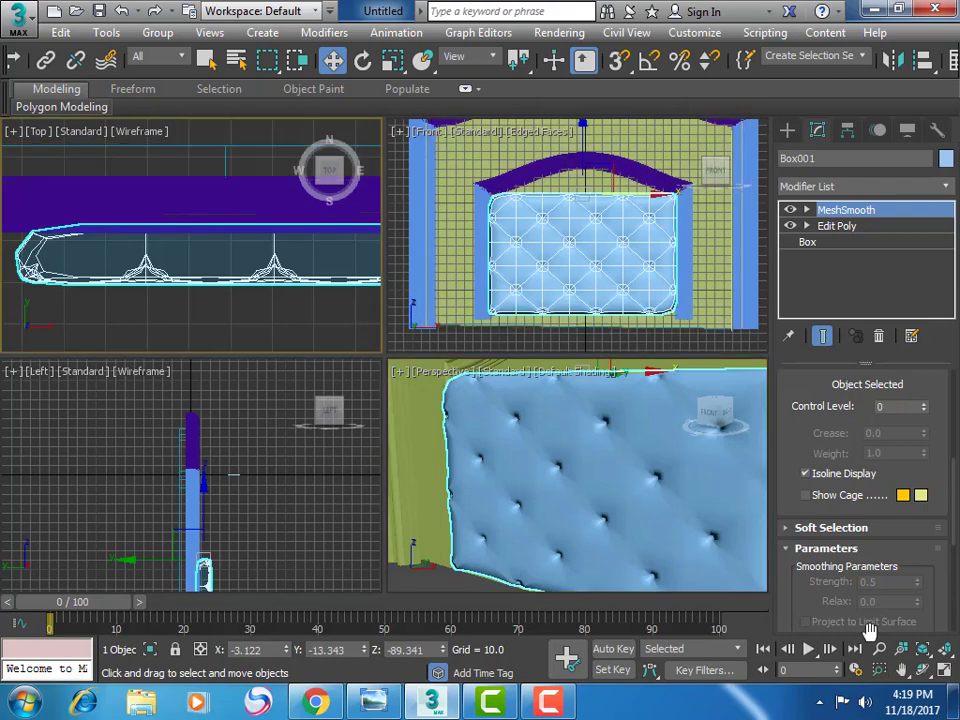
key(alt+w)
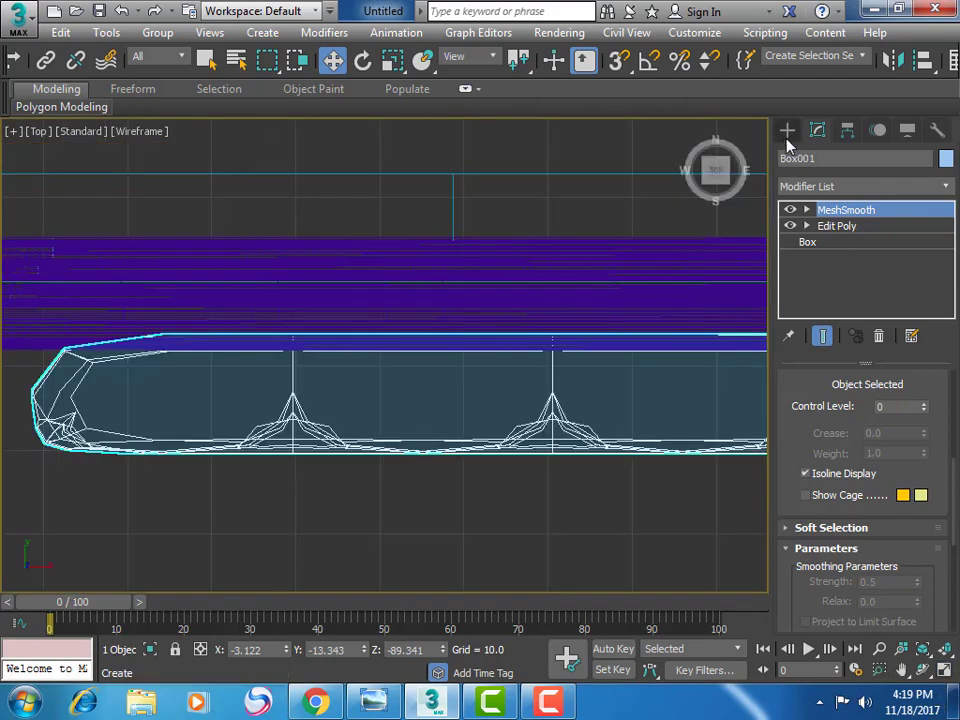
click(787, 130)
click(630, 499)
scroll(630, 499, down, 3)
scroll(630, 499, down, 3)
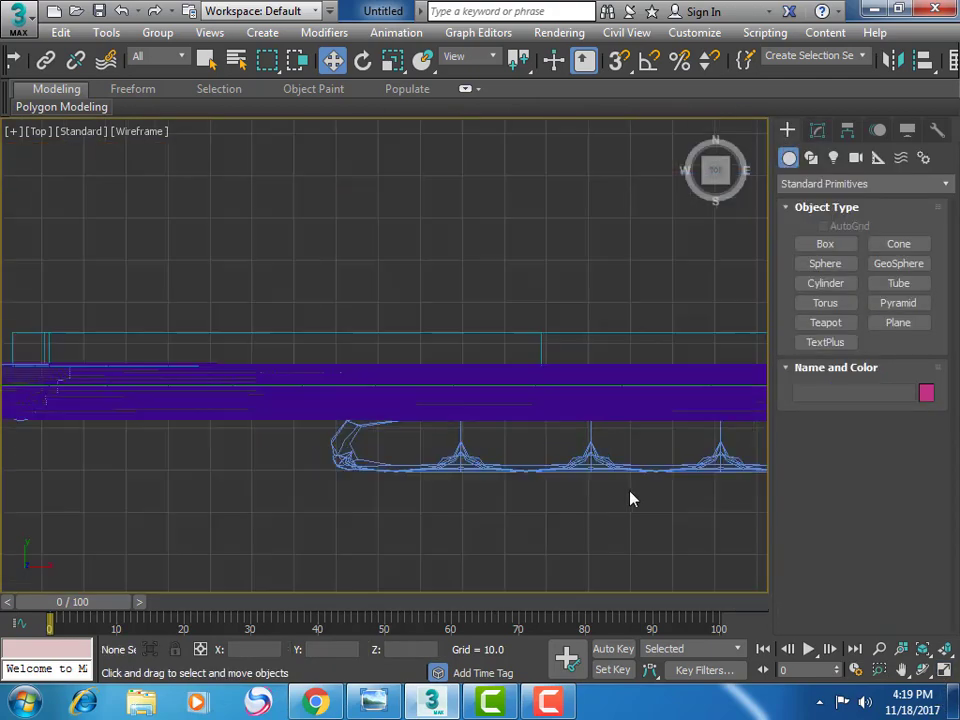
click(901, 670)
mouse_move(608, 514)
mouse_down()
mouse_move(165, 498)
mouse_move(206, 499)
mouse_up()
scroll(306, 499, down, 2)
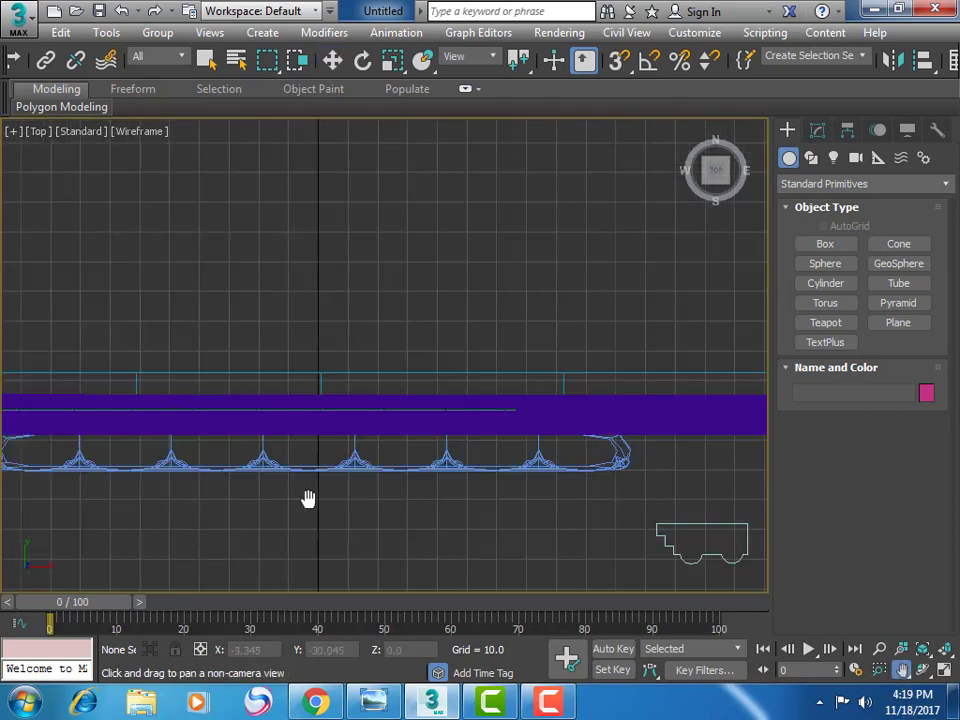
drag(306, 499, 418, 486)
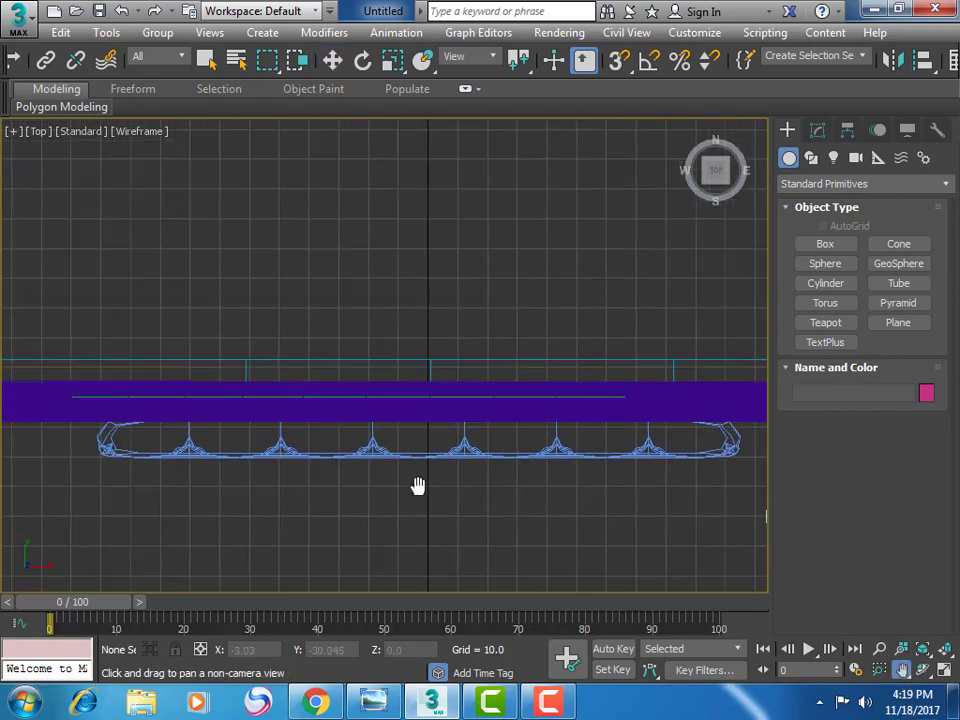
Scale Box001 to 149% along Y, then restore the four-viewport layout
click(332, 60)
click(366, 453)
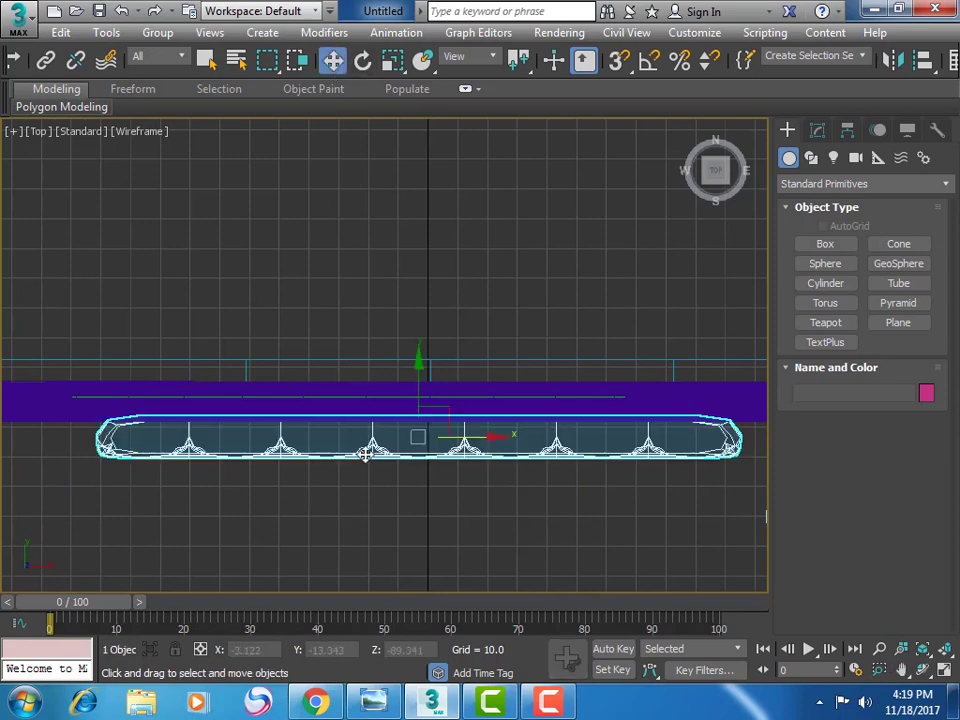
click(392, 60)
drag(425, 358, 424, 318)
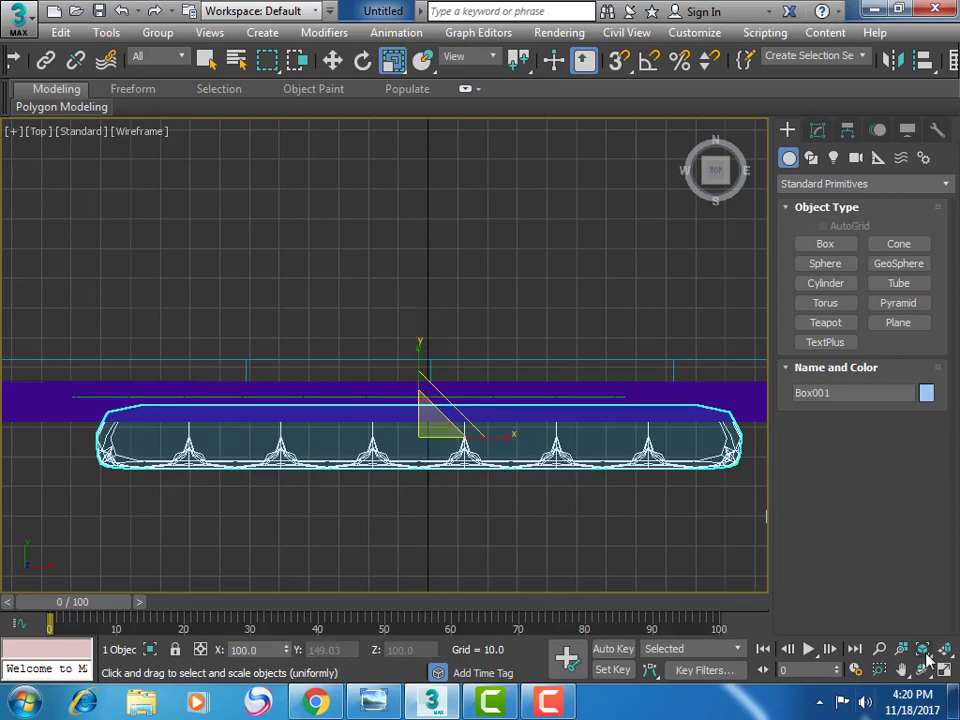
click(944, 671)
click(901, 669)
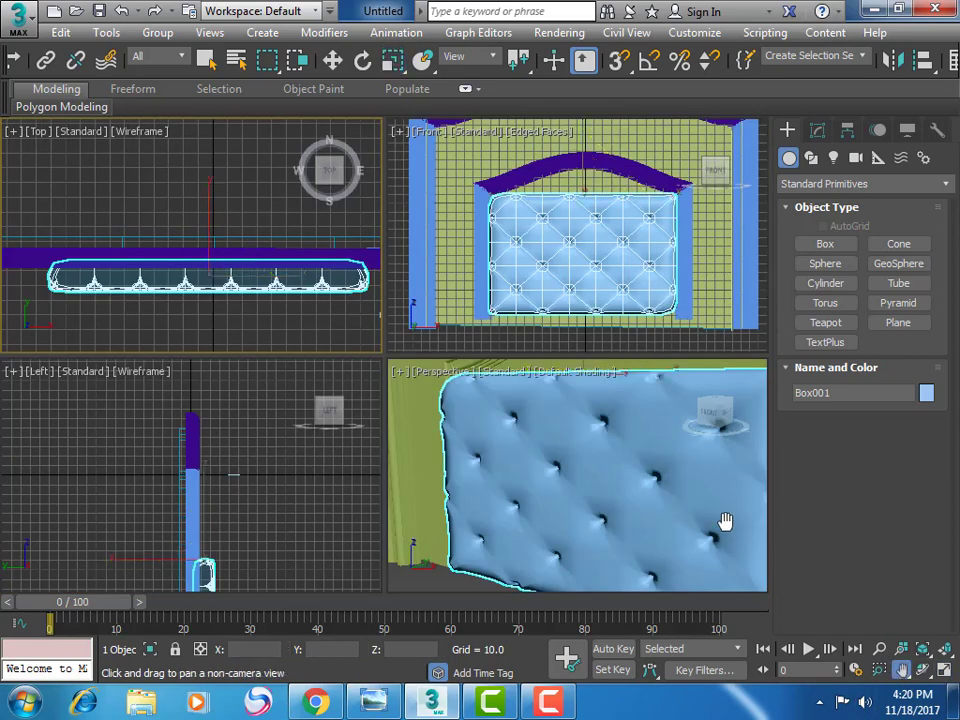
Maximize the Front viewport and open Box001's Modifier List on the Modify panel
key(alt+w)
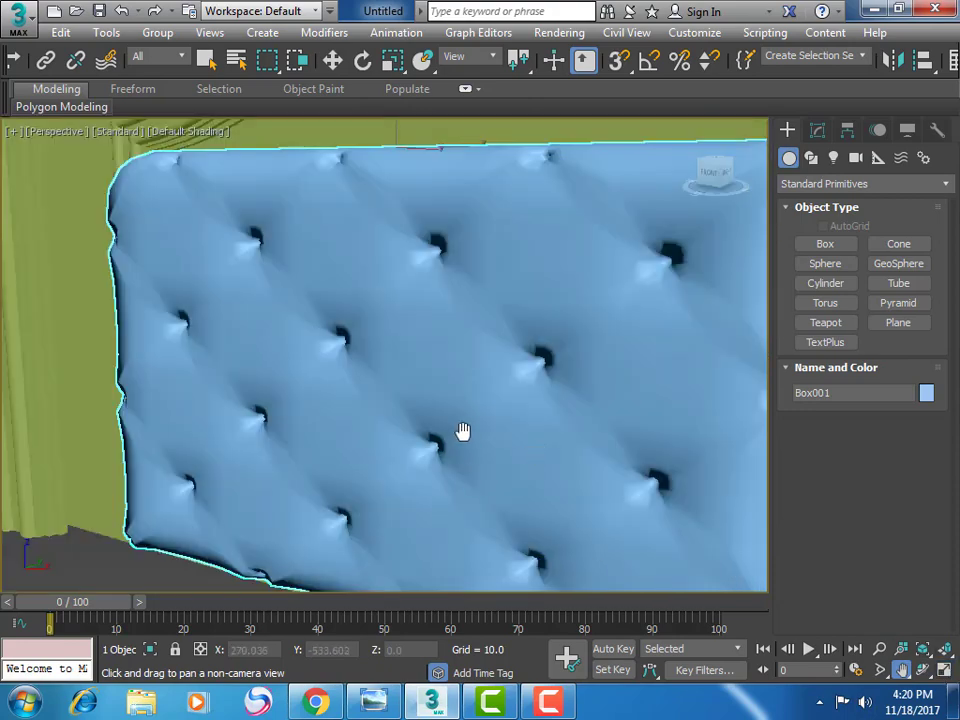
scroll(463, 429, down, 5)
scroll(463, 429, down, 2)
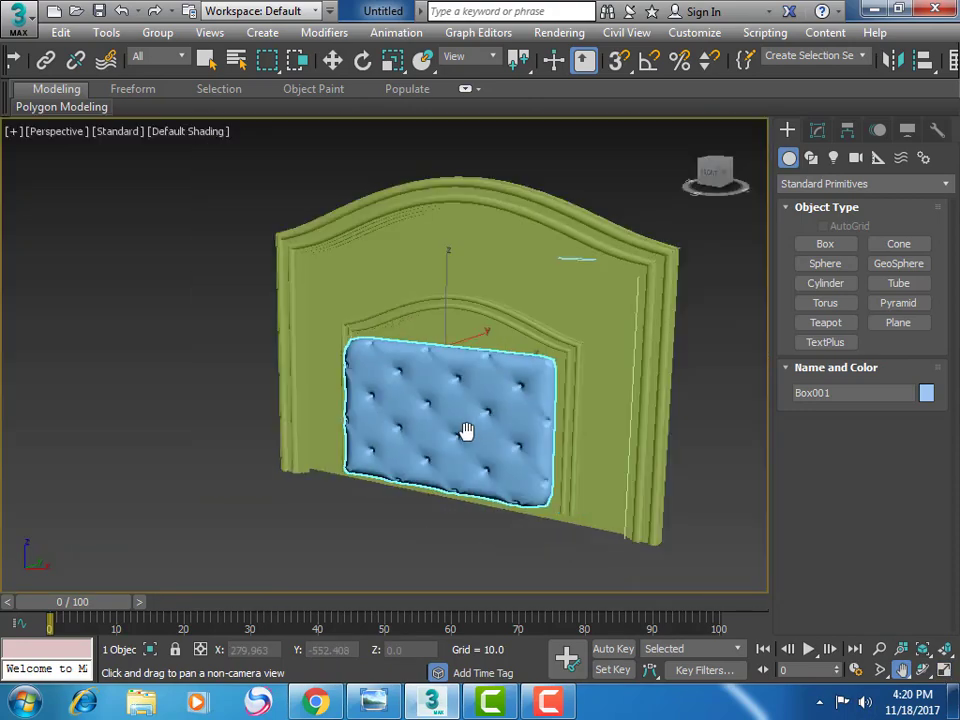
scroll(463, 429, up, 2)
key(alt+w)
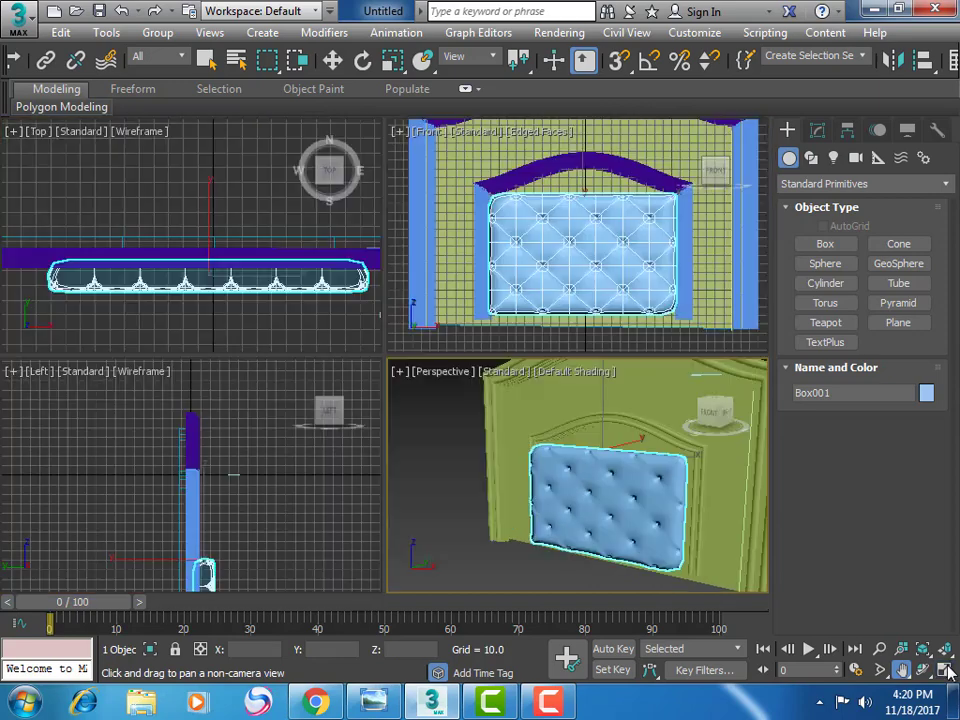
click(632, 307)
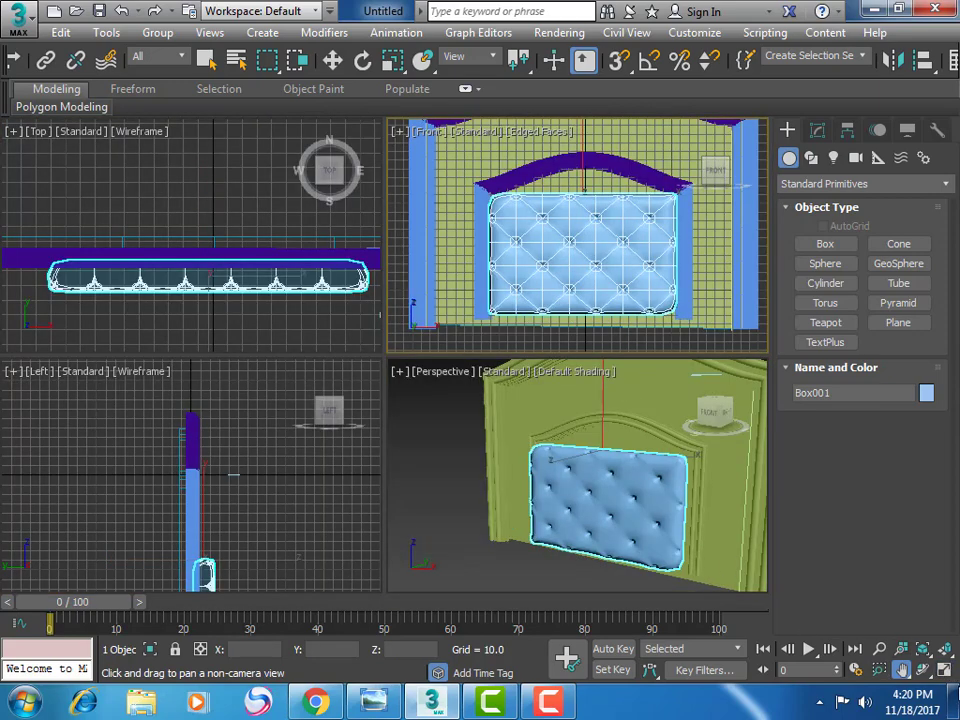
click(944, 671)
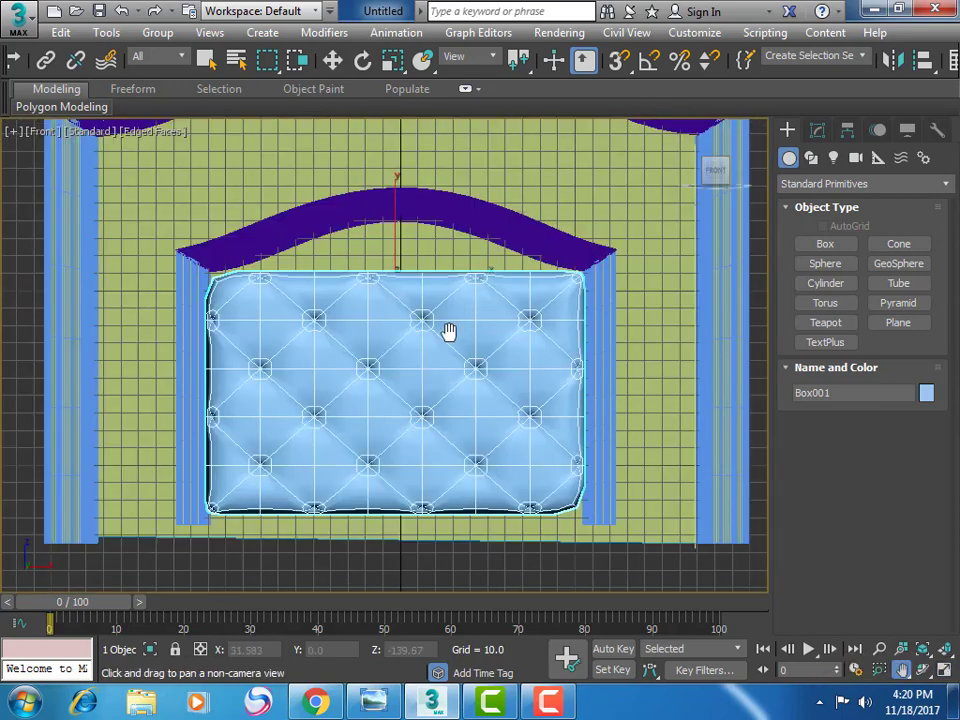
click(817, 130)
click(860, 186)
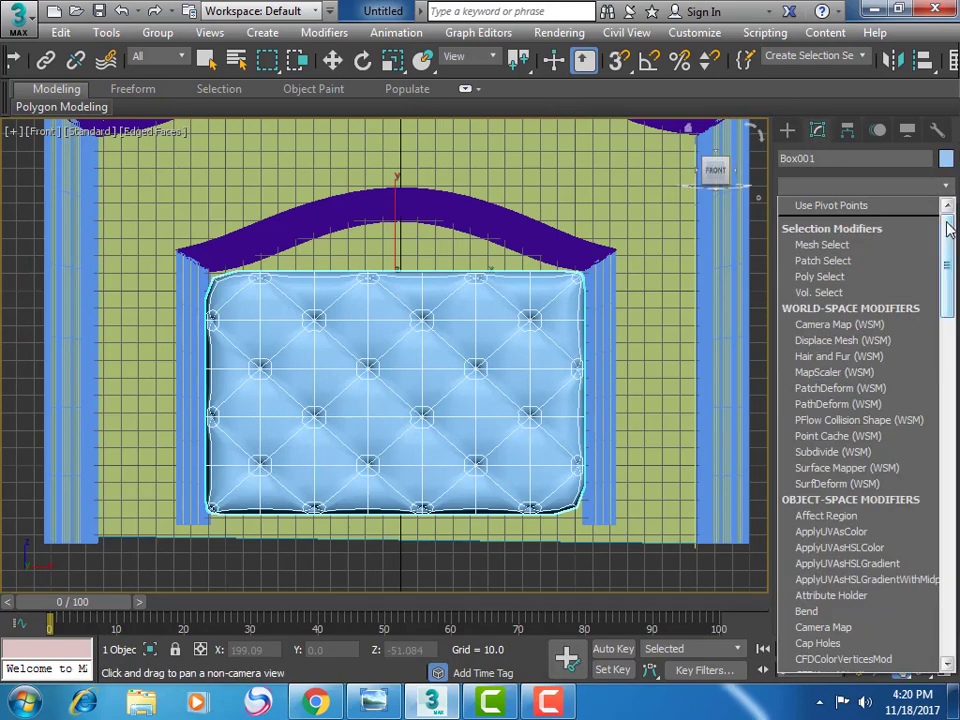
Add an FFD 4x4x4 modifier to Box001 and enter its Control Points level
scroll(860, 430, down, 6)
scroll(860, 430, down, 3)
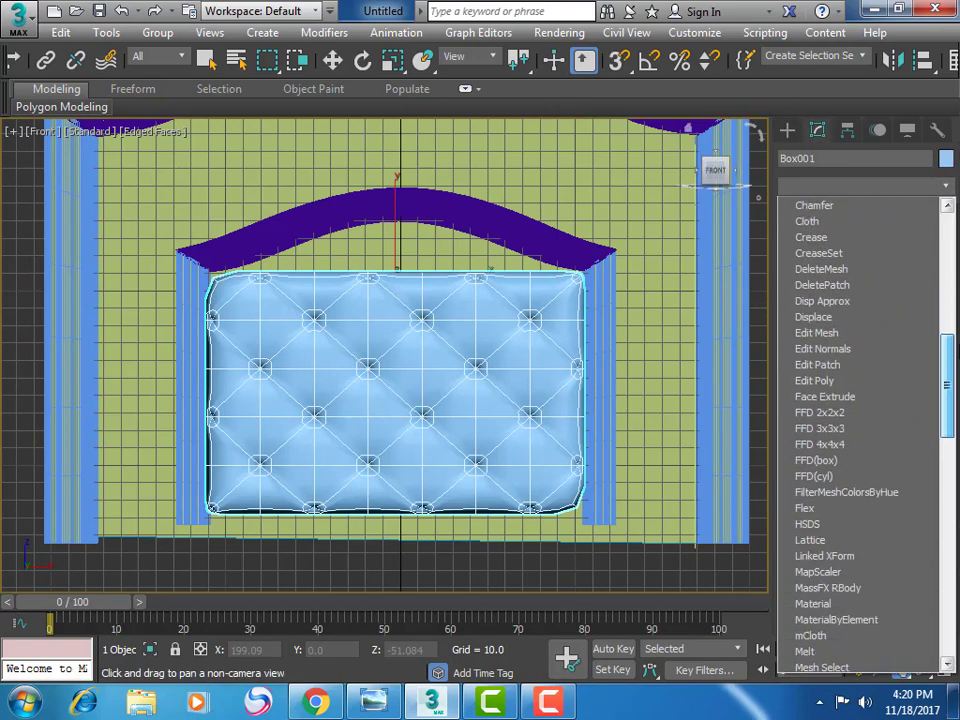
click(866, 446)
click(807, 210)
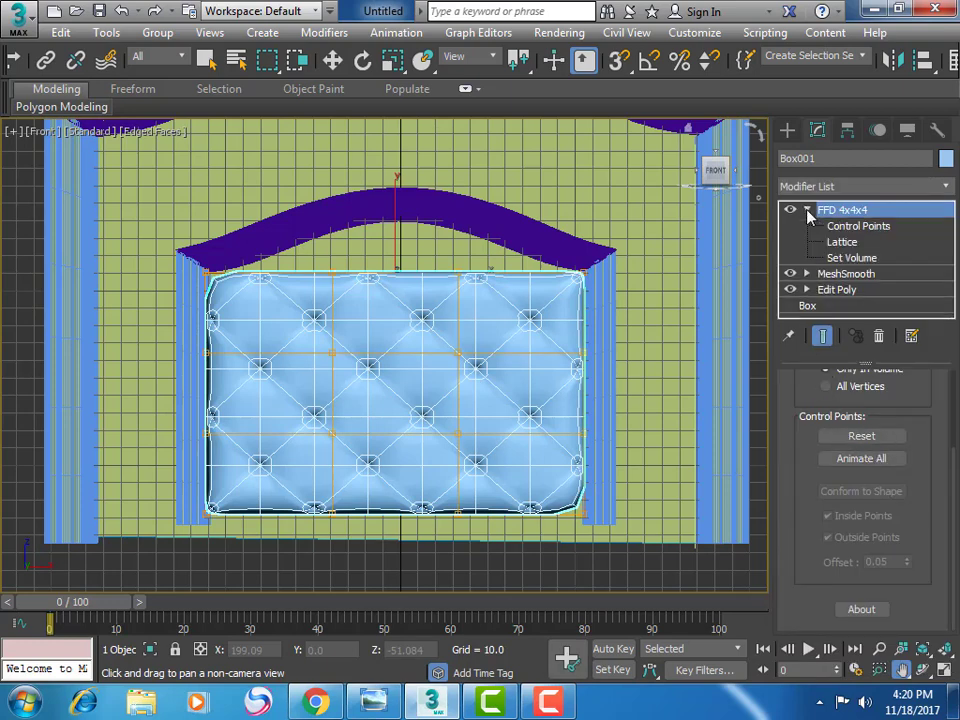
click(850, 226)
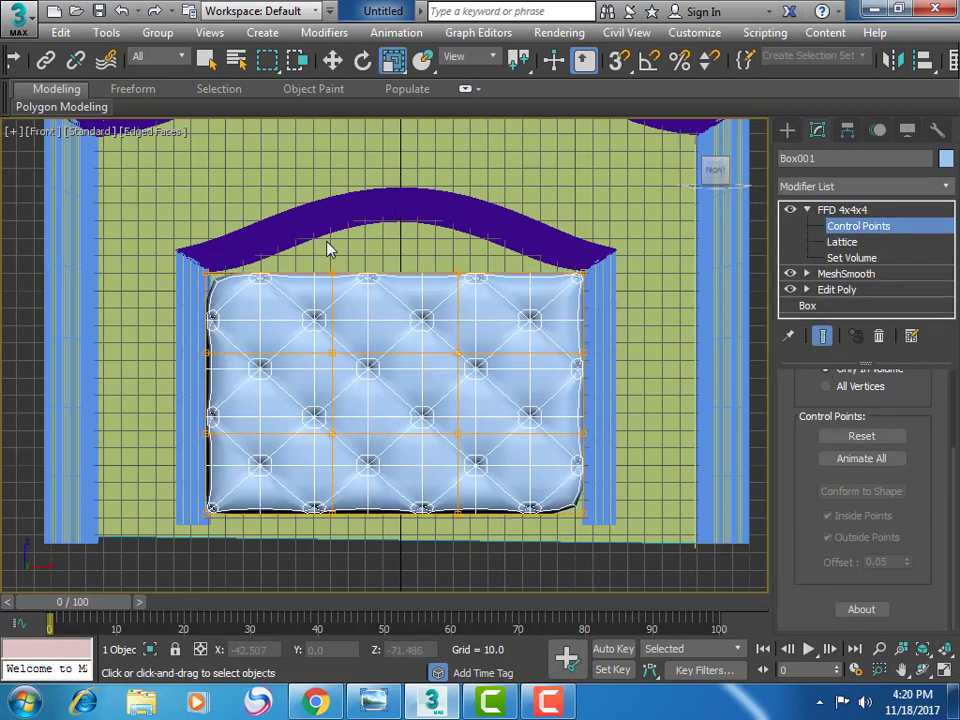
Move the left and right lattice point columns outward to widen the cushion
drag(189, 246, 244, 540)
key(w)
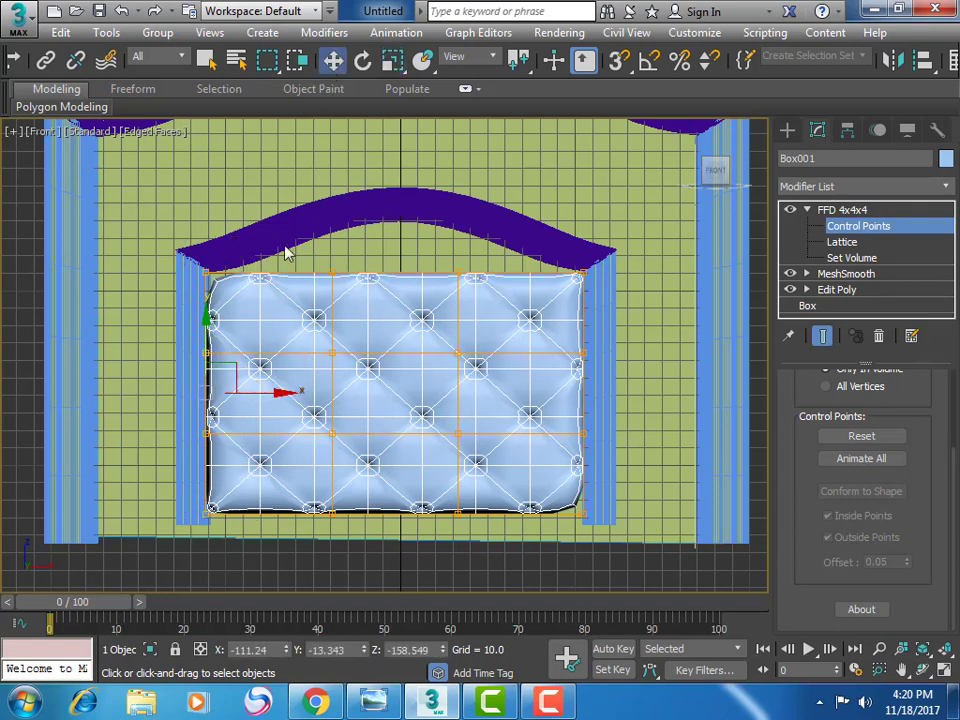
drag(287, 394, 286, 398)
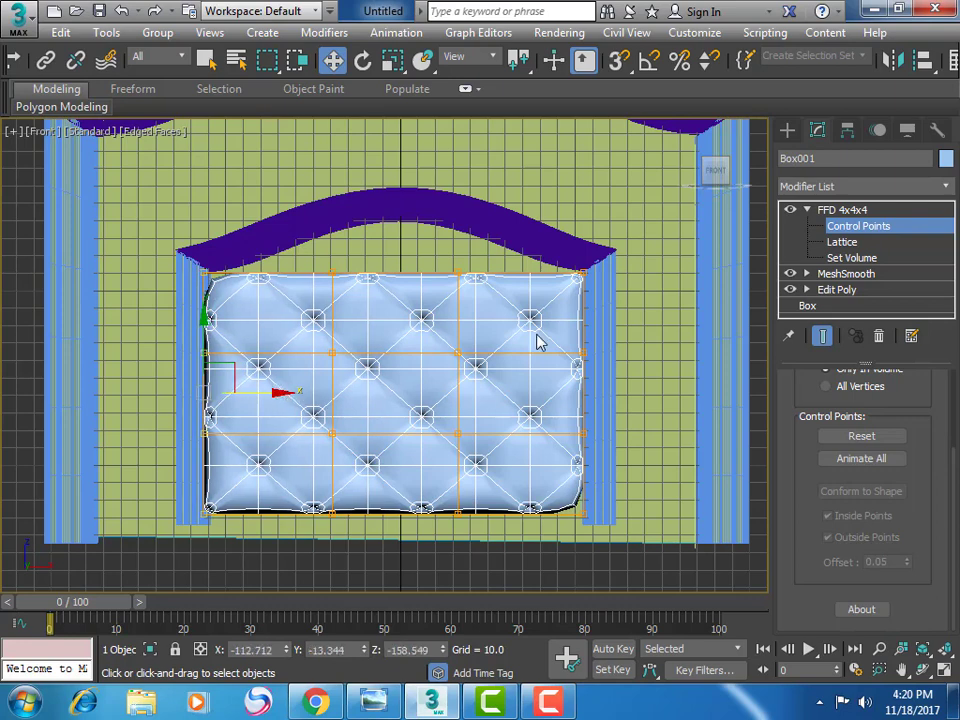
drag(570, 262, 632, 585)
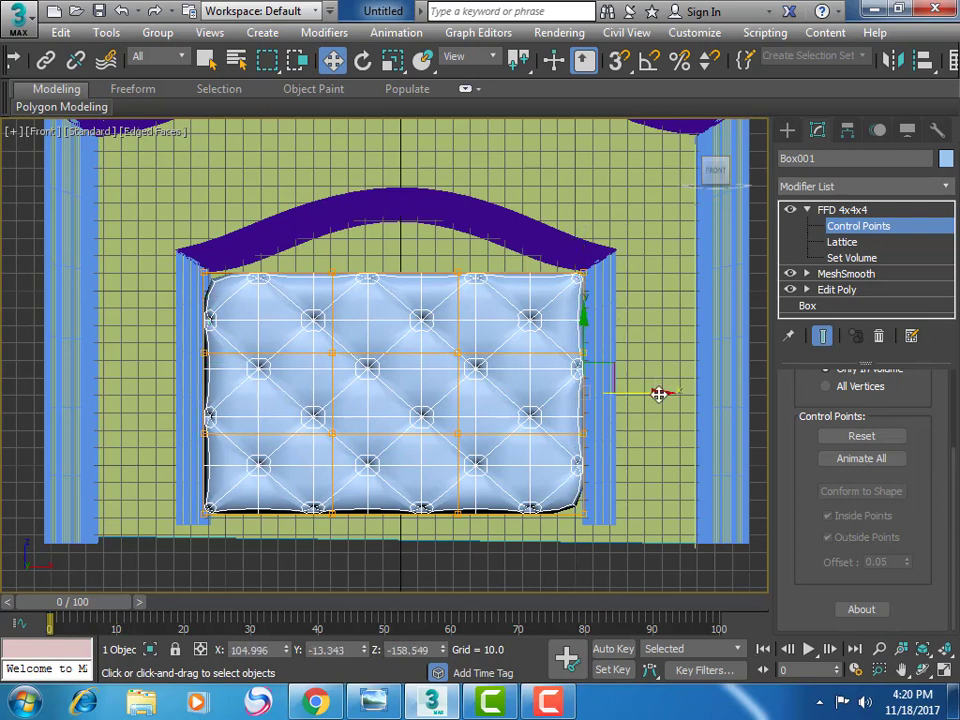
drag(658, 394, 663, 395)
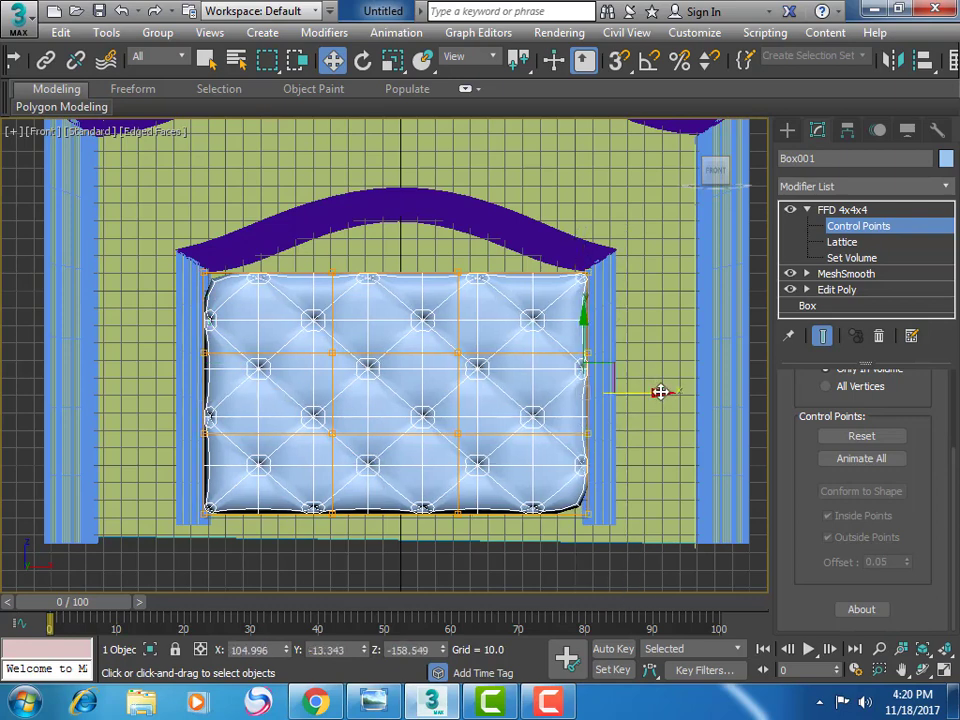
Lift the top-middle lattice points along Y to arch the cushion's top
drag(245, 239, 489, 328)
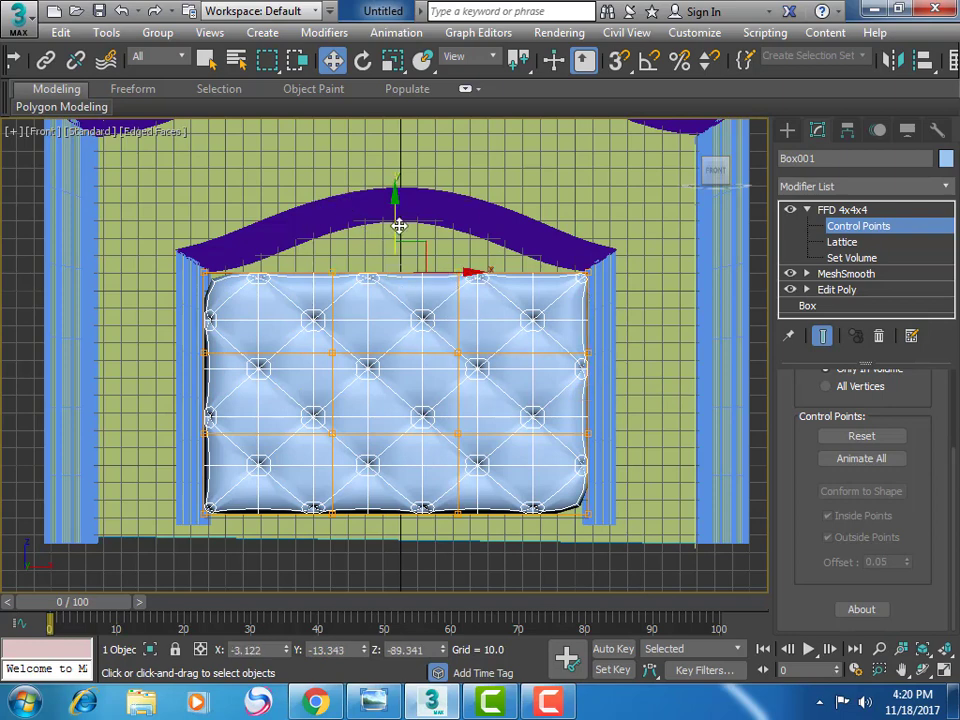
drag(390, 214, 395, 138)
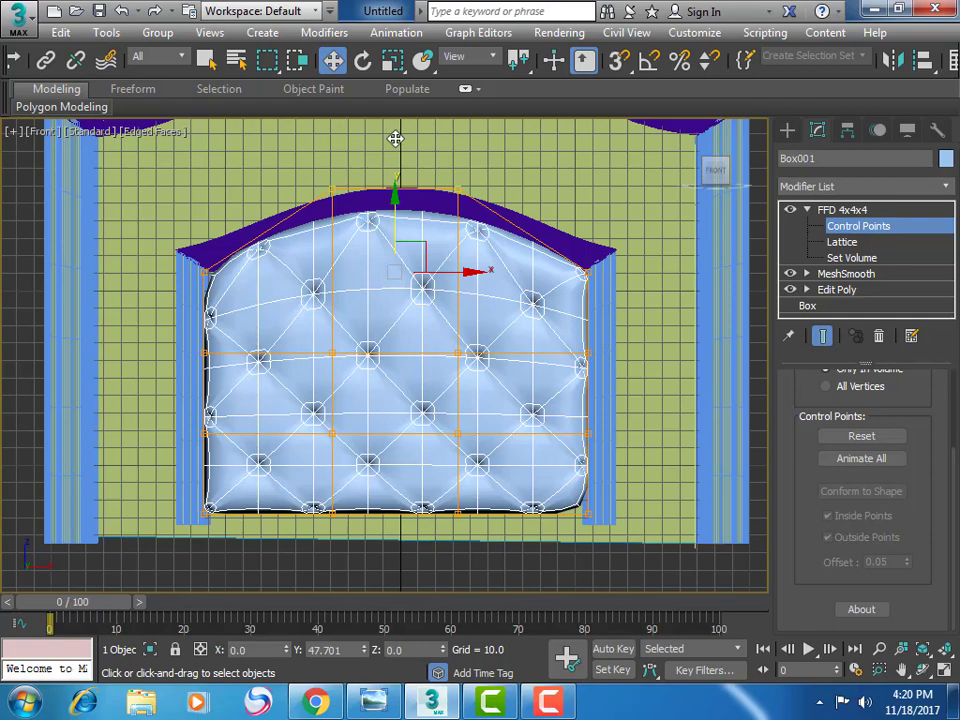
click(788, 132)
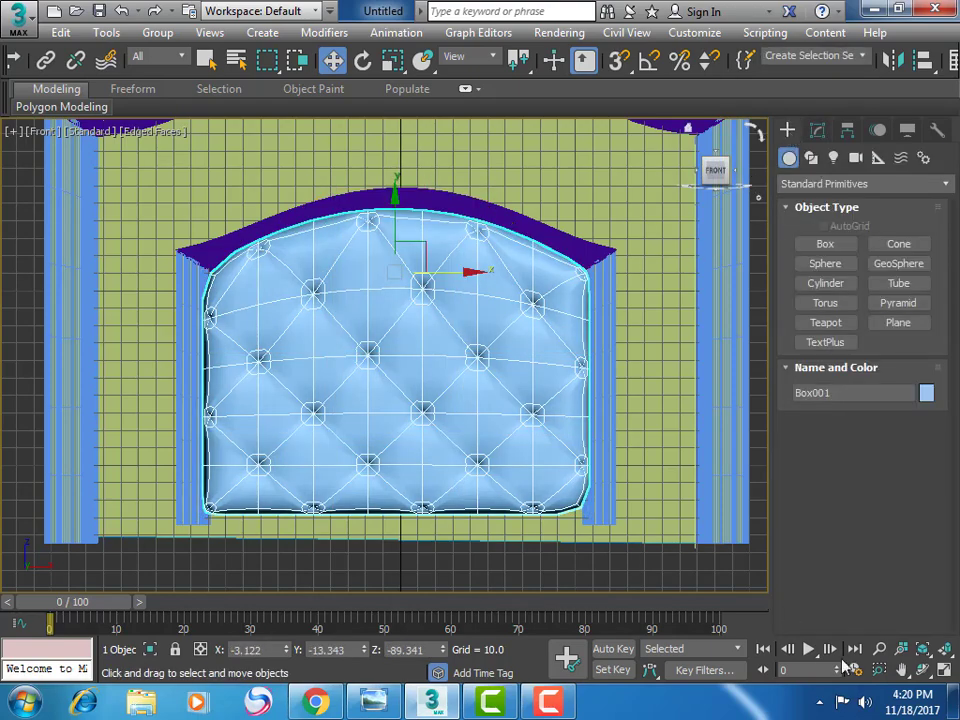
Maximize the Perspective view, orbit to the headboard's side and slide the cushion along Y
click(944, 668)
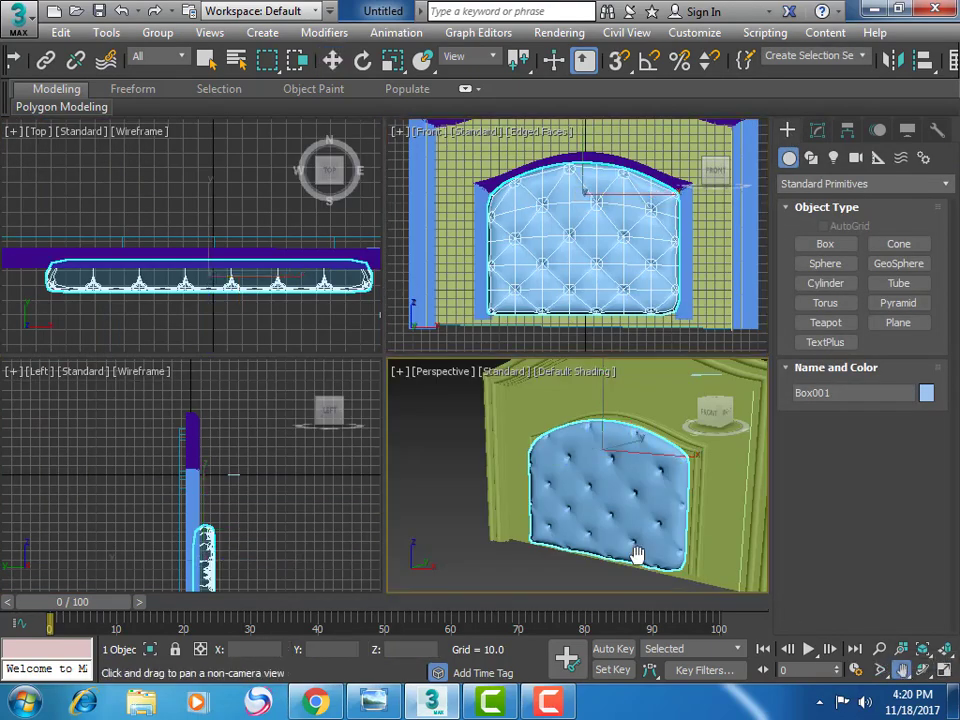
click(944, 668)
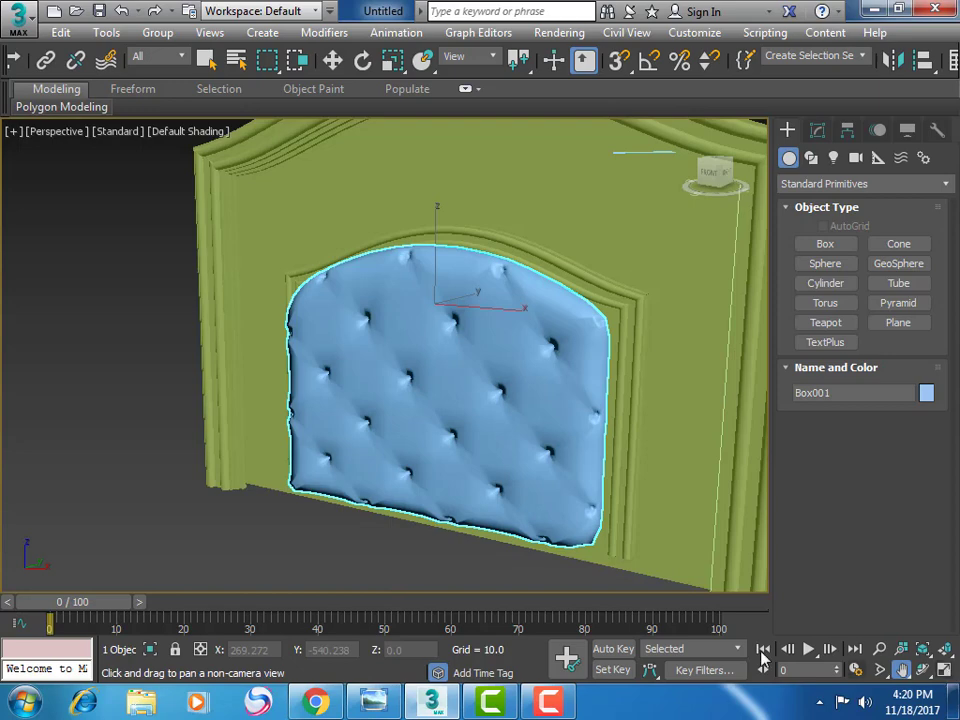
click(922, 669)
drag(508, 364, 437, 300)
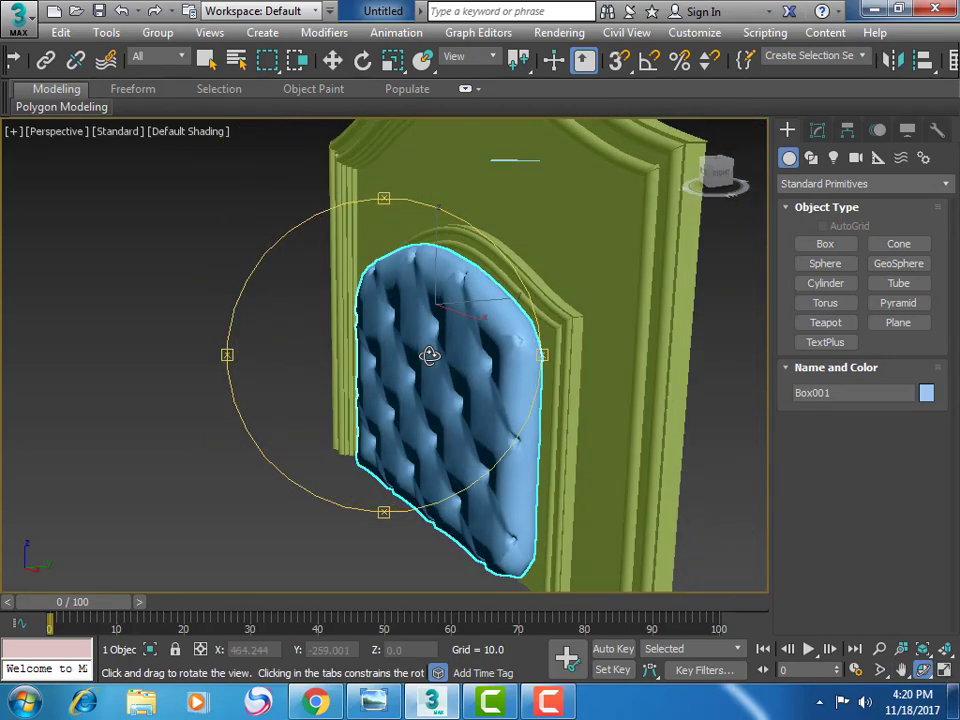
click(333, 60)
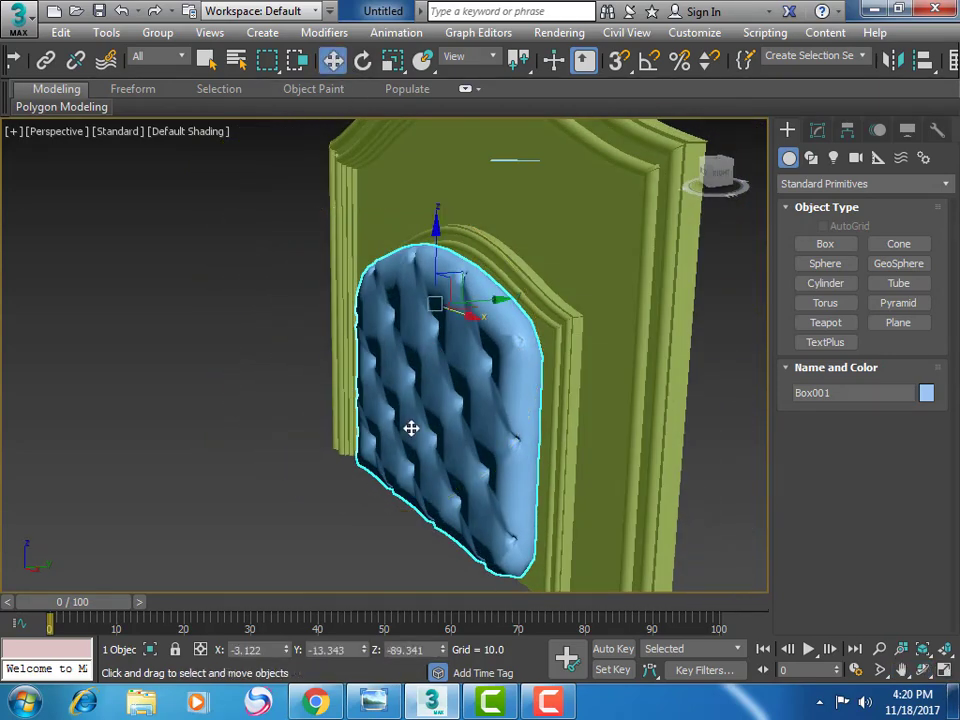
drag(493, 300, 526, 308)
Orbit and pan to face the headboard, then push the cushion back so the buttons show
click(923, 671)
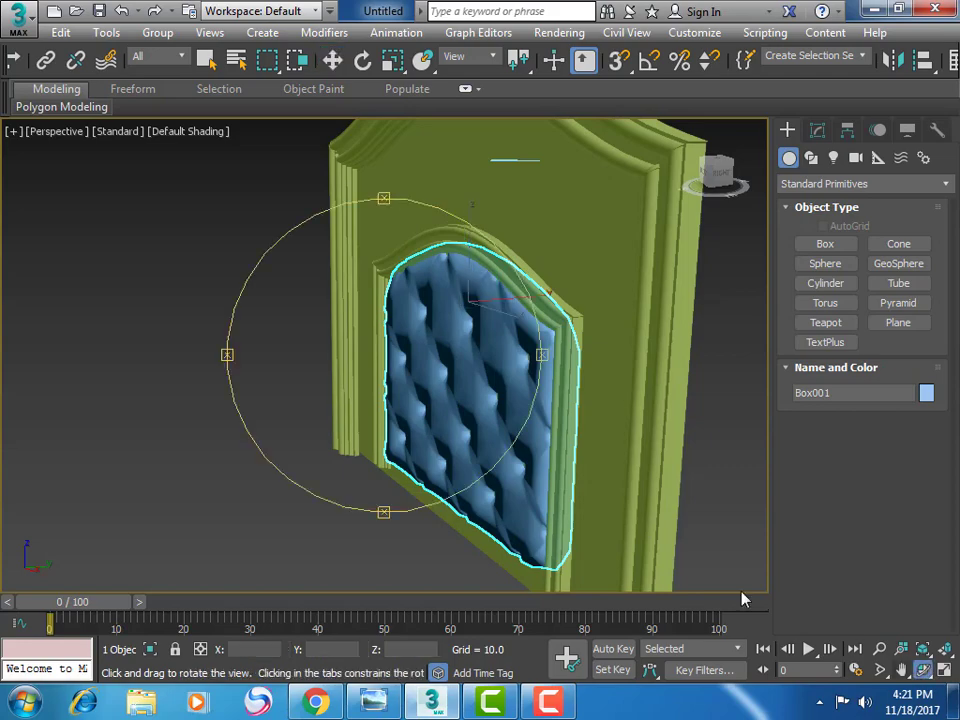
mouse_move(461, 375)
mouse_down()
mouse_move(594, 369)
mouse_move(573, 341)
mouse_move(589, 348)
mouse_up()
scroll(589, 348, up, 5)
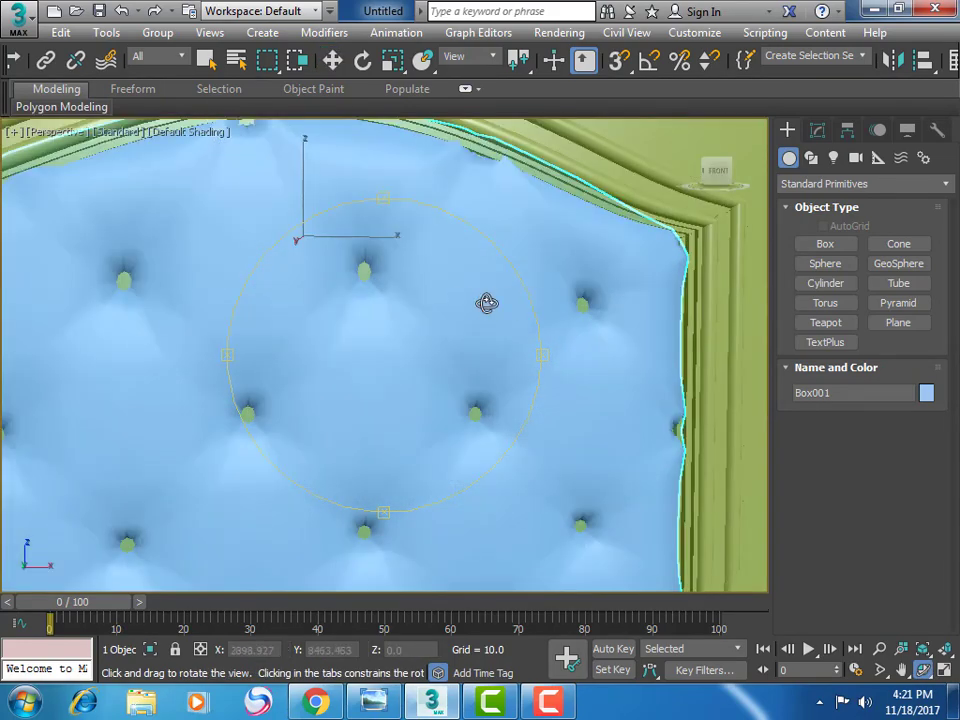
click(901, 670)
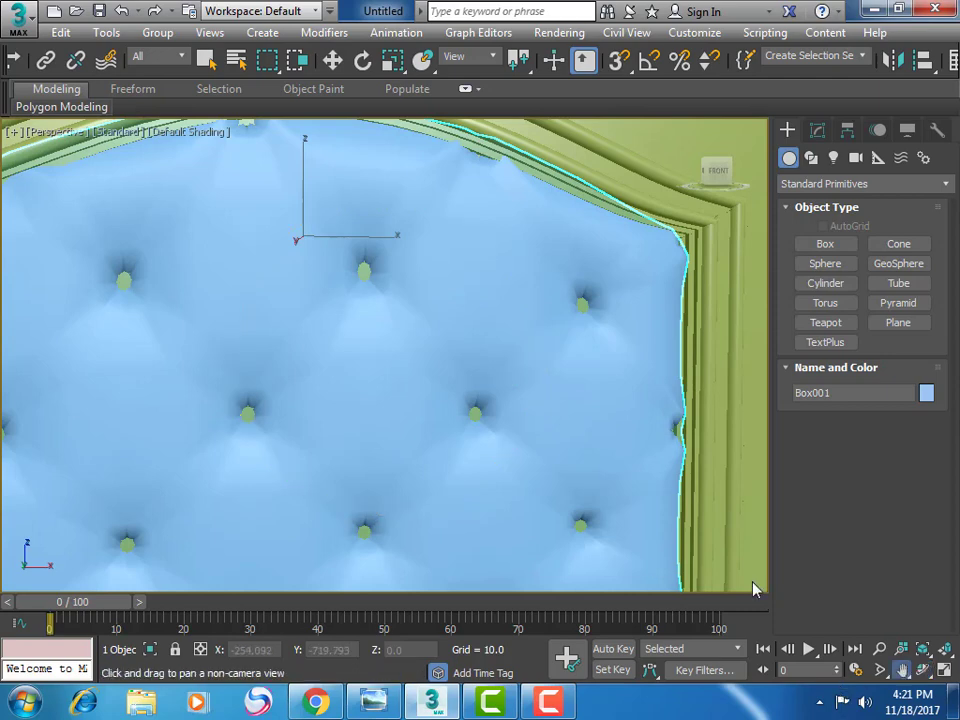
drag(480, 401, 564, 457)
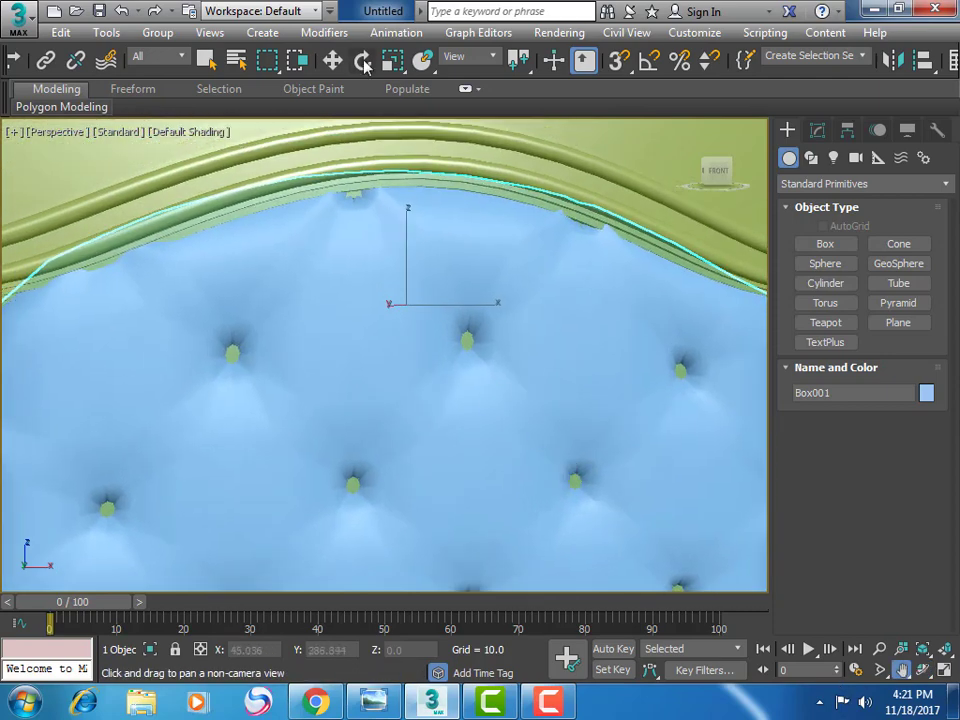
click(332, 60)
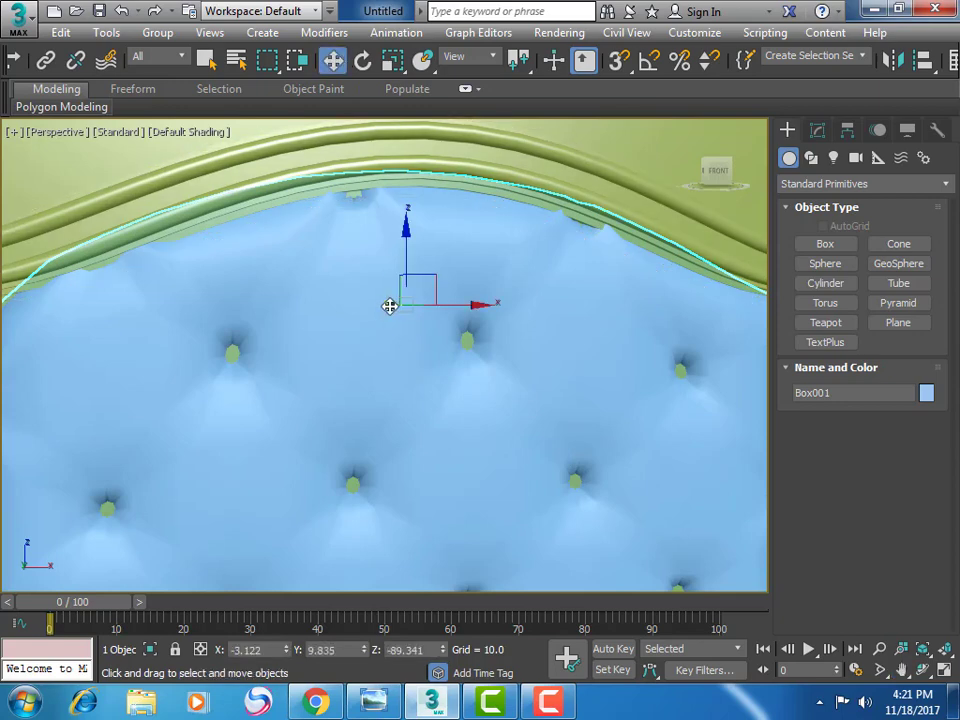
mouse_move(390, 306)
mouse_down()
mouse_move(381, 304)
mouse_move(389, 306)
mouse_up()
Orbit slightly around the headboard and arm Sphere creation
scroll(388, 306, down, 4)
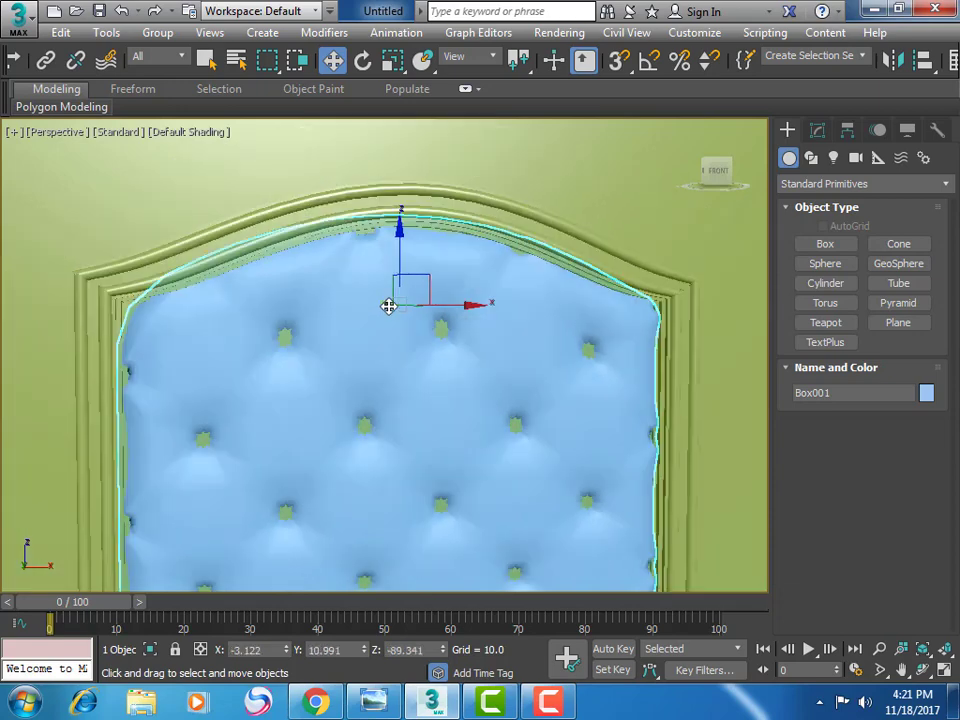
scroll(388, 306, down, 2)
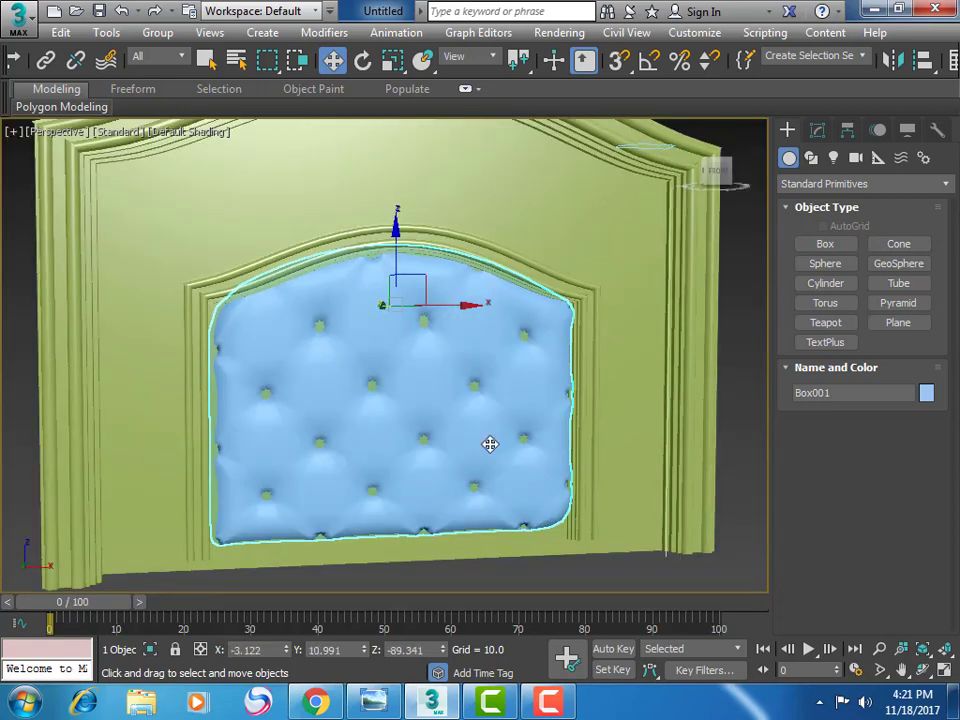
click(904, 671)
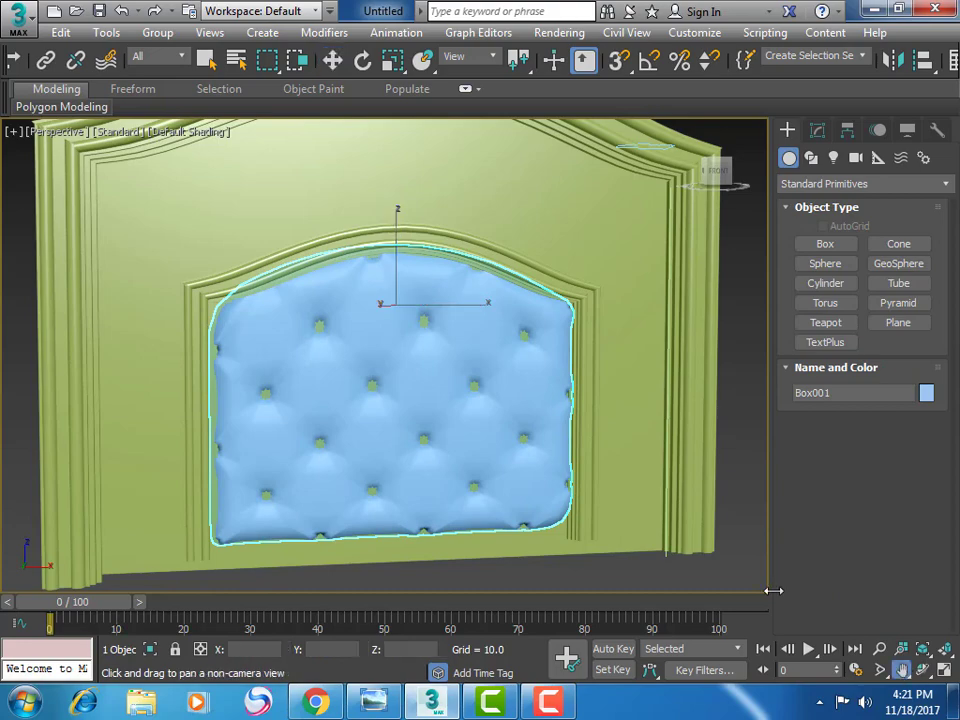
click(921, 671)
mouse_move(264, 358)
mouse_down()
mouse_move(160, 378)
mouse_move(294, 369)
mouse_move(326, 379)
mouse_move(231, 381)
mouse_move(274, 379)
mouse_up()
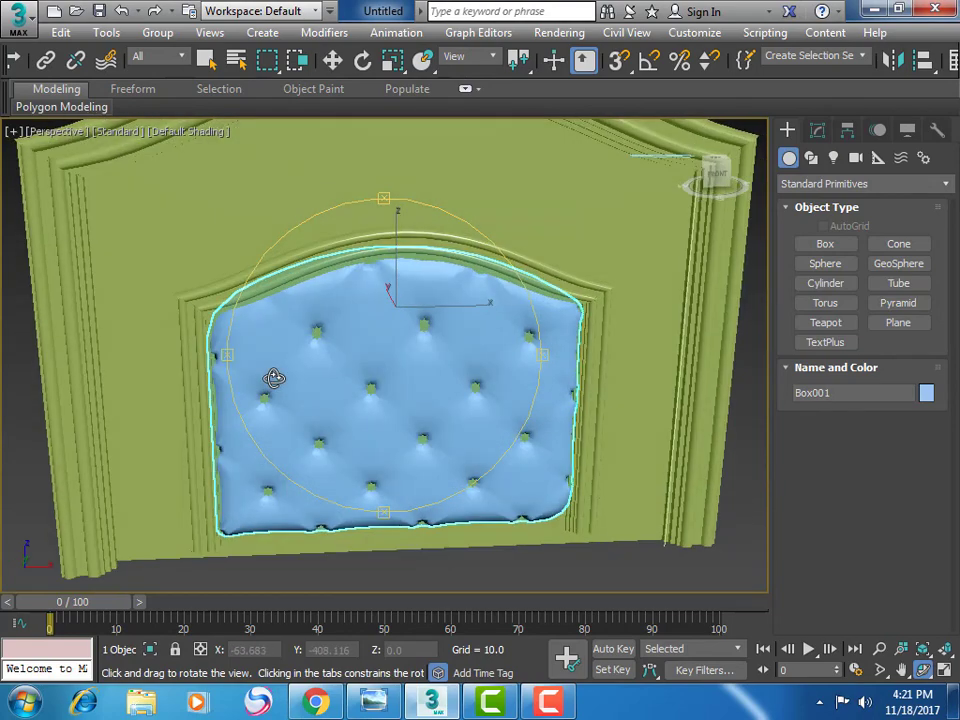
click(846, 272)
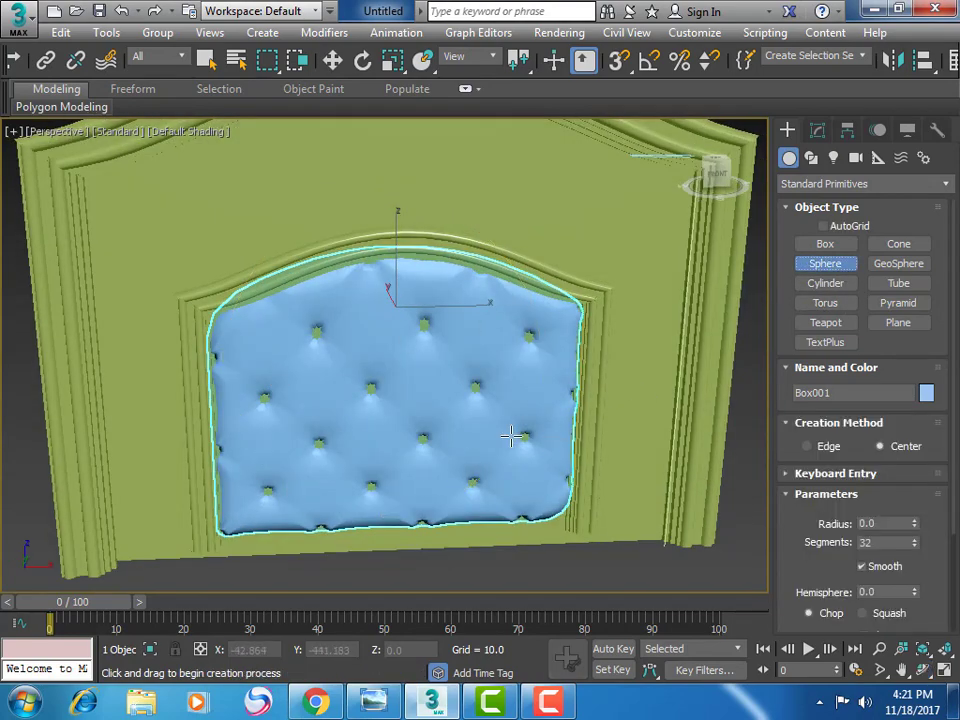
Draw a small sphere in the Top view and flatten it to 32% along Y
click(944, 671)
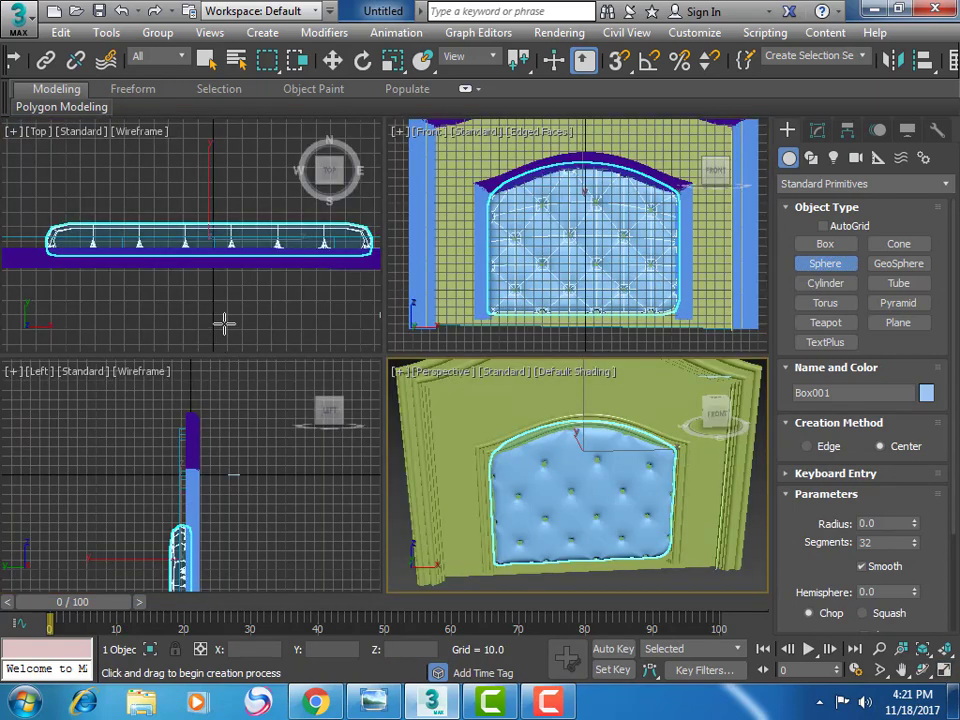
drag(224, 314, 227, 314)
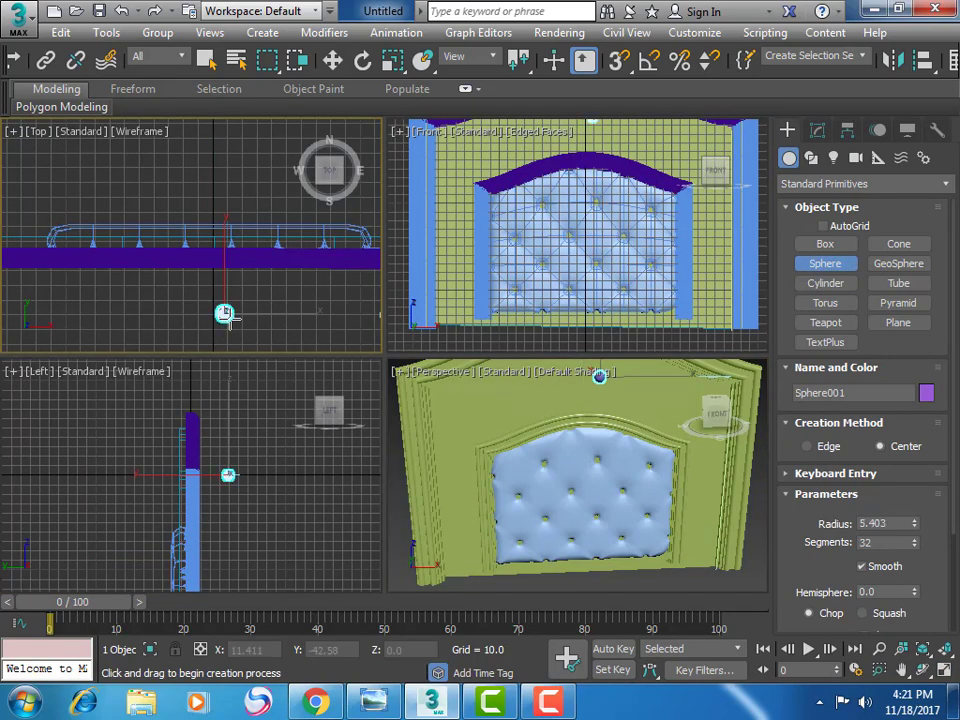
key(ctrl+p)
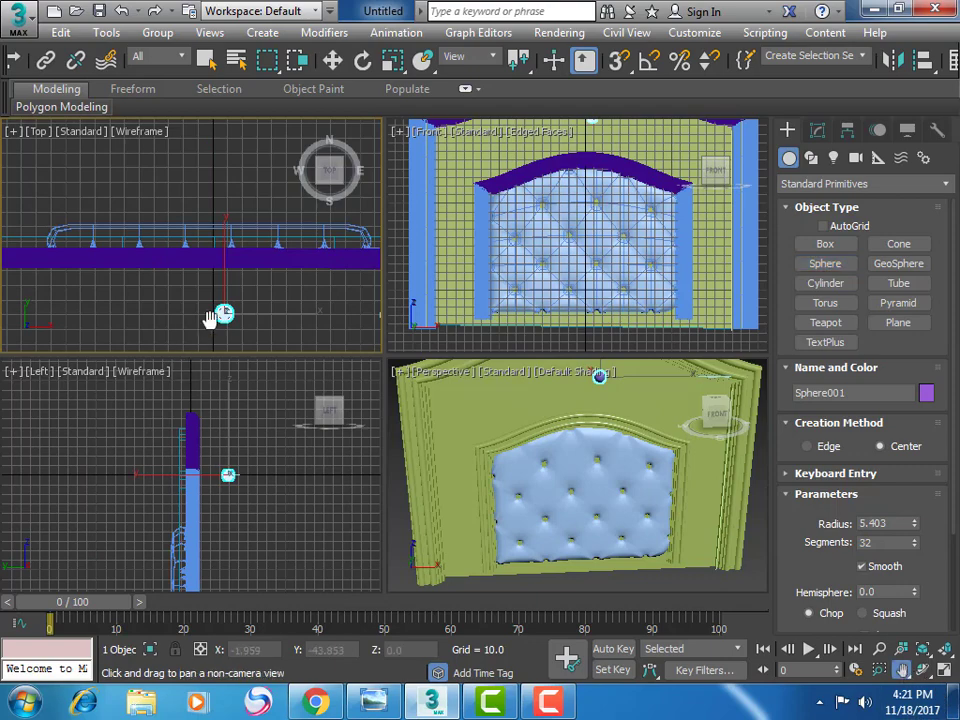
scroll(212, 318, up, 5)
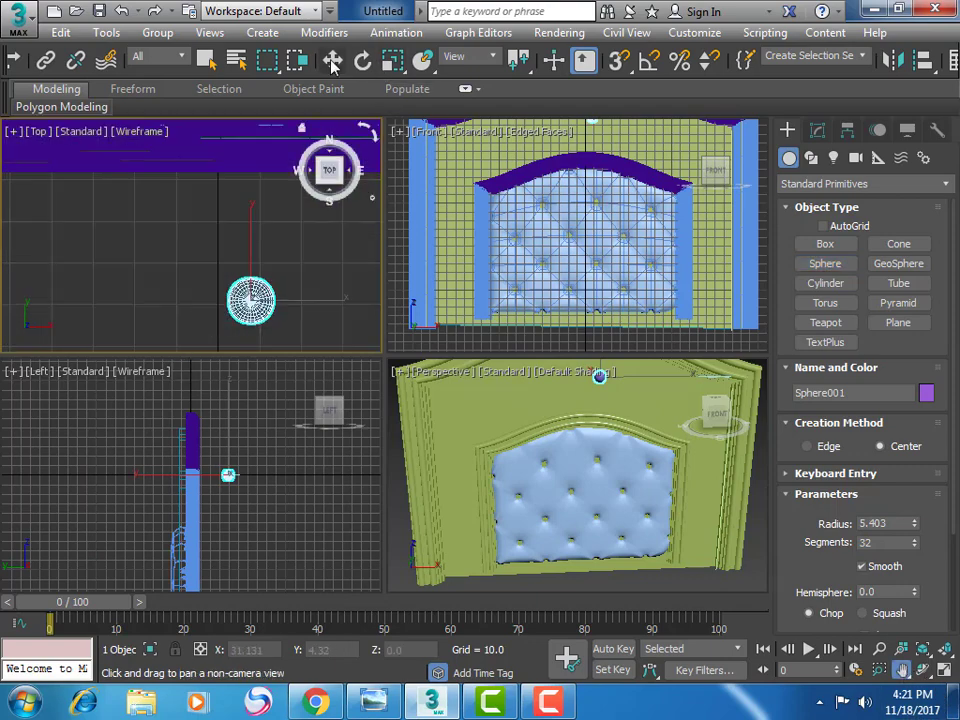
click(389, 63)
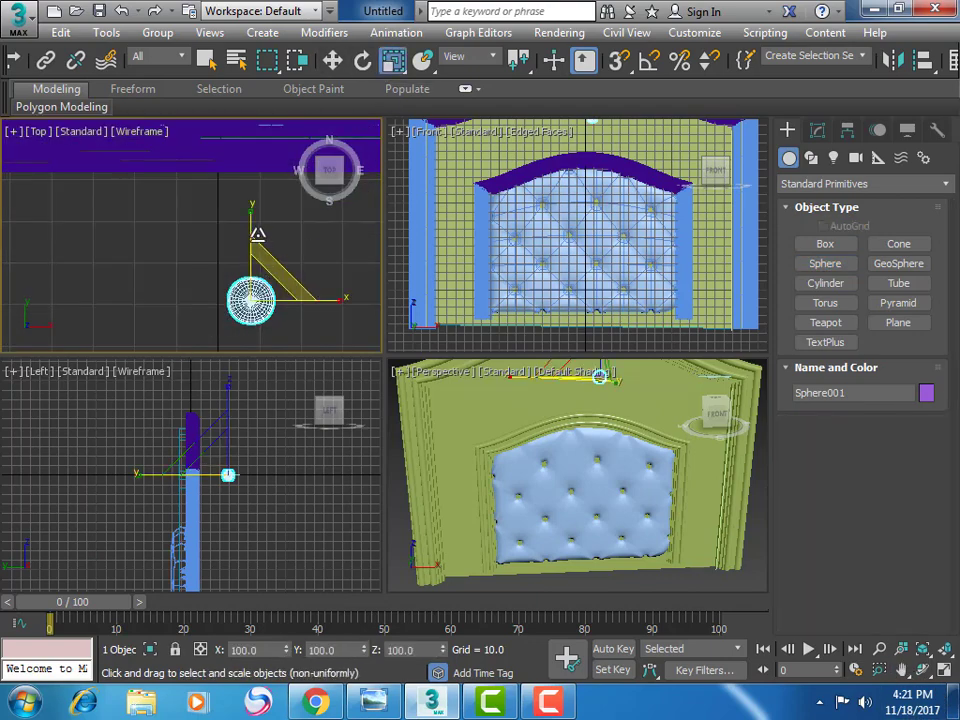
mouse_move(259, 273)
mouse_down()
mouse_move(262, 216)
mouse_move(276, 383)
mouse_up()
key(r)
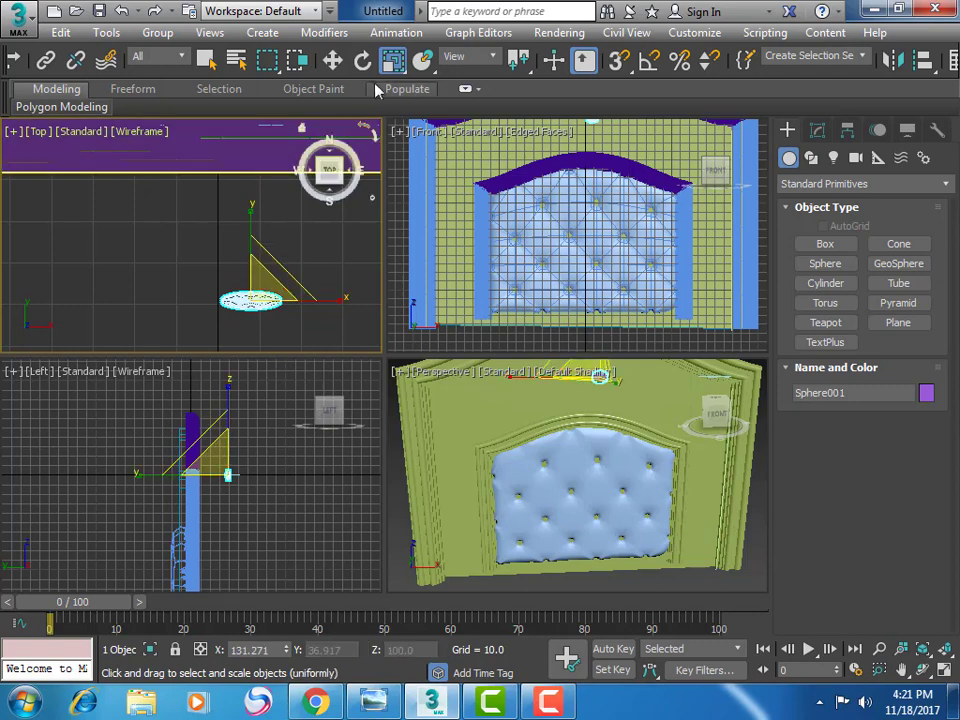
Move the sphere toward the headboard, then maximize the Front view with its grid hidden
key(w)
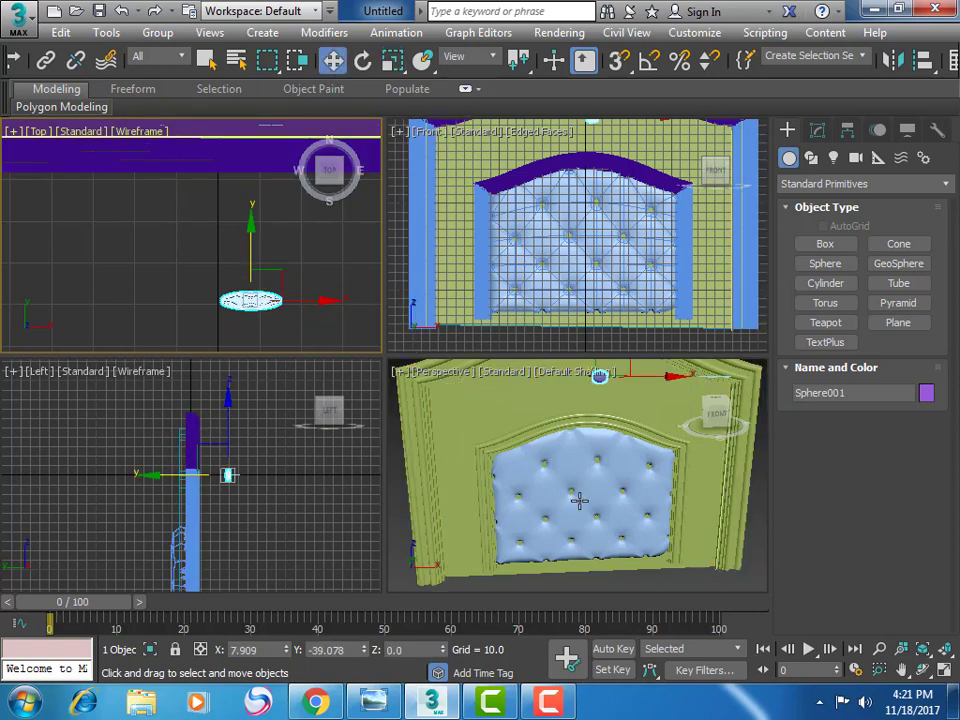
drag(257, 262, 288, 124)
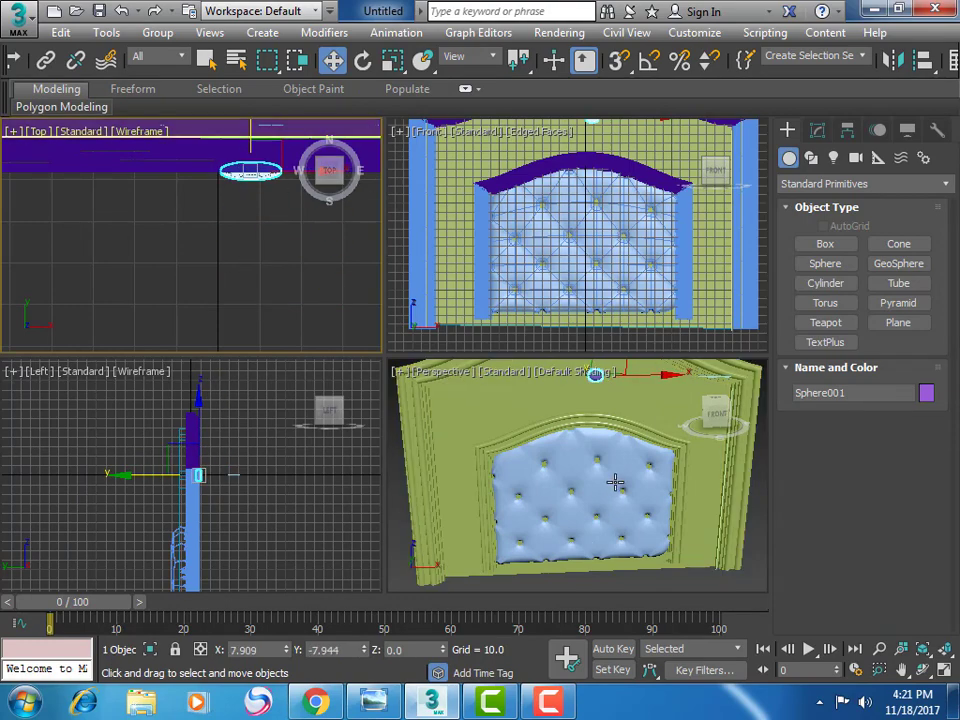
key(ctrl+p)
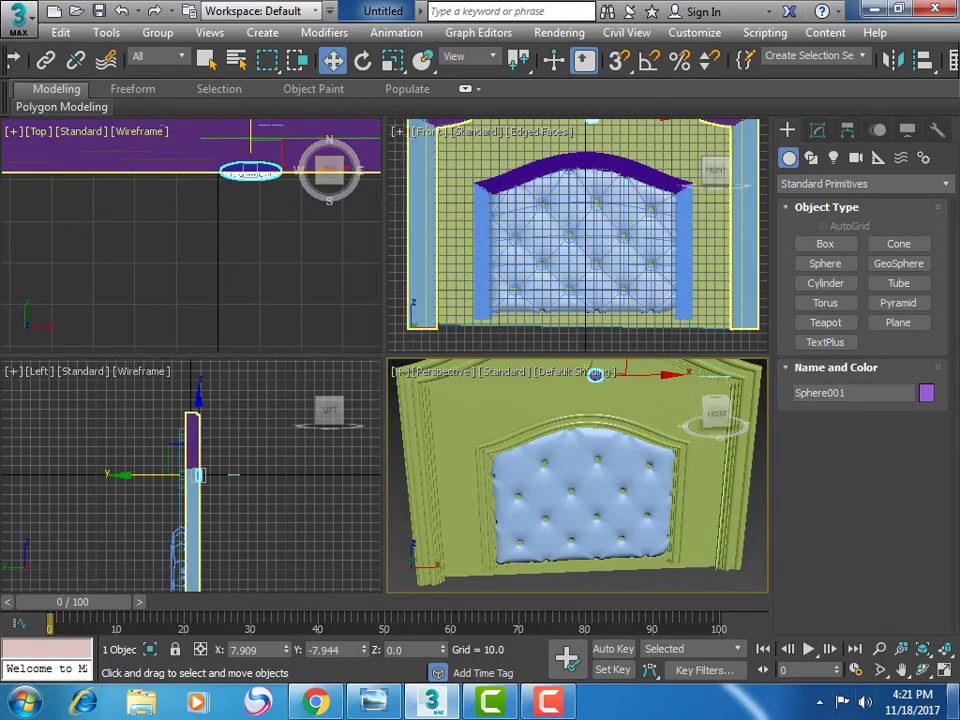
click(943, 670)
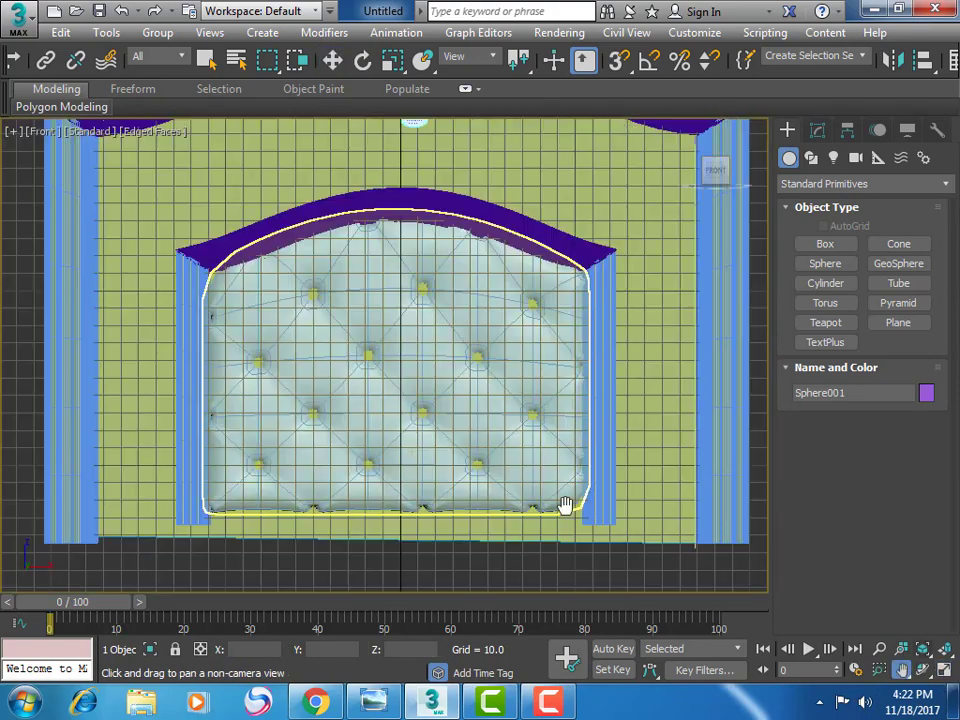
click(15, 136)
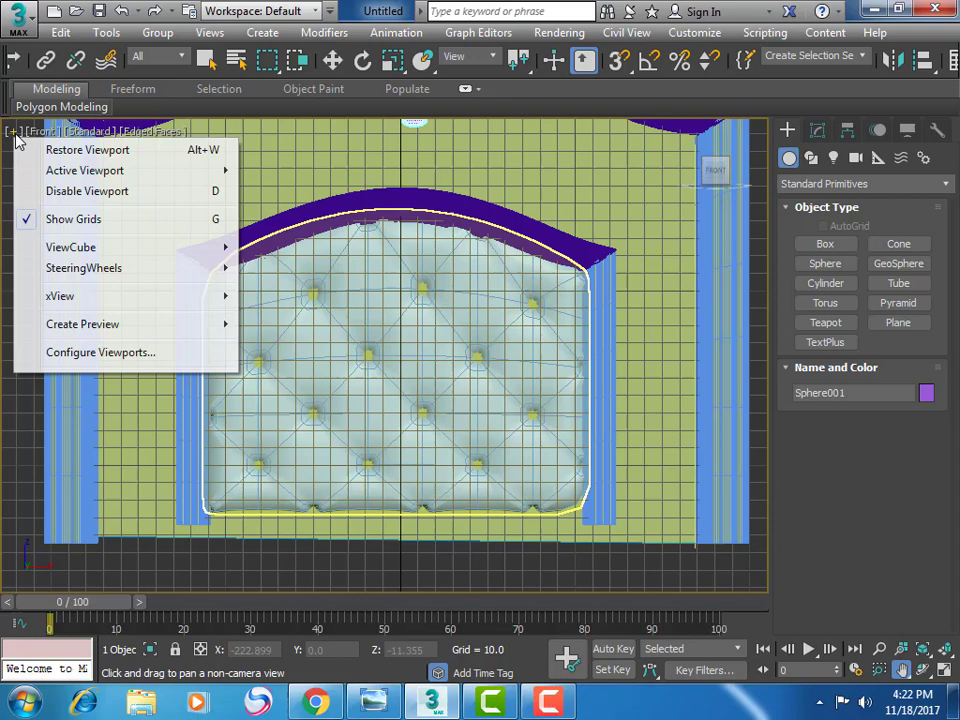
click(75, 222)
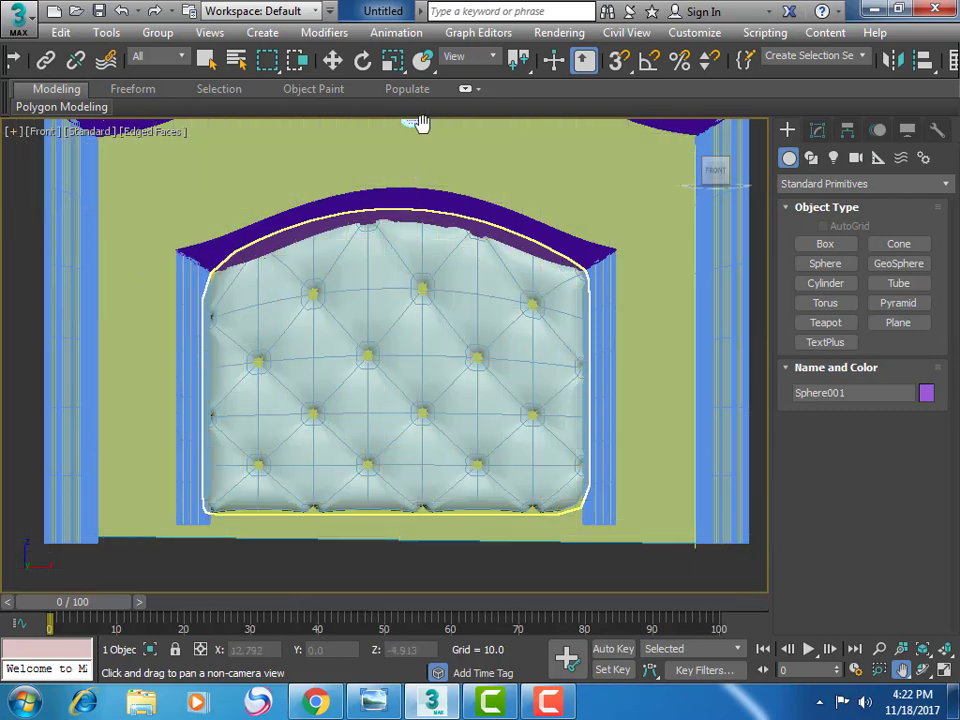
drag(428, 154, 436, 168)
Place the sphere at the cushion's upper centre, narrow it, nudge it lower, and restore four viewports
key(w)
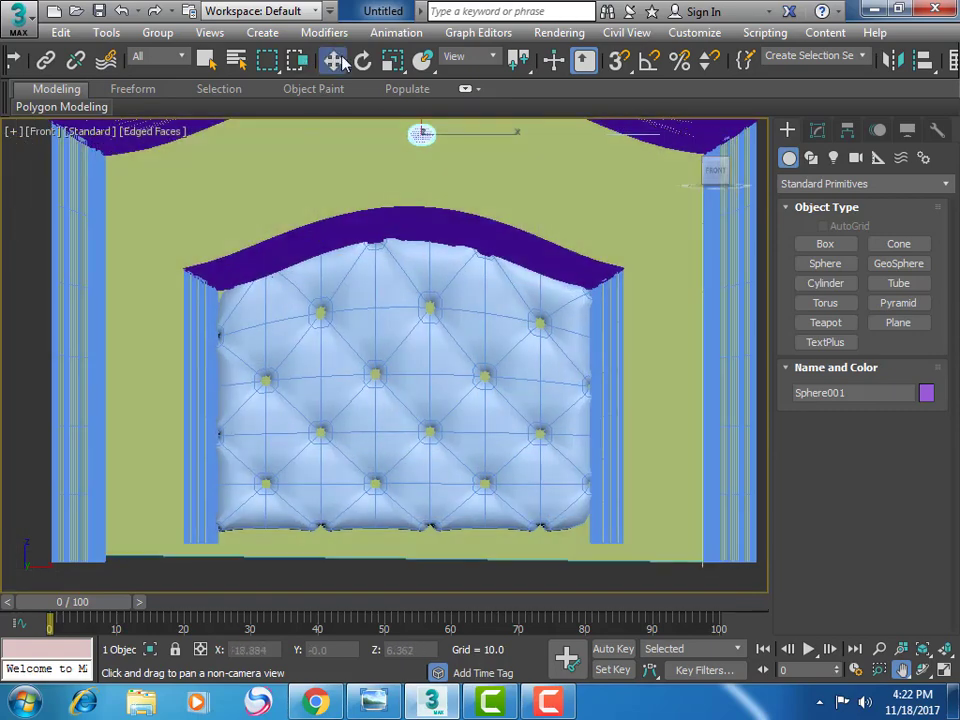
click(437, 160)
click(423, 140)
drag(423, 133, 432, 303)
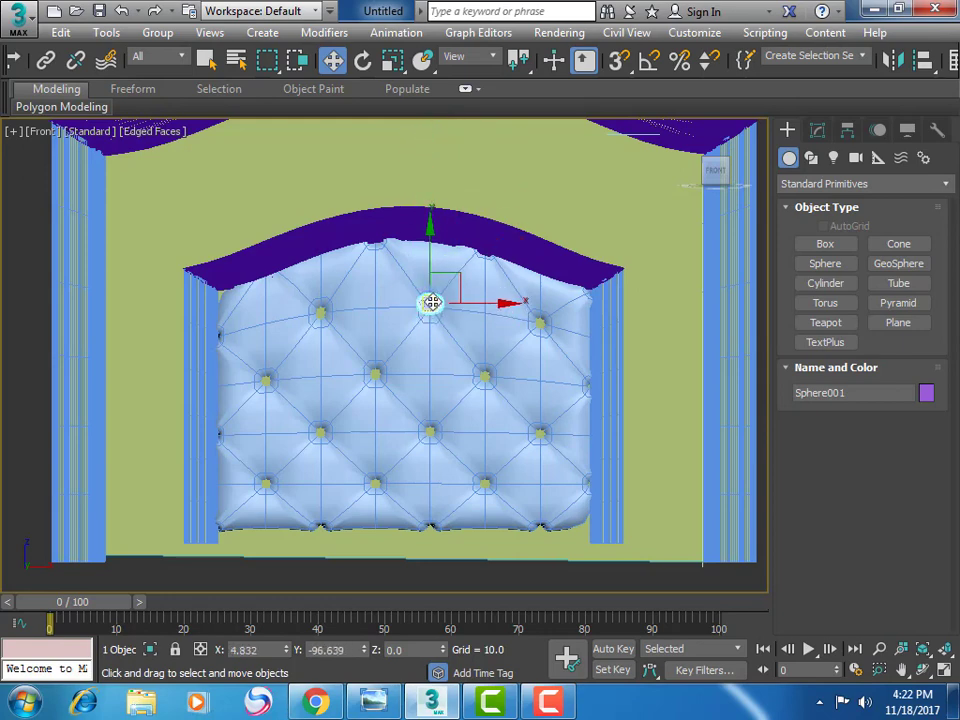
scroll(437, 305, up, 3)
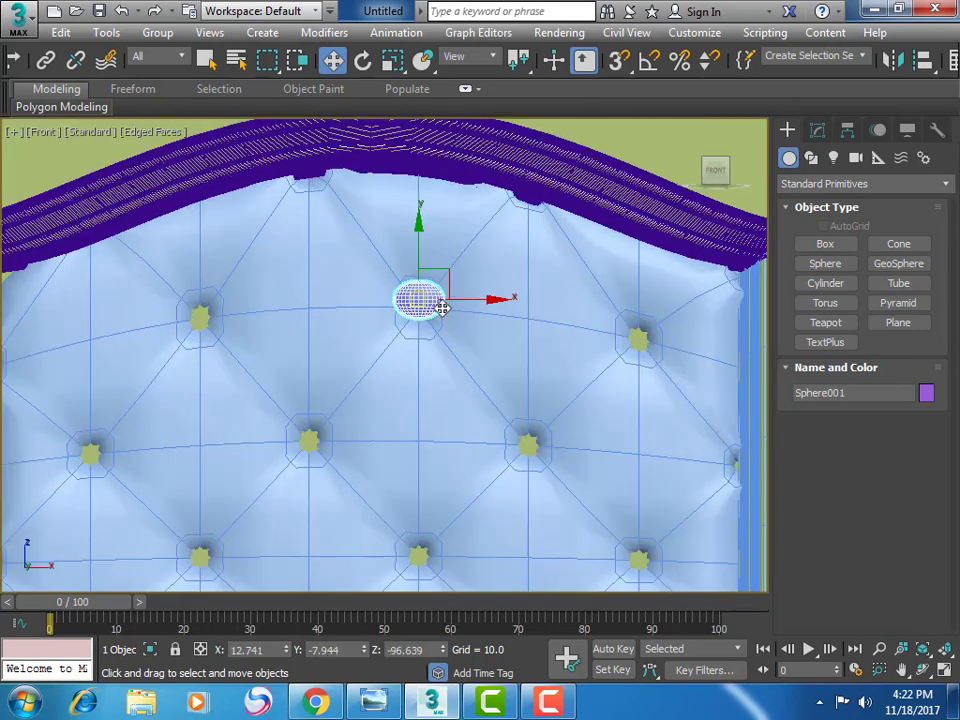
click(392, 60)
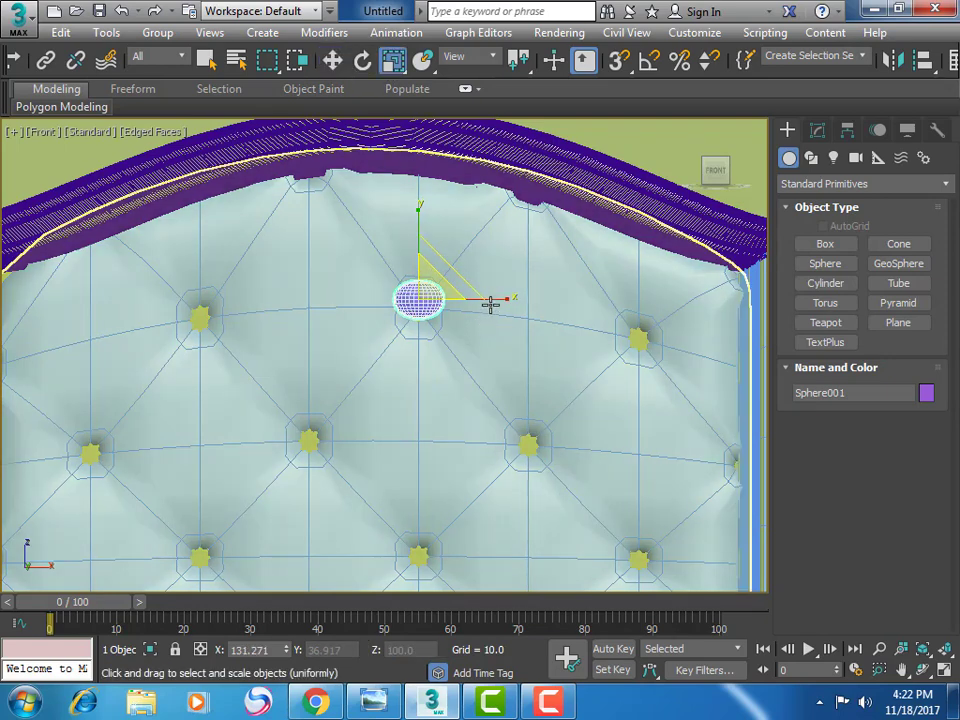
drag(493, 297, 478, 297)
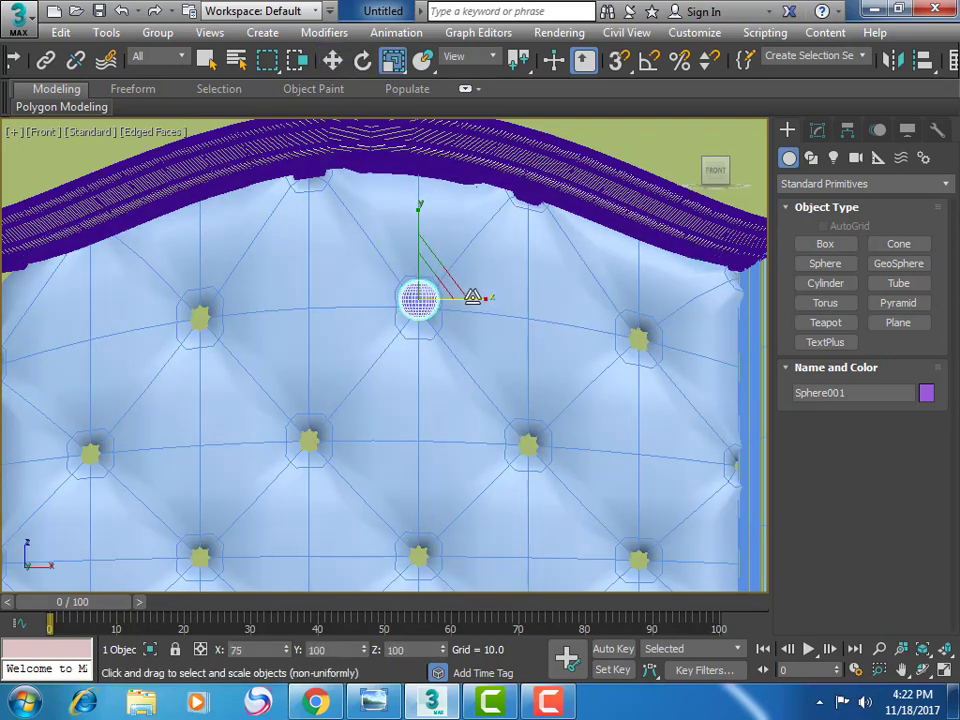
click(332, 60)
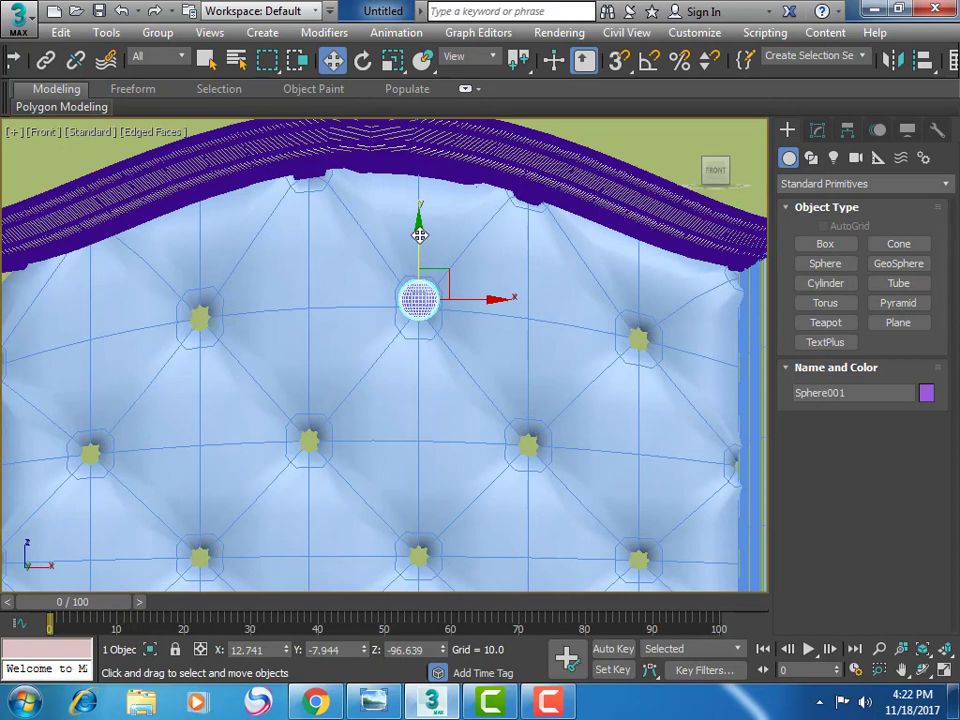
drag(419, 234, 415, 244)
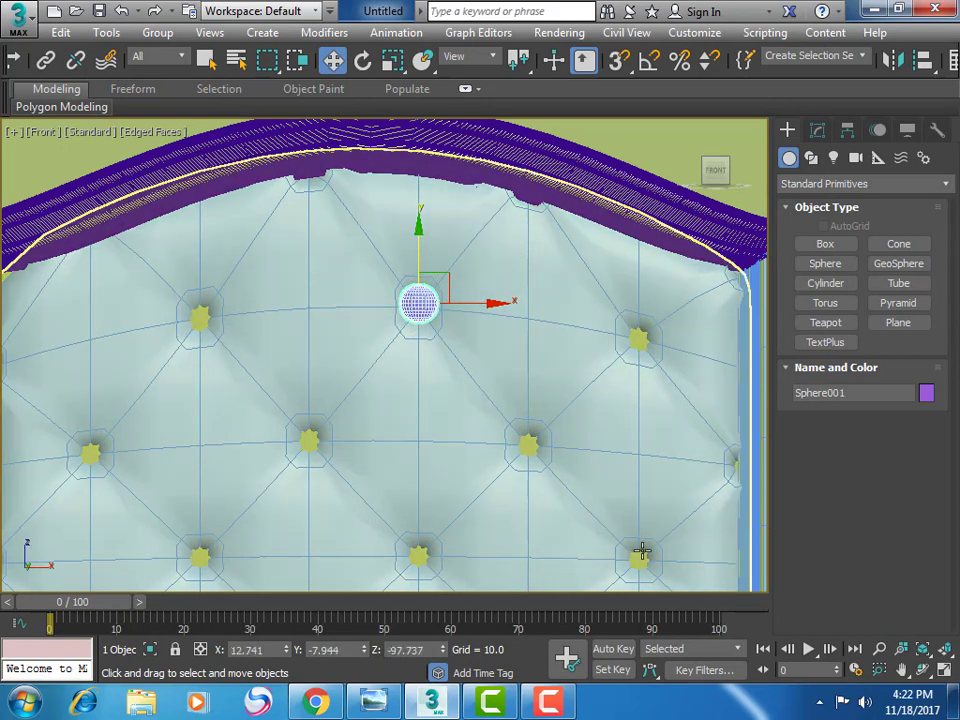
click(943, 671)
Zoom Region into the cushion in the Left view and move the sphere back onto it
click(901, 670)
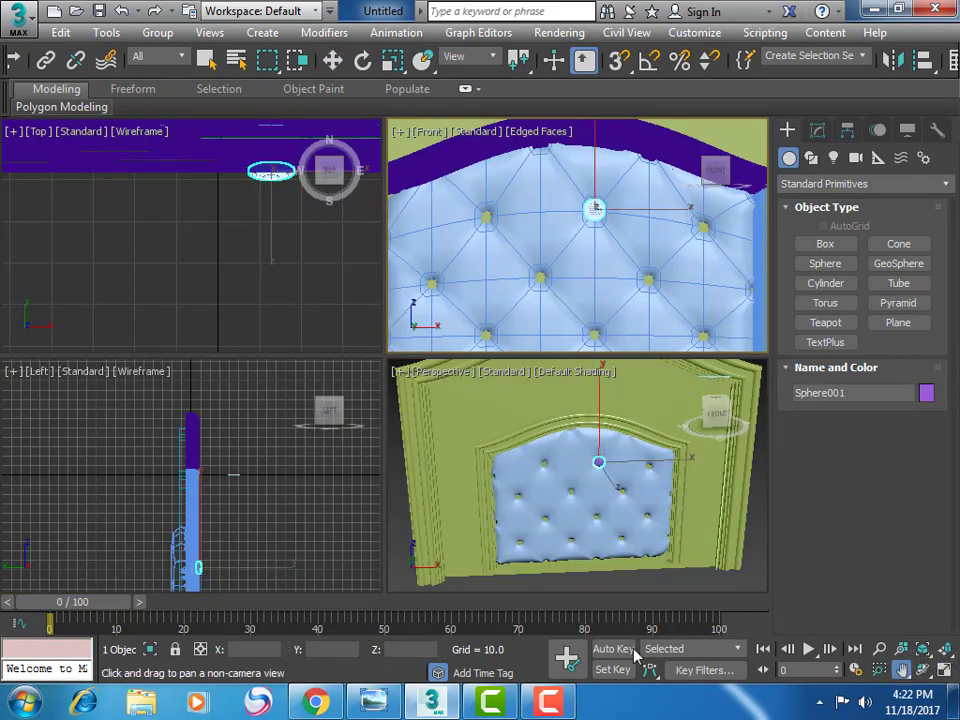
click(290, 561)
click(880, 670)
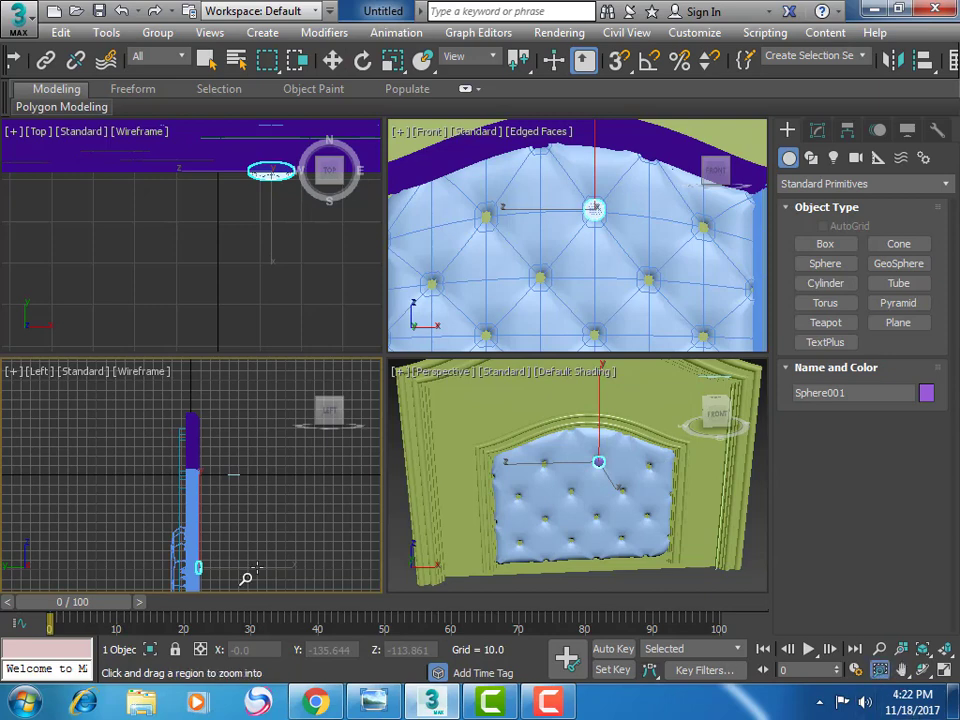
drag(133, 522, 240, 592)
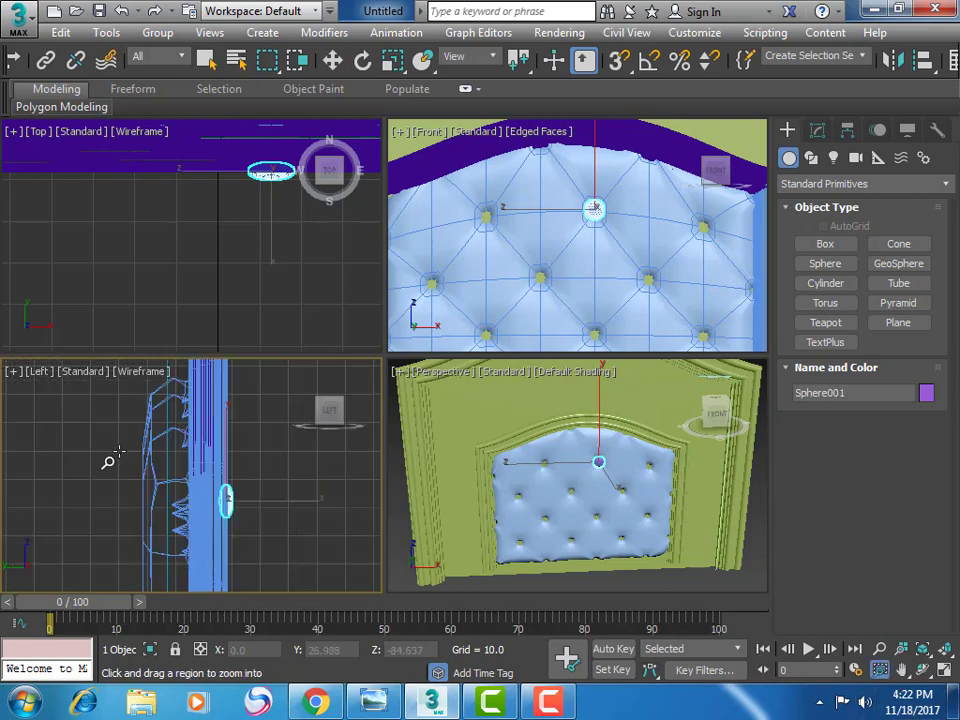
drag(118, 448, 253, 567)
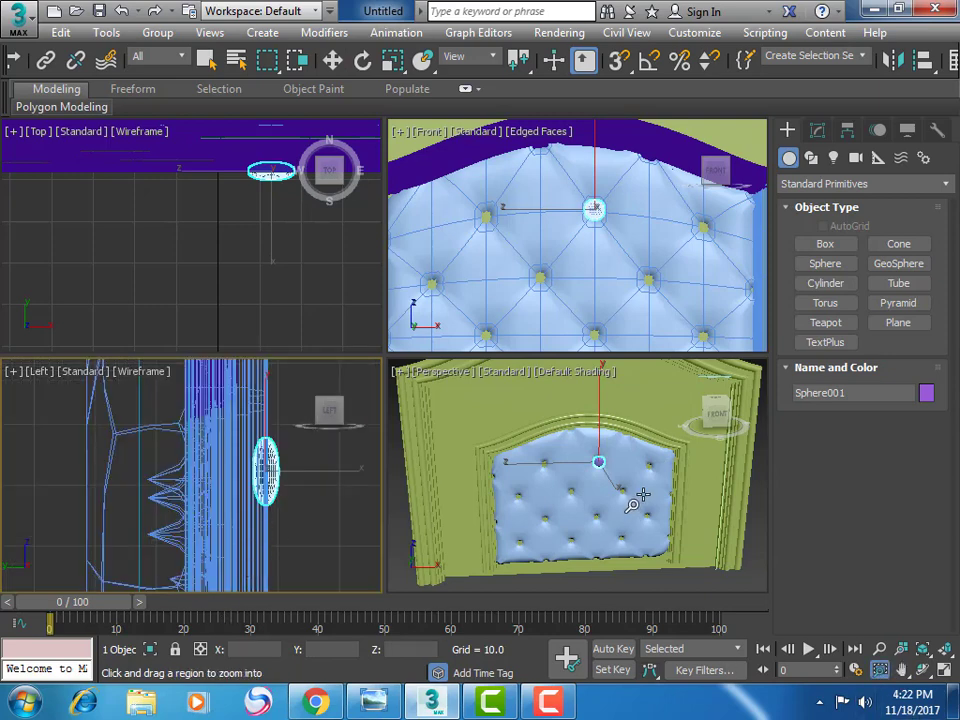
drag(596, 465, 624, 414)
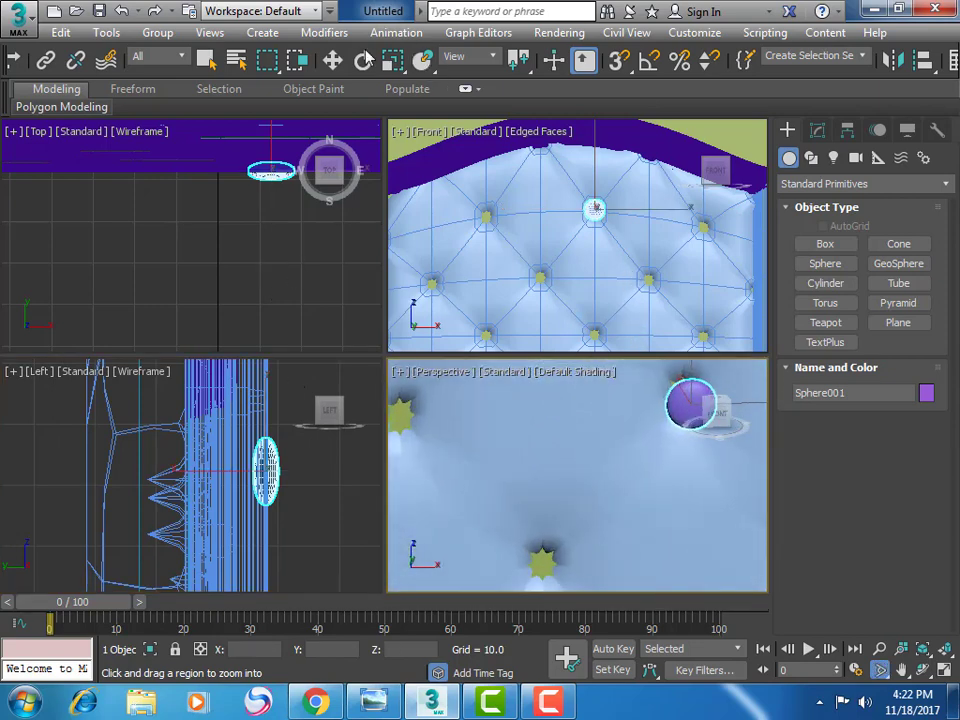
click(332, 60)
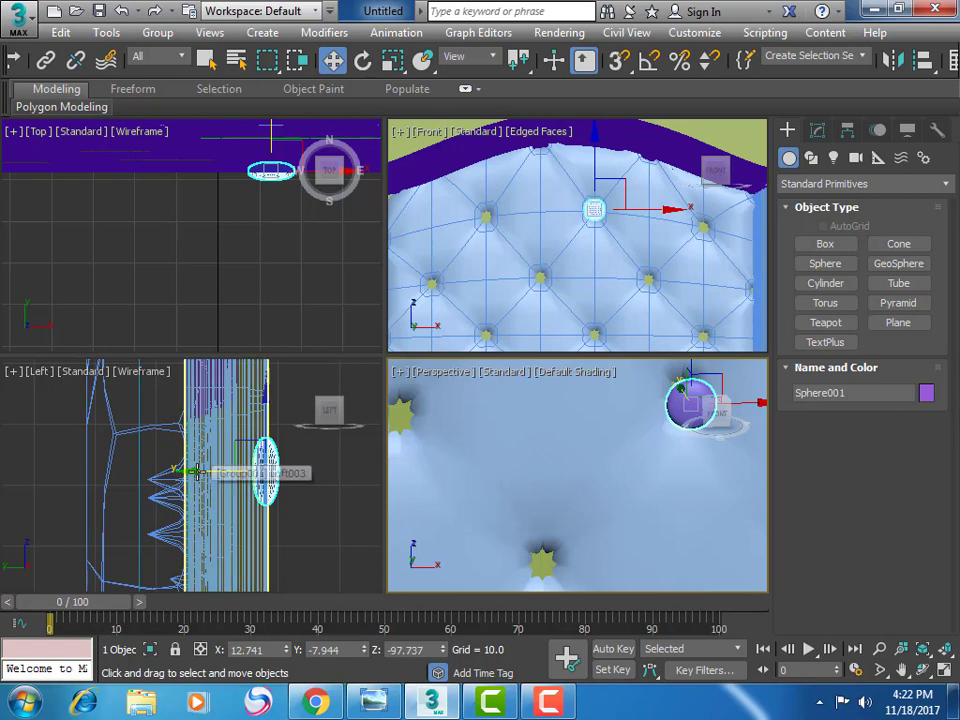
click(265, 468)
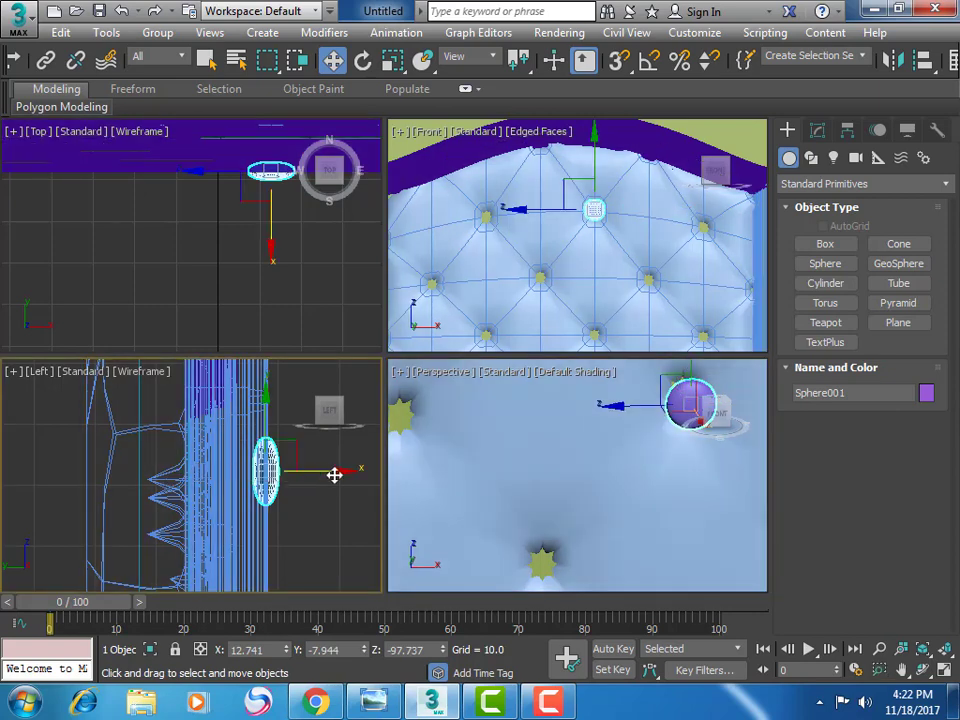
mouse_move(334, 475)
mouse_down()
mouse_move(254, 473)
mouse_move(268, 476)
mouse_up()
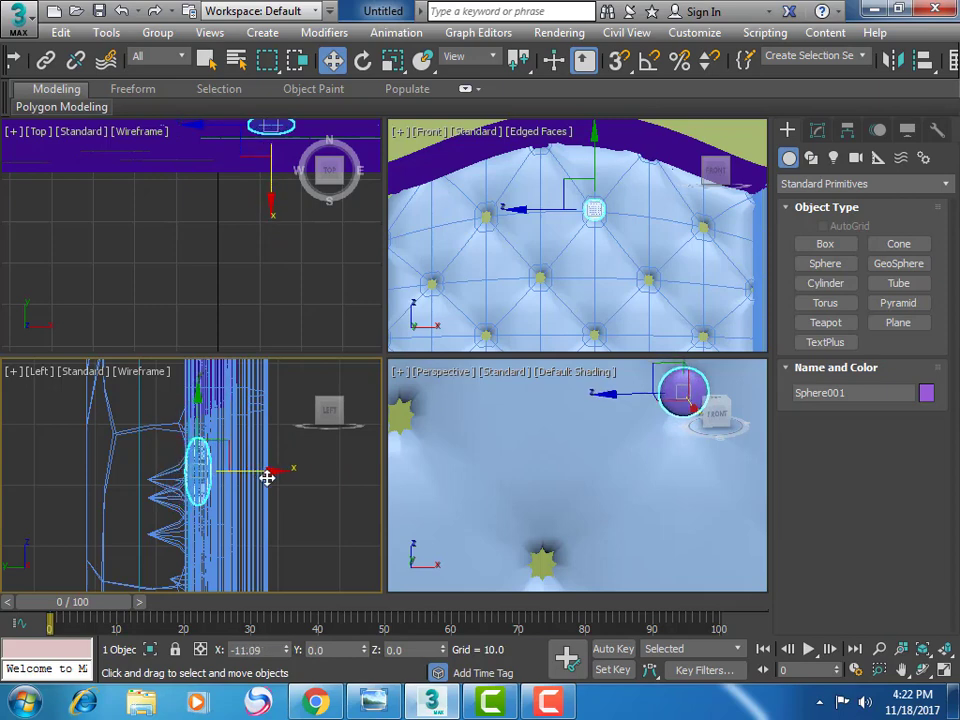
Maximize the Perspective view, pan to centre the headboard, and compare with the reference photo
click(902, 670)
click(946, 672)
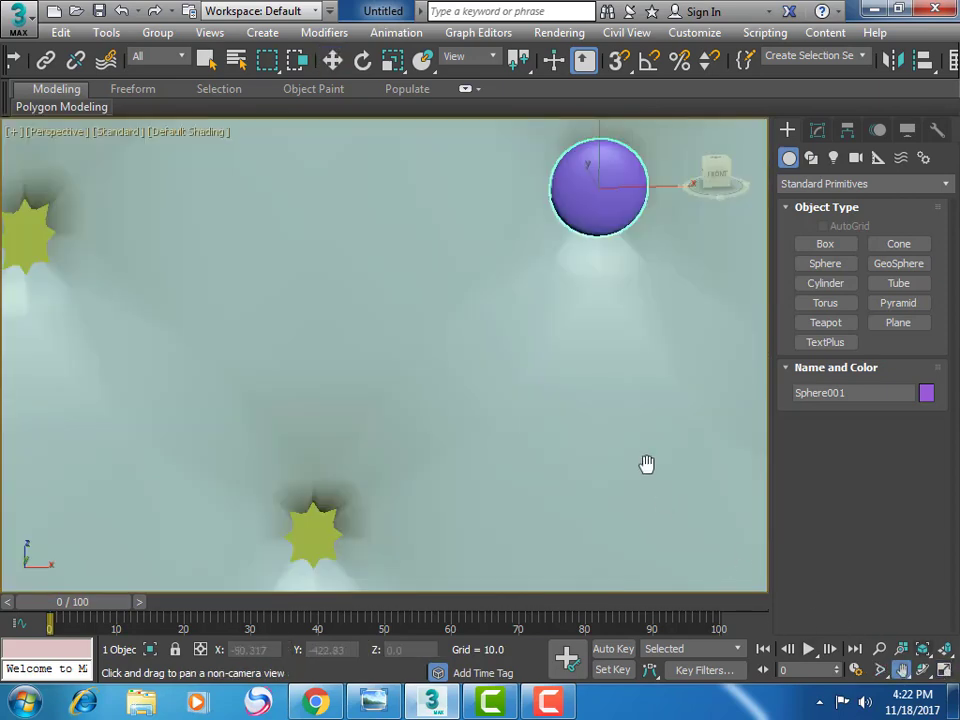
scroll(646, 463, down, 4)
scroll(643, 403, down, 2)
mouse_move(621, 461)
mouse_down()
mouse_move(386, 413)
mouse_move(362, 375)
mouse_up()
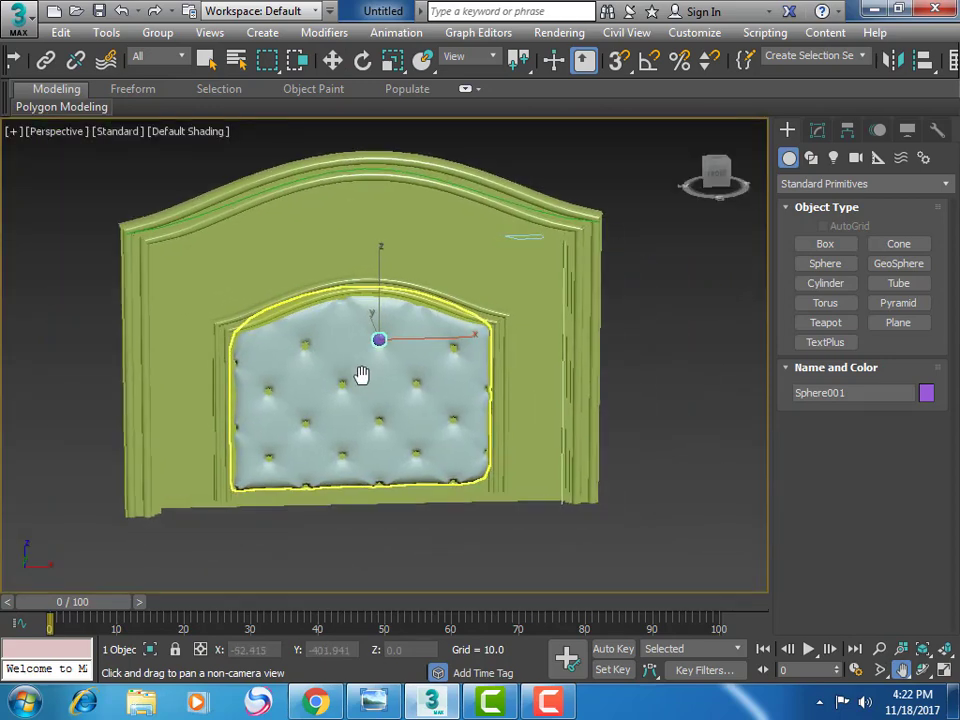
click(373, 702)
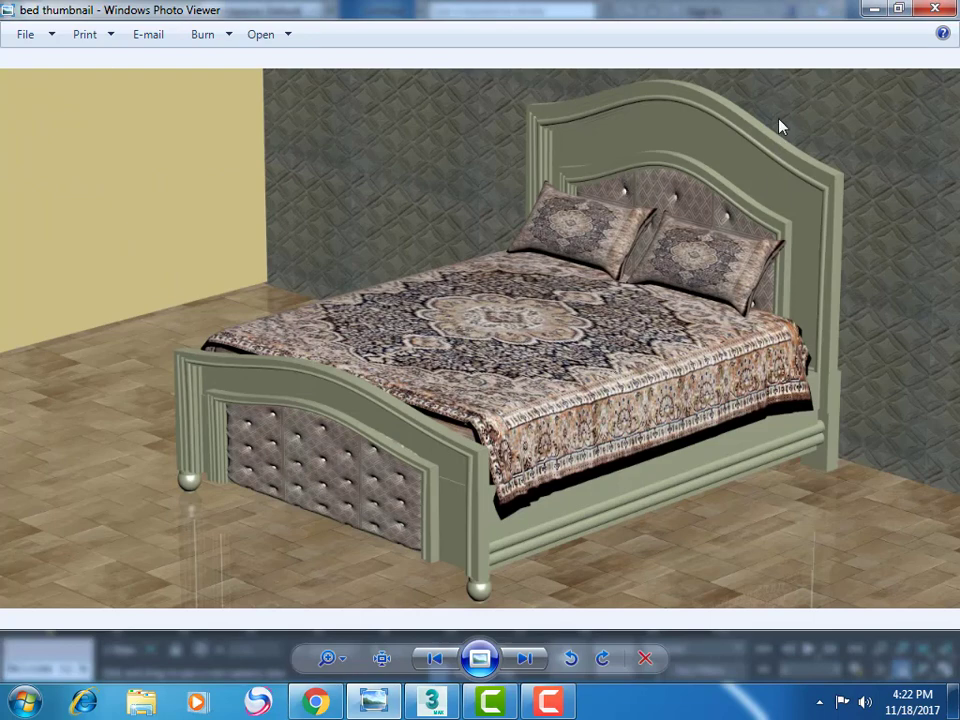
click(874, 10)
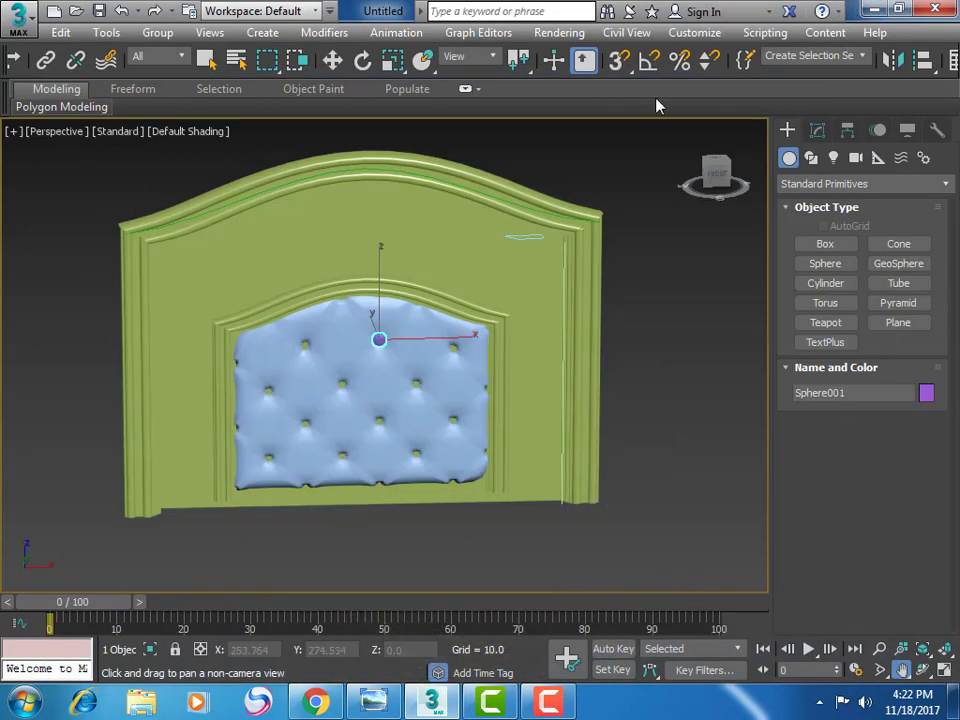
Open the Material Editor and make material slot 2's Diffuse colour white
drag(810, 68, 320, 88)
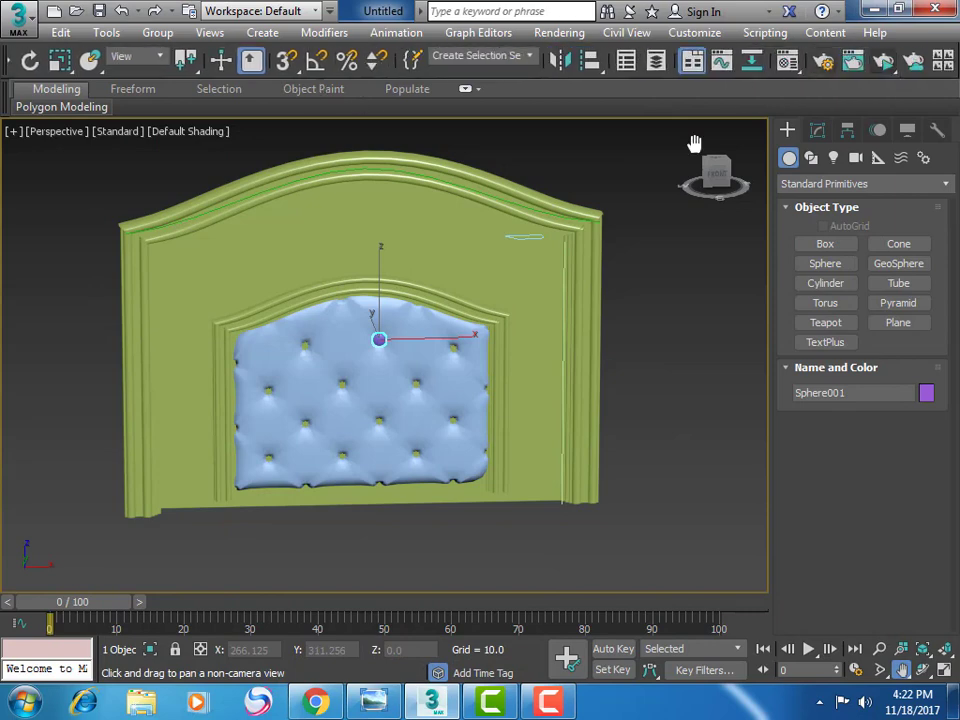
click(781, 64)
click(480, 158)
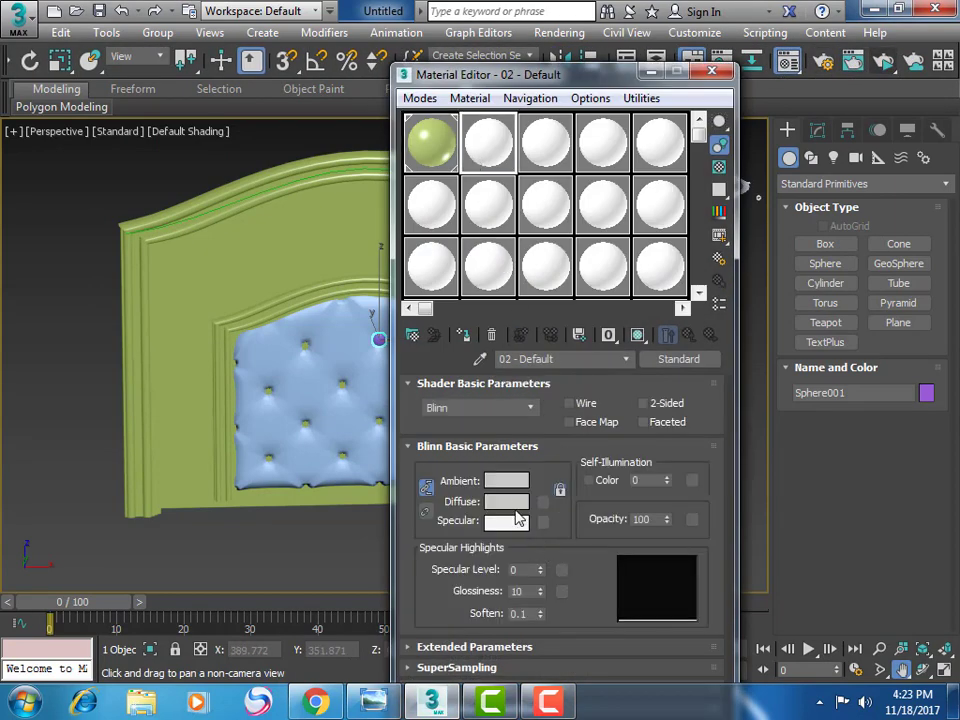
click(508, 503)
drag(562, 208, 560, 124)
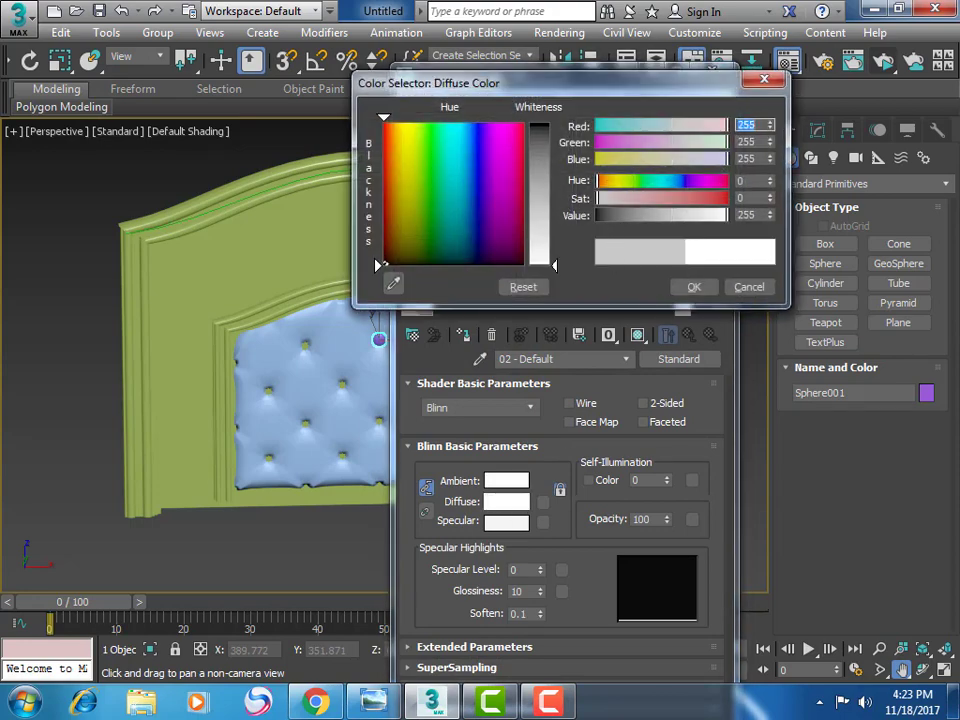
click(694, 287)
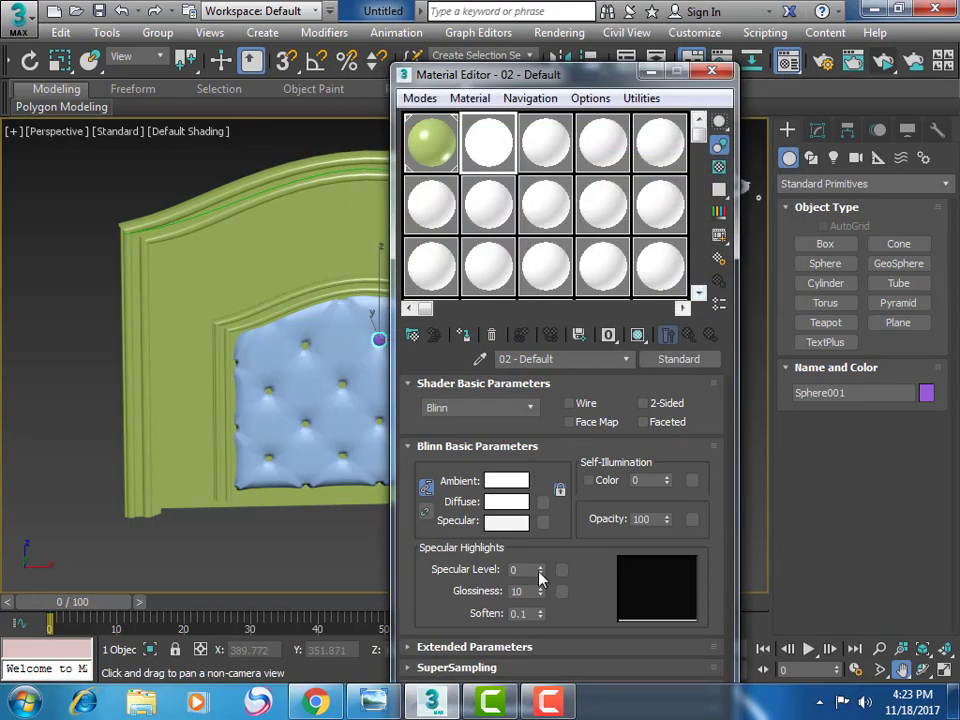
Give material 02 Specular Level 355, Glossiness 0, the Phong shader and Opacity 66
drag(540, 569, 612, 236)
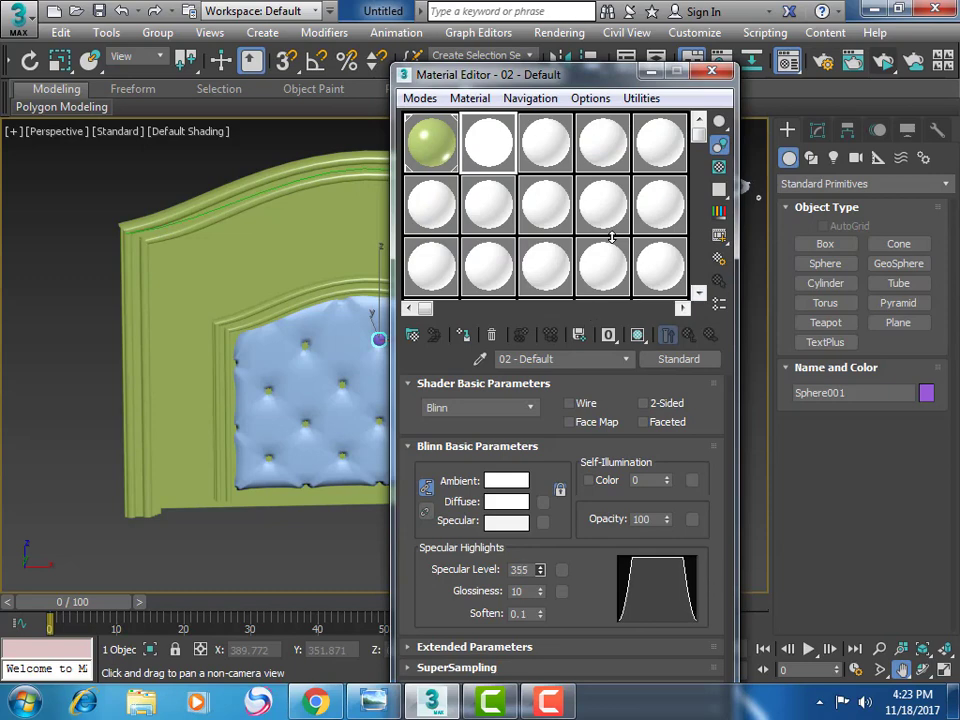
drag(541, 591, 558, 631)
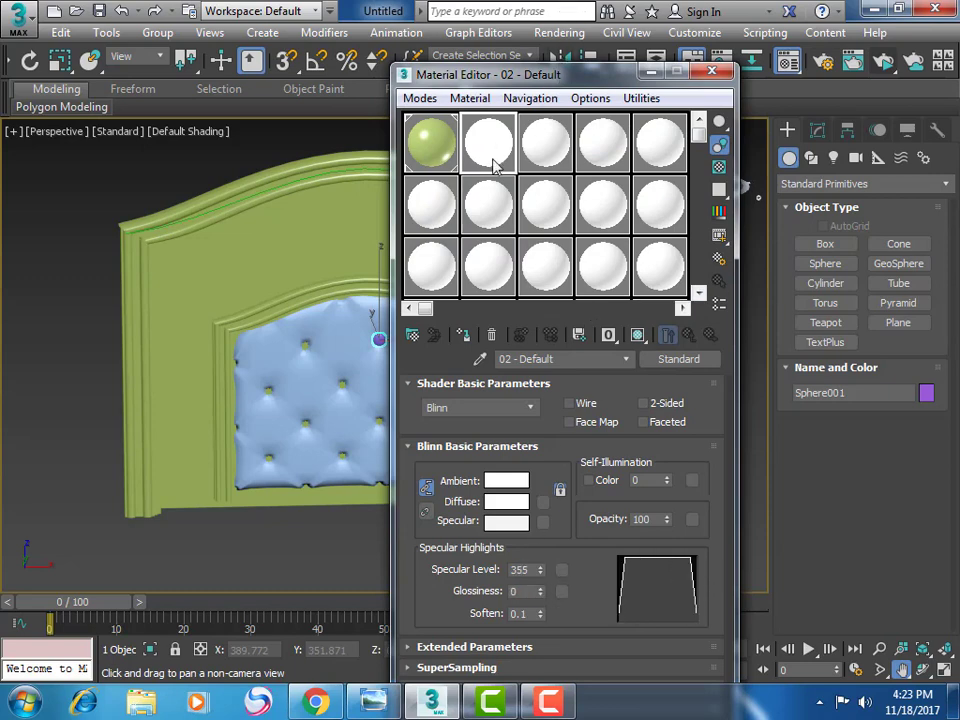
click(500, 409)
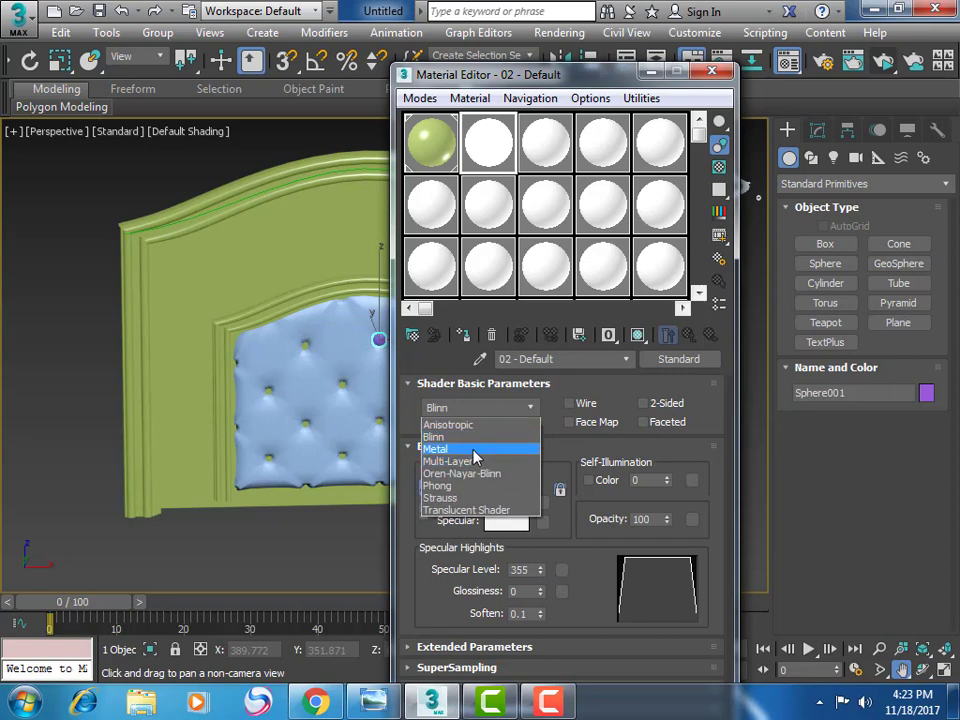
click(471, 489)
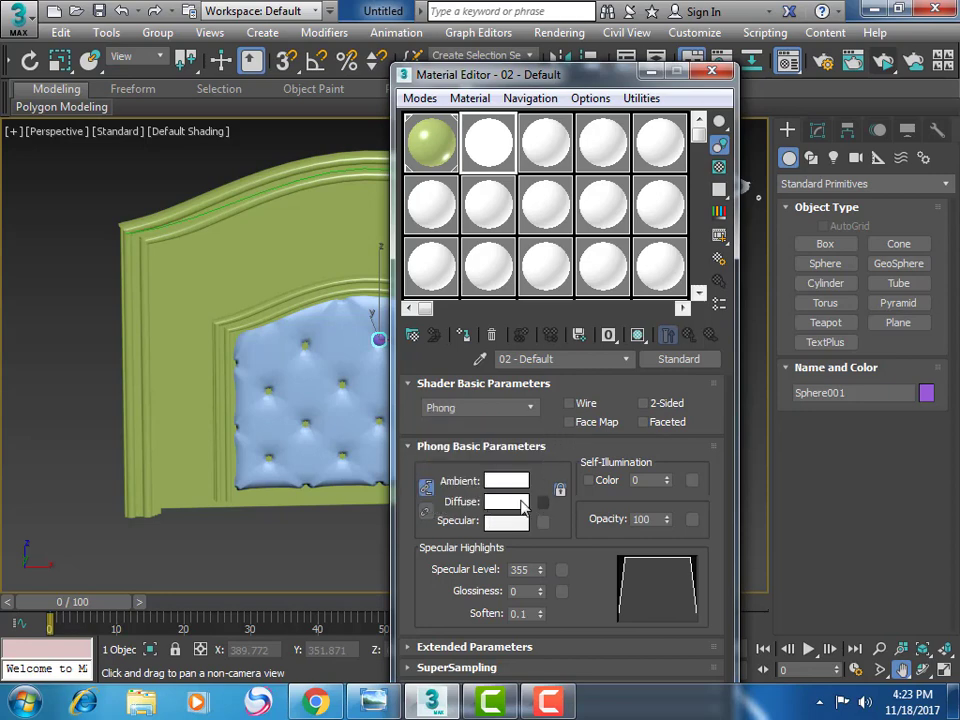
mouse_move(666, 519)
mouse_down()
mouse_move(671, 577)
mouse_move(674, 563)
mouse_up()
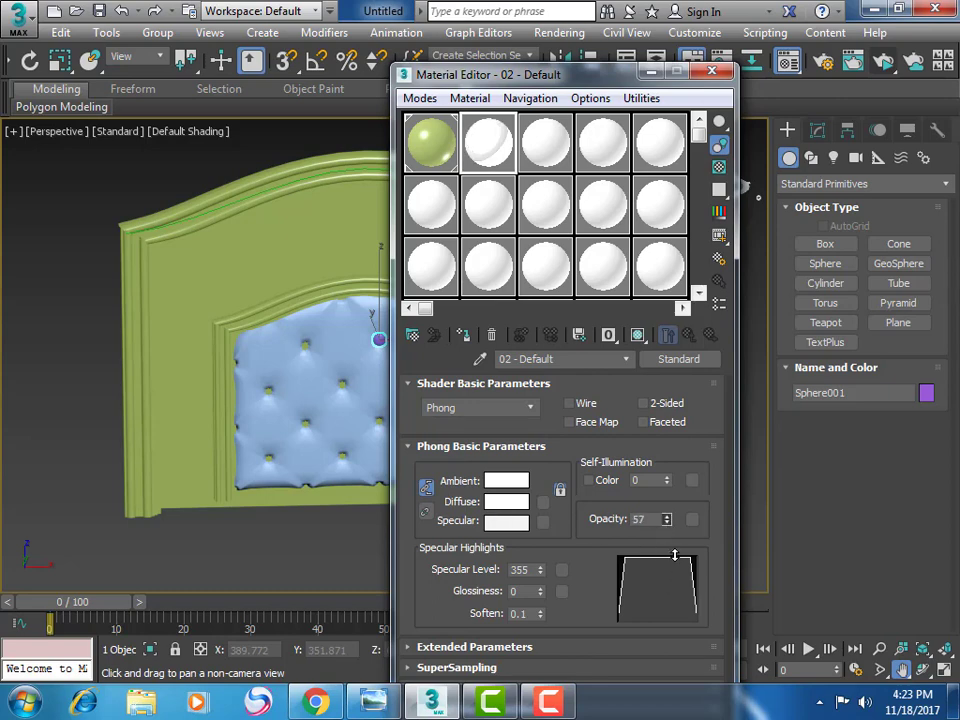
drag(570, 85, 763, 90)
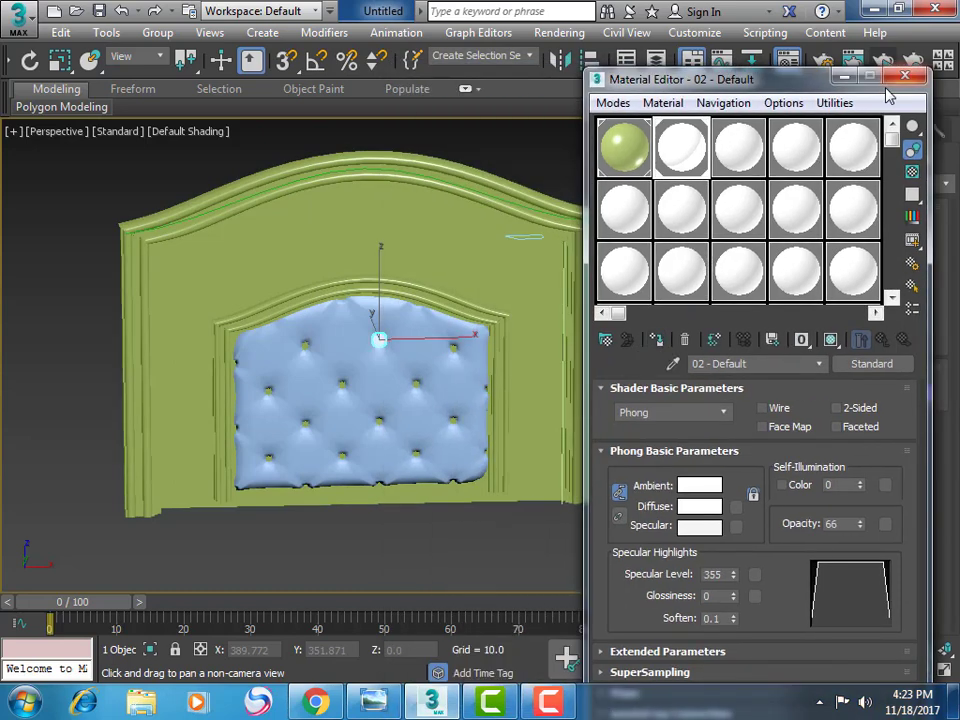
click(722, 163)
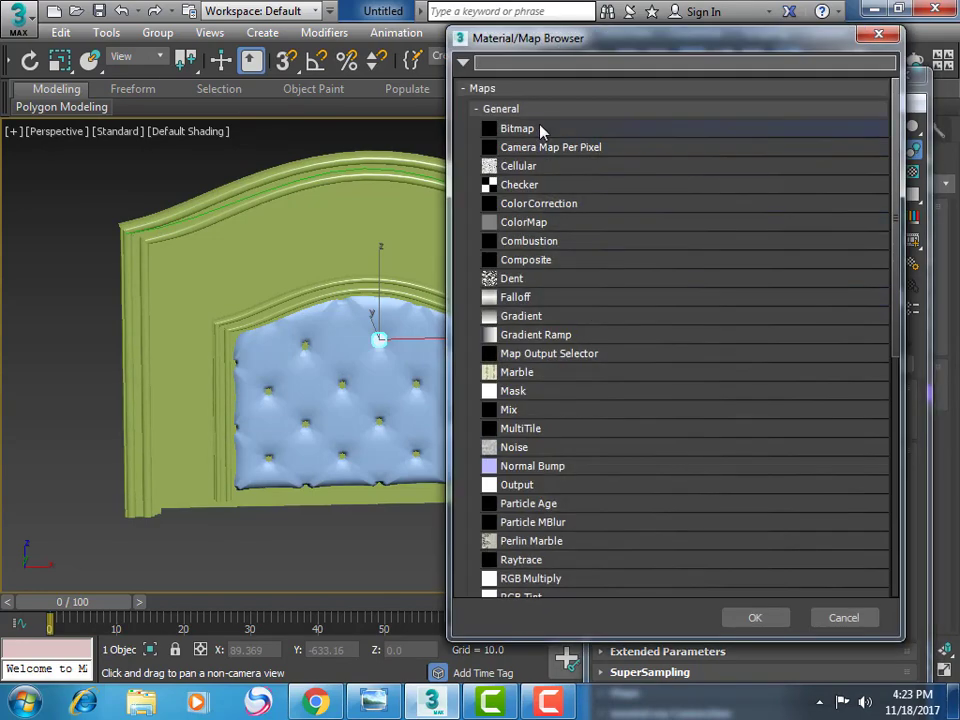
Load Rug.jpg from D:\3ds max images\table and chair as material 03's bitmap
double_click(541, 131)
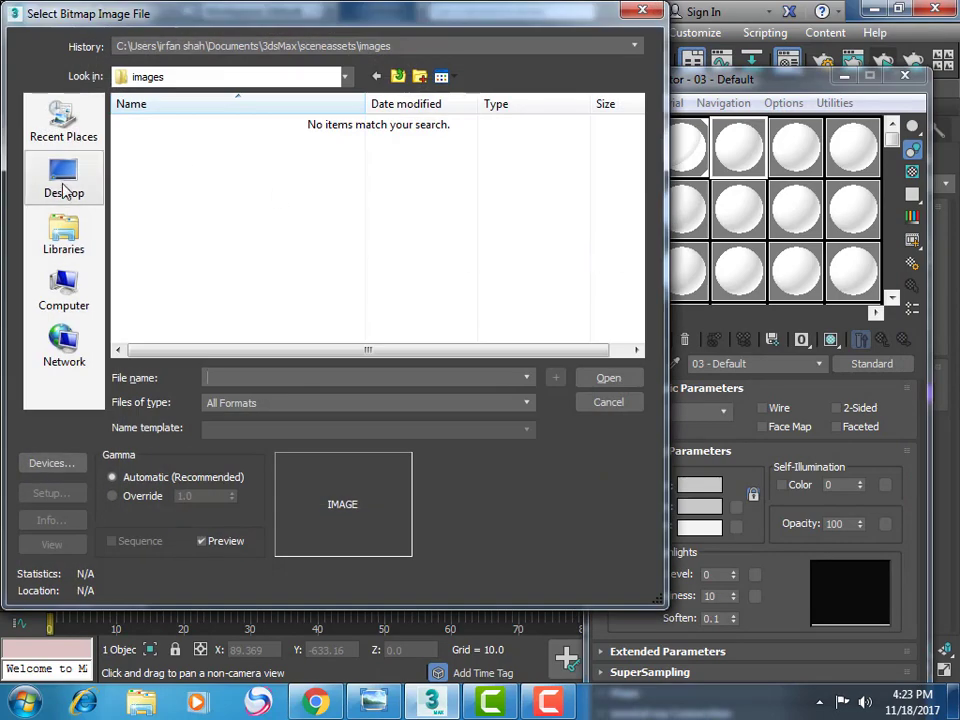
click(63, 185)
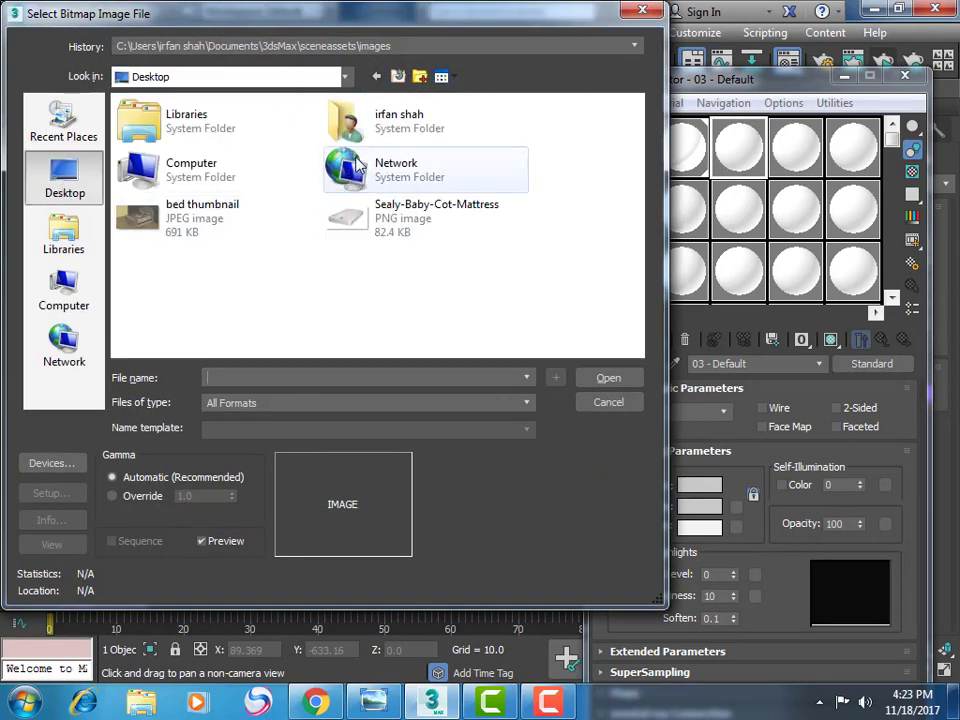
double_click(185, 187)
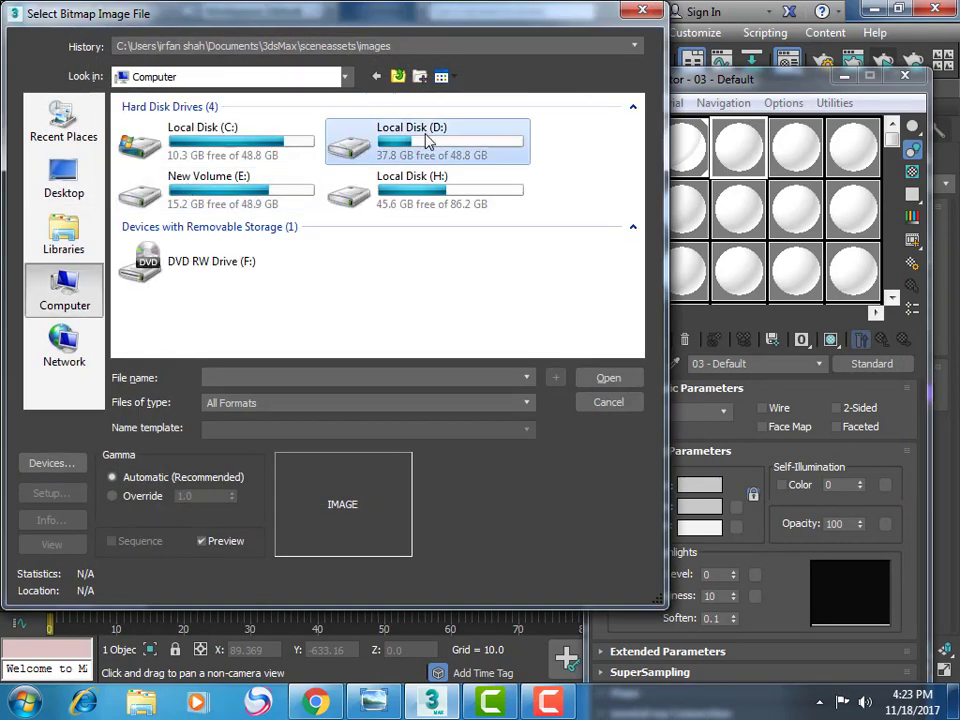
double_click(429, 201)
double_click(203, 145)
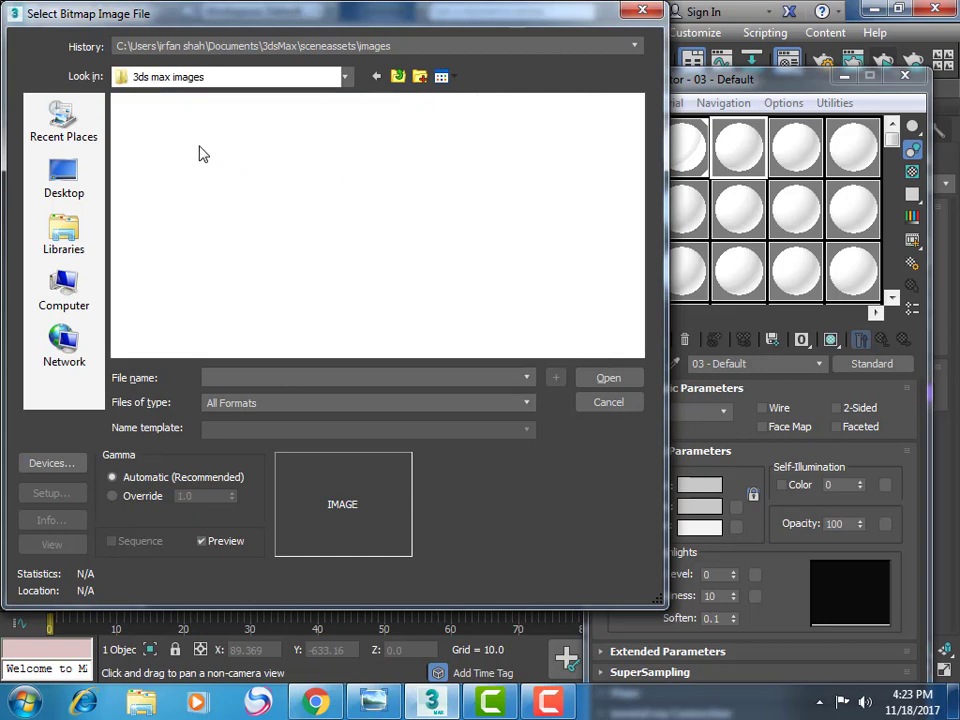
scroll(636, 120, down, 2)
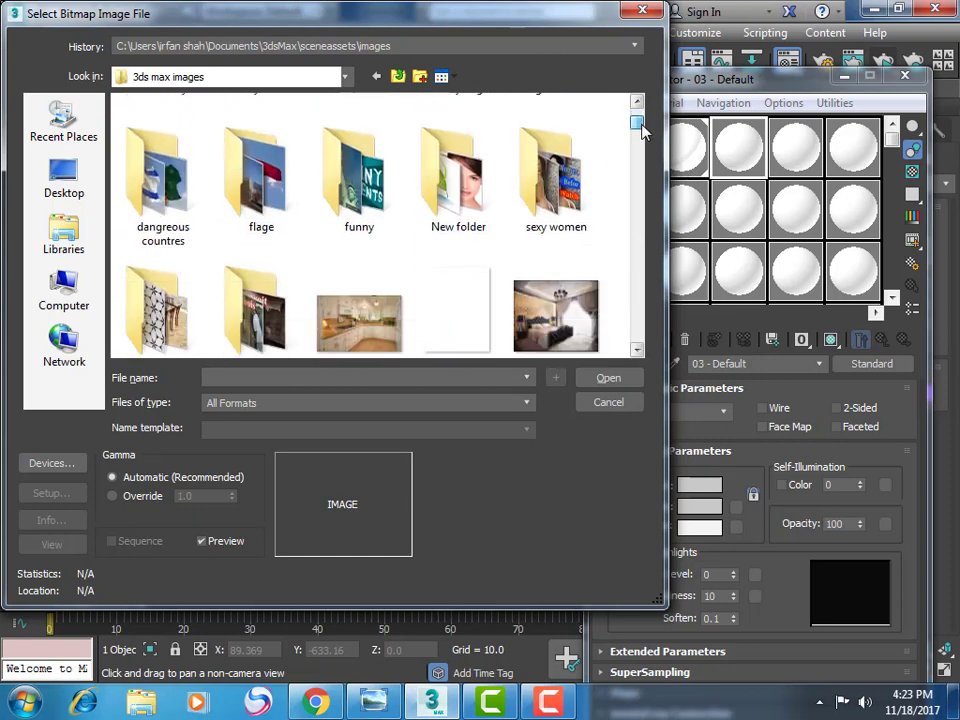
double_click(150, 300)
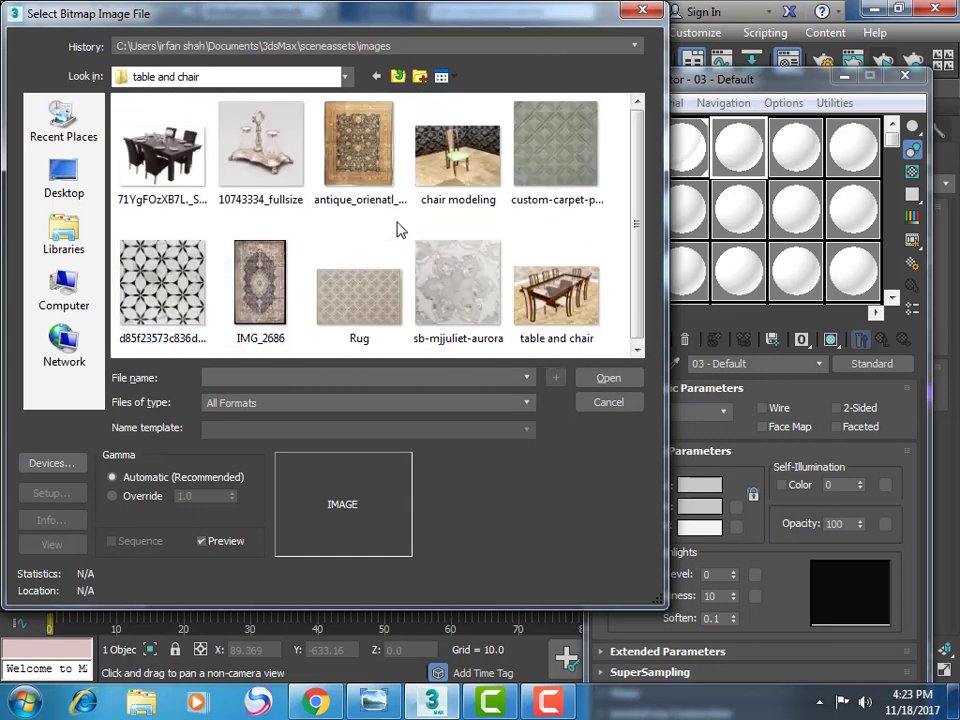
double_click(375, 300)
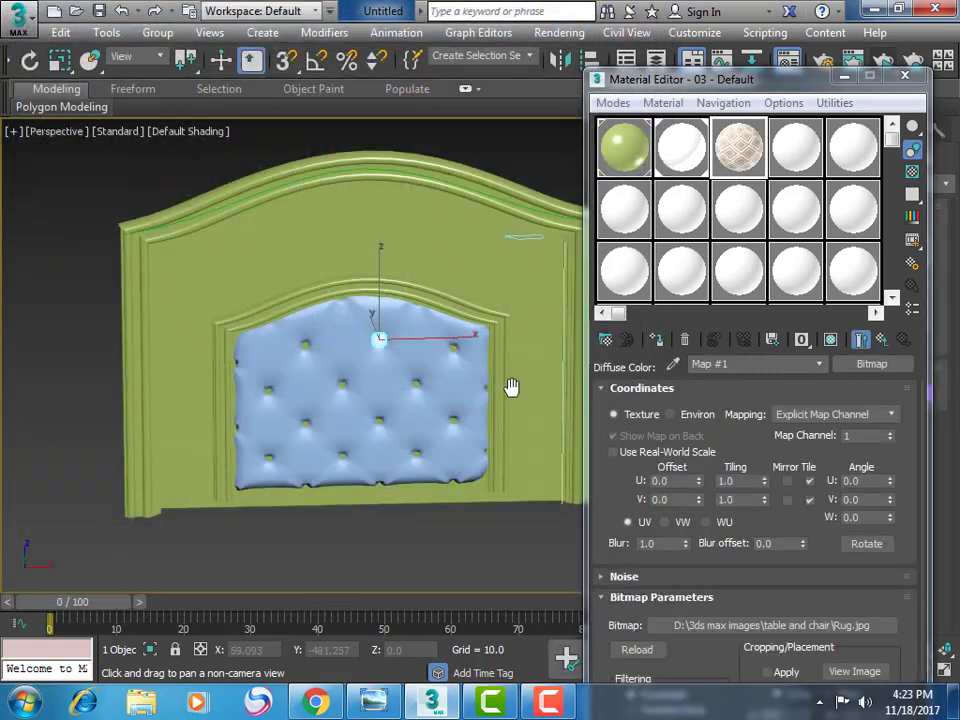
Assign the rug material to the cushion, show it in viewport, close the editor, and restore four views
drag(90, 55, 290, 58)
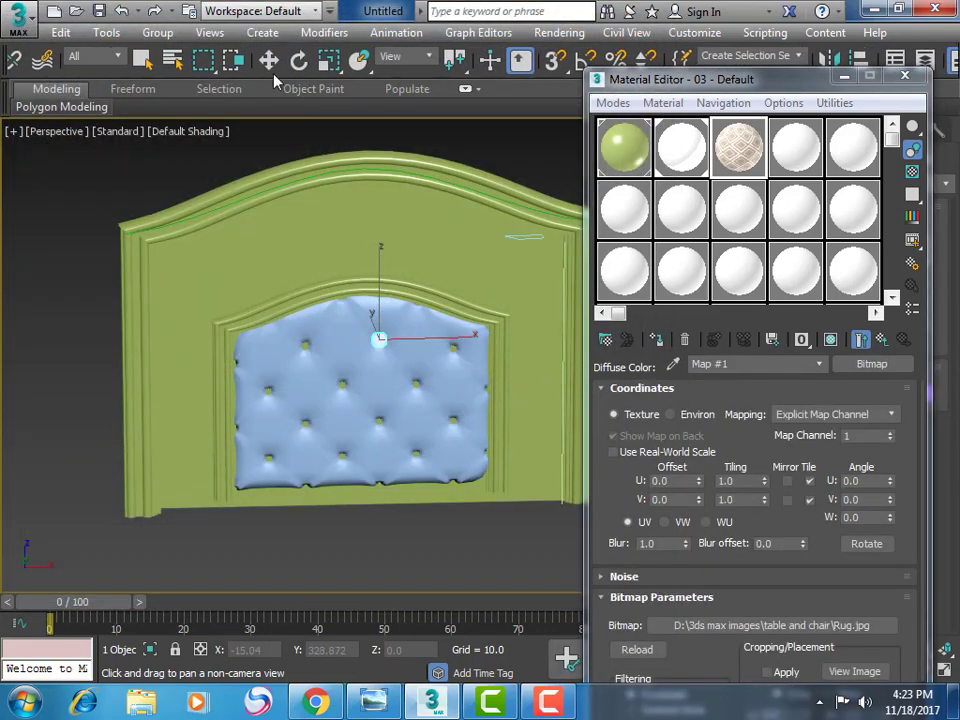
click(240, 376)
click(242, 380)
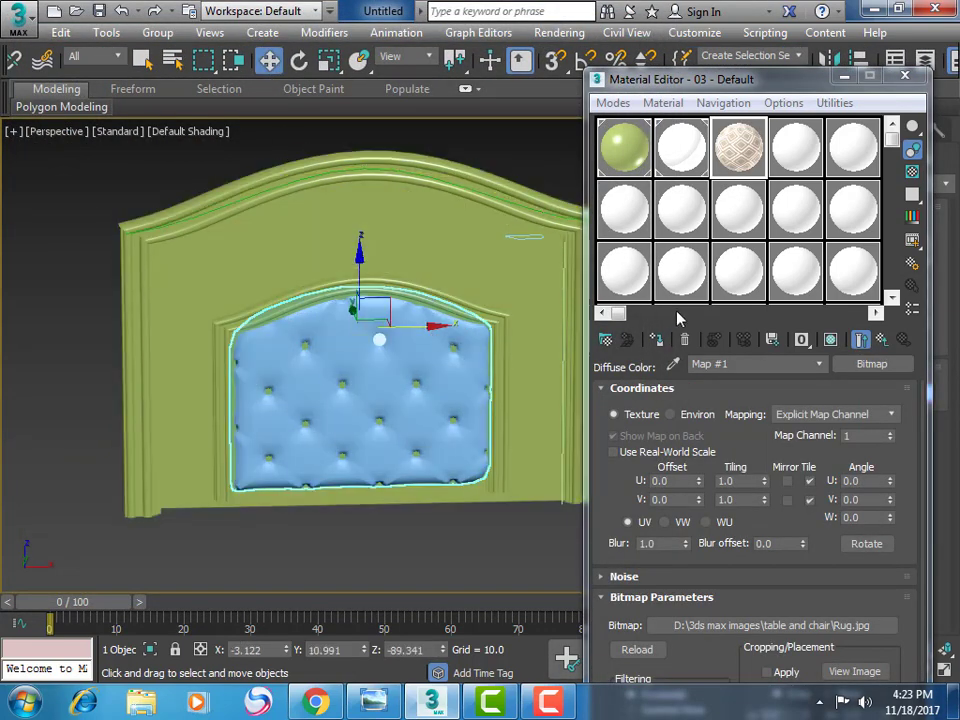
click(656, 340)
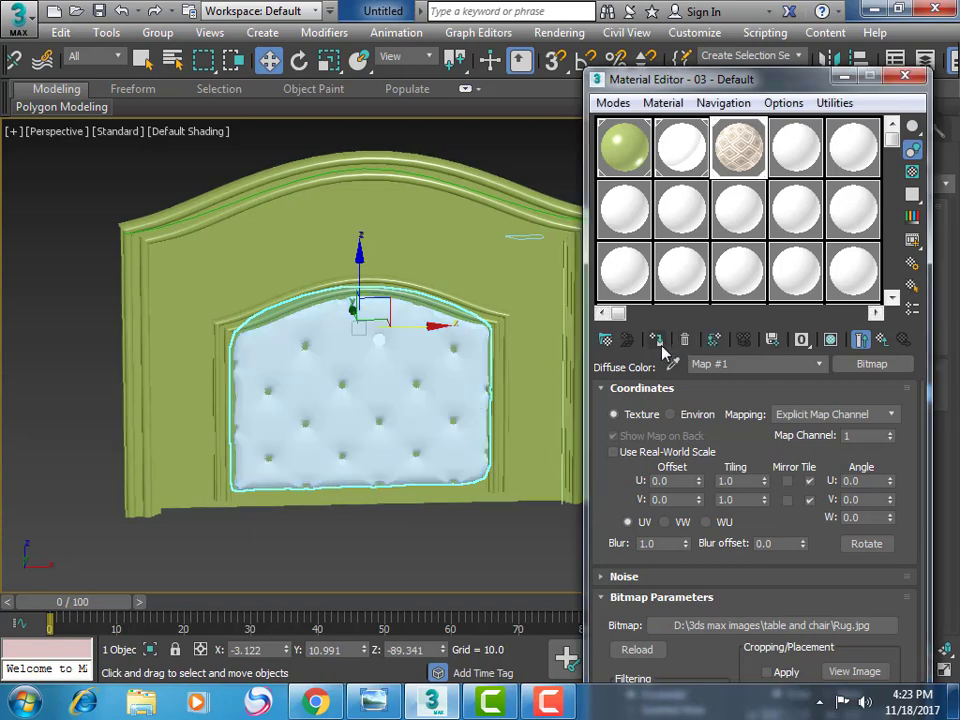
click(832, 341)
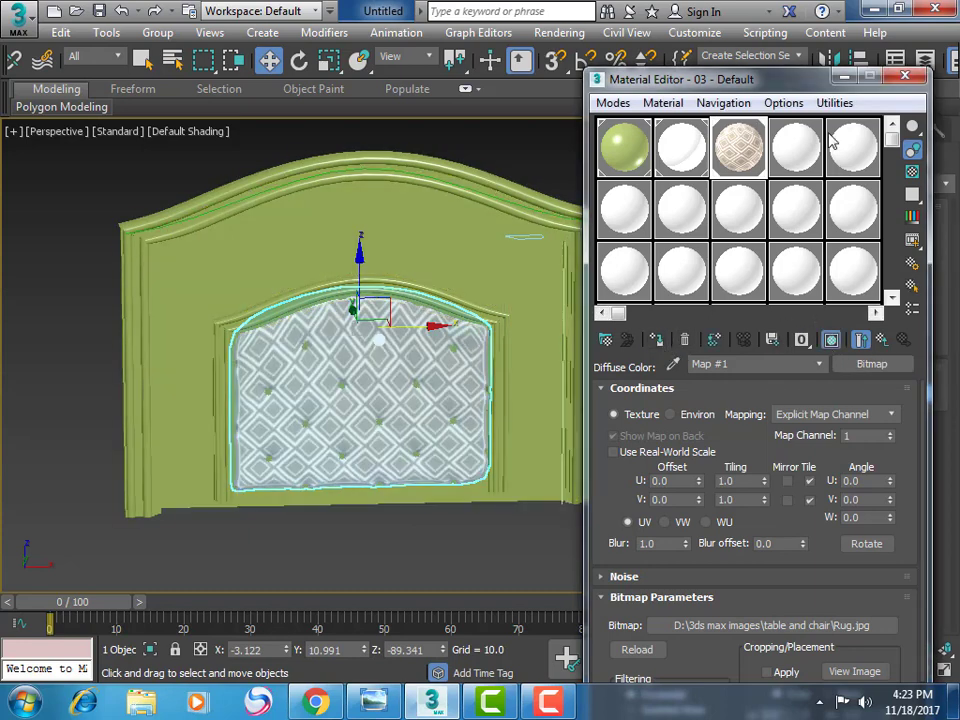
click(908, 80)
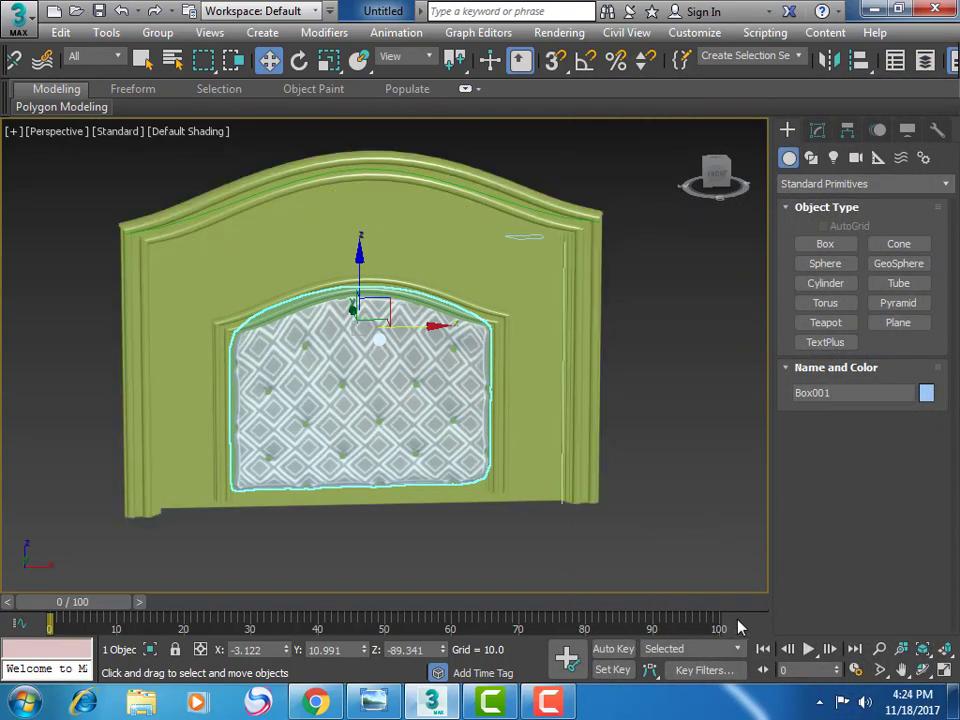
click(940, 671)
Maximize the Front viewport and select the purple button sphere on the cushion
click(901, 669)
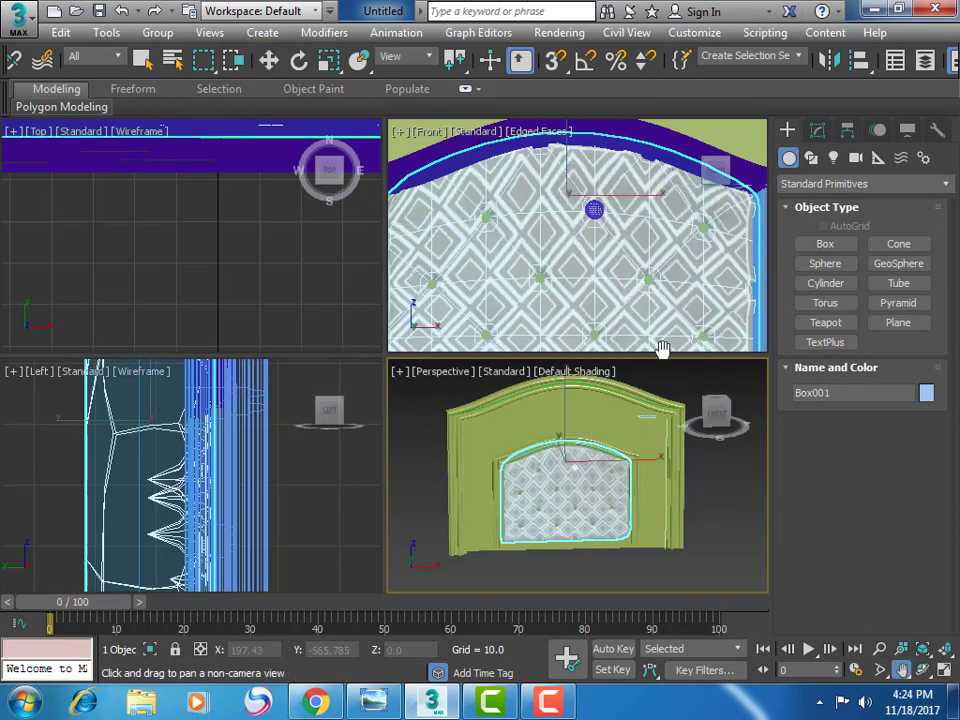
click(901, 669)
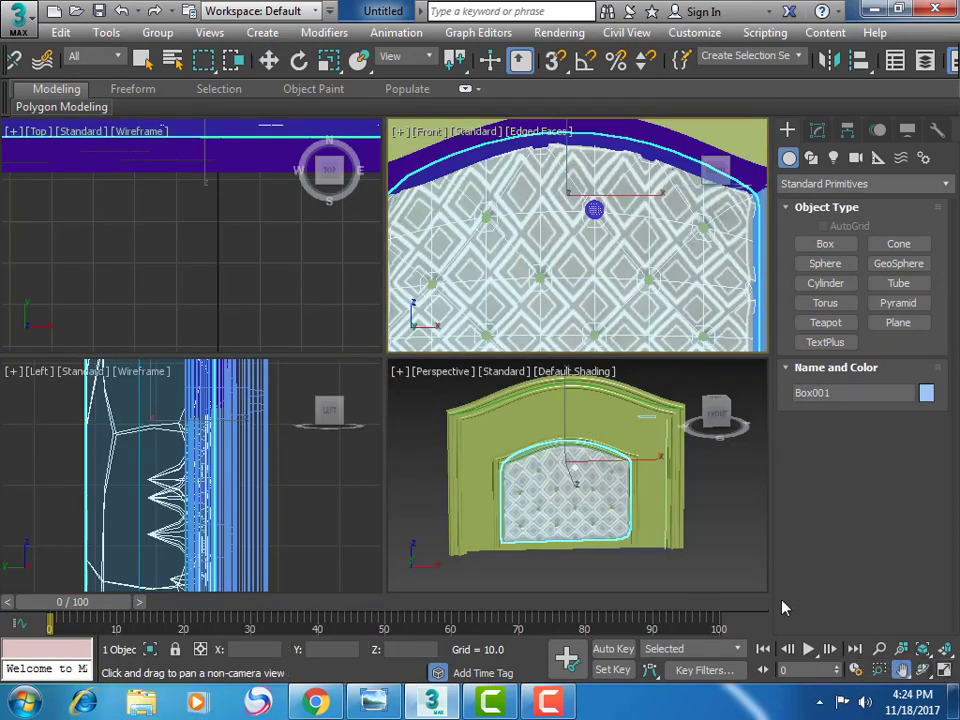
click(944, 670)
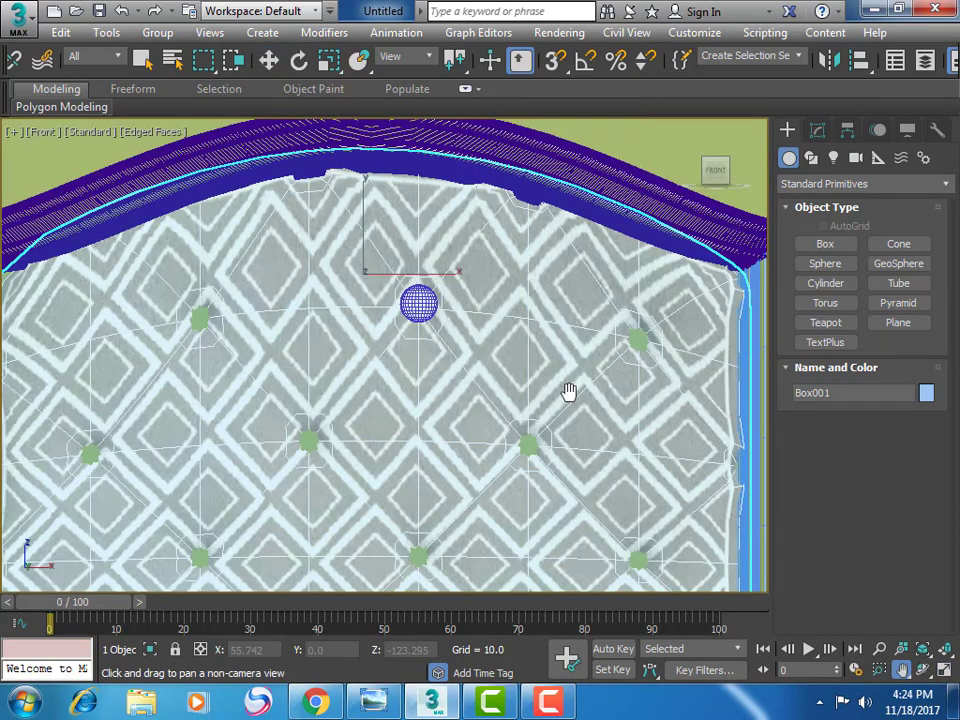
scroll(570, 392, down, 3)
scroll(499, 435, up, 1)
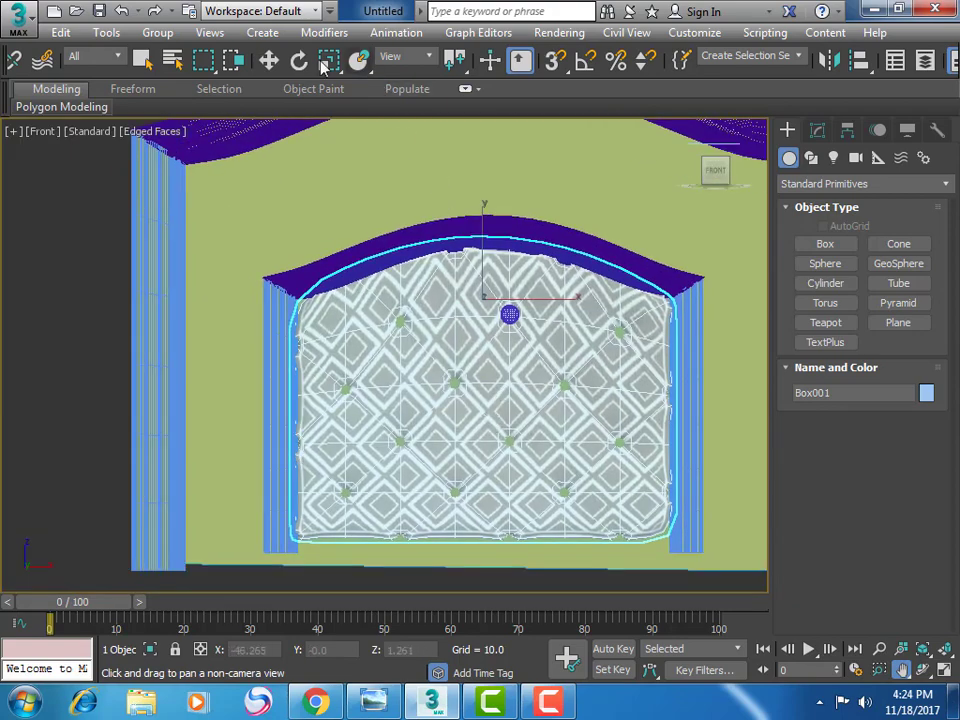
click(269, 60)
click(509, 314)
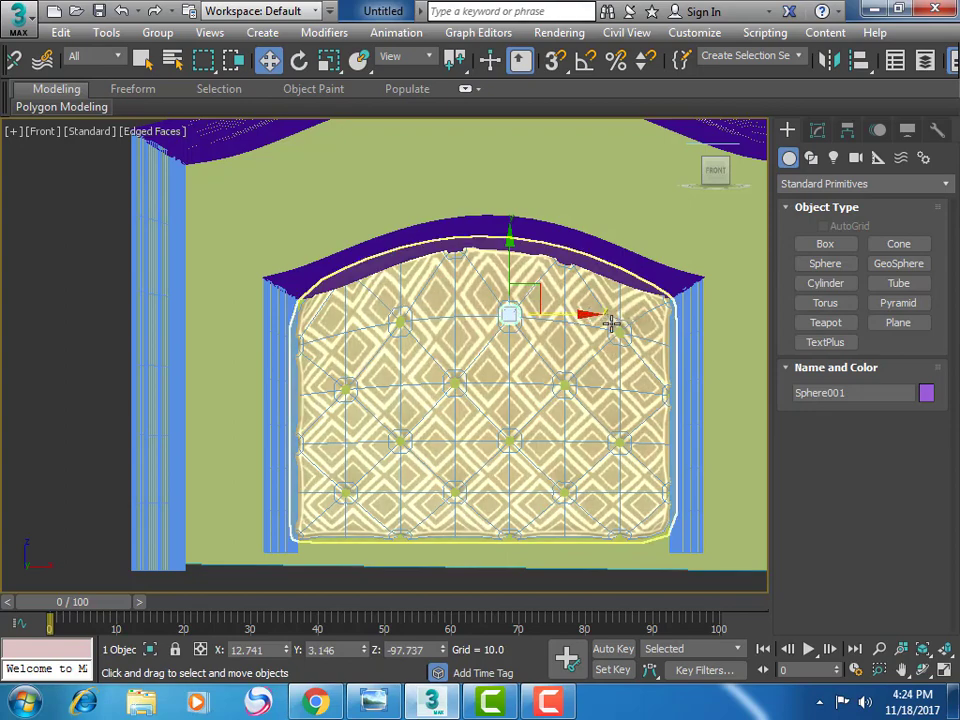
Clone the button sphere to the left tuft point, then copy it to the lower and top rows
shift+drag(588, 316, 482, 315)
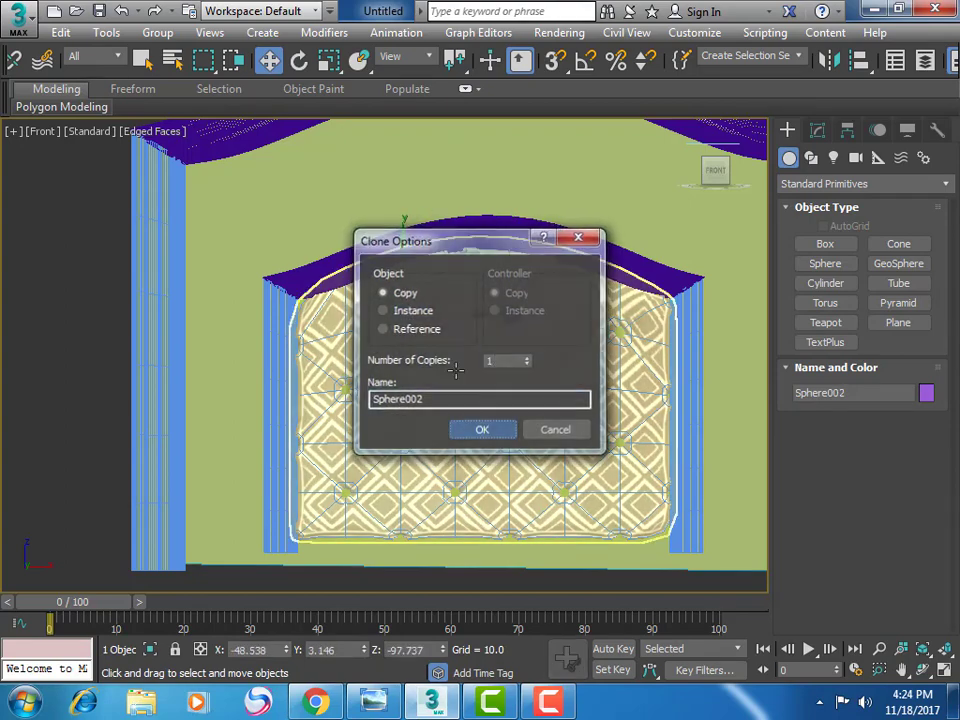
click(489, 432)
click(402, 243)
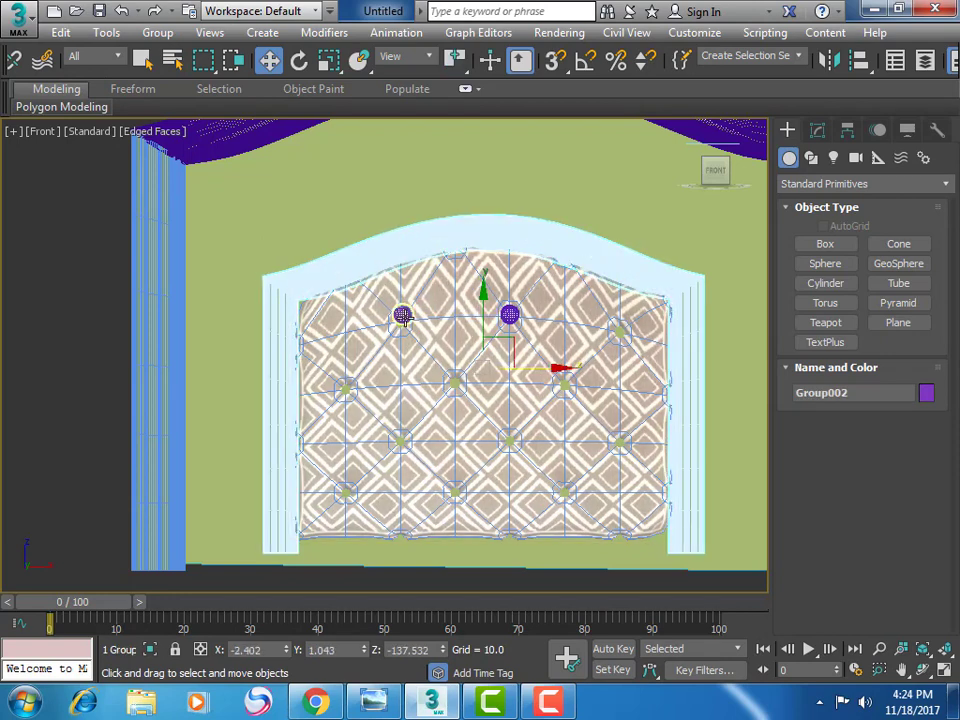
click(401, 316)
drag(400, 238, 396, 240)
drag(472, 317, 475, 317)
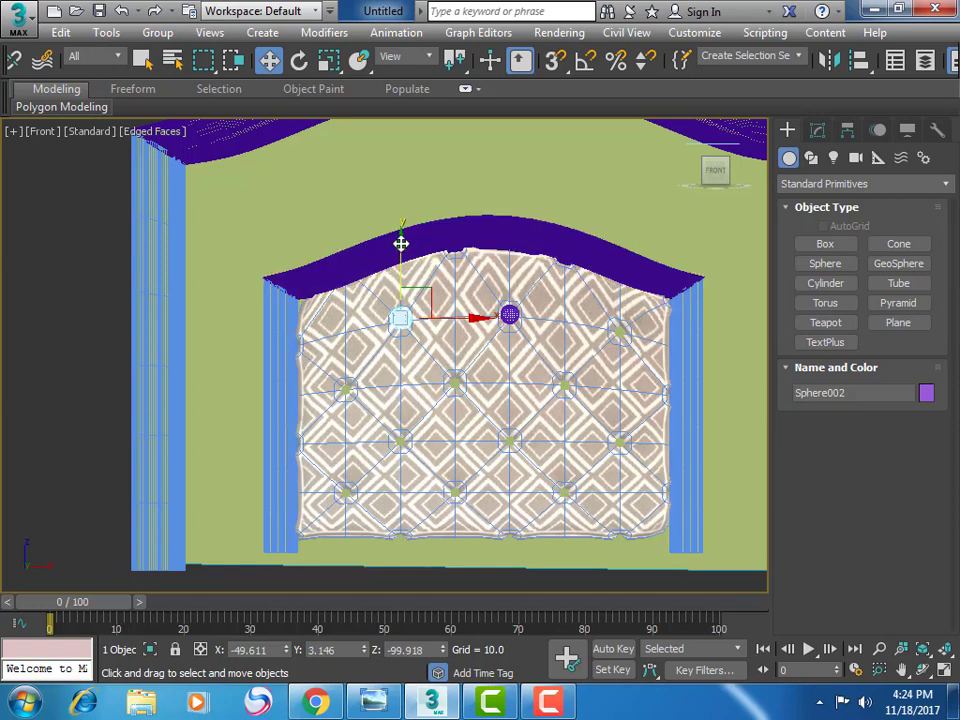
mouse_move(400, 244)
mouse_down()
mouse_move(412, 368)
mouse_move(404, 367)
mouse_up()
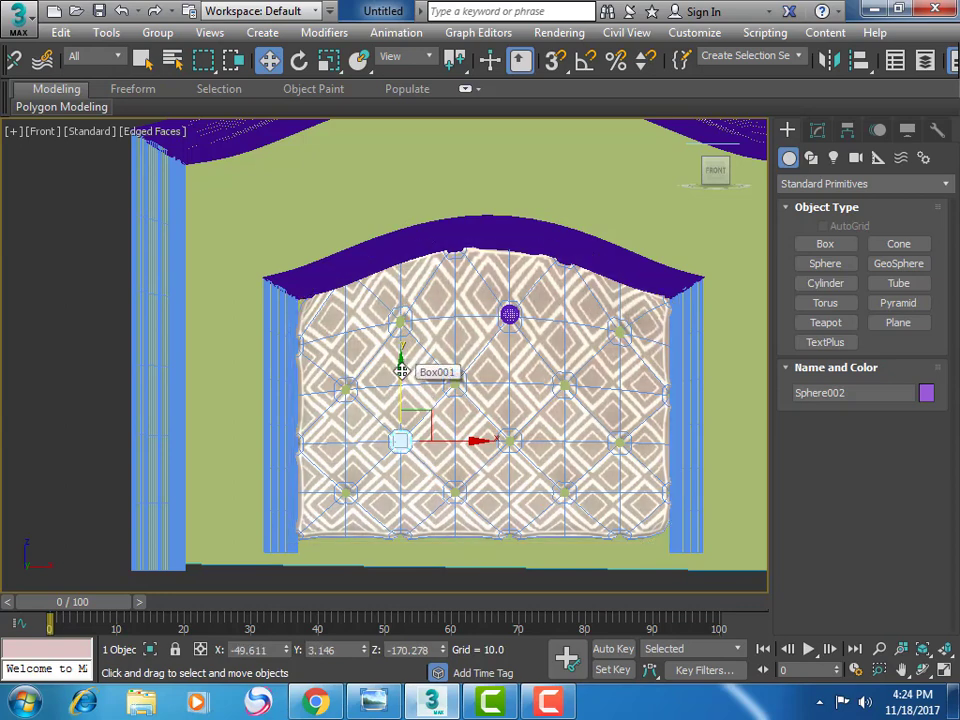
shift+drag(401, 368, 418, 252)
click(484, 432)
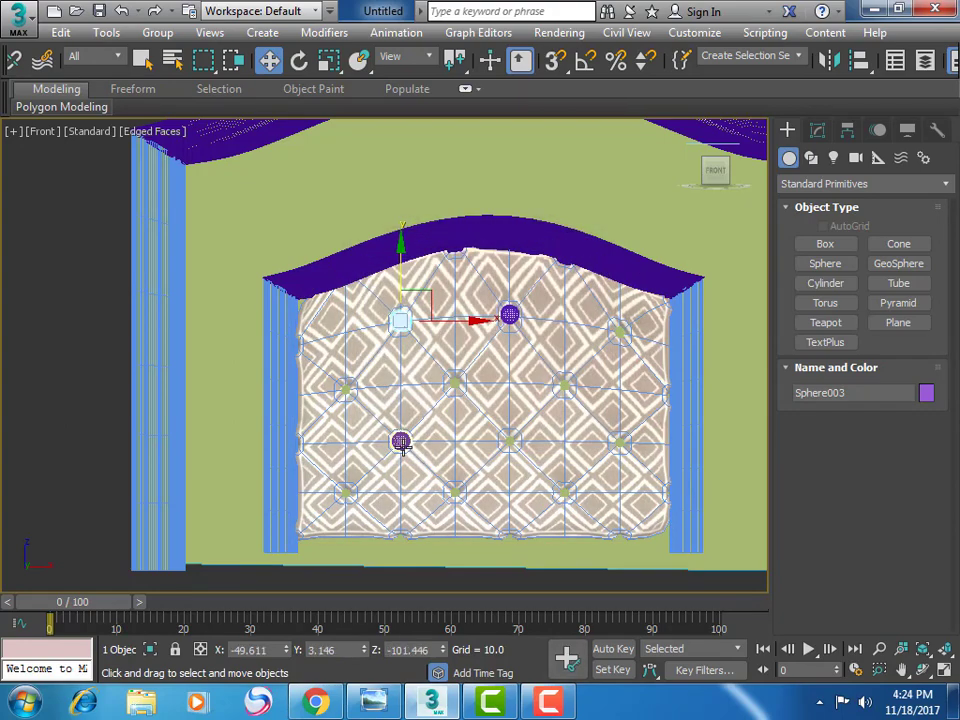
Clone the lower sphere twice along the bottom row and once up to the top-right tuft
shift+drag(401, 443, 401, 441)
key(Return)
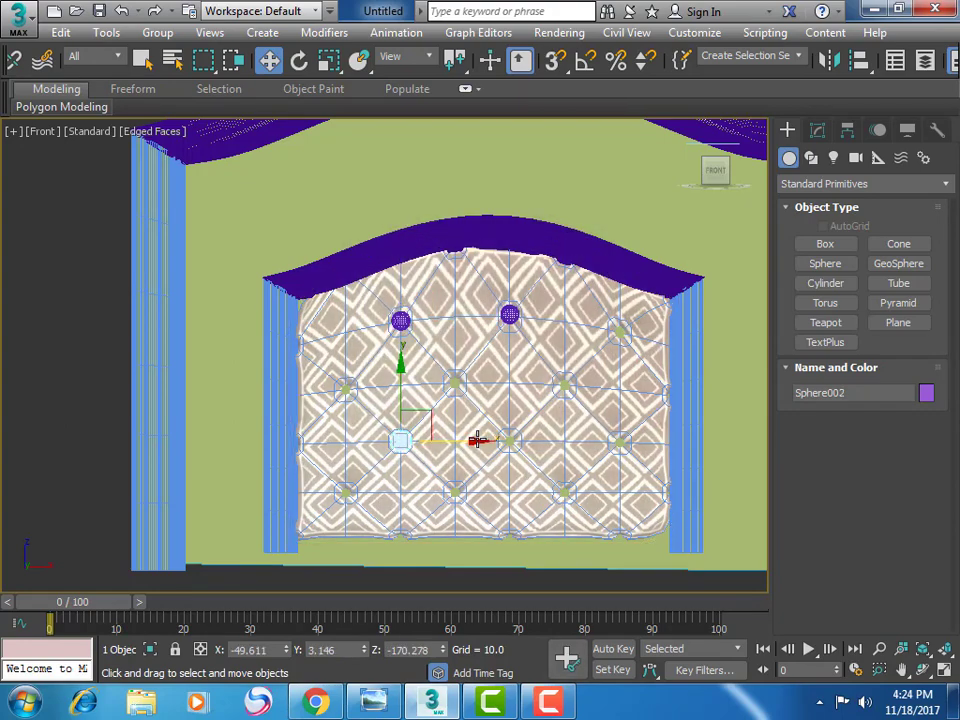
mouse_move(507, 450)
mouse_down()
mouse_move(586, 450)
mouse_move(574, 439)
mouse_up()
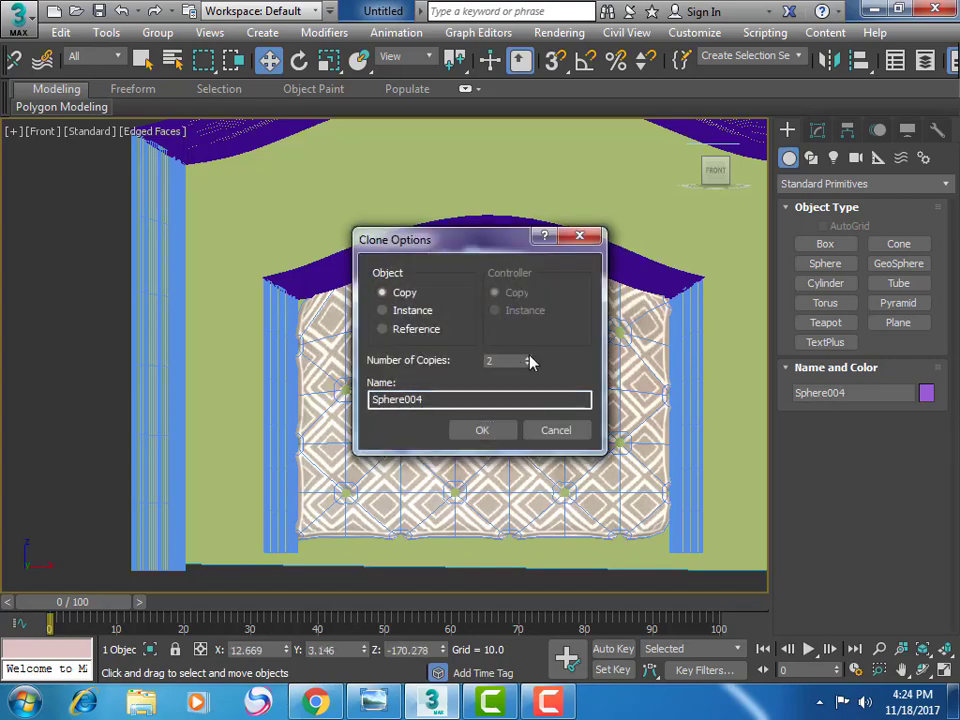
click(507, 429)
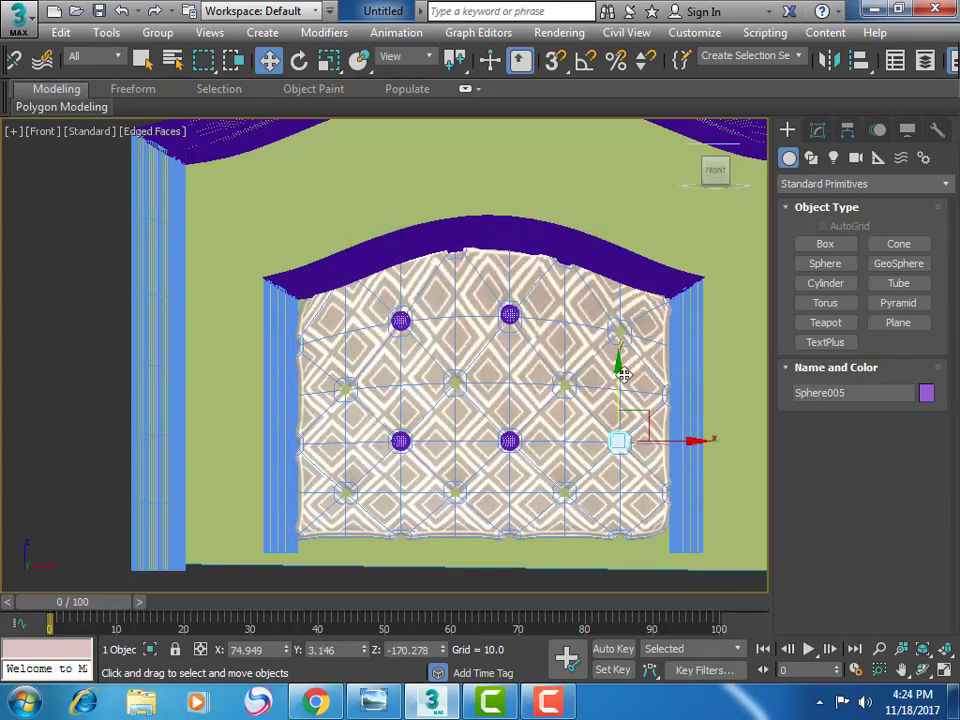
shift+drag(619, 374, 650, 266)
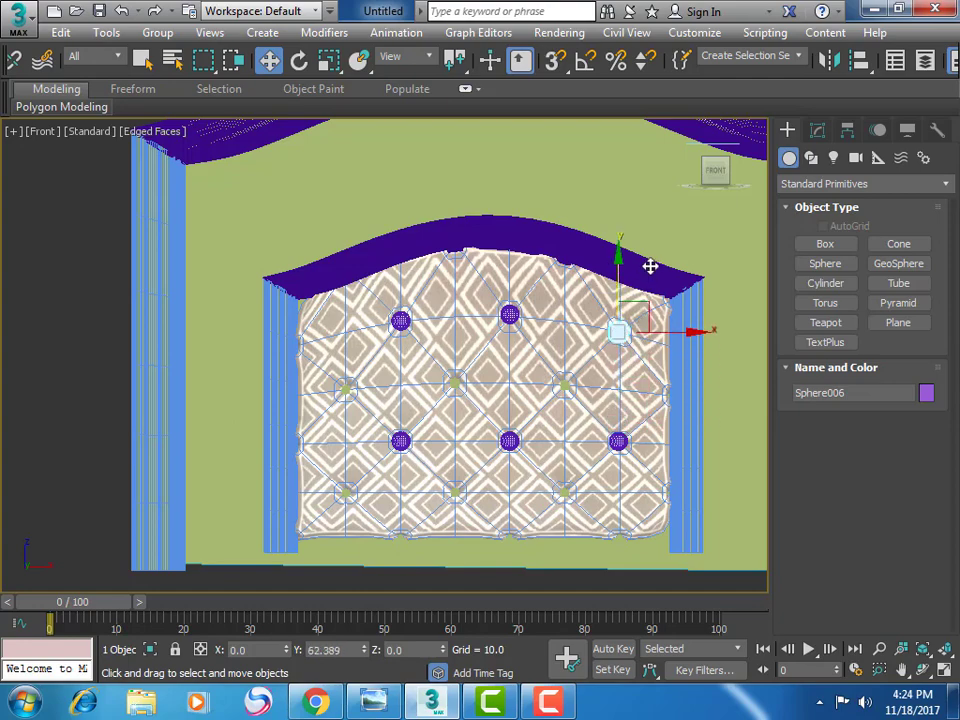
click(495, 429)
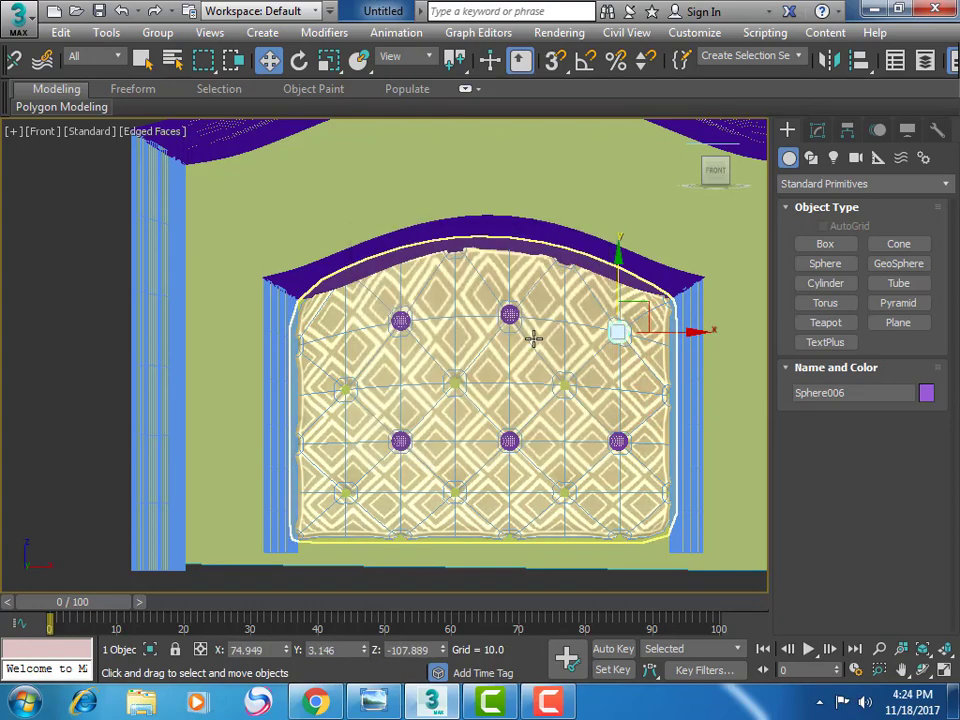
Copy the top-middle sphere down to the middle row and fill that row with copies
click(508, 315)
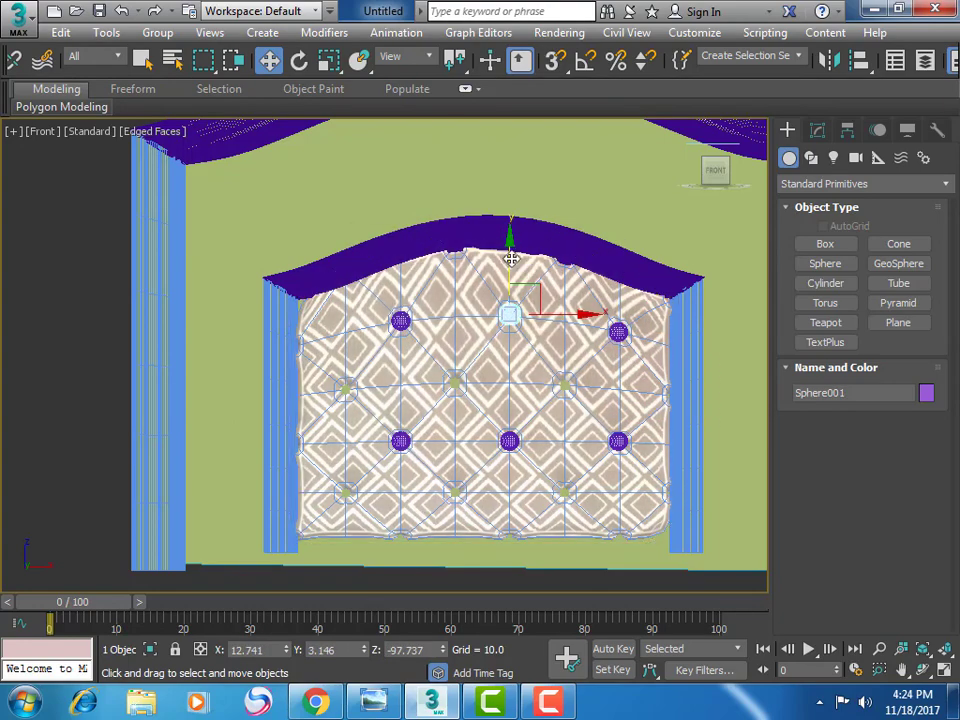
shift+drag(509, 316, 510, 331)
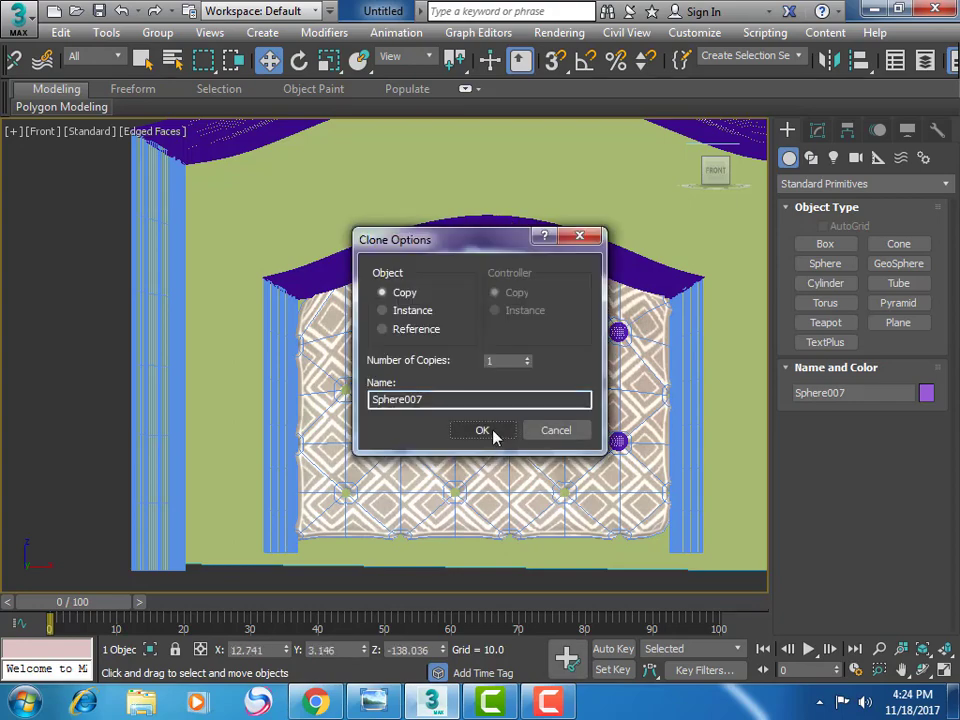
click(493, 432)
mouse_move(582, 386)
mouse_down()
mouse_move(630, 396)
mouse_move(527, 384)
mouse_up()
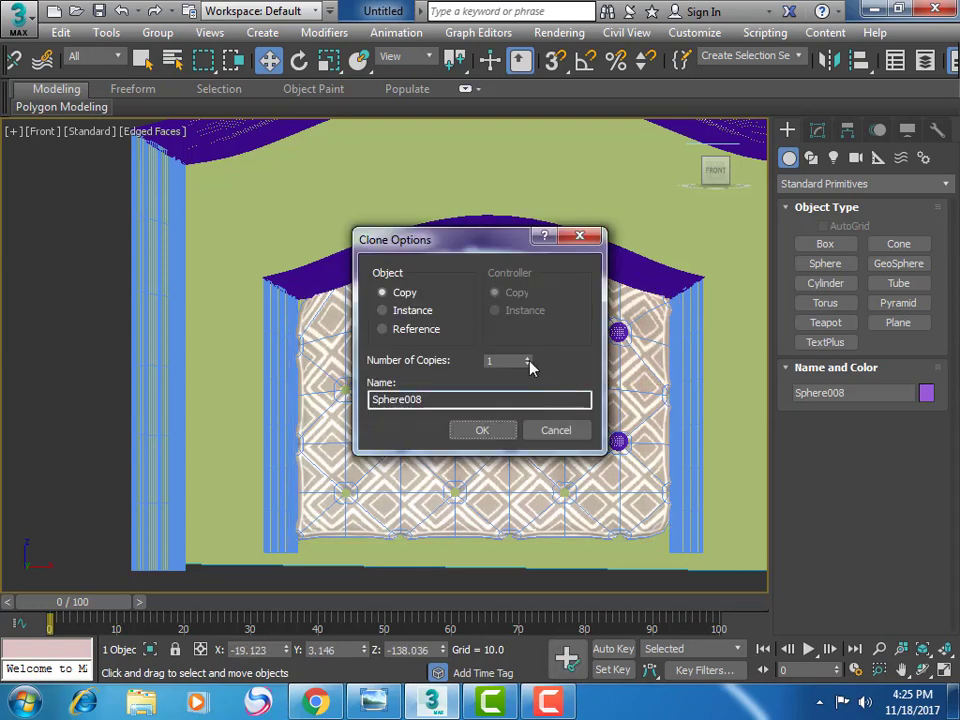
click(482, 431)
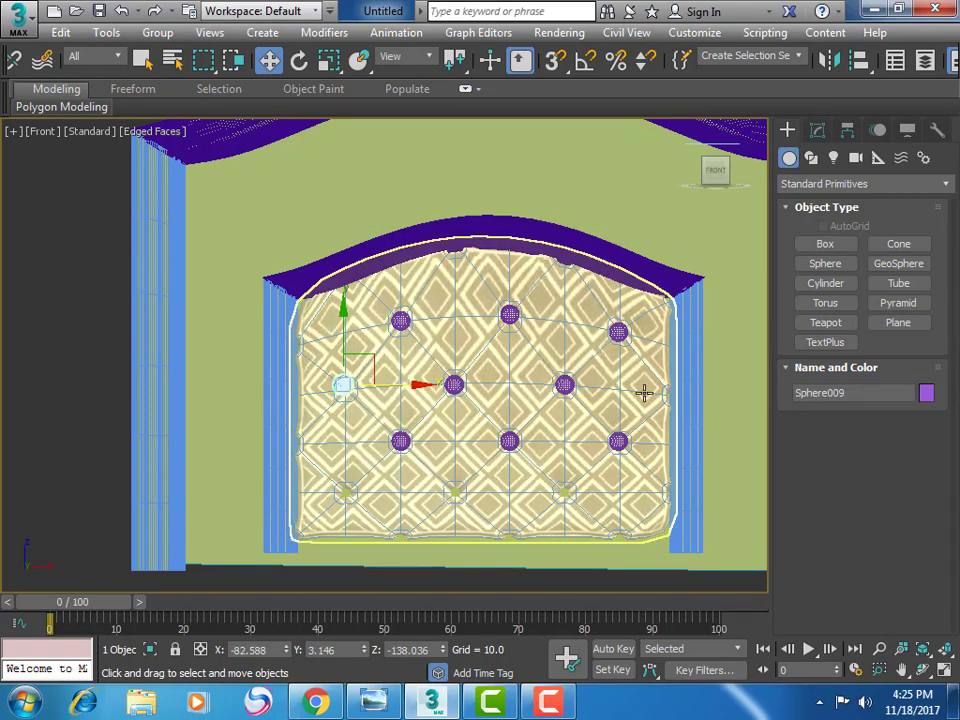
key(alt+w)
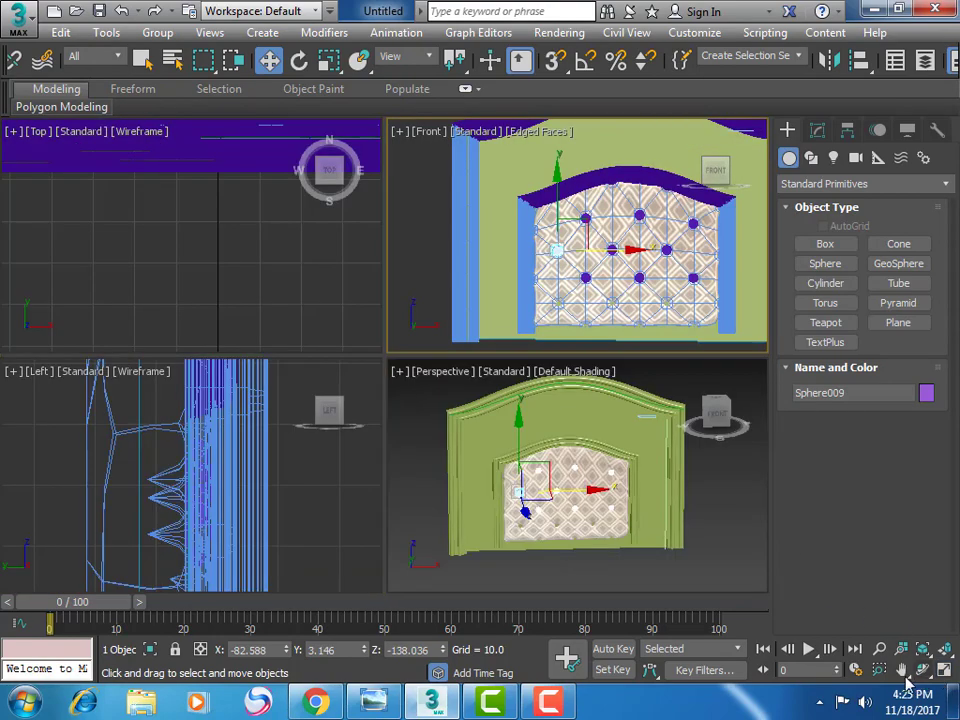
click(902, 676)
click(739, 559)
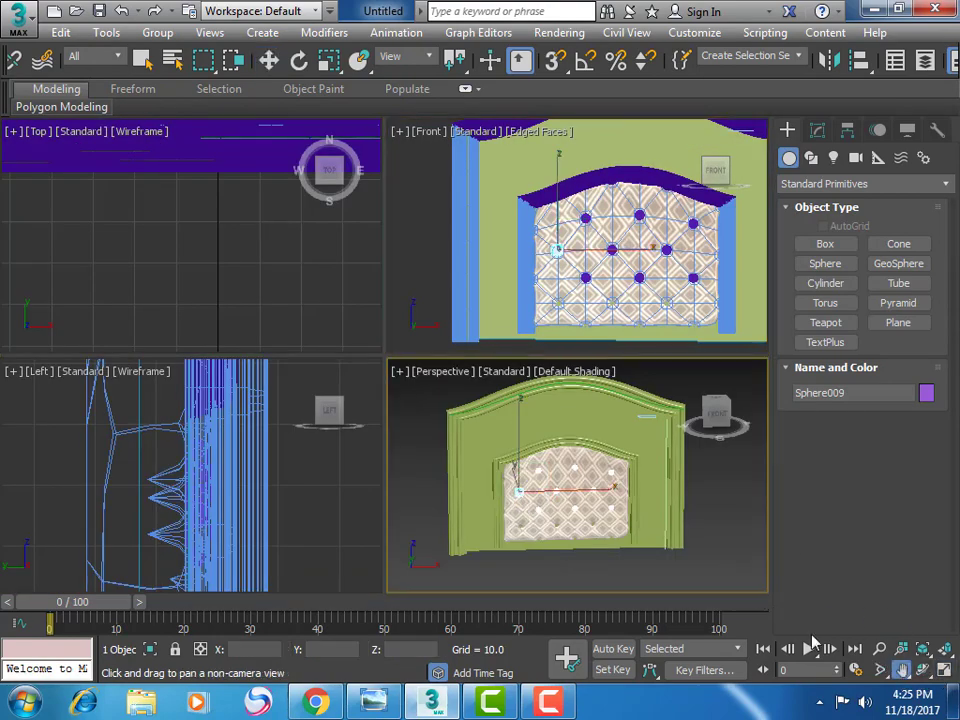
click(943, 670)
scroll(493, 475, down, 3)
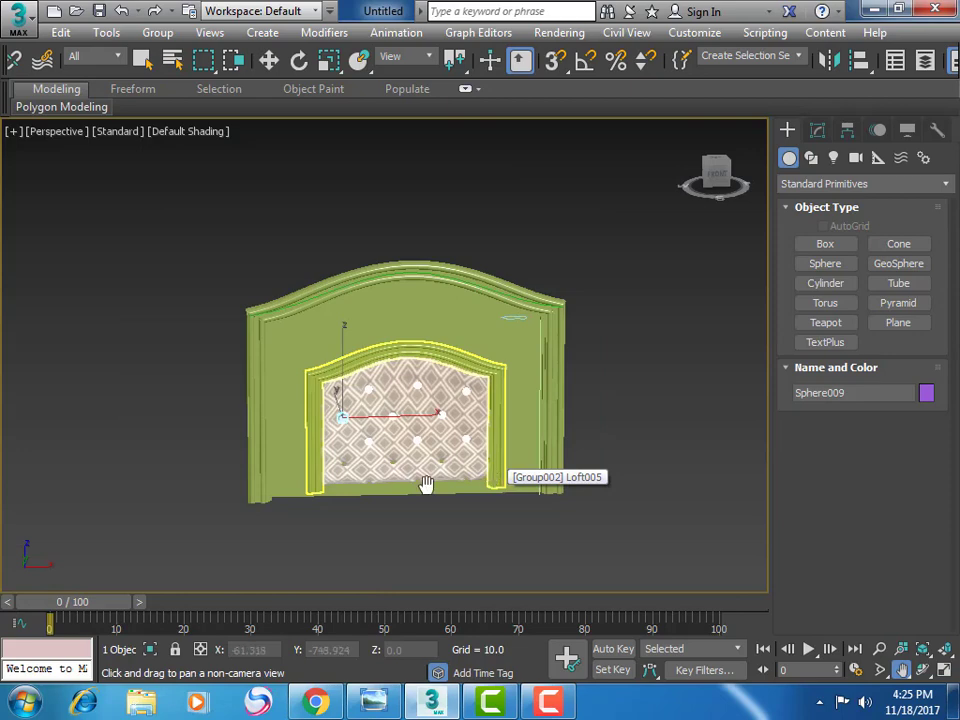
click(922, 672)
mouse_move(512, 415)
mouse_down()
mouse_move(398, 386)
mouse_move(387, 372)
mouse_up()
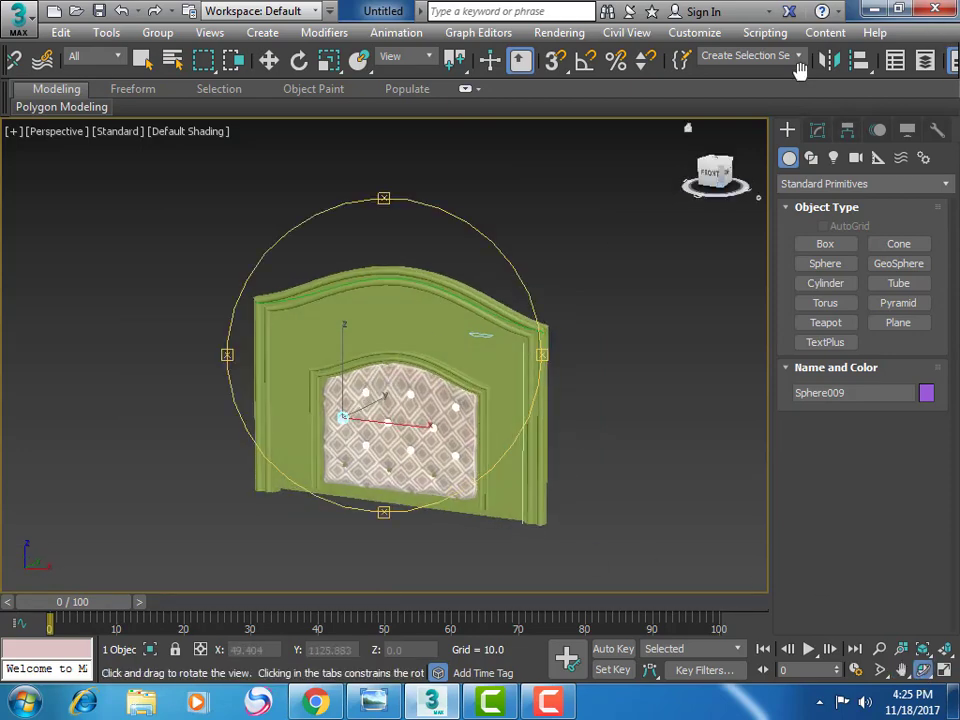
drag(800, 68, 530, 68)
click(883, 62)
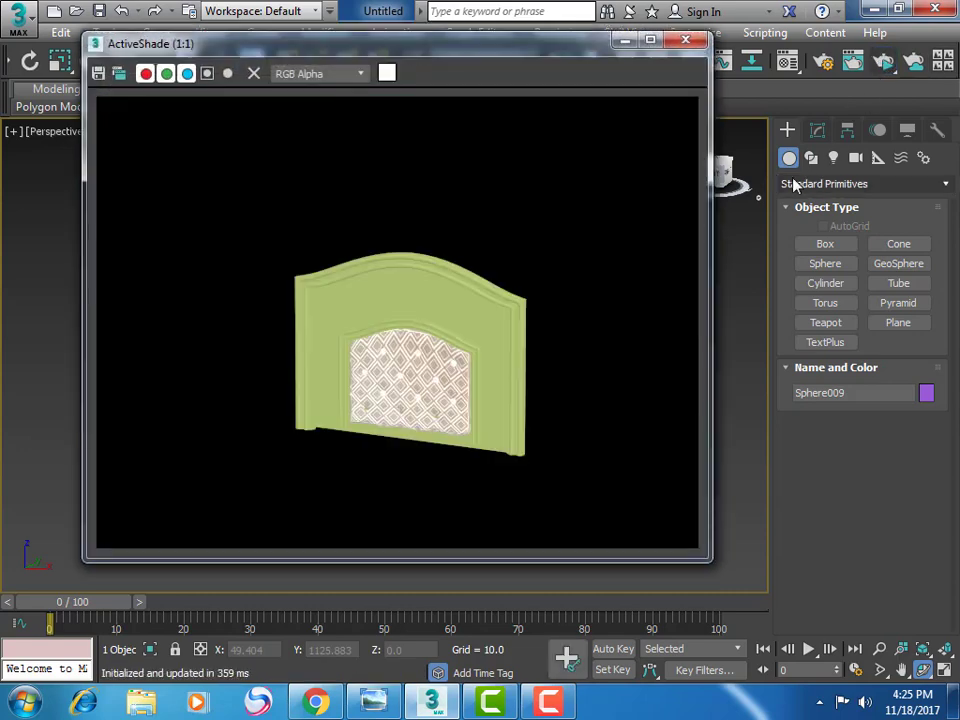
click(683, 38)
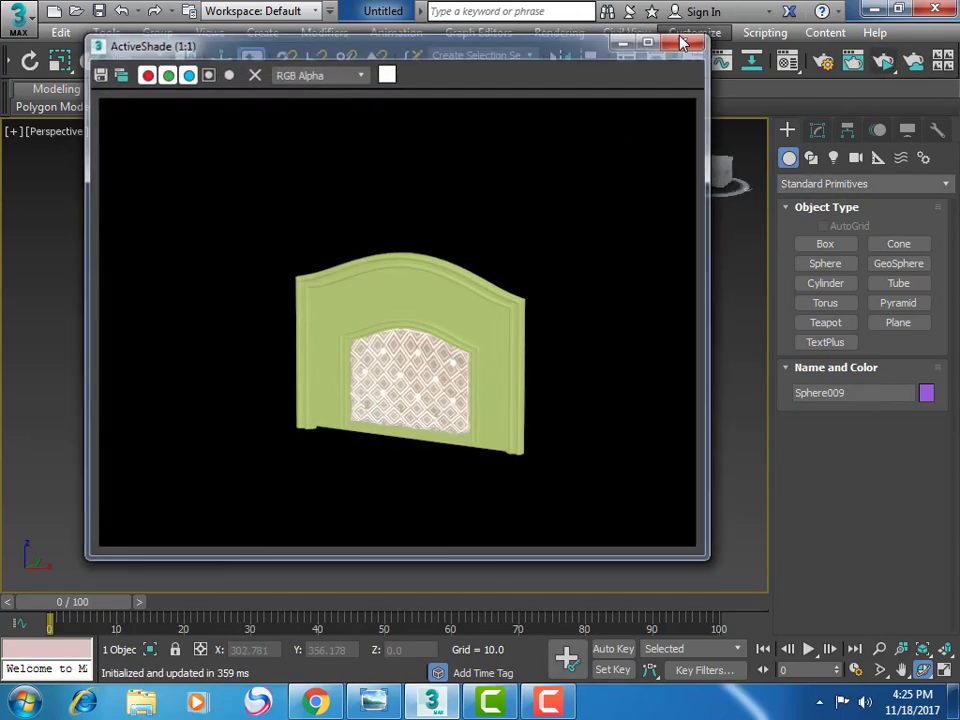
click(901, 669)
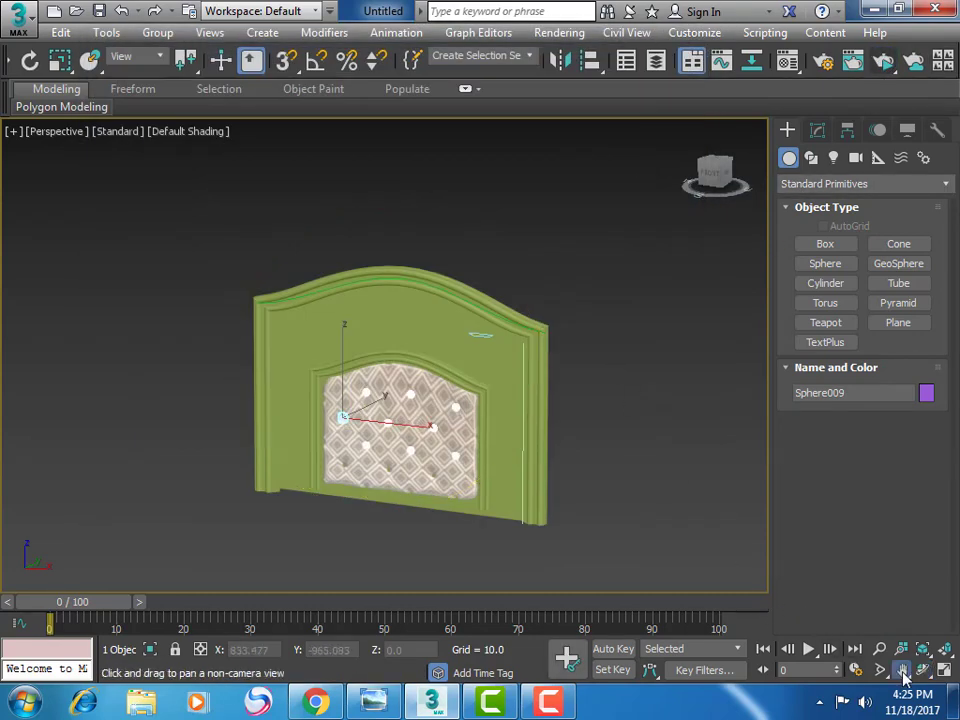
drag(515, 508, 542, 397)
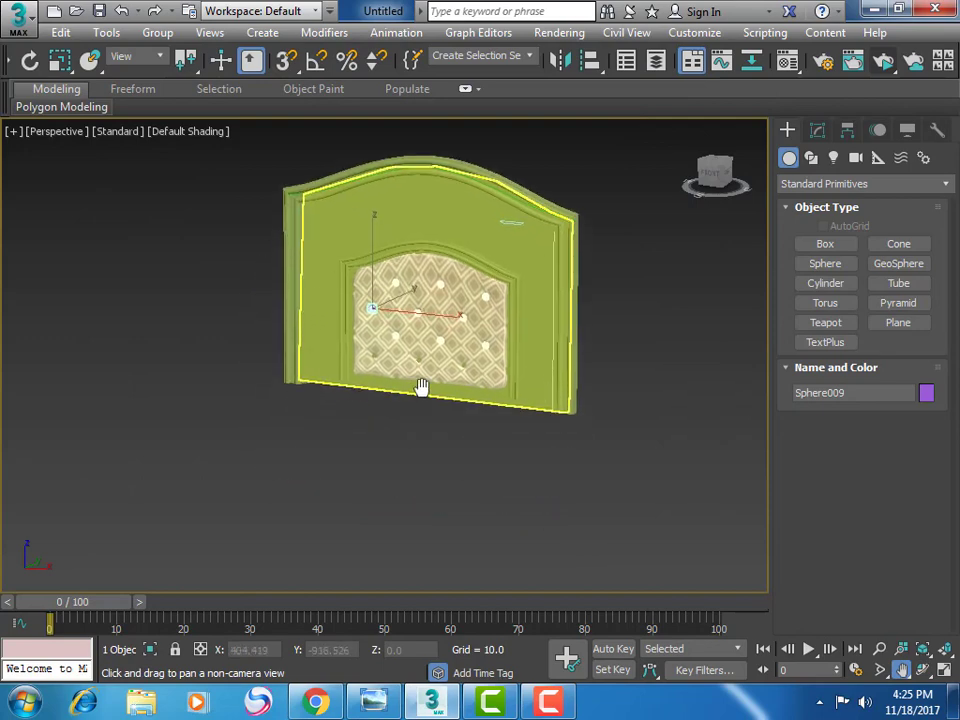
click(393, 705)
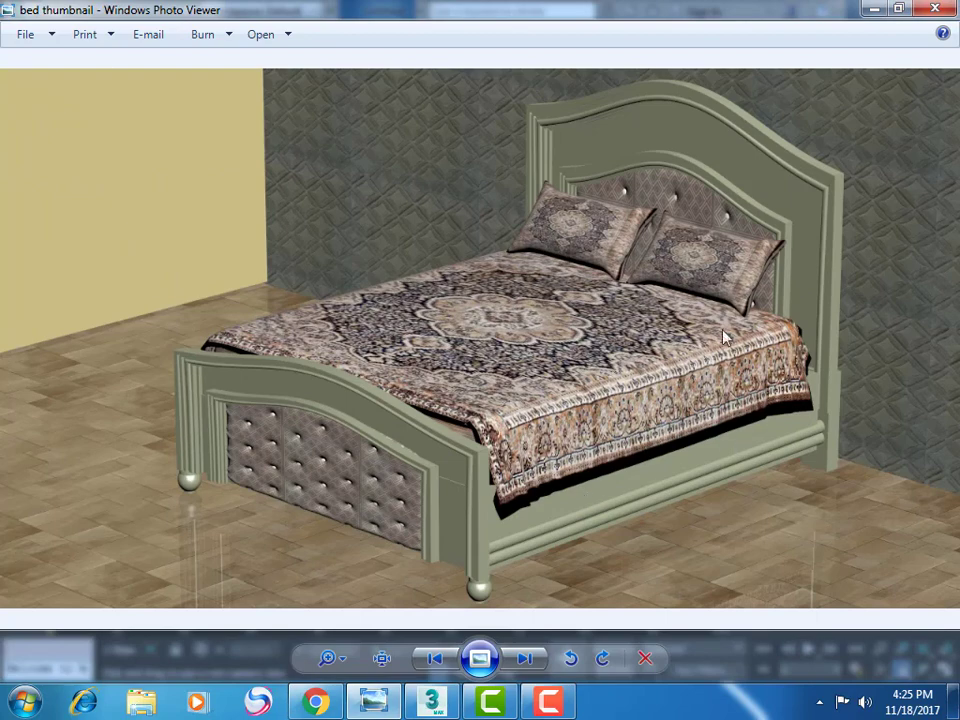
key(alt+F4)
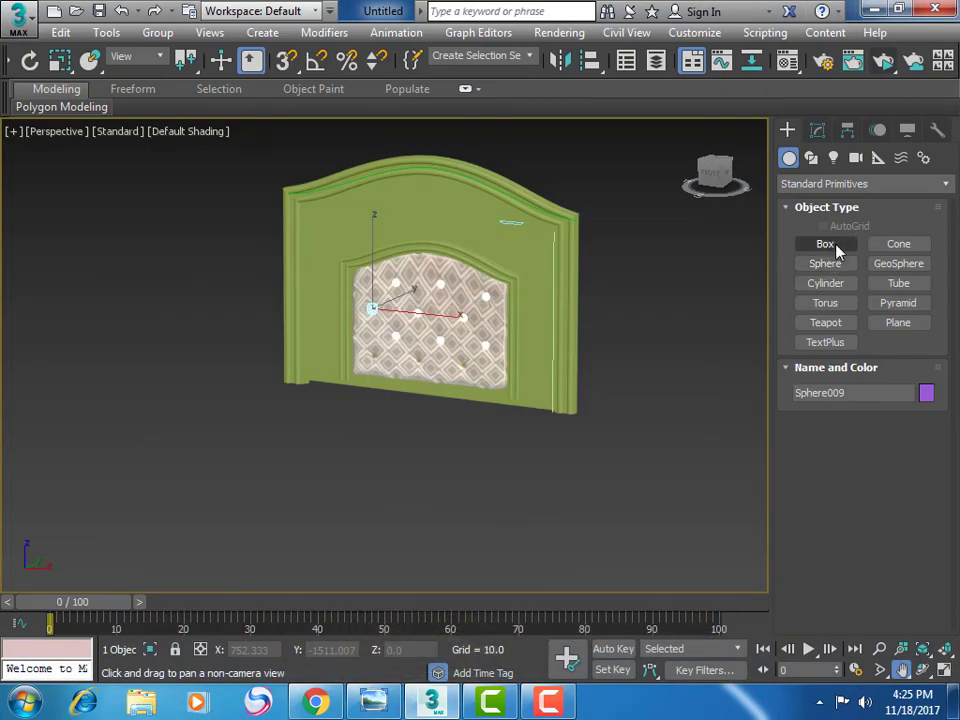
Delete the large sphere from the scene
click(836, 247)
click(948, 671)
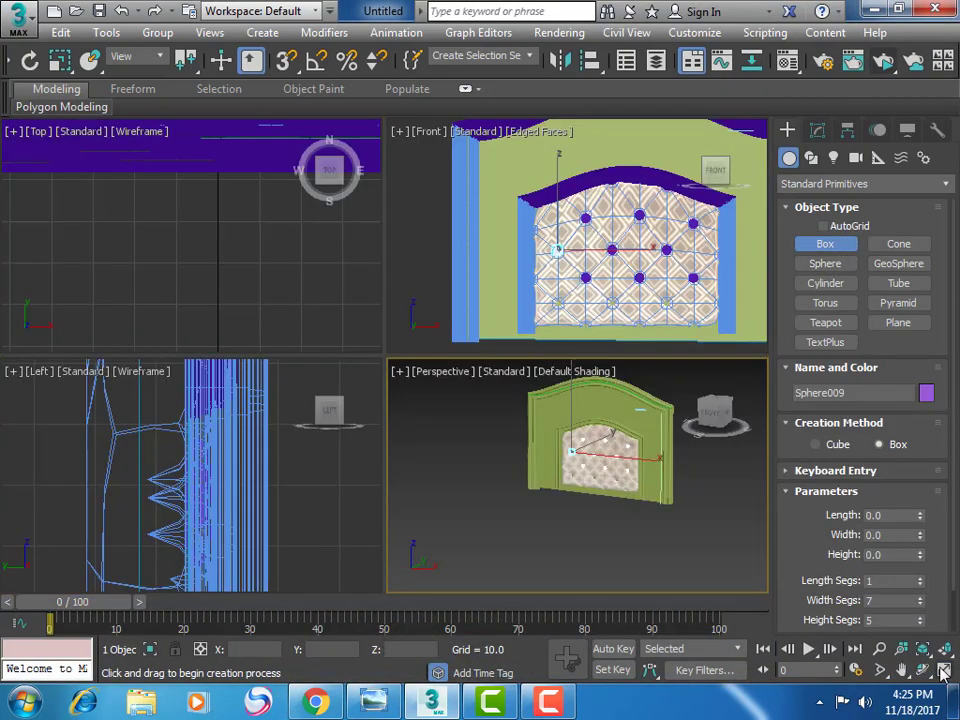
click(946, 651)
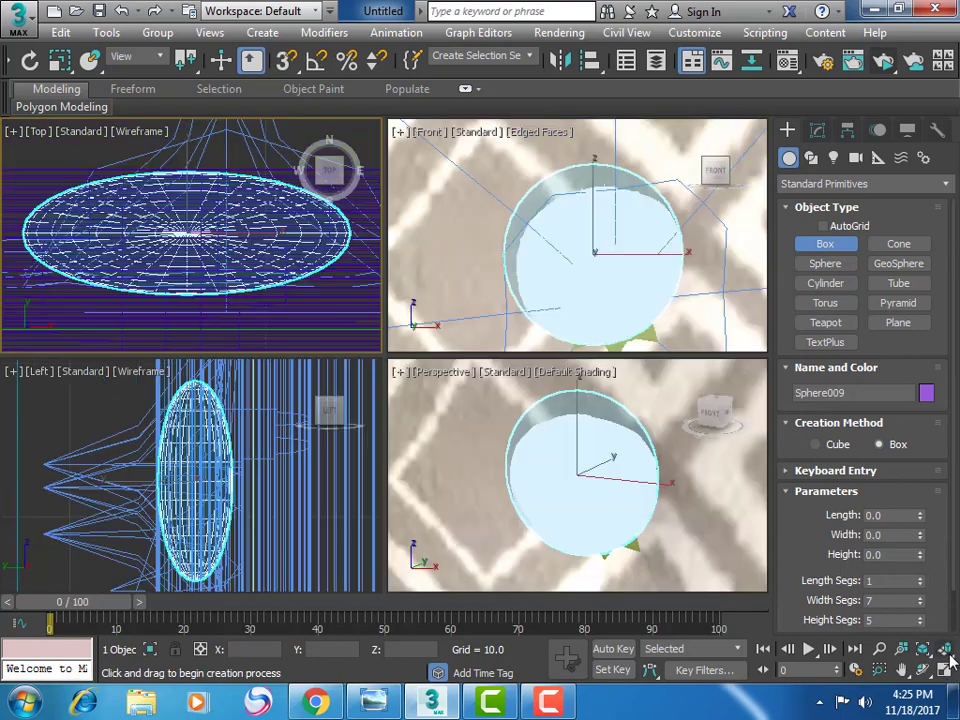
click(944, 670)
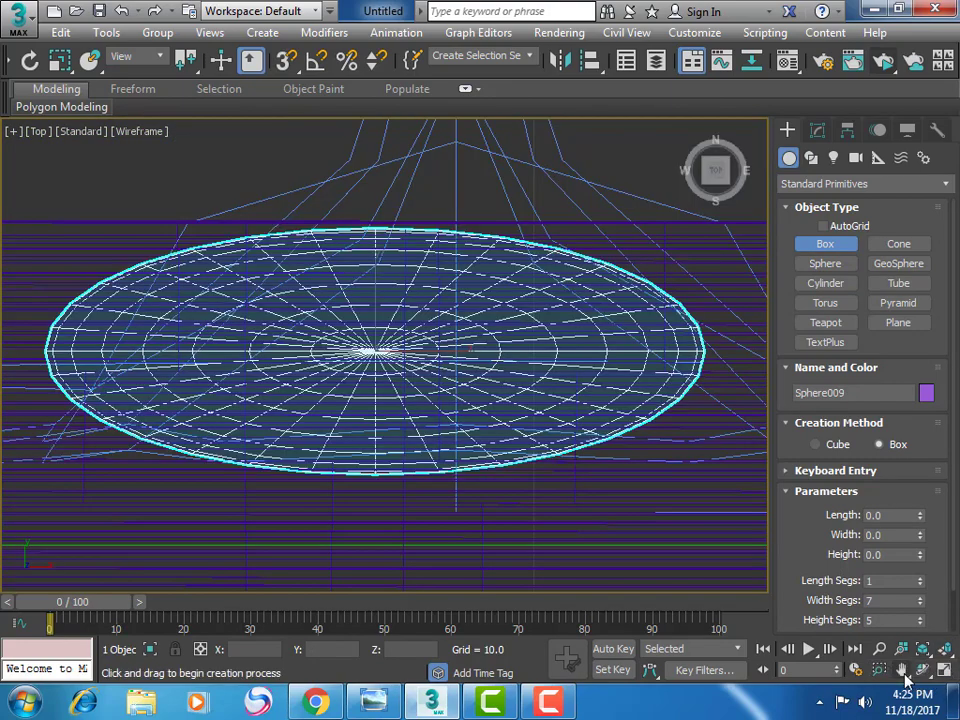
click(901, 669)
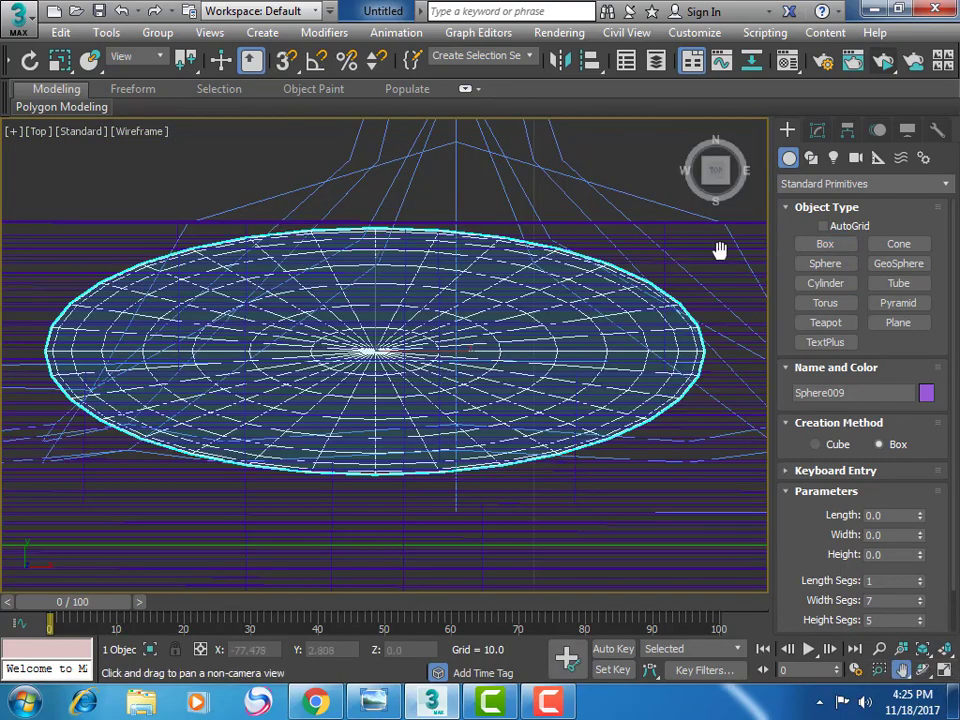
click(818, 131)
key(Delete)
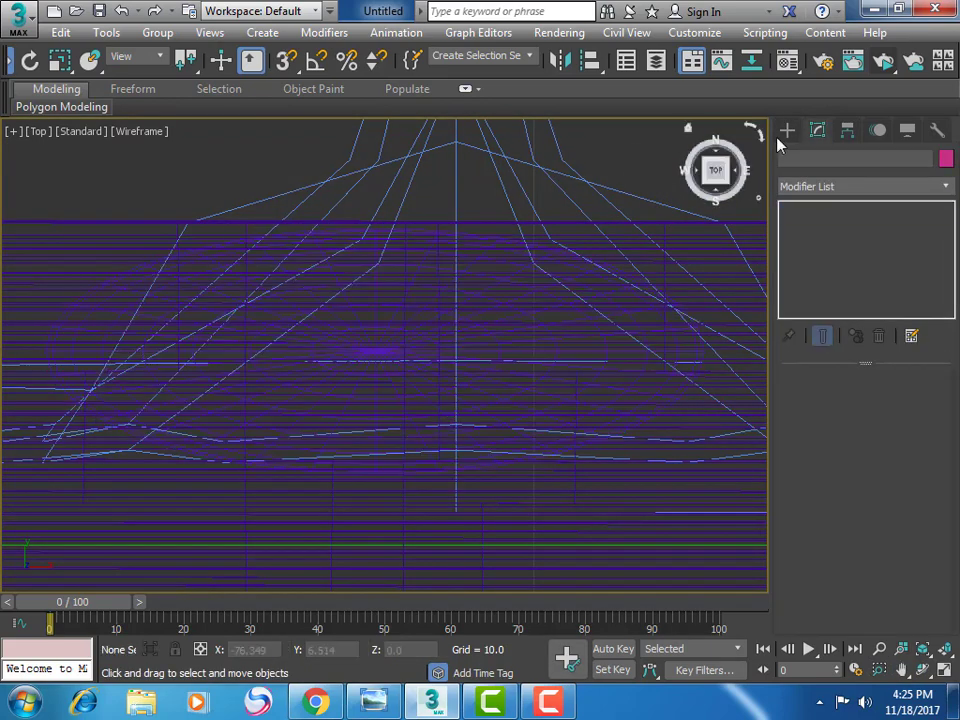
click(787, 130)
click(943, 671)
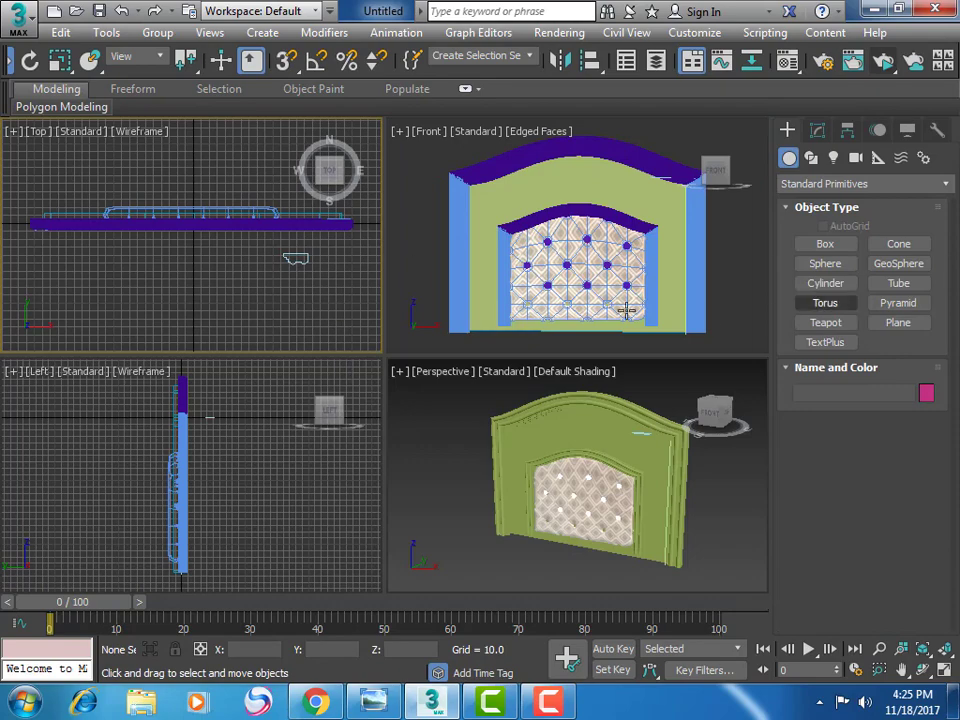
Draw the mattress base box in the Top viewport in front of the headboard
right_click(270, 294)
click(936, 662)
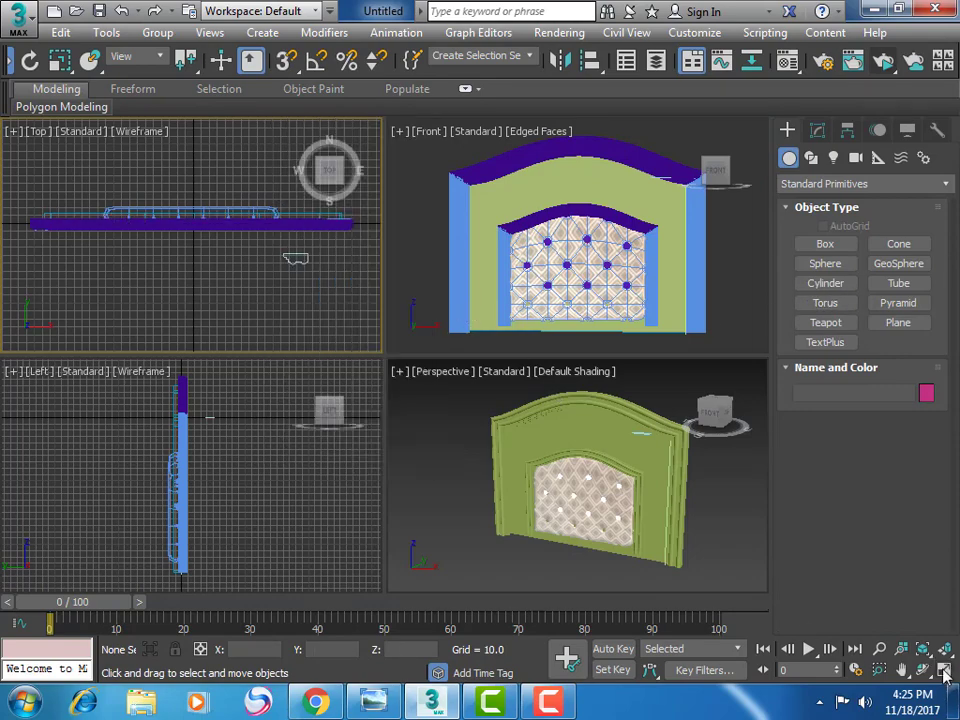
click(943, 671)
click(901, 669)
drag(543, 483, 572, 401)
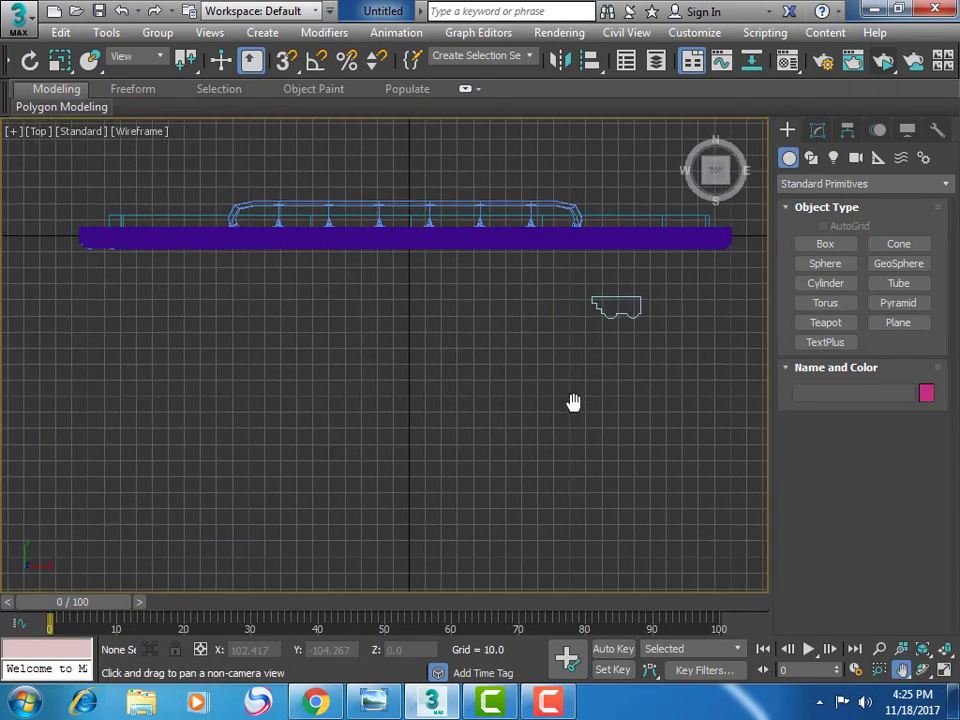
scroll(572, 401, down, 4)
drag(493, 454, 435, 310)
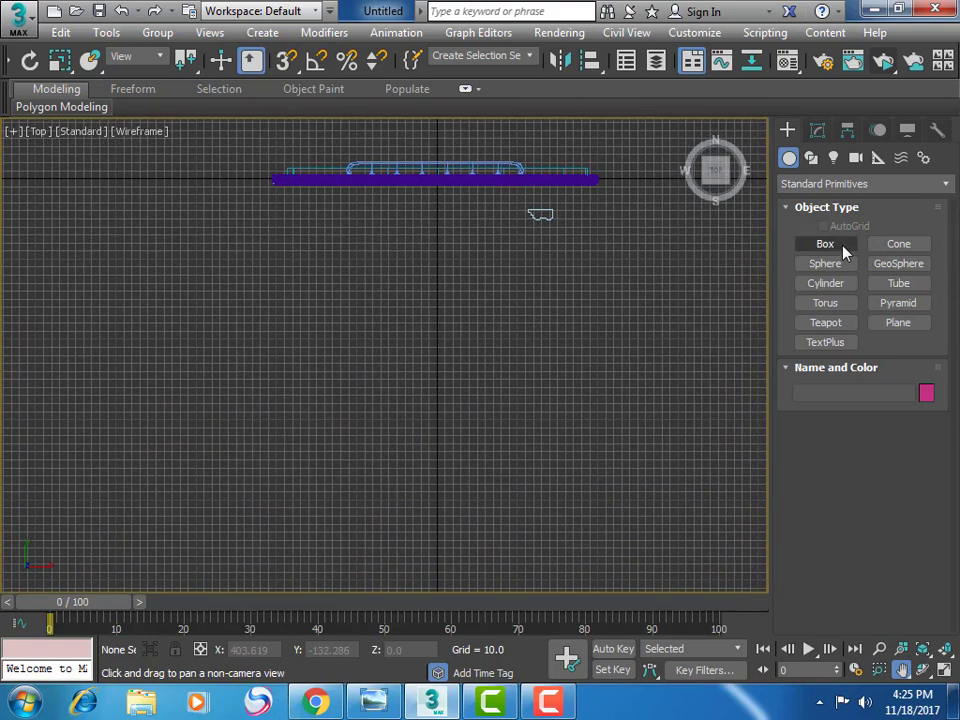
click(840, 246)
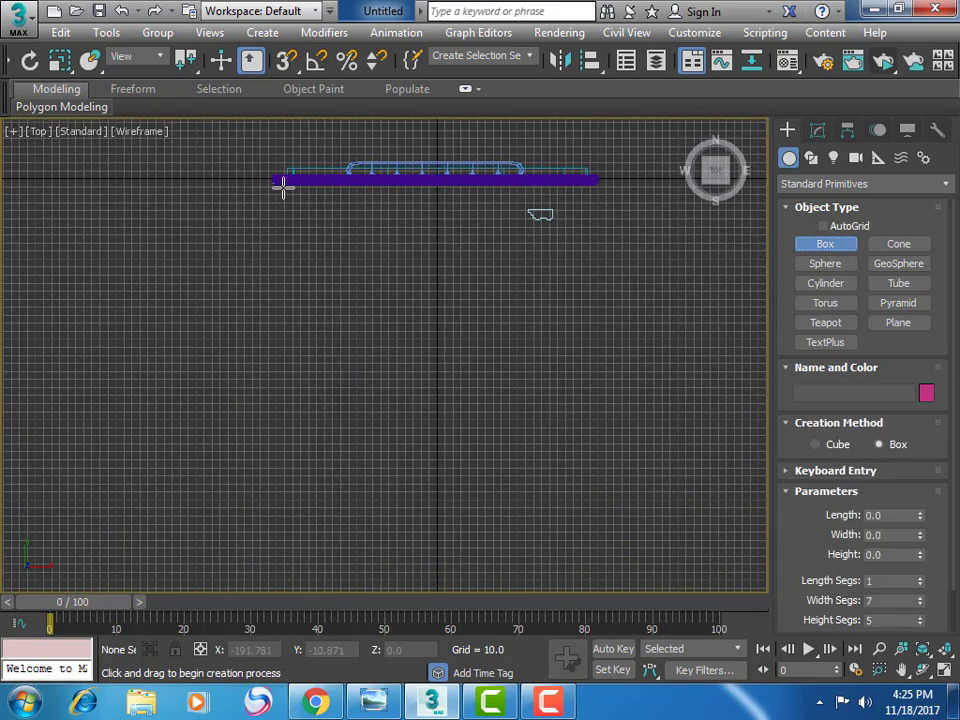
mouse_move(280, 184)
mouse_down()
mouse_move(565, 462)
mouse_move(593, 463)
mouse_move(592, 485)
mouse_up()
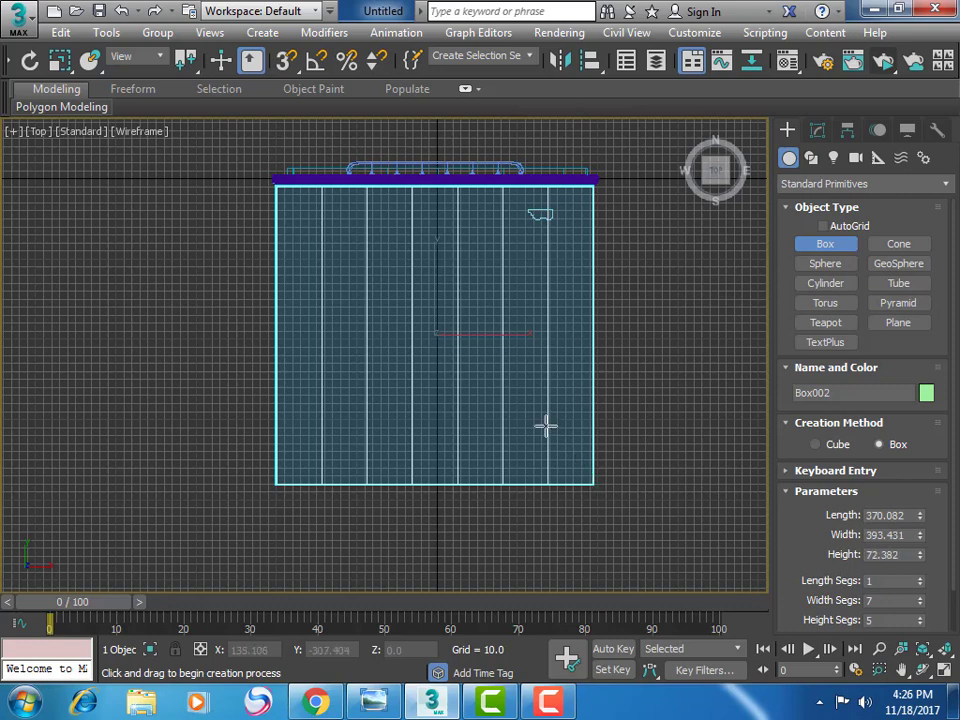
Lower the mattress box to the headboard's base using Move Transform Type-In
click(943, 669)
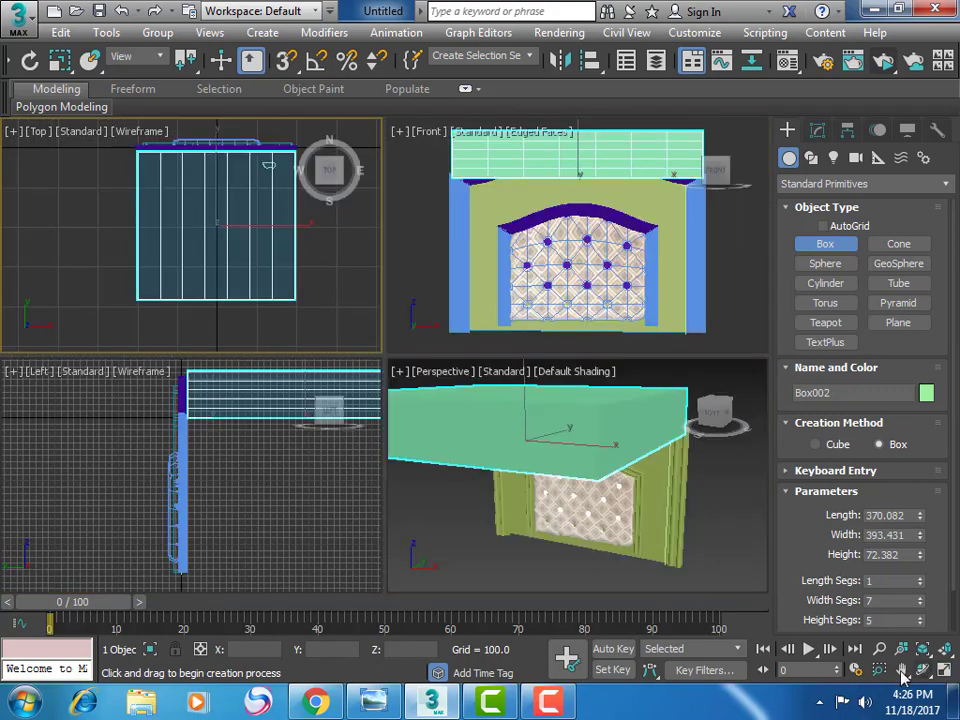
click(903, 669)
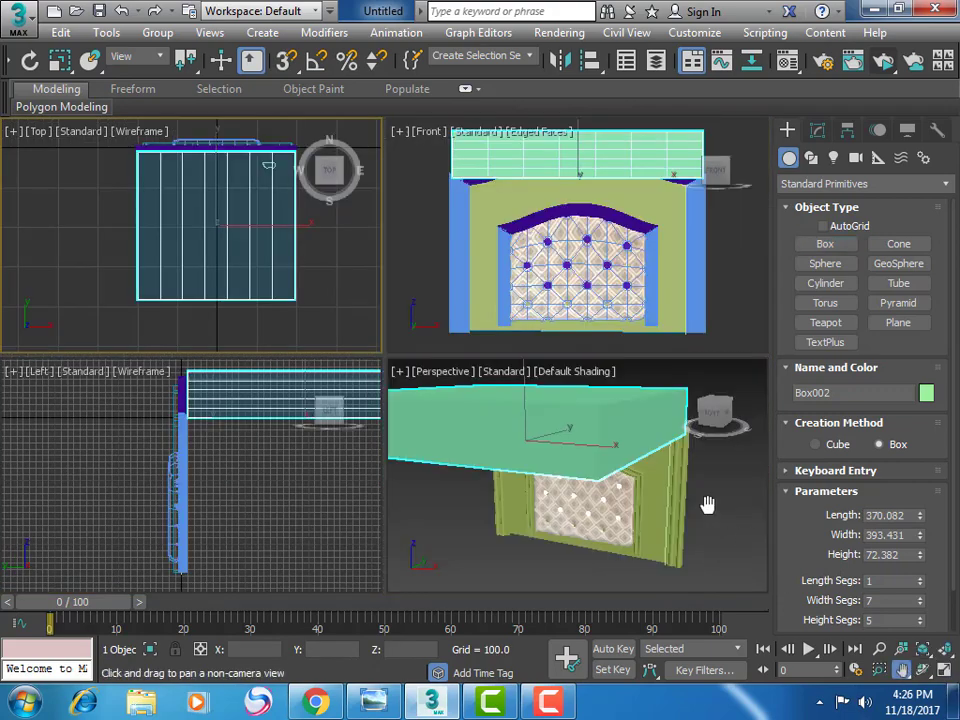
right_click(707, 504)
click(574, 270)
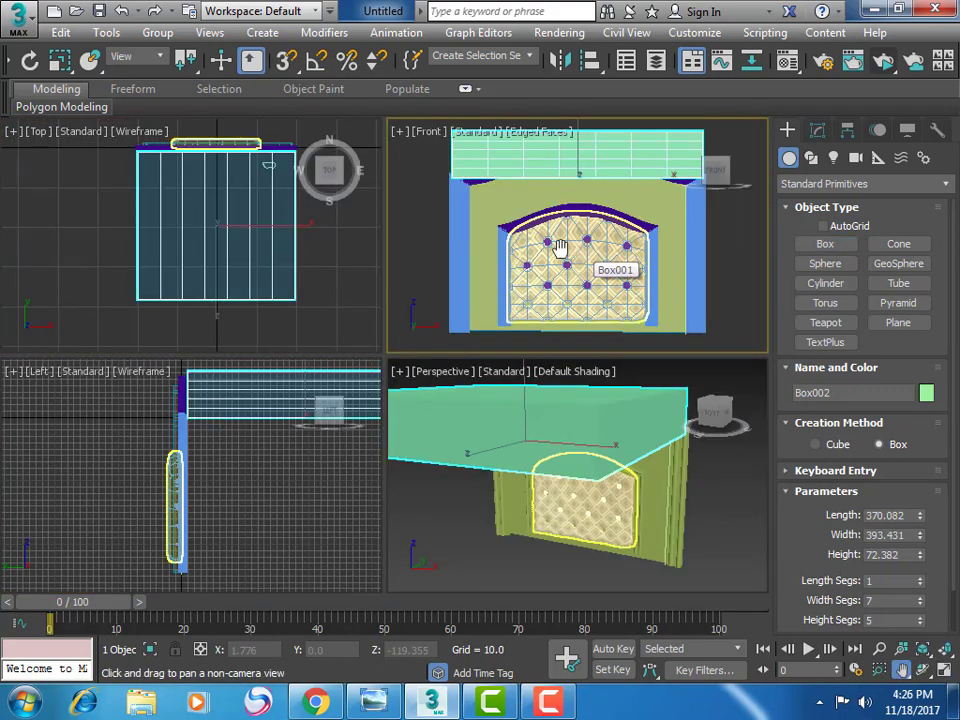
drag(157, 70, 346, 75)
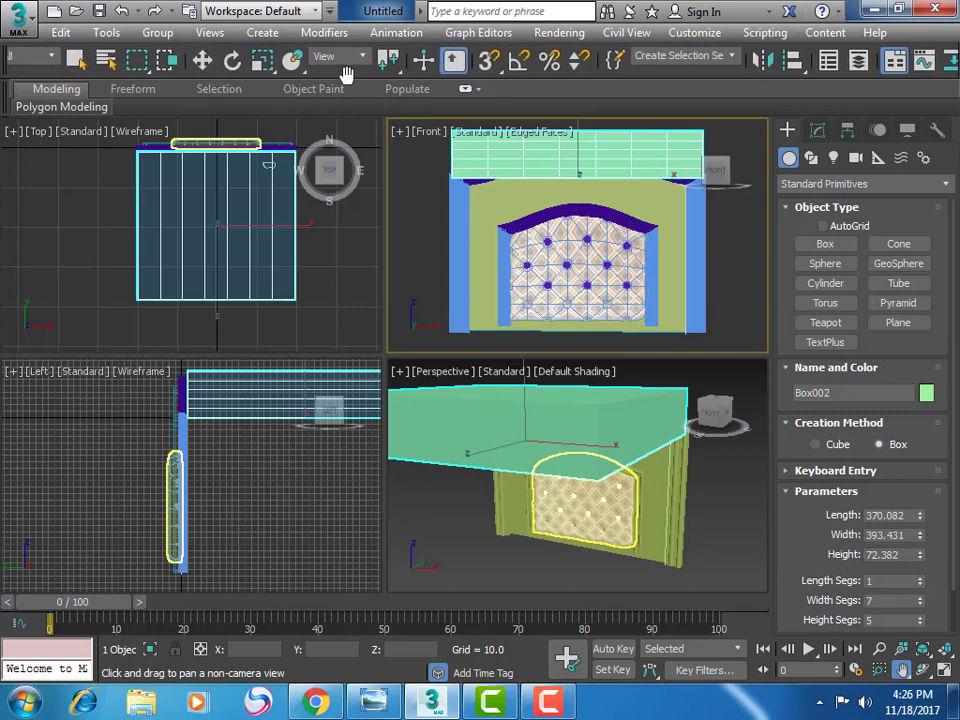
click(203, 61)
right_click(200, 60)
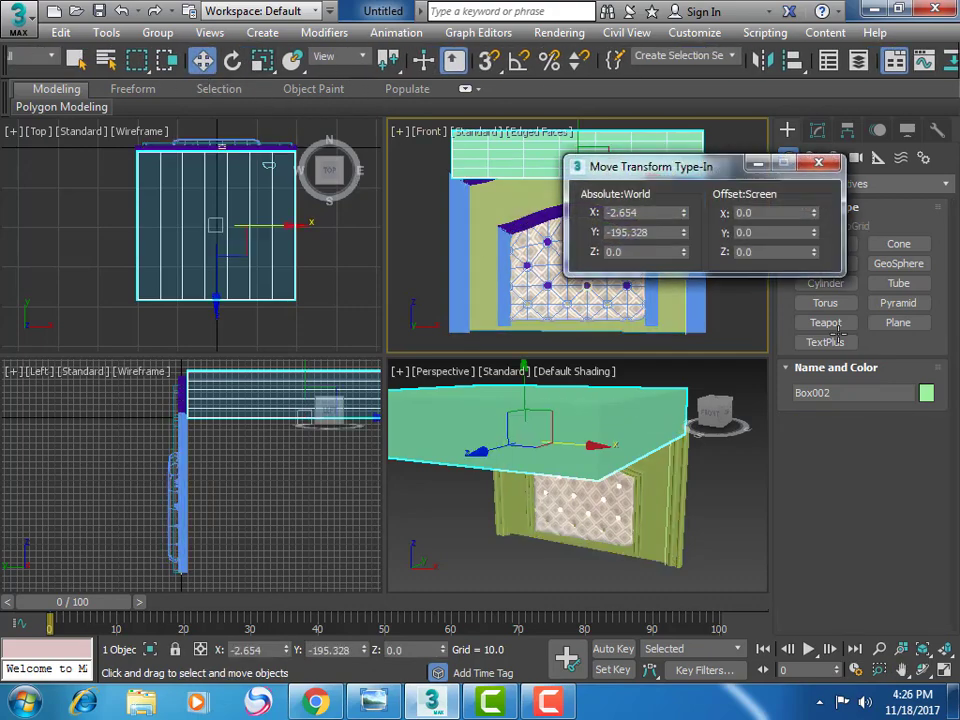
drag(683, 251, 691, 392)
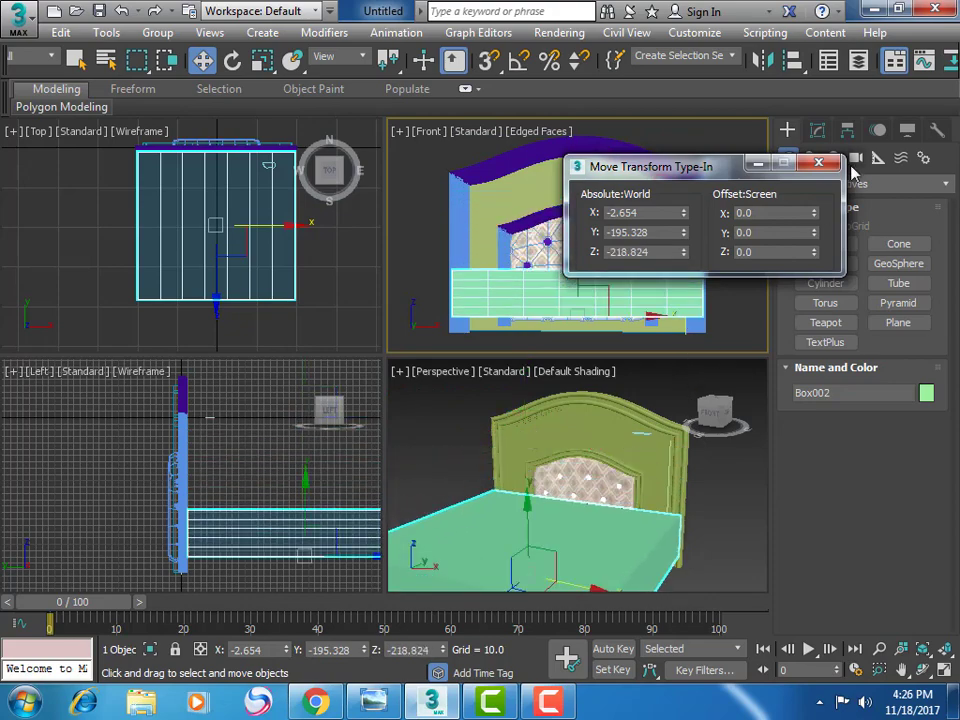
click(819, 162)
click(678, 322)
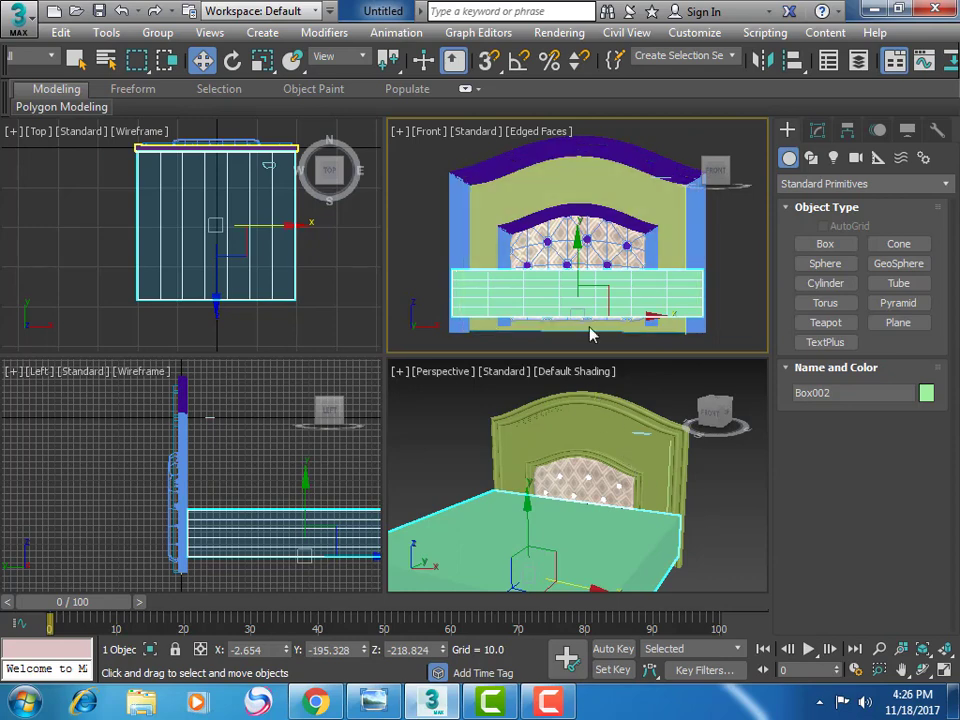
drag(578, 265, 569, 263)
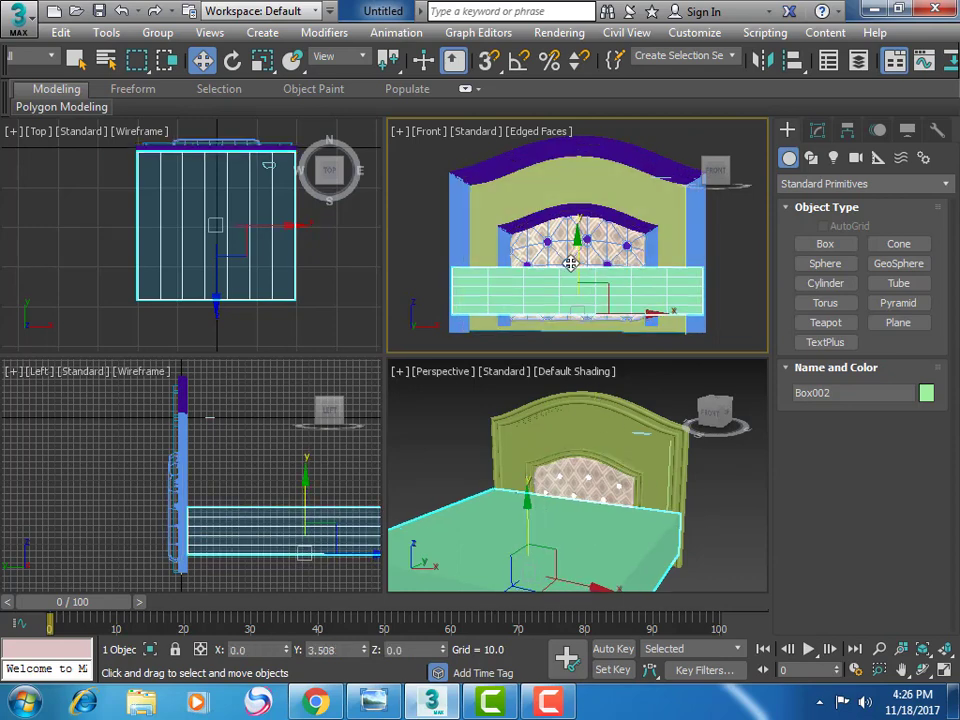
drag(570, 263, 570, 267)
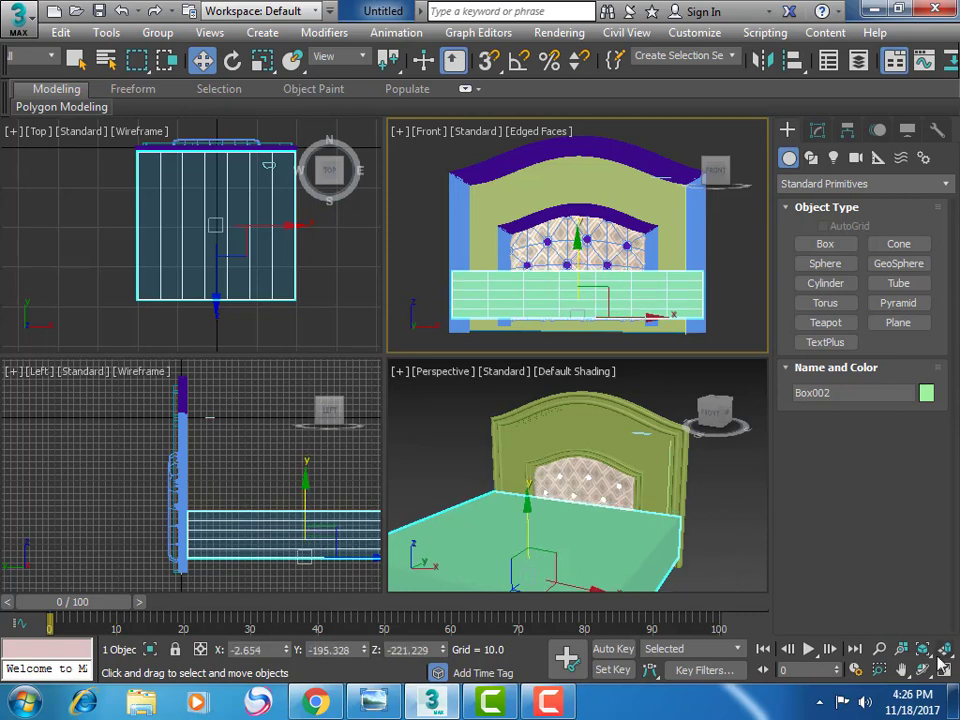
Orbit the Perspective view to check the 370×393×72 box in front of the headboard
click(903, 671)
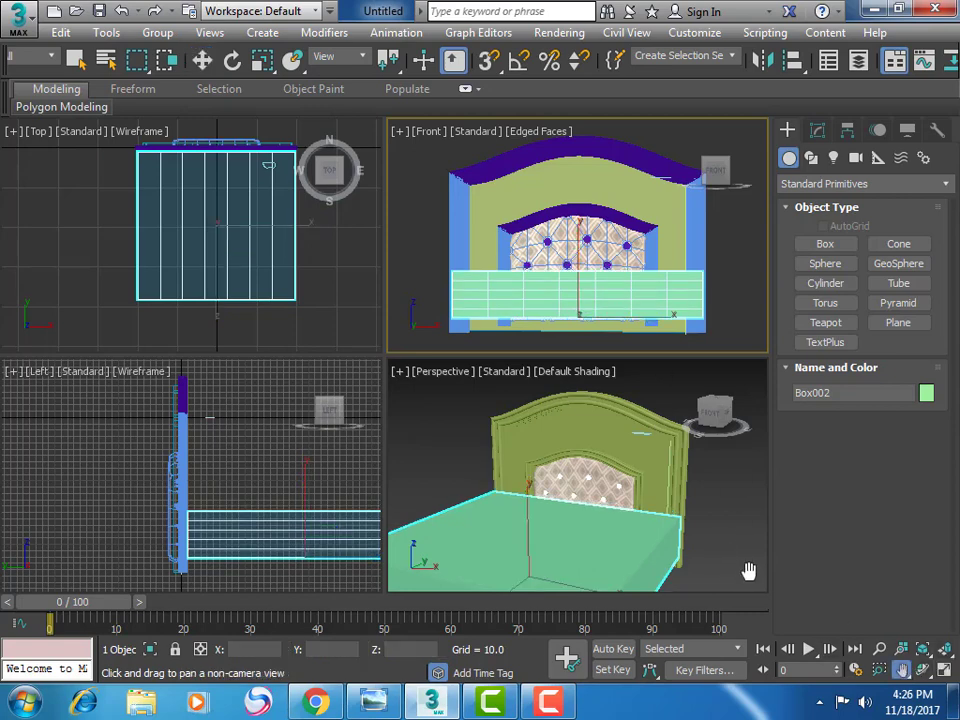
click(948, 674)
scroll(506, 405, down, 5)
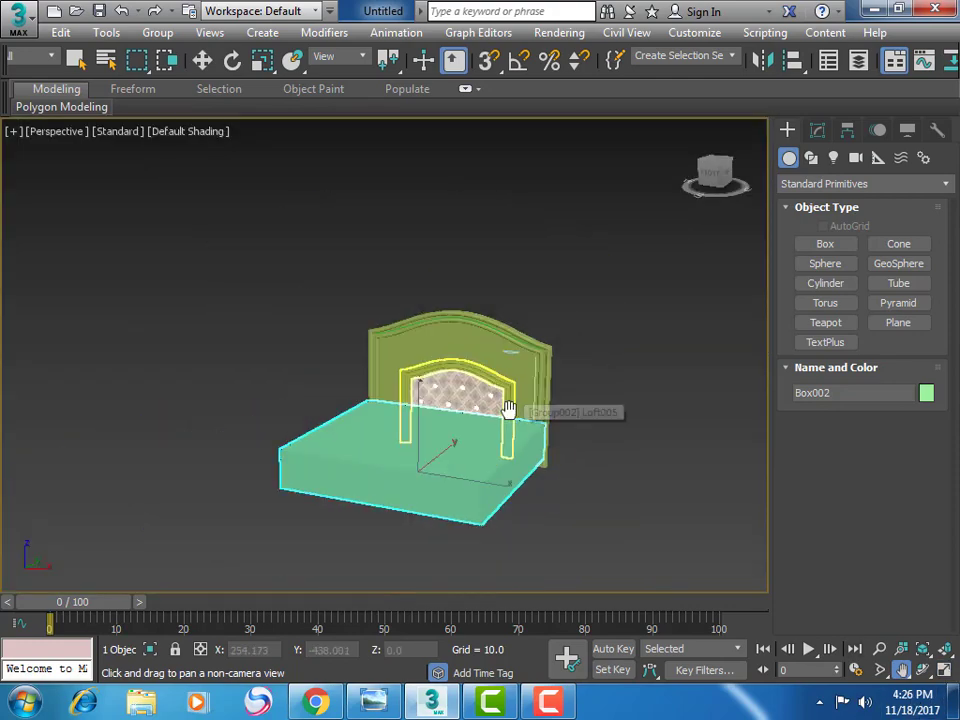
scroll(508, 410, up, 4)
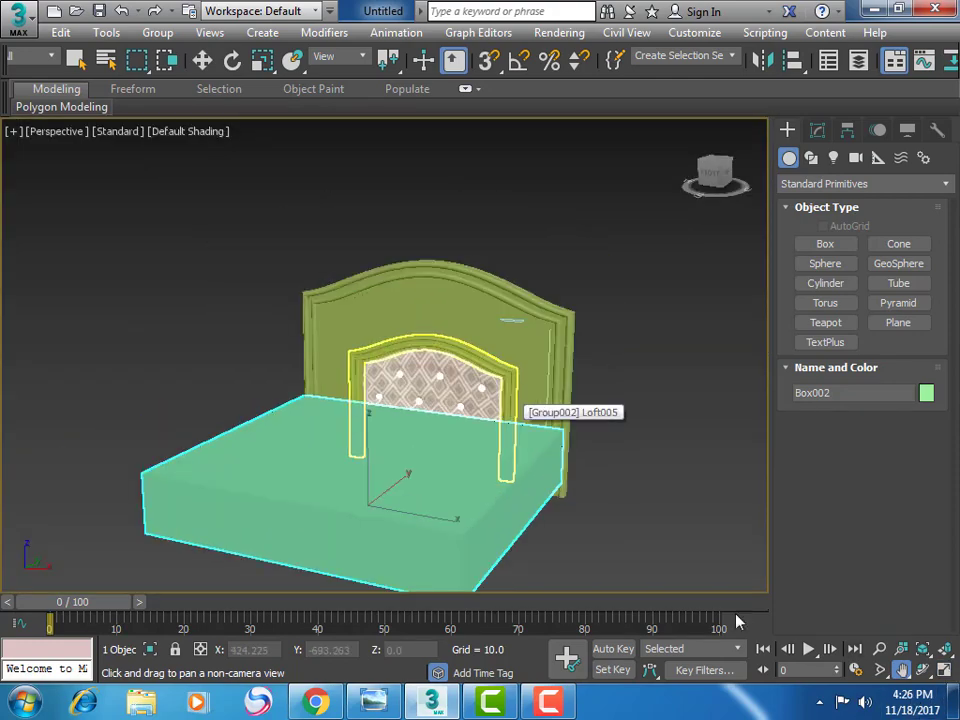
click(922, 670)
mouse_move(399, 452)
mouse_down()
mouse_move(279, 450)
mouse_move(328, 491)
mouse_move(339, 538)
mouse_move(482, 514)
mouse_move(461, 557)
mouse_move(450, 514)
mouse_up()
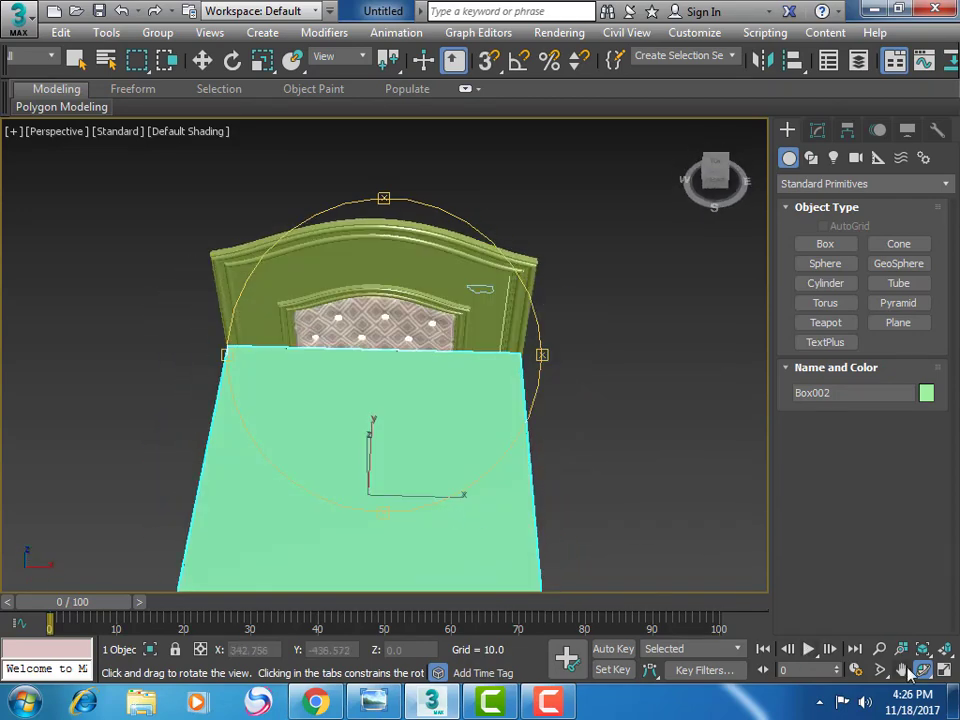
click(943, 670)
click(343, 292)
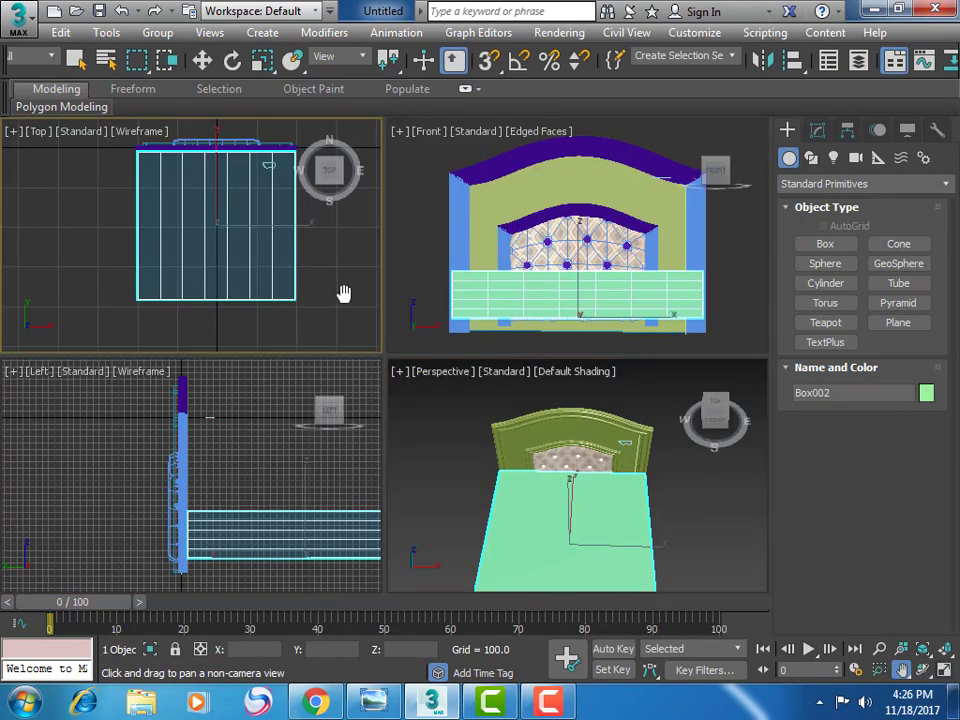
click(817, 131)
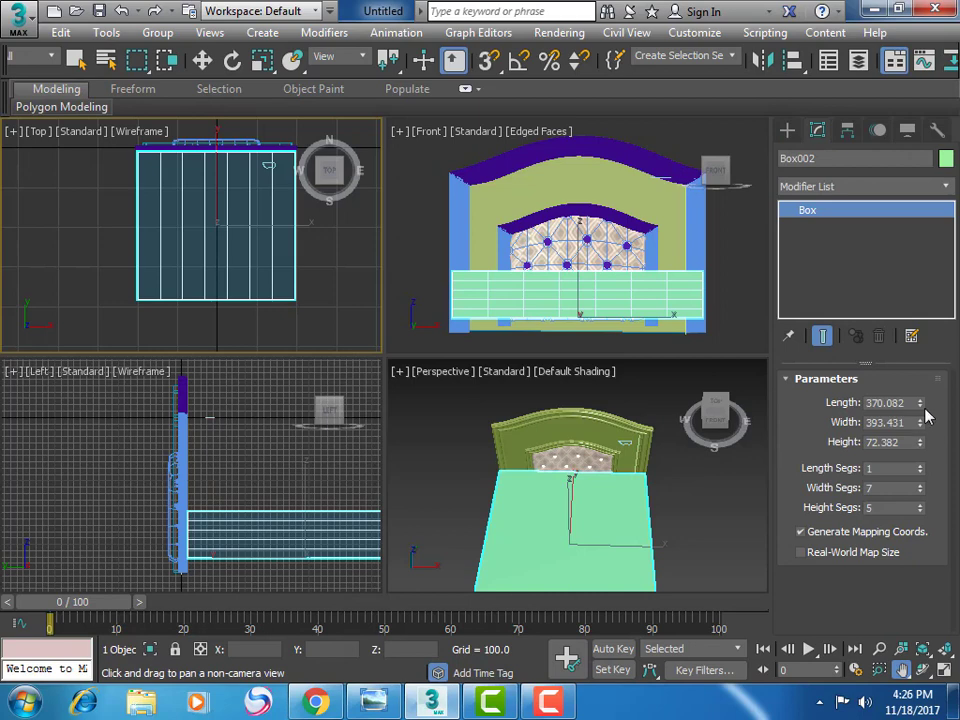
Lengthen Box002 to about 433 and slide it away from the headboard
drag(920, 403, 920, 380)
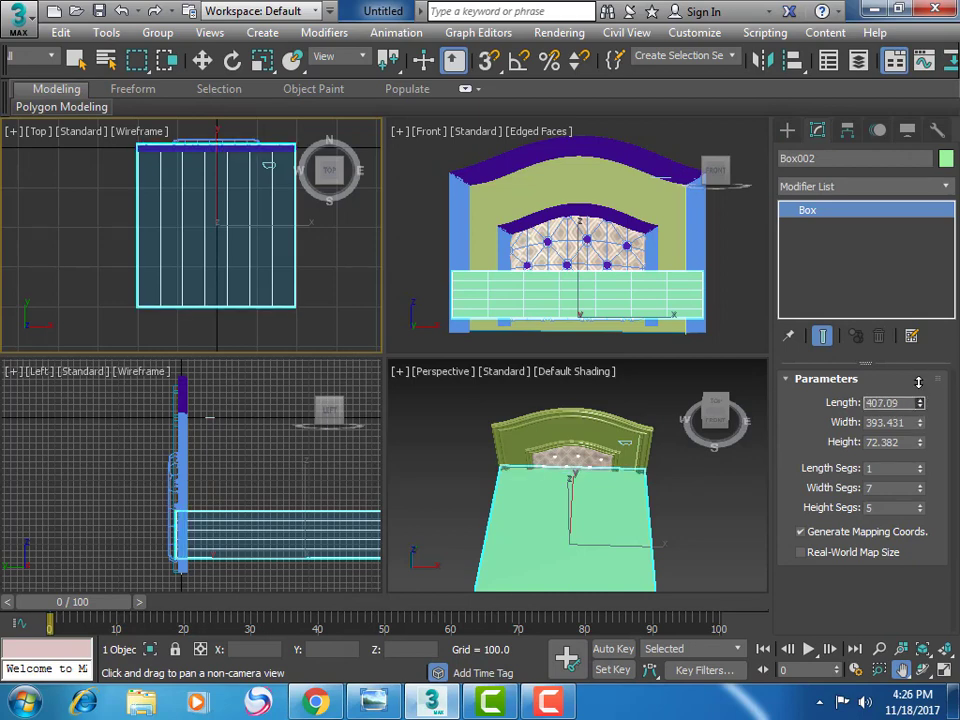
click(202, 60)
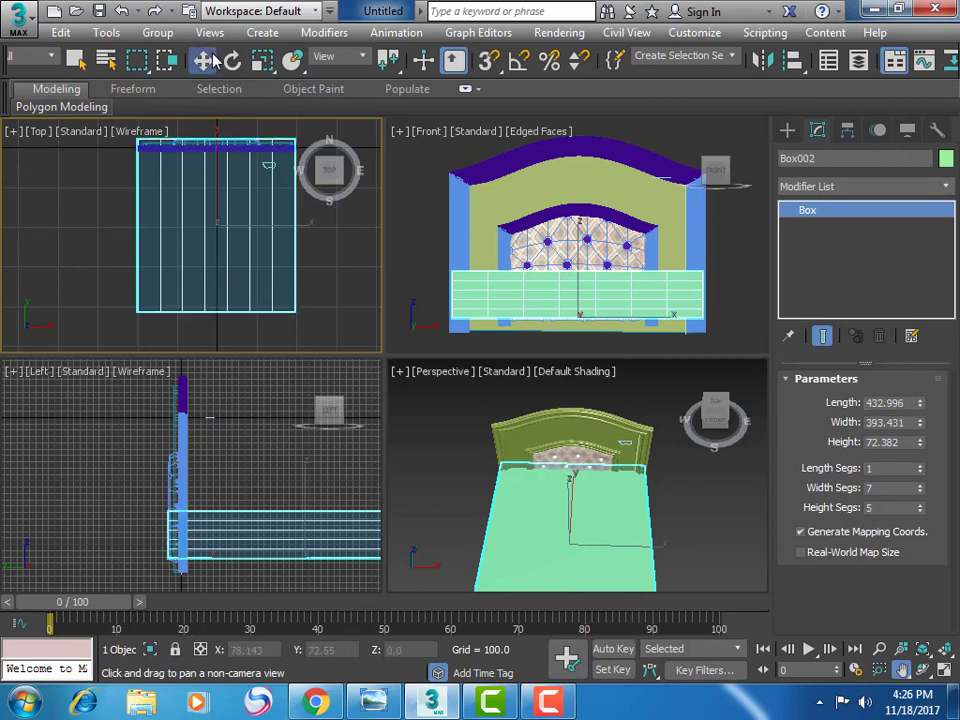
drag(214, 179, 210, 190)
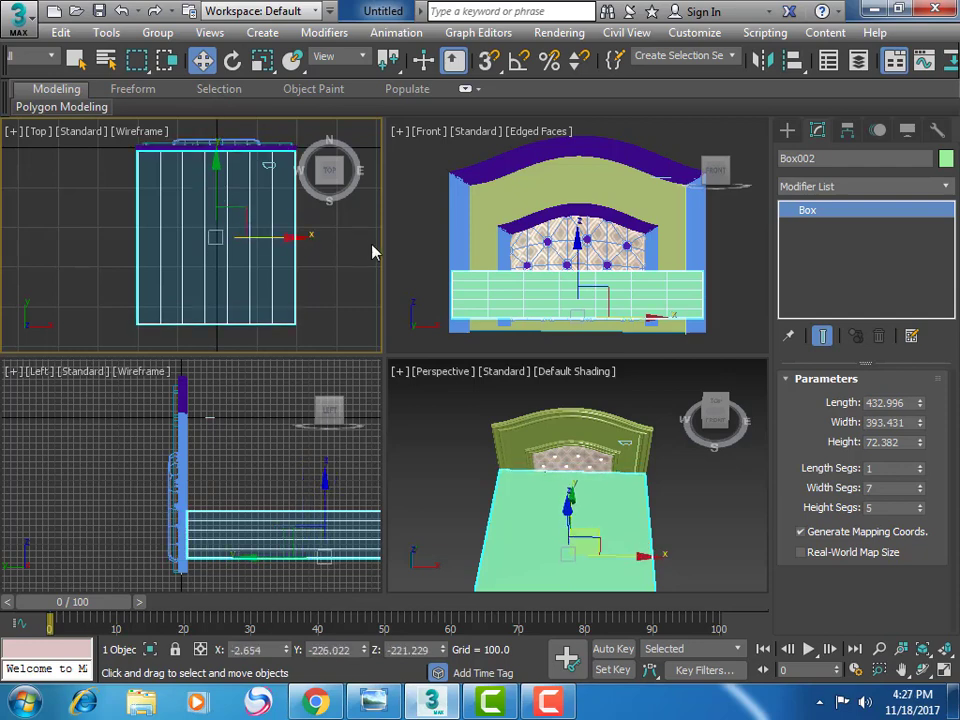
Hide the mattress base Box002 in the maximized Perspective view
click(757, 318)
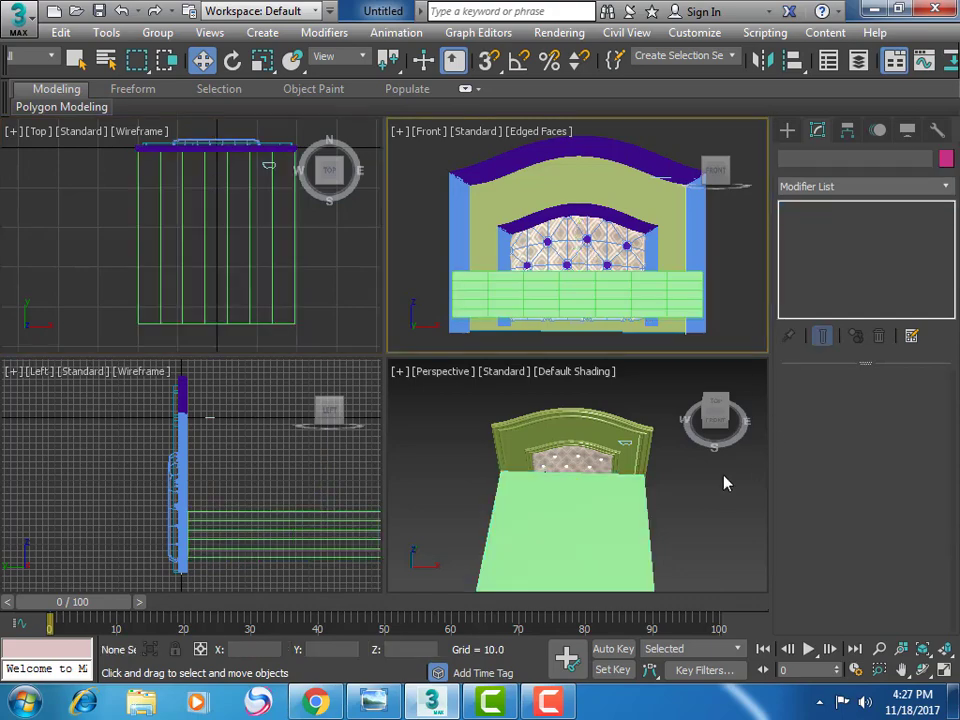
click(722, 495)
click(944, 672)
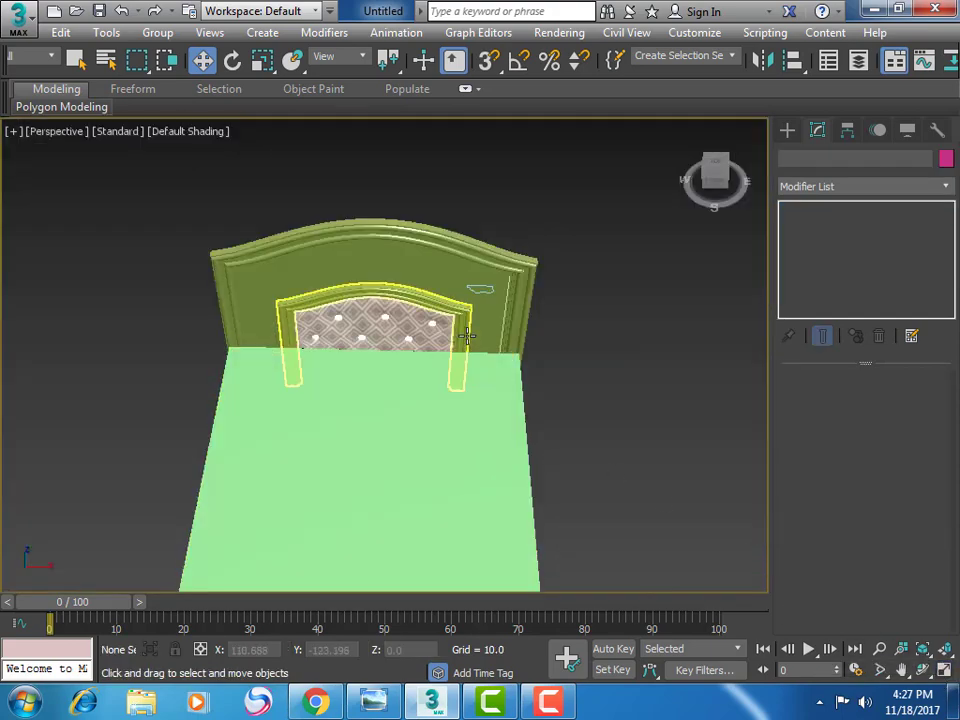
click(467, 456)
right_click(470, 460)
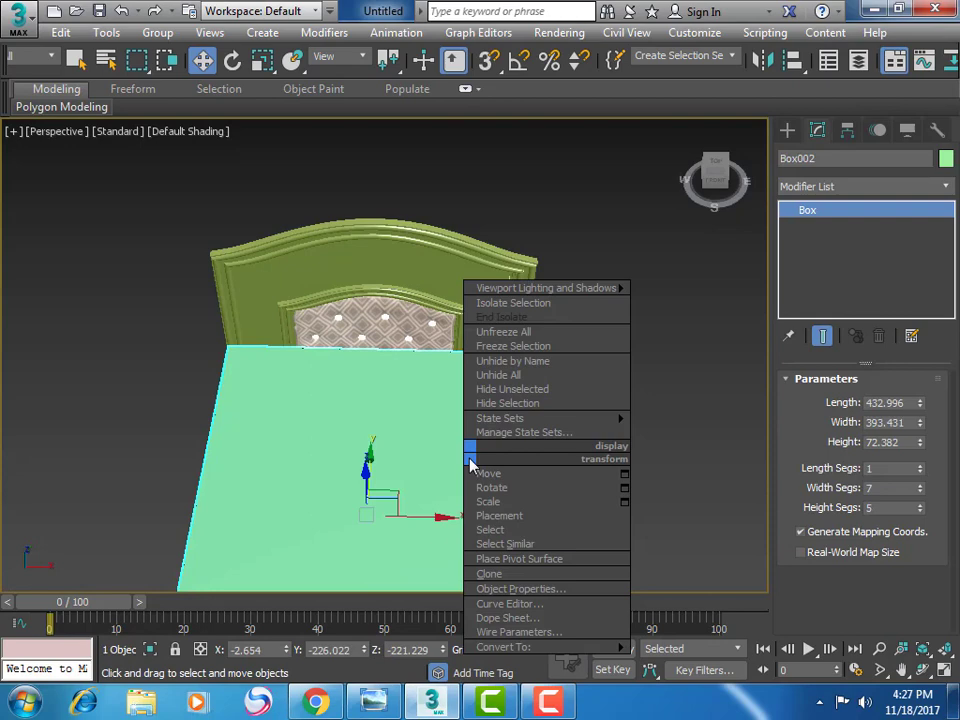
click(549, 411)
Region-select the headboard parts, group them as Group003, and unhide the mattress base
drag(161, 201, 608, 538)
click(157, 33)
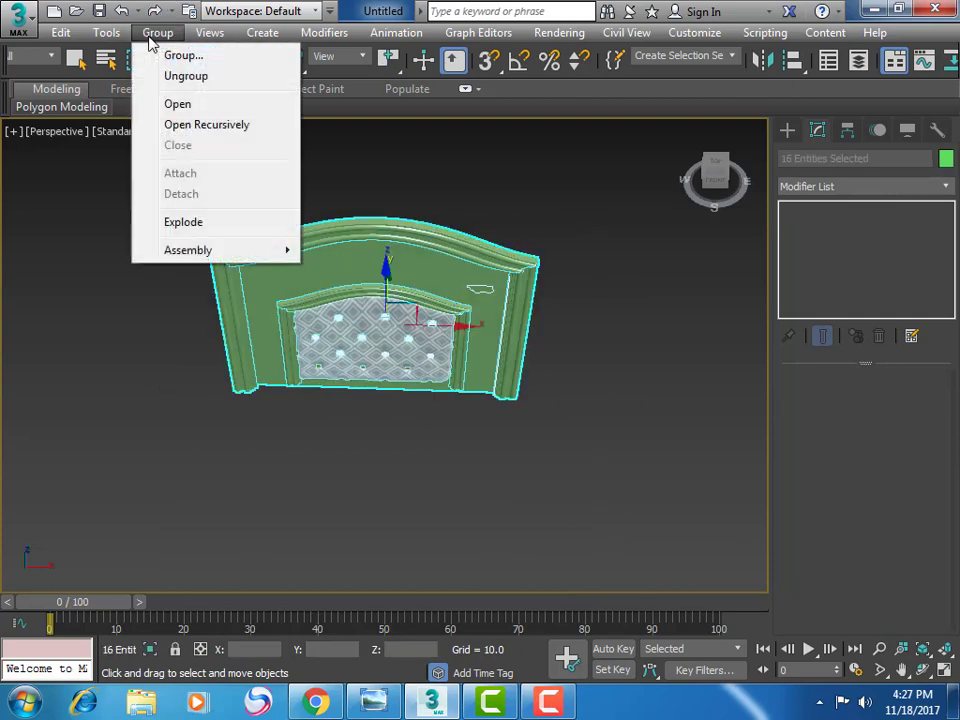
click(180, 57)
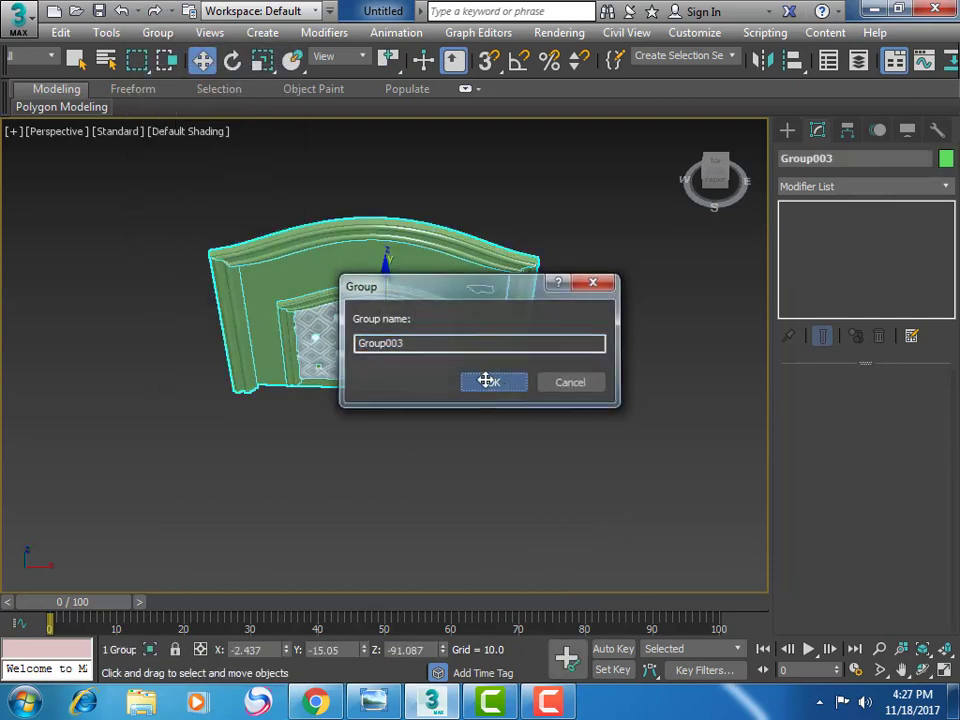
click(486, 381)
right_click(254, 215)
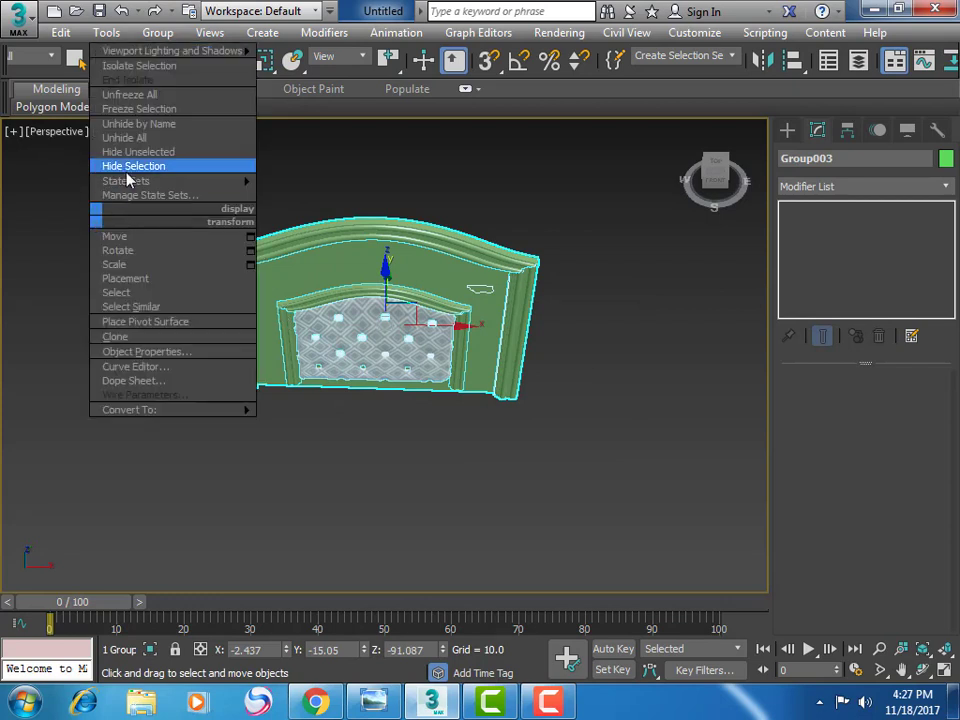
click(150, 138)
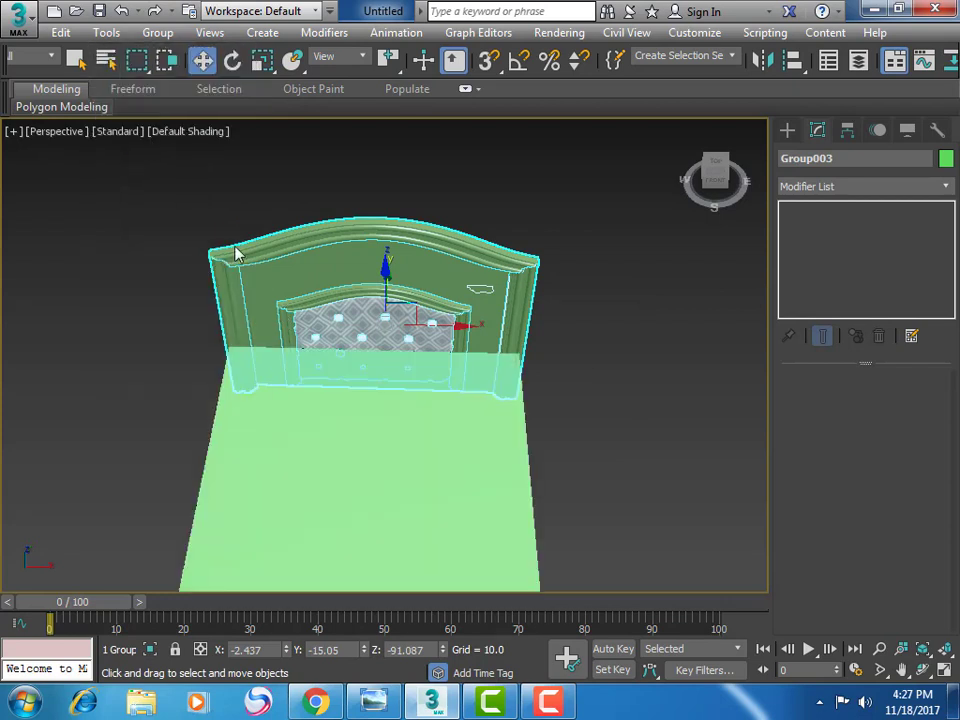
click(946, 672)
click(332, 293)
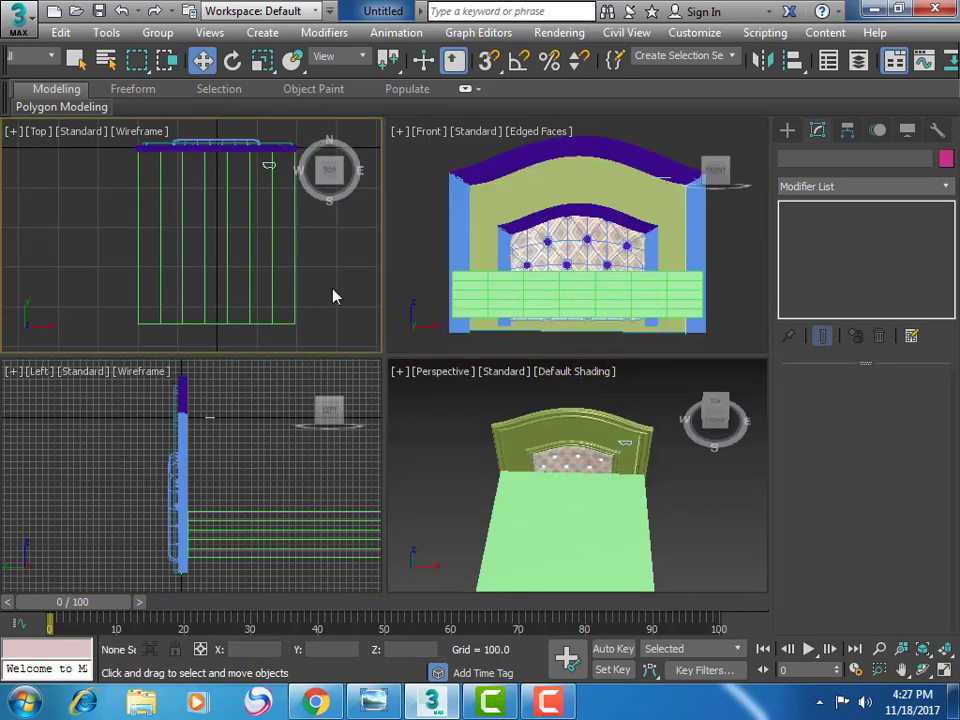
Maximize the Perspective viewport and pan and orbit to view the bed from the side
click(208, 503)
click(660, 570)
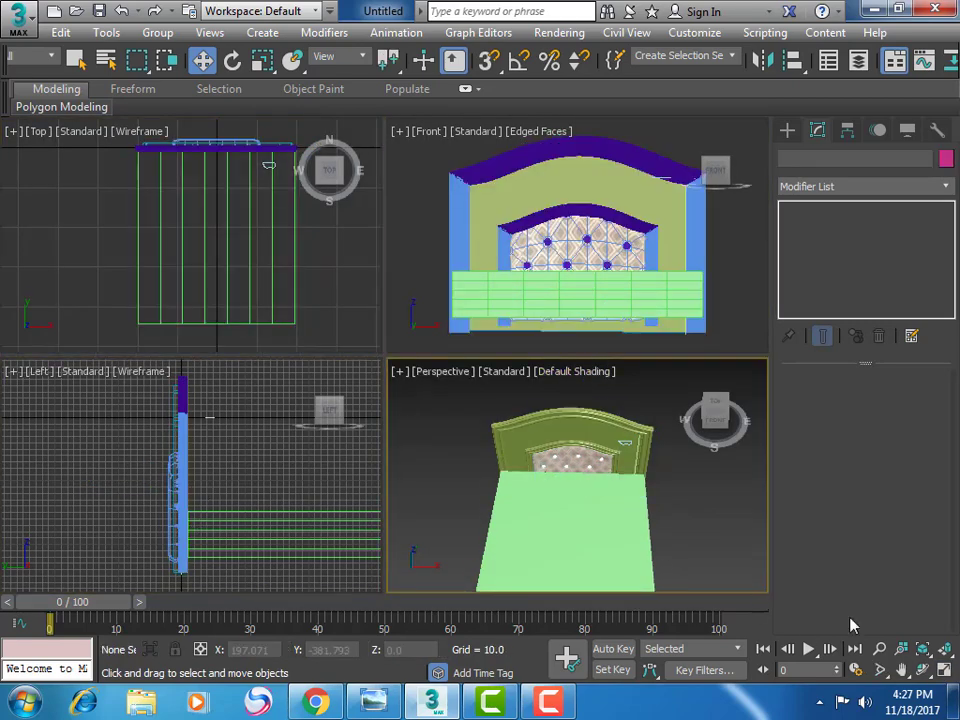
click(944, 671)
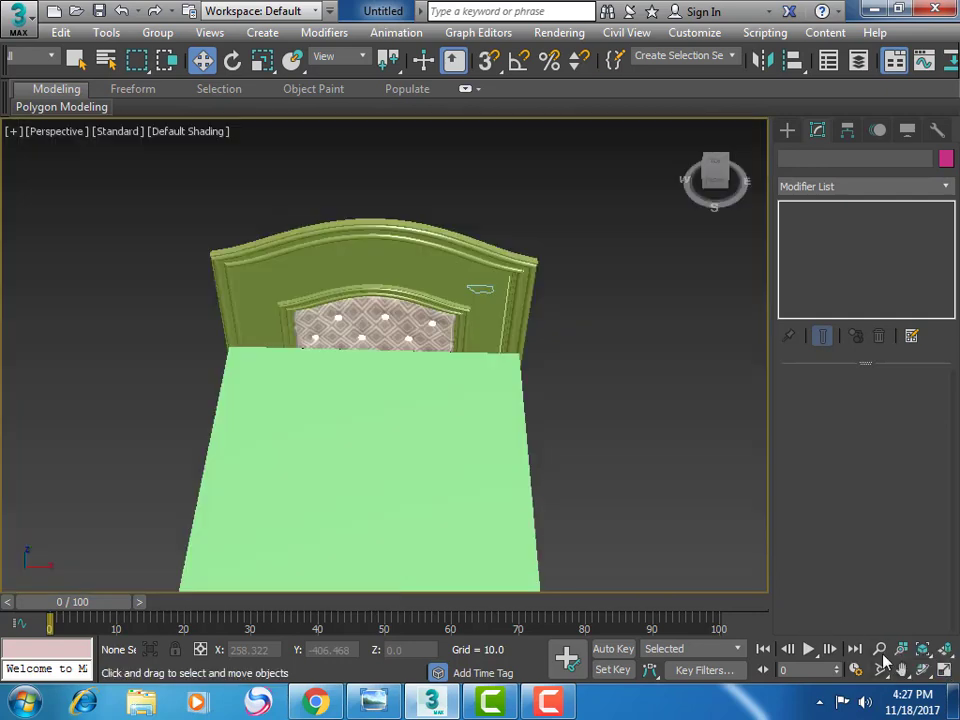
click(900, 671)
drag(651, 519, 711, 569)
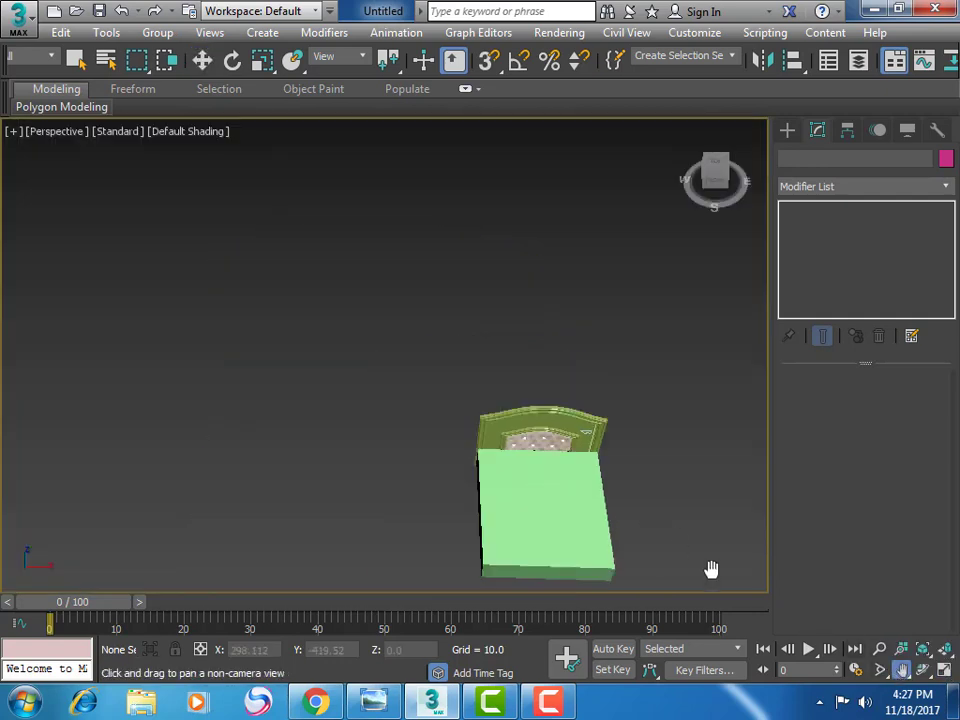
click(922, 670)
mouse_move(420, 424)
mouse_down()
mouse_move(347, 384)
mouse_move(332, 347)
mouse_up()
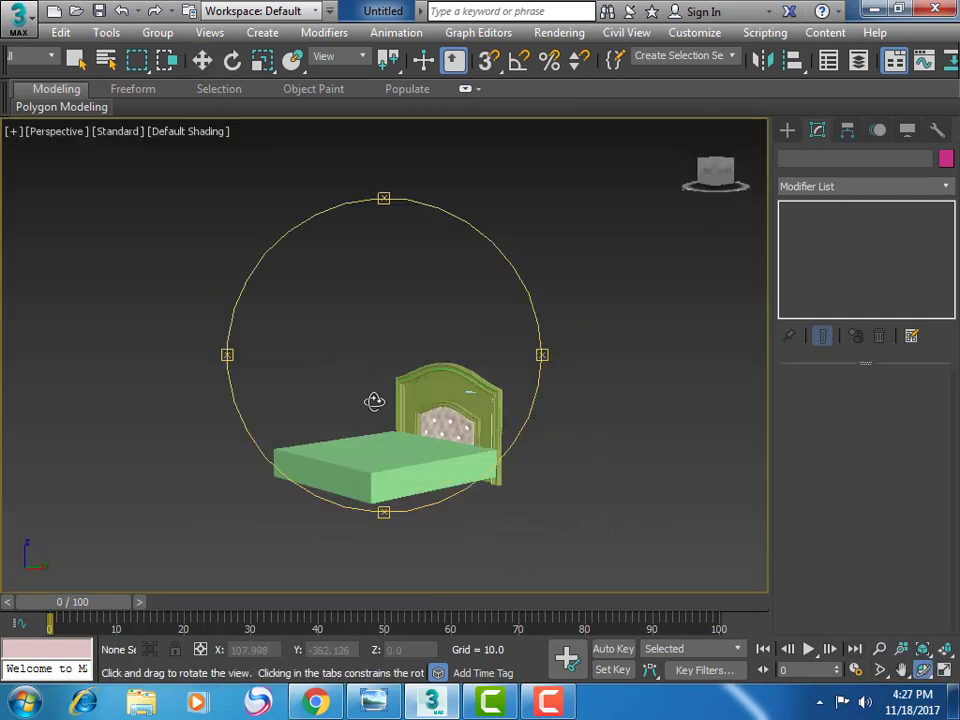
scroll(374, 401, up, 3)
click(900, 671)
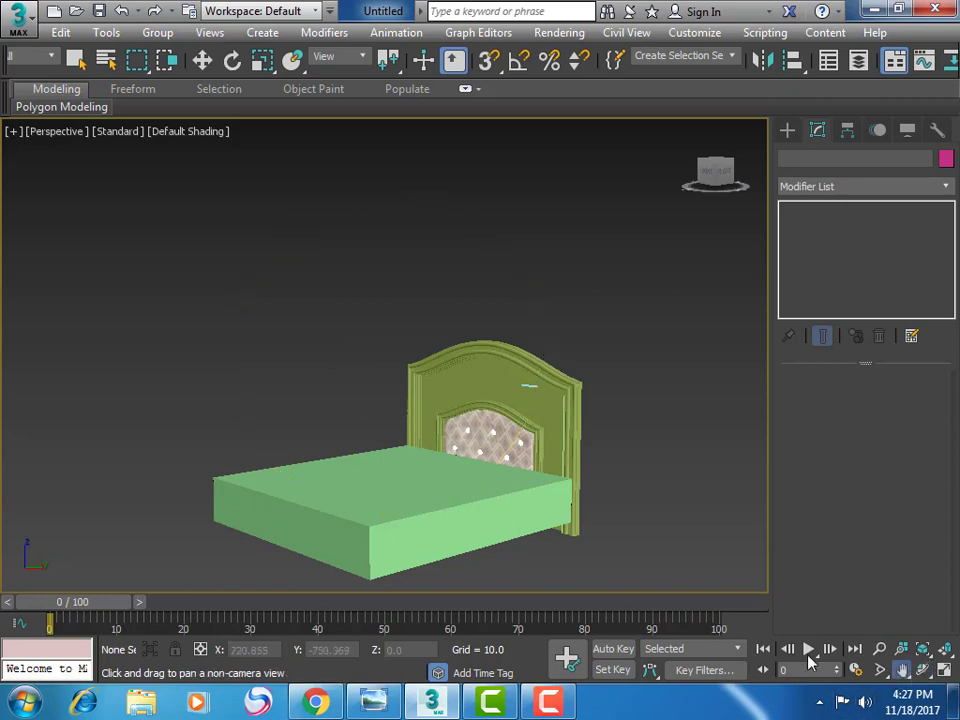
drag(581, 538, 589, 434)
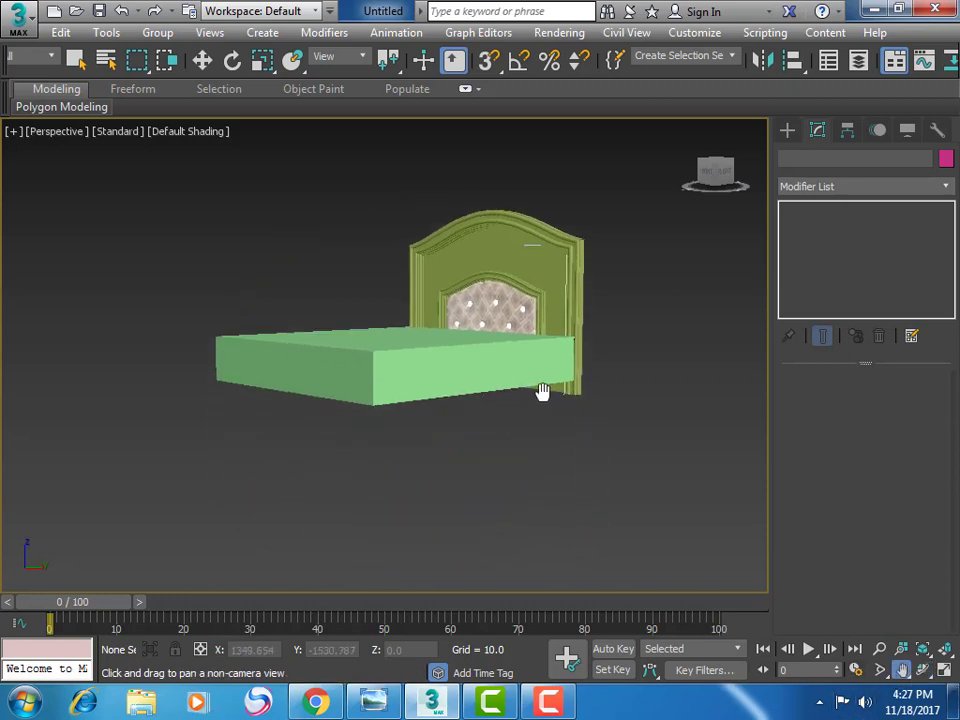
Select the Group003 headboard group with Select and Move
click(203, 62)
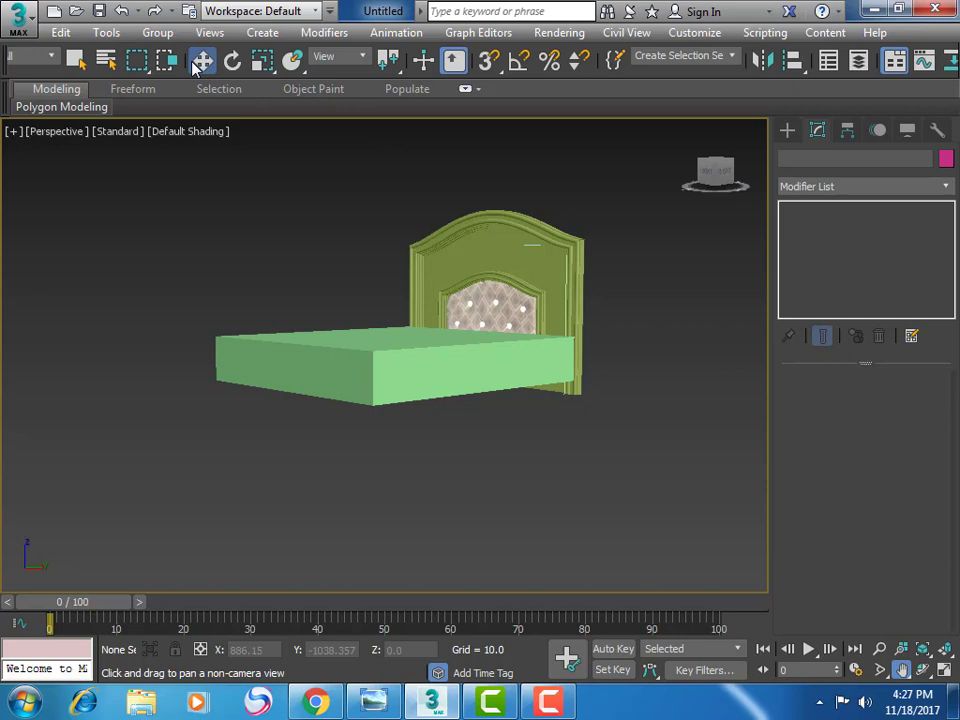
click(375, 354)
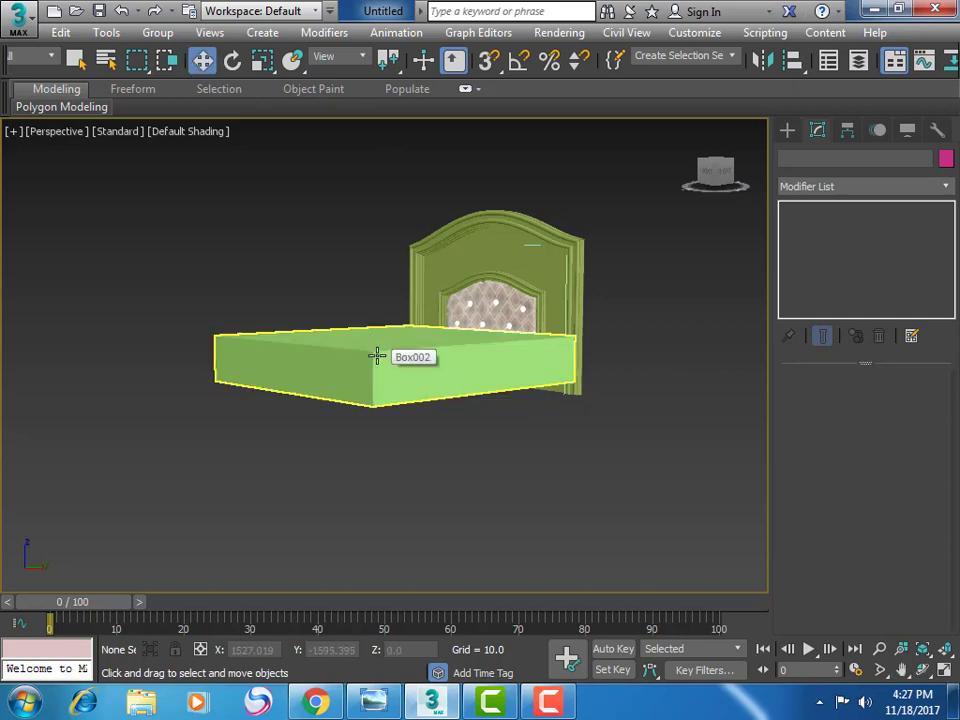
click(377, 357)
click(539, 303)
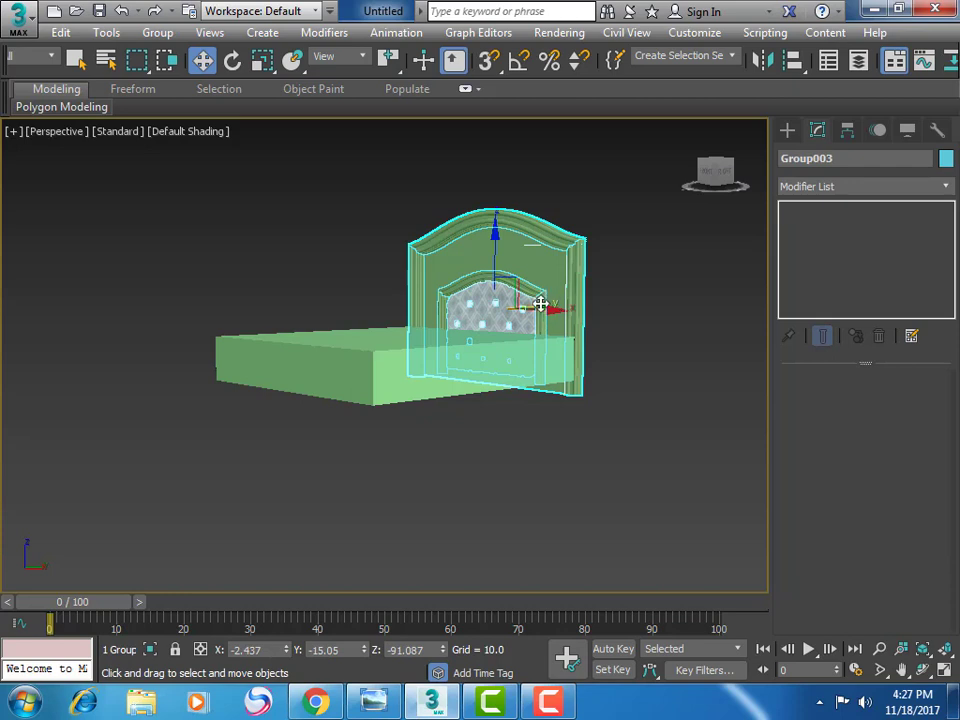
Shift-drag the headboard group to the bed's foot, creating the copy Group006
drag(539, 303, 447, 327)
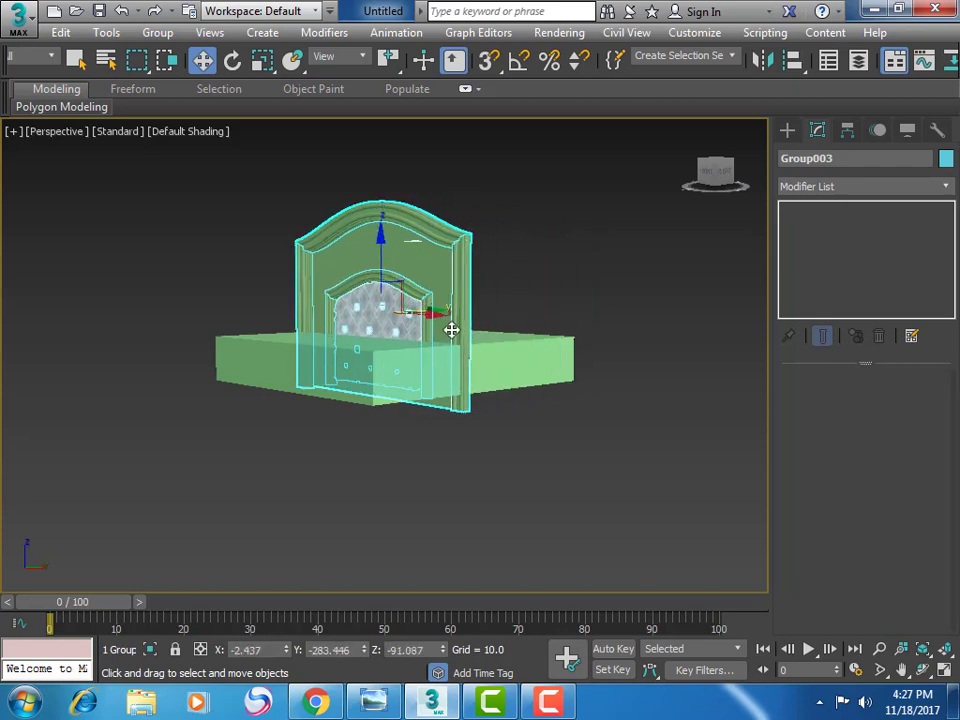
key(ctrl+z)
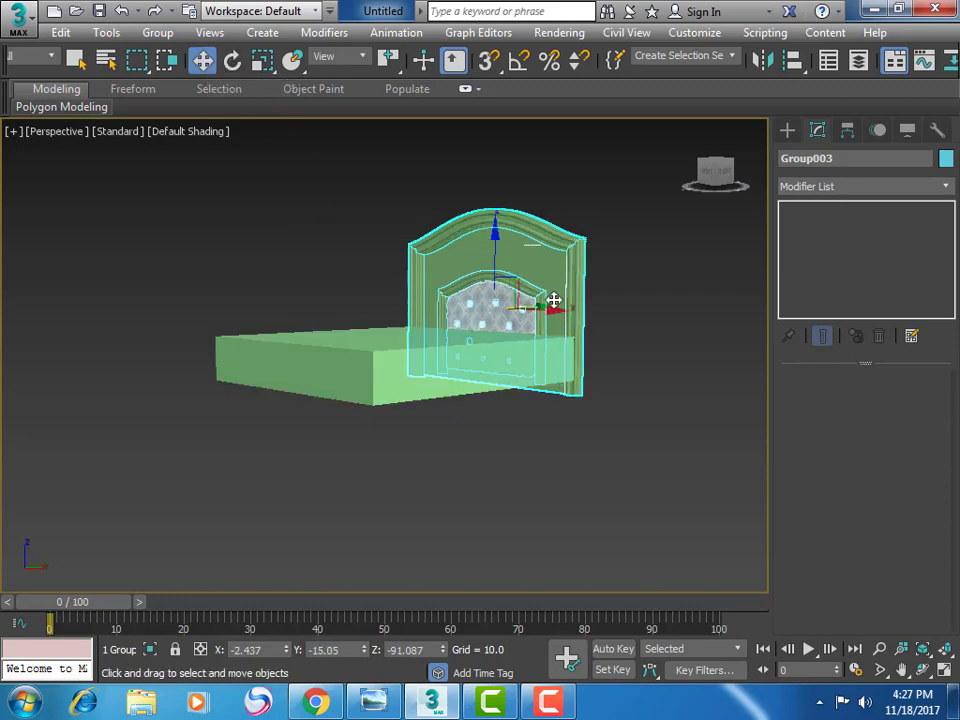
shift+drag(533, 303, 321, 329)
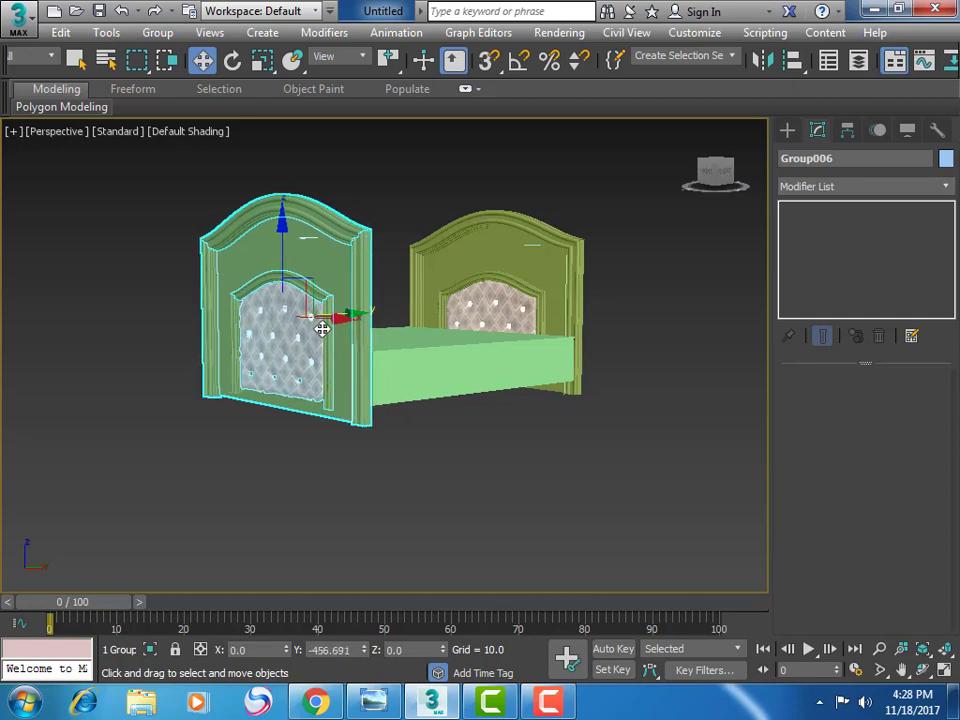
shift+drag(321, 329, 330, 318)
click(479, 428)
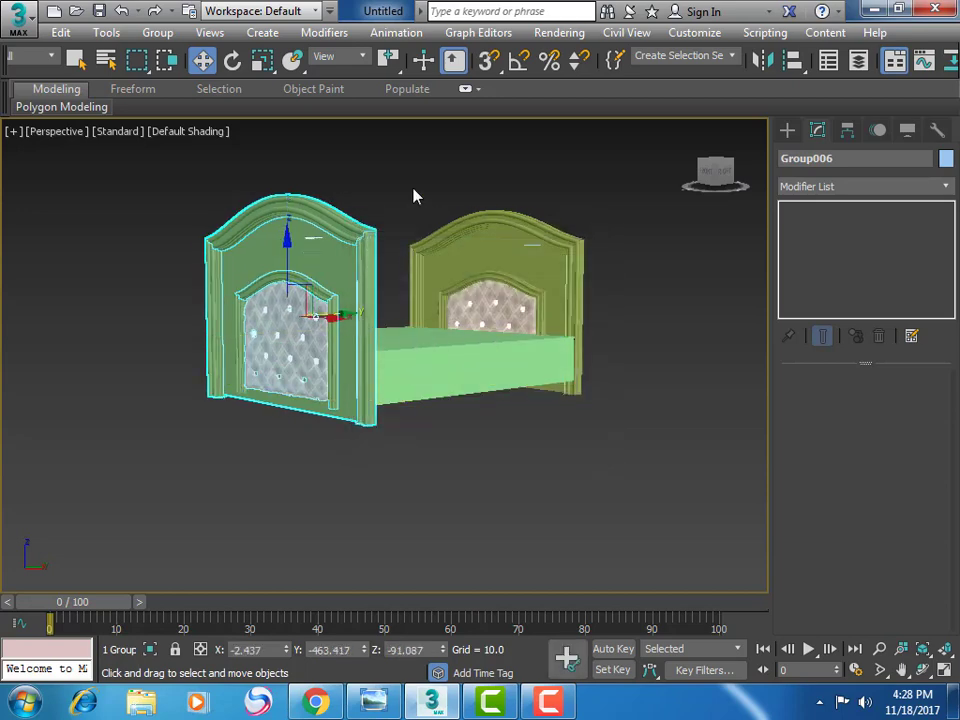
Scale Group006 to about 41% height on Z and lower it onto the bed as a footboard
click(261, 60)
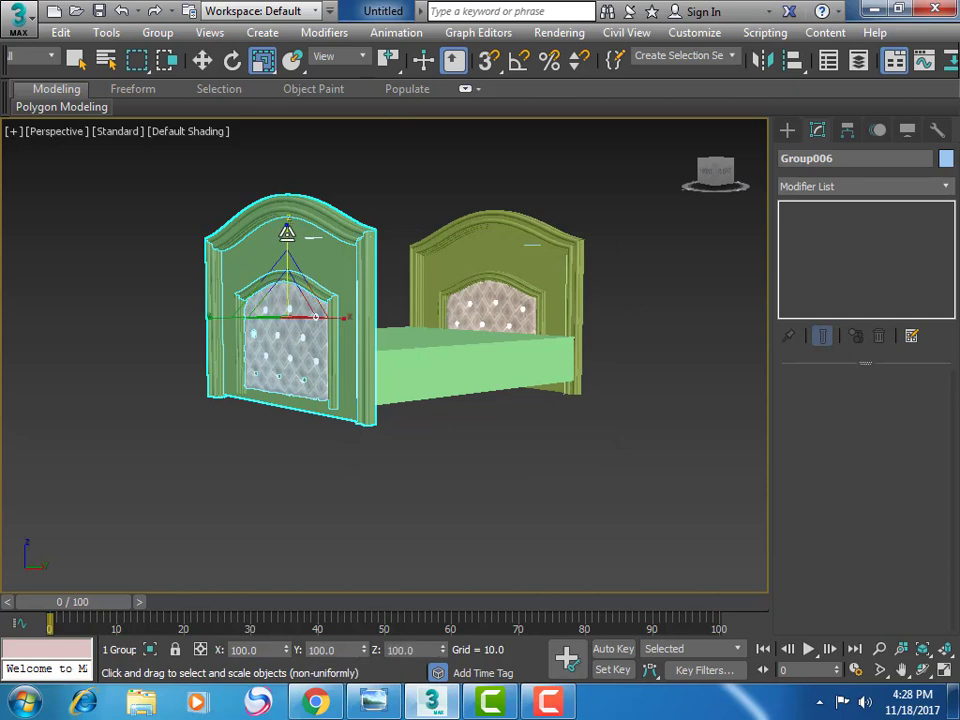
mouse_move(287, 233)
mouse_down()
mouse_move(285, 330)
mouse_move(289, 316)
mouse_up()
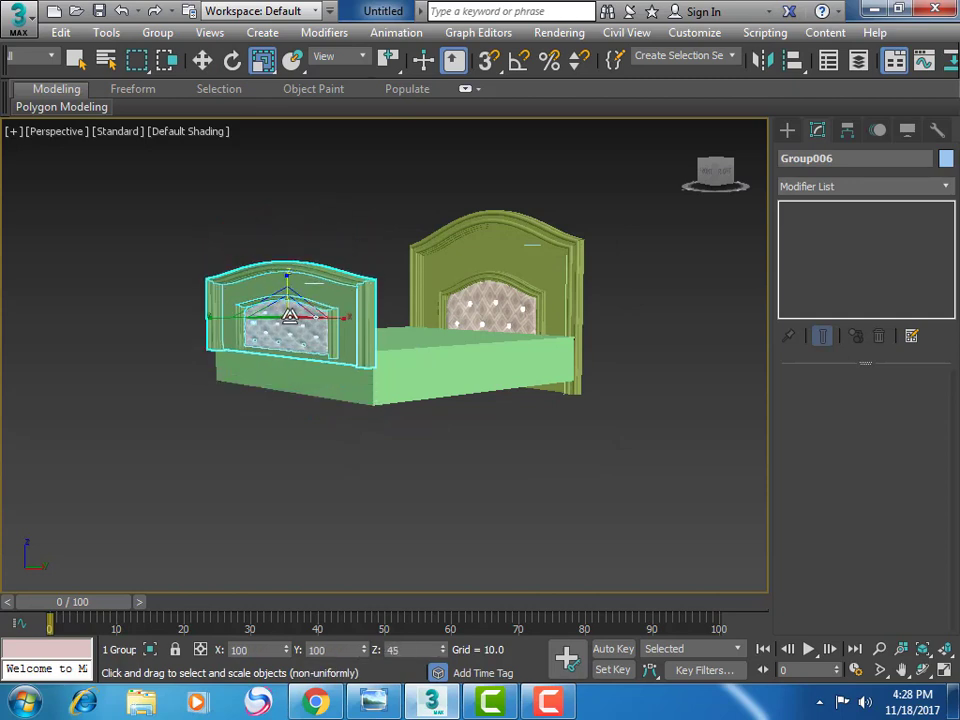
click(202, 60)
drag(288, 248, 292, 286)
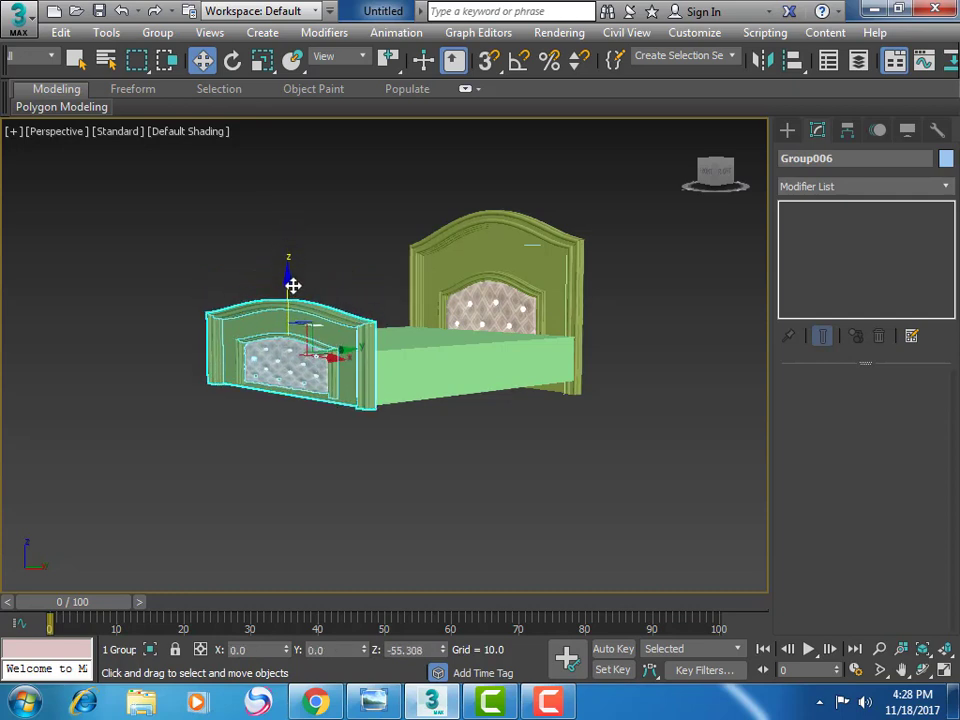
click(922, 670)
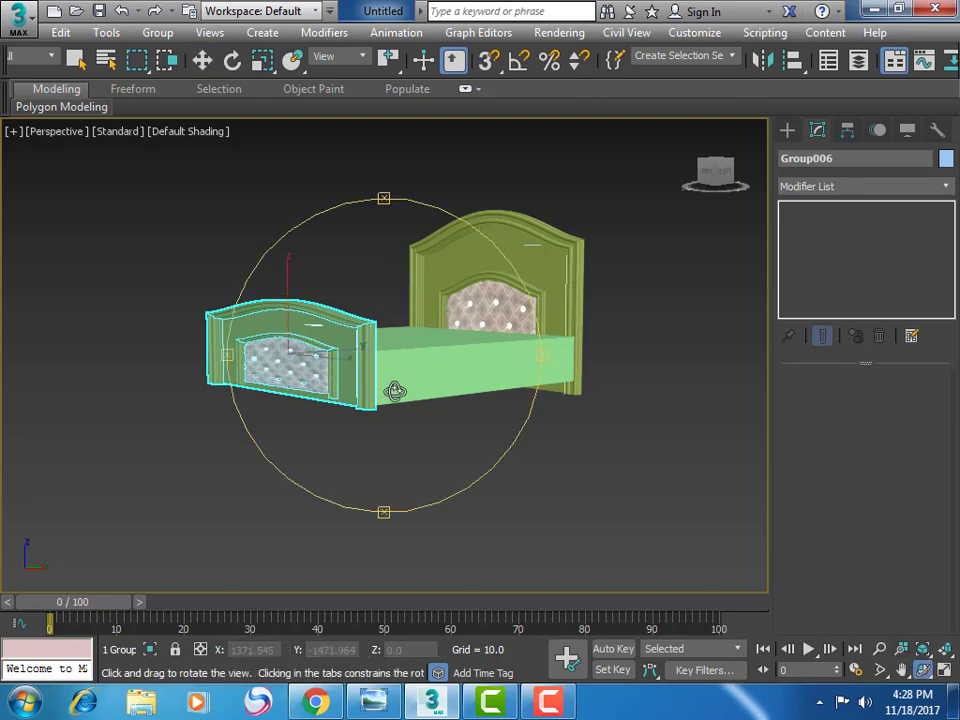
mouse_move(396, 392)
mouse_down()
mouse_move(476, 396)
mouse_move(649, 377)
mouse_move(568, 390)
mouse_move(373, 388)
mouse_move(339, 369)
mouse_move(435, 392)
mouse_up()
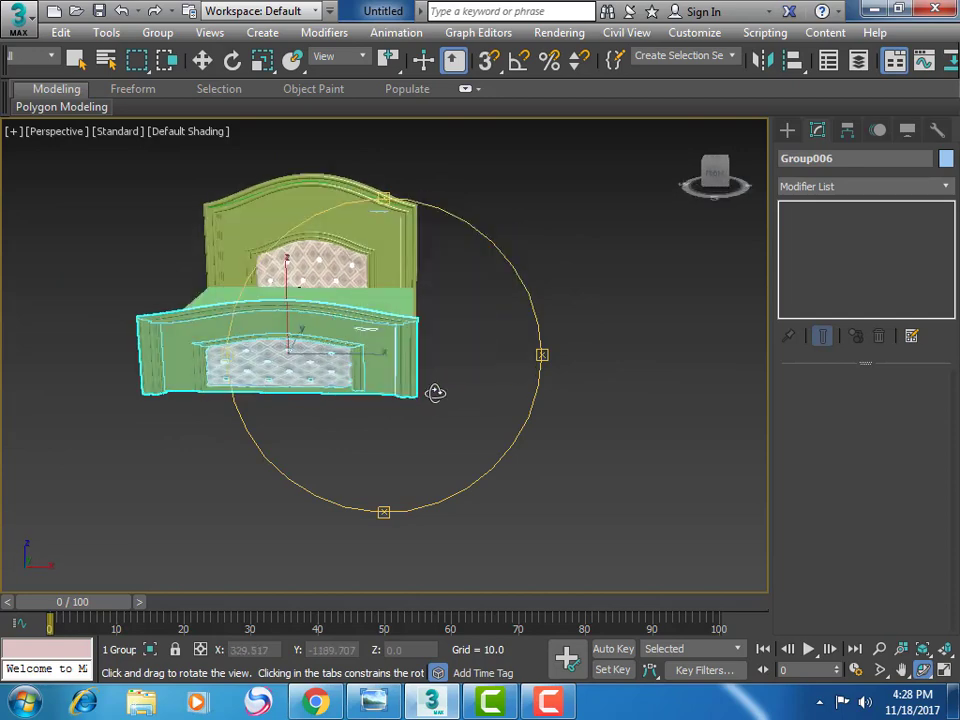
scroll(403, 388, up, 5)
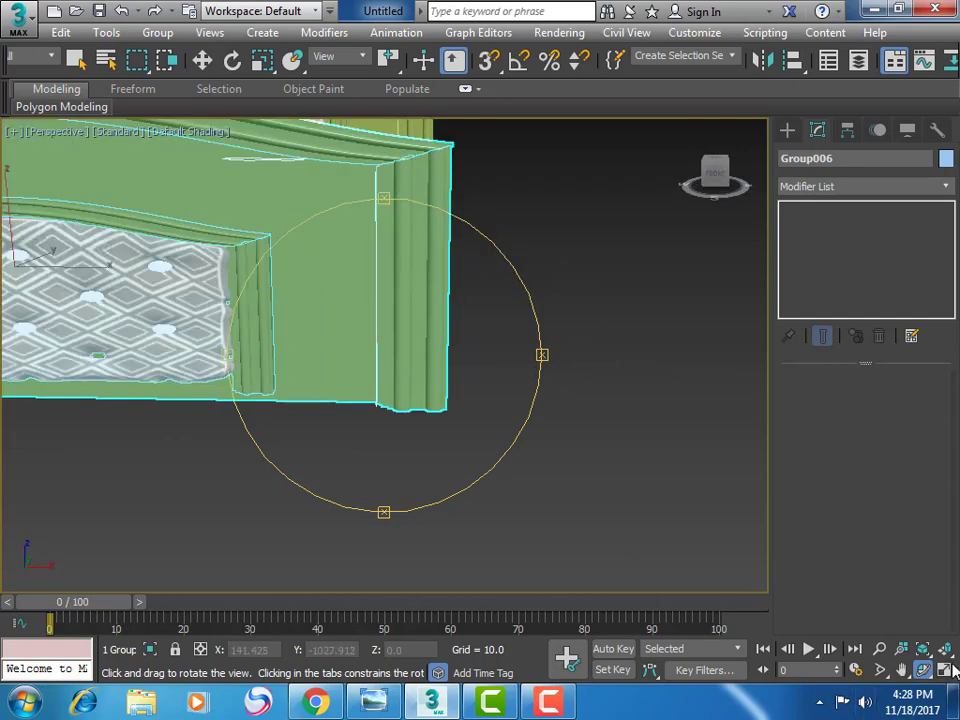
Maximize the Front viewport on the tufted headboard and turn off Edged Faces
key(alt+w)
click(901, 669)
click(660, 343)
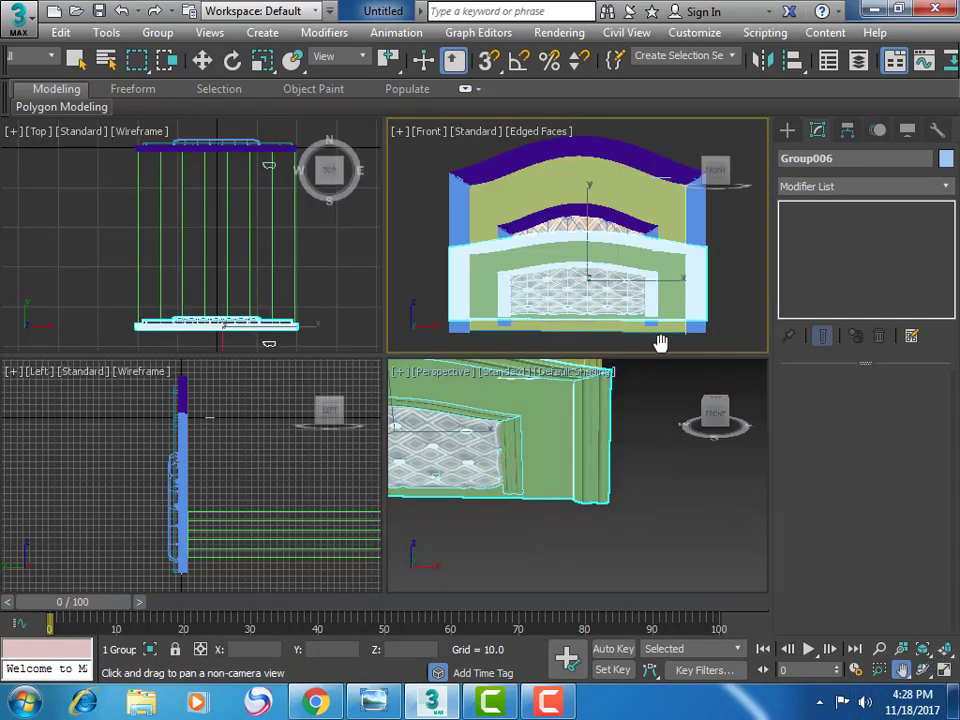
click(946, 670)
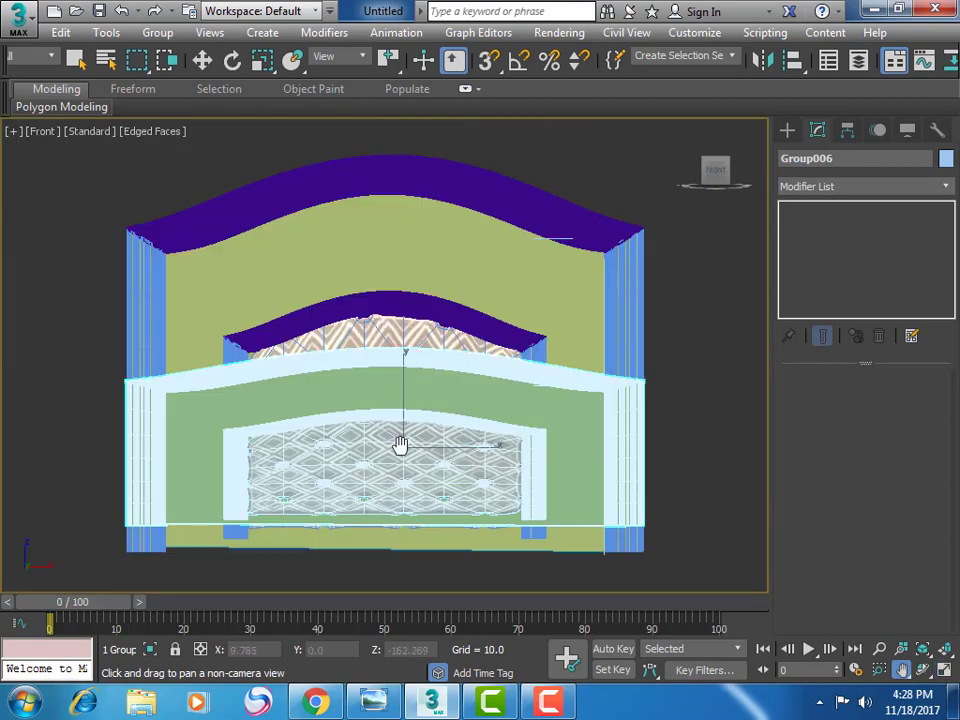
scroll(400, 445, up, 4)
drag(399, 495, 443, 384)
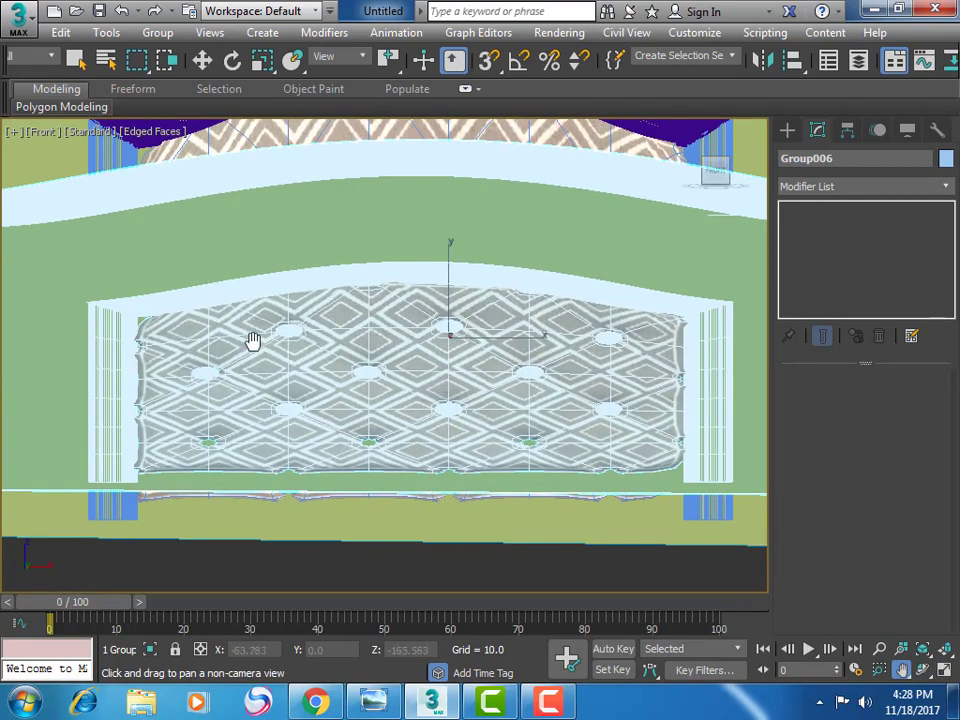
click(40, 106)
click(148, 134)
click(212, 322)
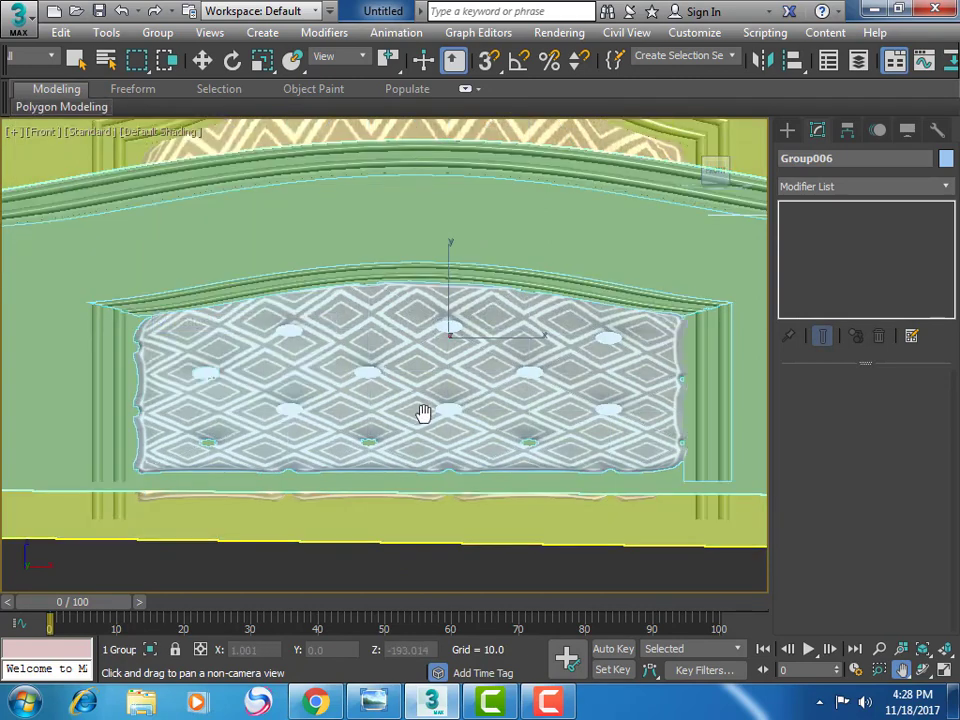
Ungroup the tufted headboard group
key(w)
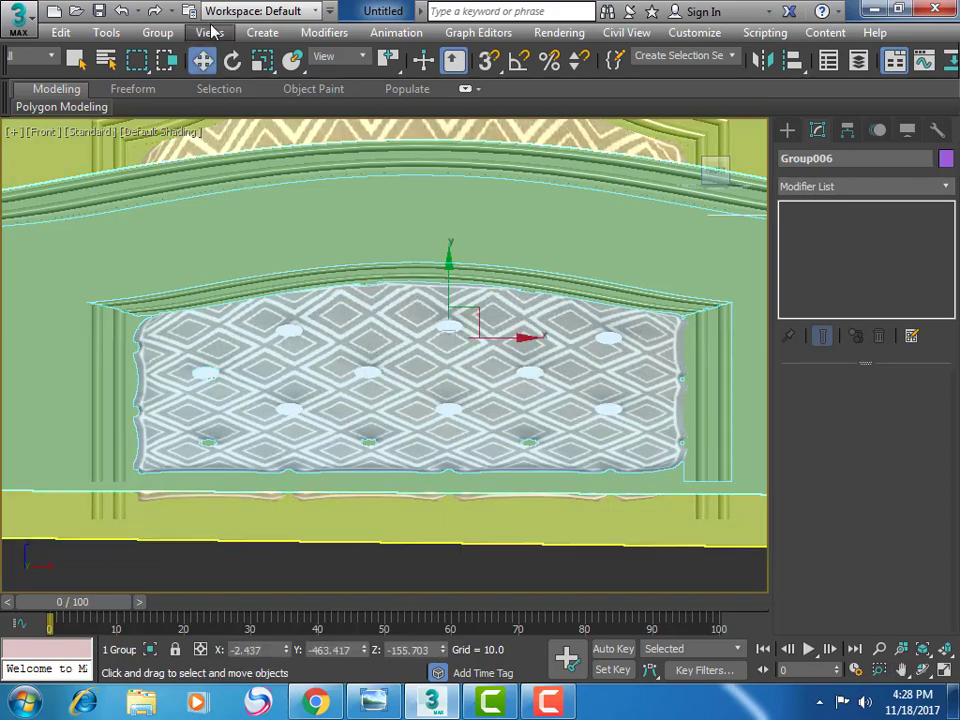
click(163, 33)
click(197, 77)
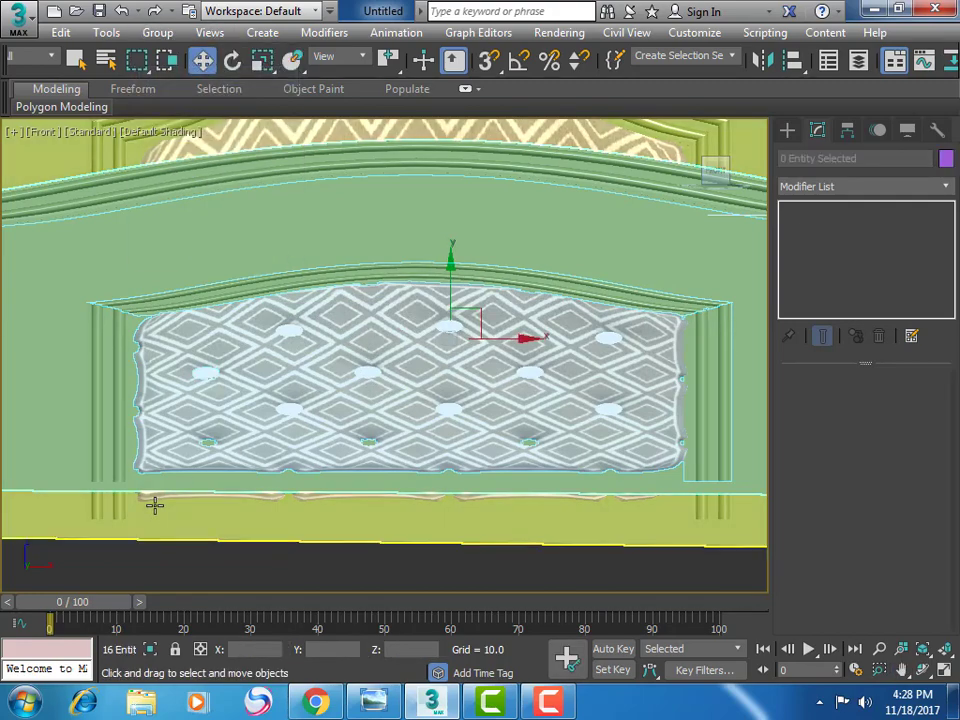
click(150, 574)
Clone a tuft button sphere down and along the lower tuft row, up to Sphere021
click(372, 372)
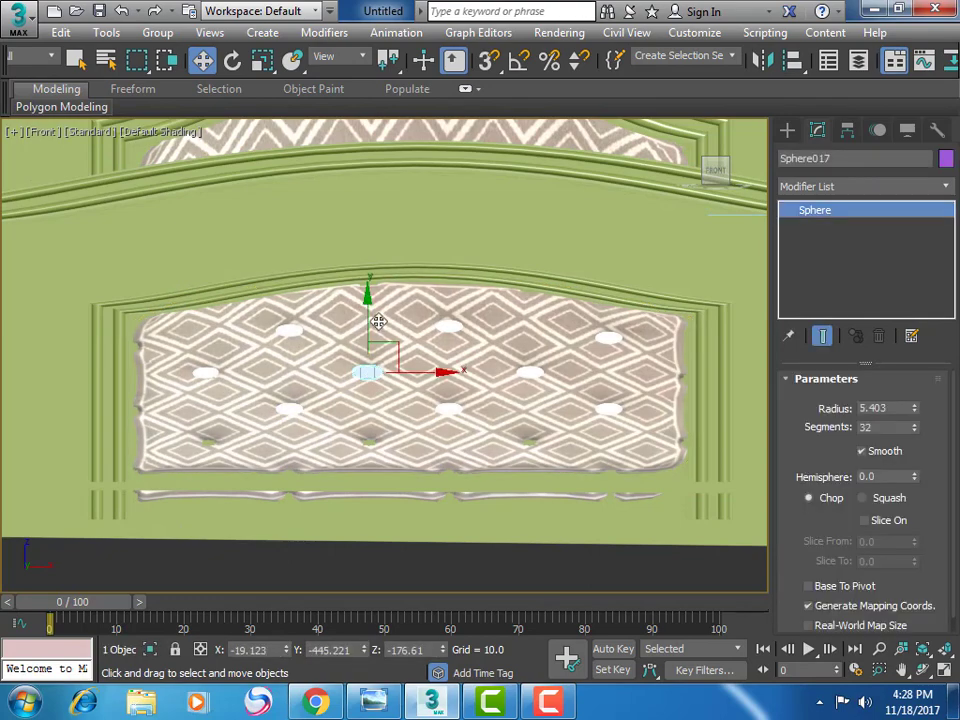
shift+drag(369, 297, 376, 368)
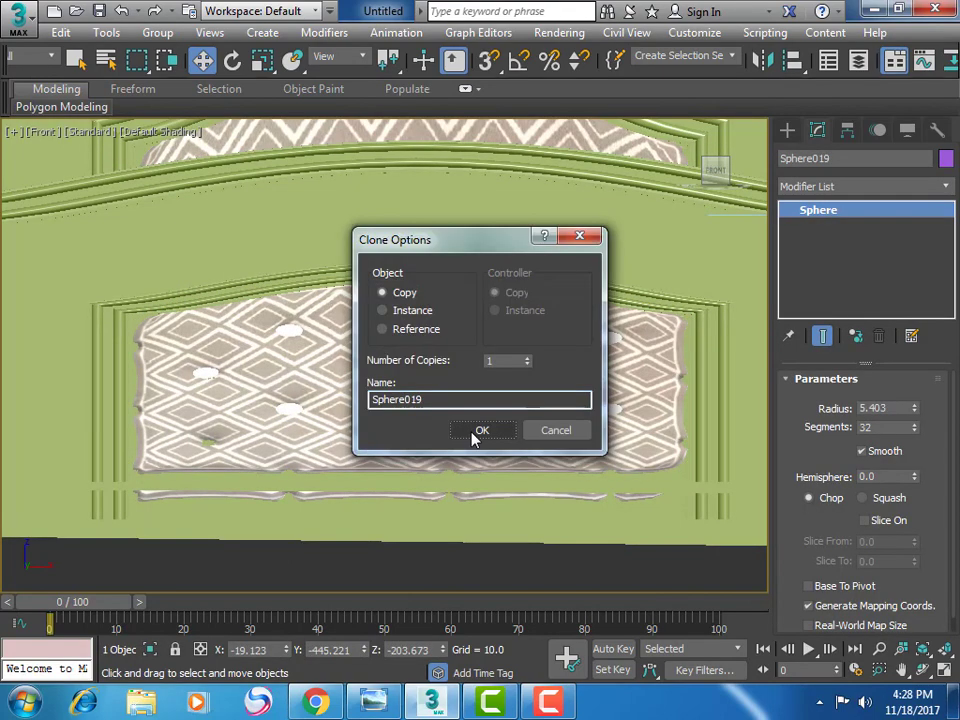
click(475, 431)
shift+drag(441, 440, 284, 440)
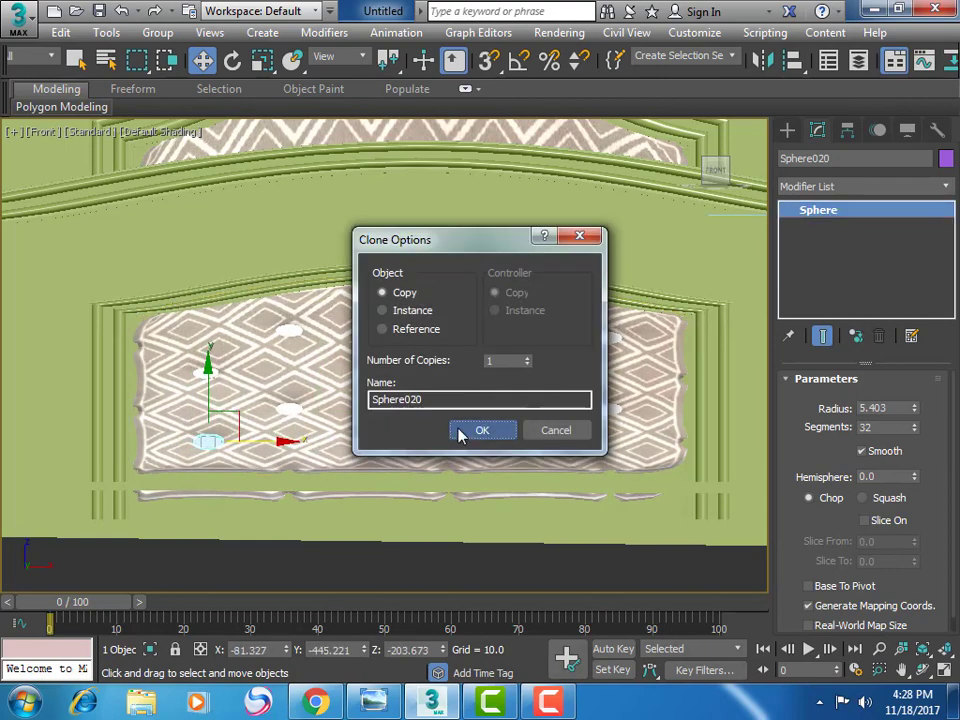
click(480, 430)
shift+drag(283, 440, 602, 467)
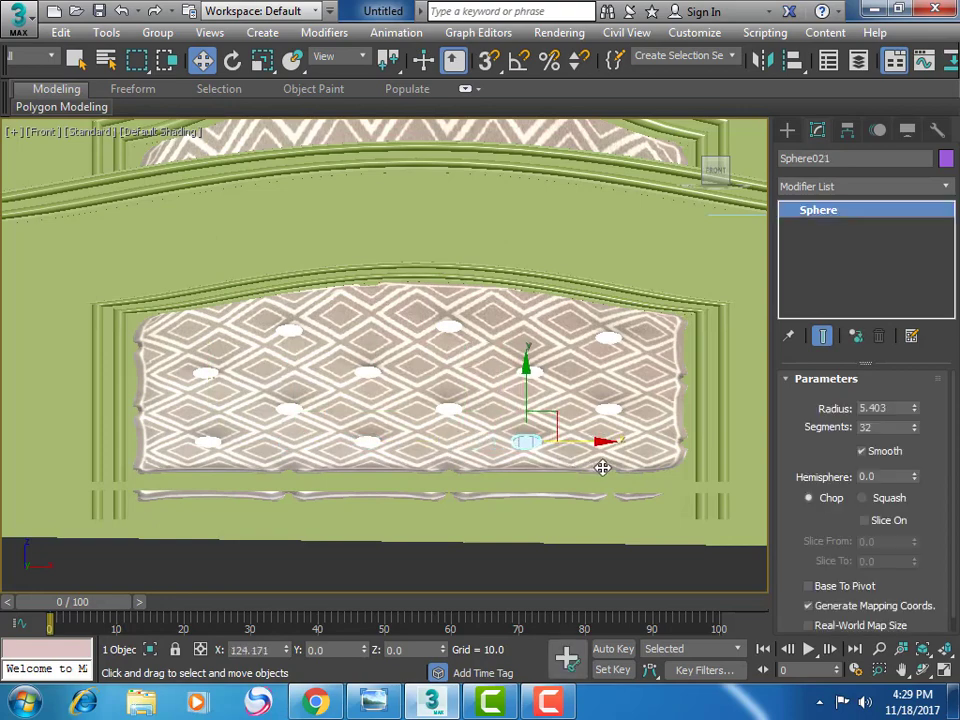
Confirm the last button copy, orbit the maximized Perspective view, and compare with the reference render
click(487, 433)
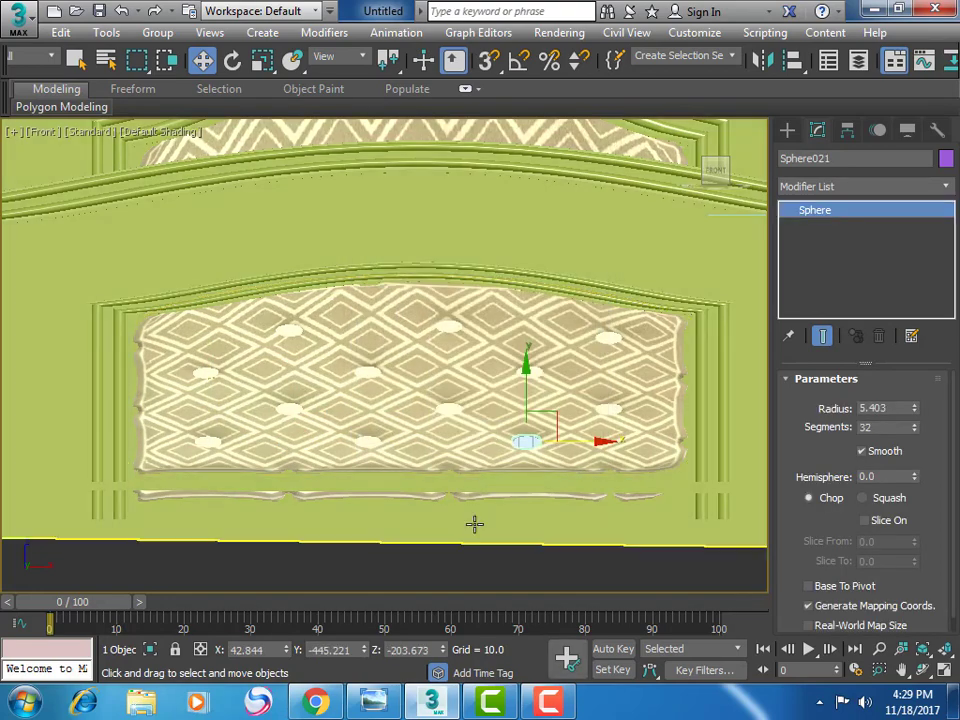
key(ctrl+r)
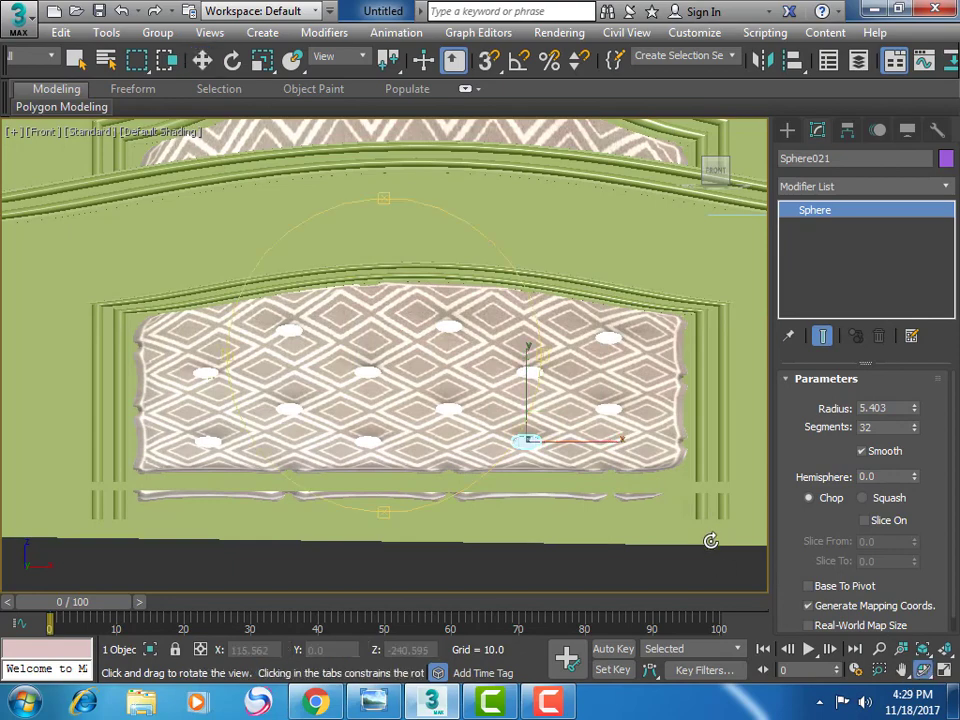
click(944, 671)
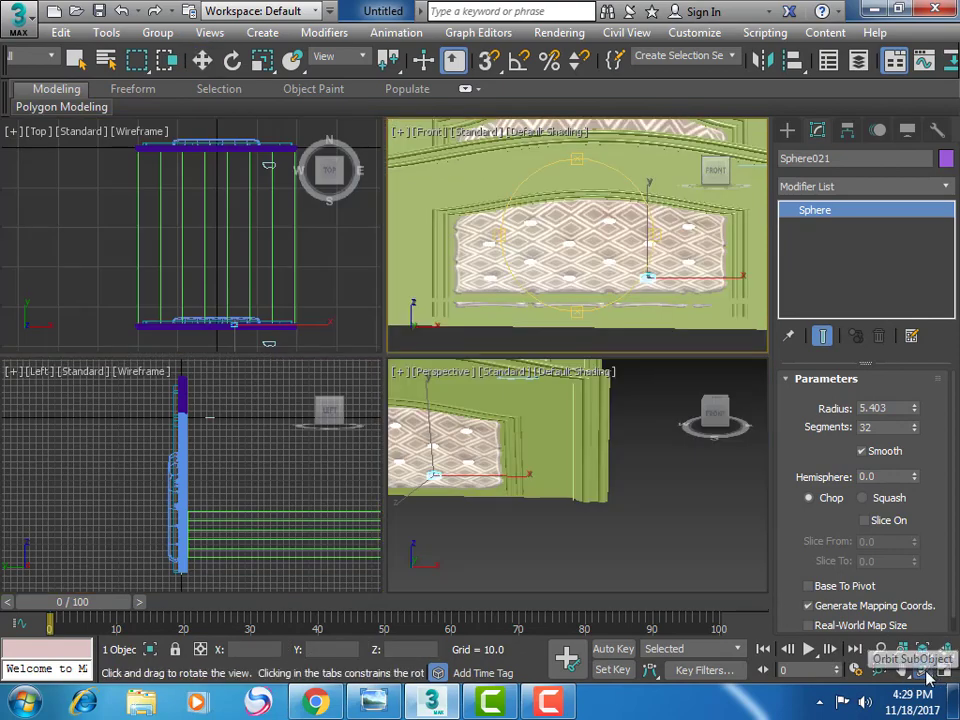
click(536, 432)
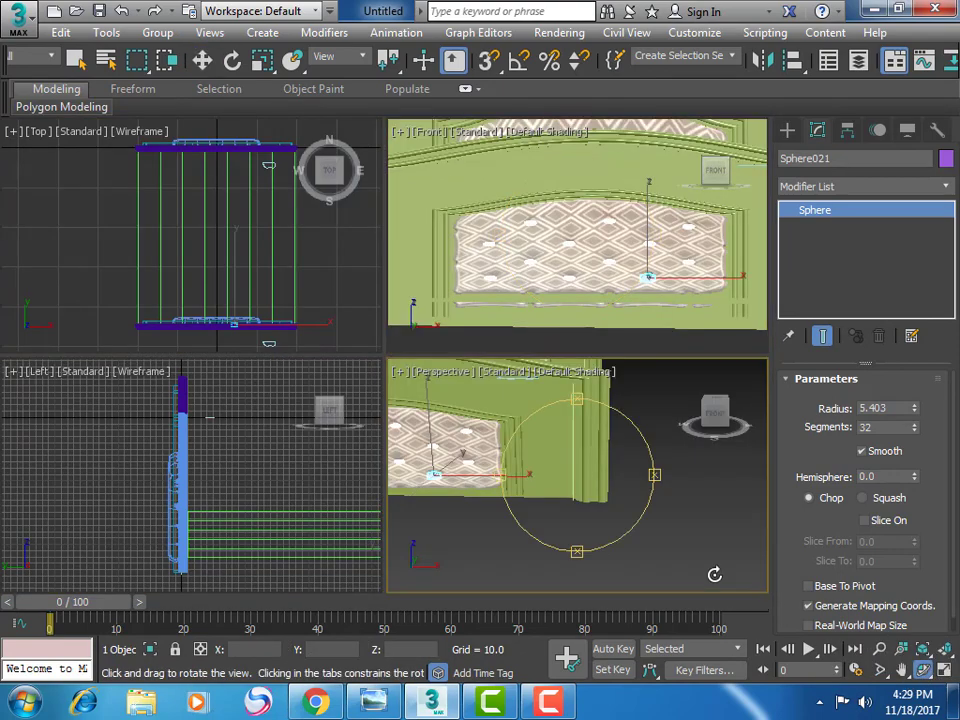
click(938, 676)
mouse_move(356, 328)
mouse_down()
mouse_move(294, 328)
mouse_move(407, 262)
mouse_move(339, 249)
mouse_move(351, 234)
mouse_move(339, 219)
mouse_move(375, 223)
mouse_move(356, 266)
mouse_up()
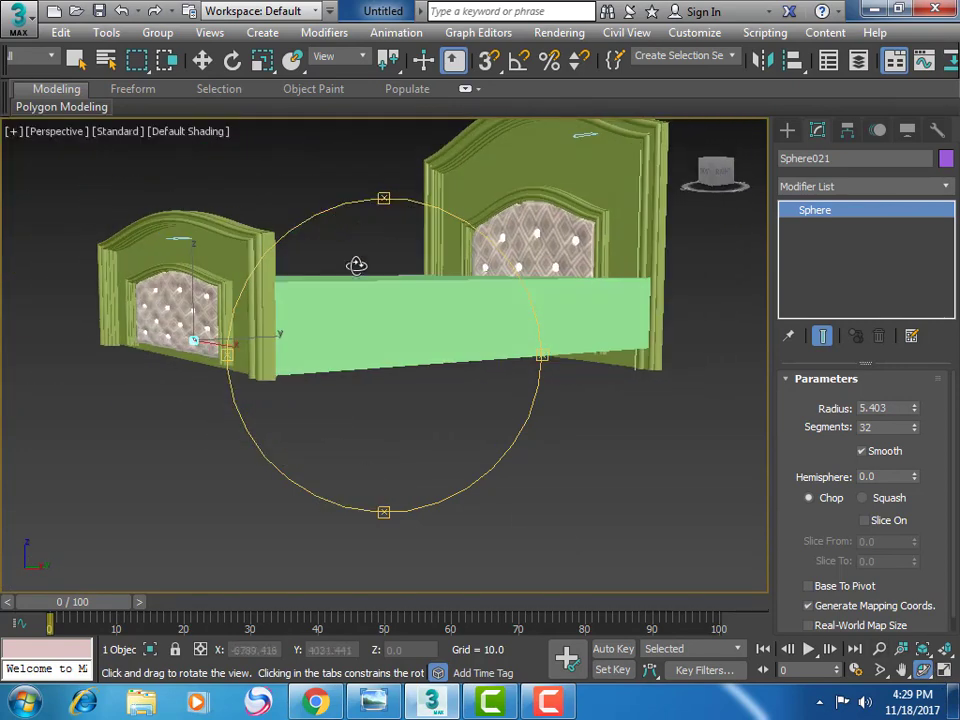
click(378, 704)
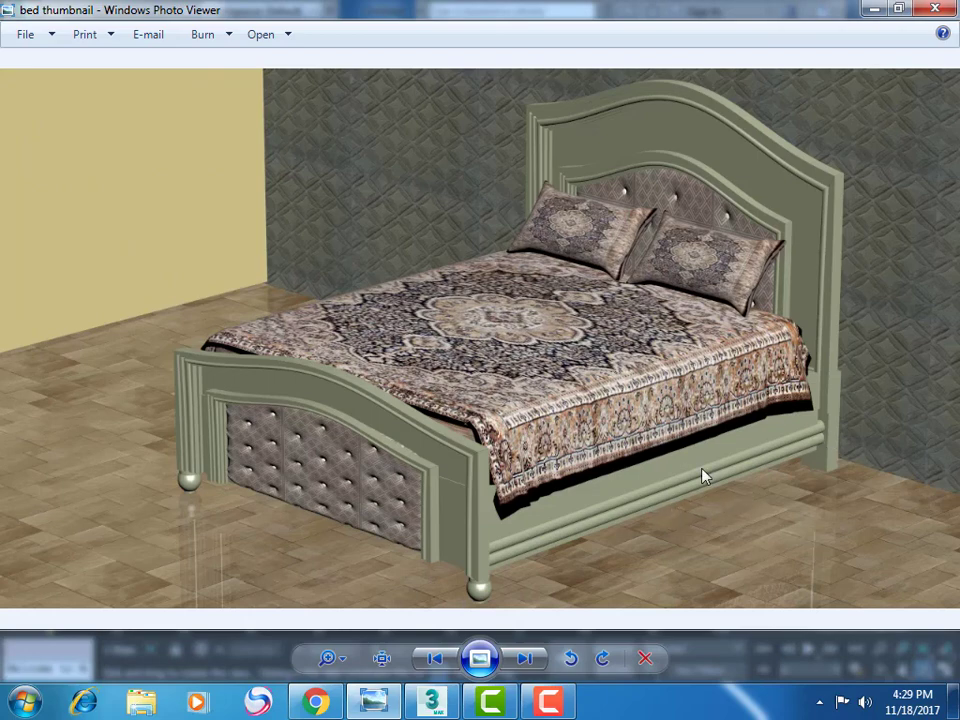
click(431, 704)
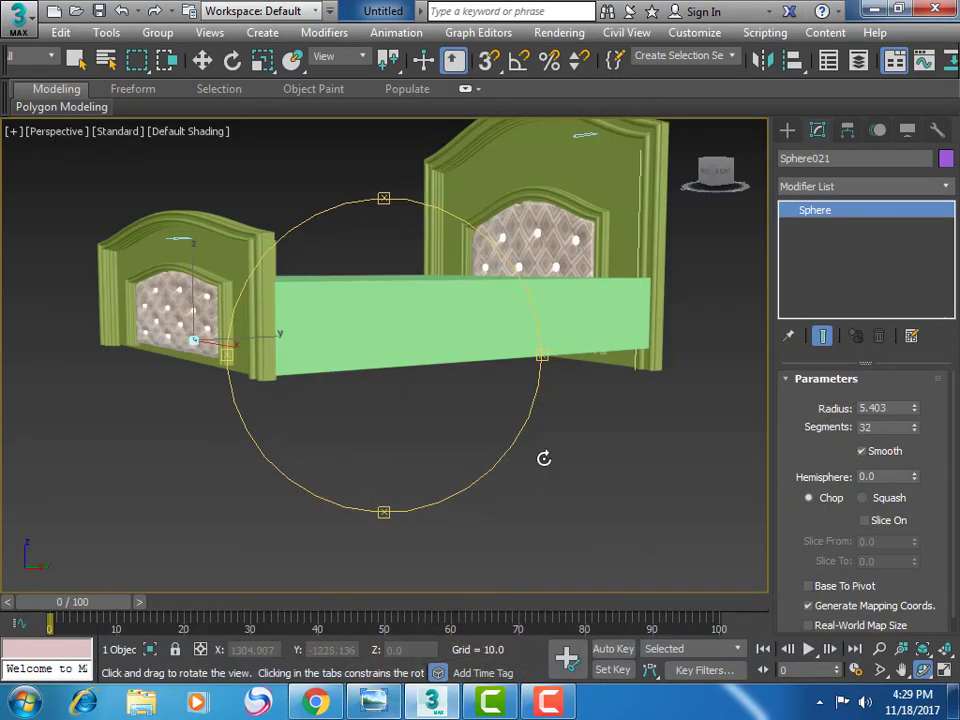
Orbit the Perspective view, then return to the four-viewport layout with Pan active
mouse_move(441, 409)
mouse_down()
mouse_move(384, 392)
mouse_move(440, 401)
mouse_up()
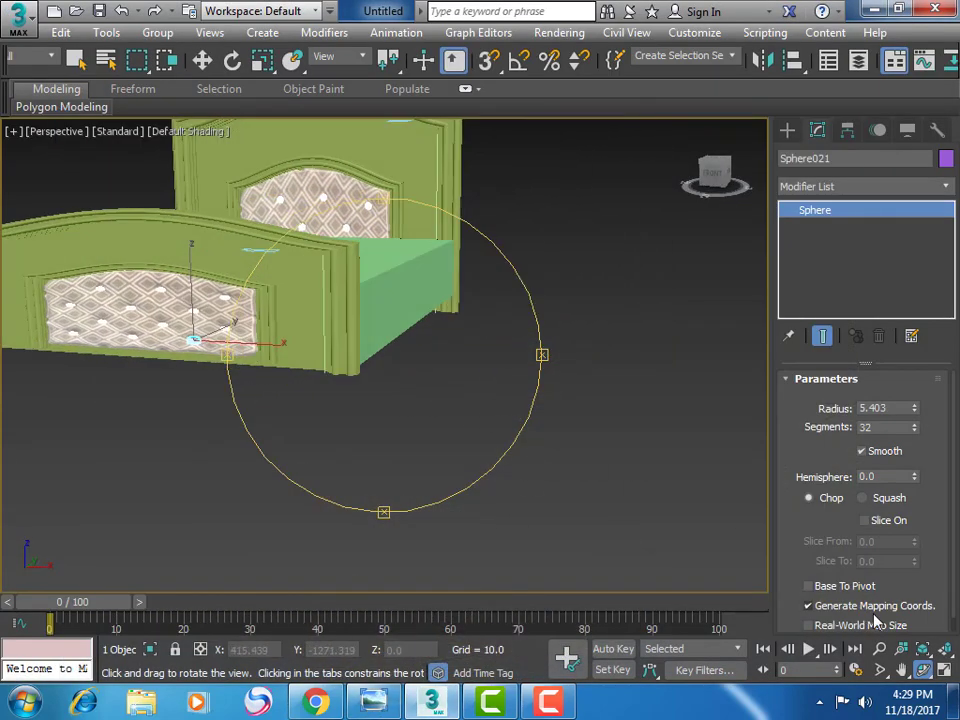
click(944, 670)
click(901, 670)
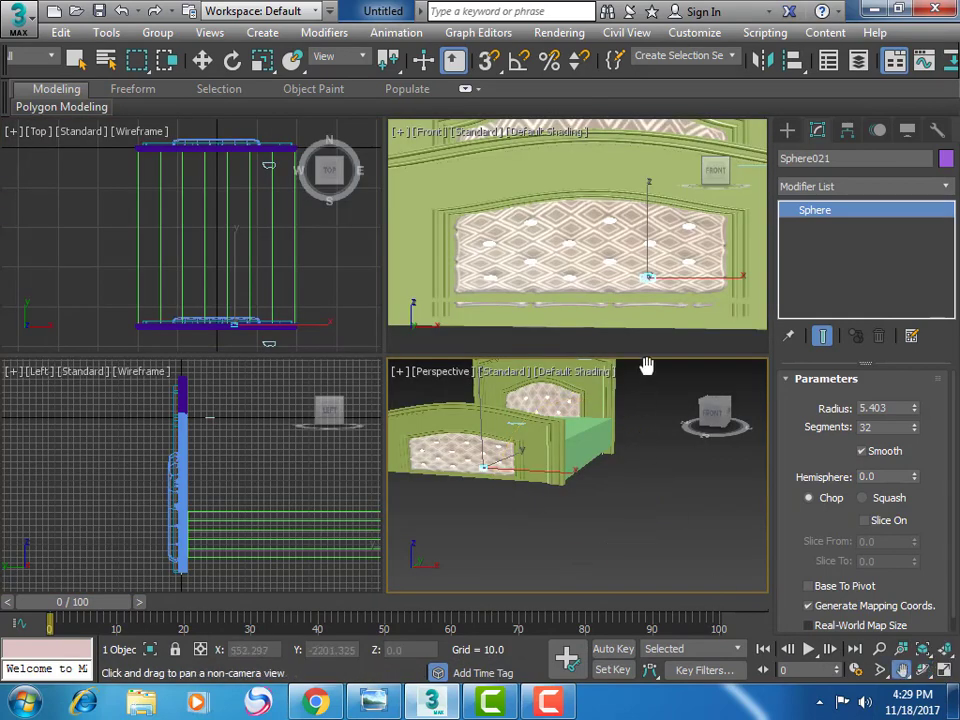
Maximize the Front viewport with Alt+W and zoom out to frame the footboard's tufted panel
key(alt+w)
scroll(529, 356, down, 2)
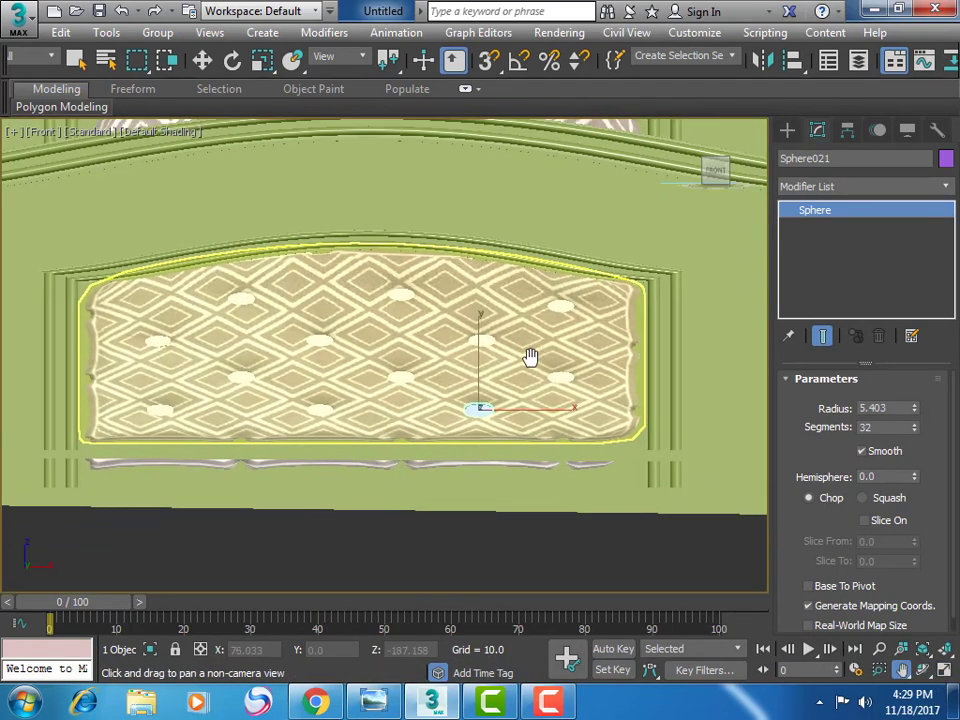
scroll(523, 348, up, 1)
scroll(523, 348, down, 2)
scroll(523, 348, up, 2)
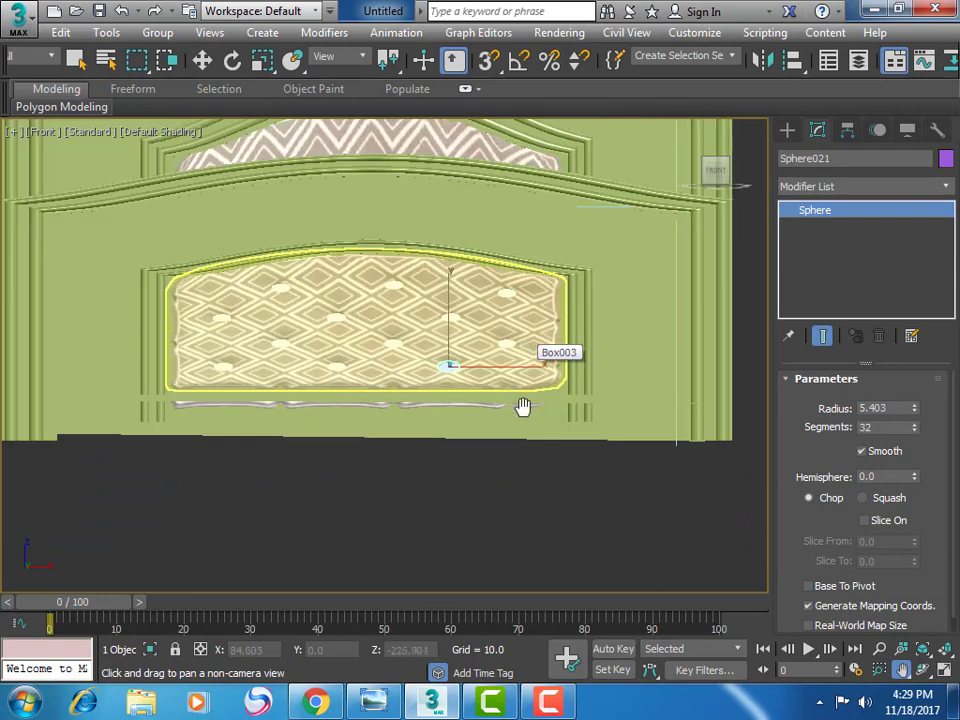
scroll(506, 403, down, 1)
middle_drag(484, 400, 483, 401)
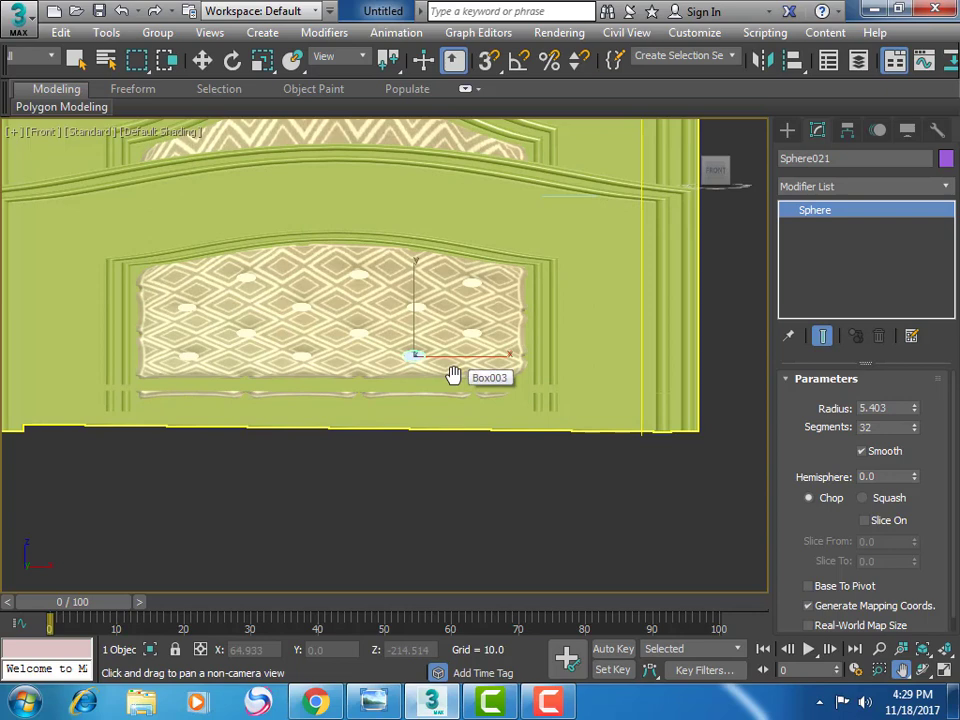
Draw a five-point zigzag Line spline downward from the headboard's lower right corner
click(787, 130)
click(810, 158)
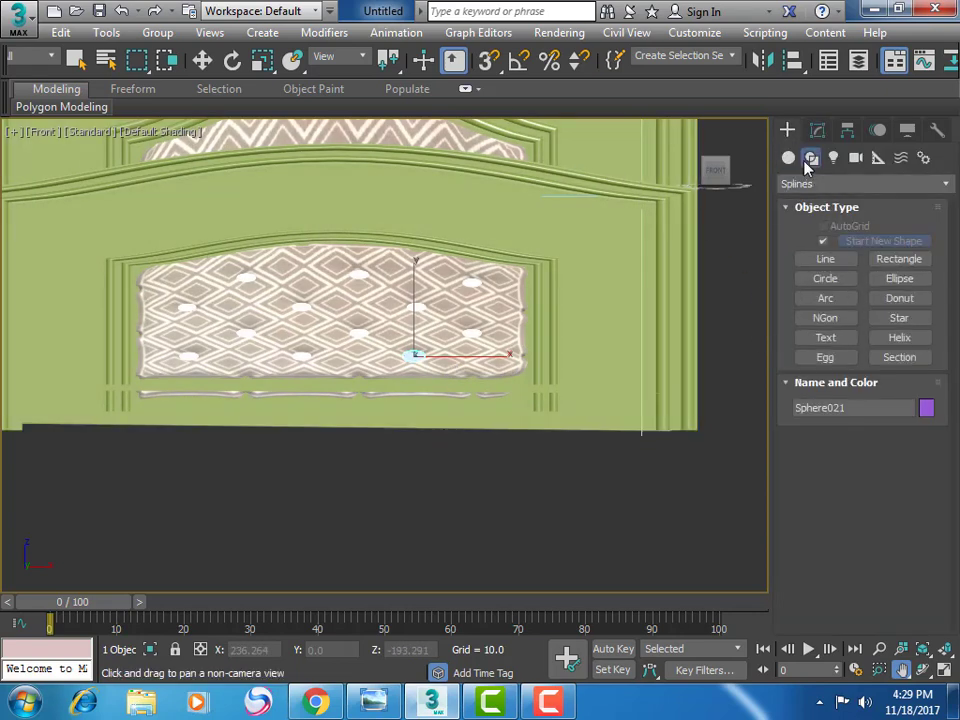
click(828, 260)
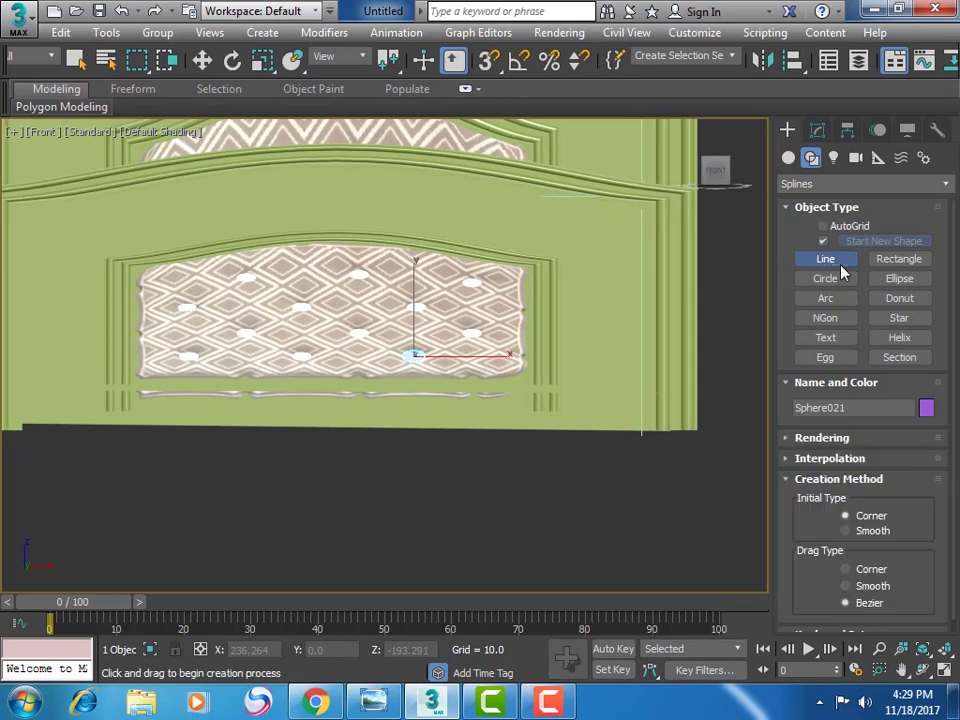
click(694, 431)
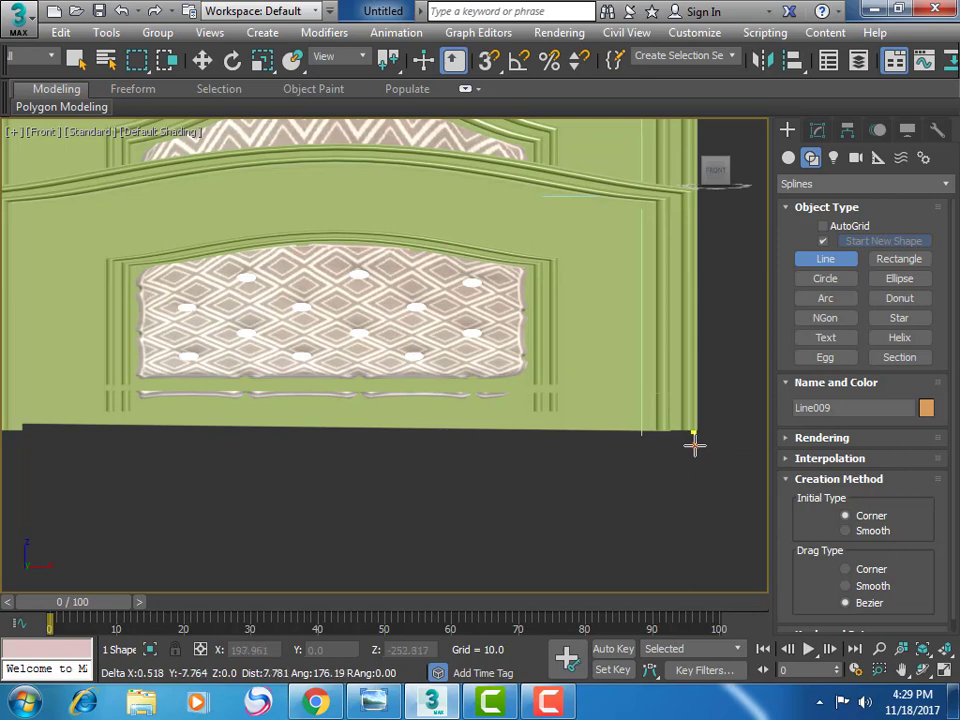
click(707, 467)
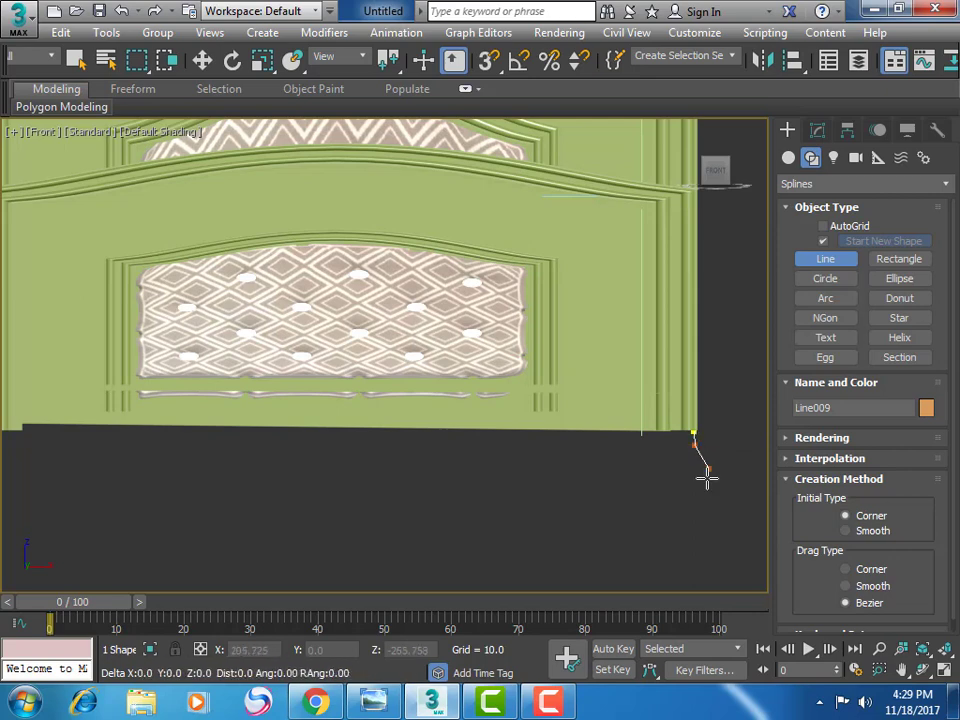
click(691, 491)
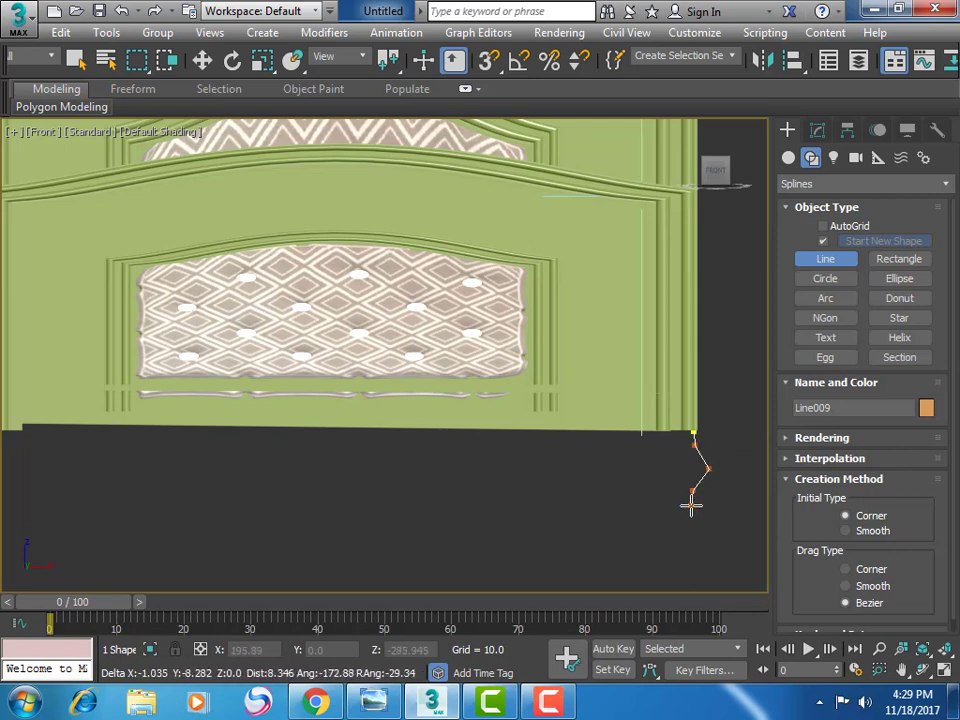
click(690, 505)
click(672, 507)
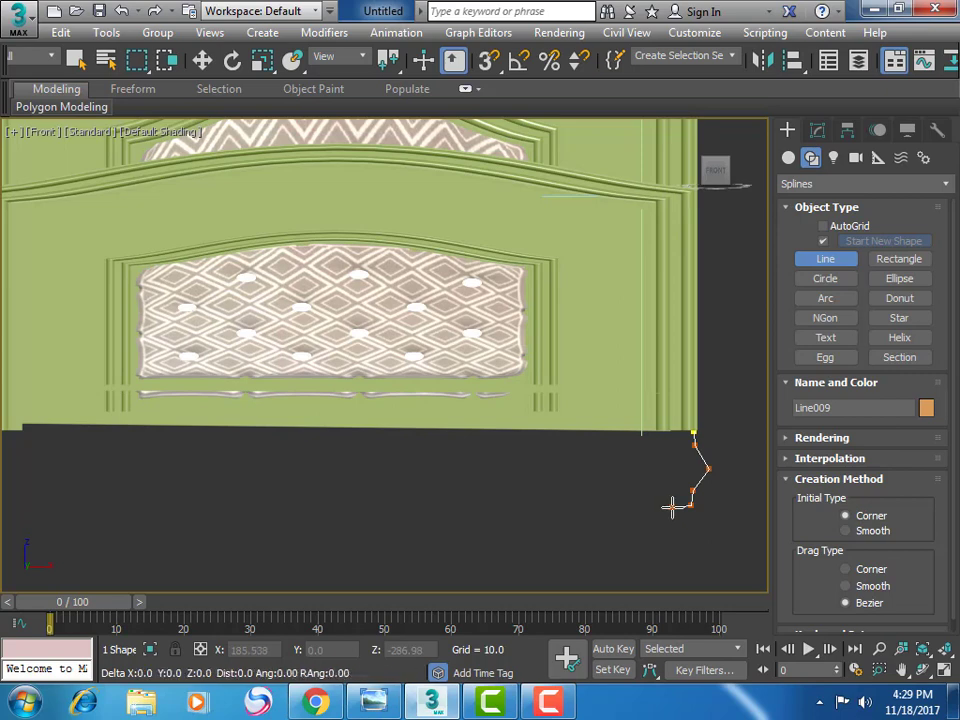
right_click(673, 506)
Zoom Region around the new Line009 profile and open it in the Modify panel
click(879, 670)
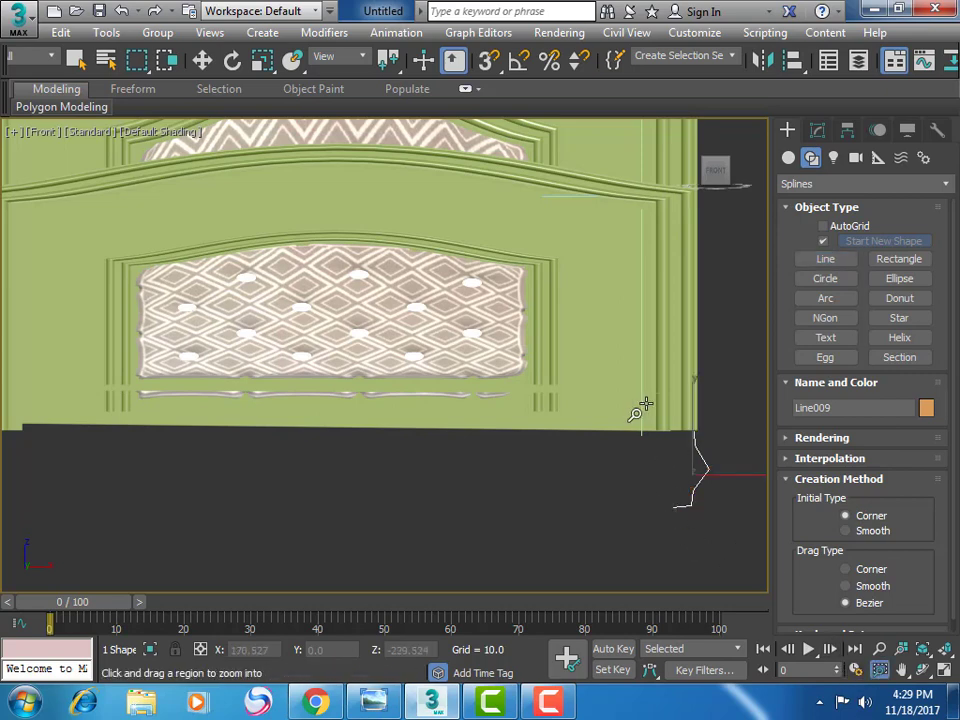
drag(646, 404, 750, 564)
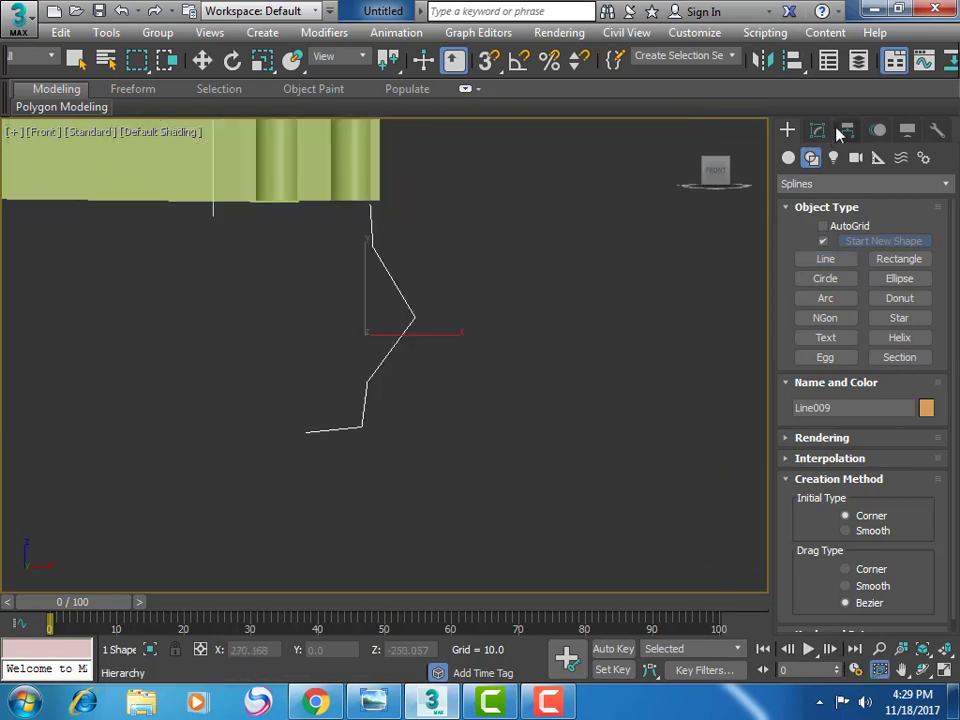
click(817, 130)
Convert the profile's middle vertex to Bezier and drag its tangent handles into an outward curve
click(840, 450)
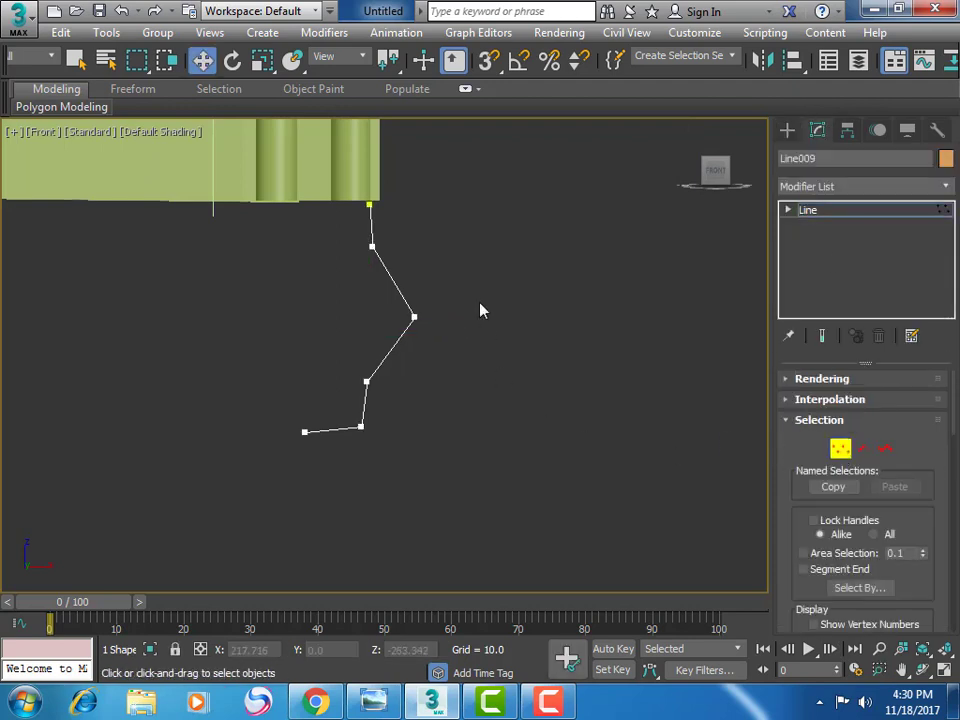
drag(411, 369, 408, 360)
right_click(400, 314)
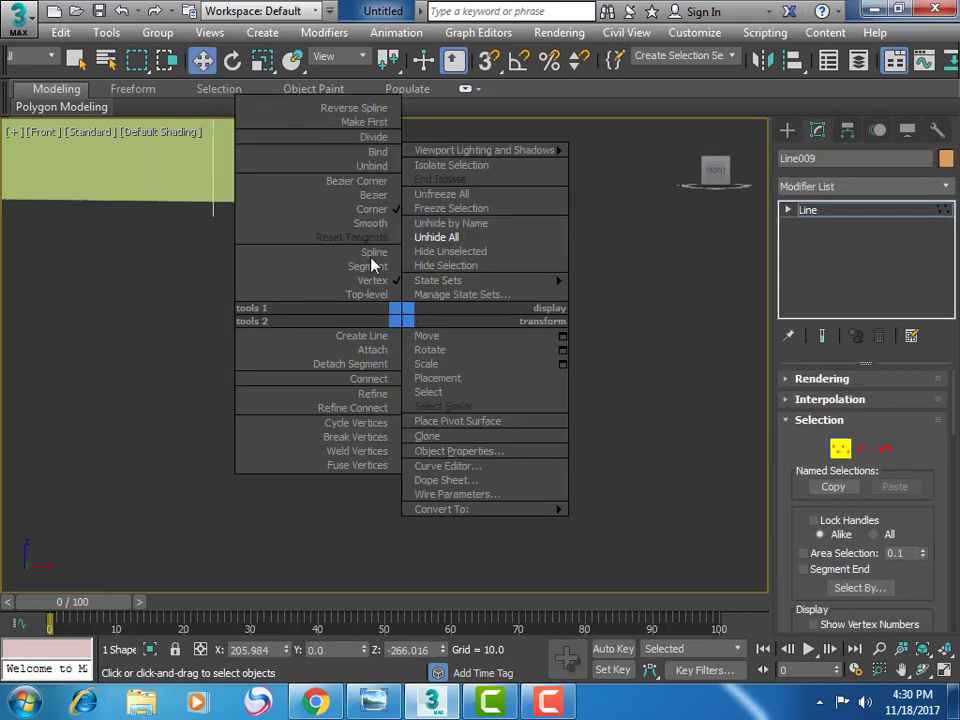
click(375, 195)
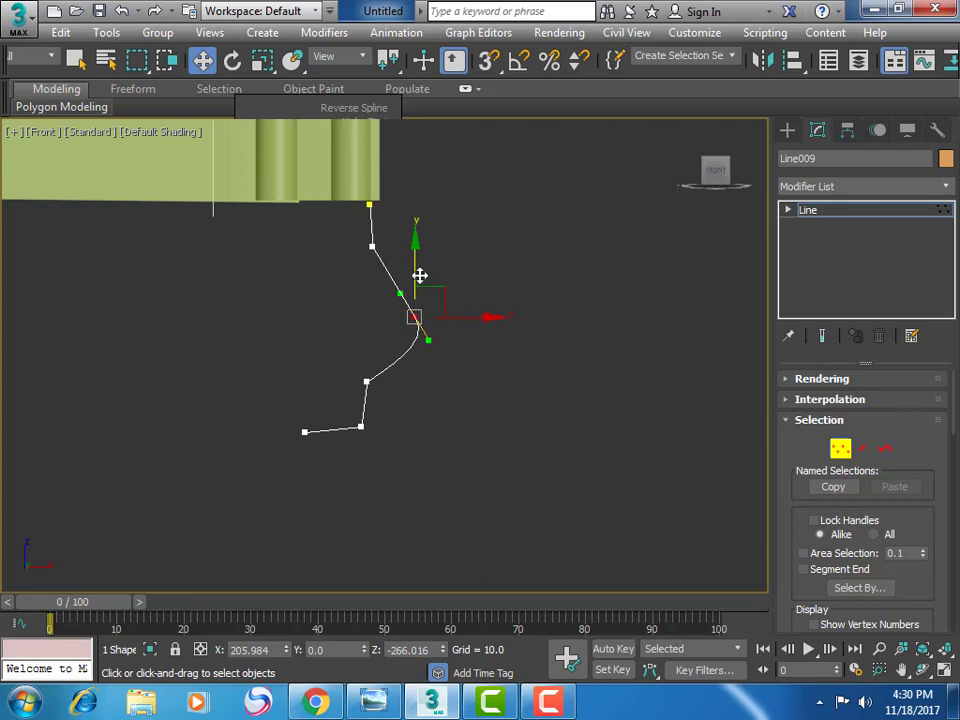
drag(400, 293, 422, 264)
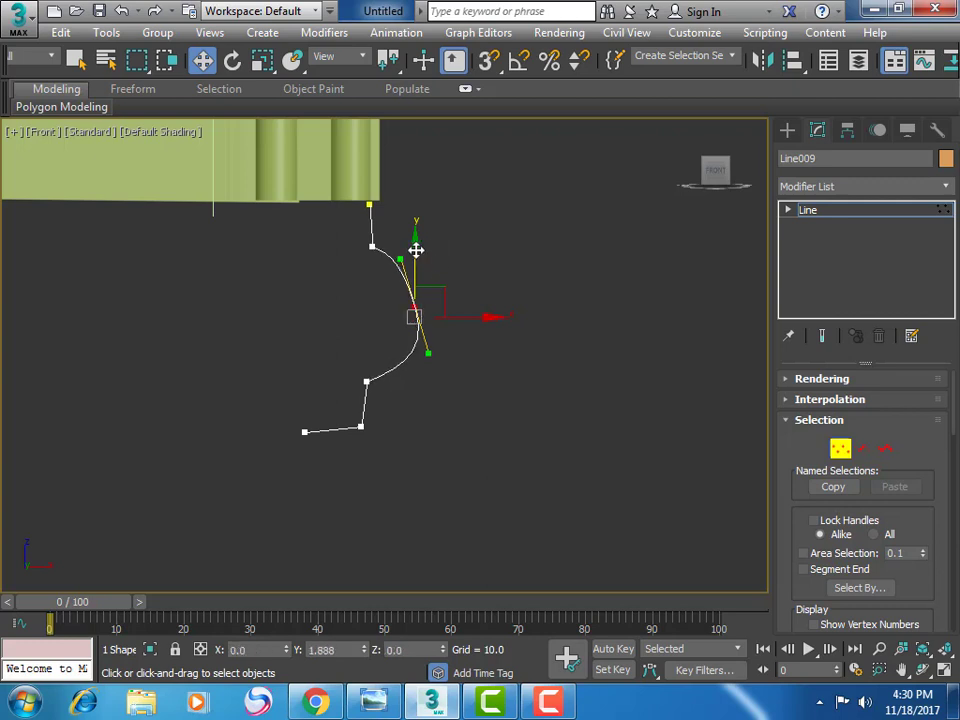
drag(414, 251, 414, 239)
drag(431, 356, 428, 344)
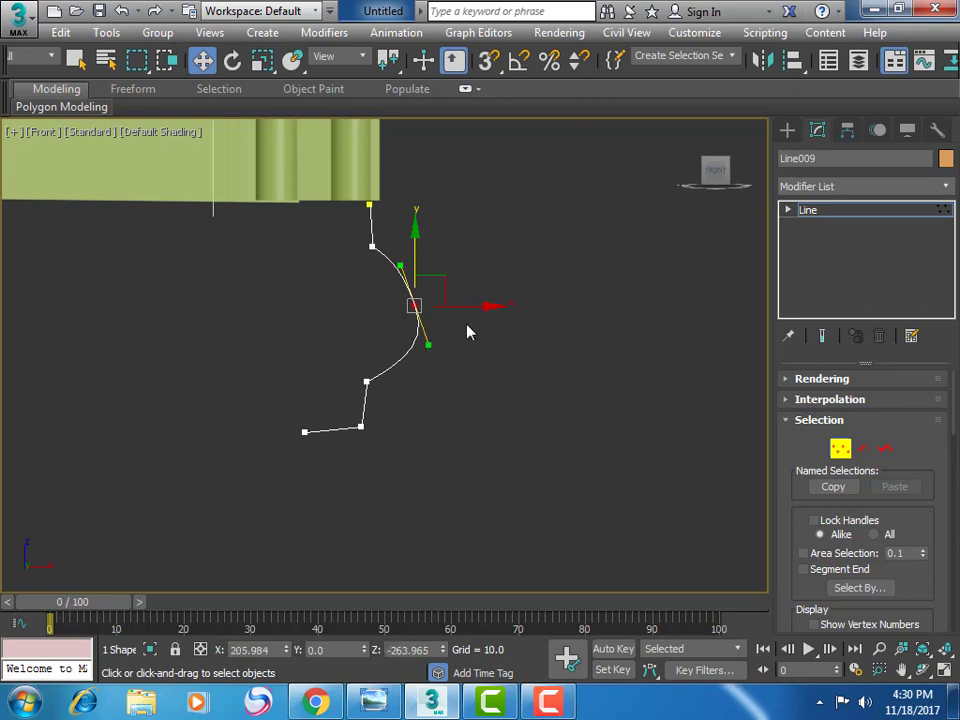
drag(484, 306, 479, 307)
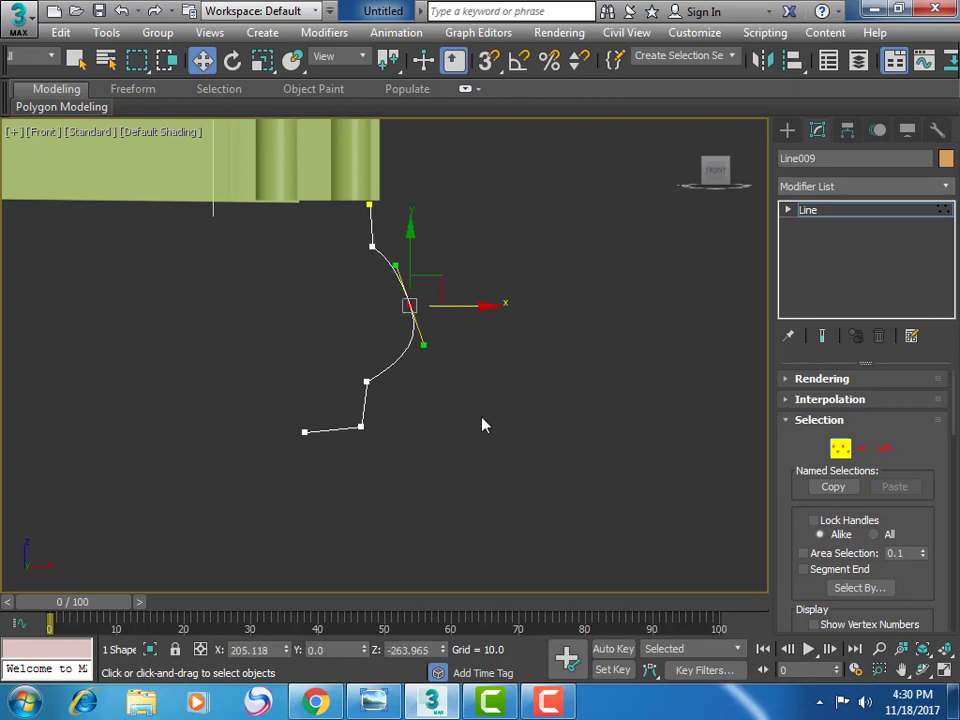
click(335, 415)
Move the foot's end vertex so the bottom segment lies level
drag(392, 453, 396, 426)
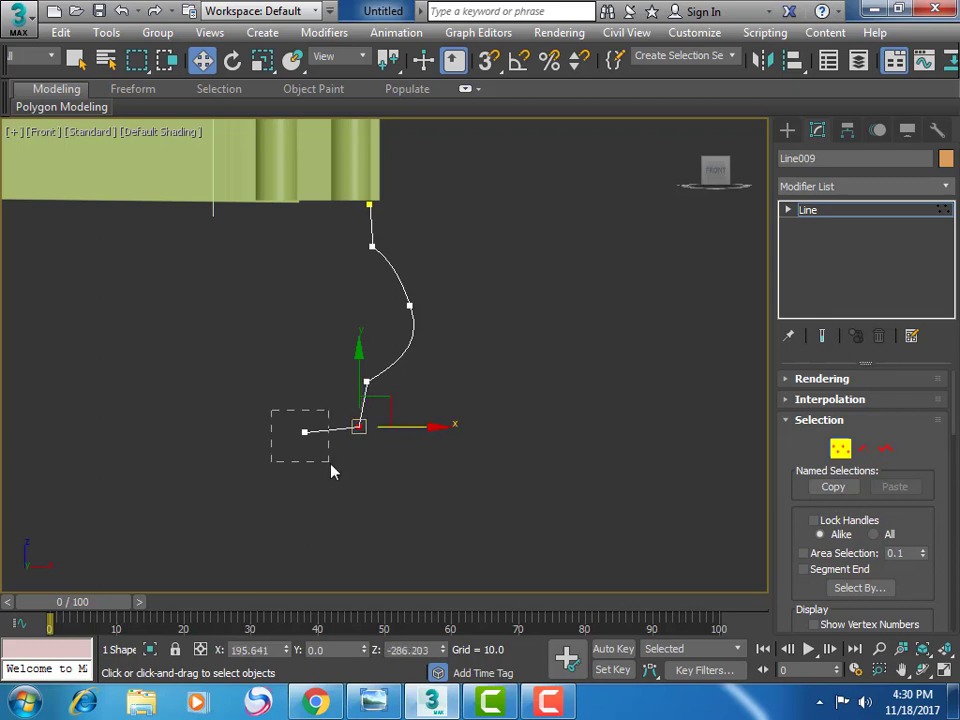
drag(331, 464, 331, 464)
drag(304, 398, 304, 396)
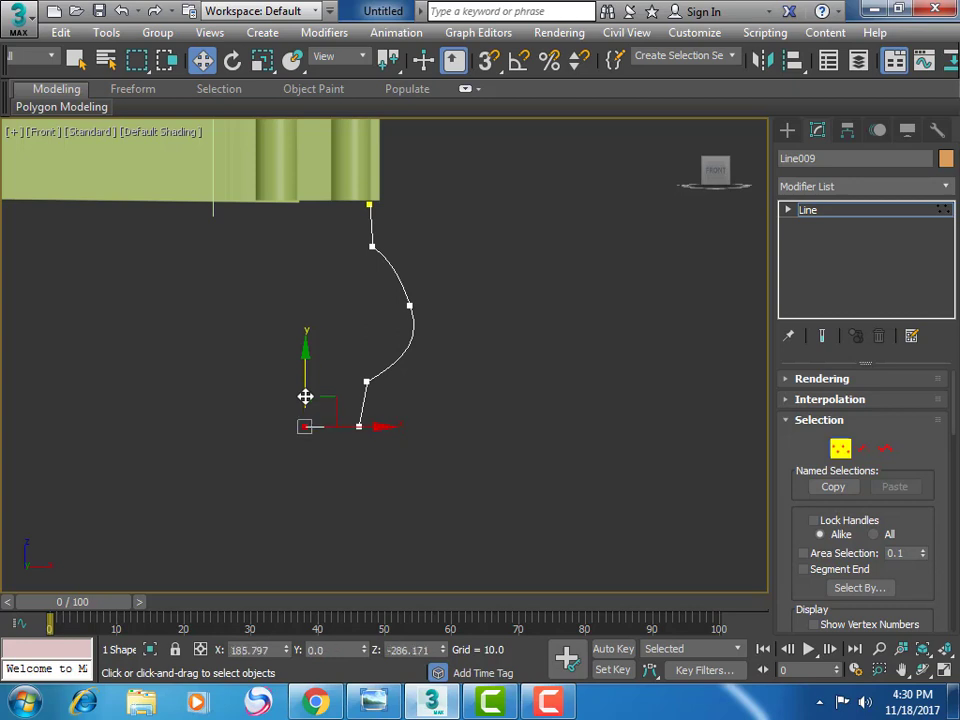
click(238, 401)
drag(233, 389, 331, 460)
drag(392, 225, 432, 209)
click(446, 339)
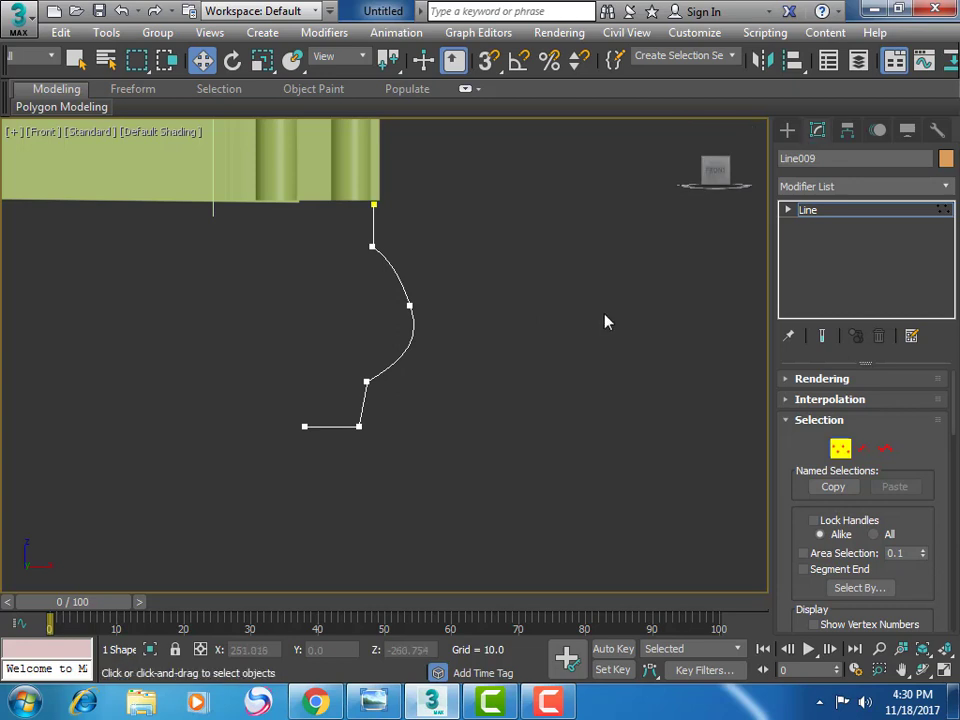
Refine the middle vertex position and make its tangent vertical for a smooth rounded curve
mouse_move(376, 392)
mouse_down()
mouse_move(384, 394)
mouse_move(369, 353)
mouse_up()
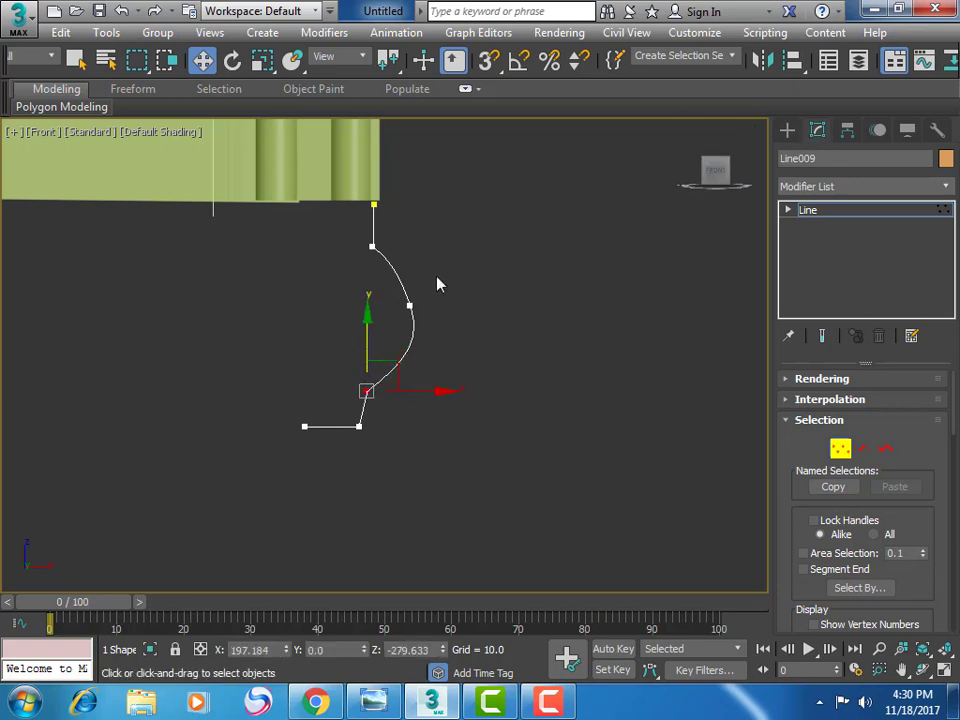
click(410, 305)
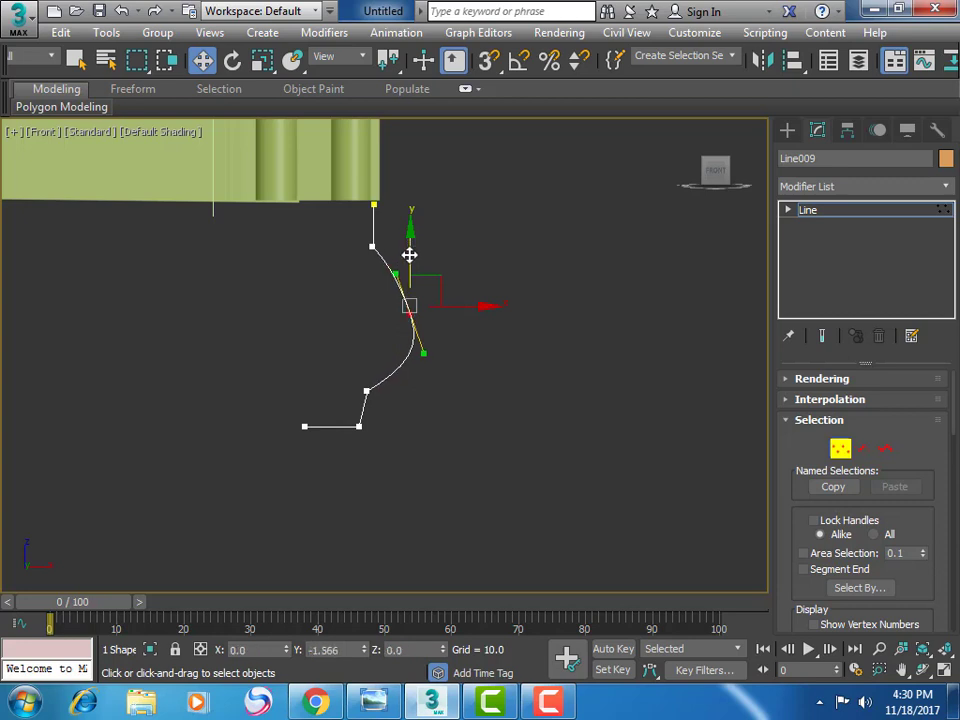
drag(408, 248, 403, 258)
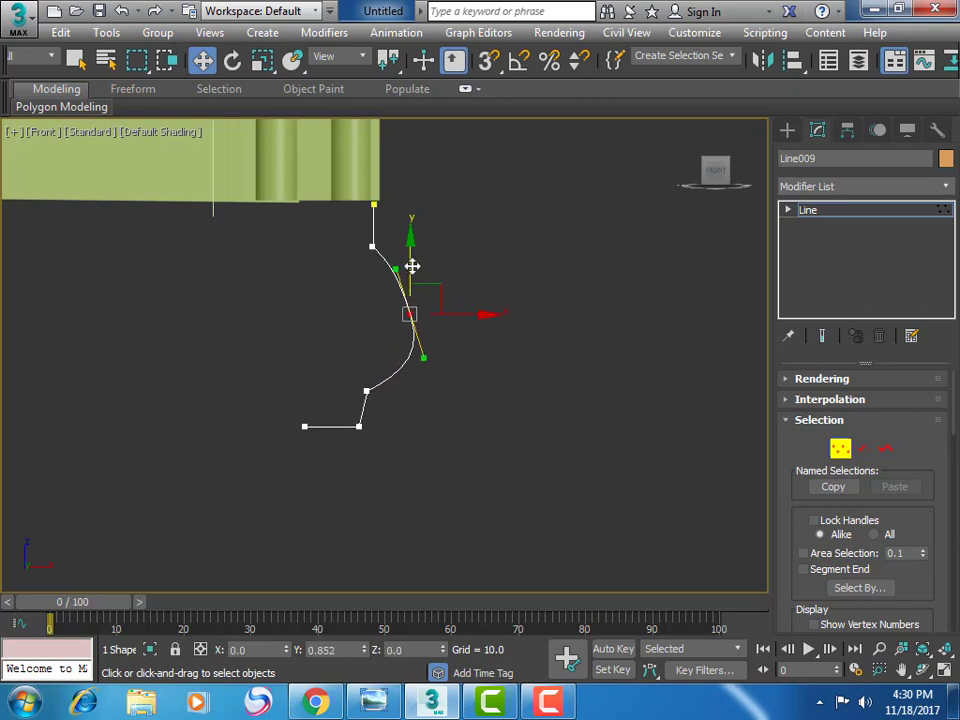
drag(412, 266, 414, 271)
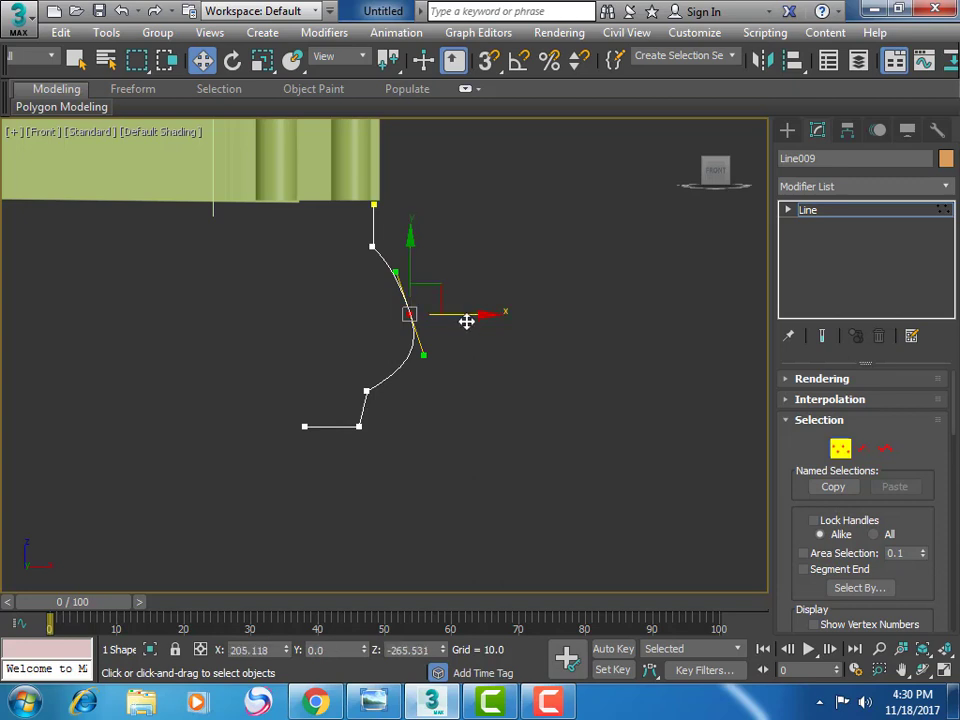
drag(465, 319, 458, 317)
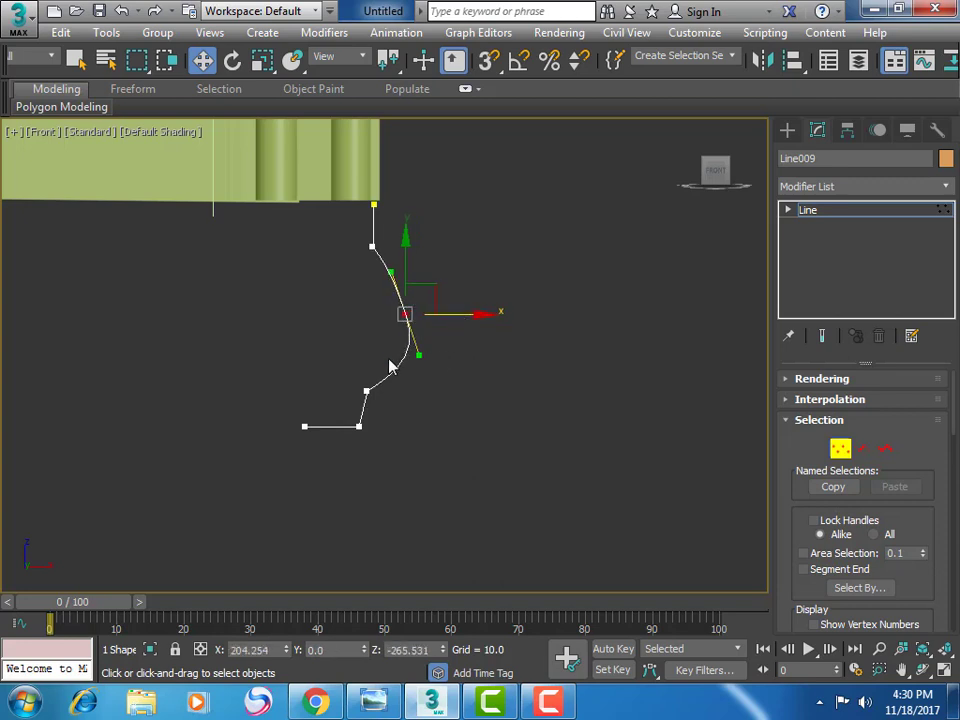
drag(418, 357, 407, 355)
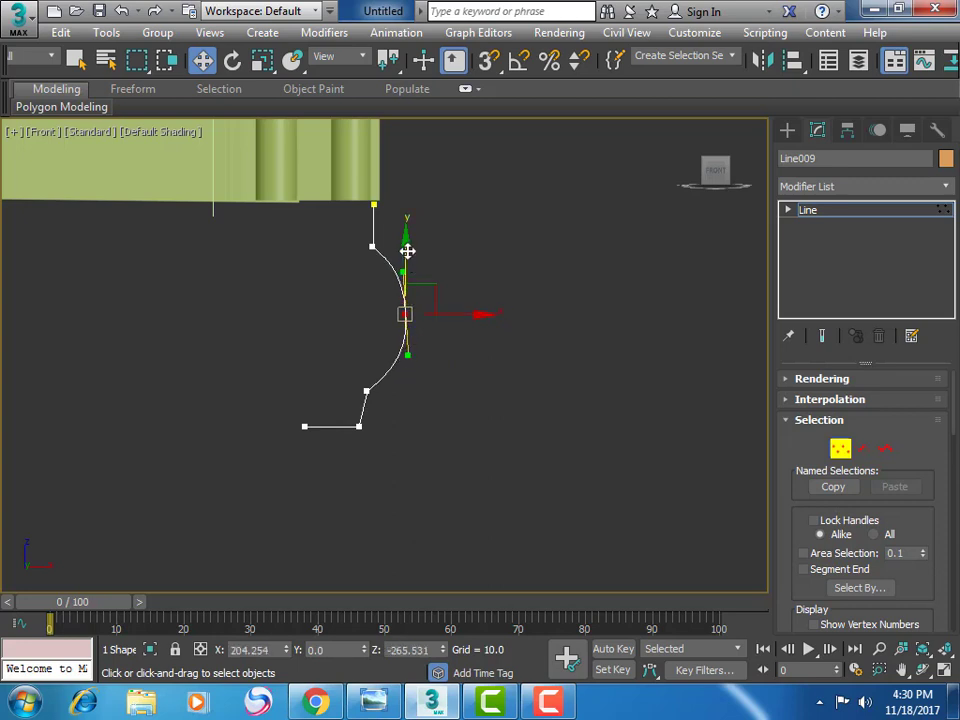
drag(407, 251, 406, 257)
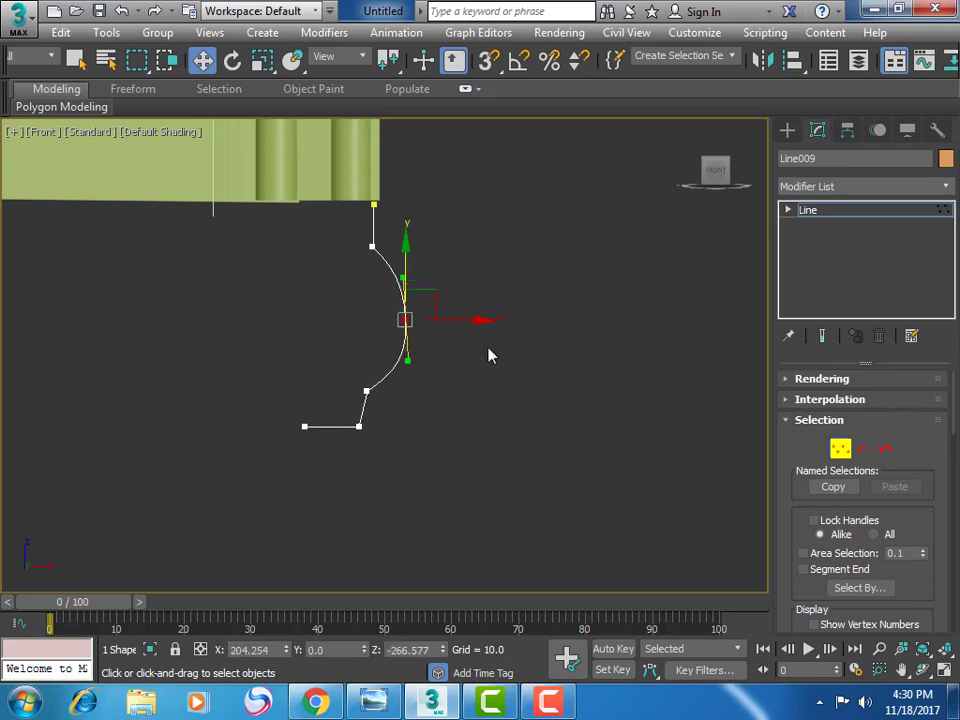
click(454, 364)
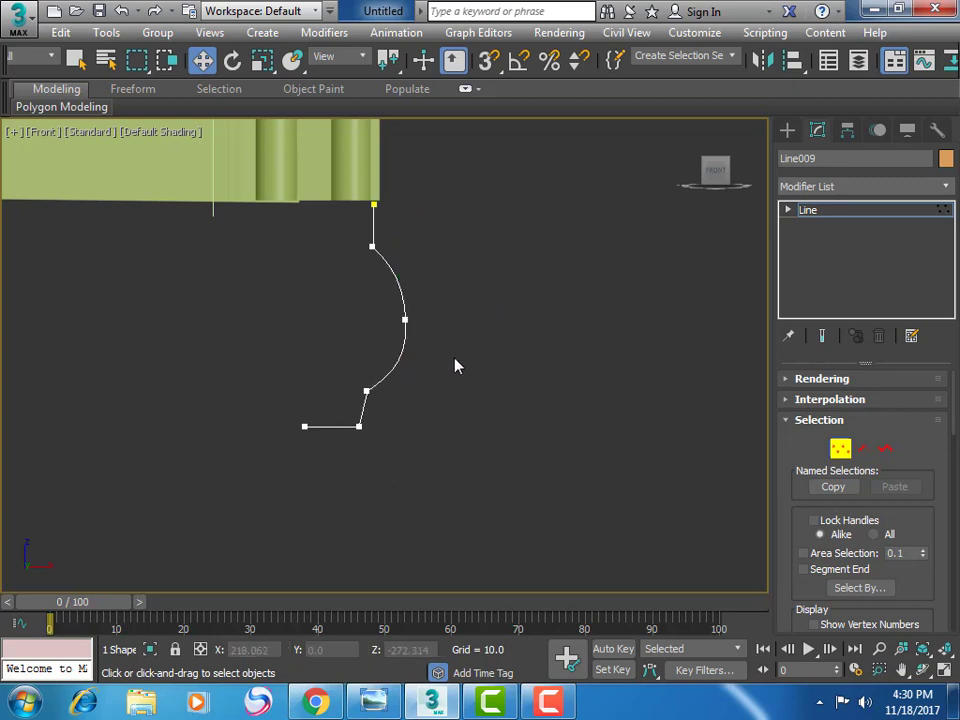
In the Hierarchy panel, toggle Affect Pivot Only for Line009
click(846, 132)
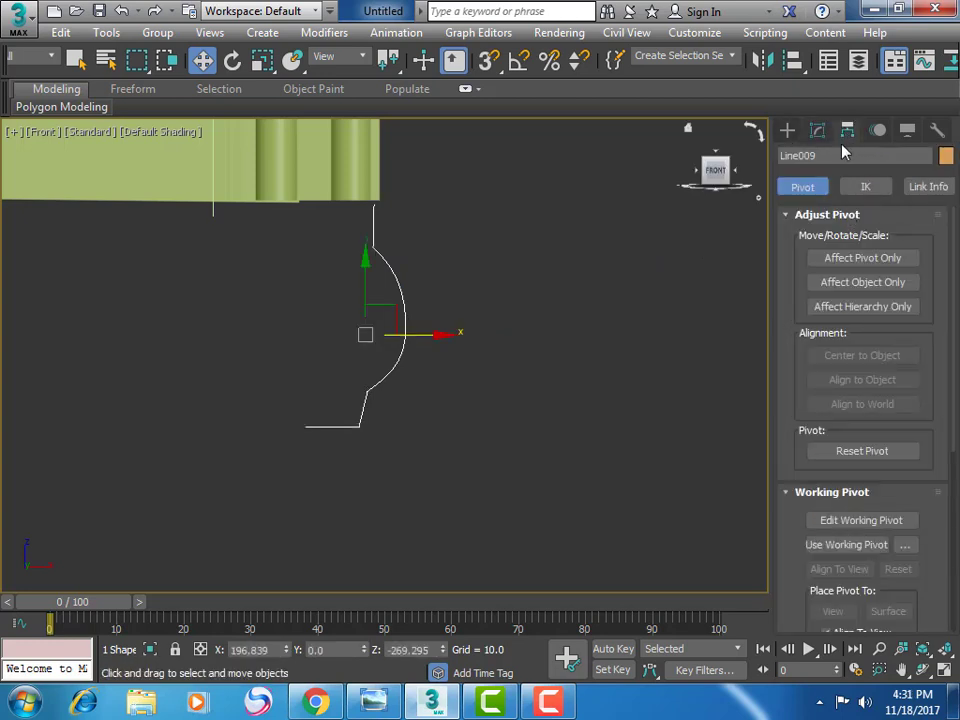
click(856, 257)
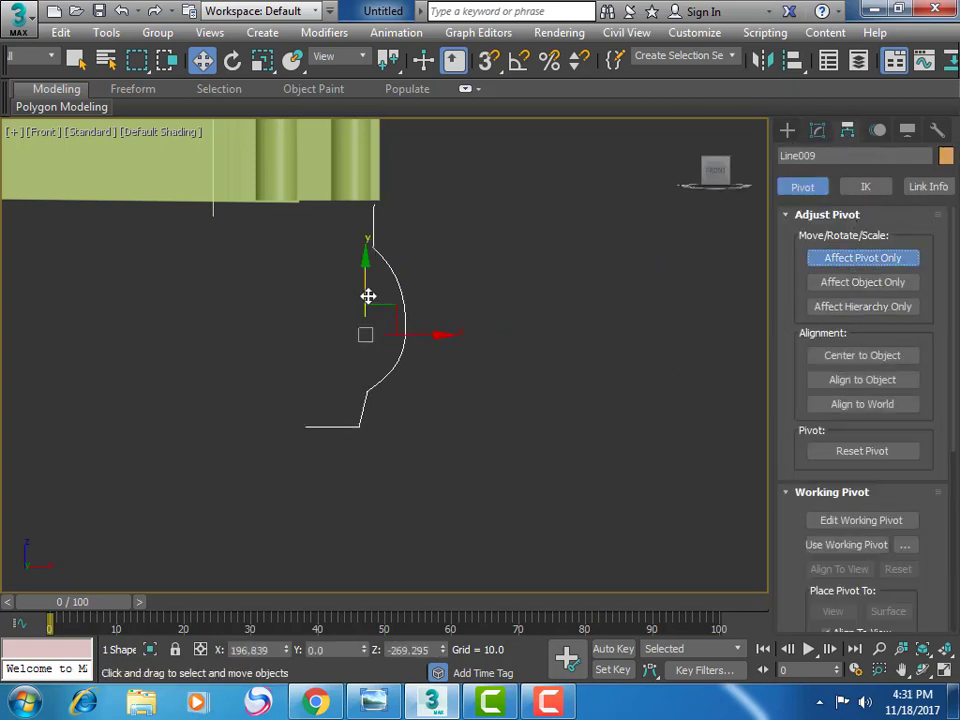
click(843, 268)
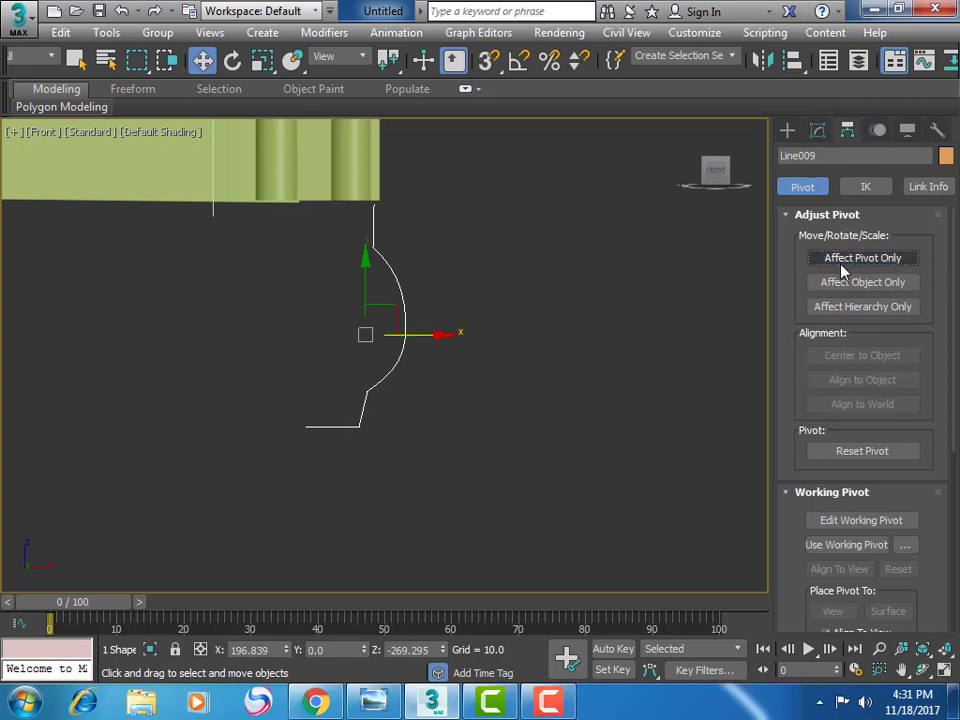
click(843, 268)
click(843, 268)
Undo the accidental spline move, reselect the bed-foot spline and re-enable Affect Pivot Only
drag(370, 271, 360, 343)
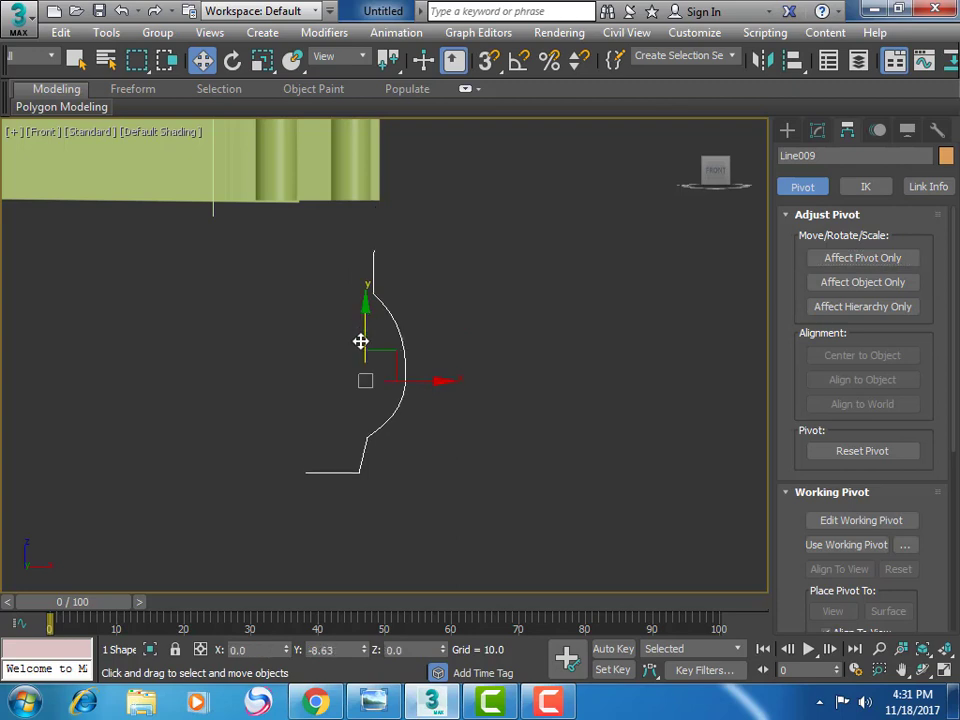
key(ctrl+z)
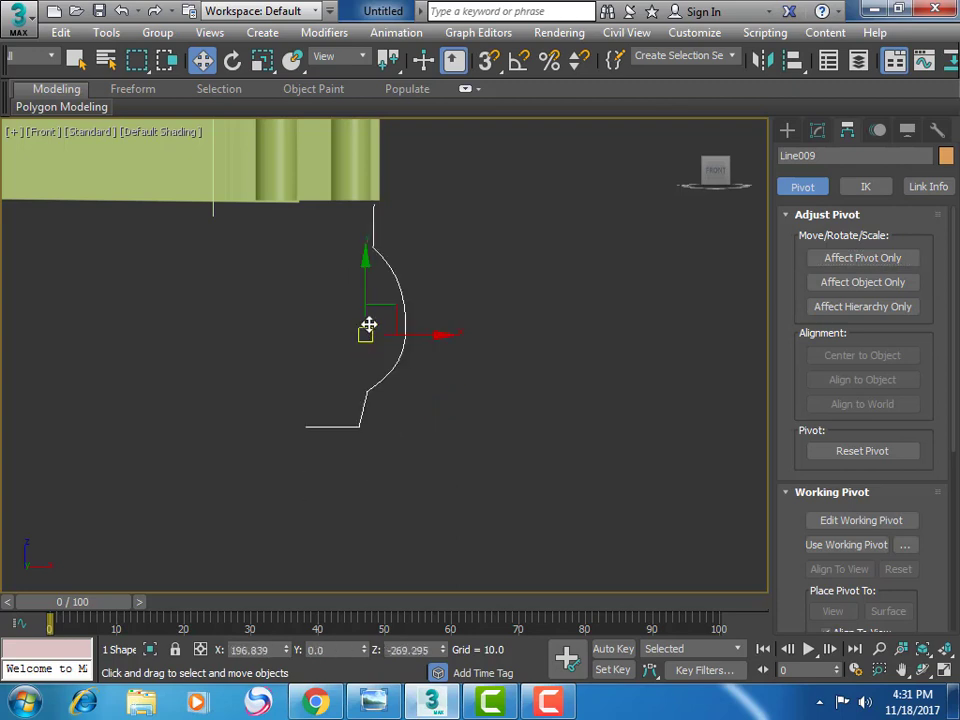
click(690, 281)
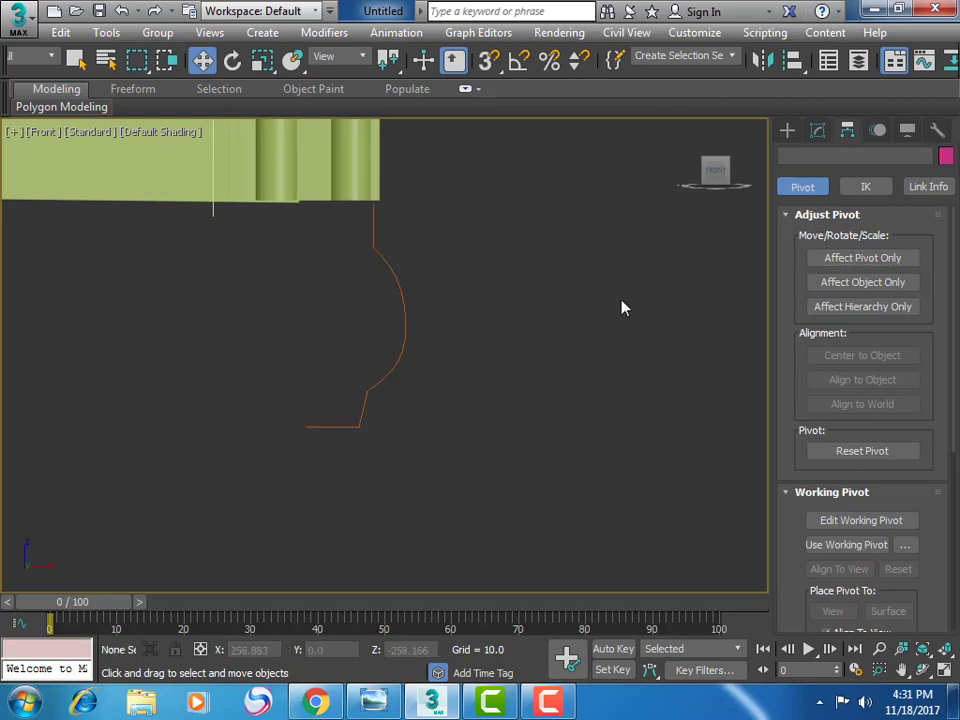
click(400, 362)
click(837, 262)
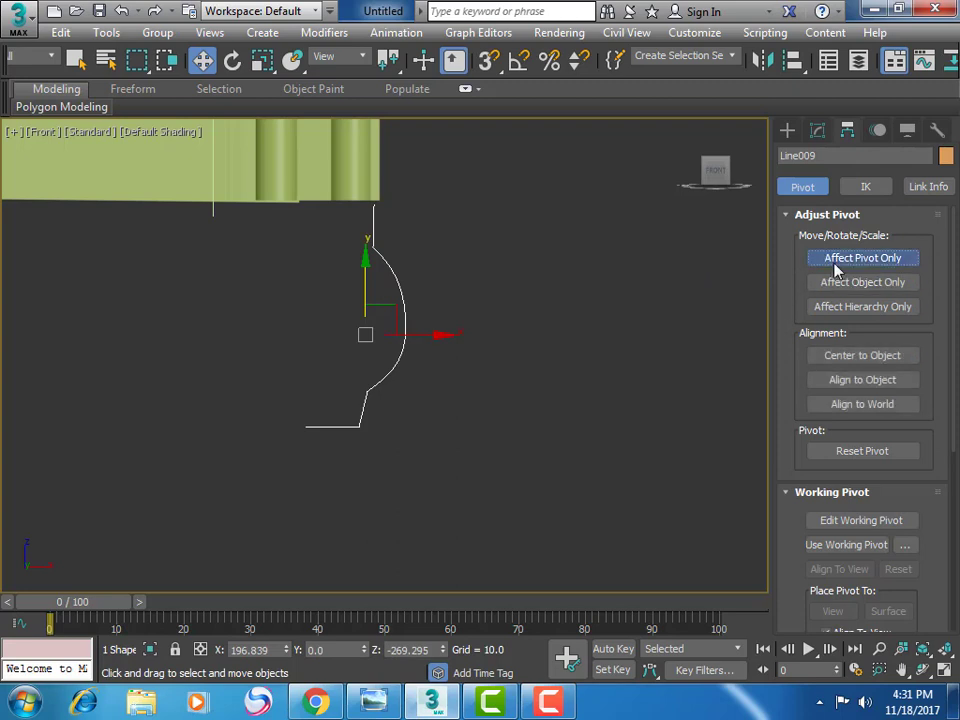
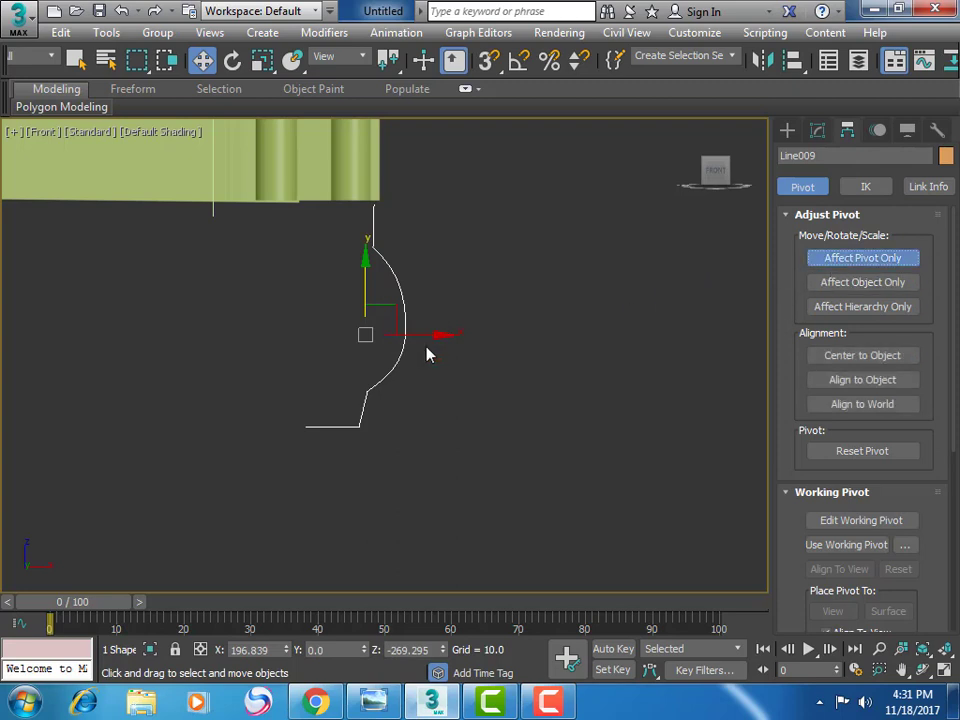
Move Line009's pivot down and left to the profile's bottom end point
drag(367, 281, 358, 371)
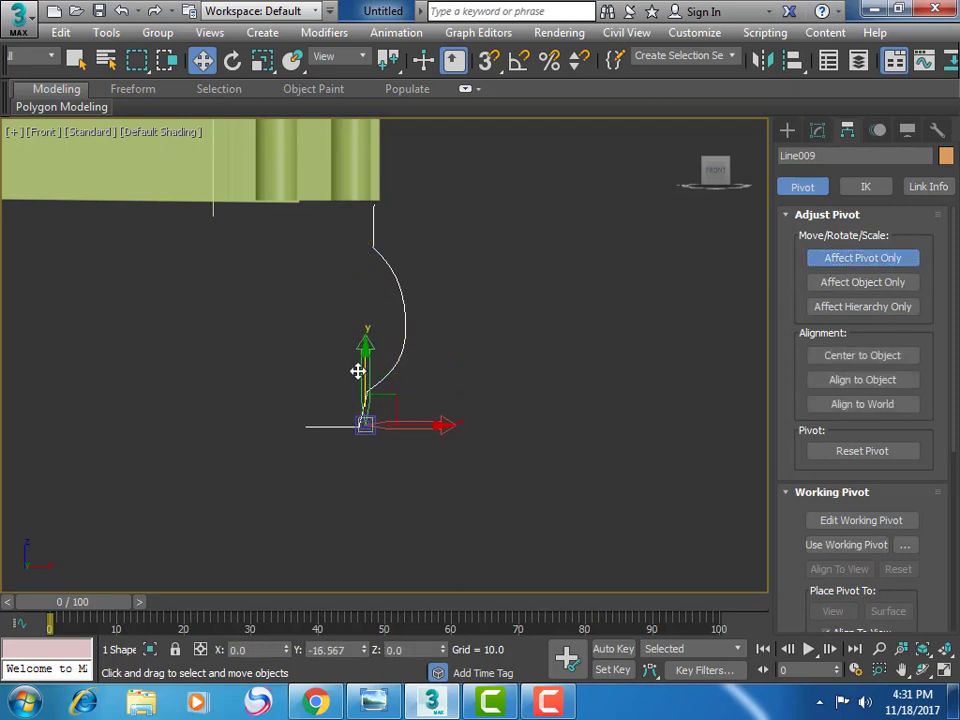
mouse_move(390, 428)
mouse_down()
mouse_move(438, 429)
mouse_move(373, 428)
mouse_up()
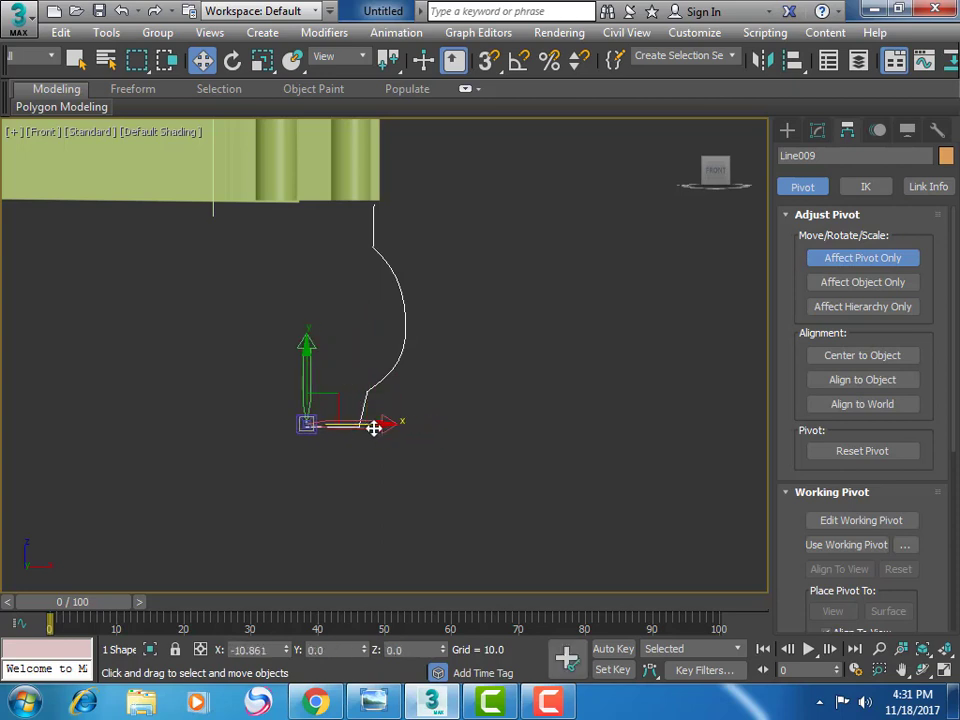
drag(311, 358, 311, 363)
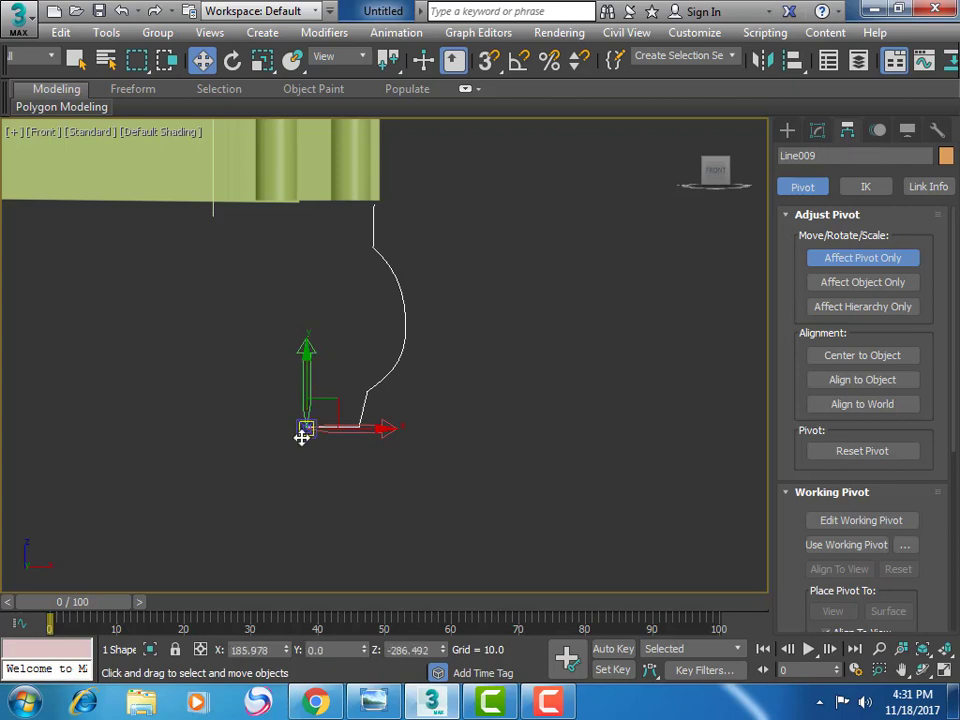
click(787, 130)
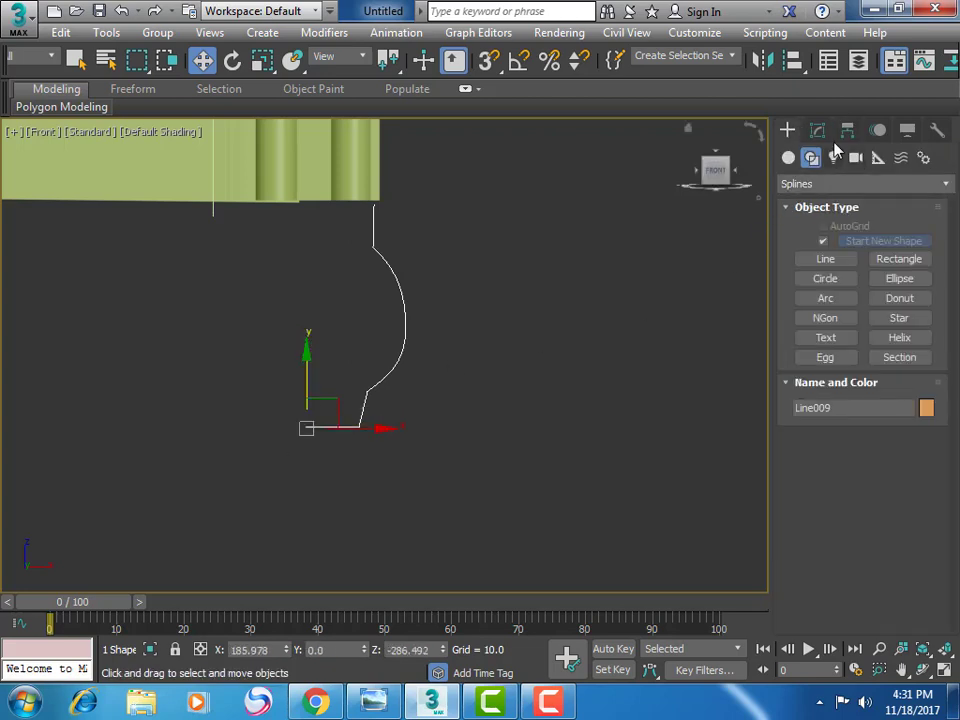
Revolve the Line009 profile with a Lathe modifier, discarding a trial Lattice
click(818, 133)
click(803, 185)
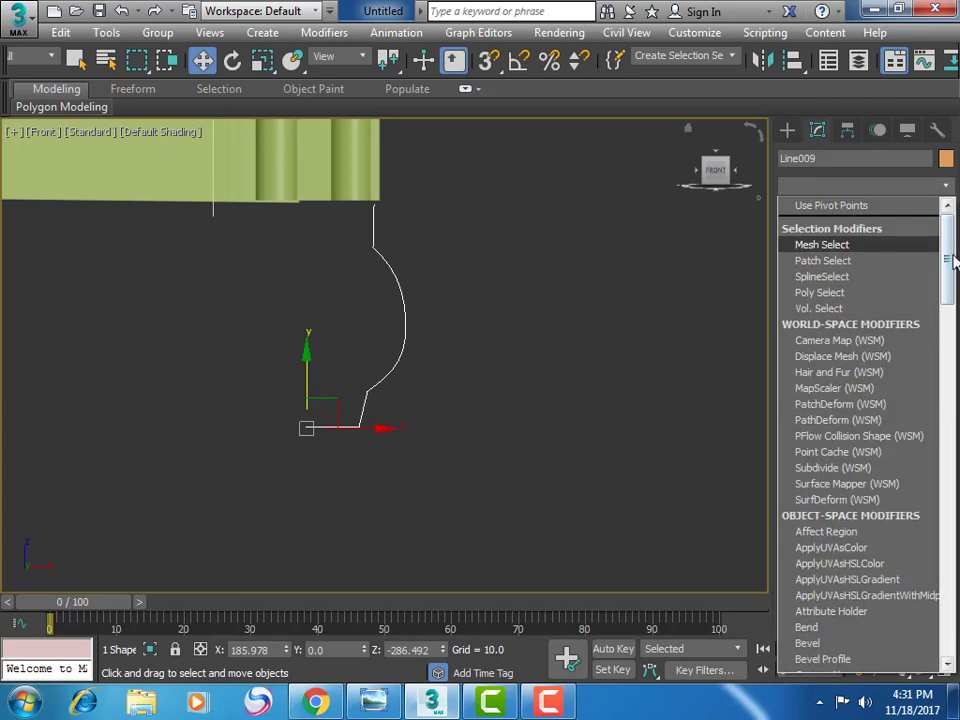
scroll(803, 300, down, 10)
scroll(850, 420, down, 6)
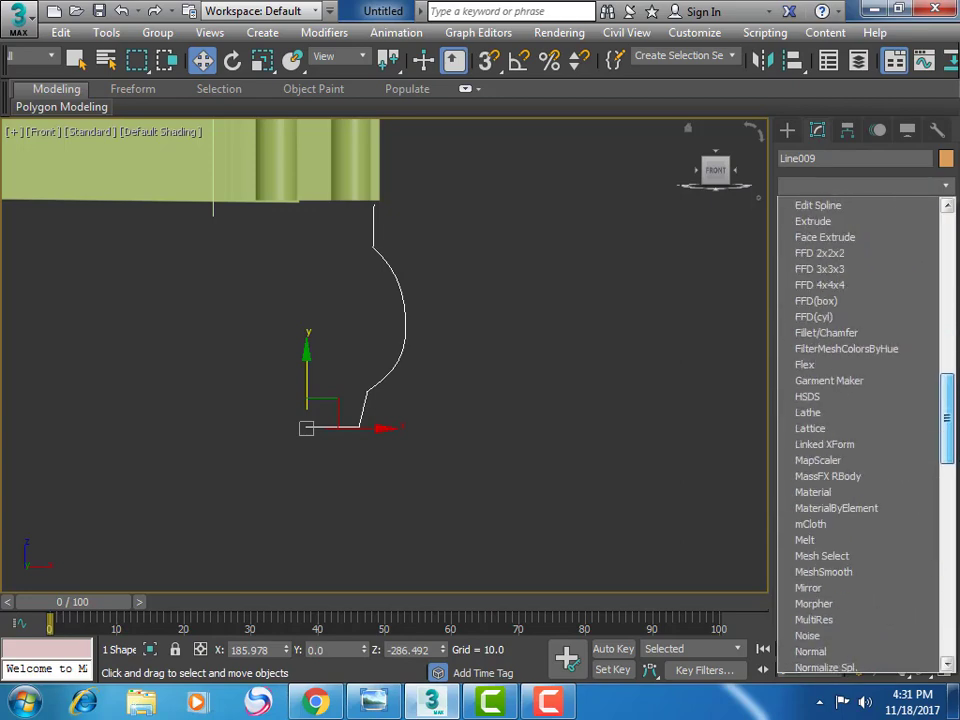
click(849, 430)
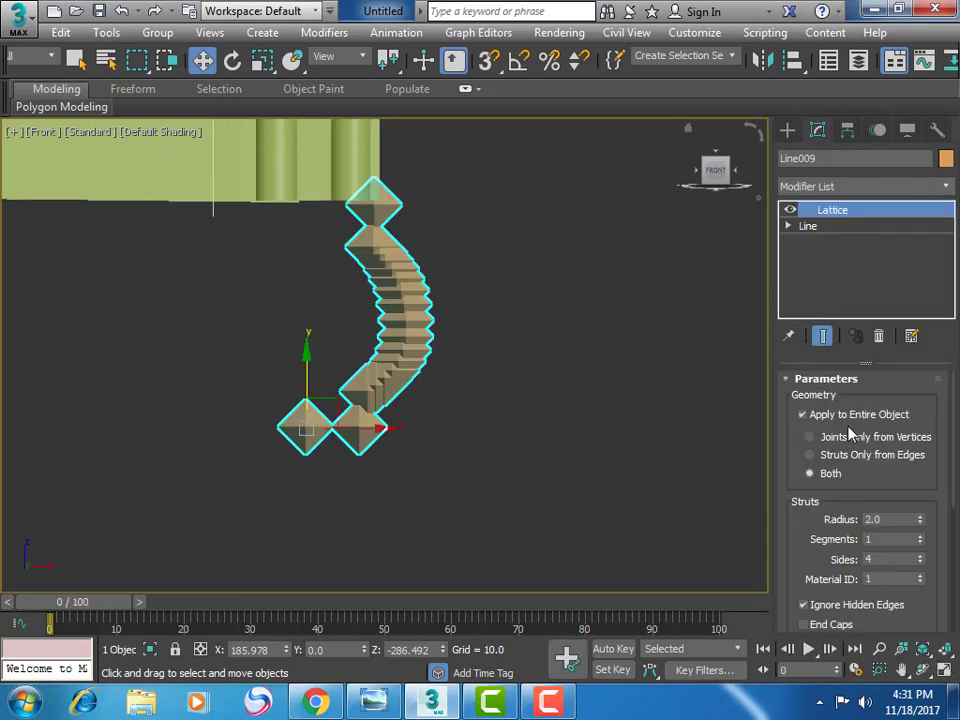
click(878, 336)
click(877, 188)
drag(946, 215, 955, 372)
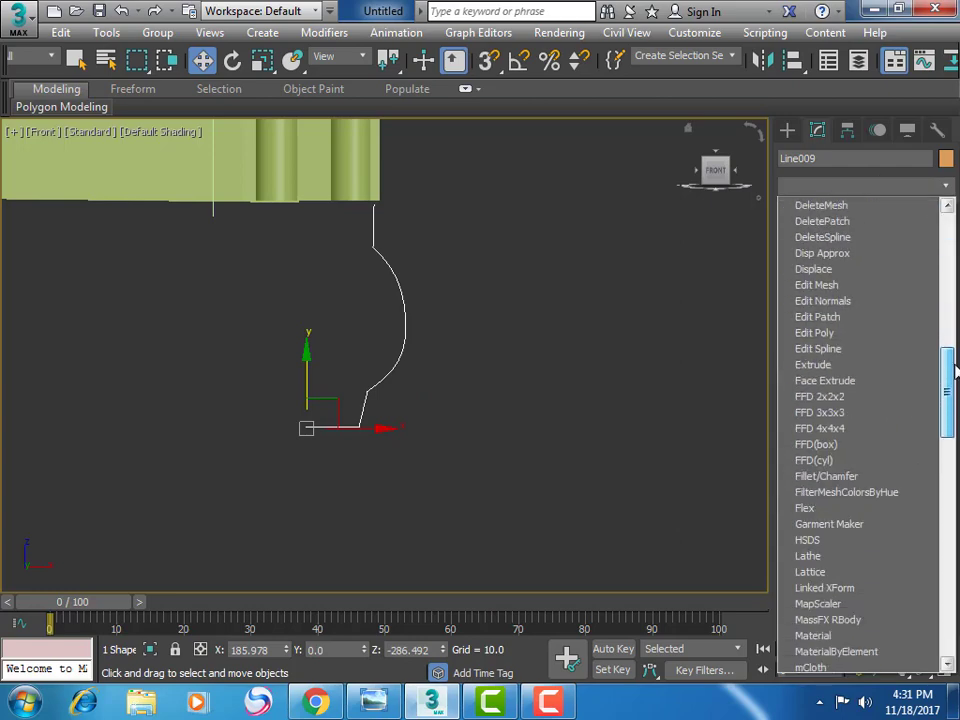
click(810, 556)
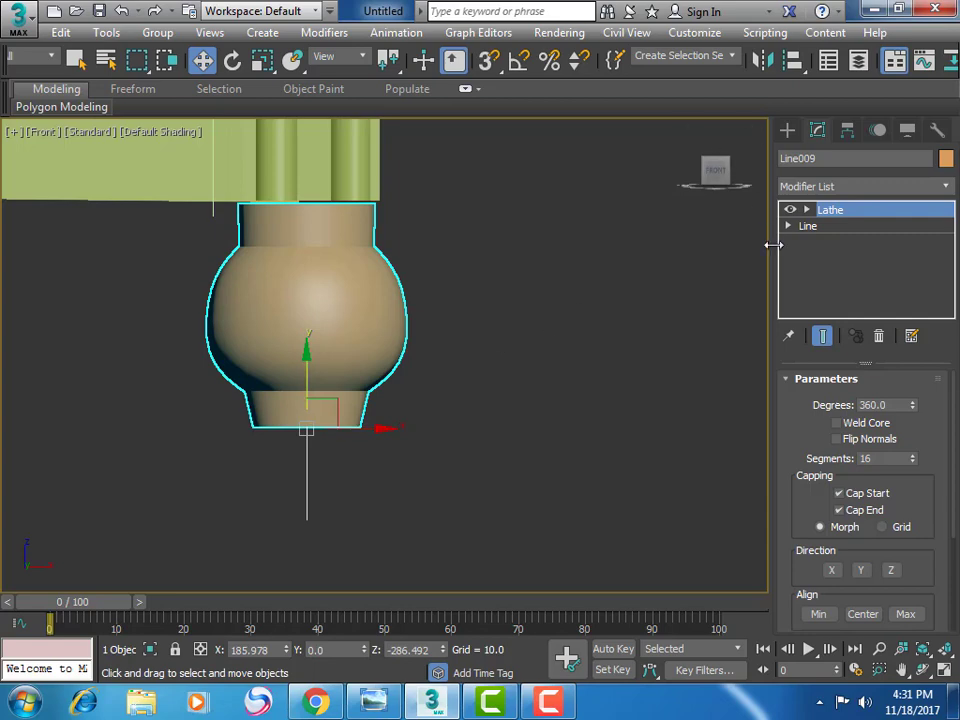
Add a Shell modifier to the lathed foot with Outer Amount 0.15
click(855, 190)
drag(946, 215, 955, 440)
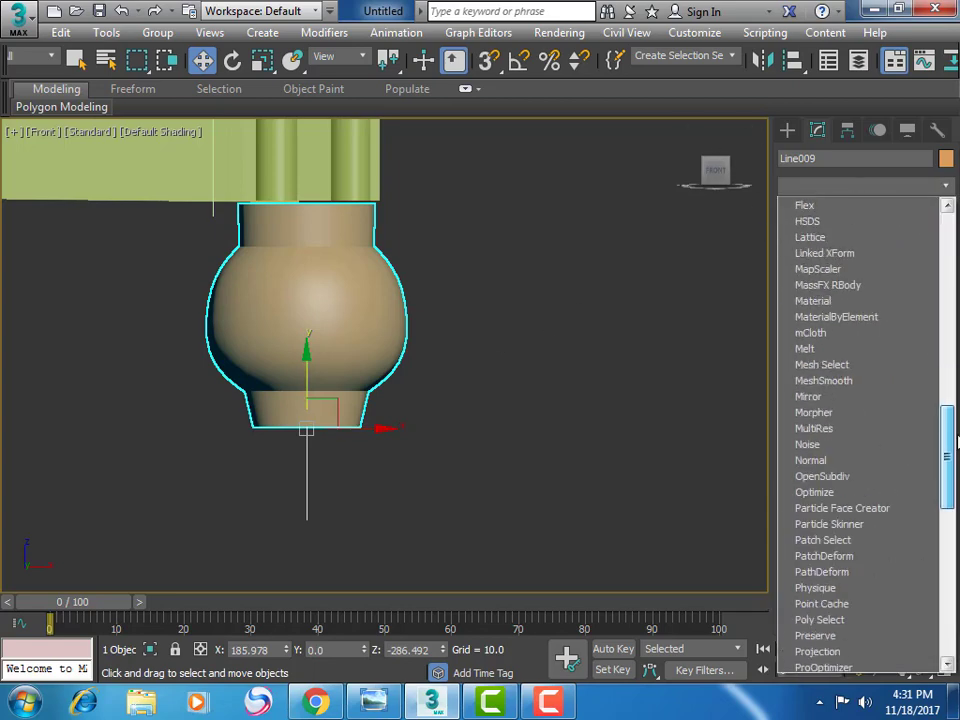
scroll(900, 480, down, 2)
scroll(880, 510, down, 2)
scroll(865, 540, down, 1)
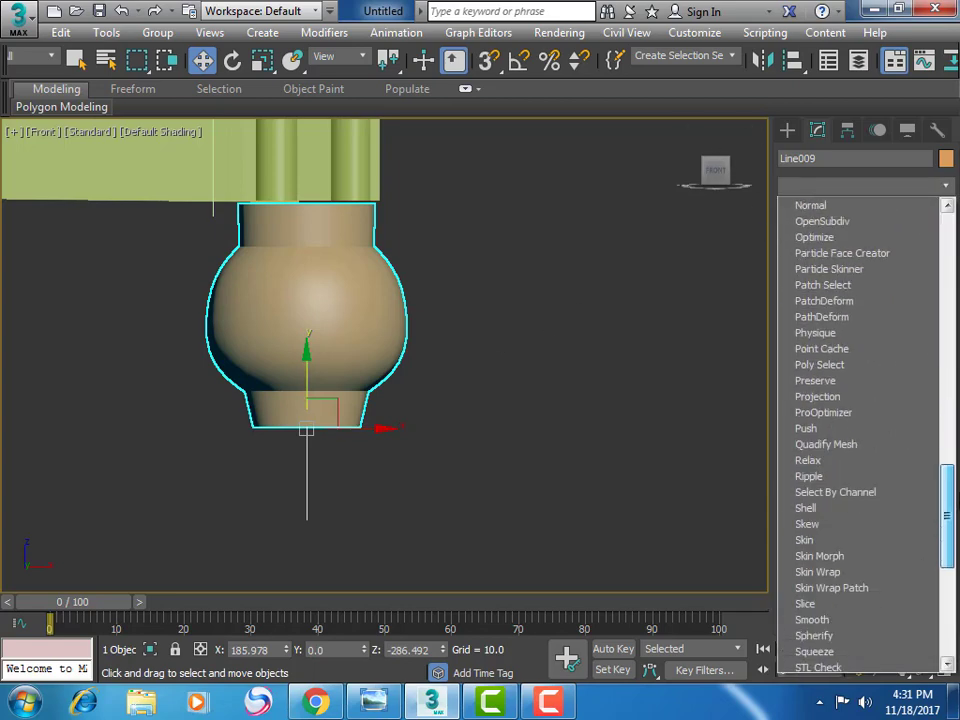
click(846, 509)
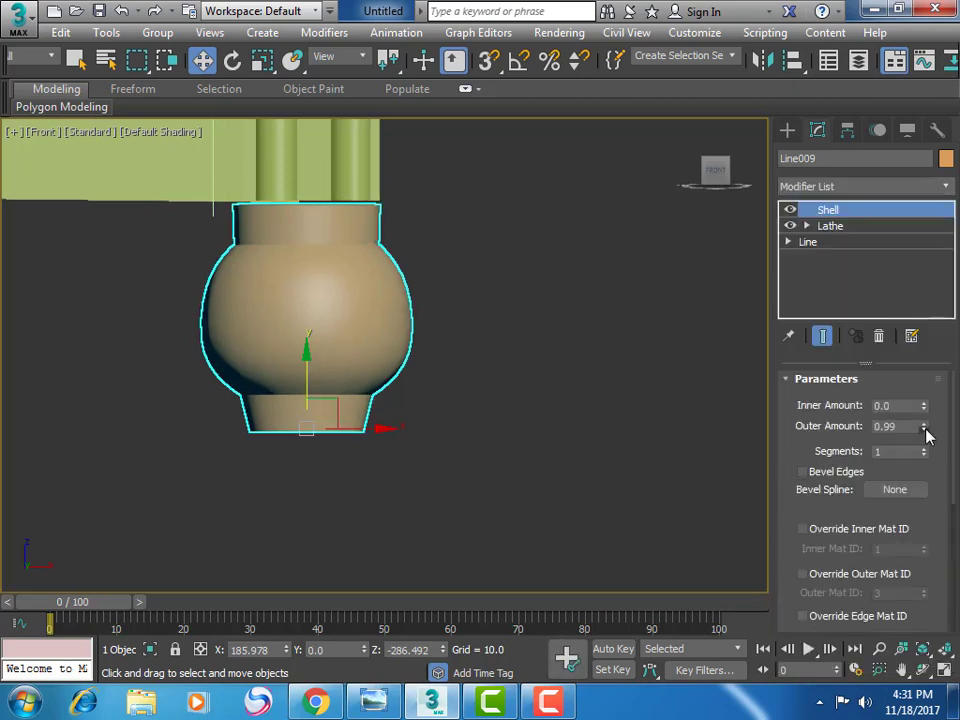
drag(925, 432, 926, 508)
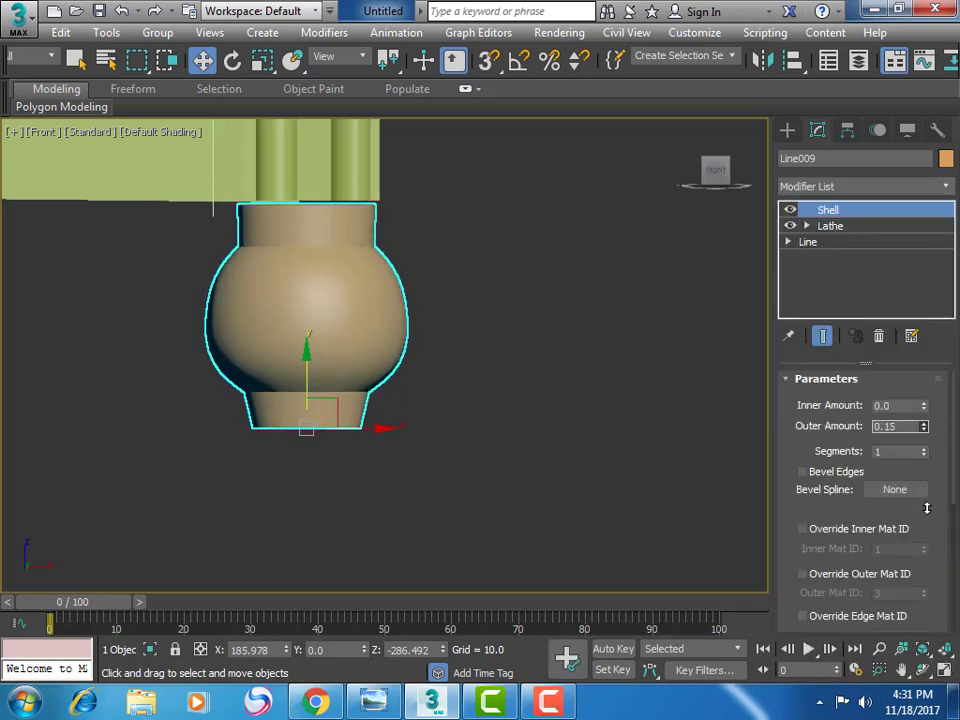
In the maximized Left view, move the lathed foot under the bed's other end post
click(901, 669)
click(942, 670)
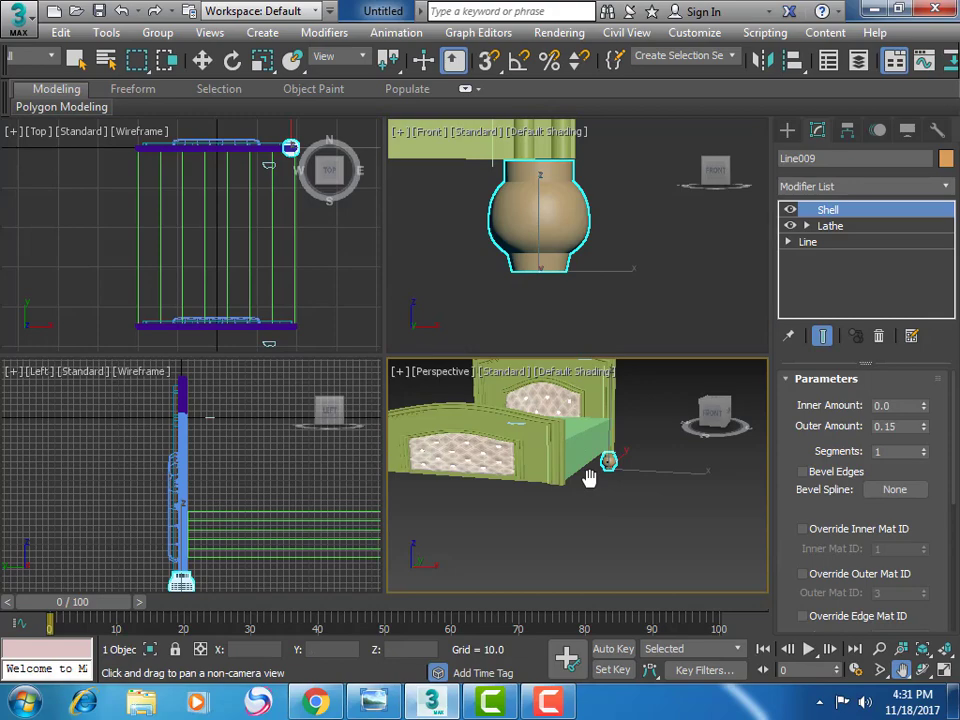
click(353, 503)
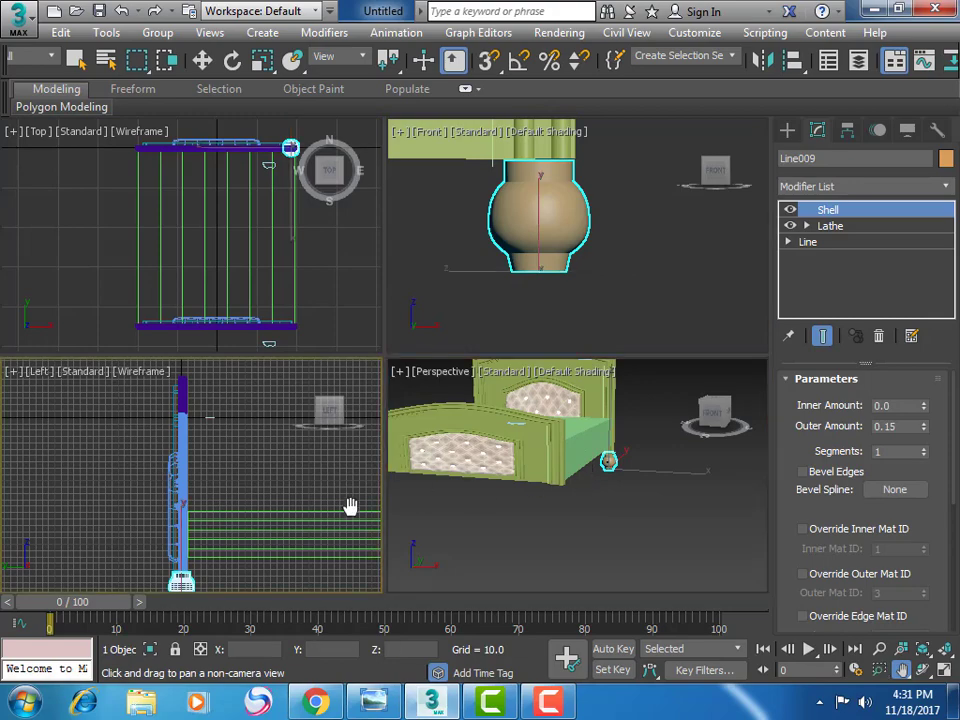
click(942, 670)
drag(476, 491, 279, 433)
scroll(298, 433, down, 3)
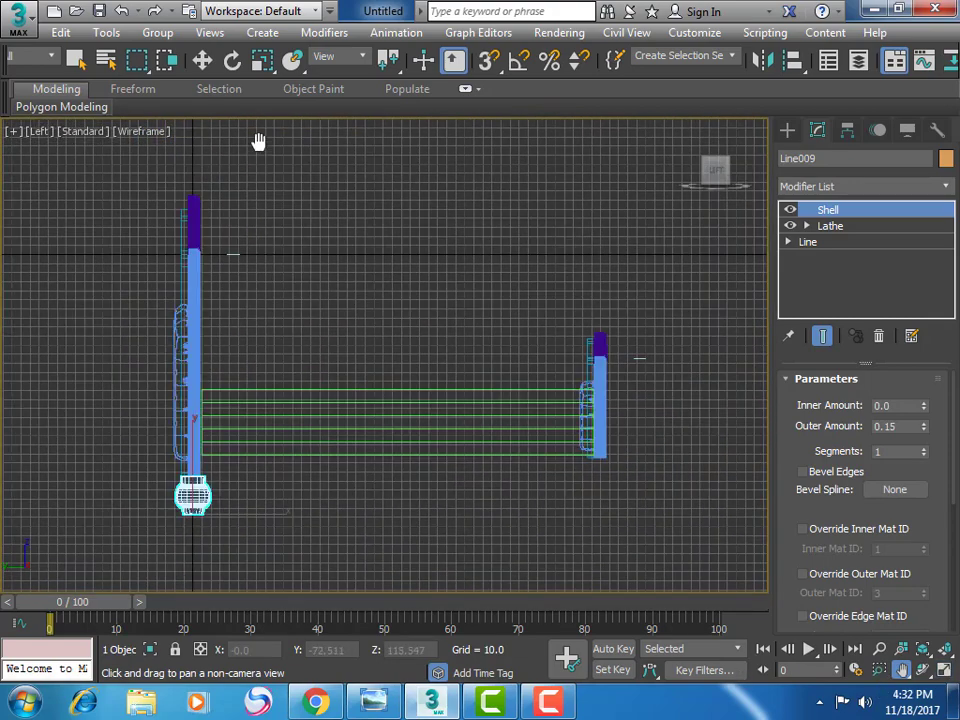
click(202, 60)
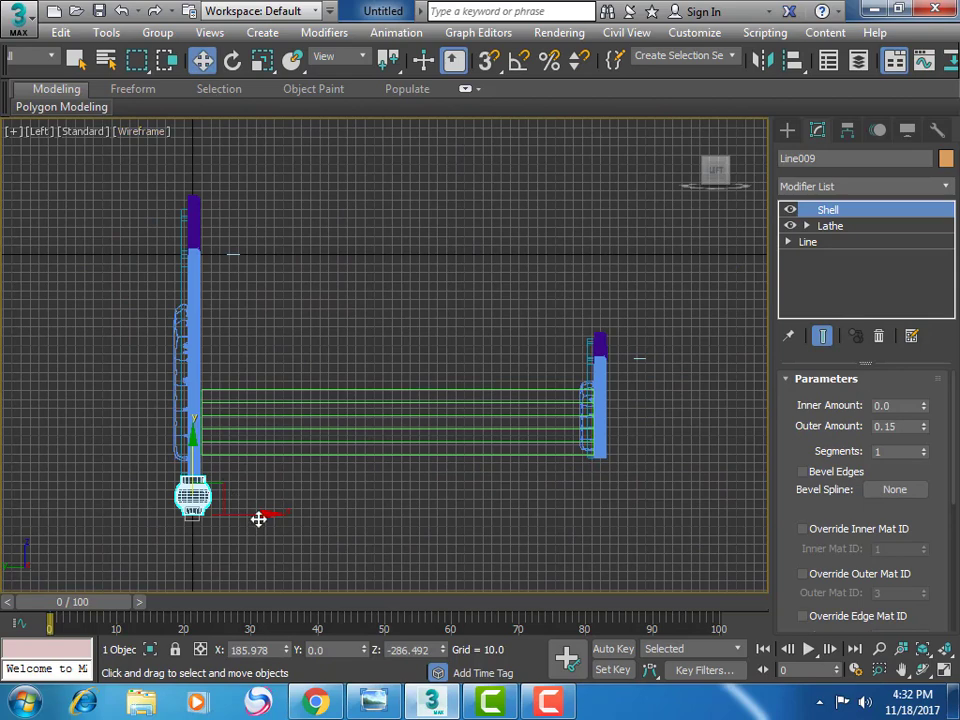
drag(258, 518, 662, 522)
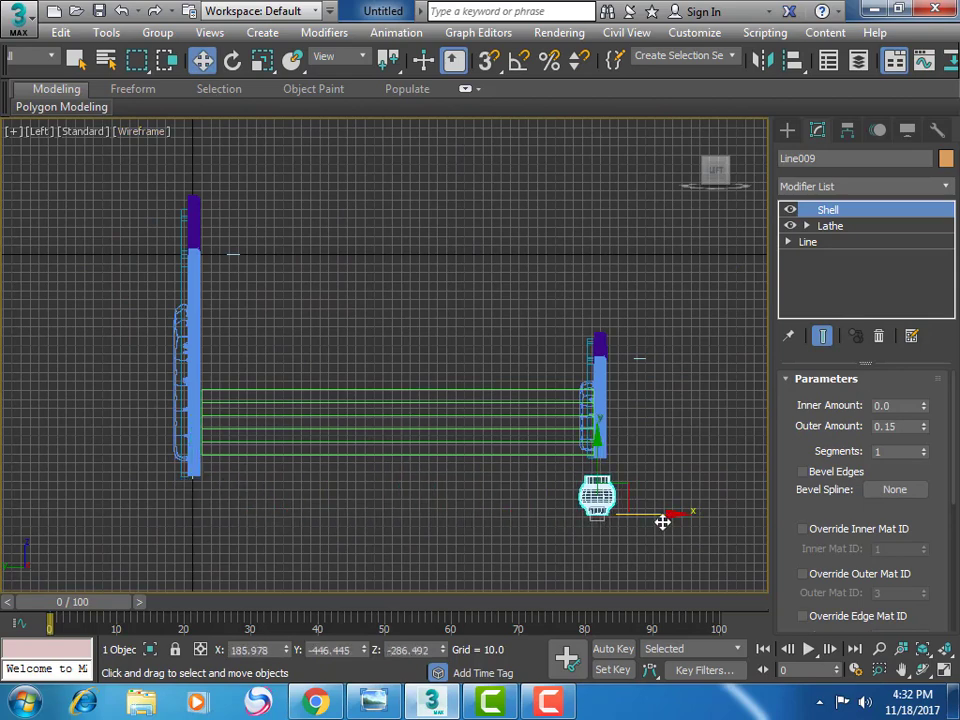
drag(598, 448, 597, 431)
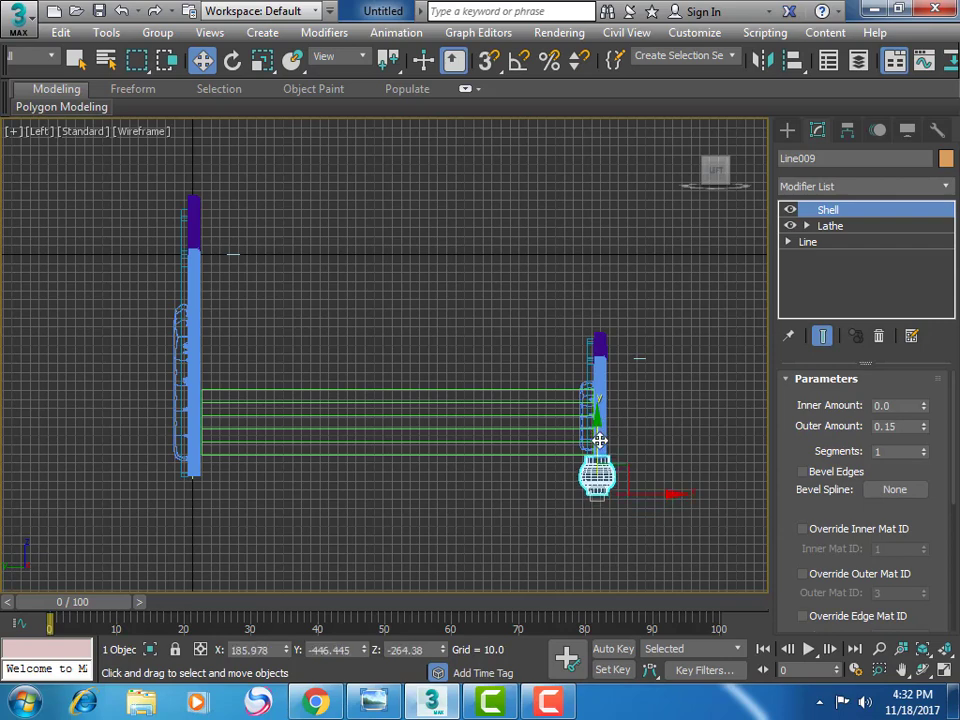
drag(630, 493, 628, 493)
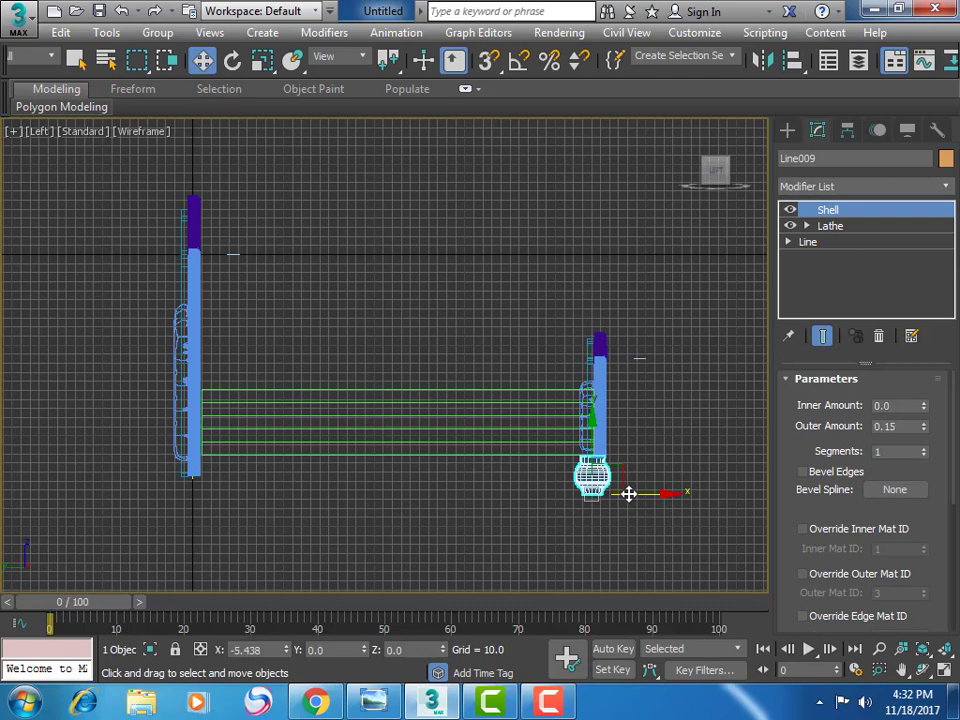
click(944, 668)
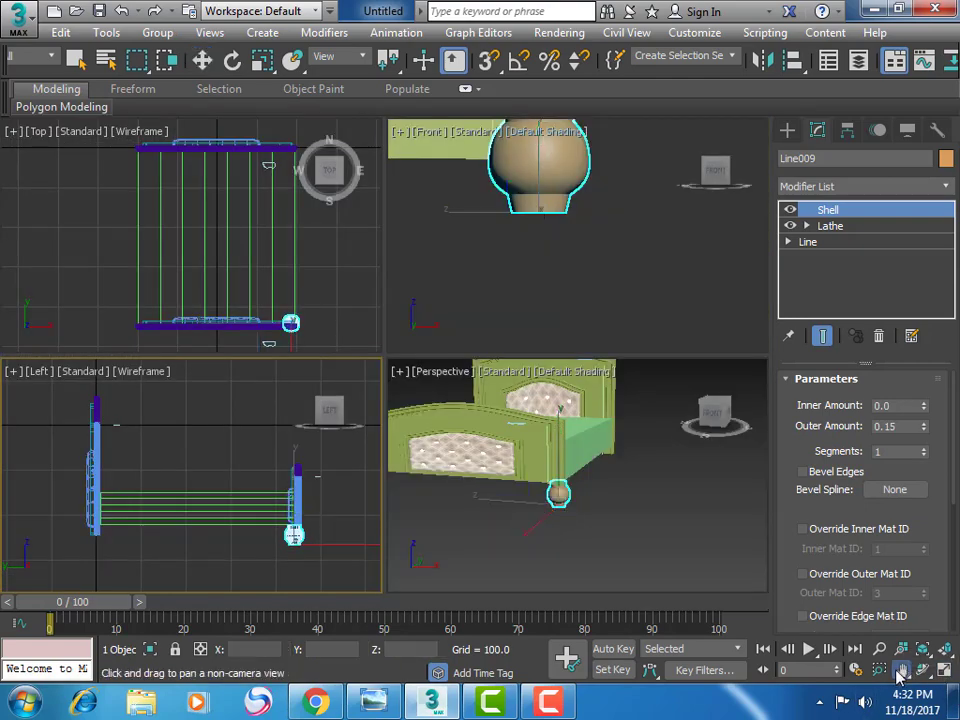
Scale the foot uniformly to 78% through the Scale Transform Type-In
click(686, 530)
key(alt+w)
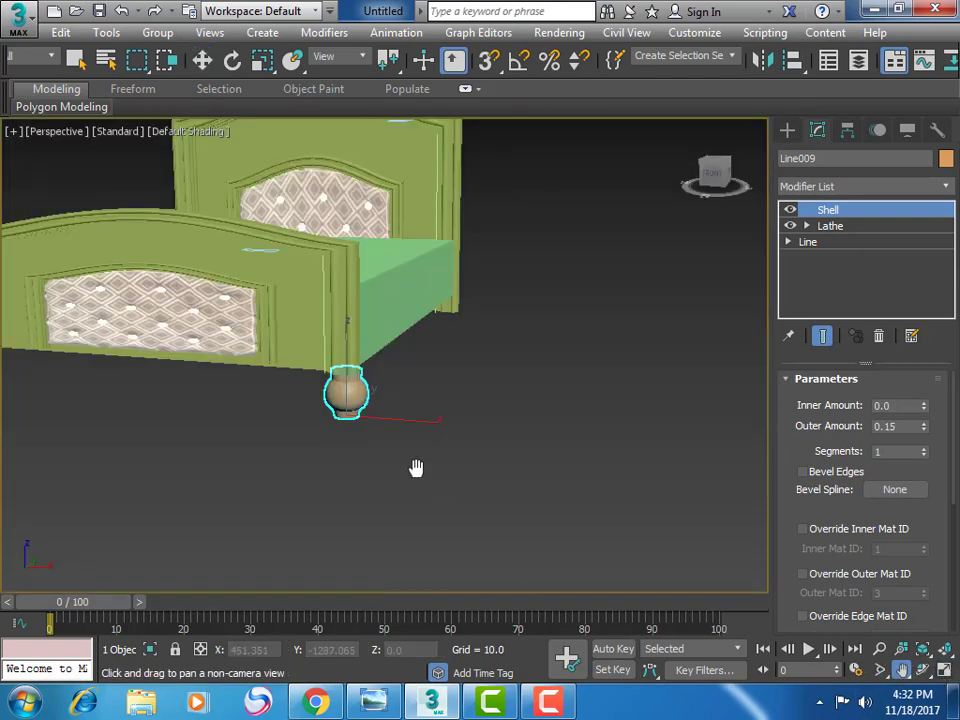
drag(416, 468, 486, 456)
scroll(486, 456, up, 2)
scroll(407, 456, up, 2)
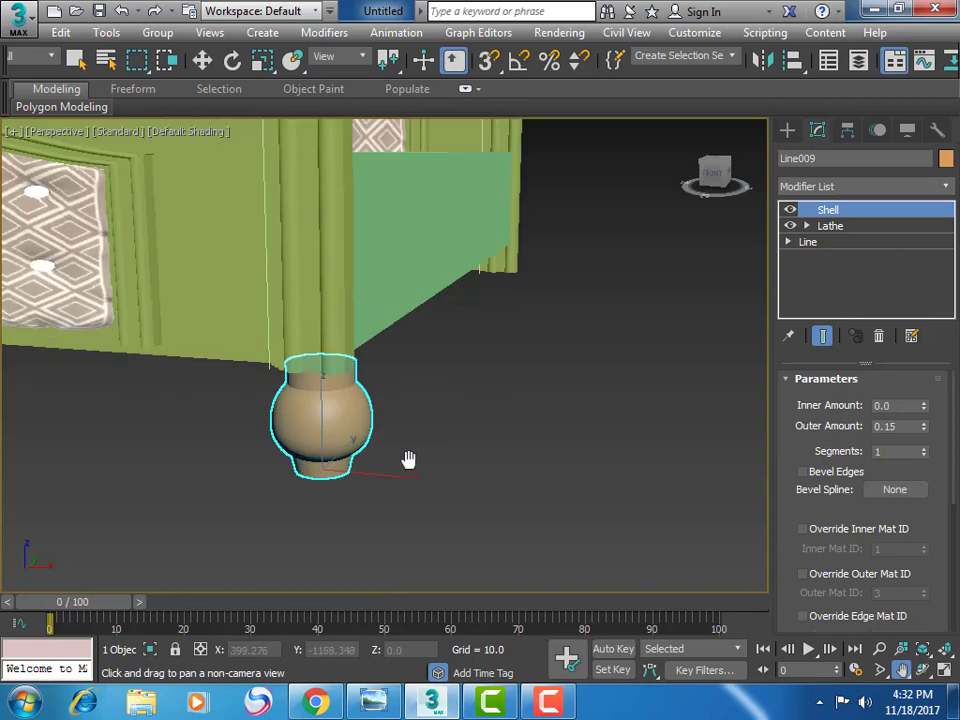
drag(407, 456, 541, 470)
scroll(541, 470, up, 2)
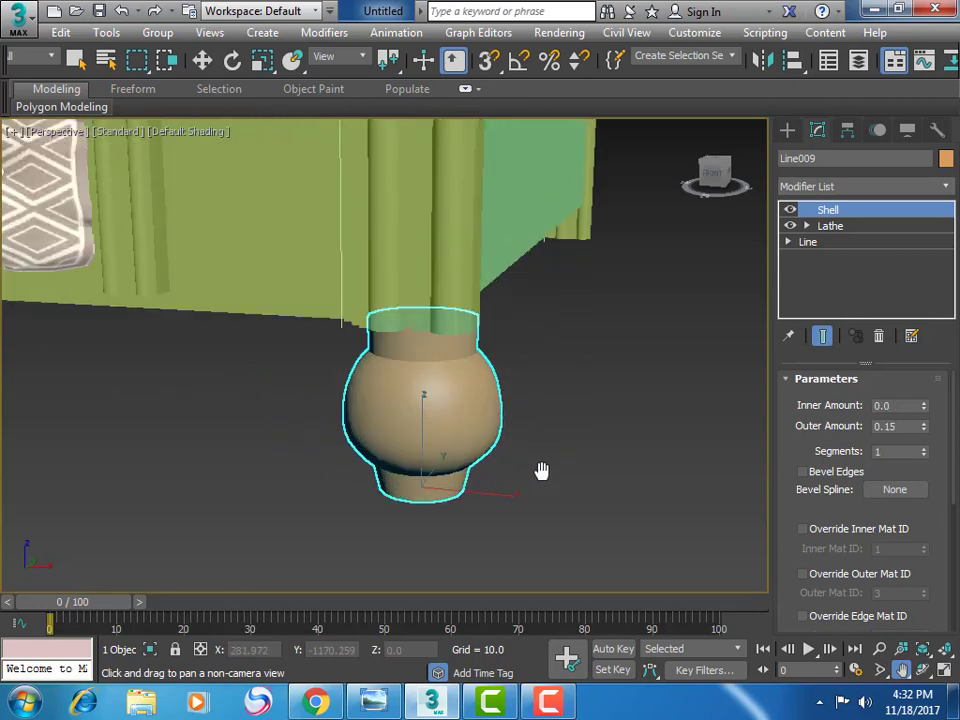
click(263, 61)
right_click(263, 62)
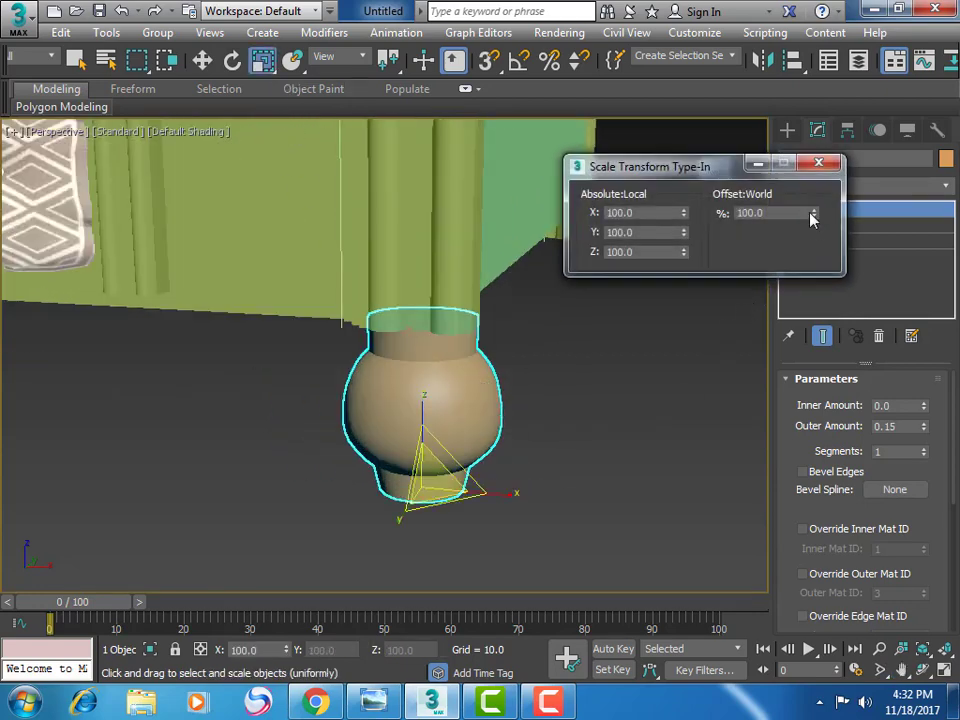
mouse_move(811, 219)
mouse_down()
mouse_move(825, 249)
mouse_move(838, 418)
mouse_up()
click(819, 163)
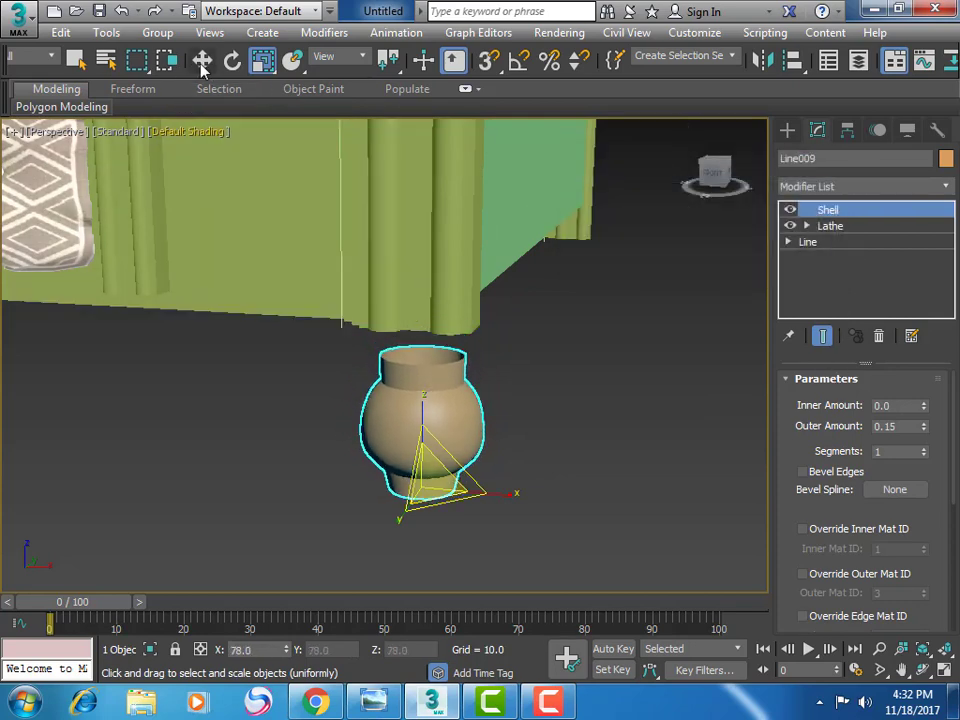
Raise the scaled foot up to meet the bed leg
click(202, 60)
drag(427, 430, 429, 403)
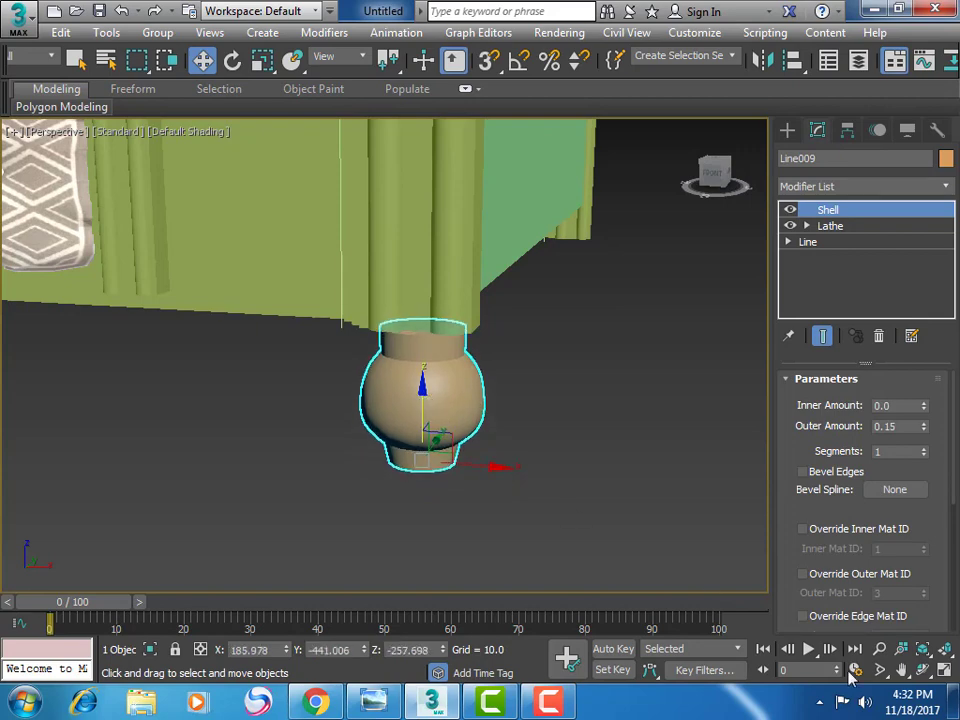
click(940, 670)
Zoom in on the foot in the Left view and nudge it sideways under the frame corner
click(903, 671)
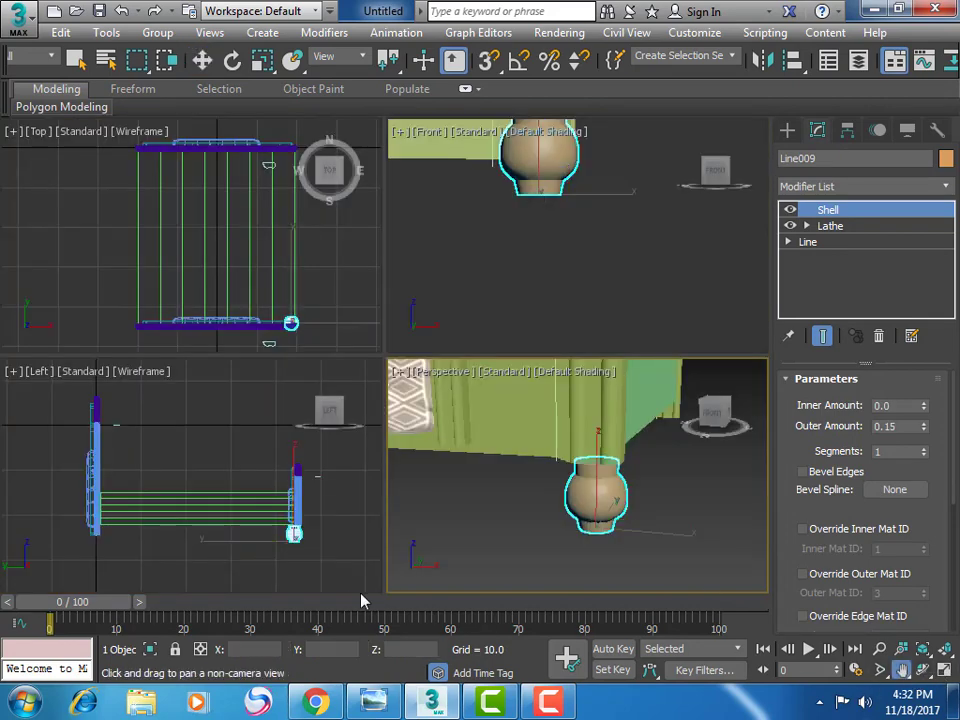
click(880, 670)
click(321, 551)
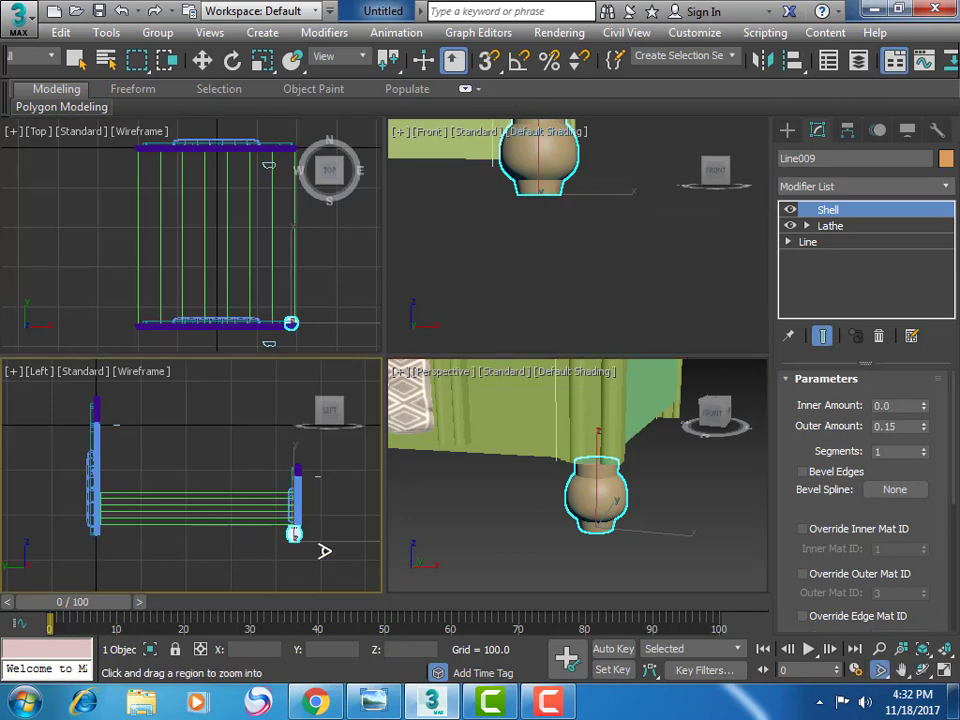
drag(276, 525, 306, 560)
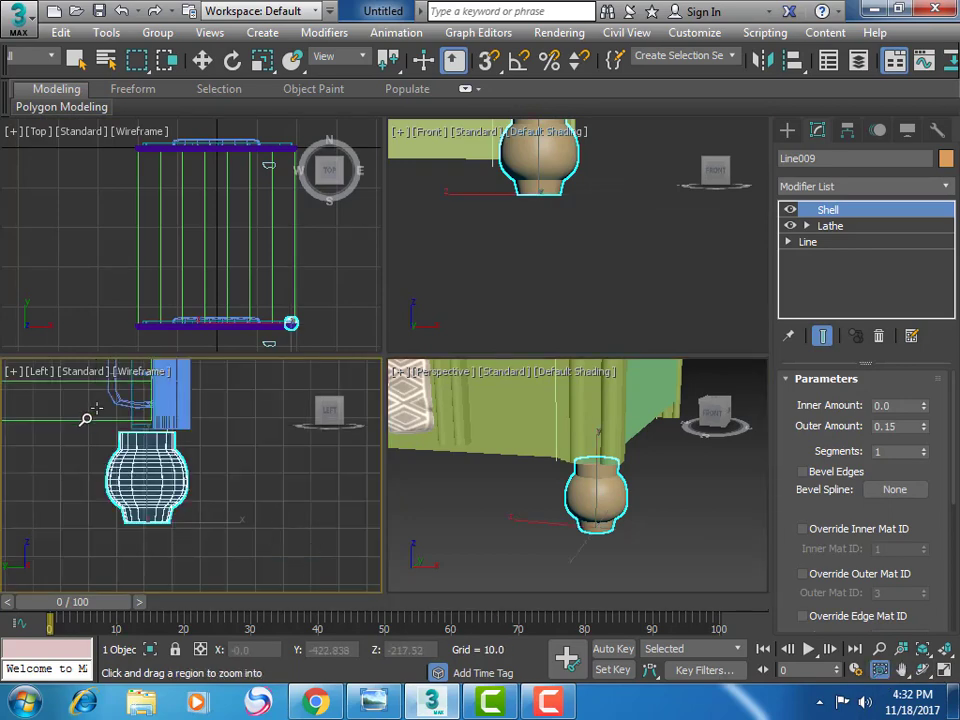
drag(100, 403, 208, 537)
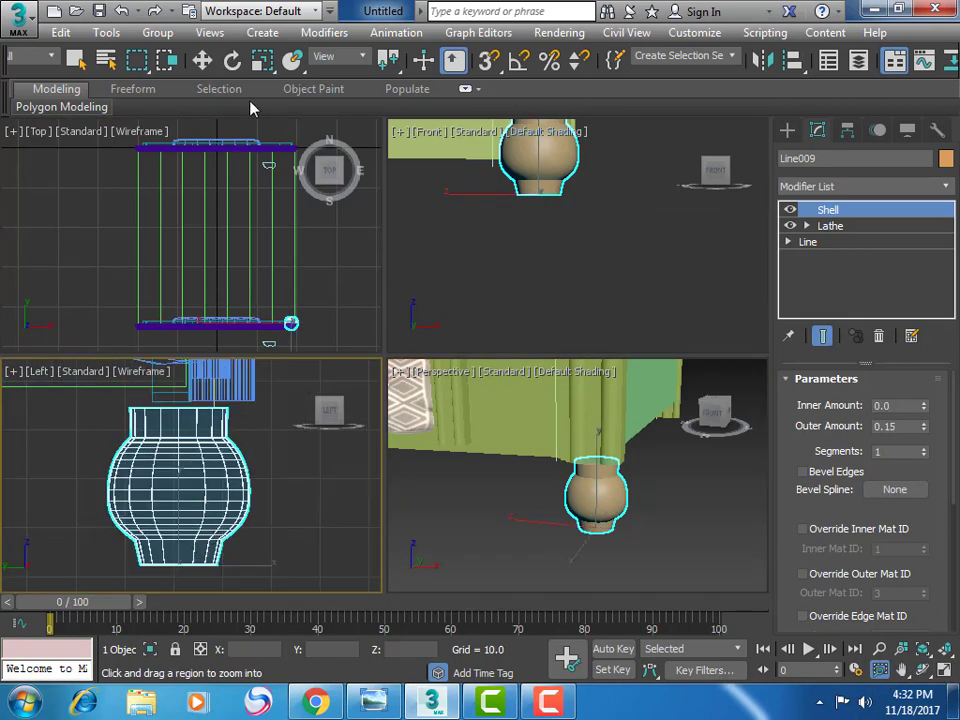
click(205, 61)
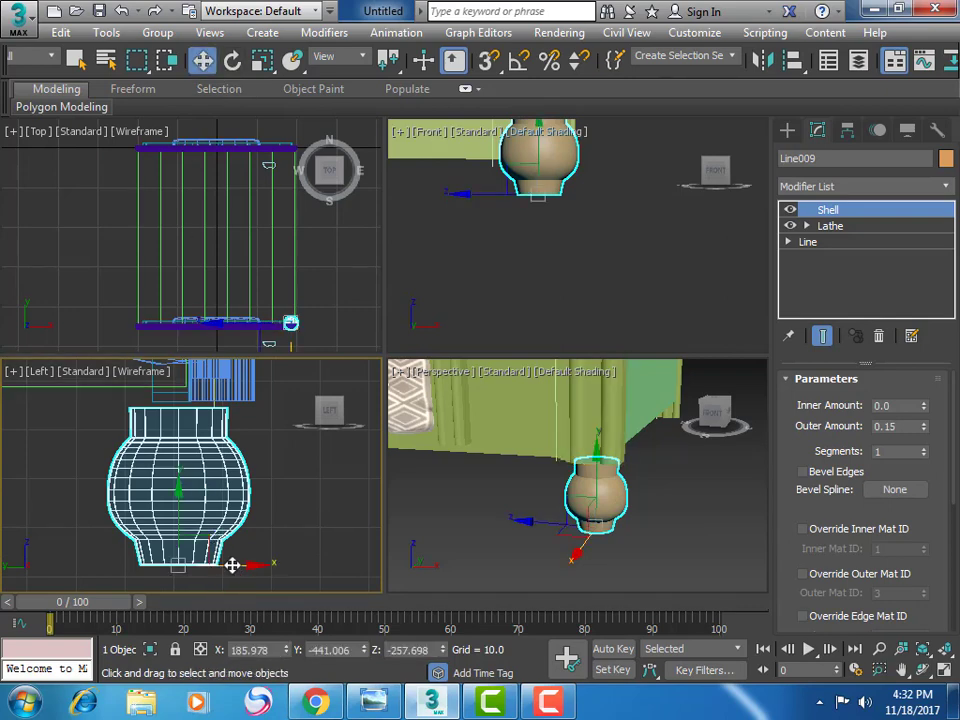
mouse_move(232, 565)
mouse_down()
mouse_move(256, 566)
mouse_move(210, 521)
mouse_move(203, 500)
mouse_up()
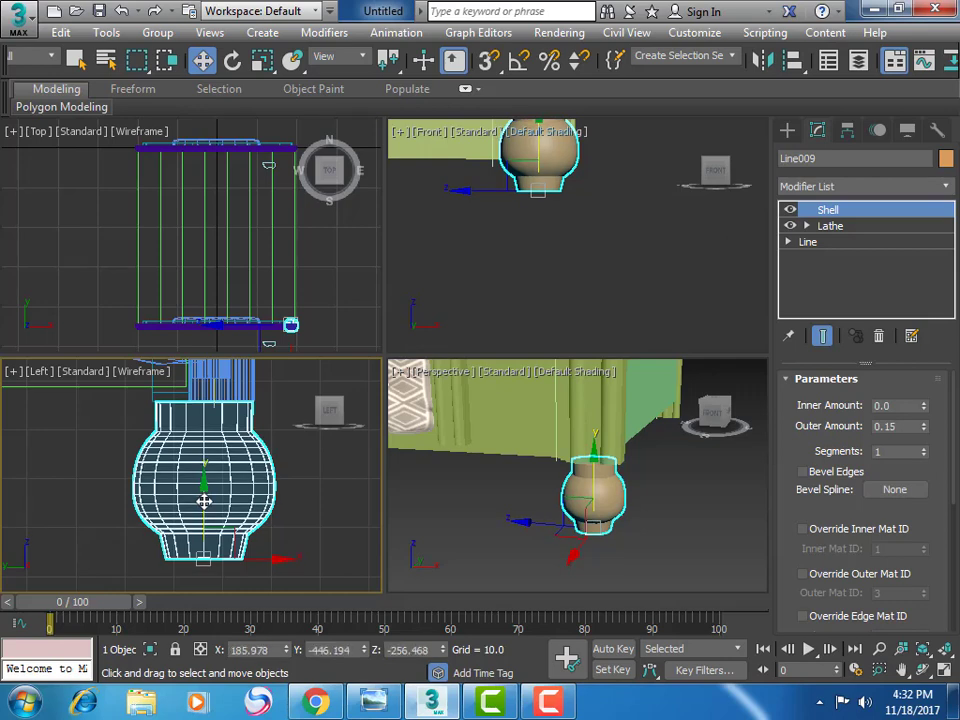
right_click(321, 332)
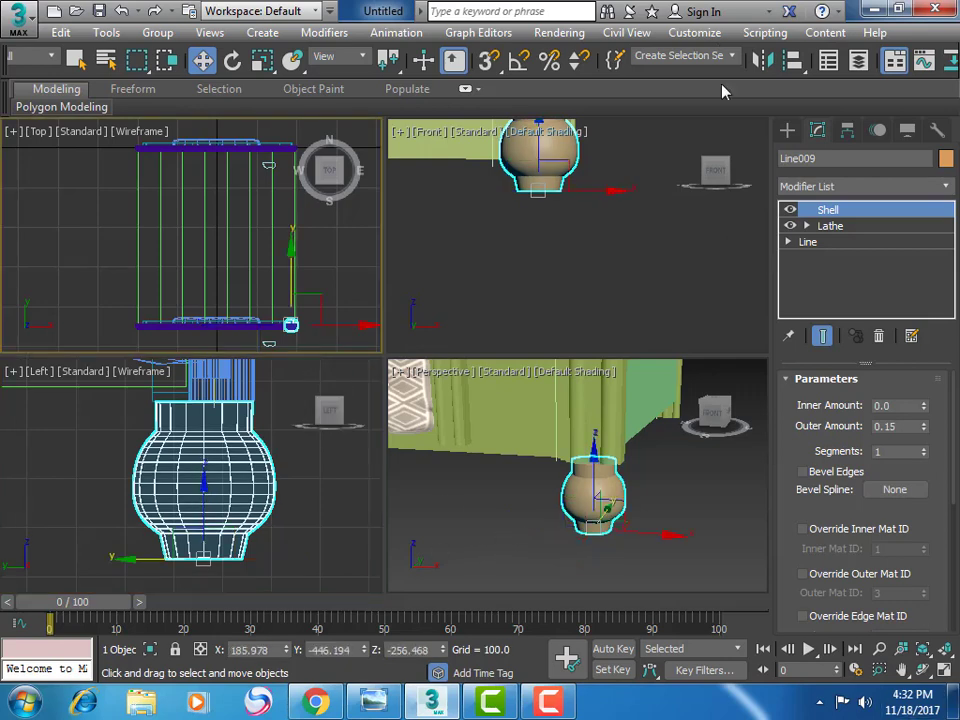
drag(707, 60, 500, 66)
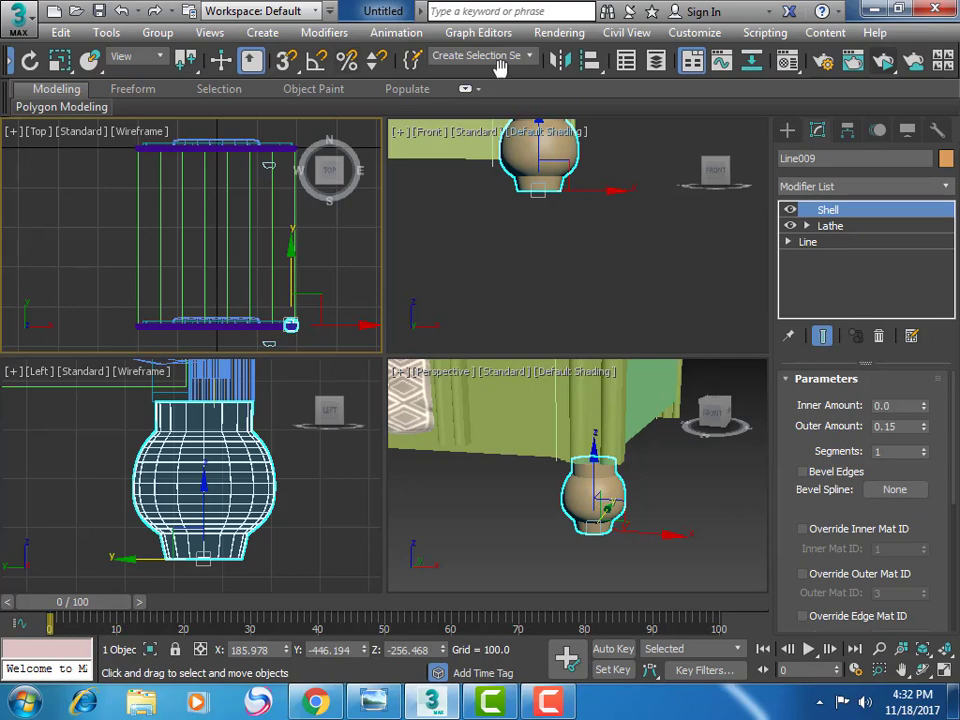
Assign the green 01 - Default material to the bun foot
click(795, 62)
click(630, 170)
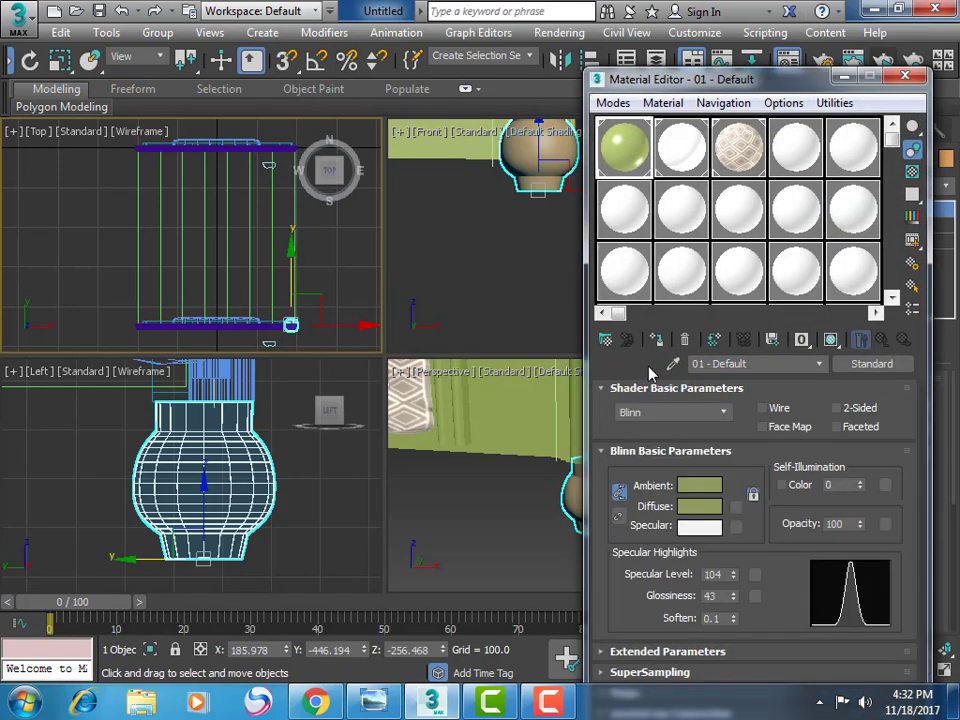
click(688, 60)
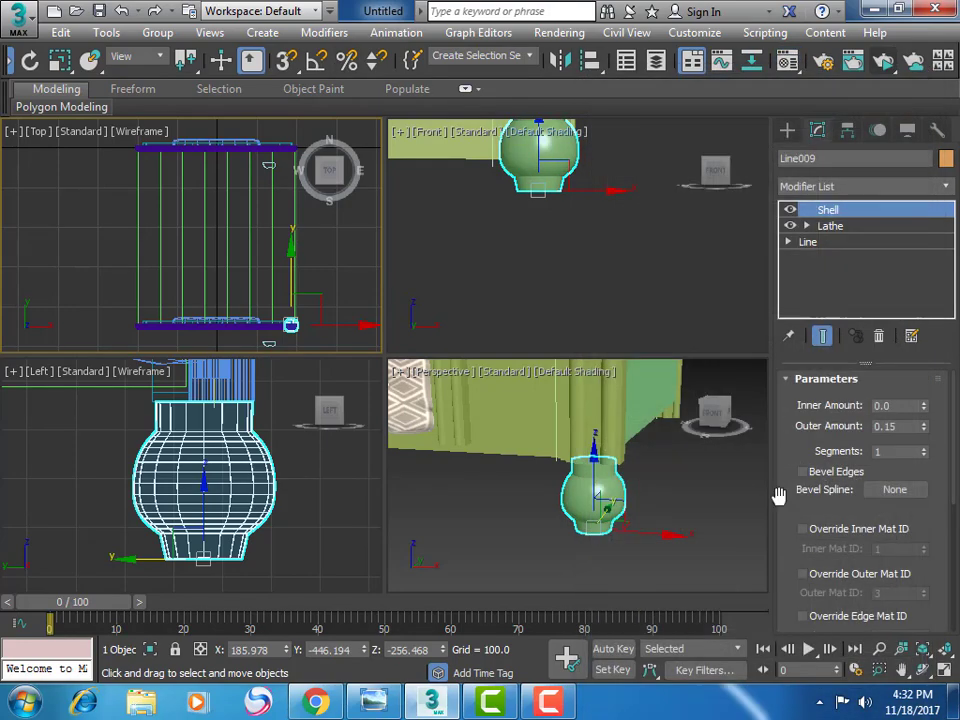
click(901, 669)
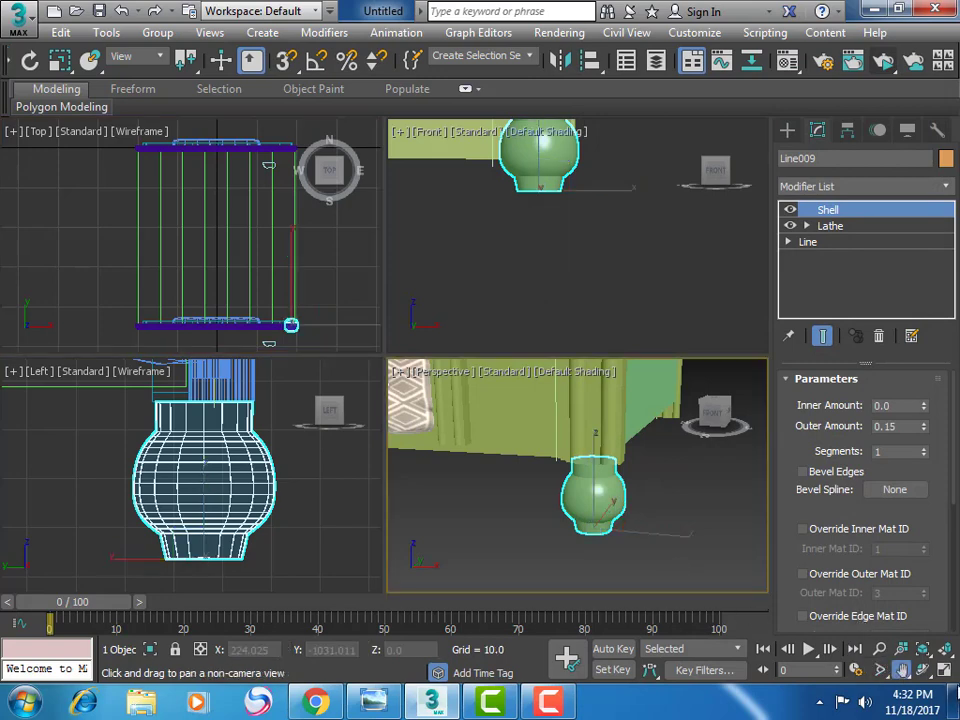
click(945, 676)
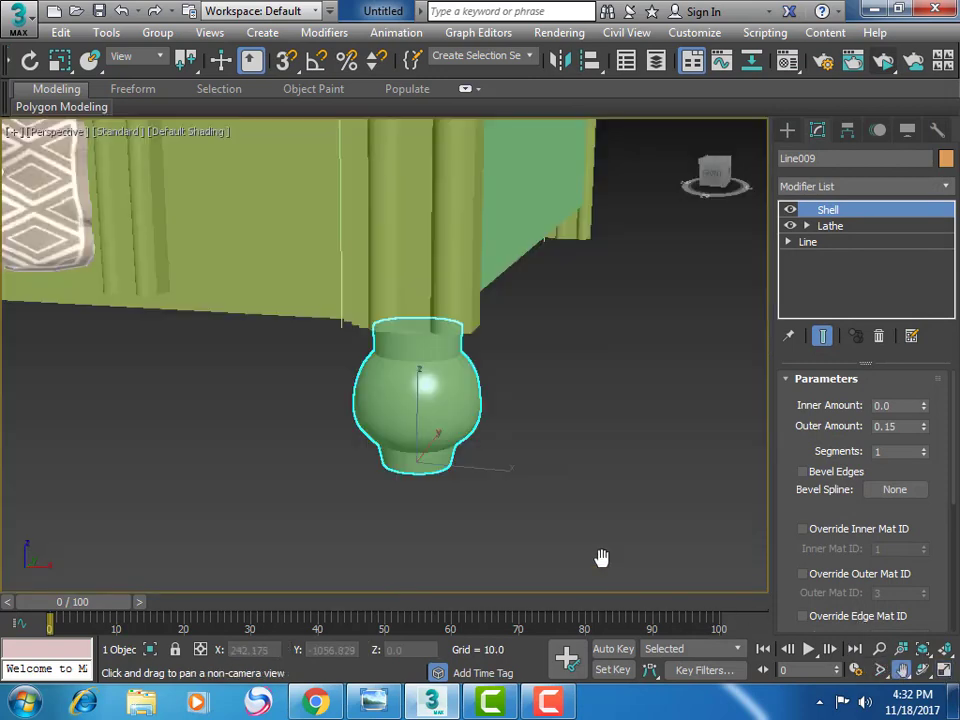
click(945, 676)
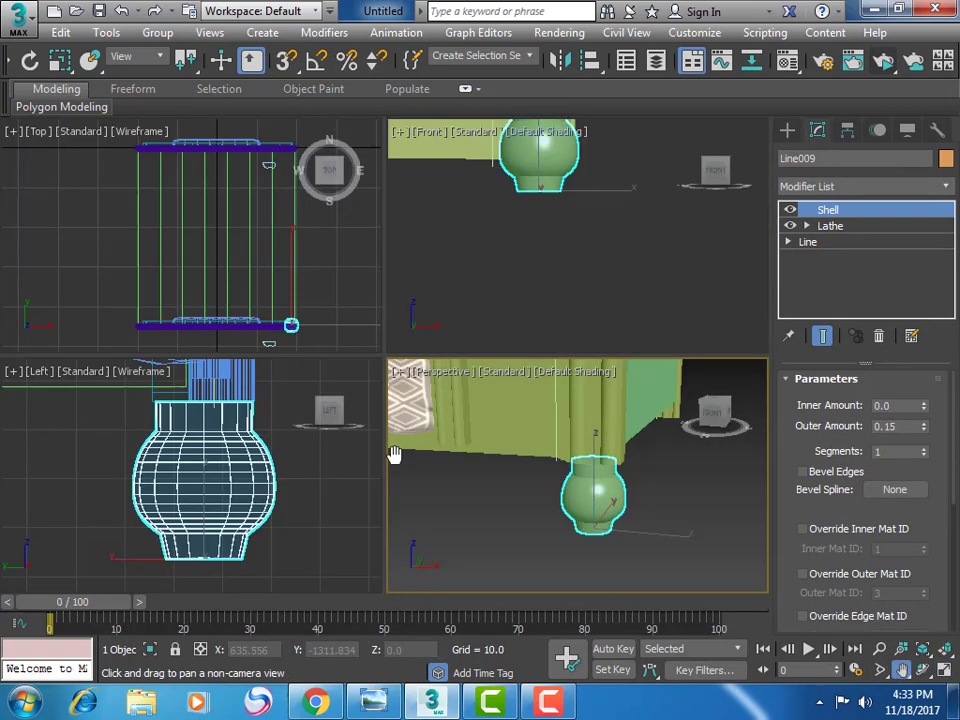
Shift-drag a copy of the foot to the opposite footboard corner, creating Line010
click(946, 672)
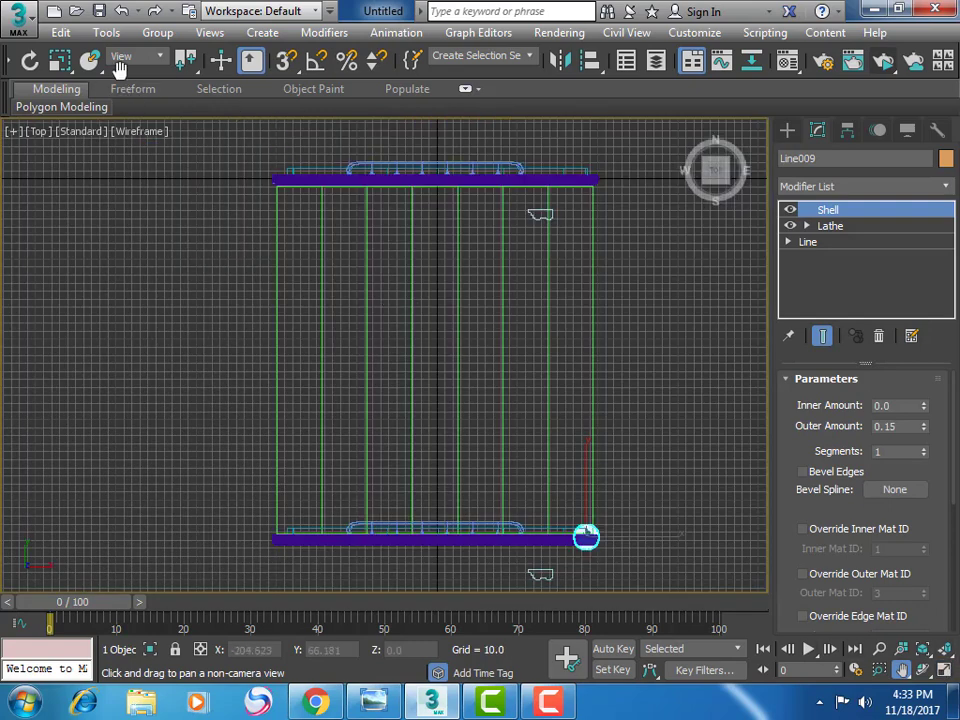
drag(118, 62, 460, 95)
click(339, 60)
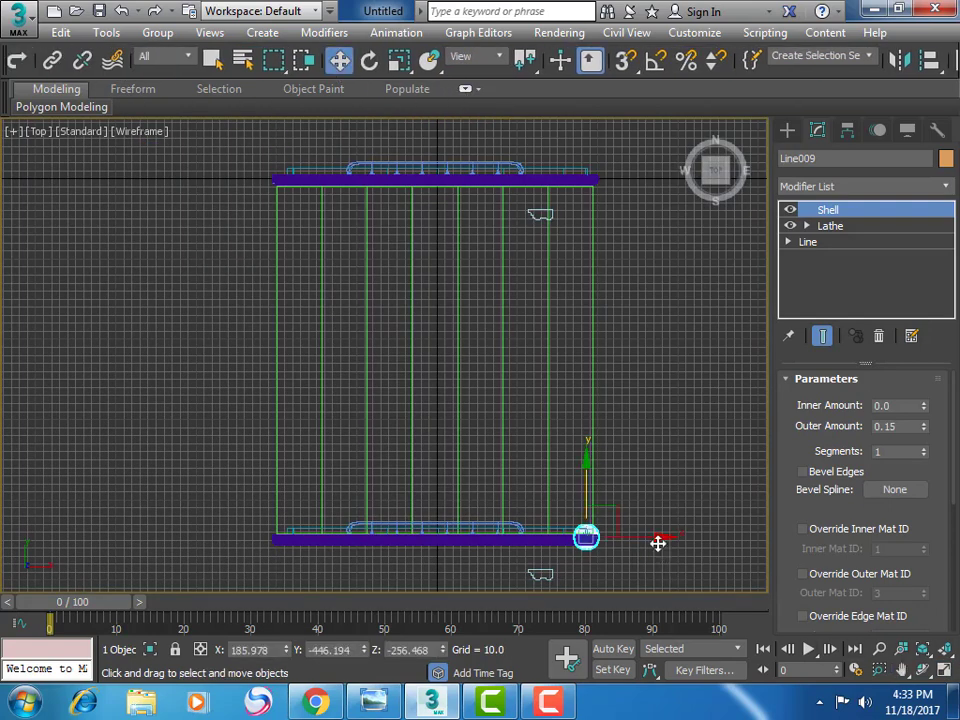
drag(663, 540, 378, 527)
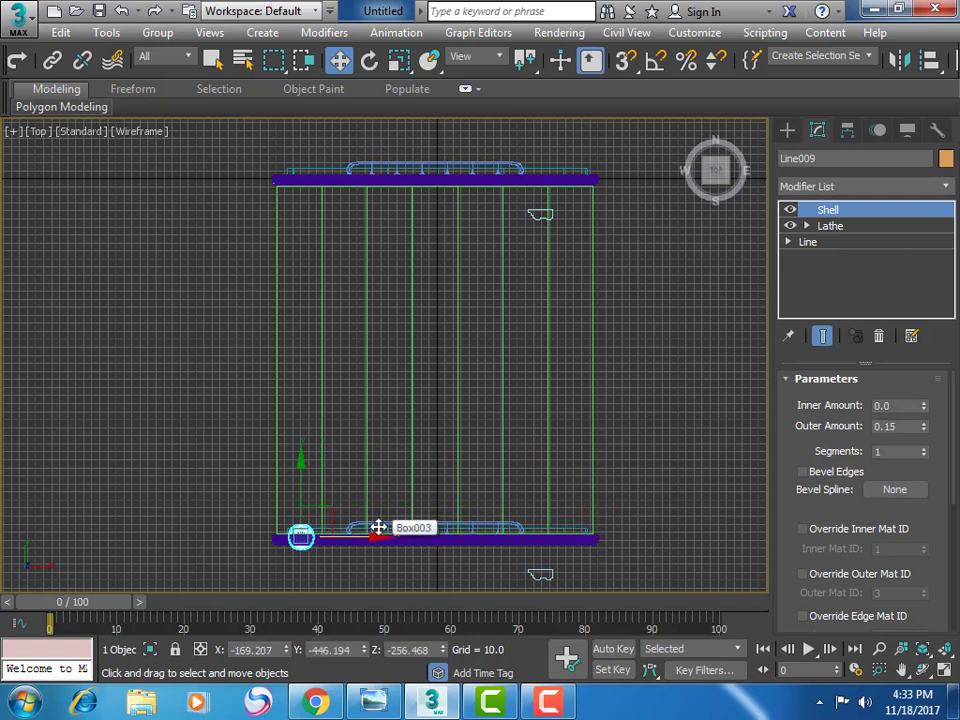
key(ctrl+z)
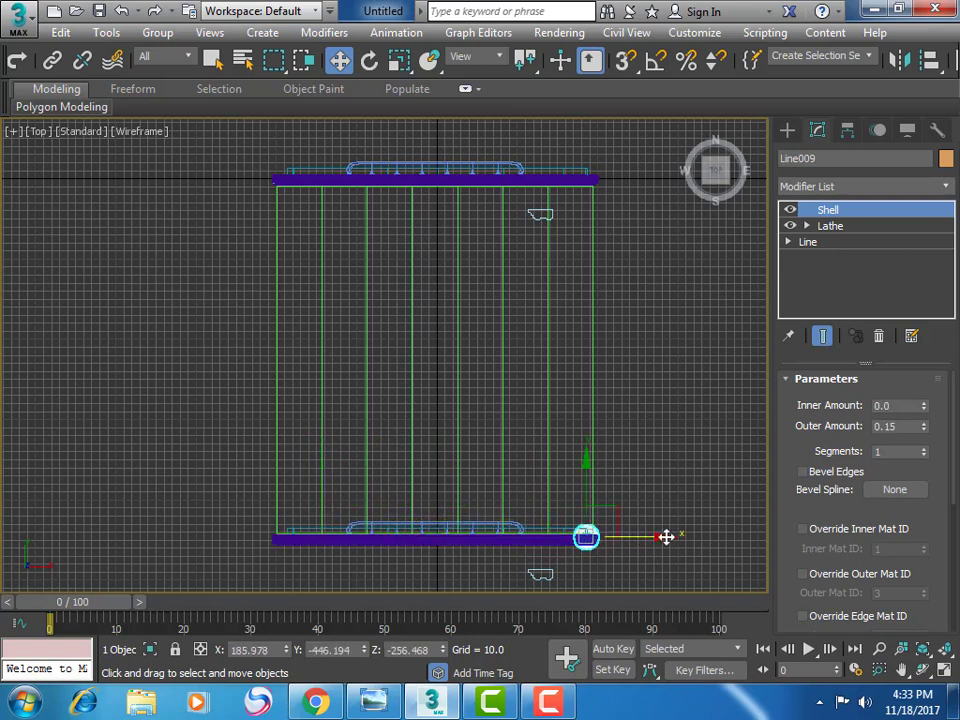
shift+drag(665, 540, 364, 538)
click(483, 431)
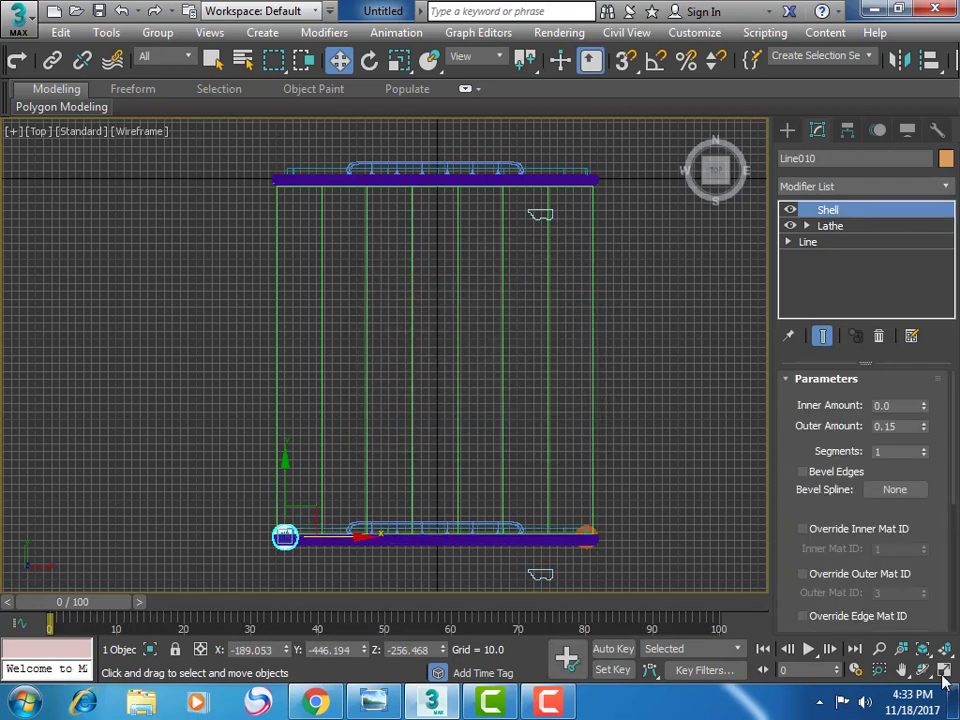
click(944, 670)
click(901, 670)
Orbit the Perspective view and pan the Left view to inspect both bed feet
scroll(728, 567, down, 5)
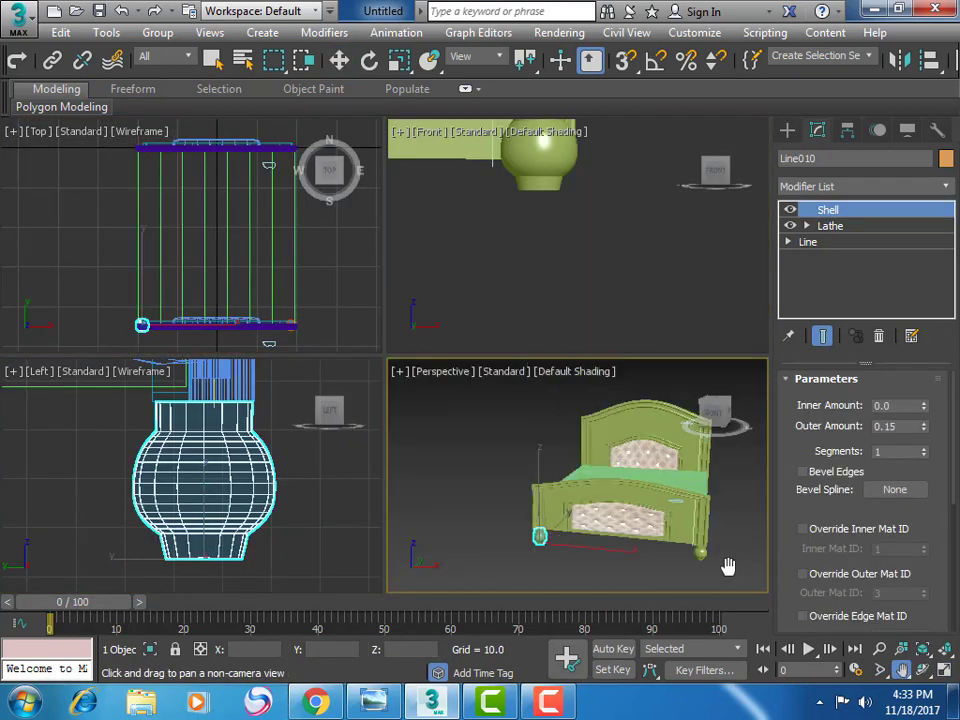
key(alt+w)
click(922, 670)
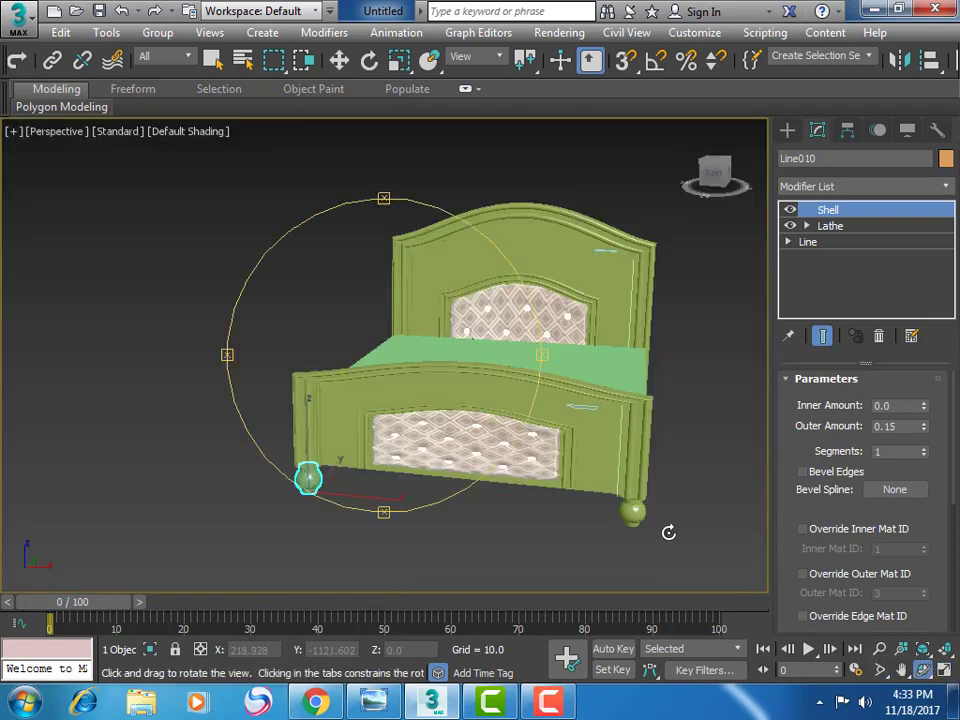
drag(549, 422, 480, 410)
scroll(480, 410, down, 3)
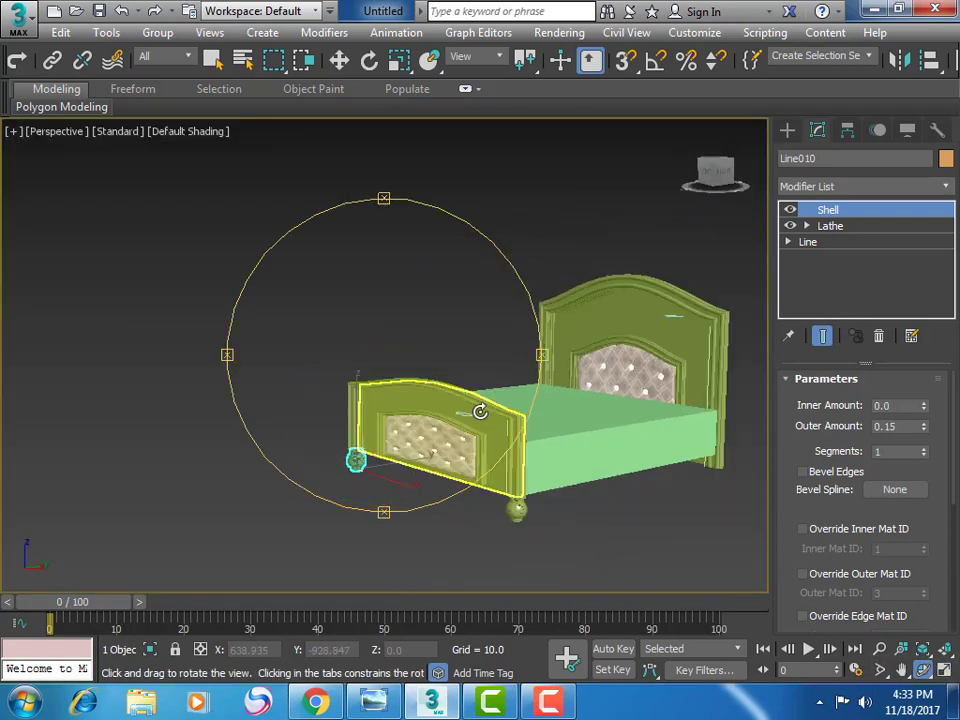
middle_drag(637, 488, 566, 480)
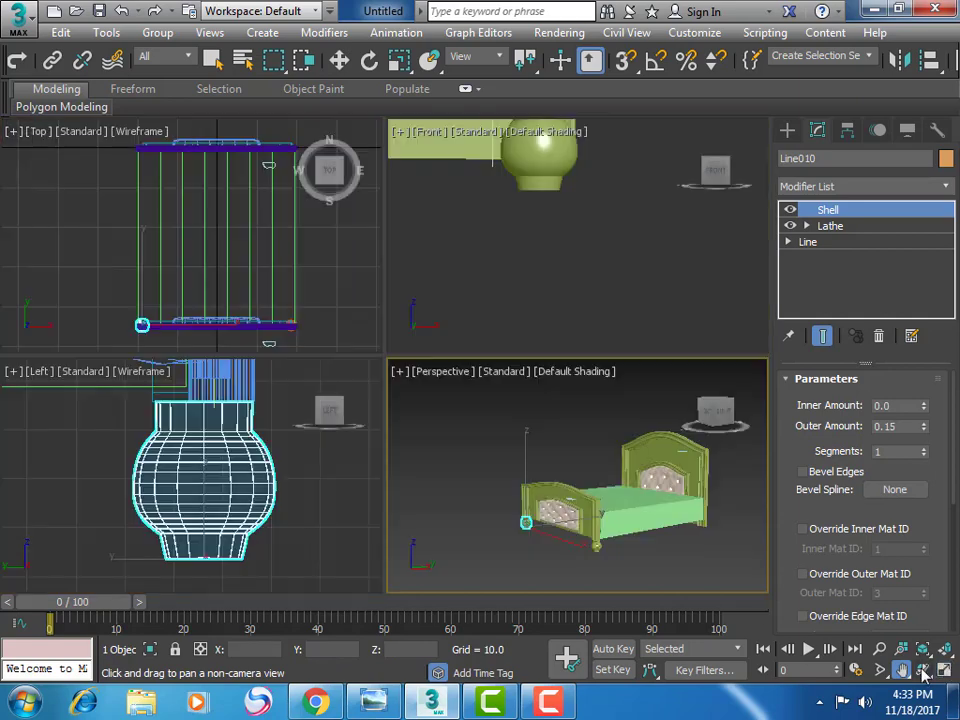
click(943, 670)
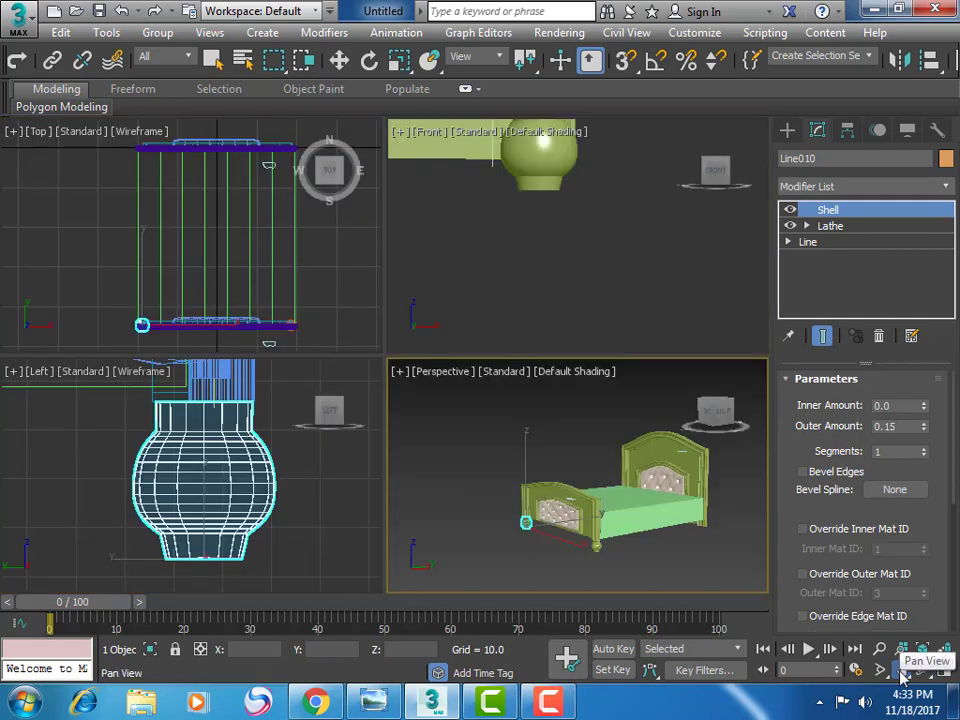
click(343, 542)
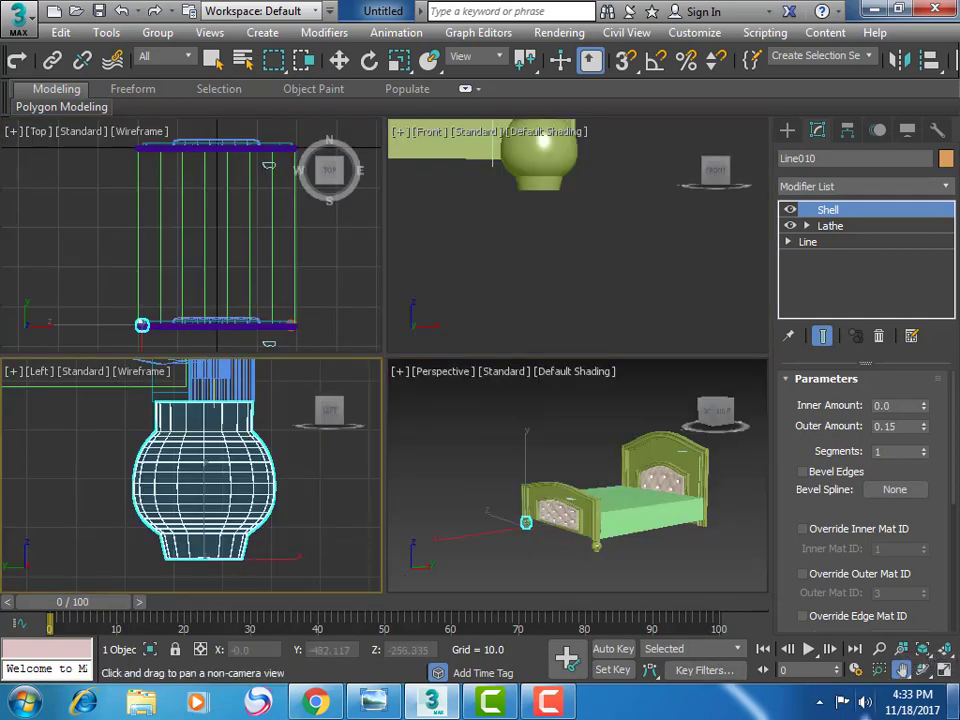
click(943, 670)
scroll(380, 521, down, 2)
scroll(381, 521, down, 3)
scroll(340, 521, down, 2)
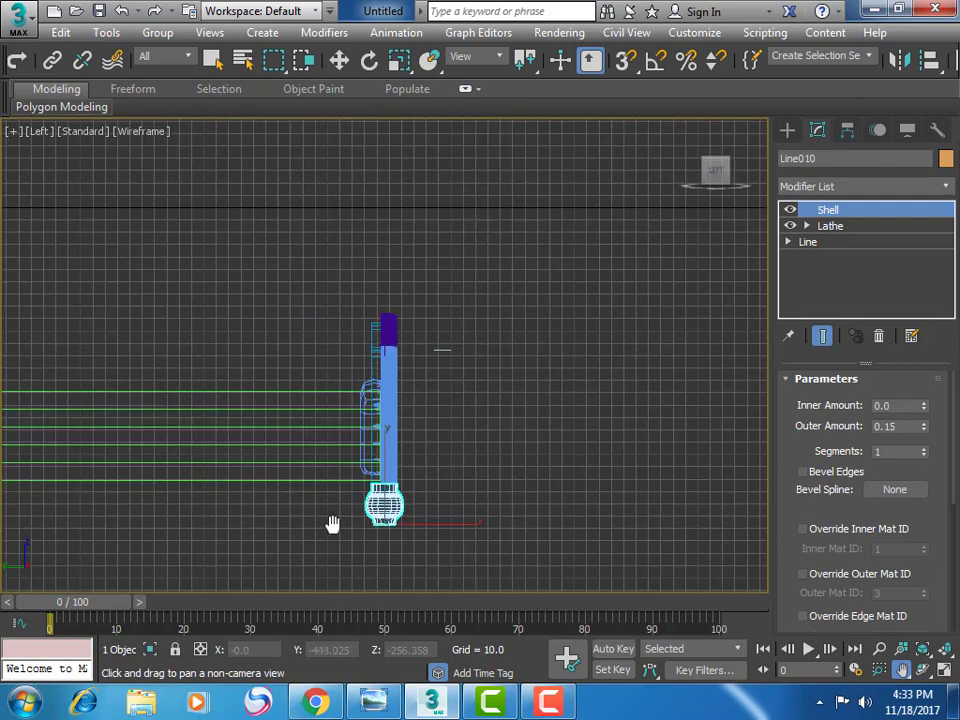
mouse_move(332, 521)
middle_down()
mouse_move(490, 455)
mouse_move(622, 435)
middle_up()
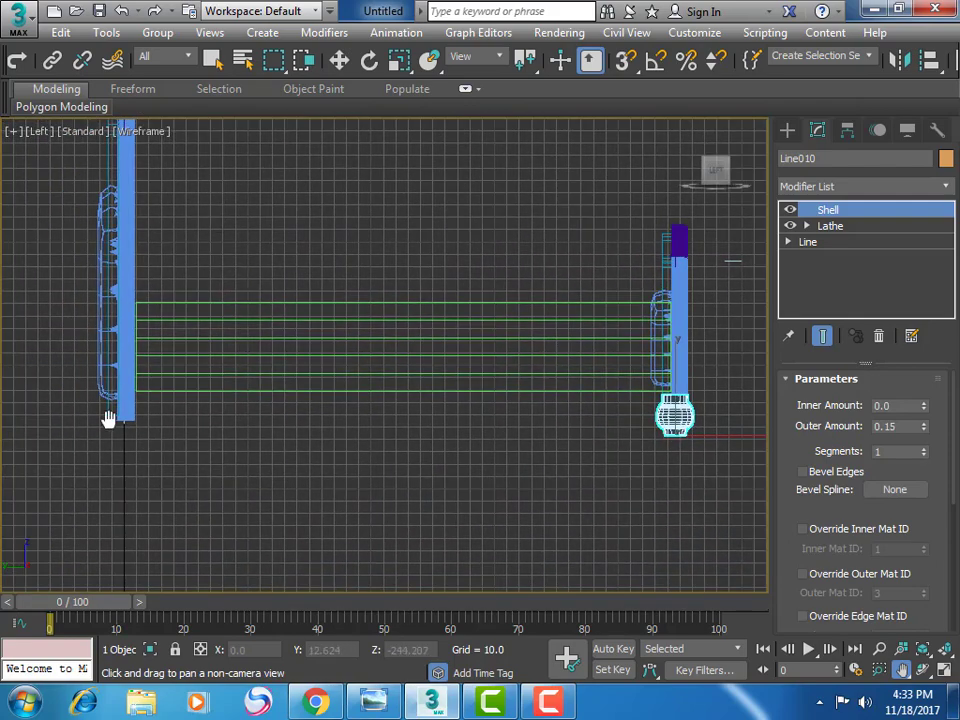
key(alt+w)
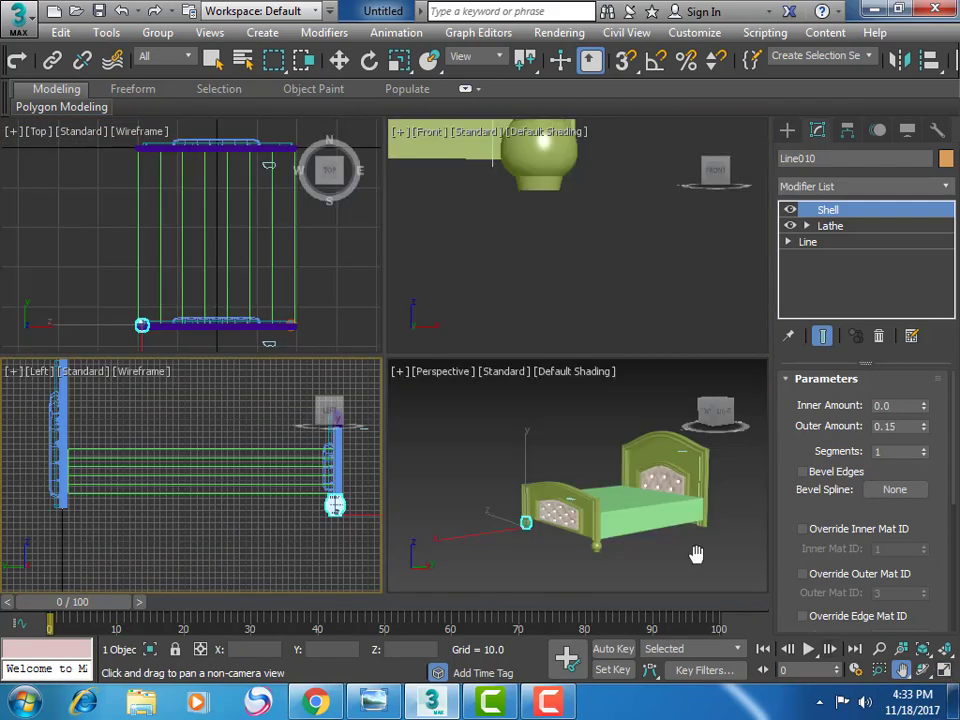
Zoom Extents in the Front view to frame the whole bed
click(621, 284)
key(z)
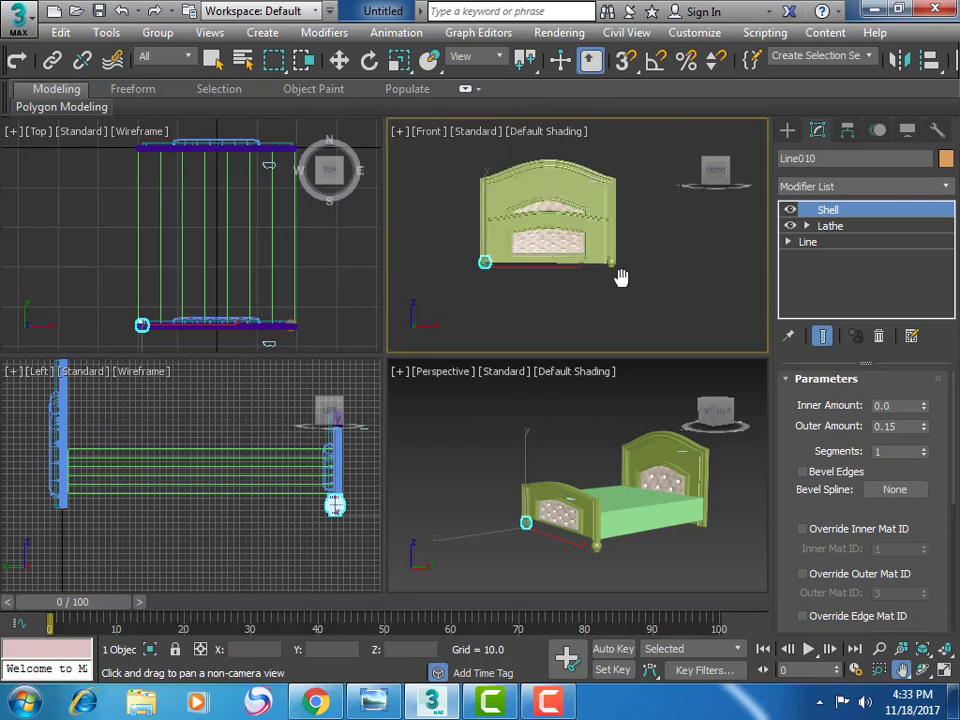
click(261, 290)
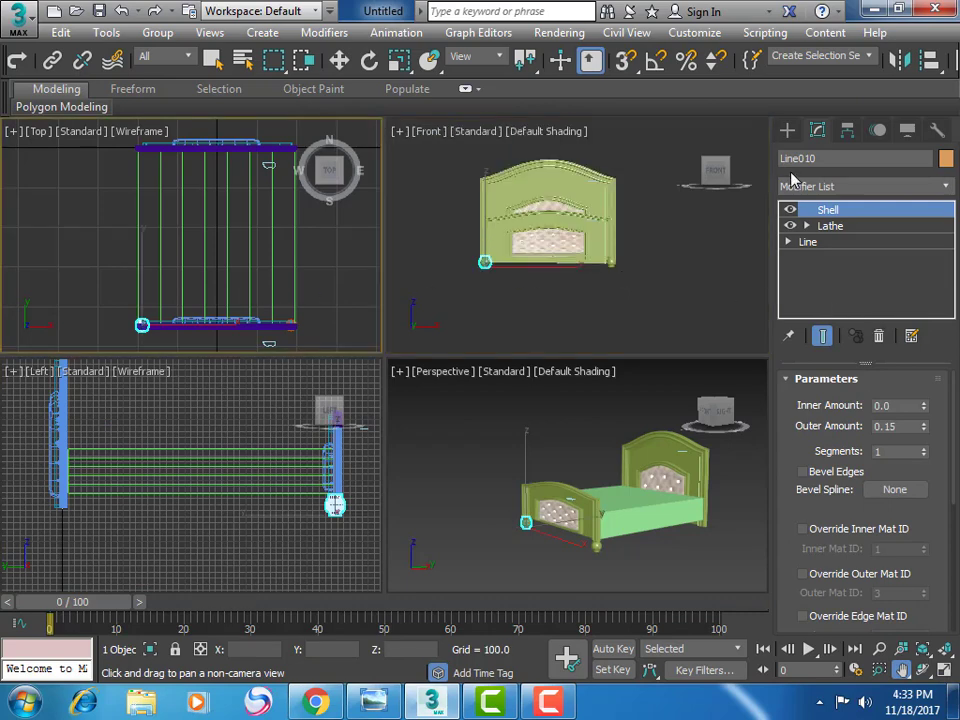
click(787, 130)
Draw a new box, Box004 (11.79 × 47.16 × 84.889), in the Top view
click(788, 158)
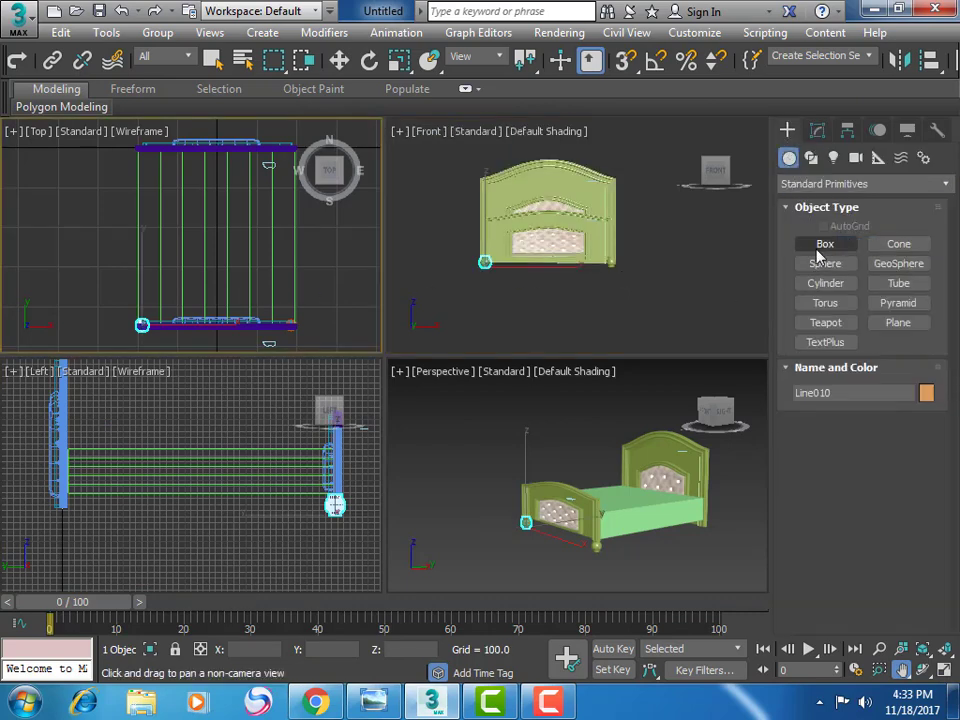
click(821, 250)
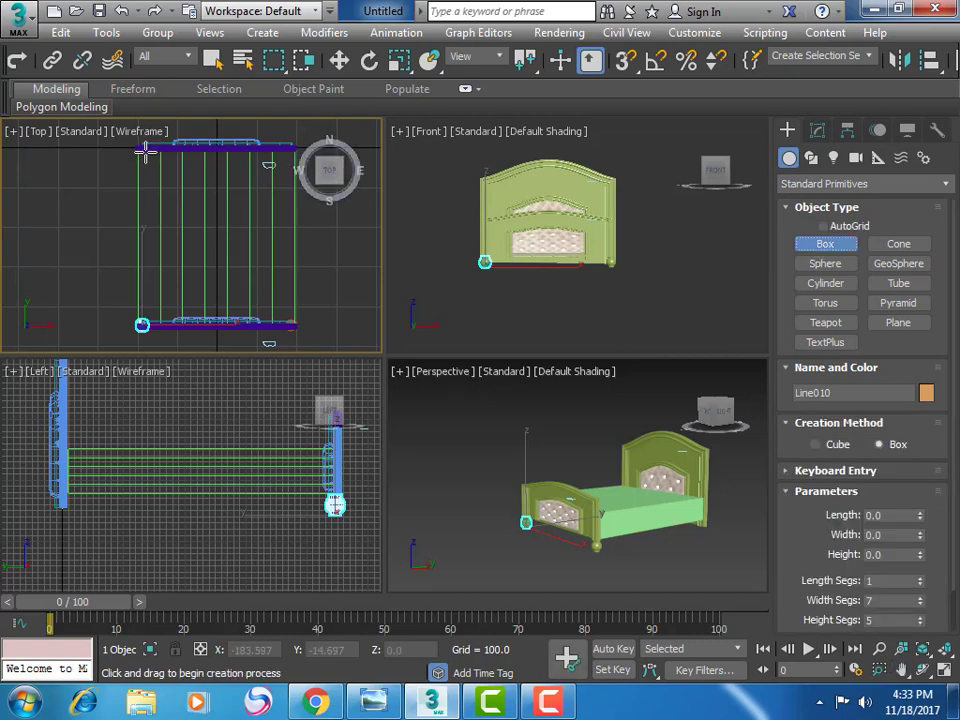
mouse_move(141, 145)
mouse_down()
mouse_move(161, 150)
mouse_move(165, 121)
mouse_up()
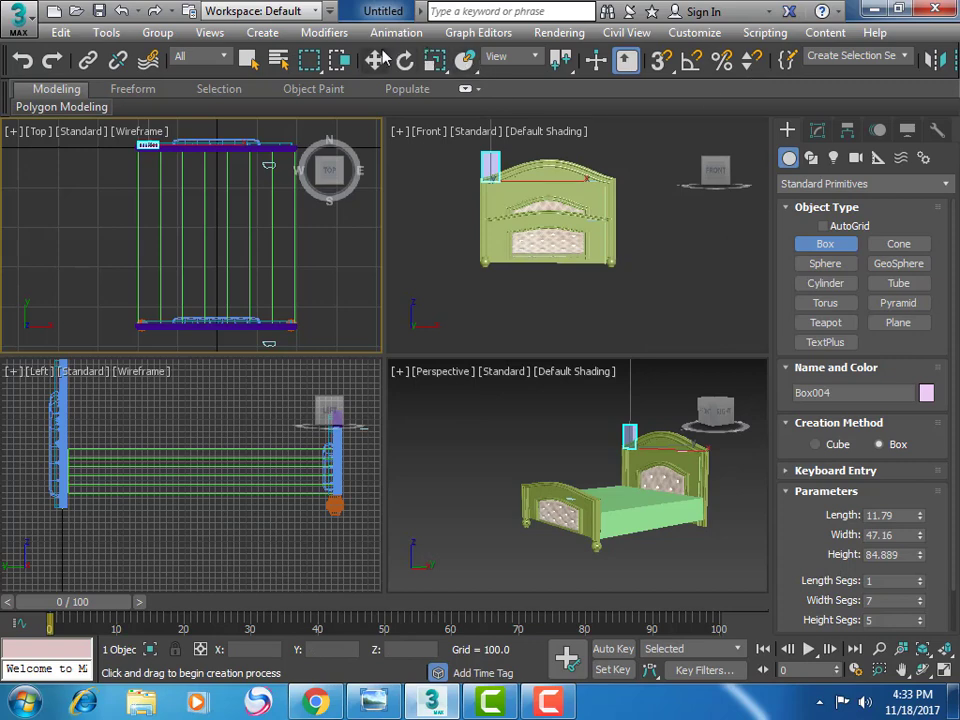
Move Box004 down onto the headboard's right post in the Front view
click(381, 58)
click(490, 145)
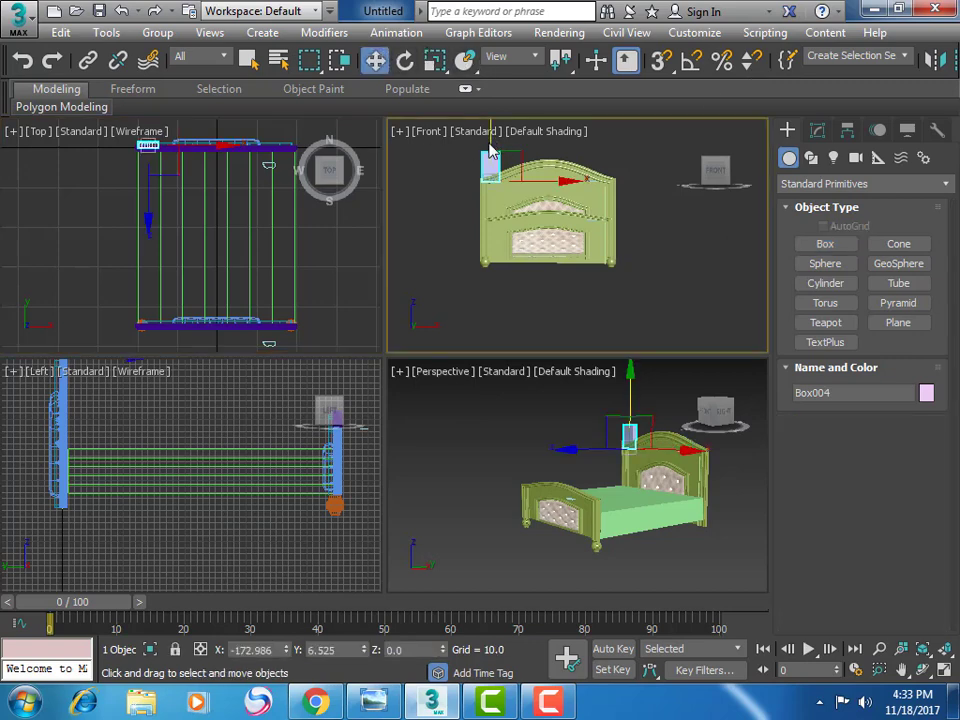
mouse_move(488, 152)
mouse_down()
mouse_move(568, 238)
mouse_move(670, 251)
mouse_up()
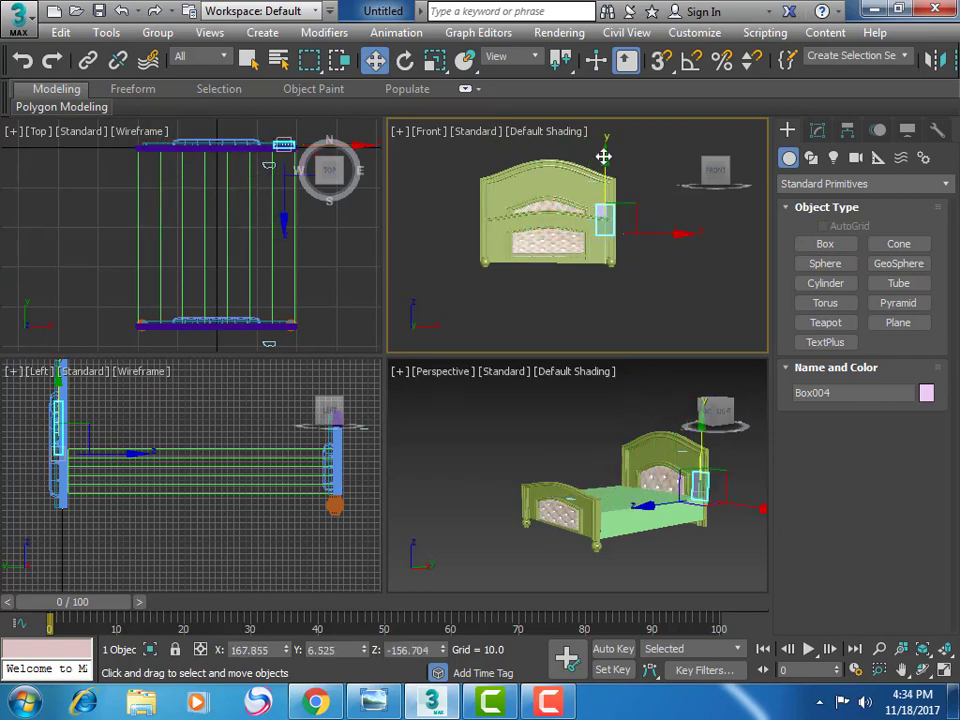
drag(603, 156, 607, 186)
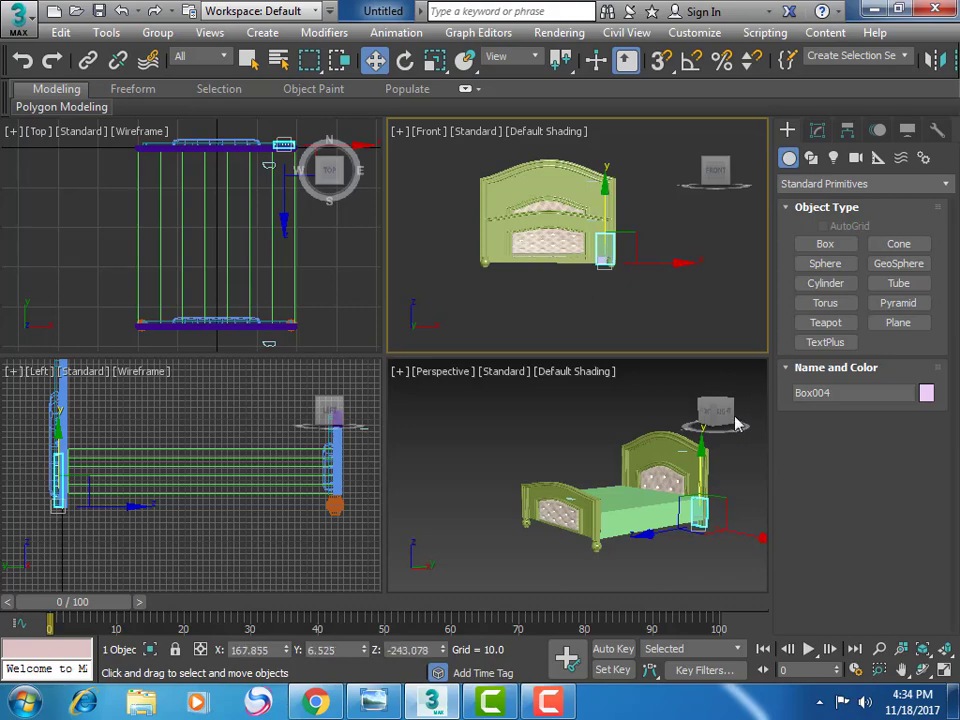
click(858, 669)
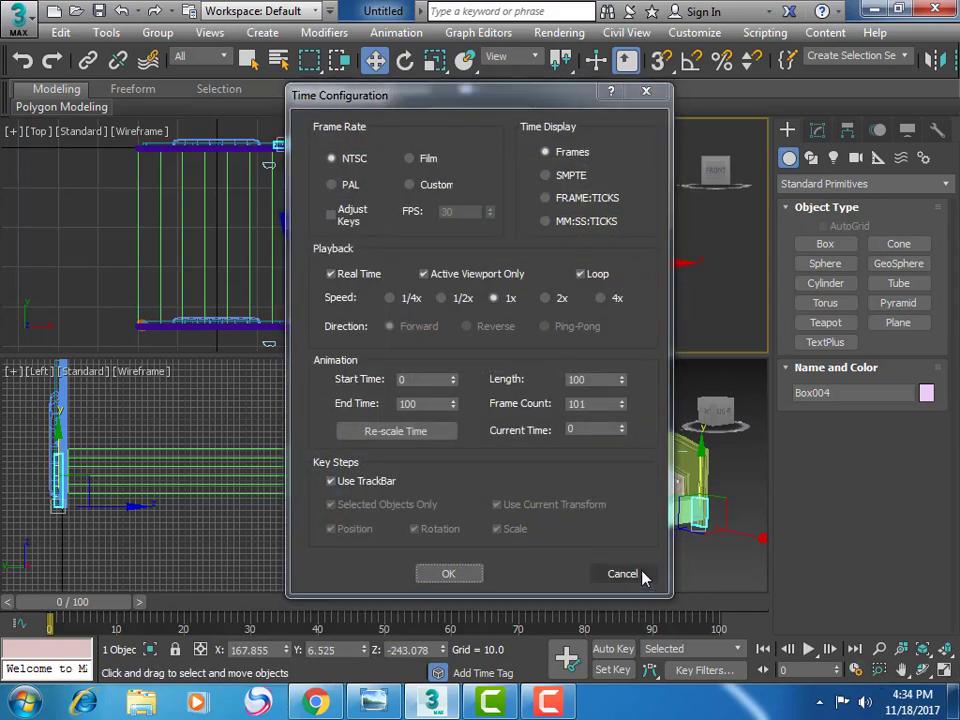
Zoom into the right post in the Front view and move Box004 down and right over it
click(621, 573)
click(879, 669)
drag(580, 238, 636, 287)
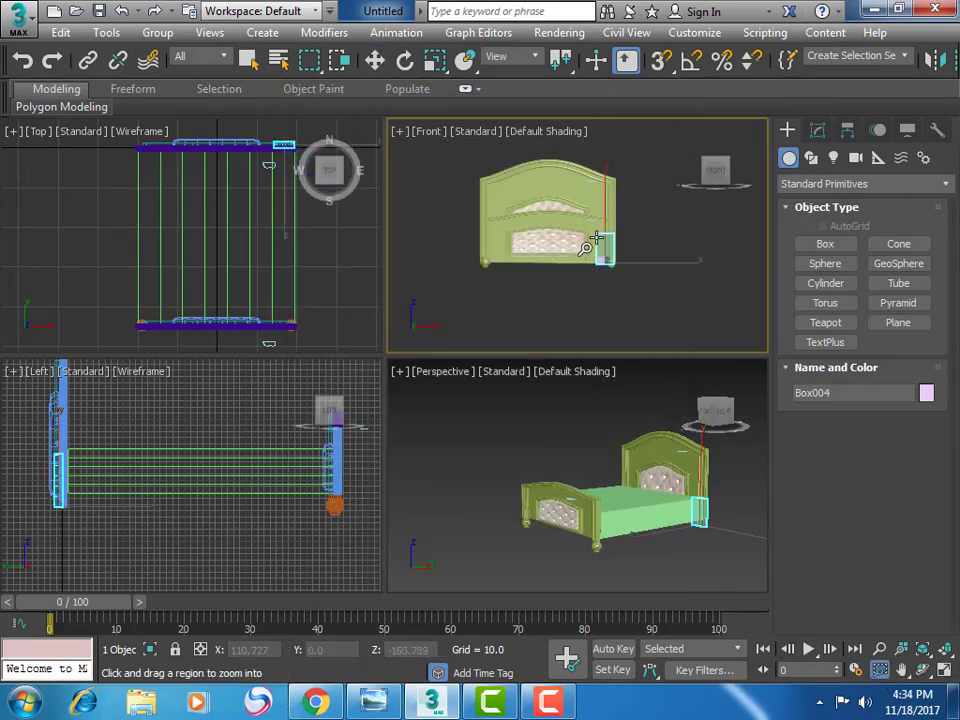
drag(466, 150, 617, 285)
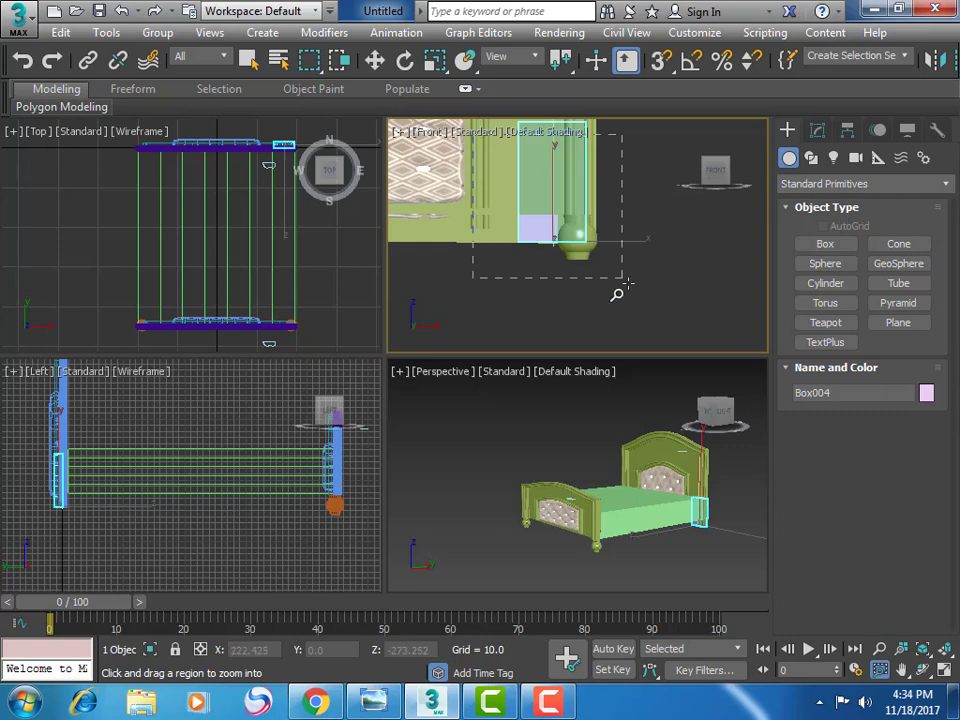
click(943, 670)
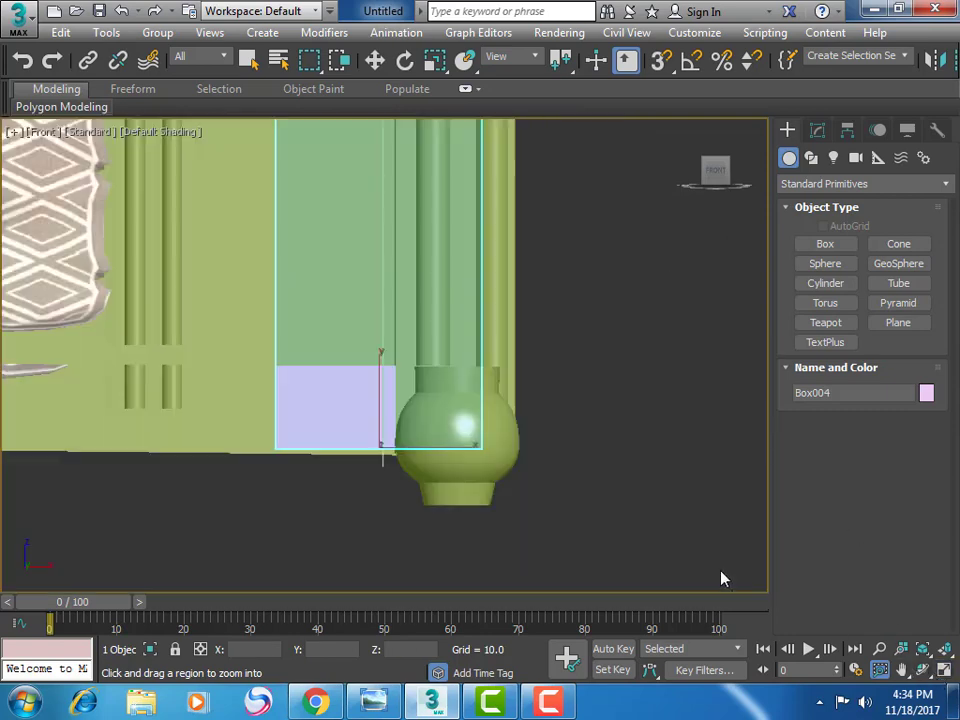
click(374, 60)
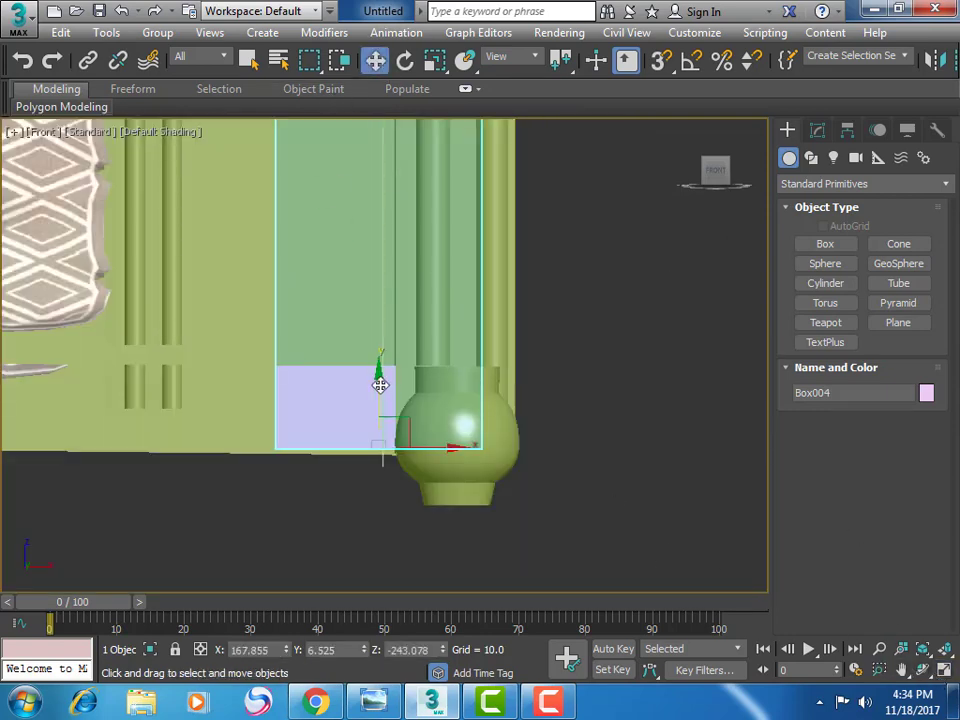
drag(379, 383, 378, 437)
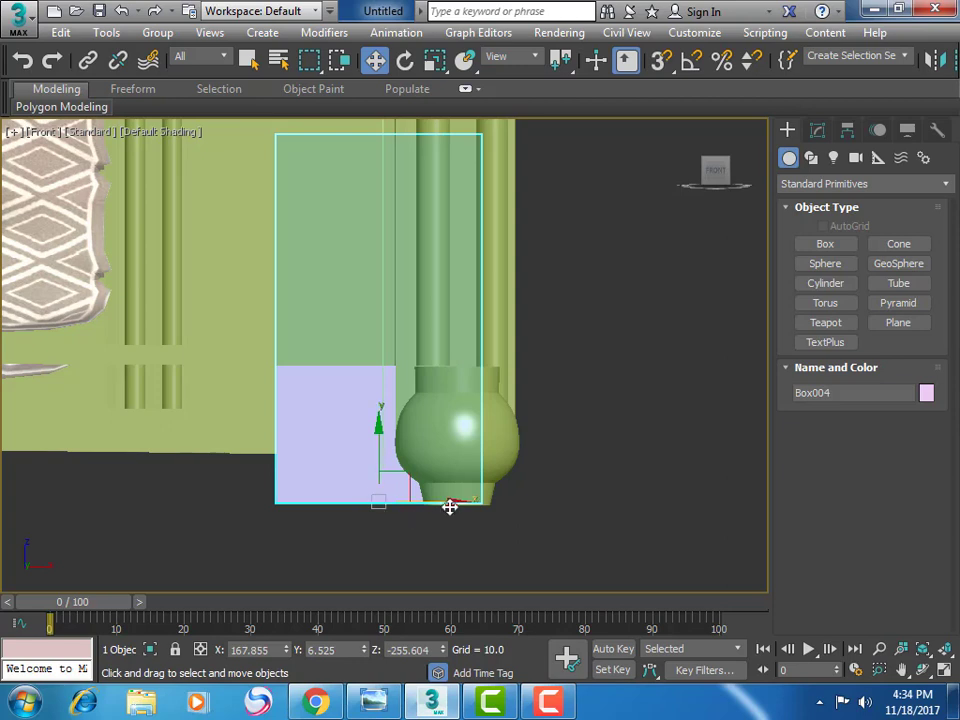
drag(450, 507, 492, 505)
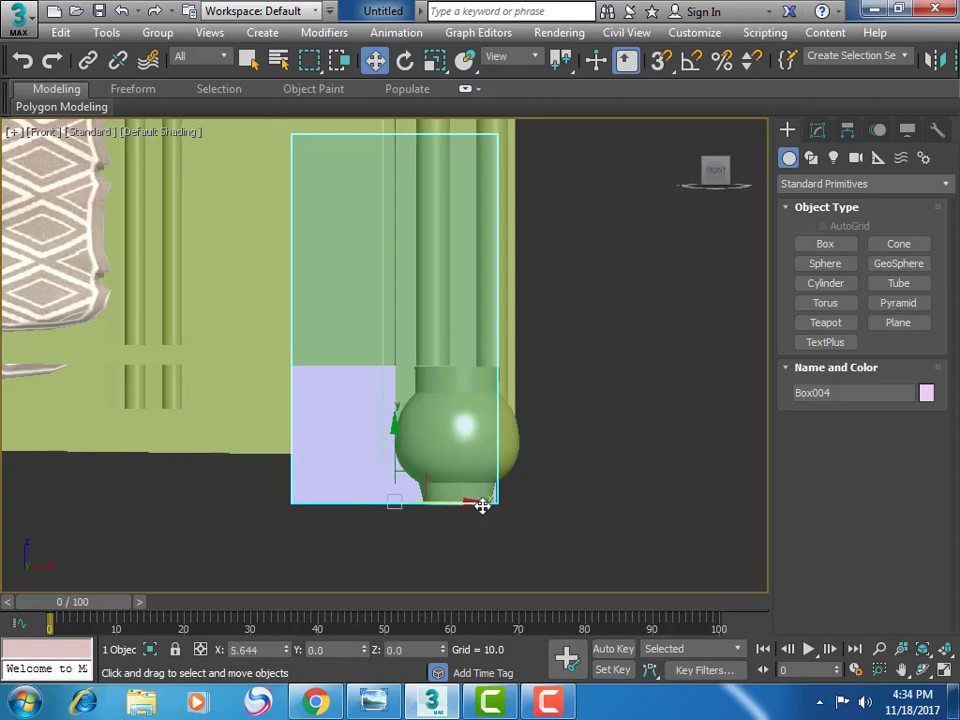
Set Box004's Width to 30.654 and slide it right to cover the post
click(817, 130)
mouse_move(920, 422)
mouse_down()
mouse_move(924, 462)
mouse_move(924, 450)
mouse_up()
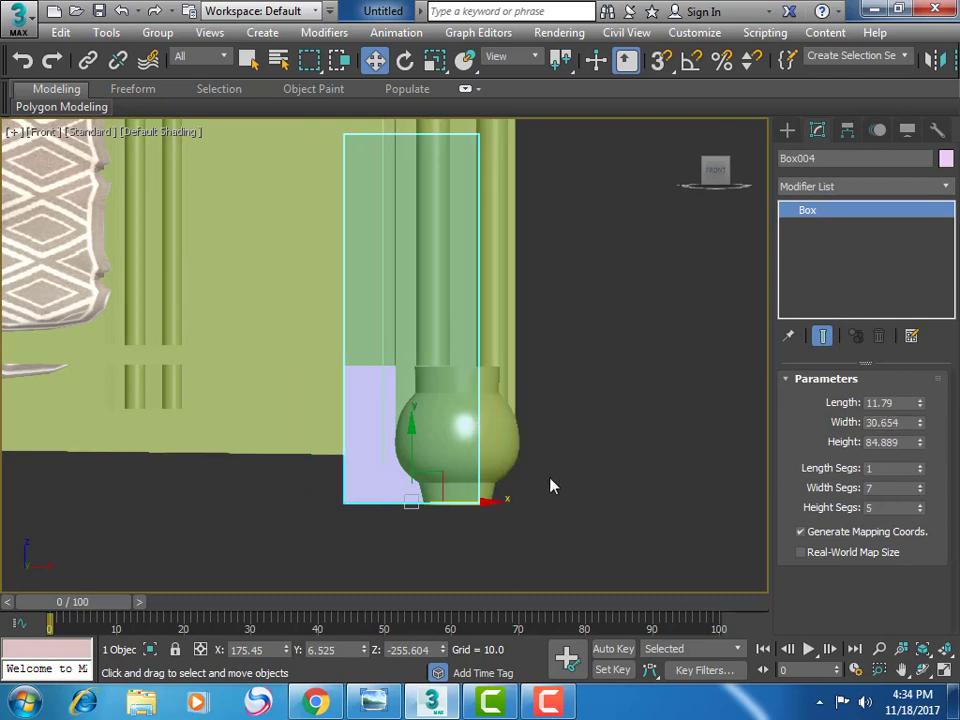
drag(489, 503, 522, 520)
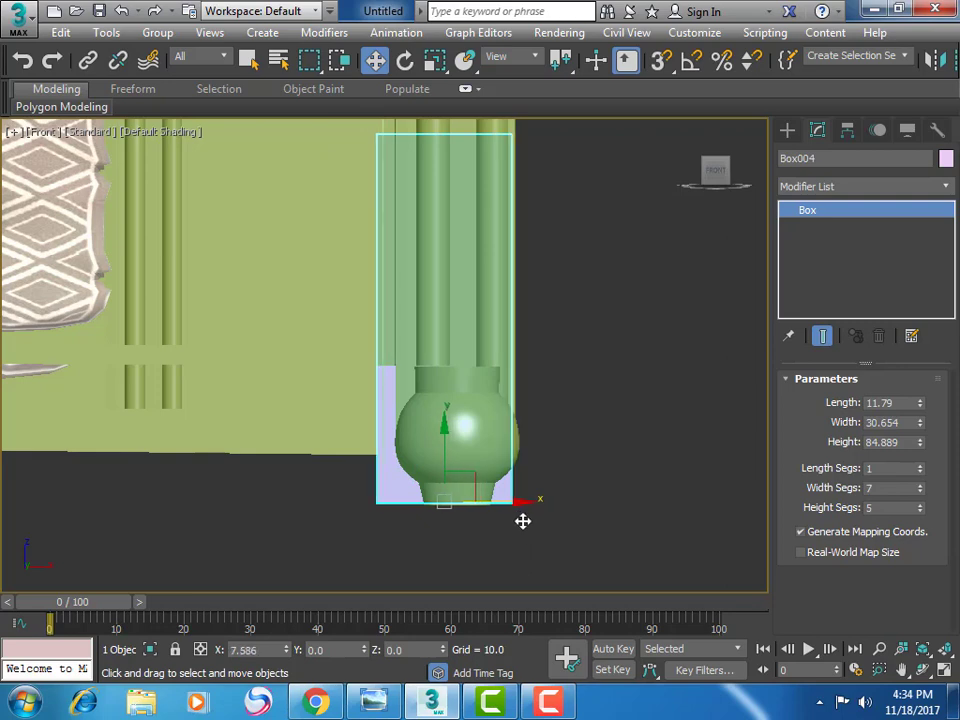
click(901, 669)
click(944, 669)
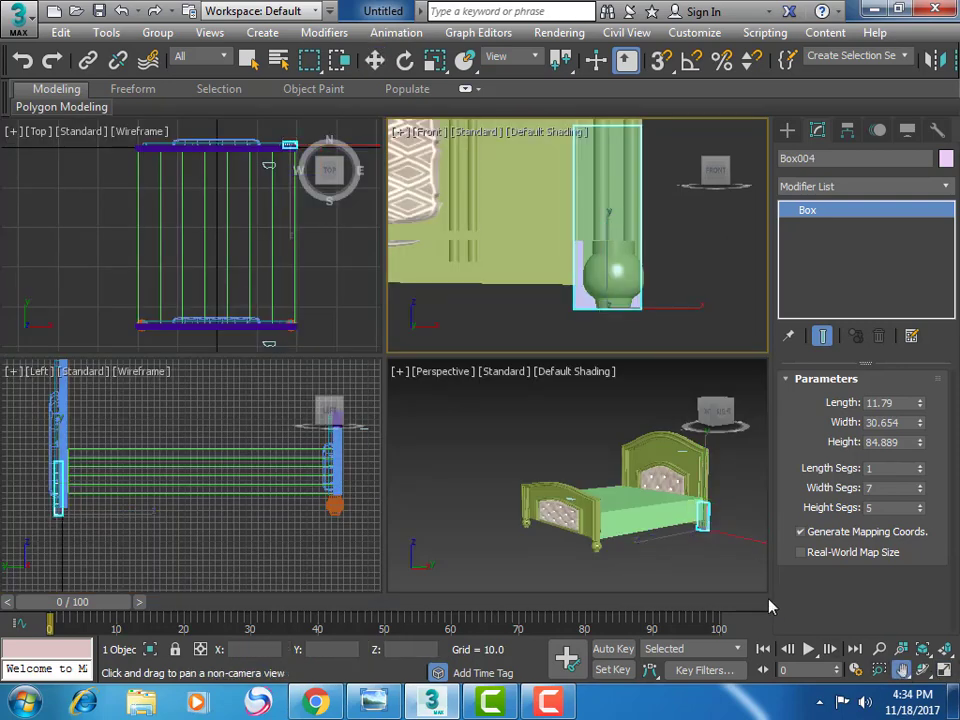
Nudge Box004 along Y until it sits flush against the headboard's corner post
click(710, 505)
key(alt+w)
key(ctrl+w)
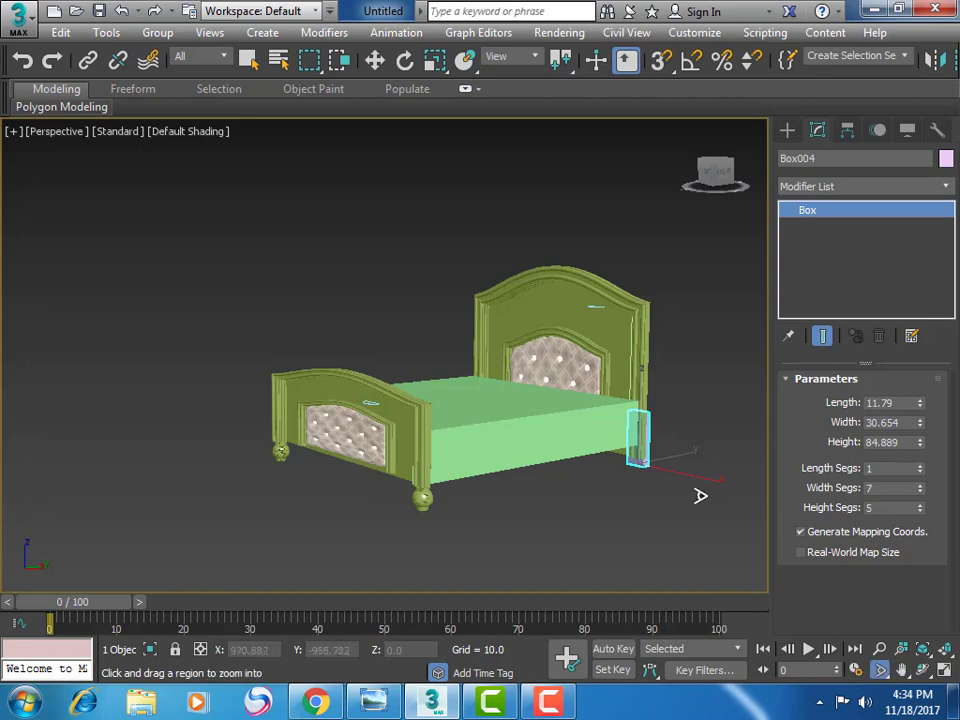
drag(612, 447, 698, 489)
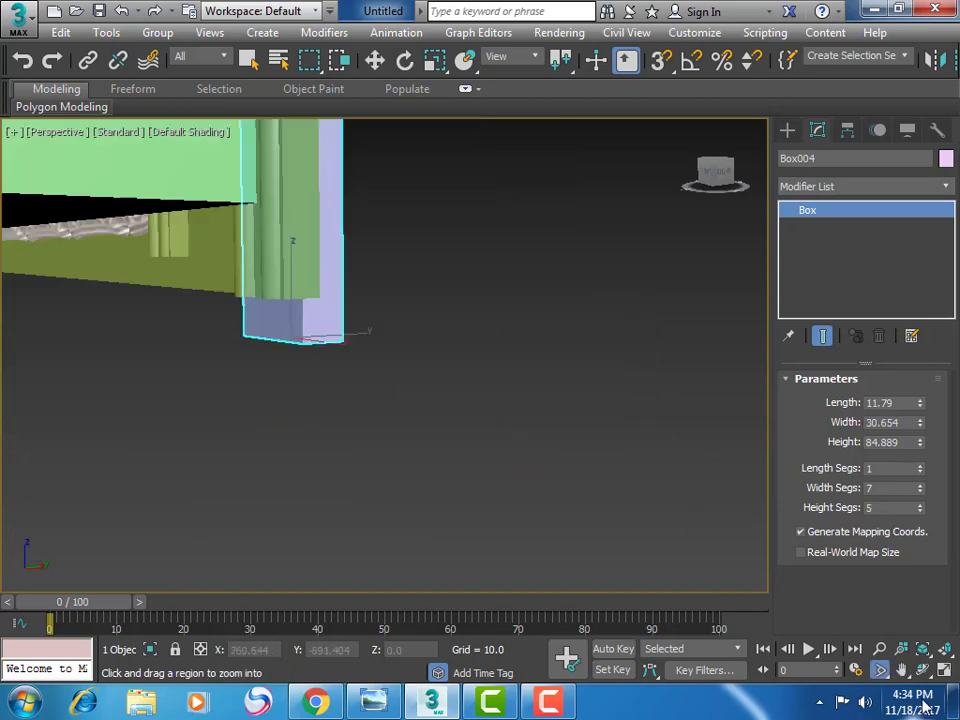
click(902, 670)
drag(431, 377, 557, 540)
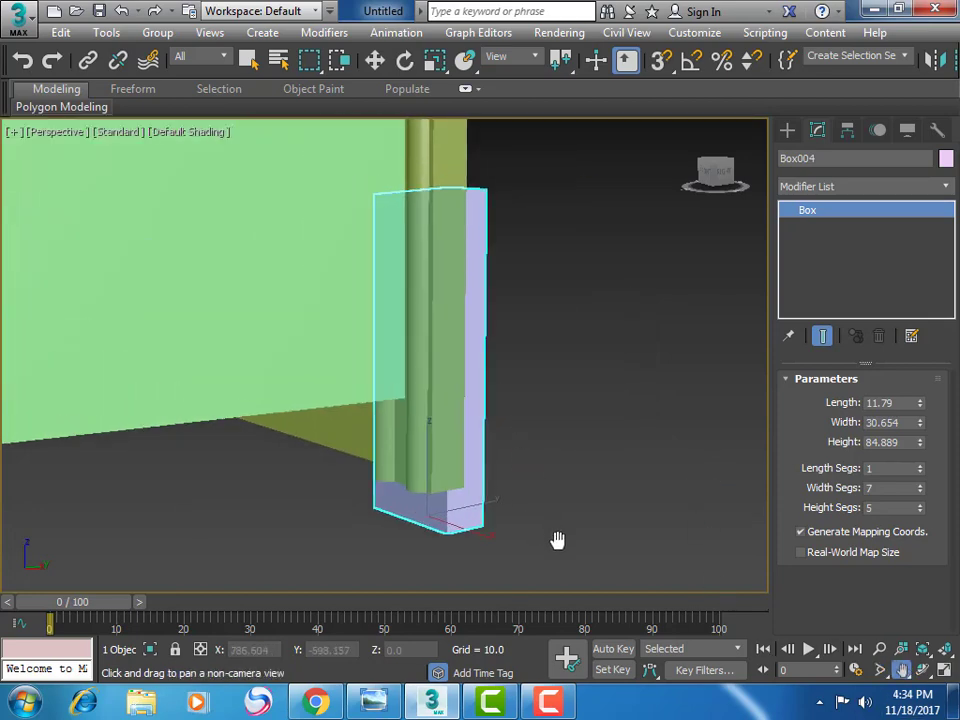
click(379, 68)
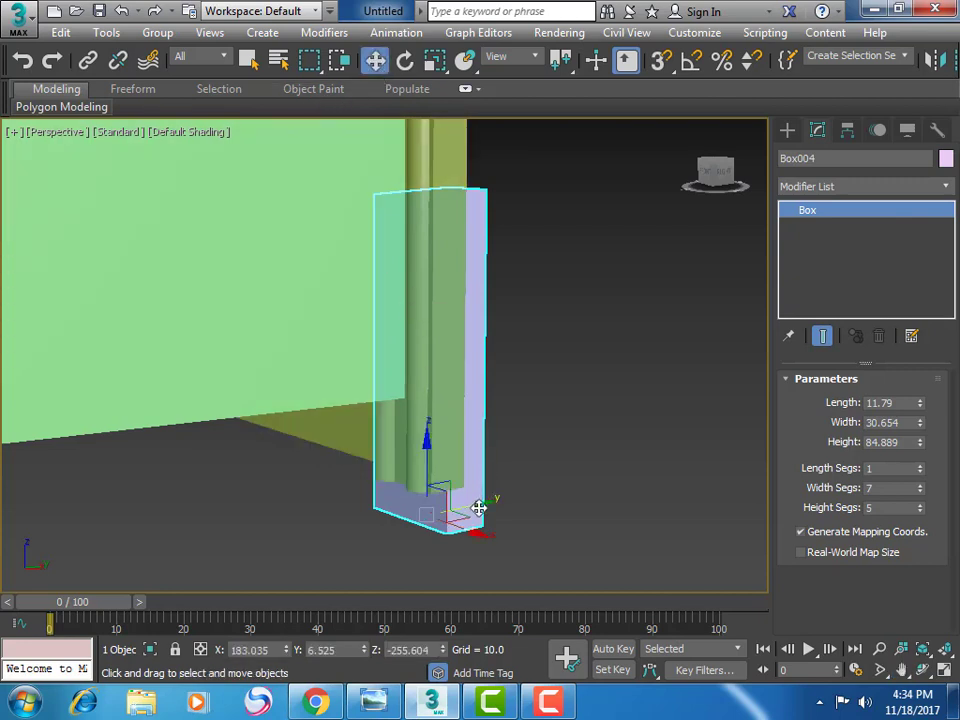
drag(479, 508, 484, 506)
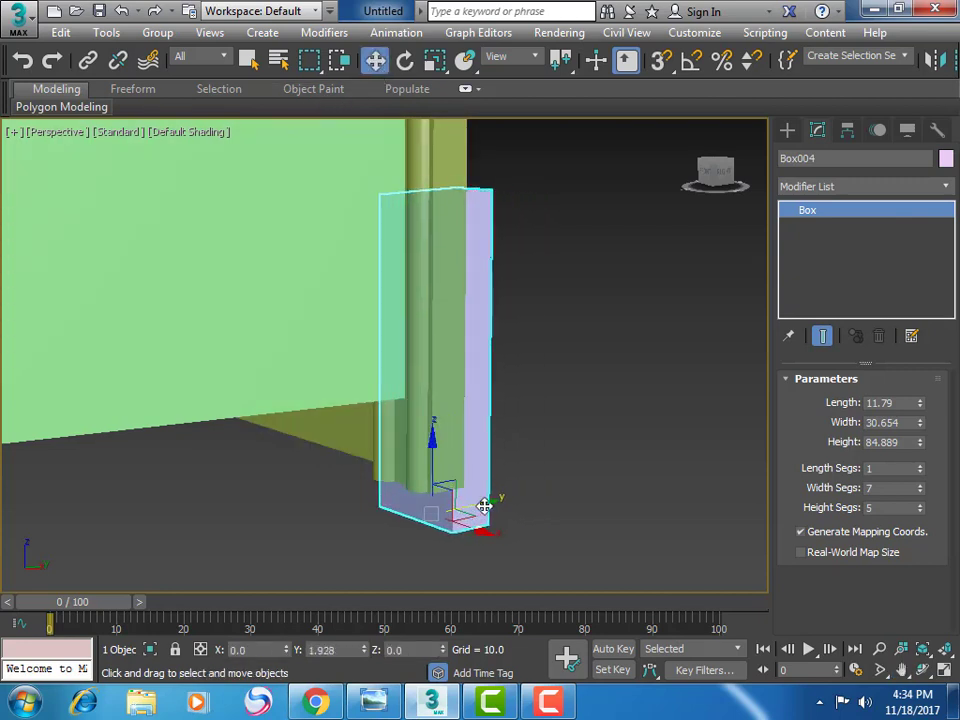
drag(484, 507, 494, 508)
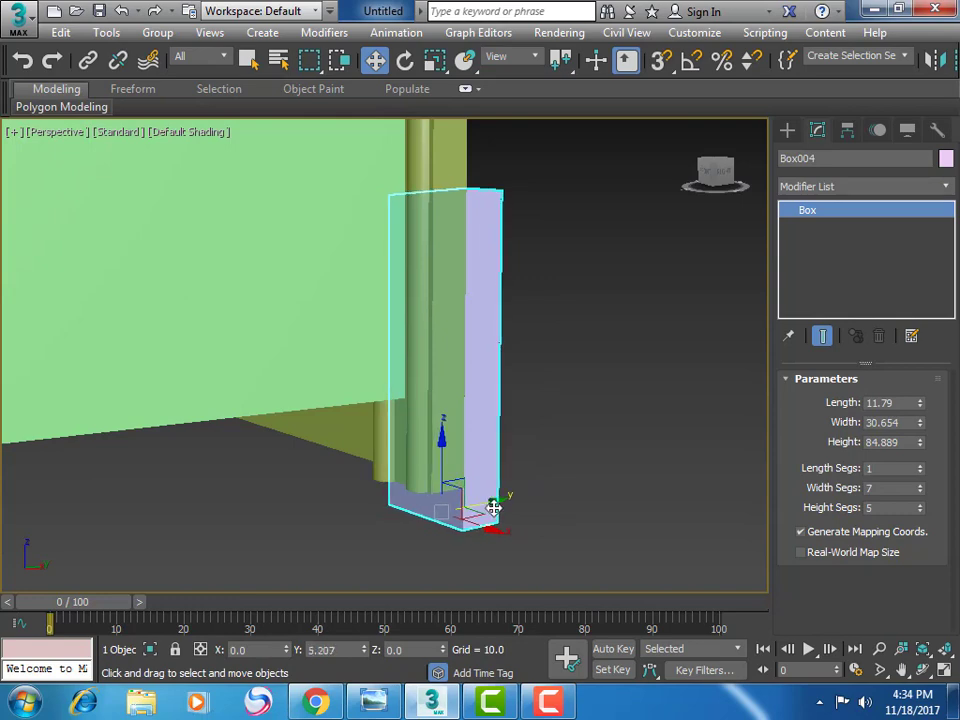
scroll(536, 484, down, 3)
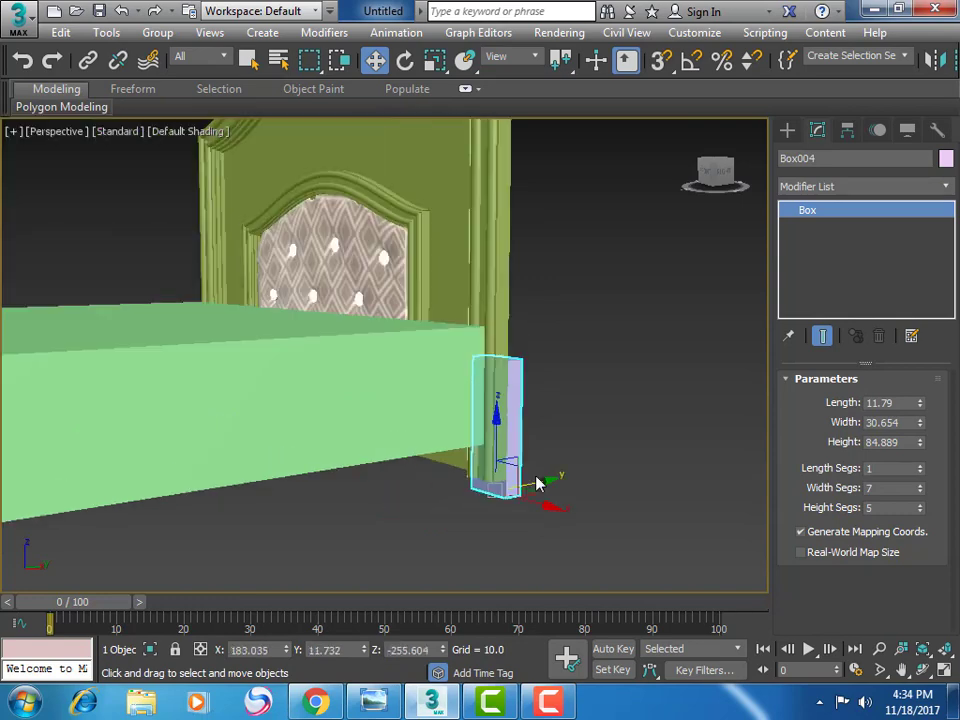
scroll(537, 484, down, 3)
Render a live preview of the bed and inspect it
drag(827, 64, 452, 64)
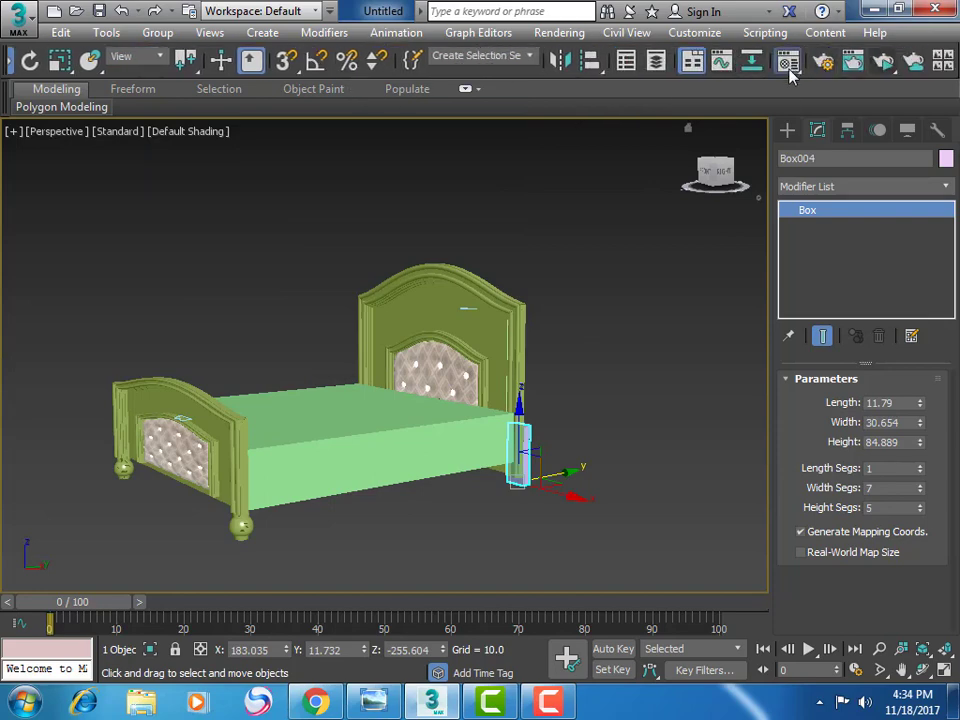
click(791, 62)
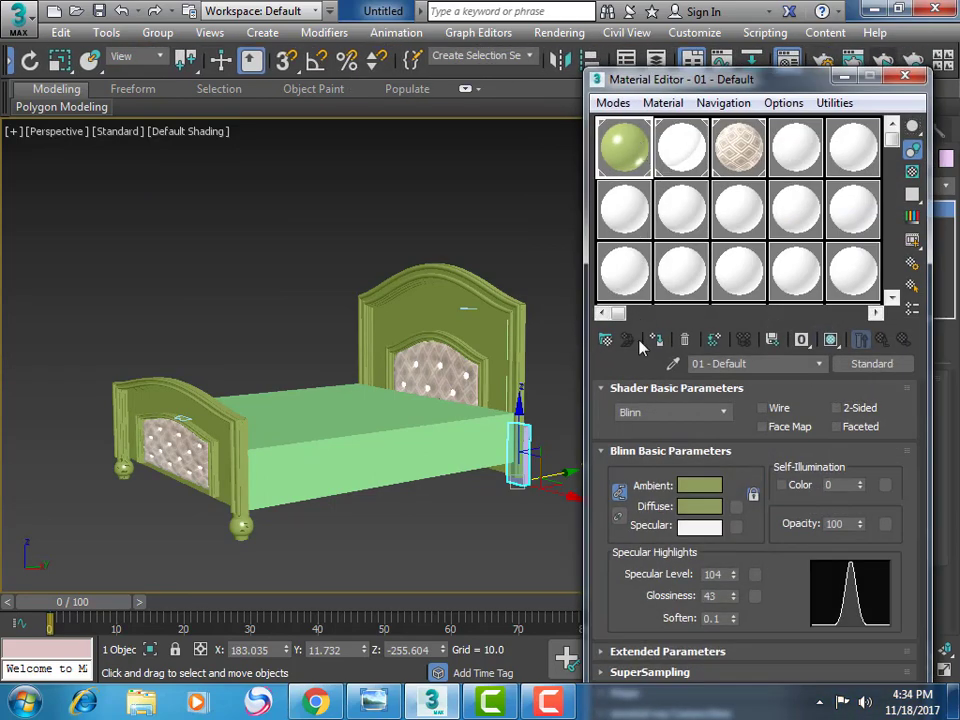
click(905, 77)
click(883, 62)
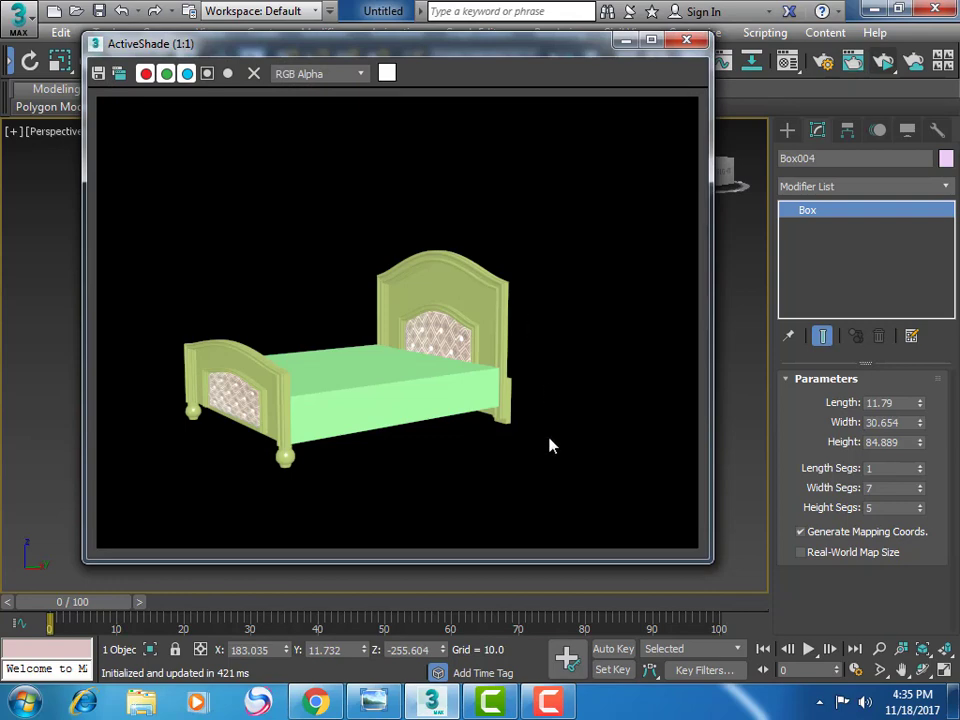
scroll(414, 381, up, 3)
scroll(414, 381, down, 1)
scroll(414, 381, down, 3)
scroll(414, 381, up, 1)
click(686, 40)
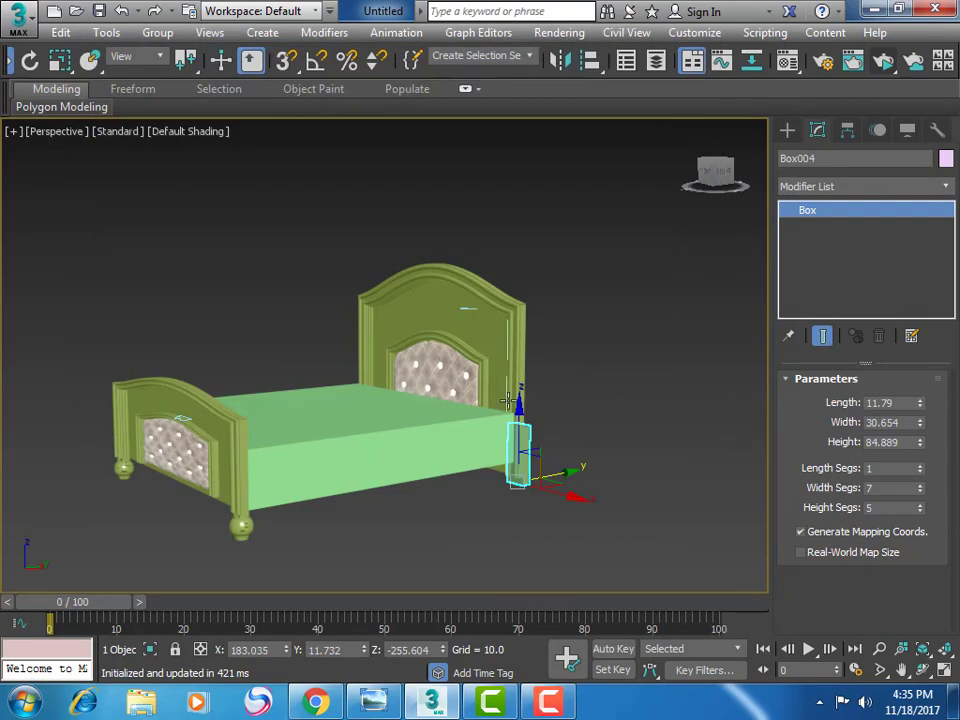
Apply the olive green material to the mattress box
click(422, 450)
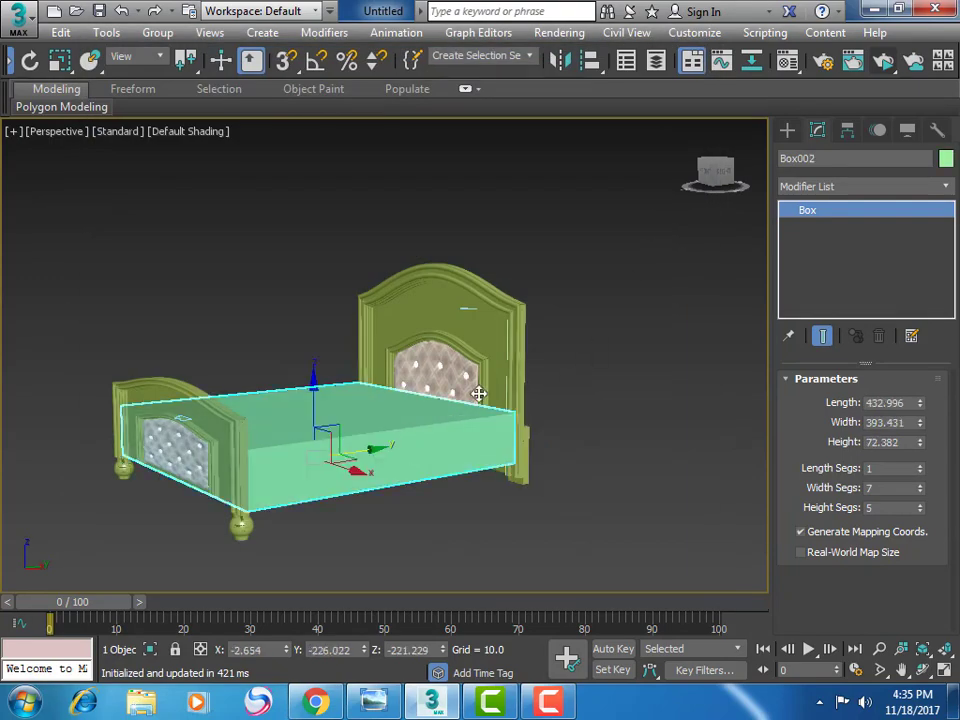
click(850, 68)
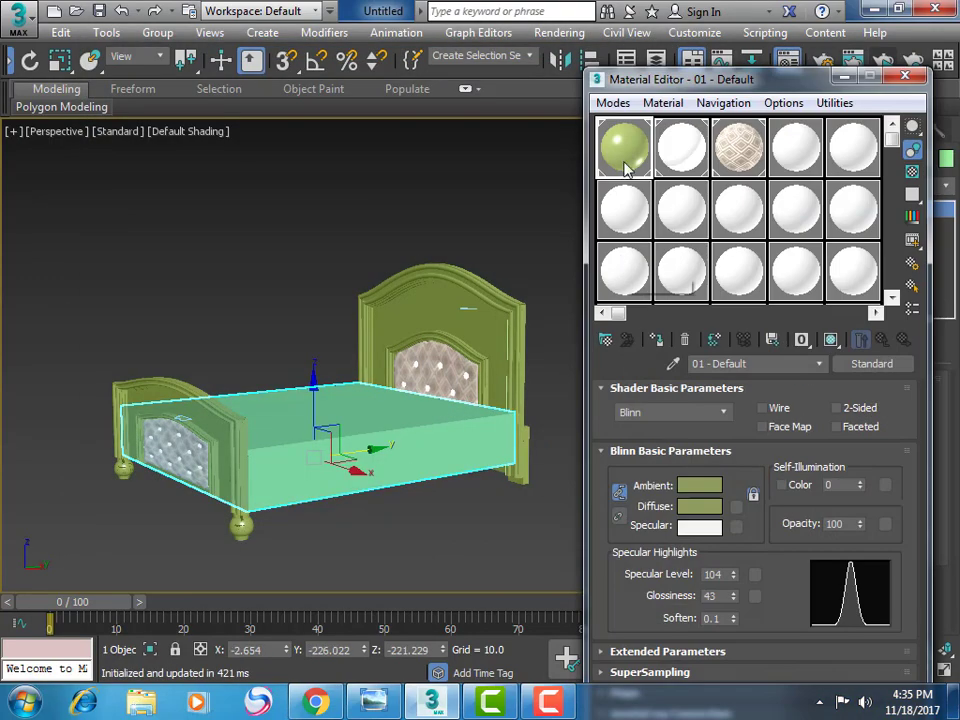
click(660, 342)
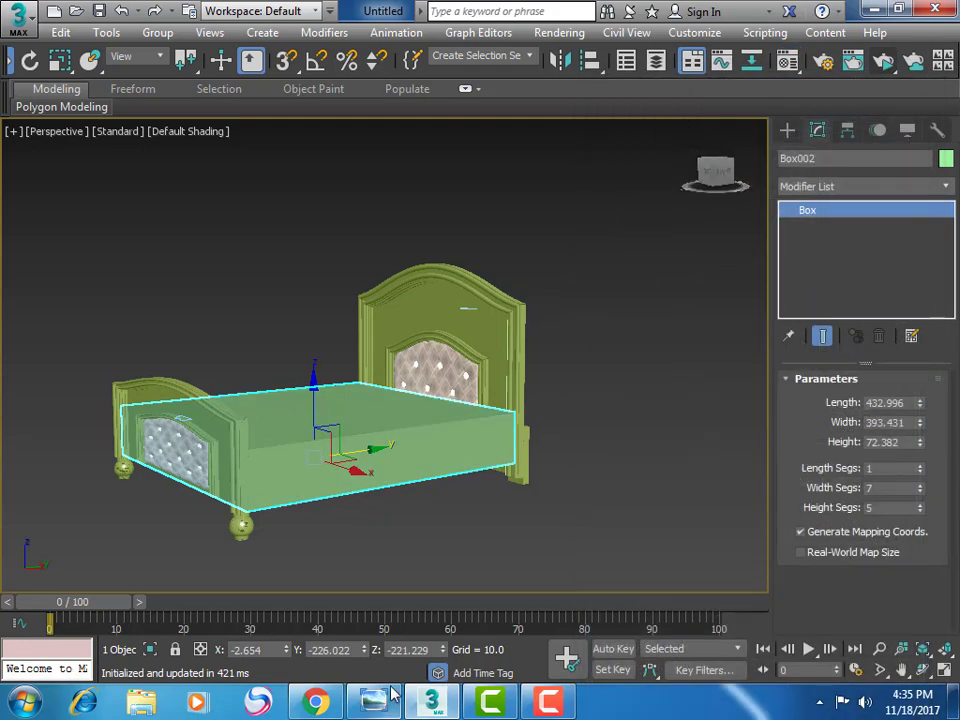
Put away the bed reference photo and show Standard Primitives for creation
click(442, 603)
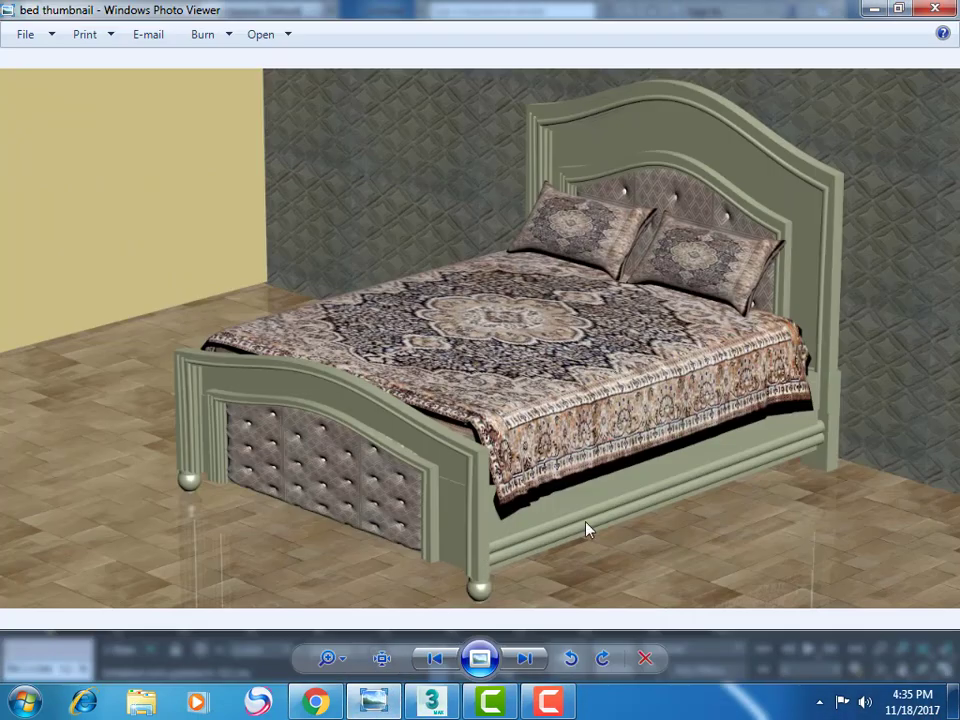
click(880, 14)
click(787, 130)
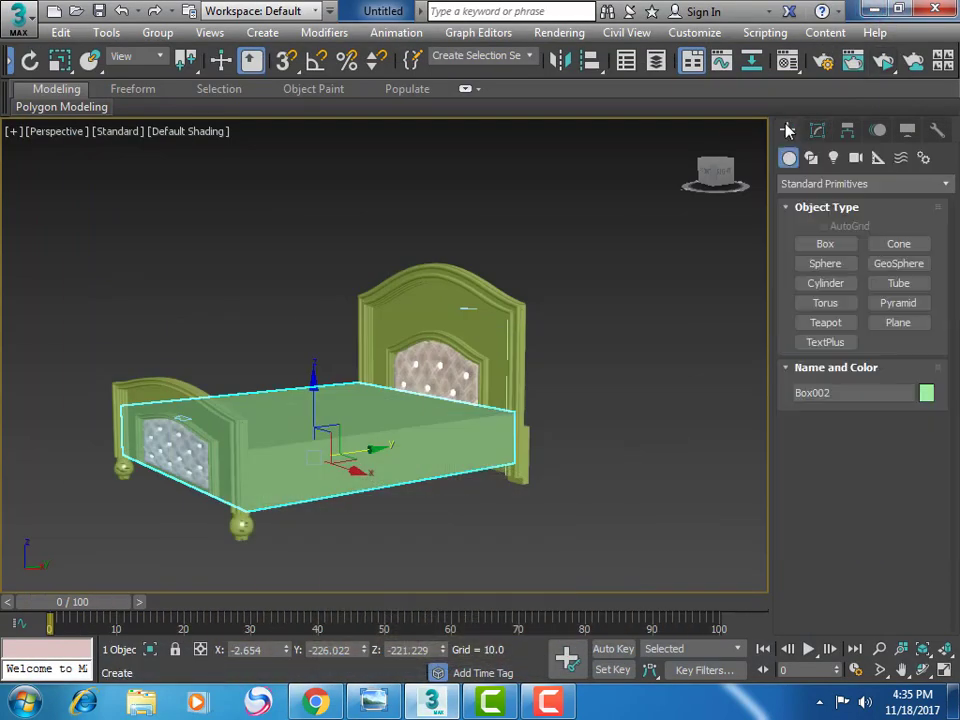
Create a thin cylinder in the Front view, radius 8.262 and height 433.427
click(845, 290)
key(alt+w)
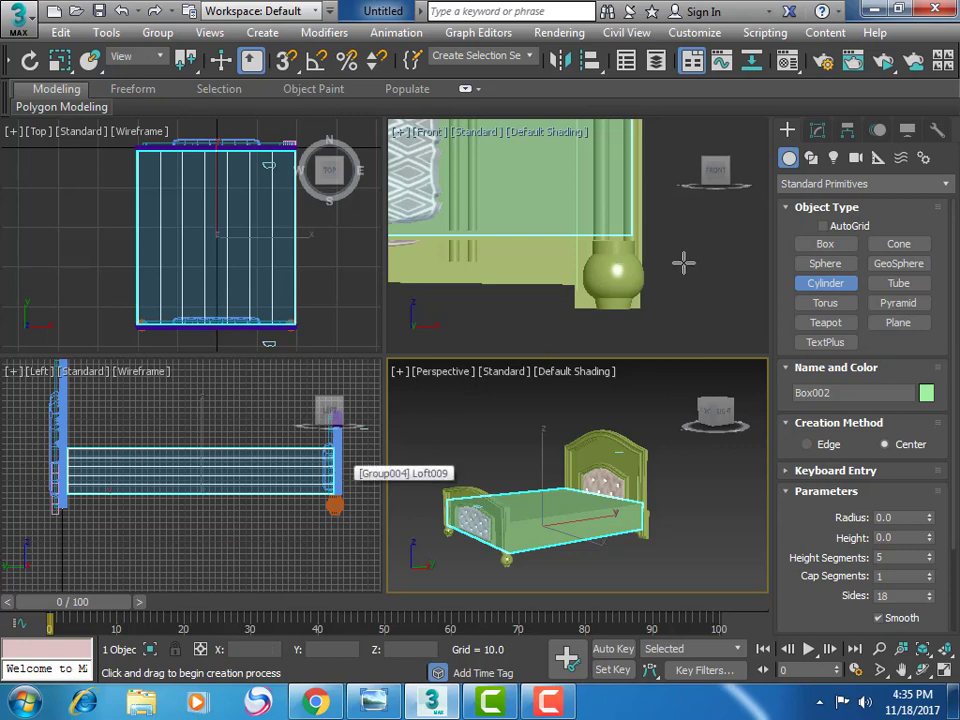
drag(679, 255, 689, 268)
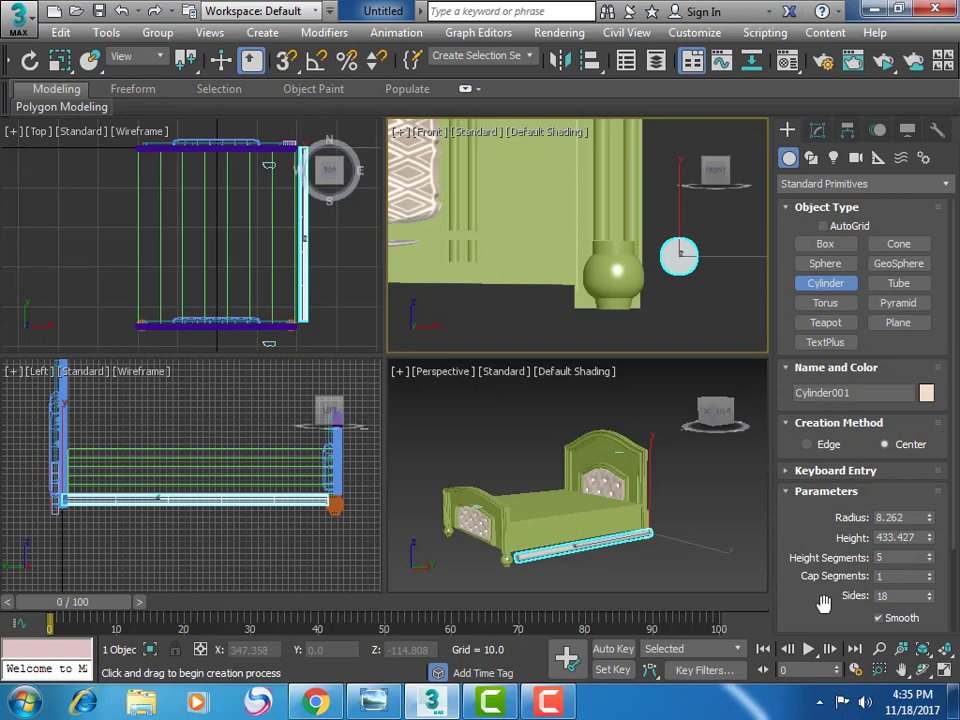
Enable Slice with Slice From 89 and Slice To -89 to make a half-cylinder
scroll(823, 603, down, 2)
click(884, 541)
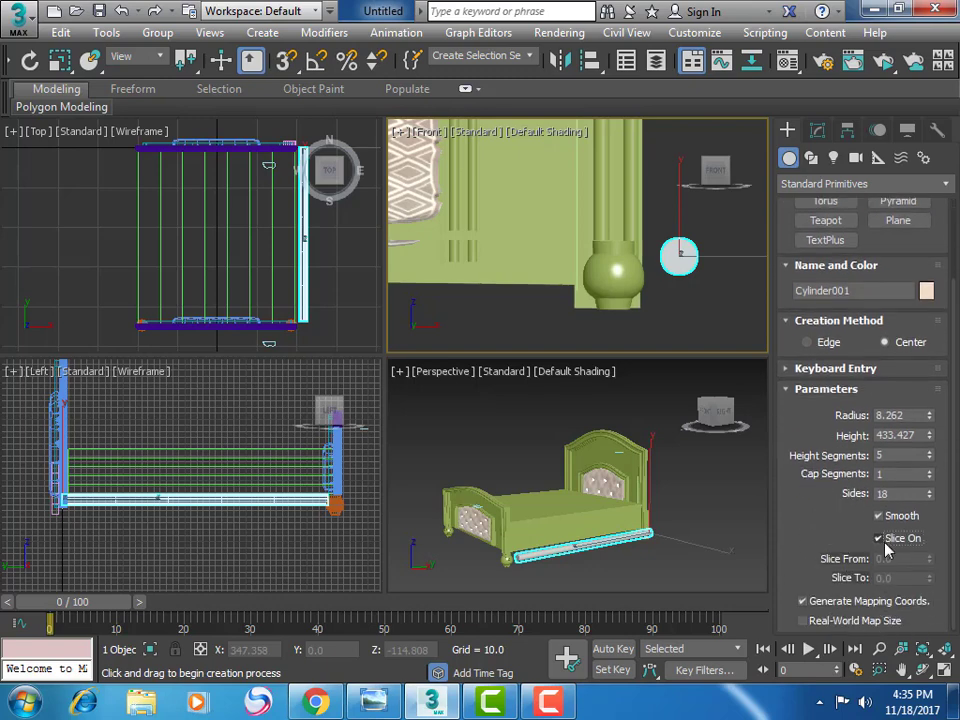
mouse_move(930, 559)
mouse_down()
mouse_move(910, 343)
mouse_move(936, 519)
mouse_up()
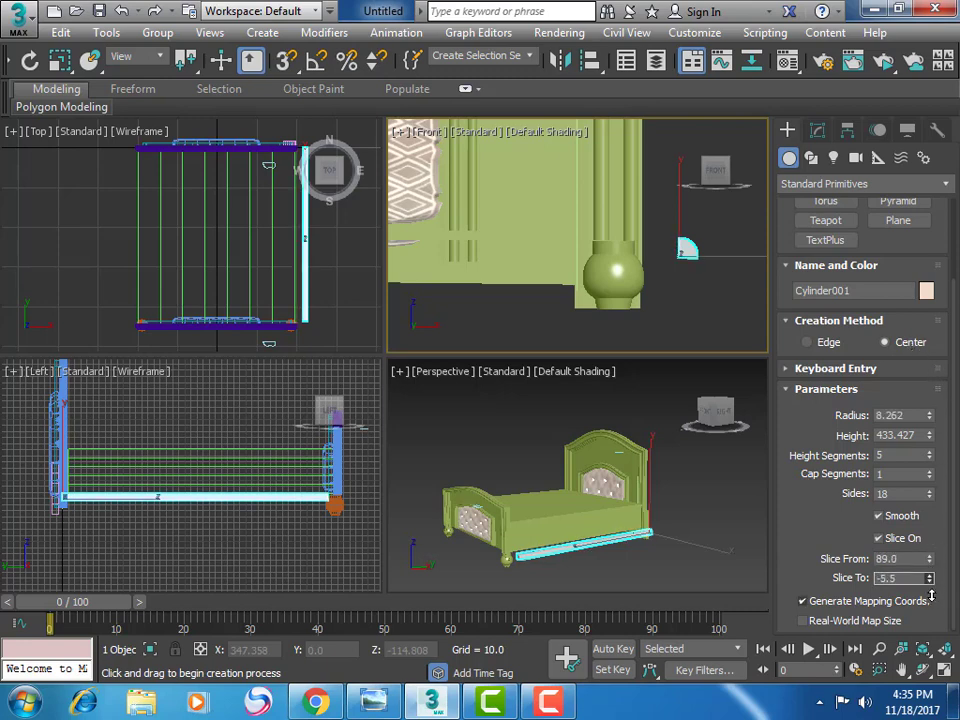
drag(930, 578, 914, 75)
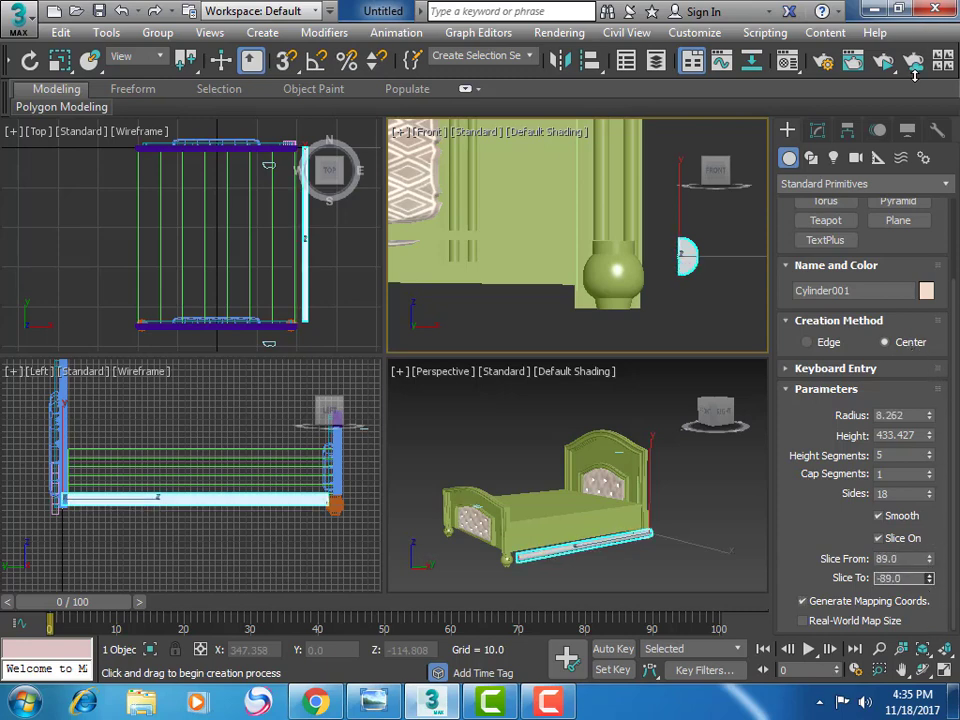
mouse_move(632, 75)
mouse_down()
mouse_move(643, 75)
mouse_move(561, 64)
mouse_up()
Slide the half-cylinder rail inward against the bed's lower side
key(w)
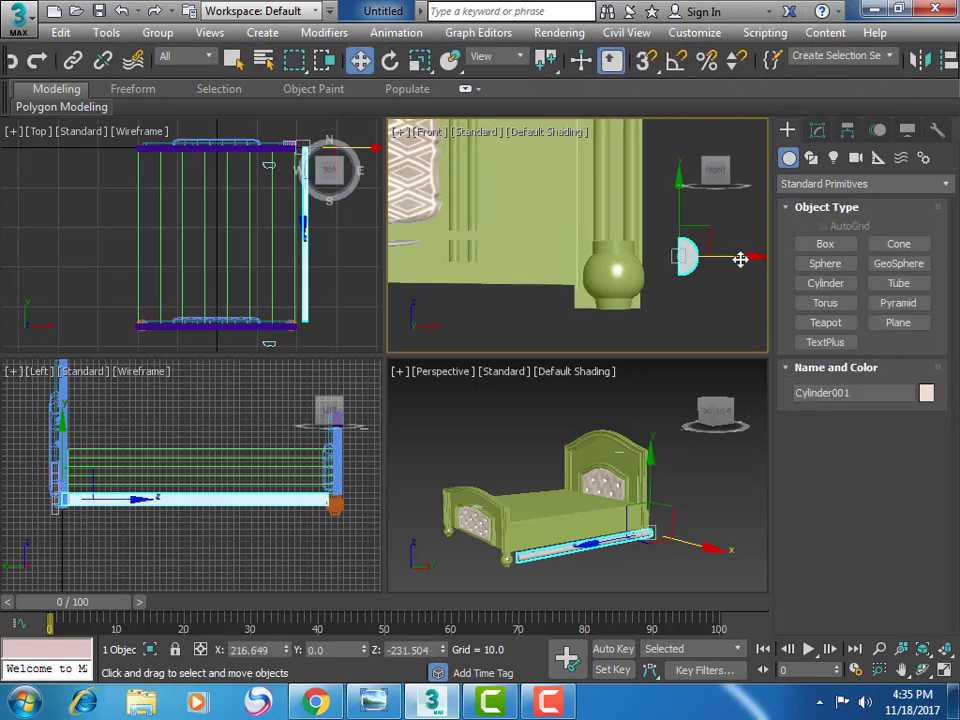
drag(740, 259, 700, 257)
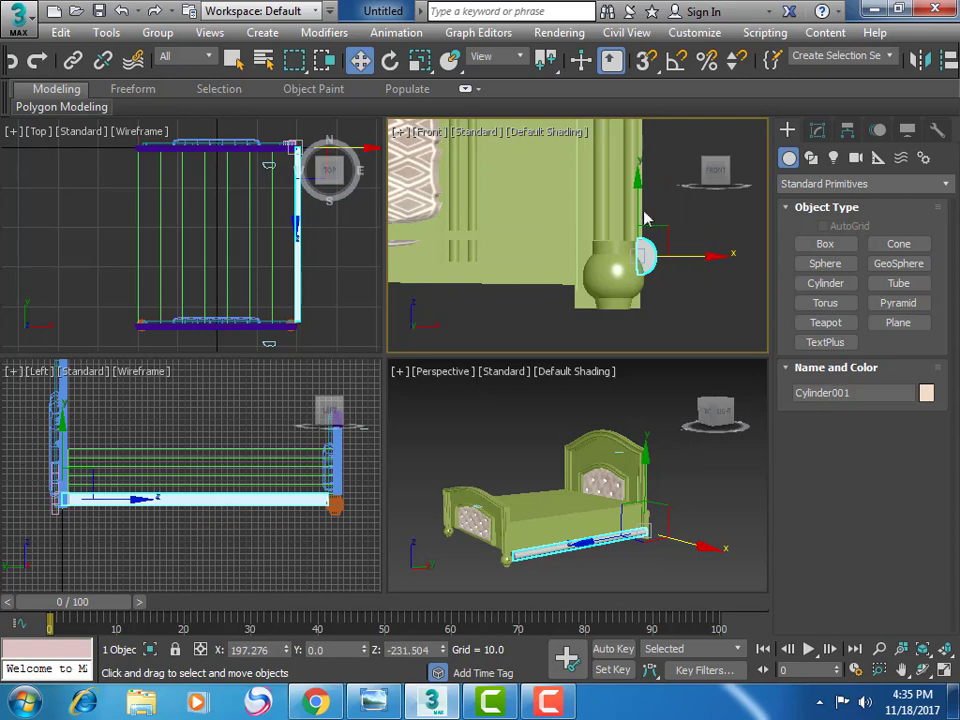
click(878, 670)
scroll(546, 508, up, 1)
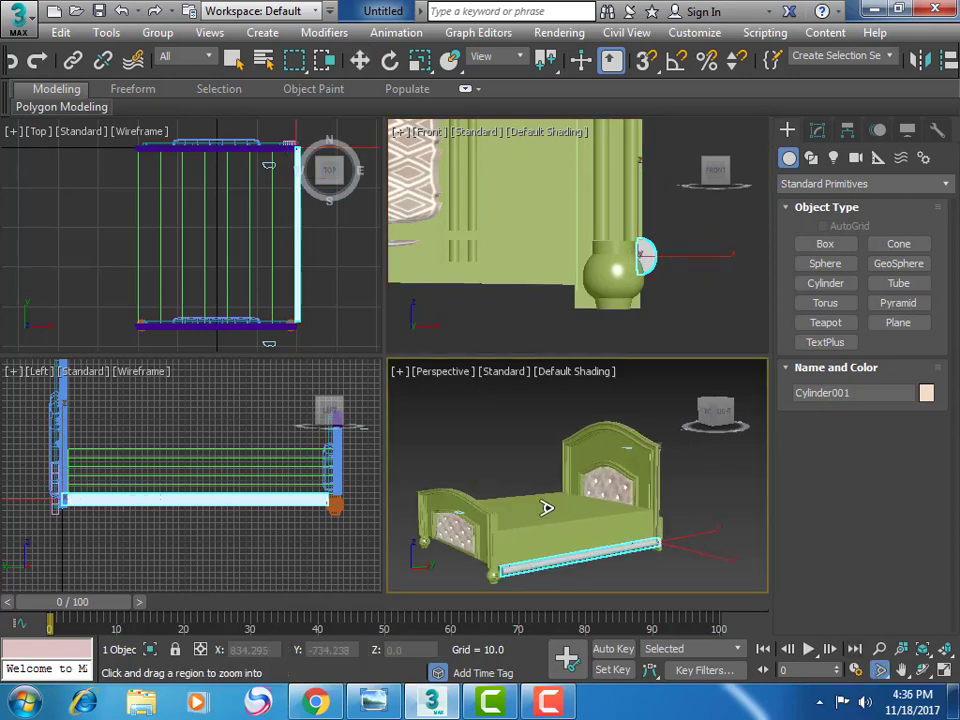
scroll(658, 574, up, 2)
click(941, 672)
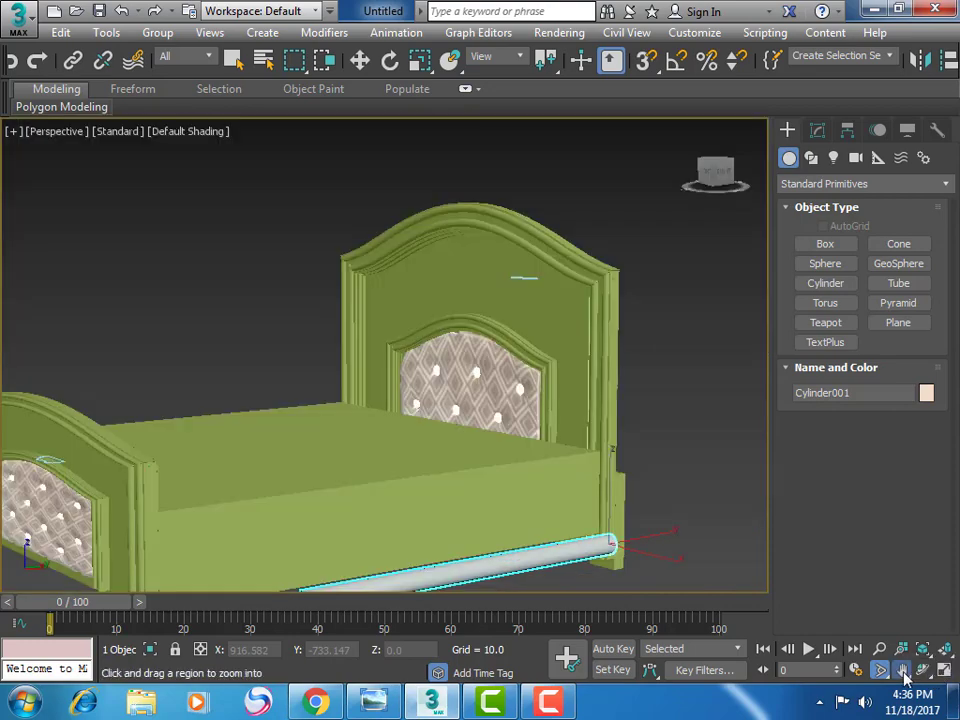
click(901, 670)
drag(621, 482, 662, 428)
scroll(579, 439, up, 2)
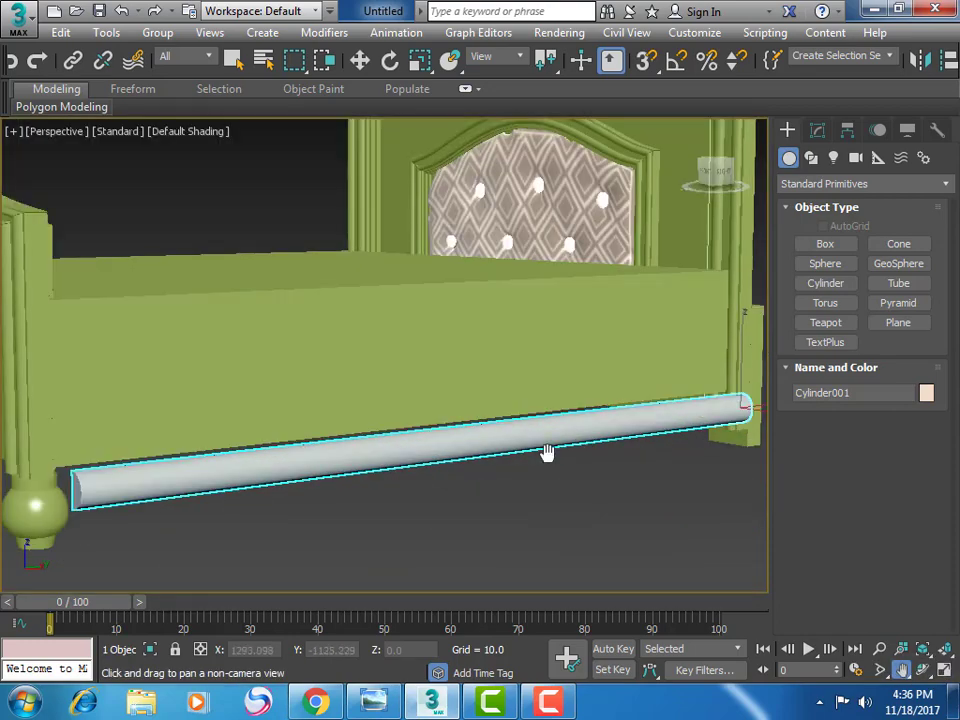
scroll(546, 450, up, 2)
Raise the rail to Z -210.777 in the Move Transform Type-In
click(359, 60)
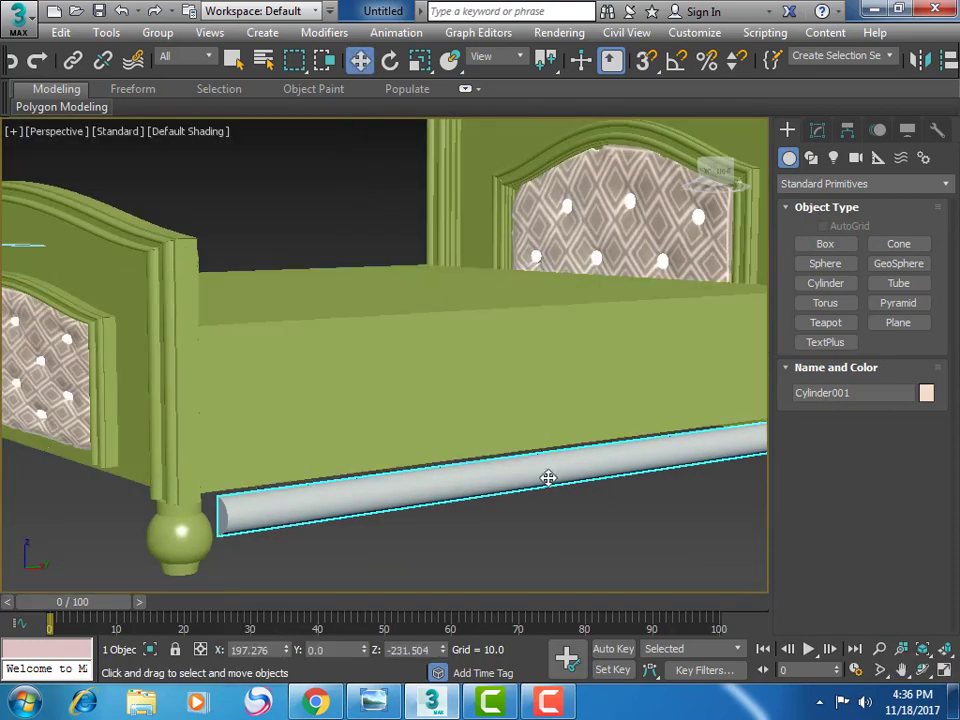
right_click(359, 60)
drag(683, 252, 680, 213)
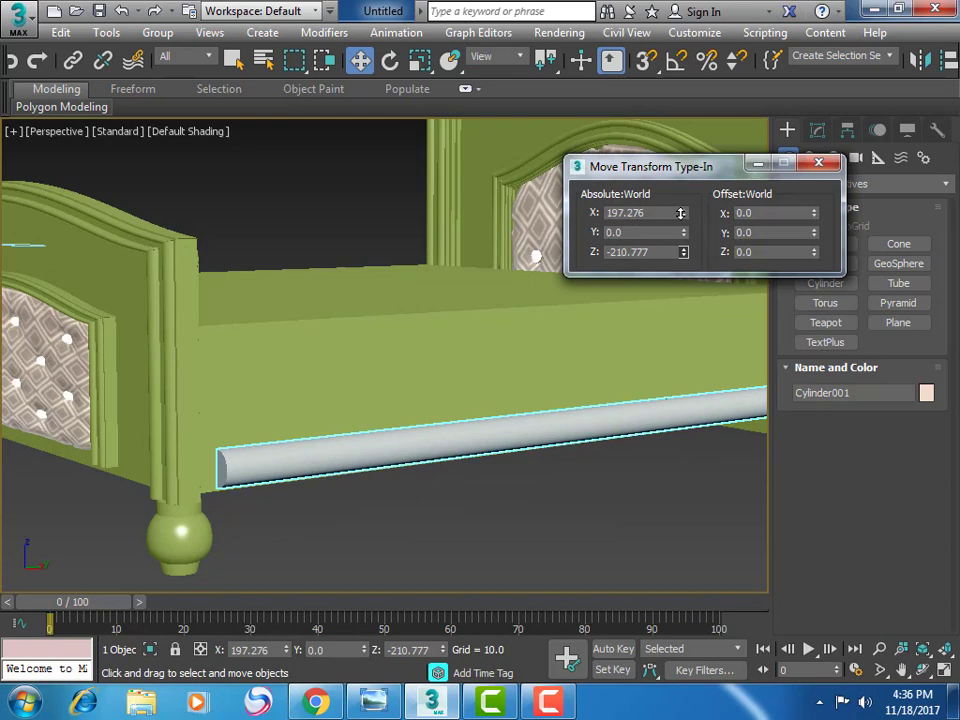
key(alt+w)
Lengthen the rail cylinder to a height of 441.961
click(900, 670)
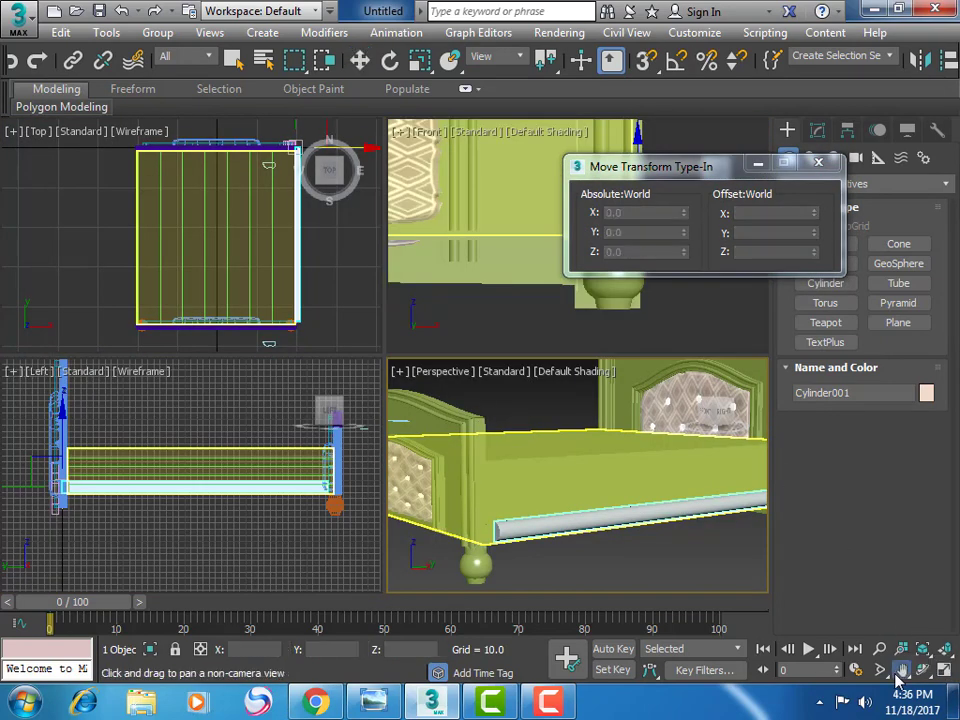
drag(647, 166, 645, 257)
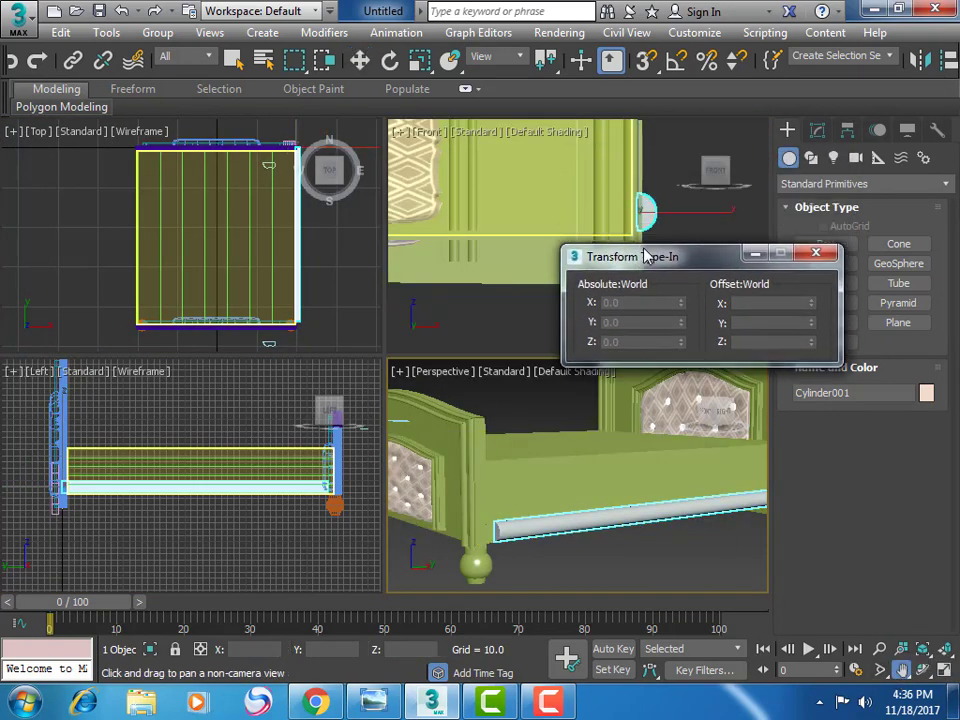
click(817, 130)
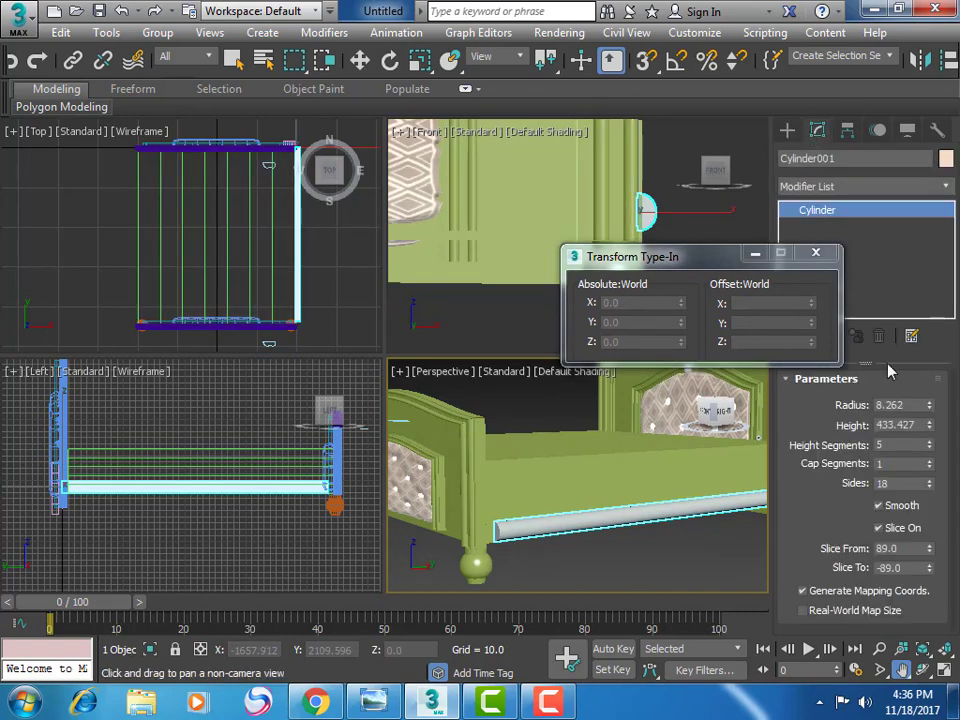
mouse_move(932, 427)
mouse_down()
mouse_move(932, 440)
mouse_move(929, 427)
mouse_up()
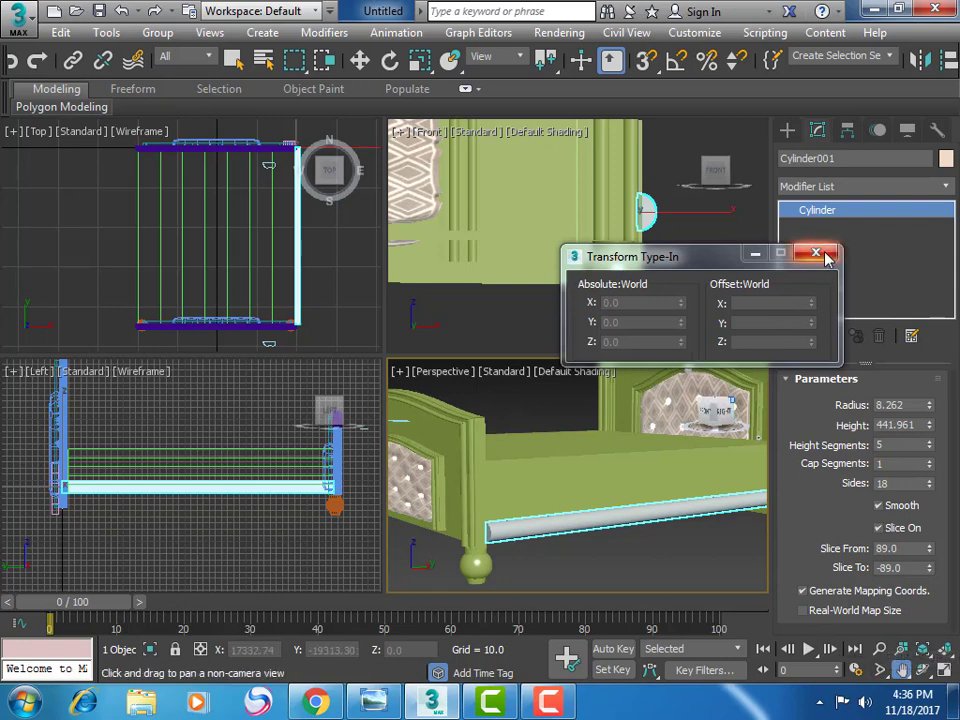
Nudge the rail in the Front view to X 191.525
key(ctrl+w)
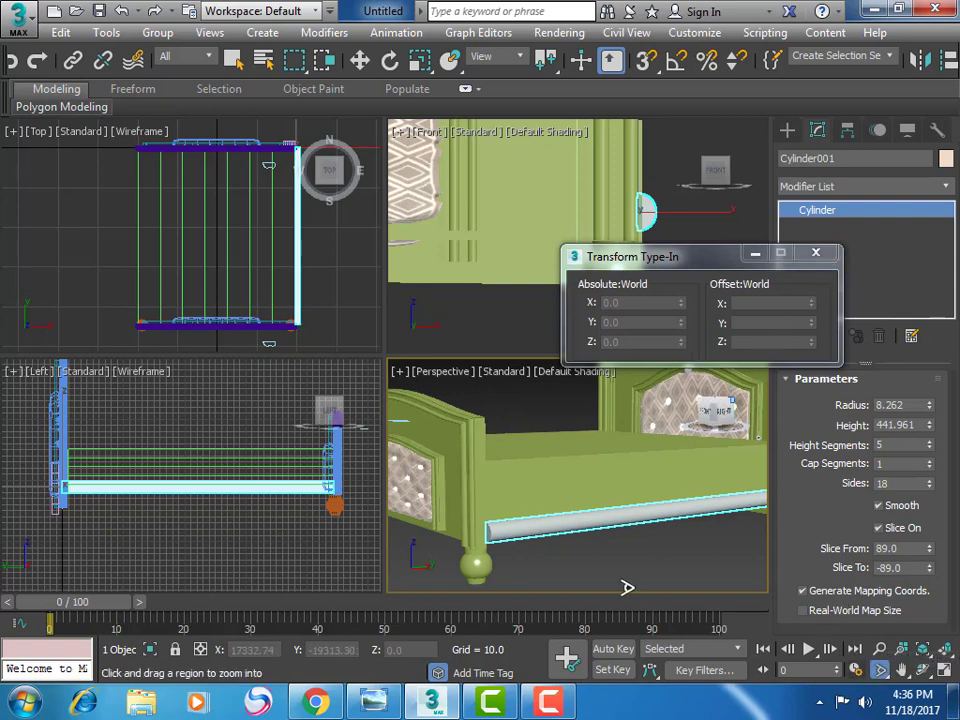
mouse_move(626, 585)
mouse_down()
mouse_move(522, 549)
mouse_move(650, 480)
mouse_up()
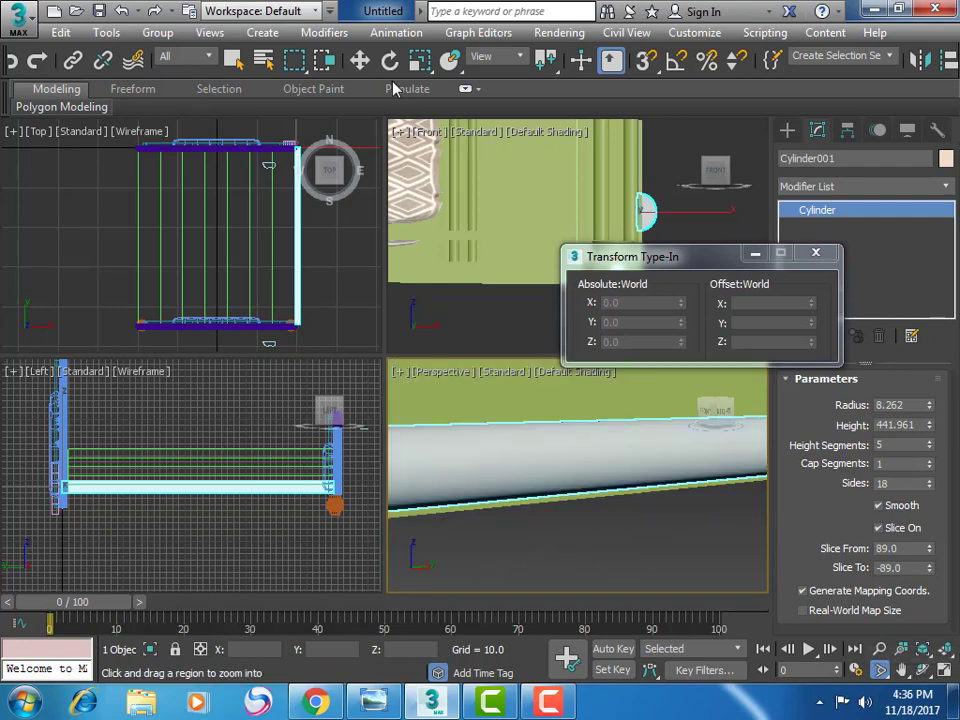
click(360, 60)
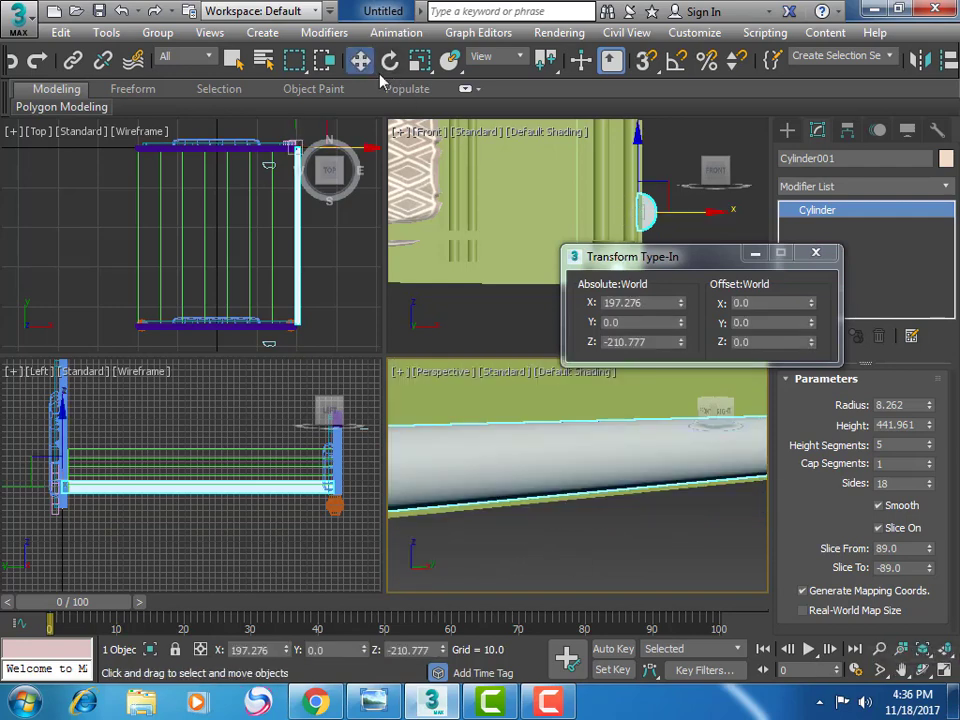
click(711, 215)
mouse_move(711, 213)
mouse_down()
mouse_move(686, 208)
mouse_move(699, 210)
mouse_up()
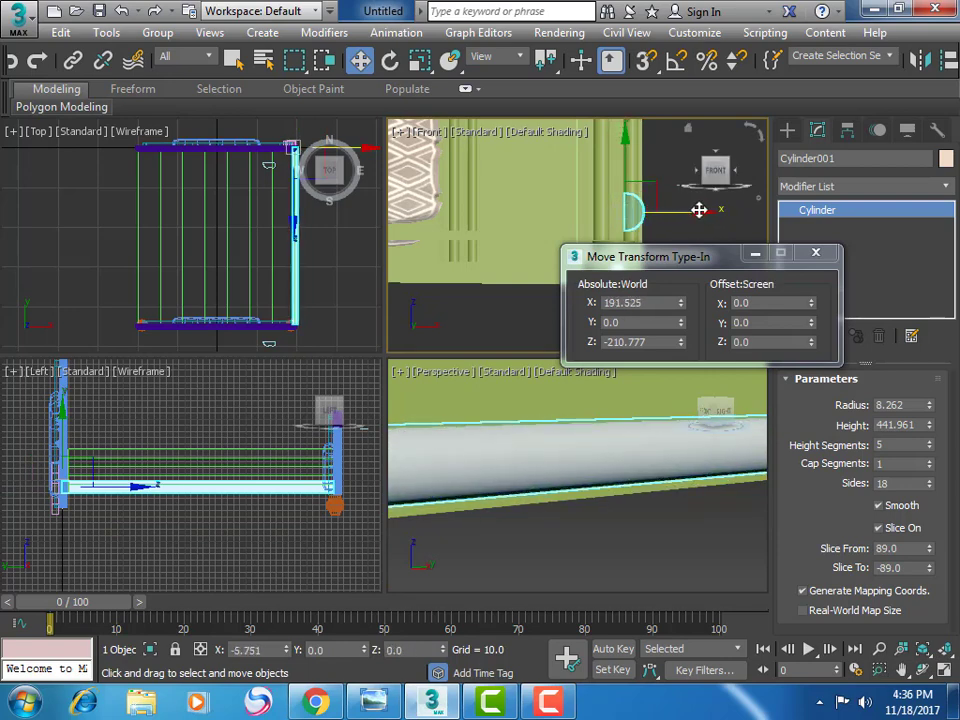
click(816, 253)
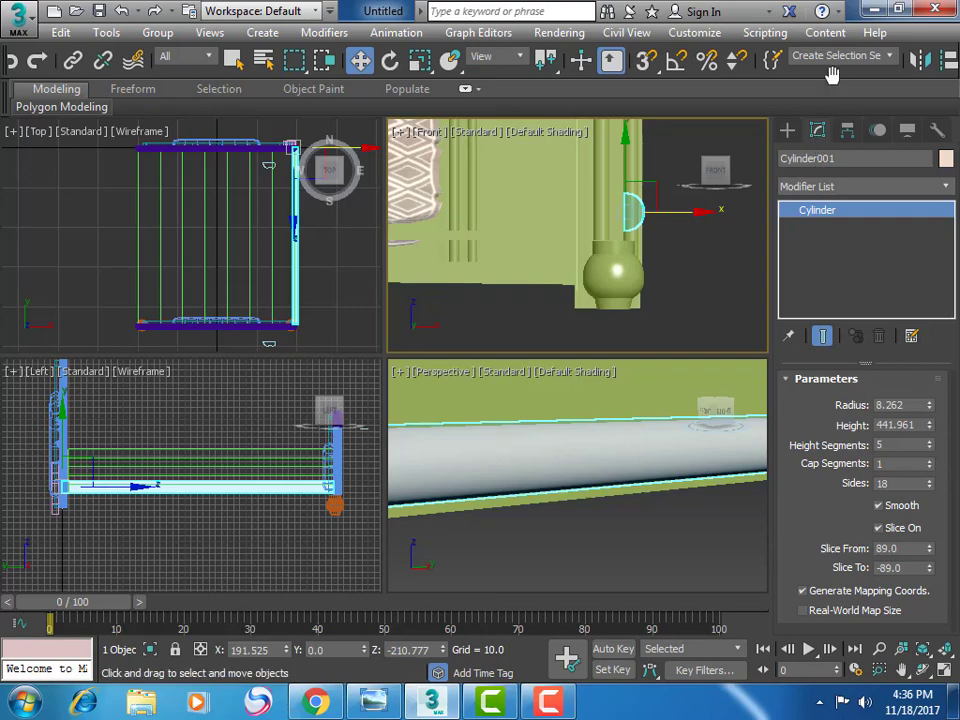
drag(830, 75, 453, 68)
click(786, 62)
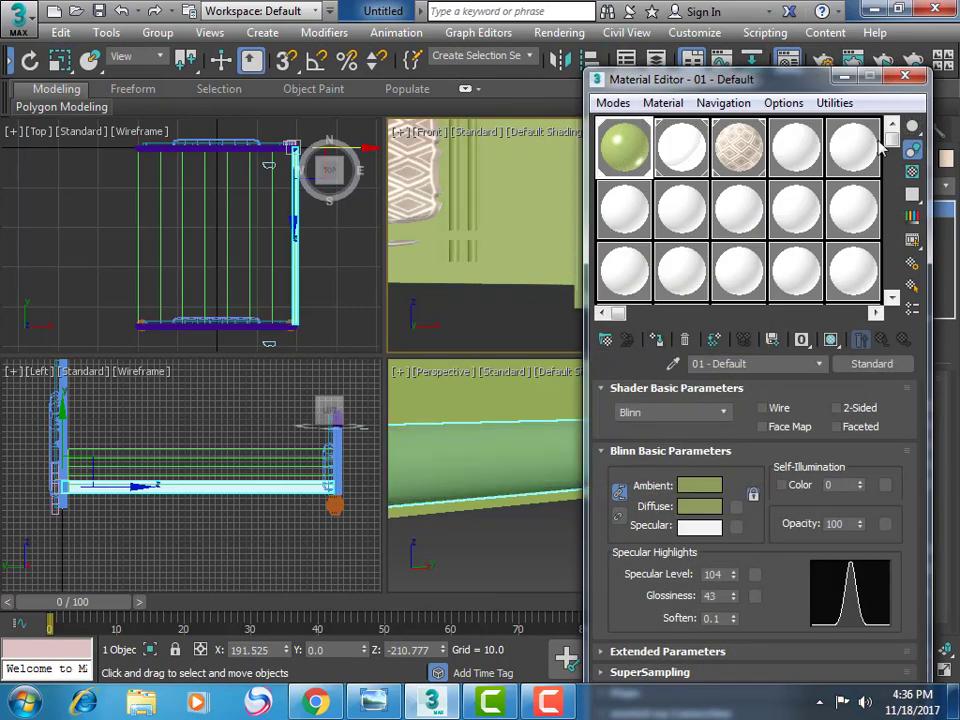
Close the Material Editor and Shift-drag the rail in Front view to clone it as Cylinder002
click(905, 77)
click(901, 669)
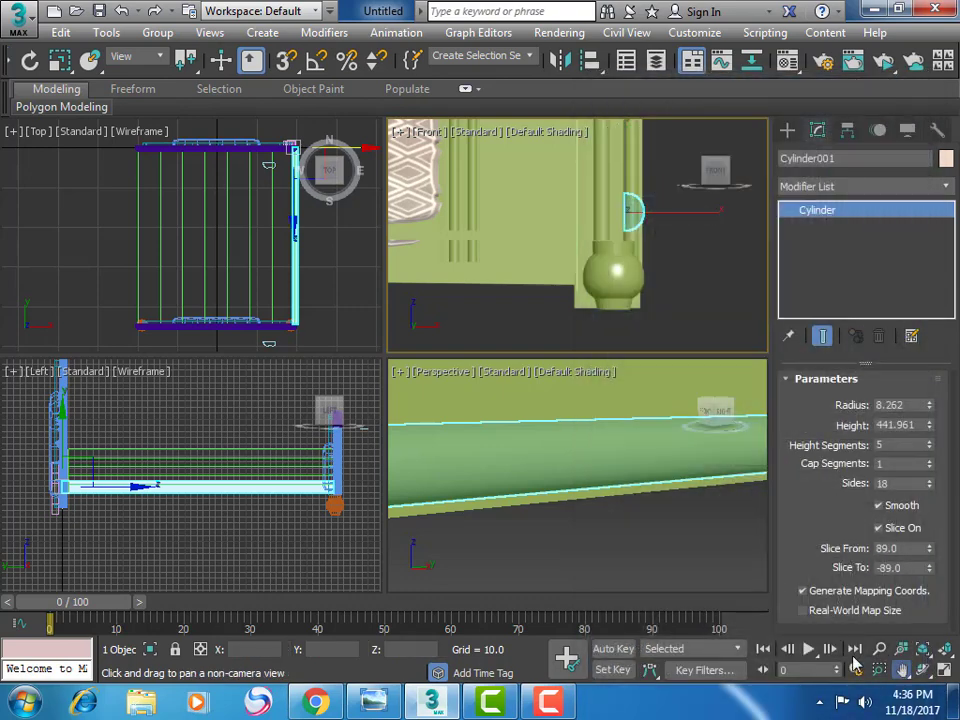
mouse_move(578, 536)
mouse_down()
mouse_move(540, 546)
mouse_move(555, 536)
mouse_up()
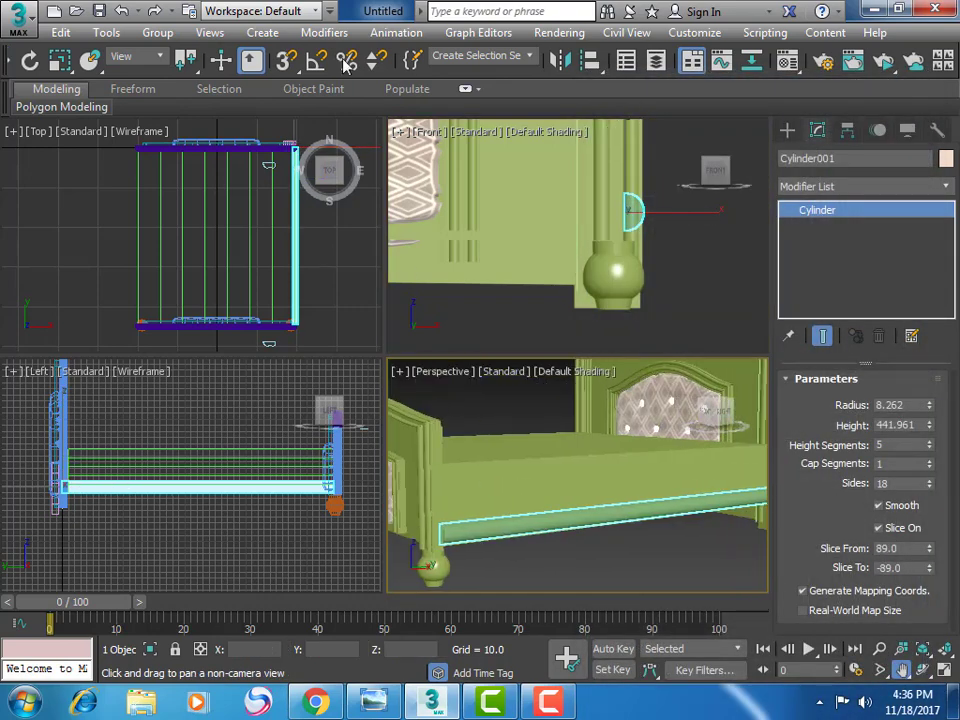
drag(150, 64, 388, 70)
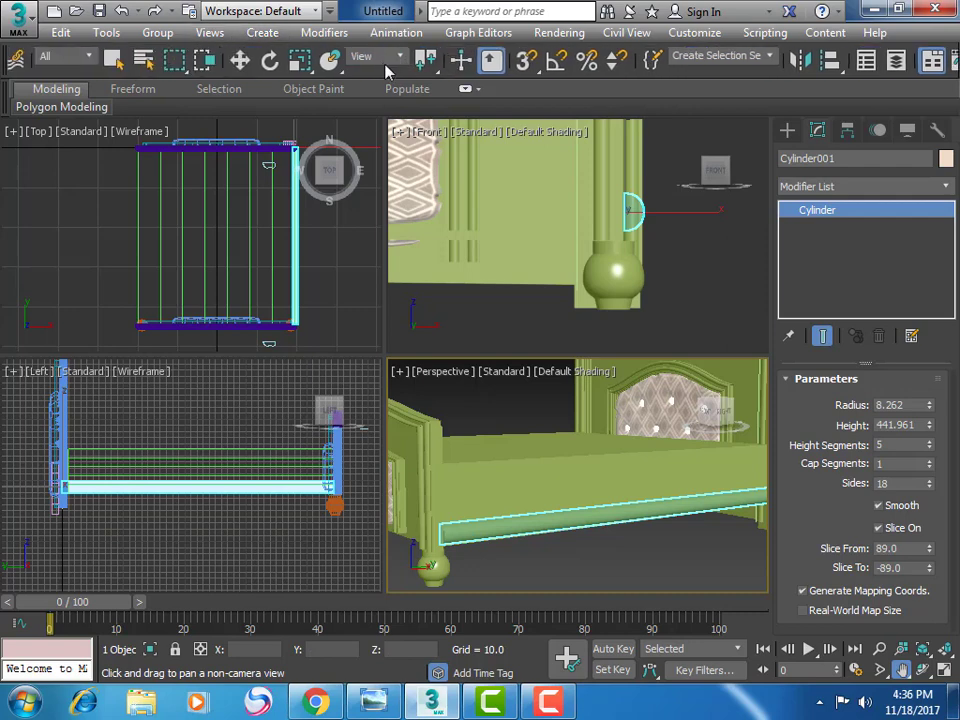
click(240, 60)
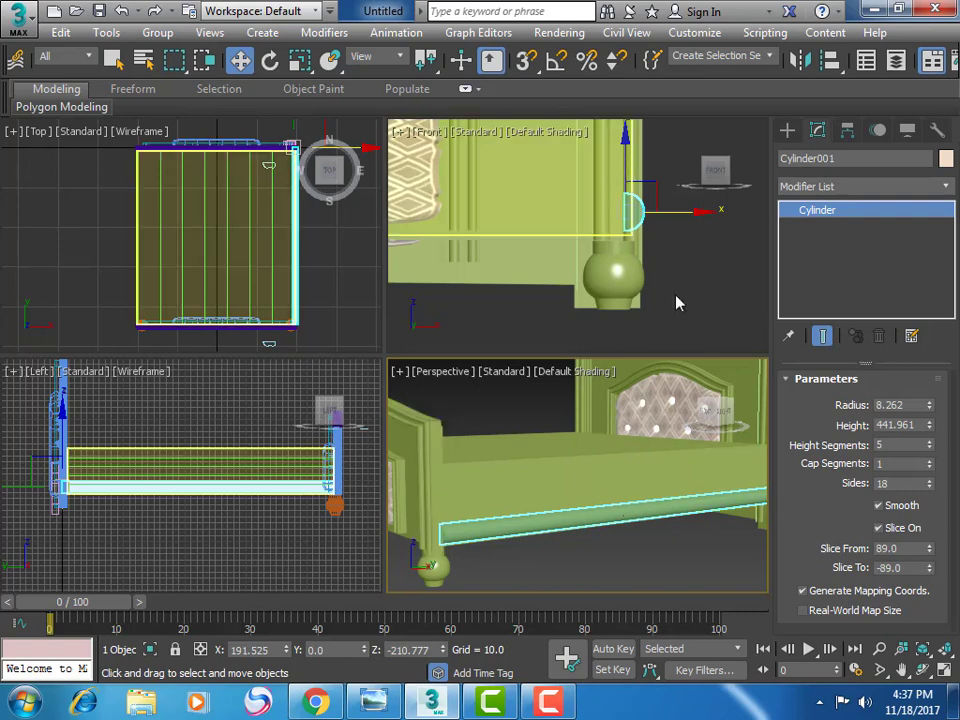
click(630, 168)
shift+drag(625, 153, 618, 153)
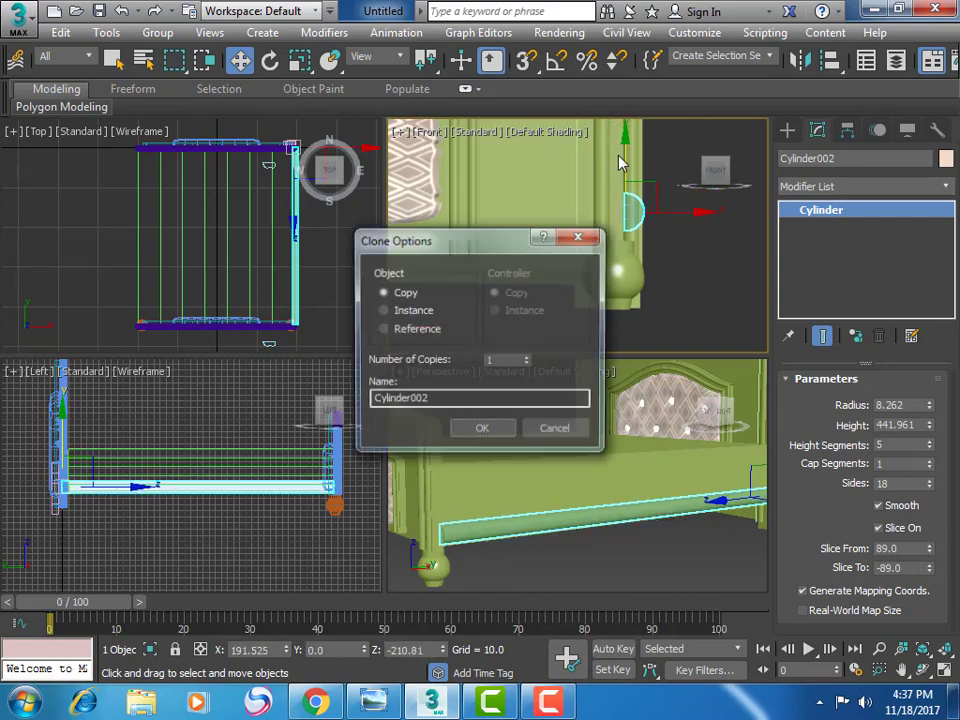
Clone the rail upward as a Copy so Cylinder002 sits just above the original
click(557, 430)
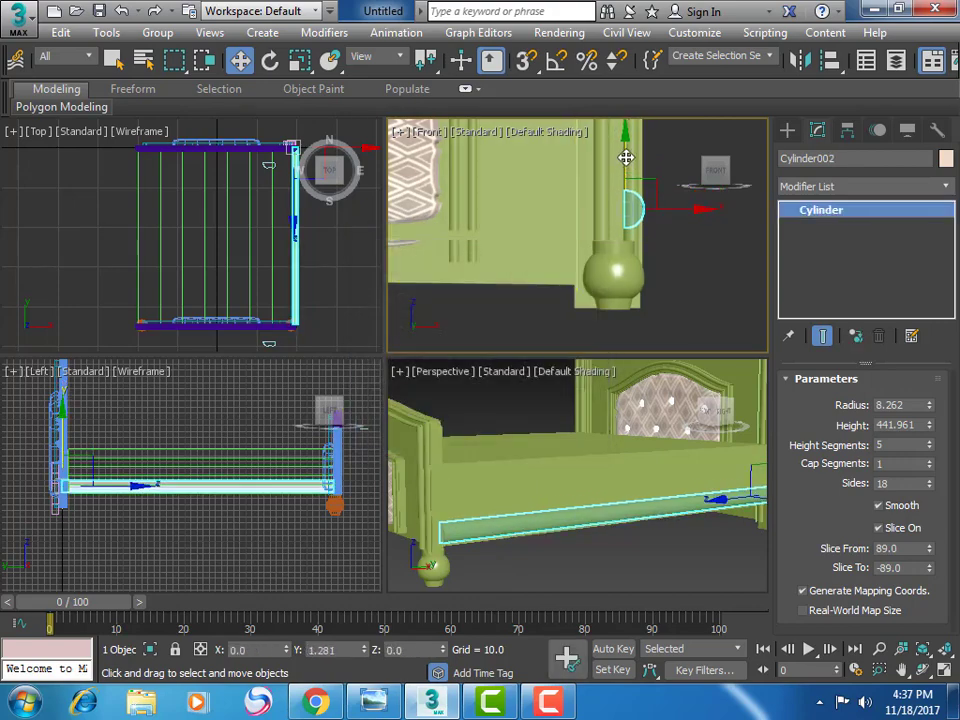
mouse_move(628, 133)
mouse_down()
mouse_move(623, 110)
mouse_move(632, 135)
mouse_up()
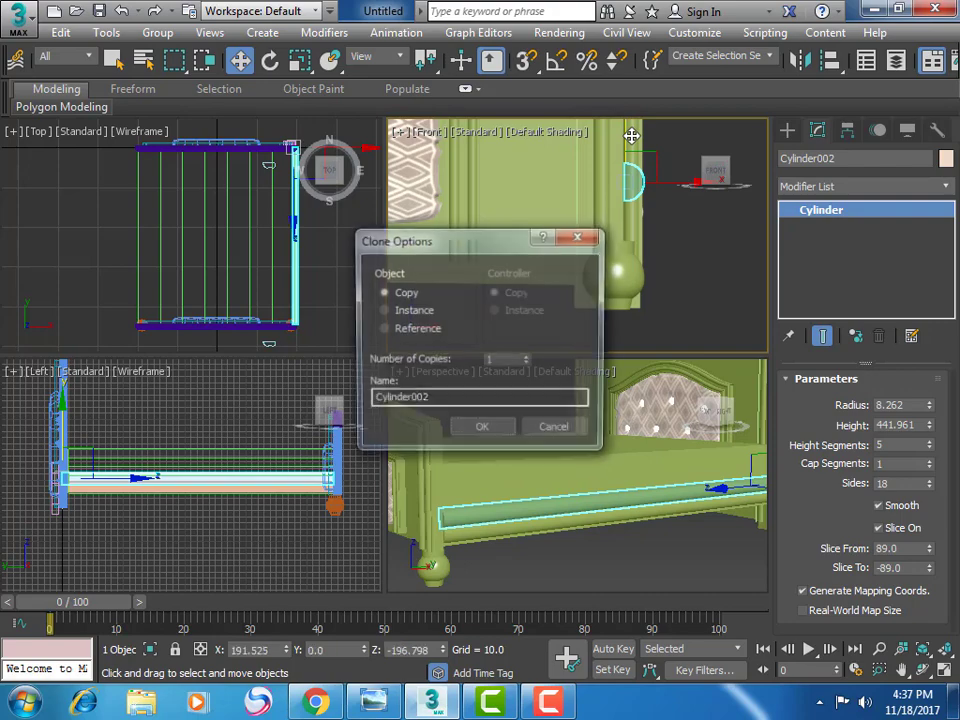
click(478, 428)
click(636, 581)
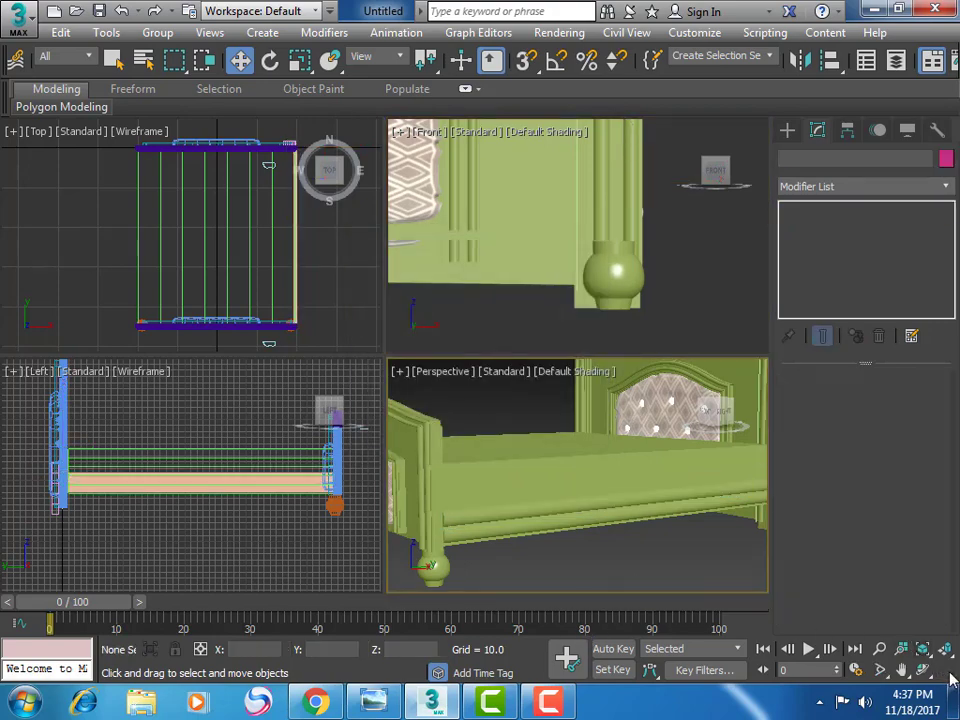
click(946, 672)
click(922, 670)
scroll(686, 482, down, 5)
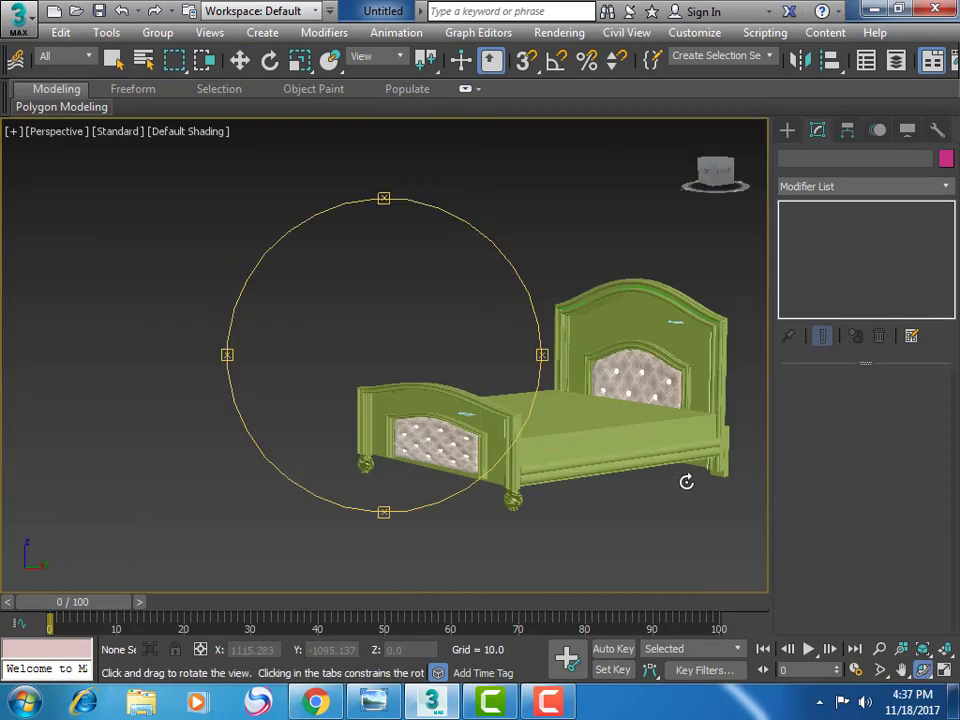
scroll(686, 482, up, 3)
click(901, 669)
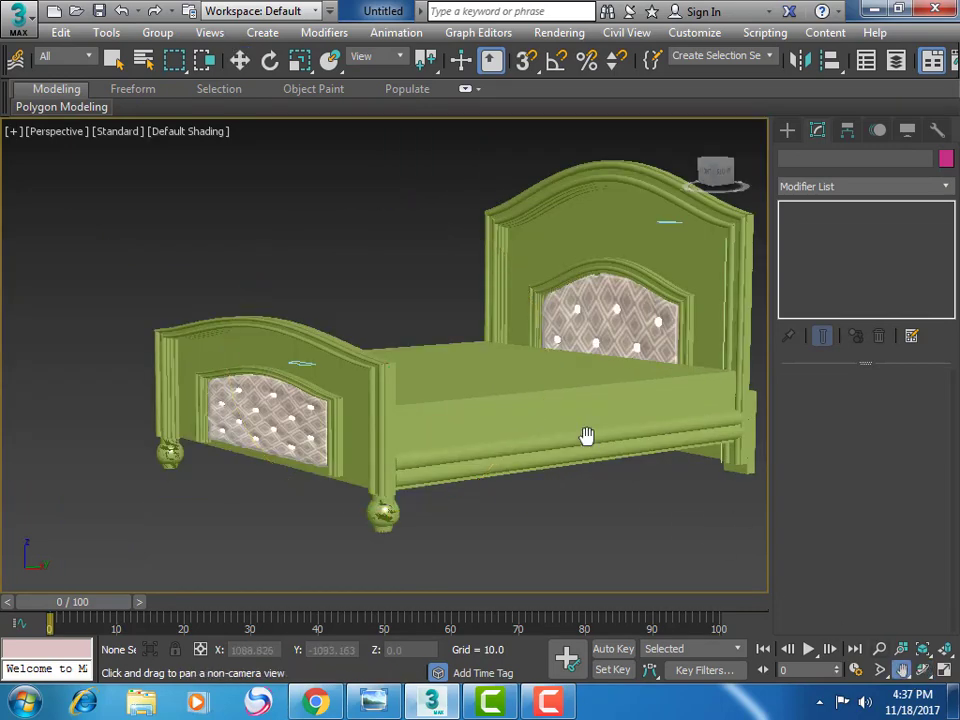
drag(583, 437, 506, 439)
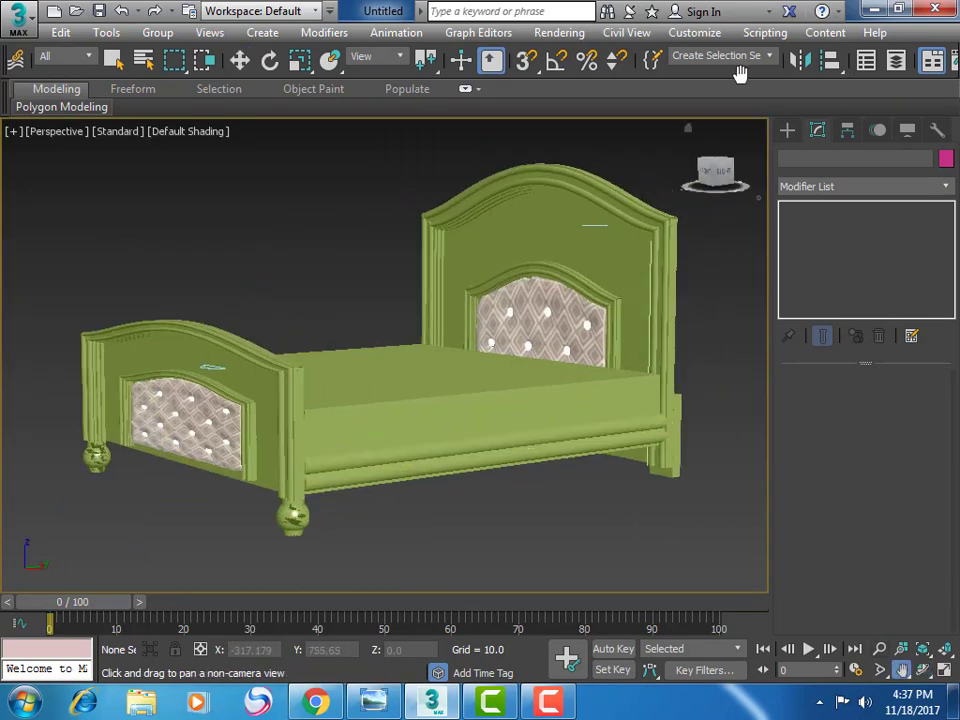
drag(740, 75, 325, 82)
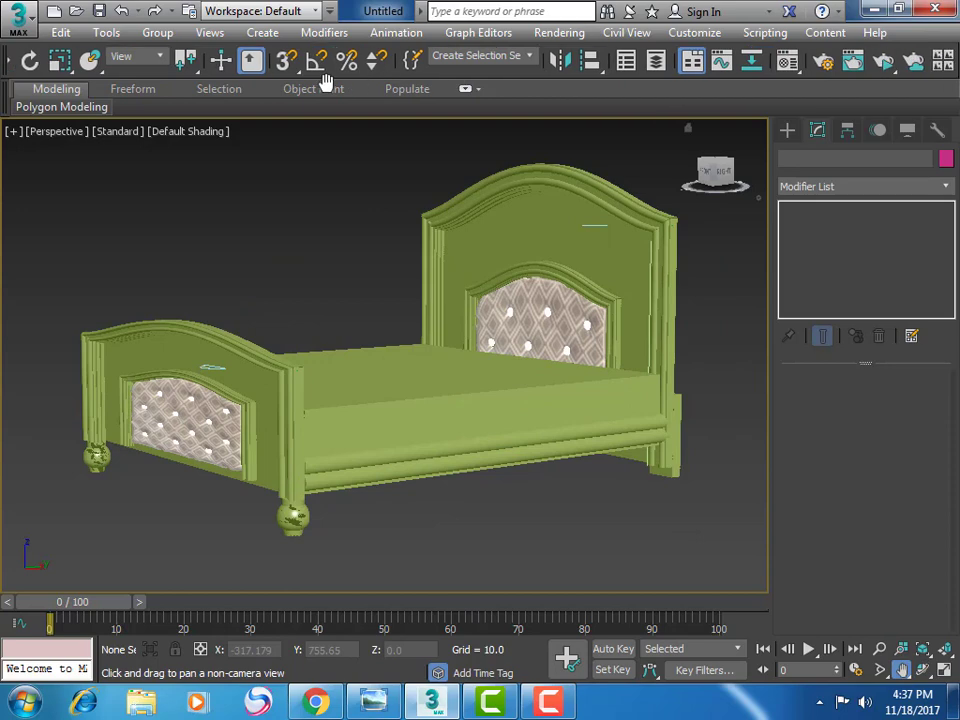
click(884, 62)
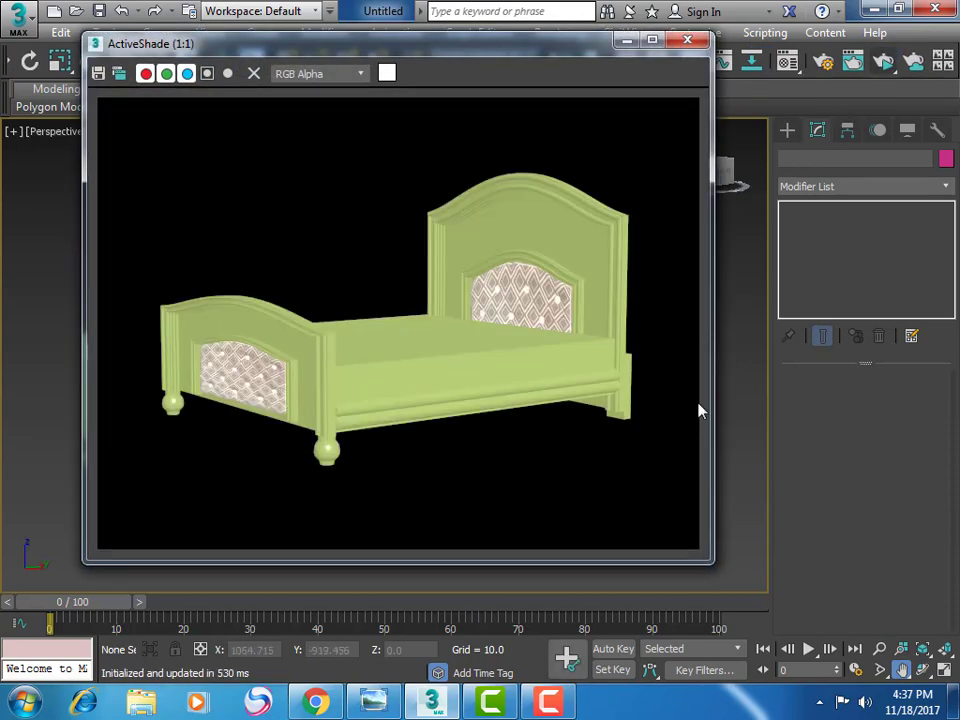
click(687, 39)
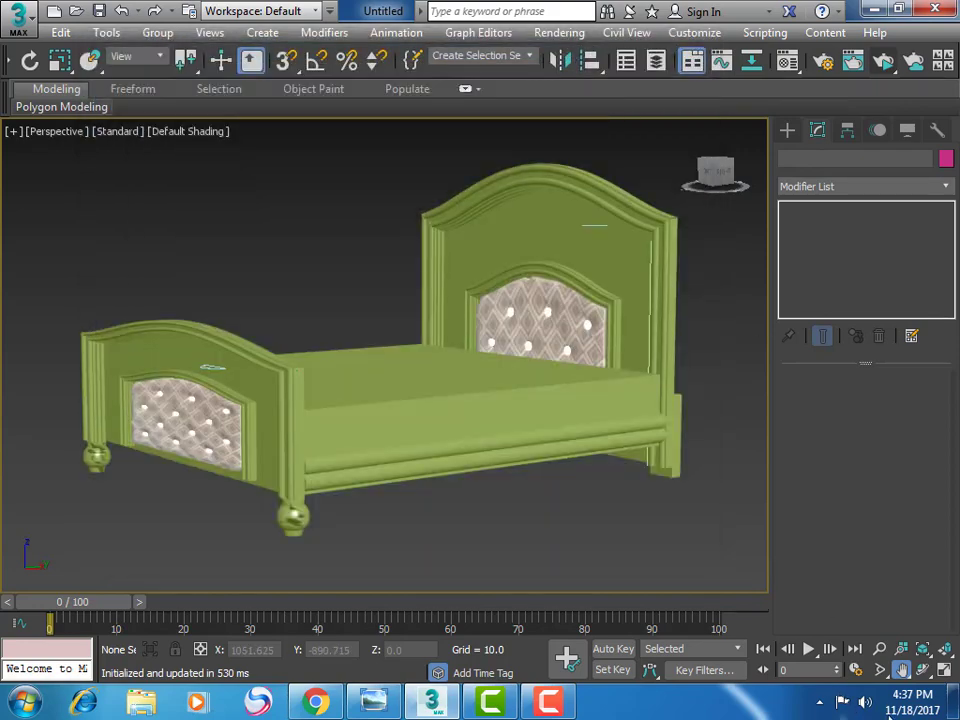
click(920, 670)
mouse_move(426, 407)
mouse_down()
mouse_move(428, 467)
mouse_move(414, 423)
mouse_move(463, 424)
mouse_move(439, 426)
mouse_move(418, 454)
mouse_up()
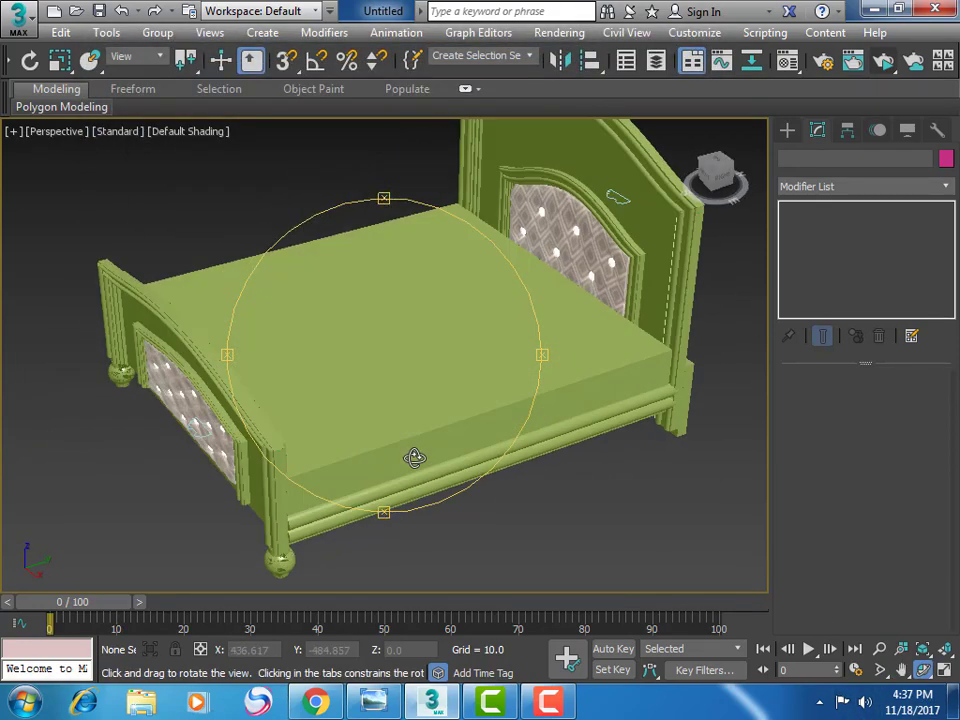
Create a 432.996 by 393.431 by 72.382 box over the bed top as the mattress
click(787, 130)
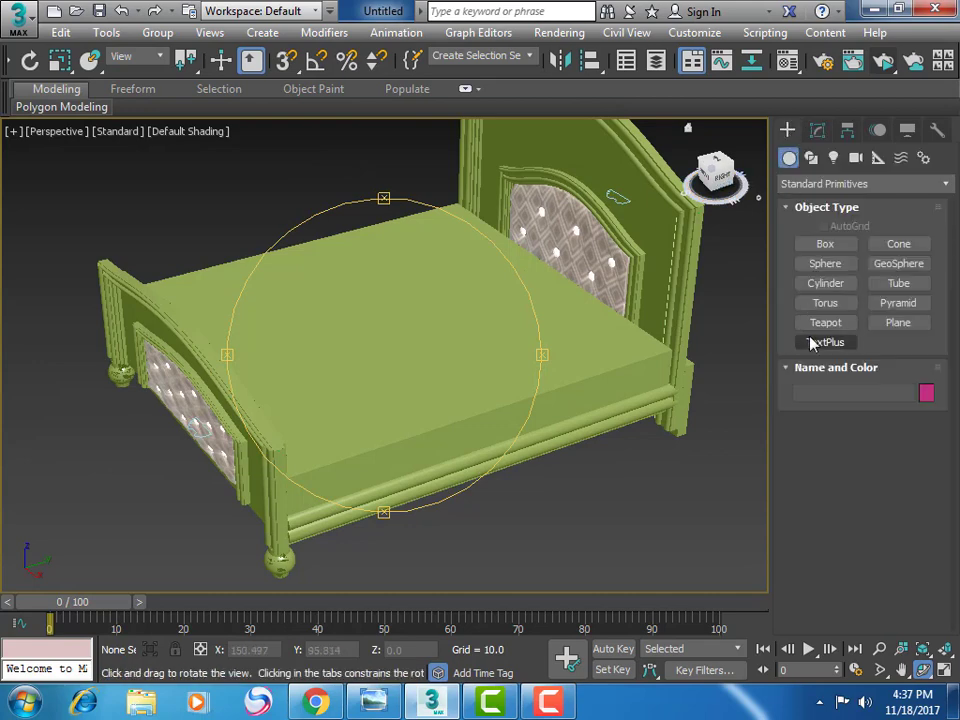
click(830, 245)
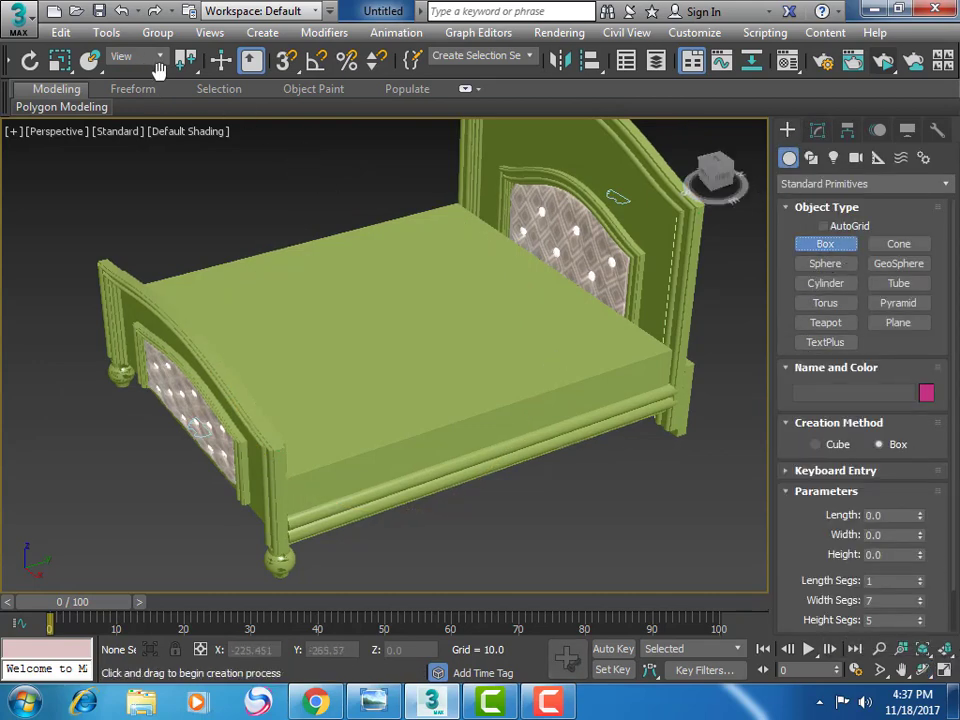
click(221, 60)
click(384, 337)
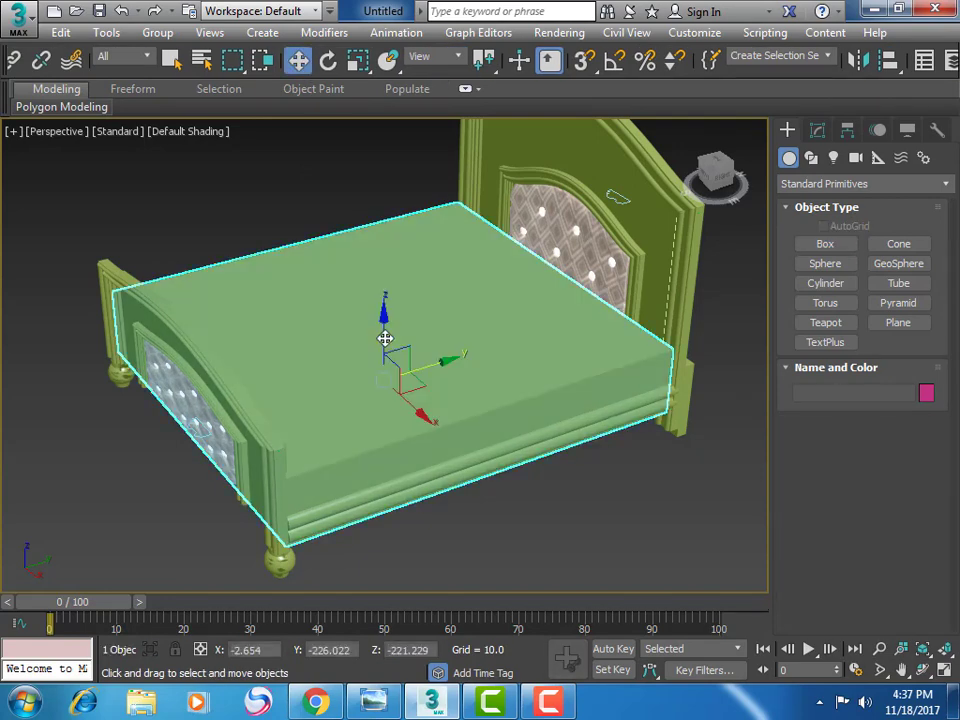
Set the box's height segments to 1 and Shift-drag a copy, Box005, up along Z
click(817, 131)
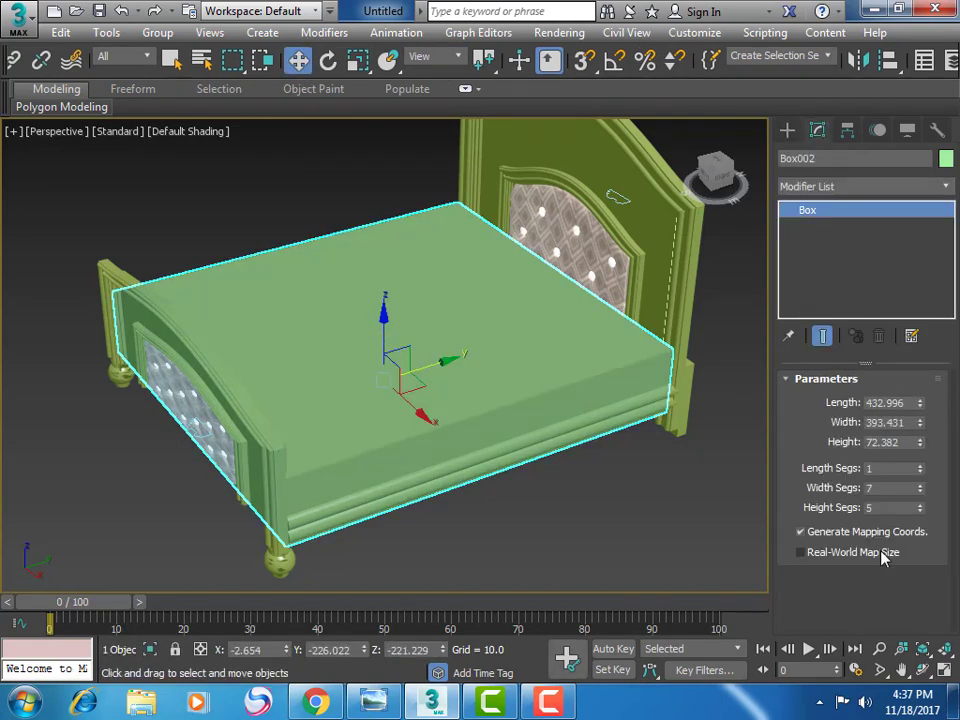
drag(927, 544, 924, 514)
drag(378, 322, 391, 255)
key(Return)
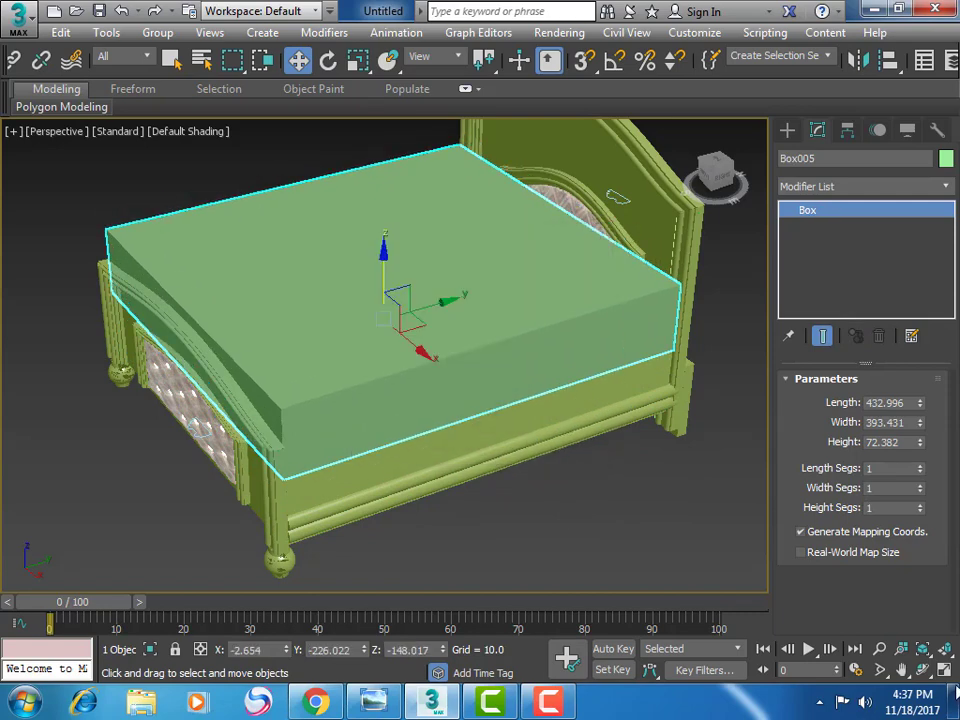
In the maximized Left view, adjust the box height, trying 32.572 then 45.601
click(945, 670)
click(902, 669)
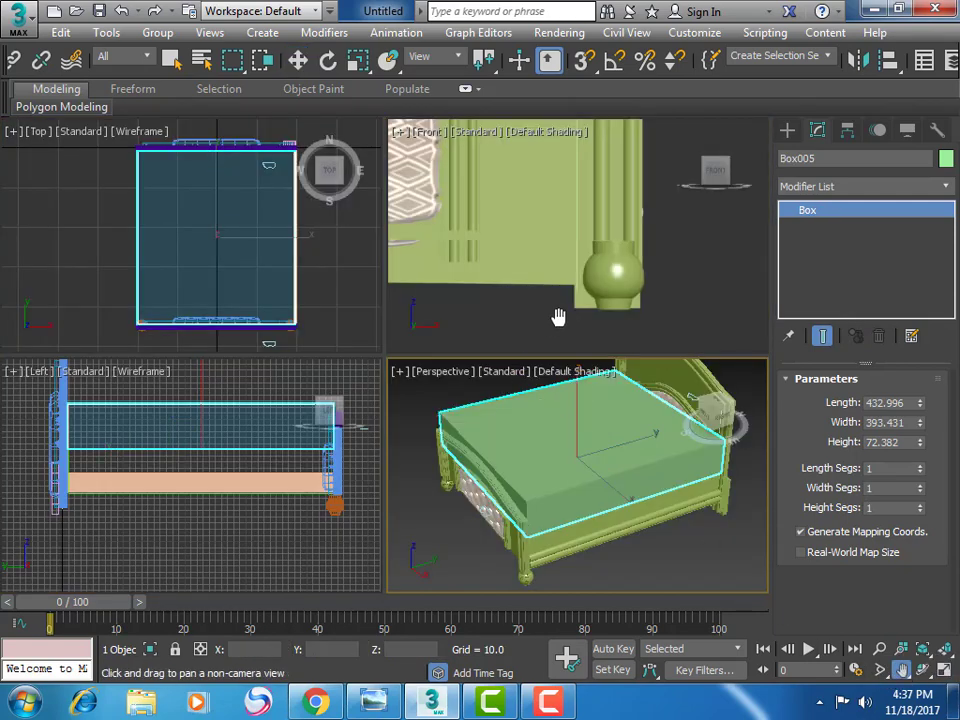
click(338, 527)
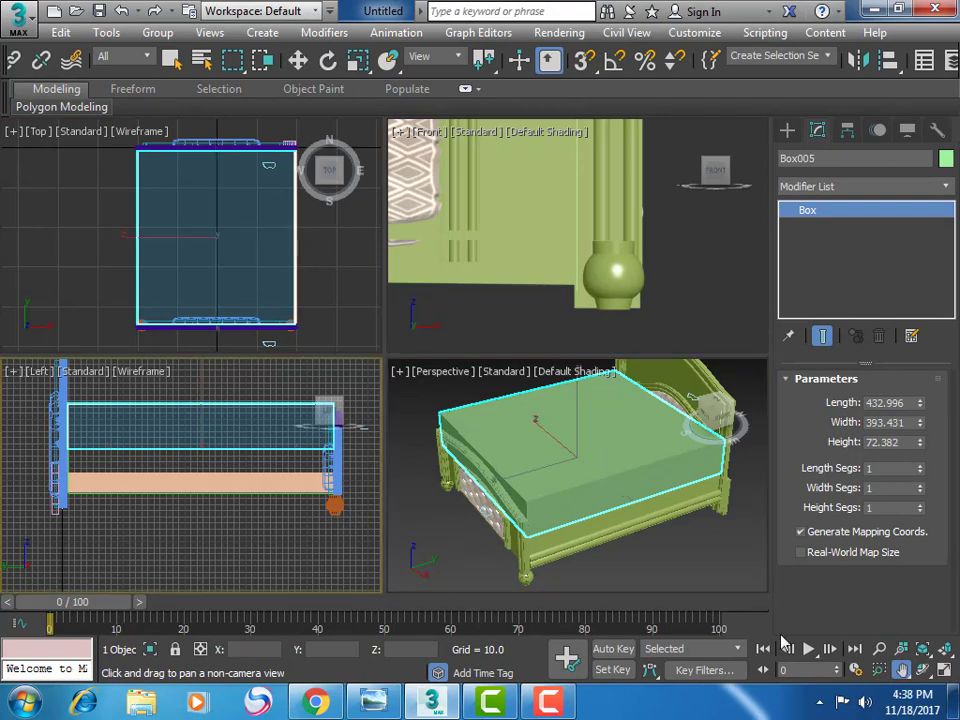
click(945, 670)
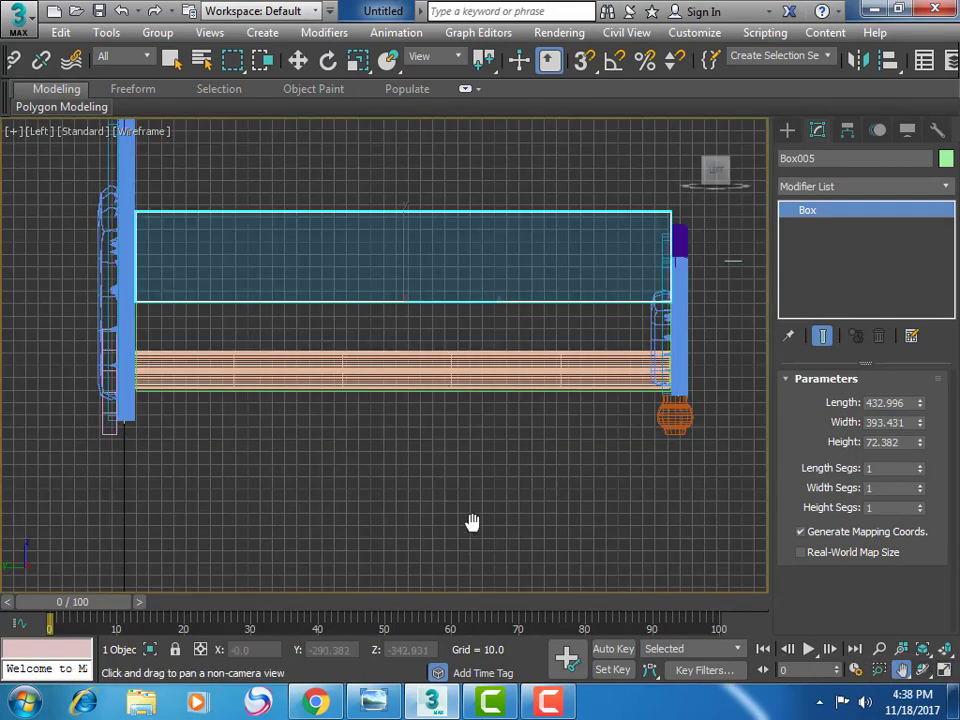
scroll(472, 522, down, 2)
drag(465, 465, 441, 515)
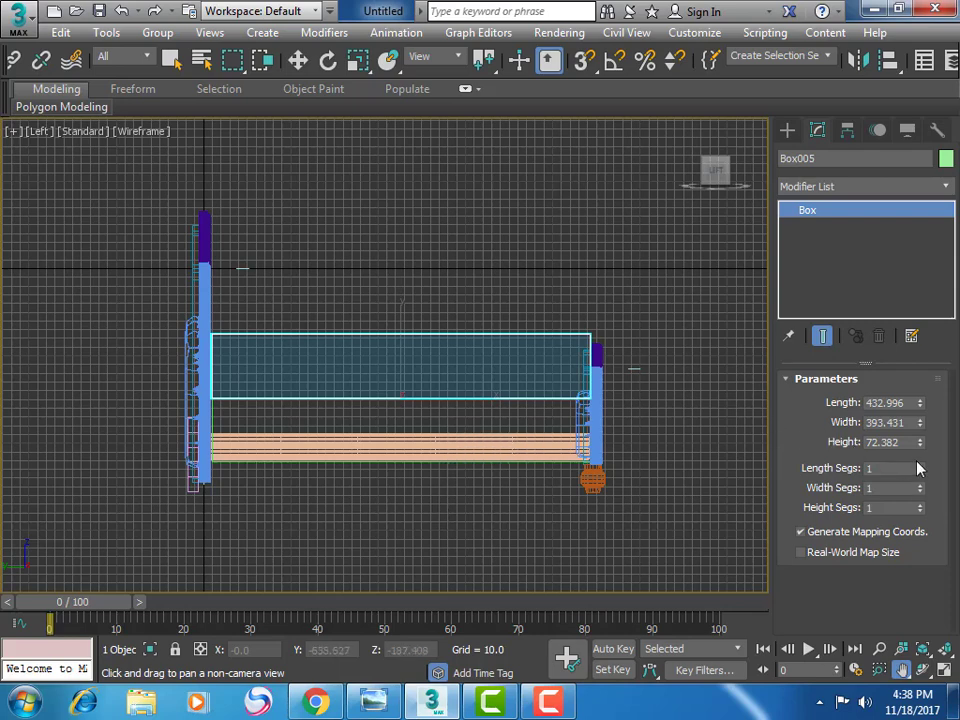
drag(920, 446, 919, 494)
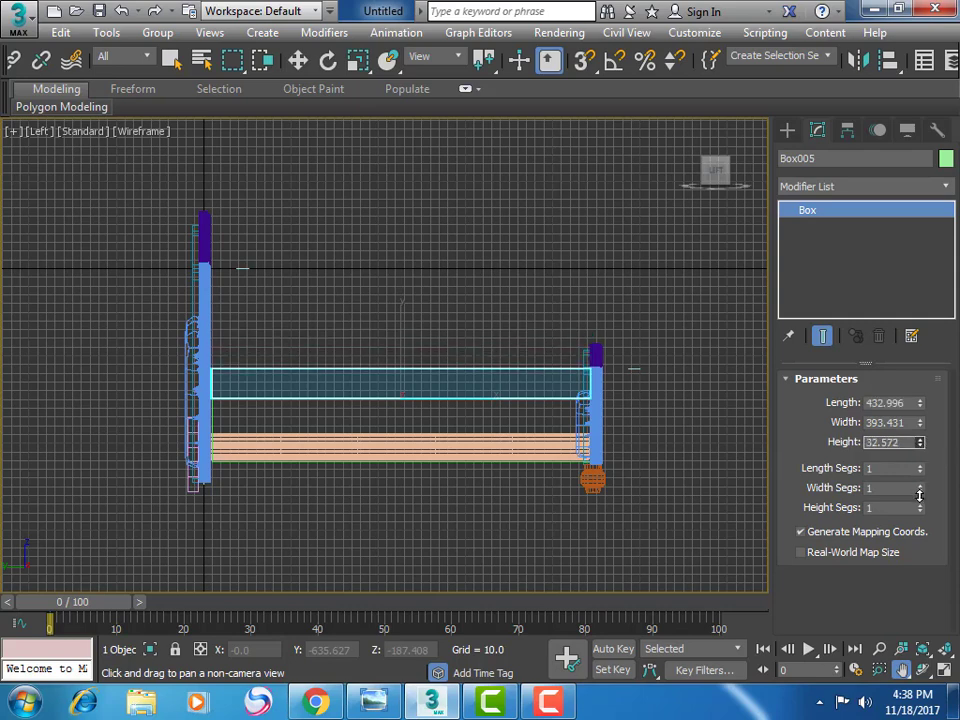
drag(919, 494, 922, 479)
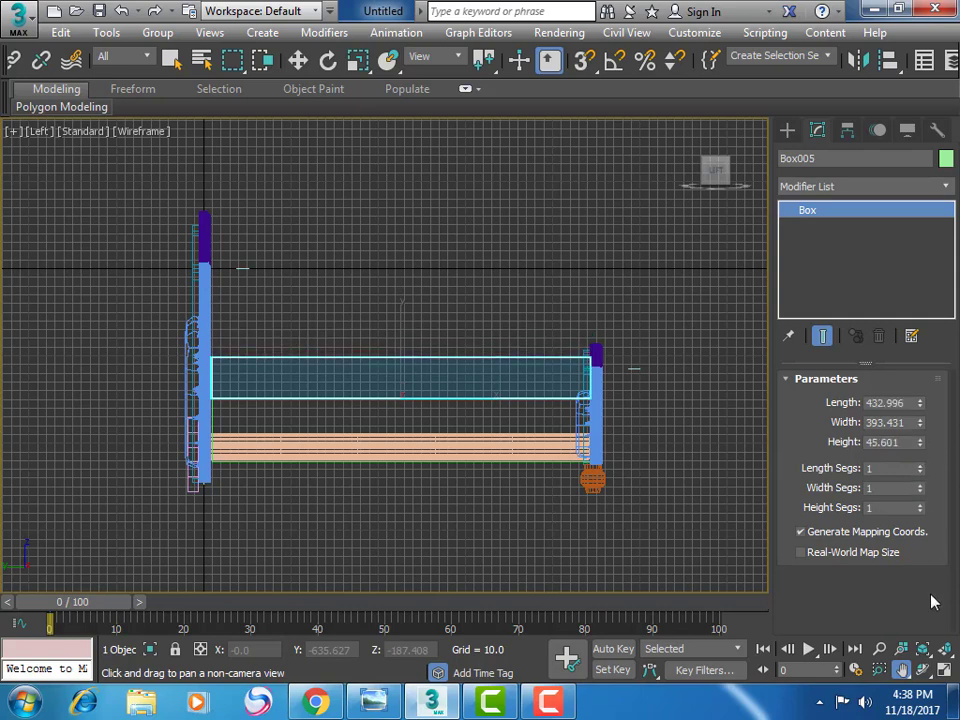
Orbit the Perspective view to check the fit and thin the box to 25.08 tall
click(945, 674)
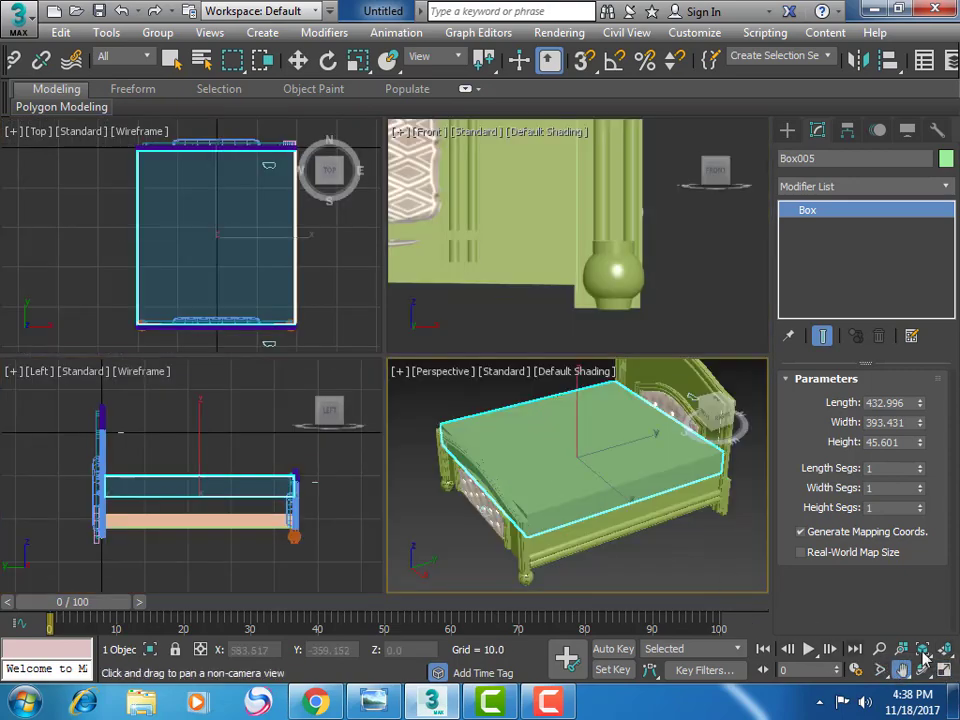
click(945, 670)
click(922, 670)
mouse_move(467, 369)
mouse_down()
mouse_move(489, 324)
mouse_move(505, 321)
mouse_up()
scroll(505, 321, up, 3)
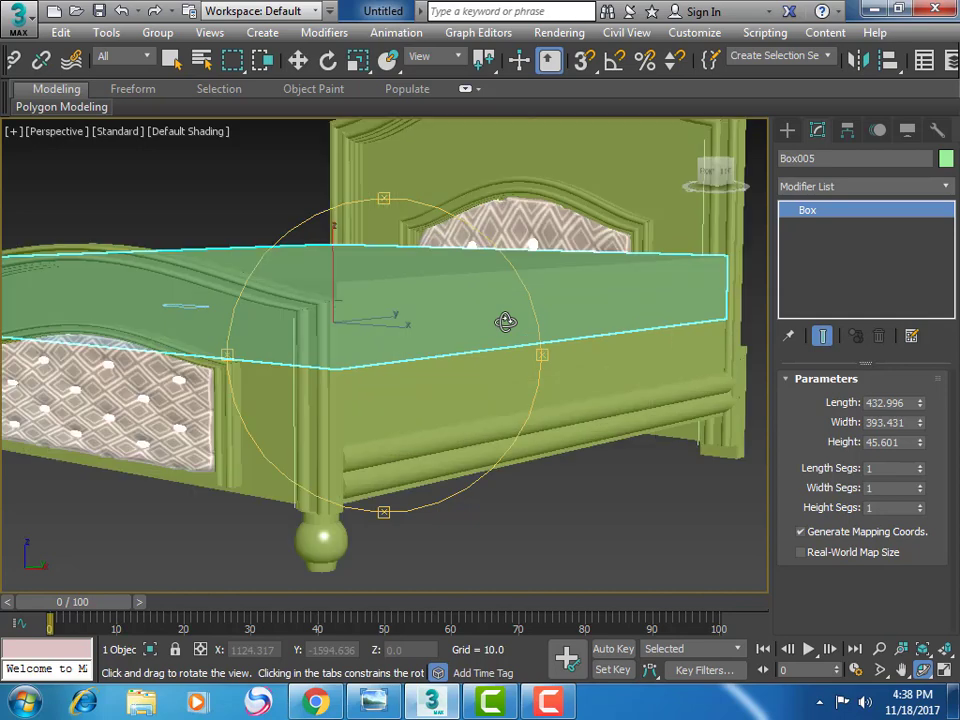
drag(489, 328, 459, 339)
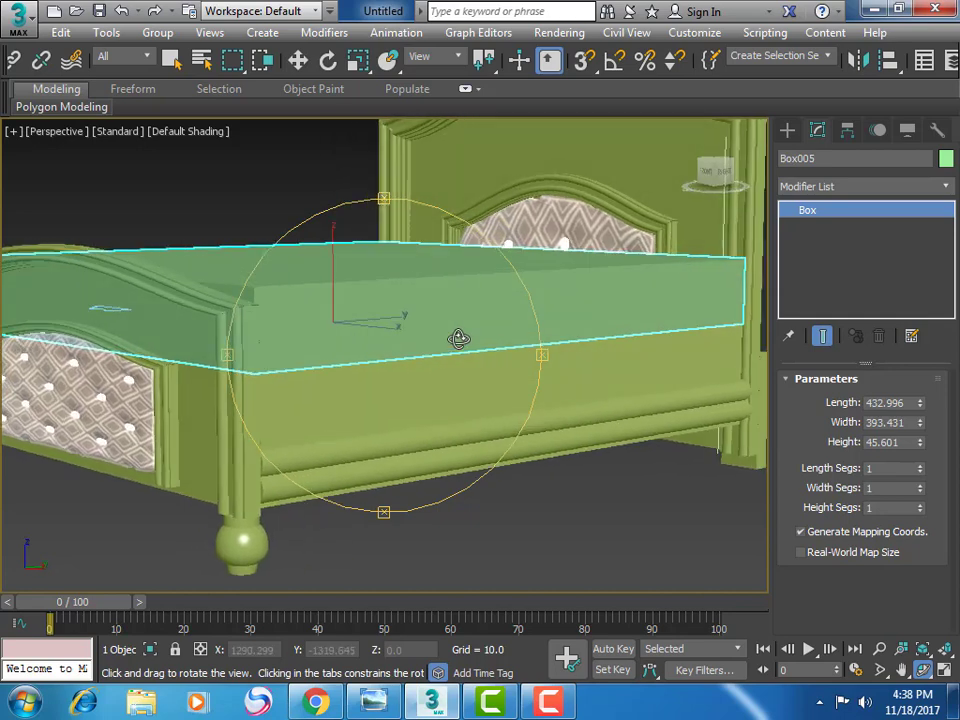
click(298, 60)
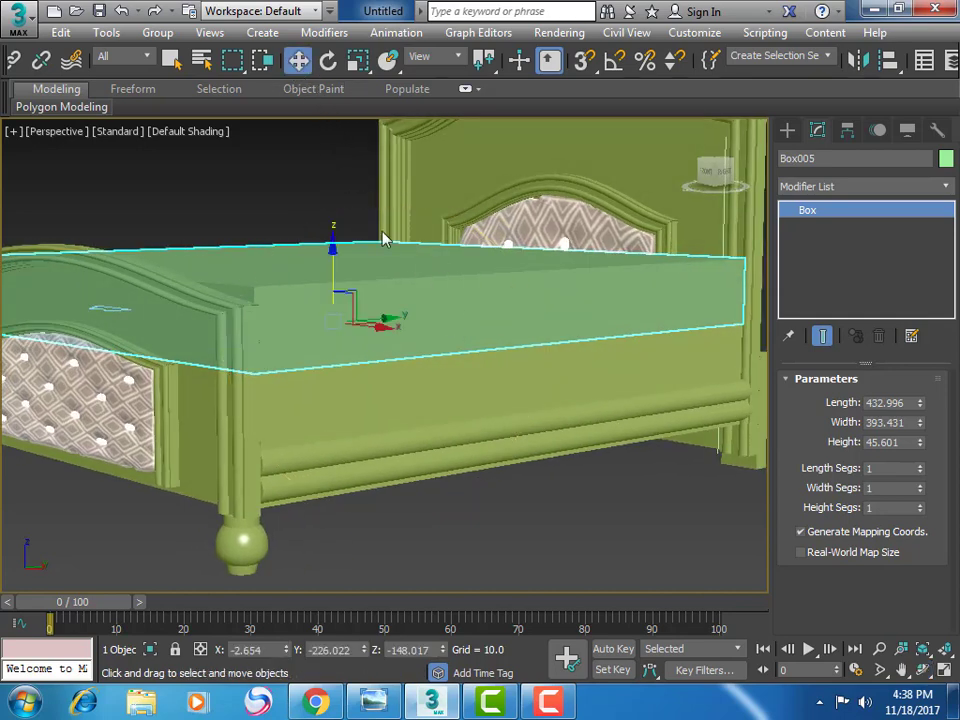
drag(920, 442, 922, 485)
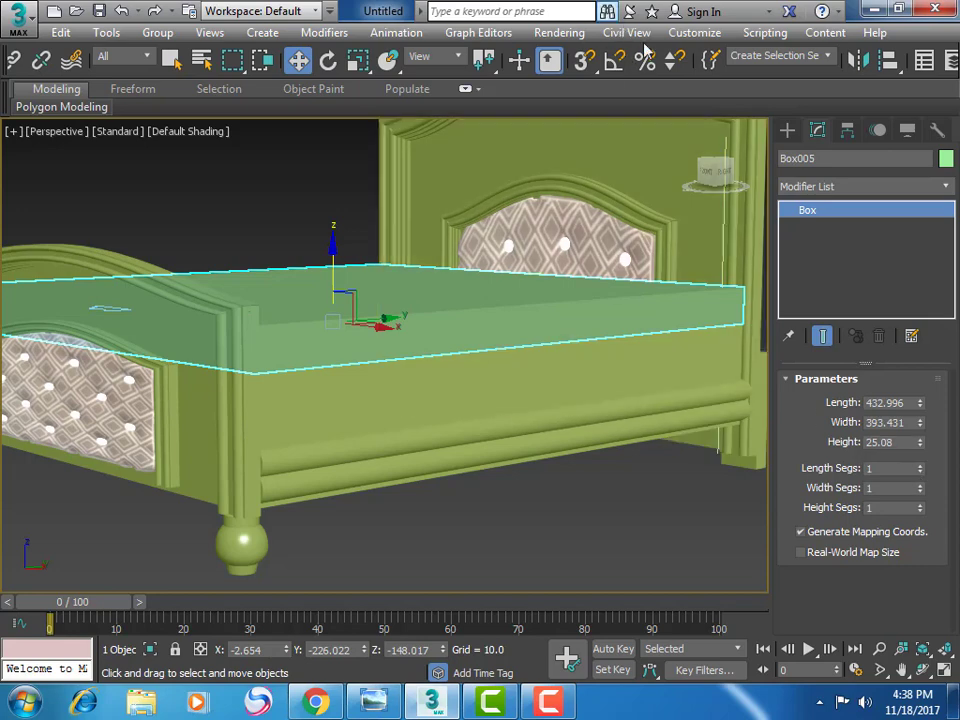
drag(580, 55, 208, 70)
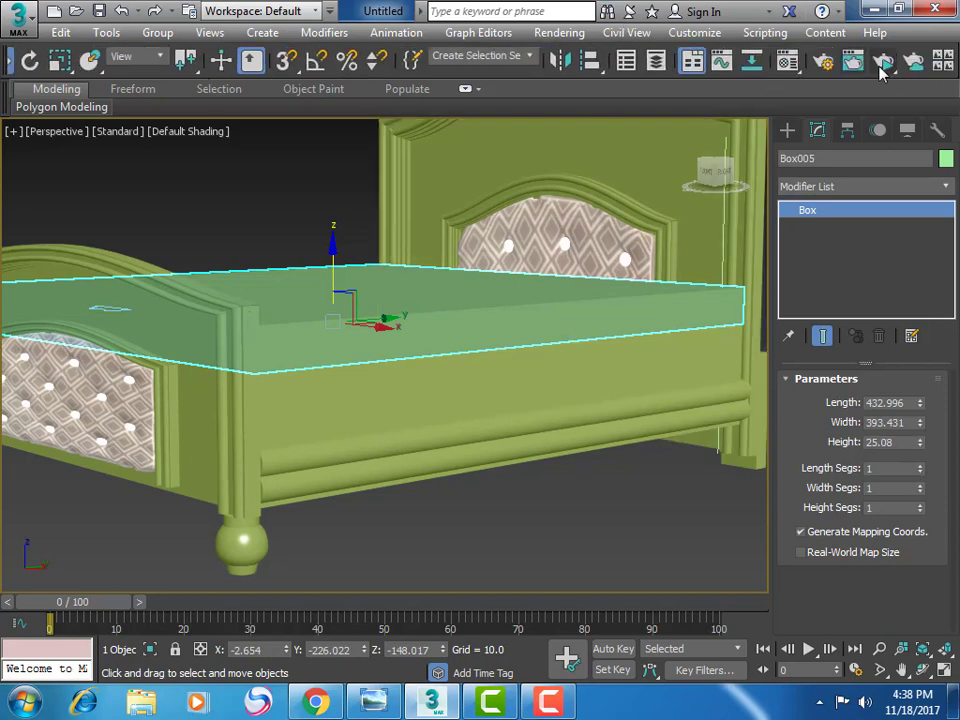
Assign the plain 04 - Default material to the Box005 mattress slab
click(823, 61)
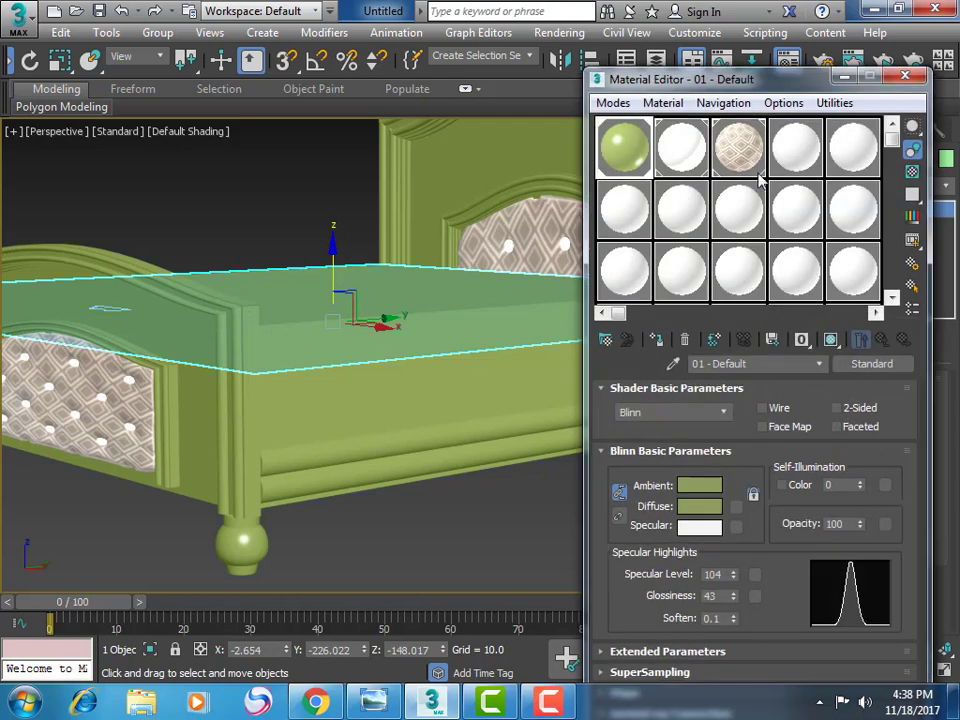
click(810, 150)
click(655, 341)
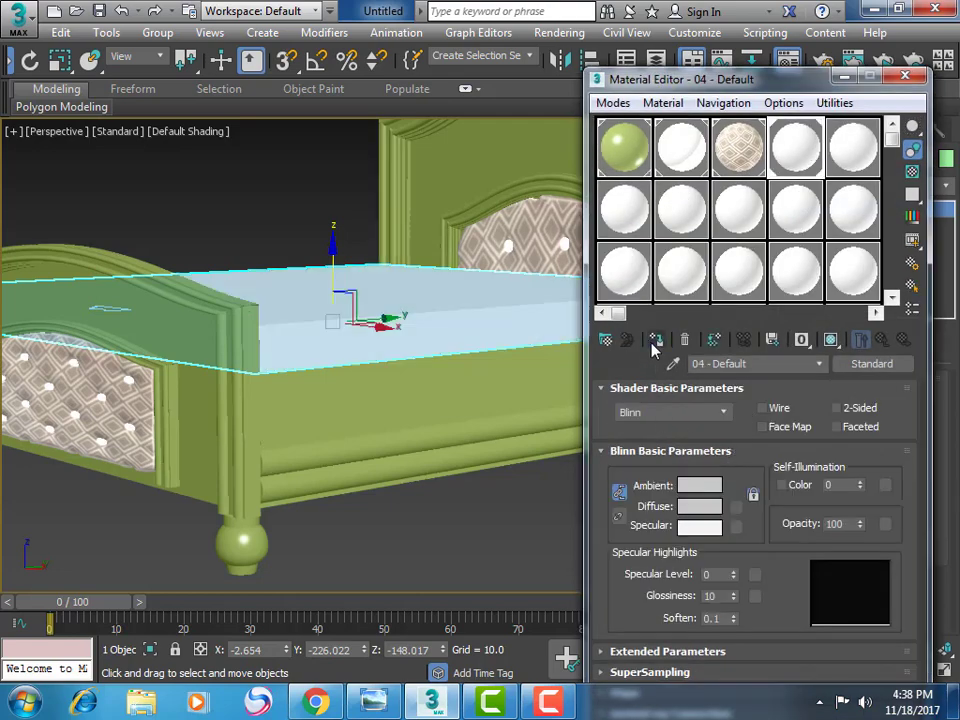
click(905, 76)
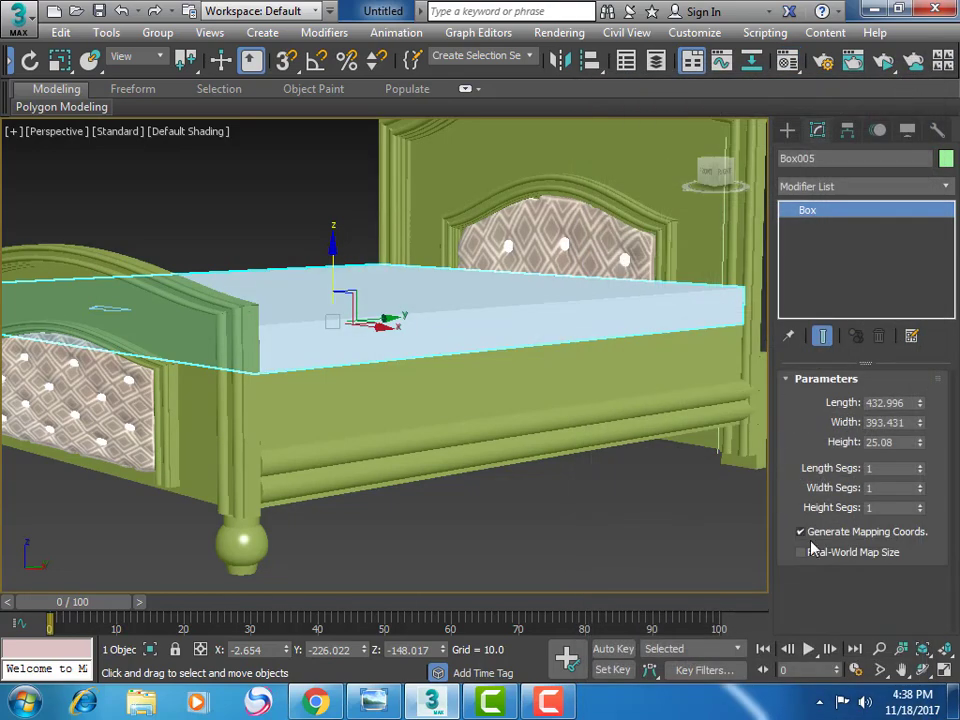
Orbit the Perspective view to face the bed's side
click(926, 673)
mouse_move(319, 418)
mouse_down()
mouse_move(404, 449)
mouse_move(196, 384)
mouse_move(215, 370)
mouse_up()
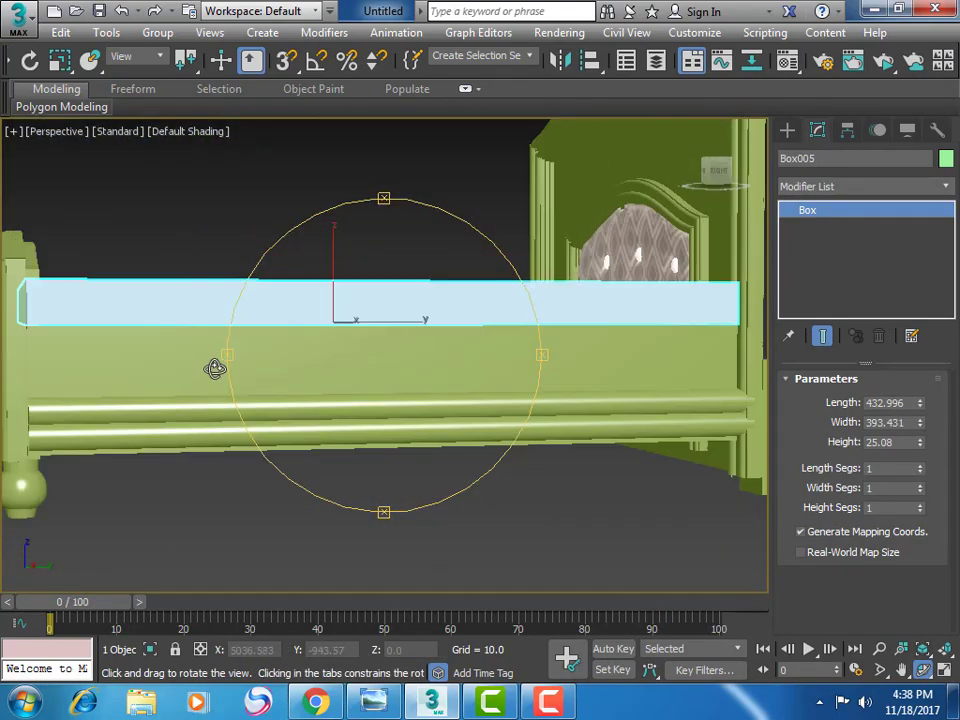
drag(127, 66, 359, 66)
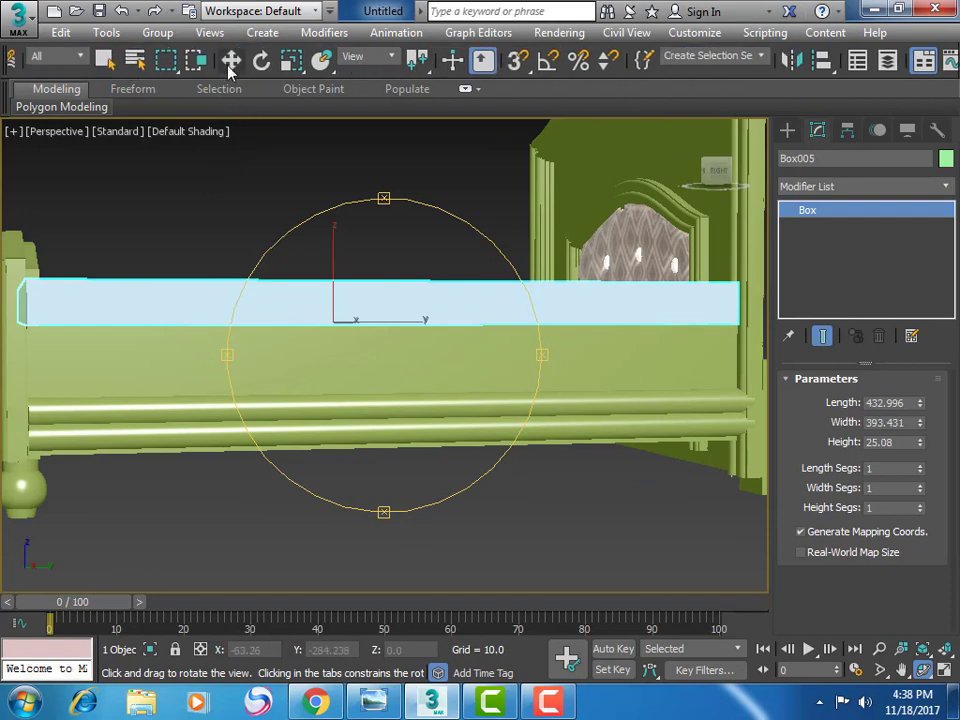
Lower the green side rail box Box002's height to 55.01
click(231, 60)
click(425, 375)
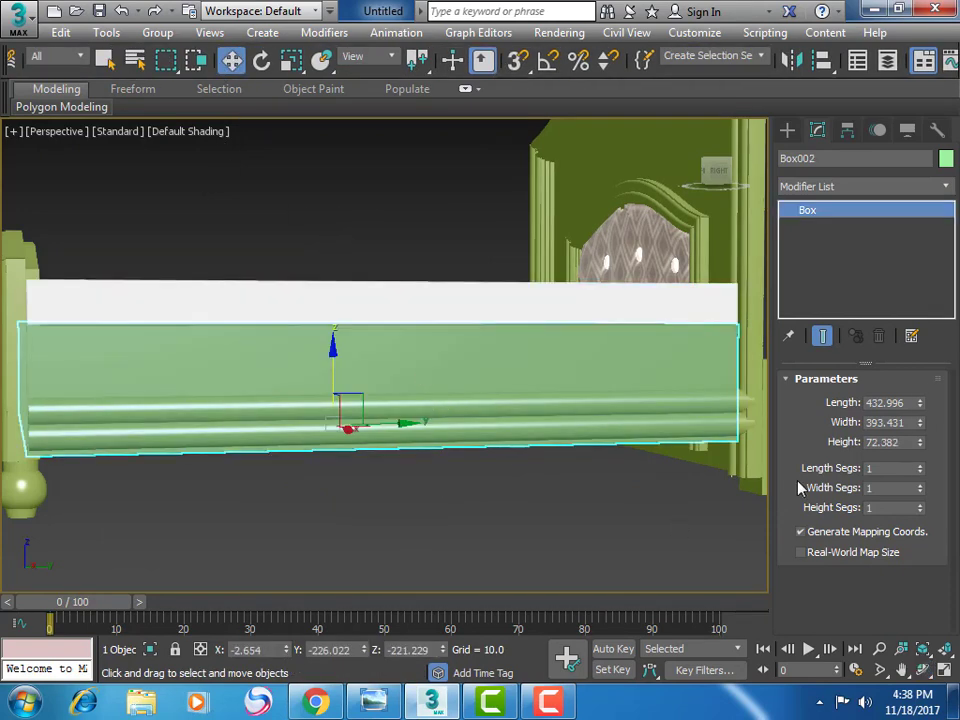
drag(918, 449, 918, 463)
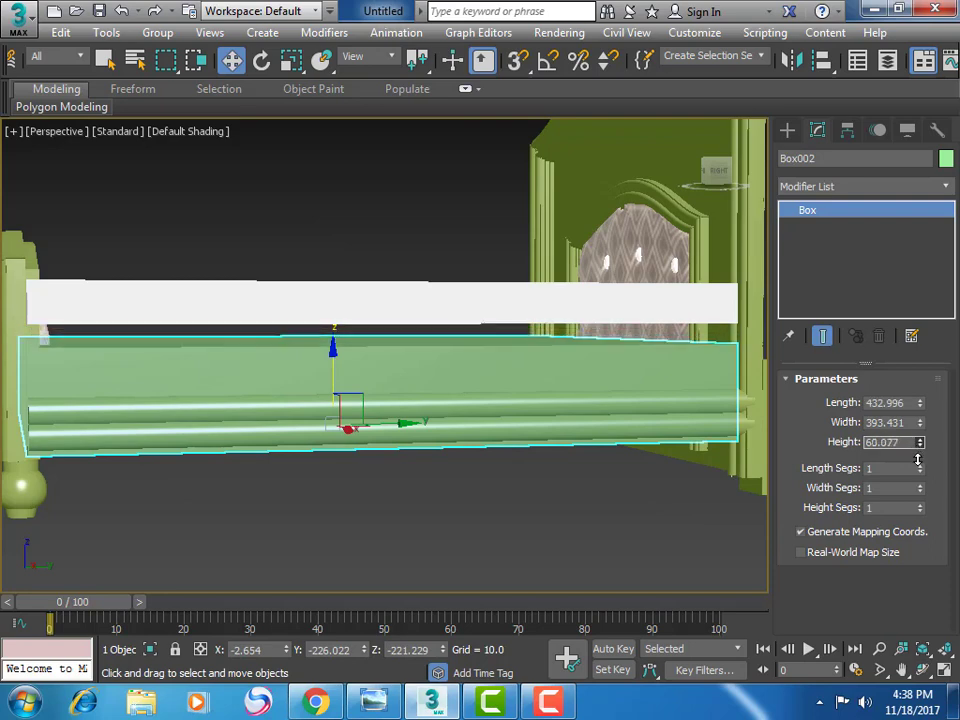
Make mattress box Box005 44.392 tall and raise it higher on the frame
click(514, 298)
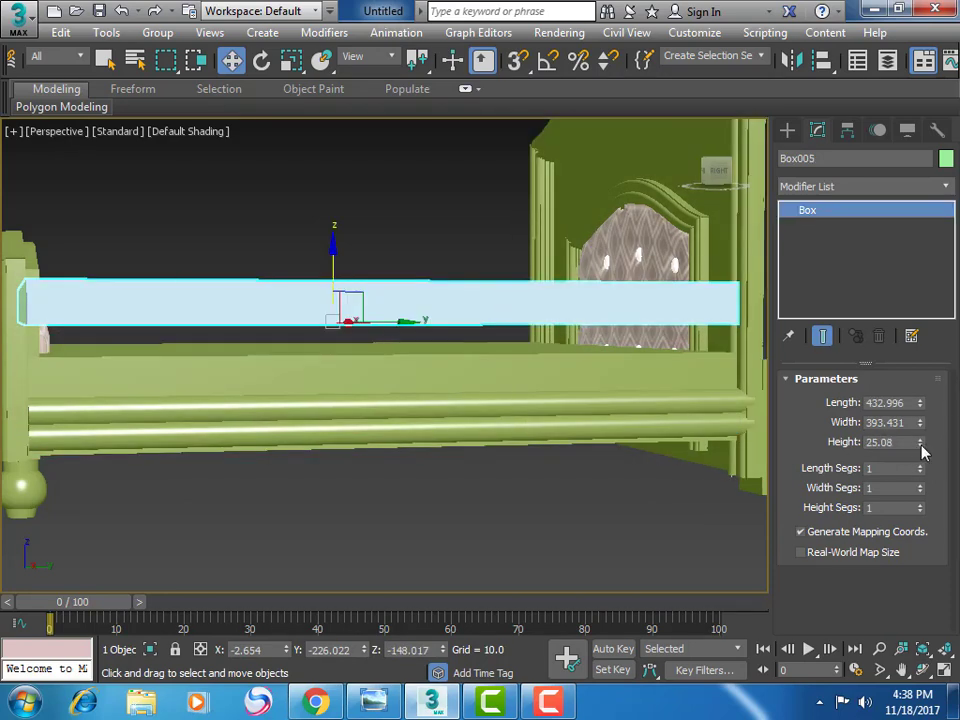
drag(920, 446, 918, 442)
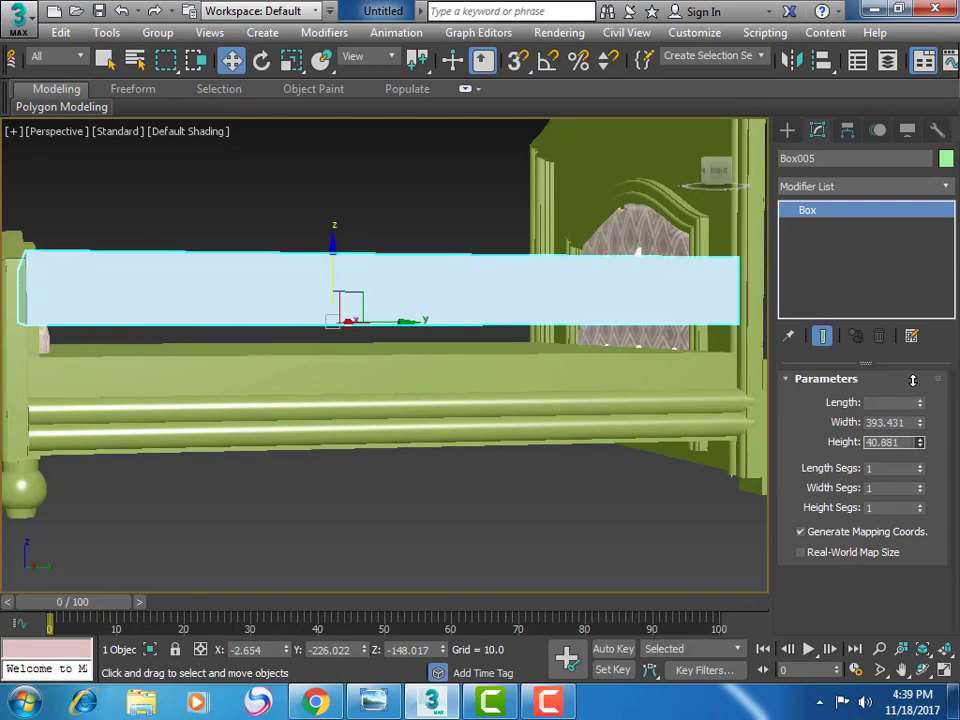
drag(909, 420, 909, 395)
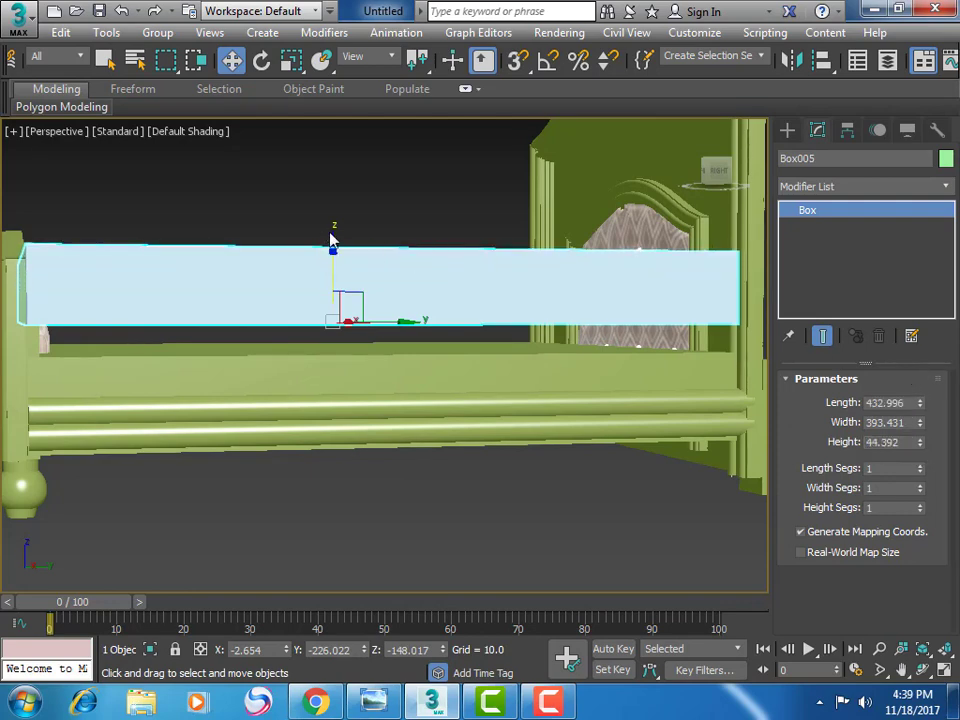
drag(331, 244, 336, 271)
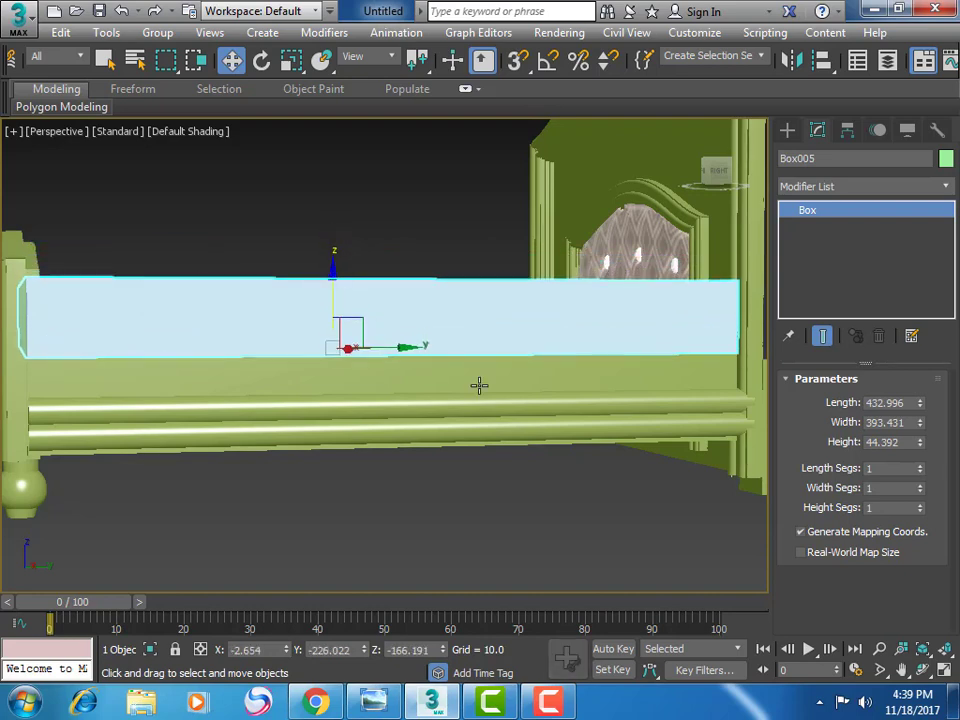
Switch to the four-view layout and maximize the Top viewport
click(921, 677)
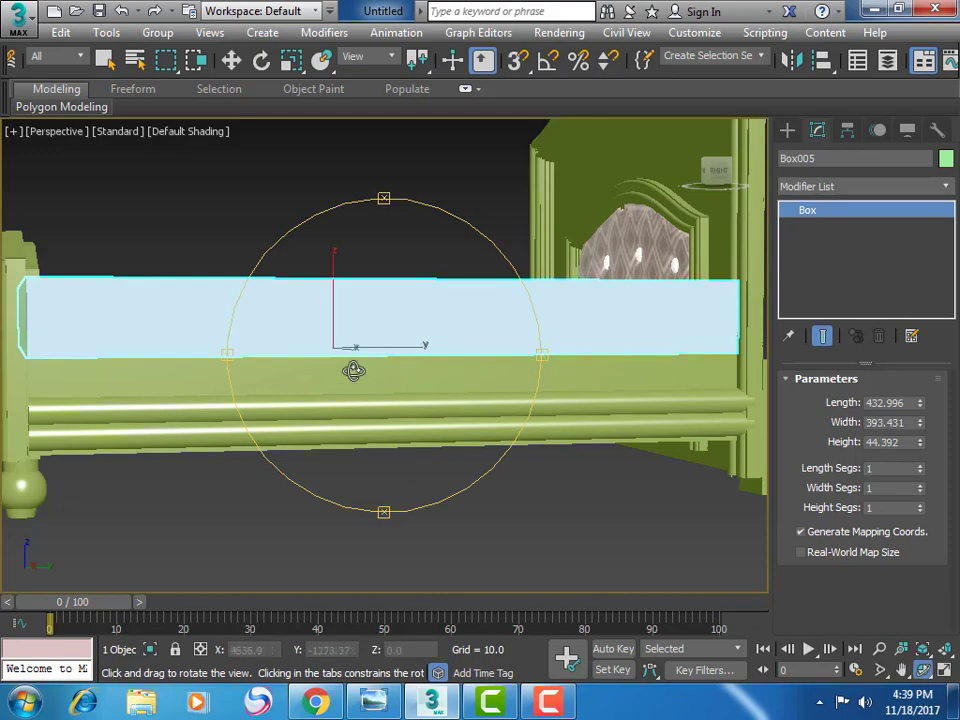
drag(354, 369, 420, 450)
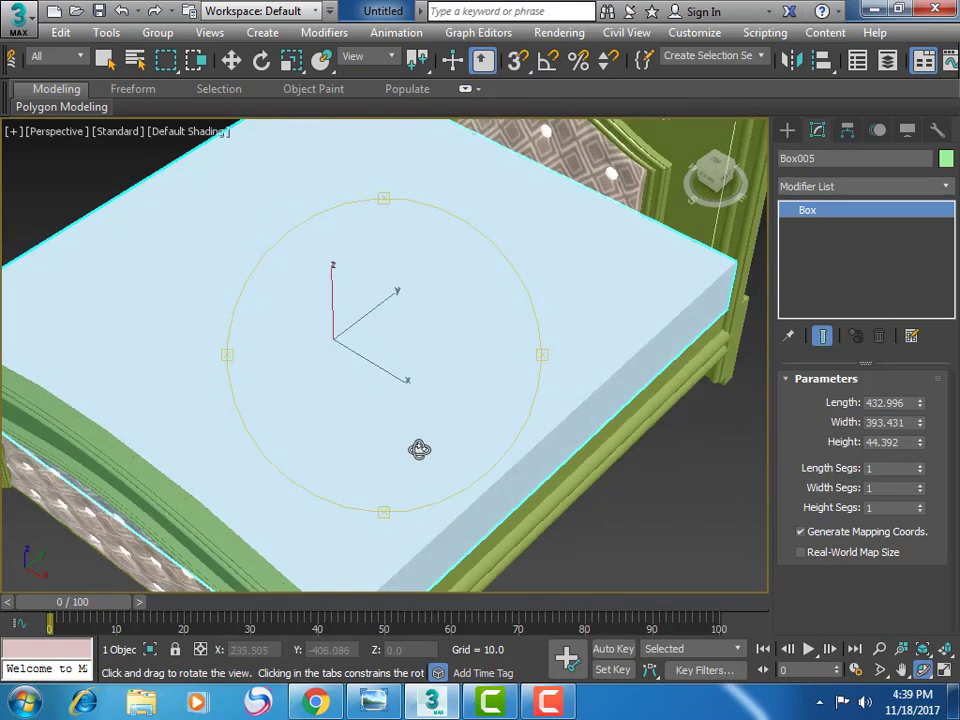
click(944, 671)
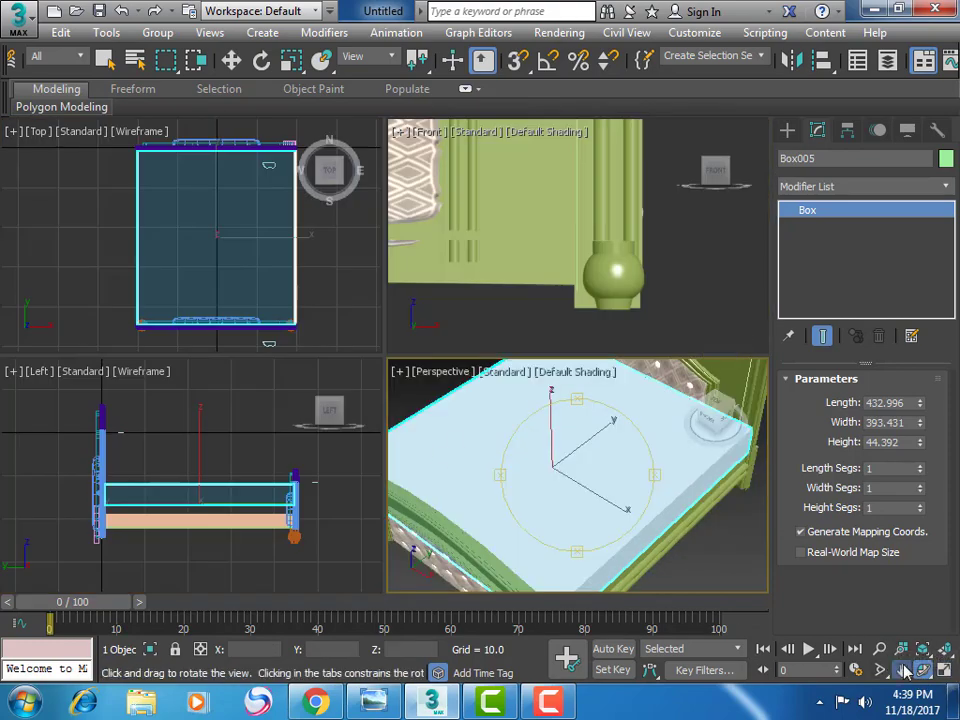
click(901, 669)
click(279, 301)
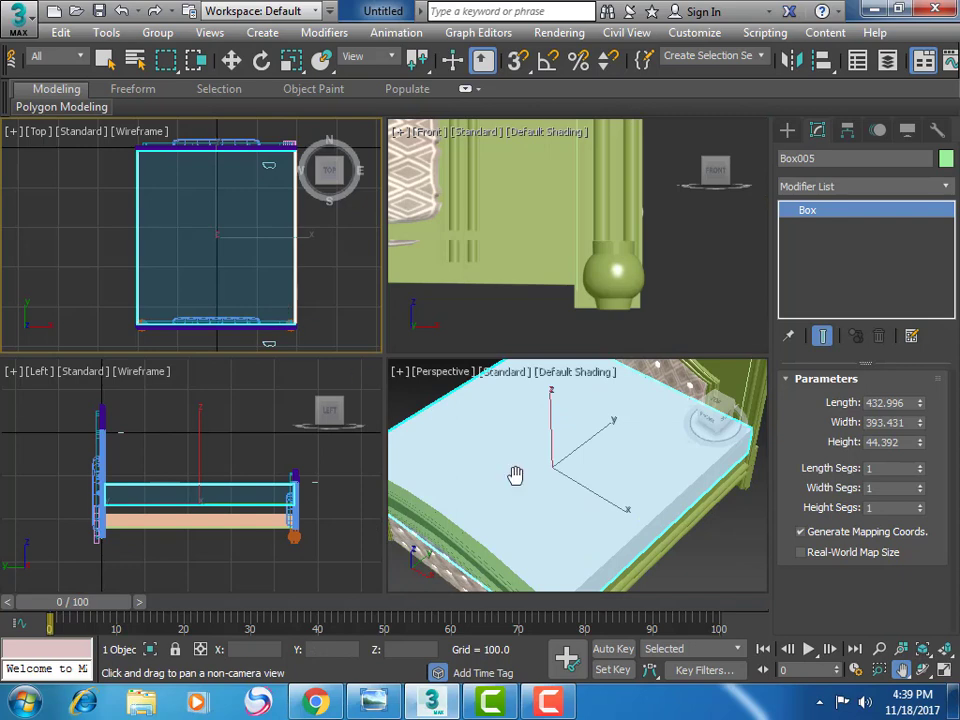
click(945, 674)
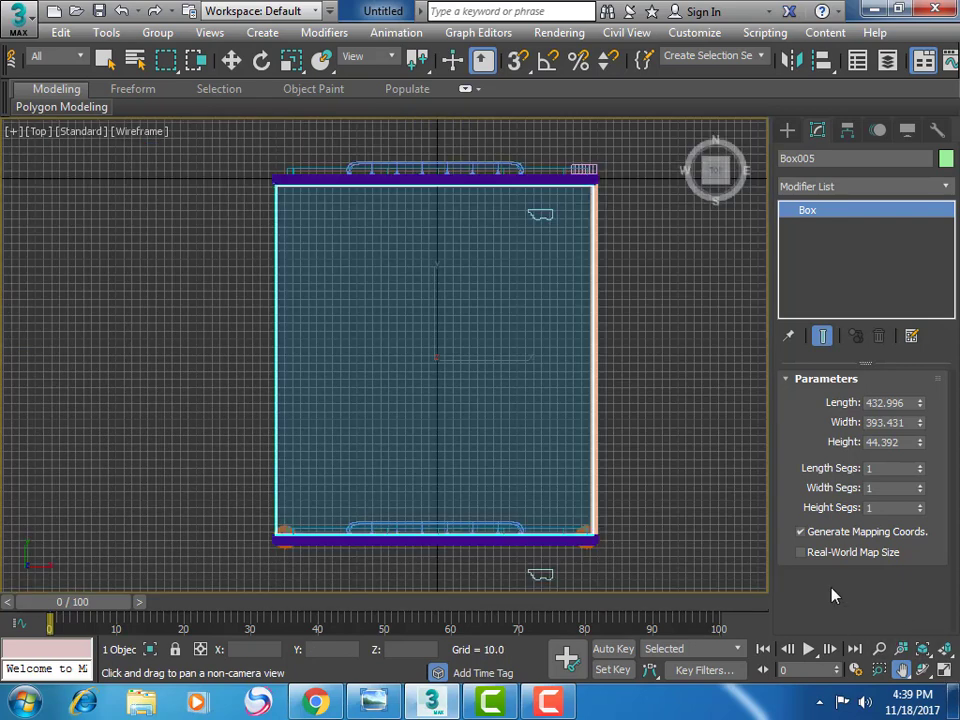
Give the mattress box 3 length segments and 3 width segments
click(919, 466)
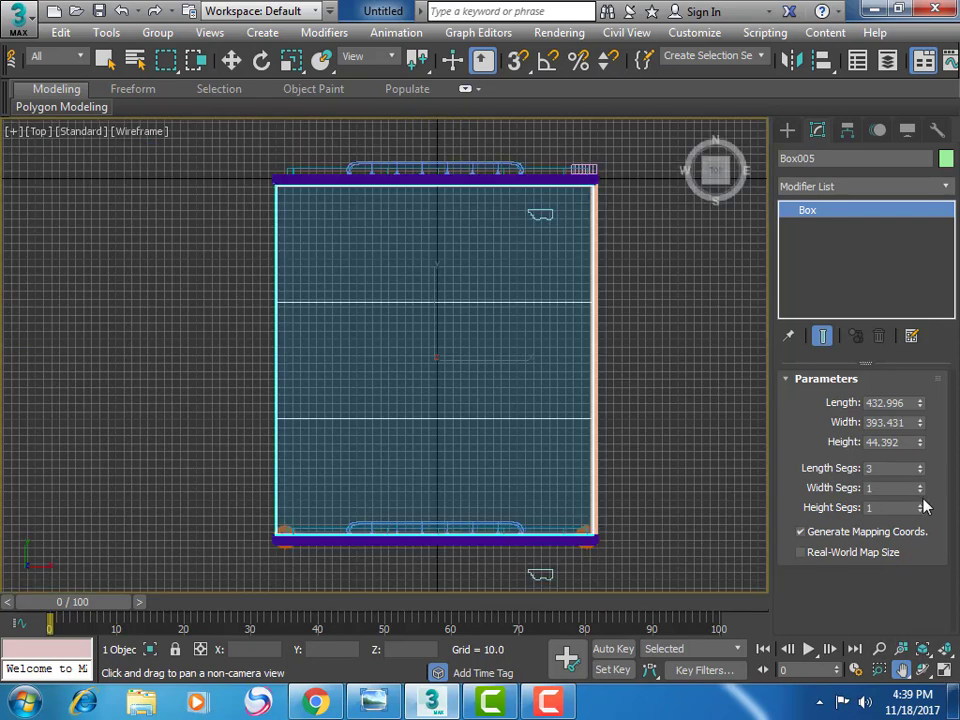
click(919, 485)
click(919, 485)
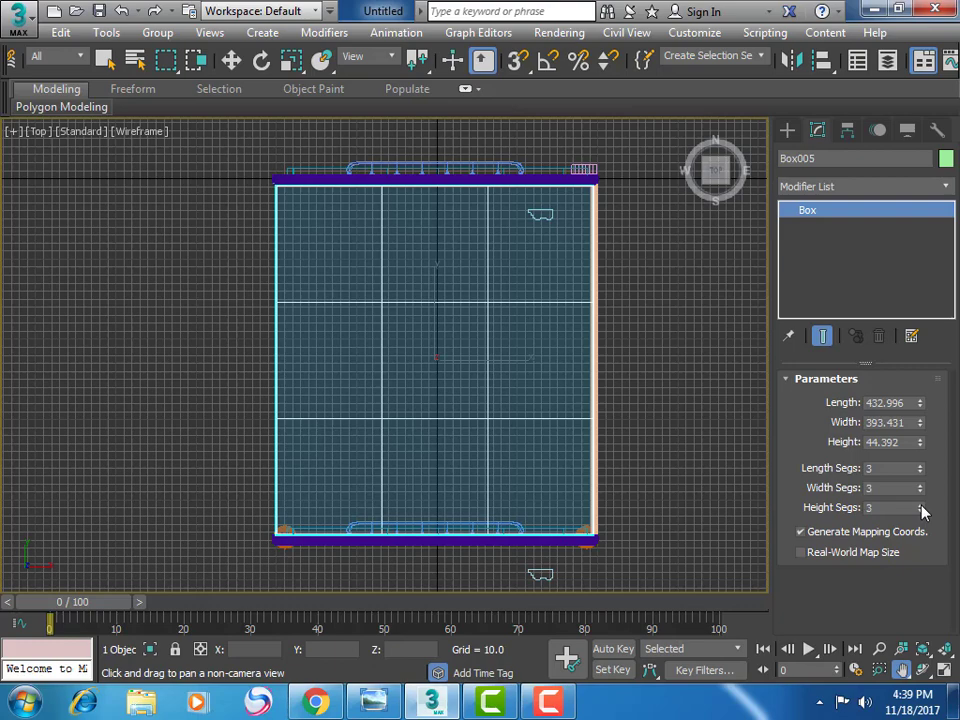
Add an Edit Mesh modifier to the mattress and enter Vertex sub-object level
click(840, 197)
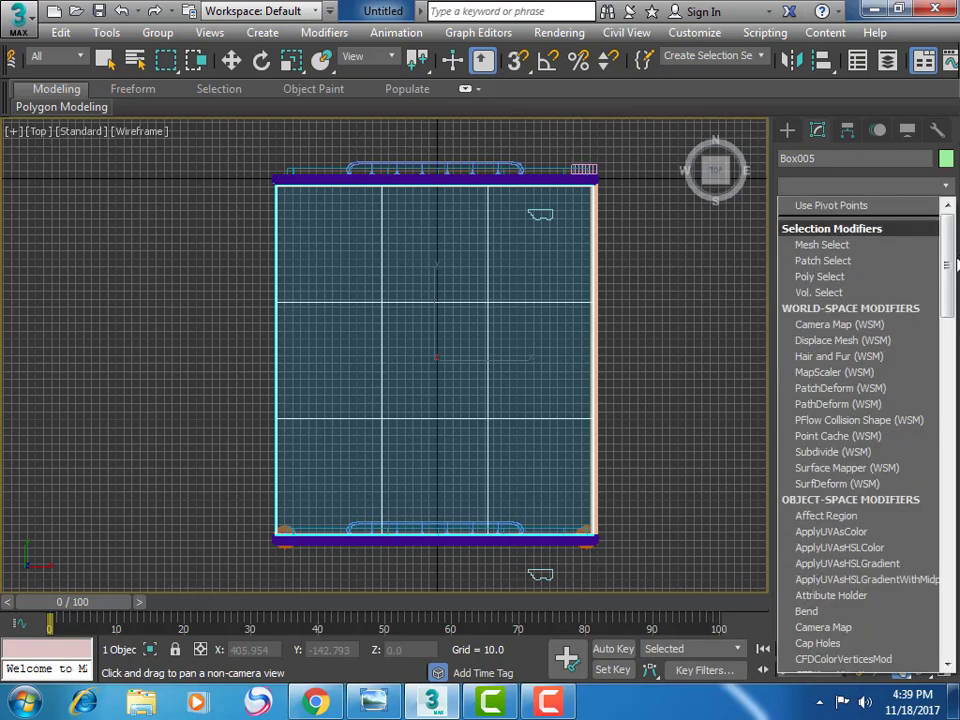
drag(948, 270, 948, 366)
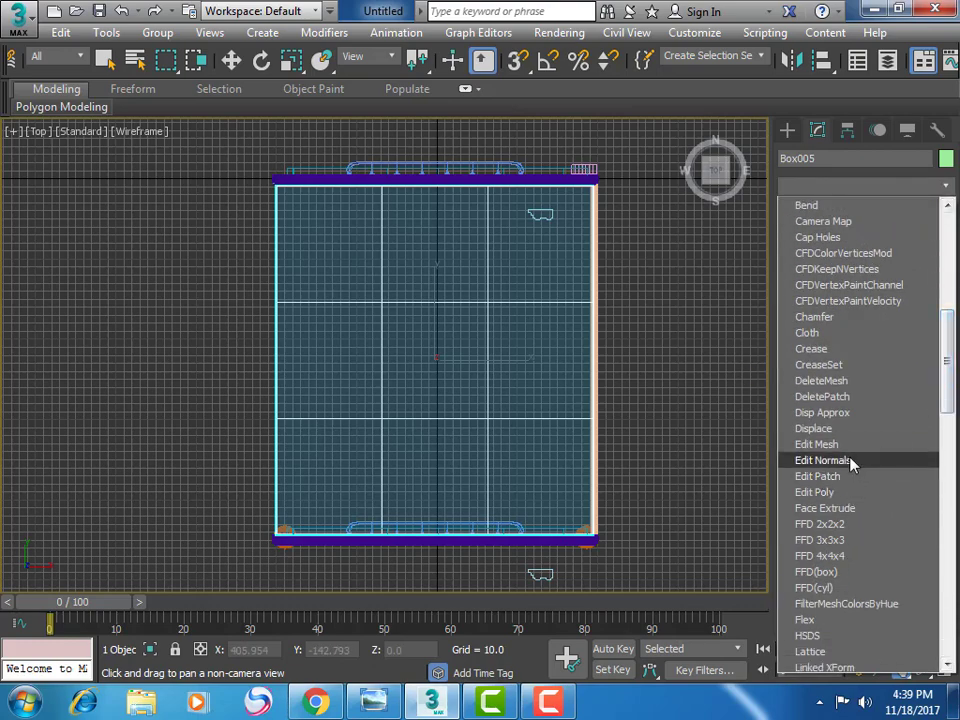
click(817, 444)
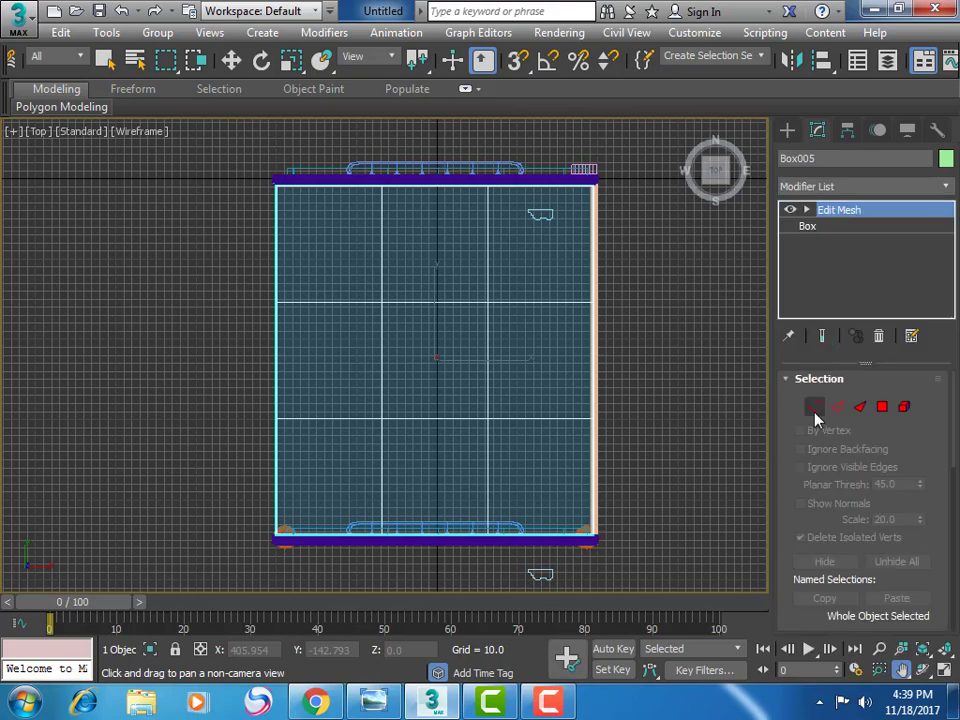
click(815, 406)
Push the mattress's inner vertex rows and columns out toward the top, bottom, left and right edges
drag(238, 270, 640, 362)
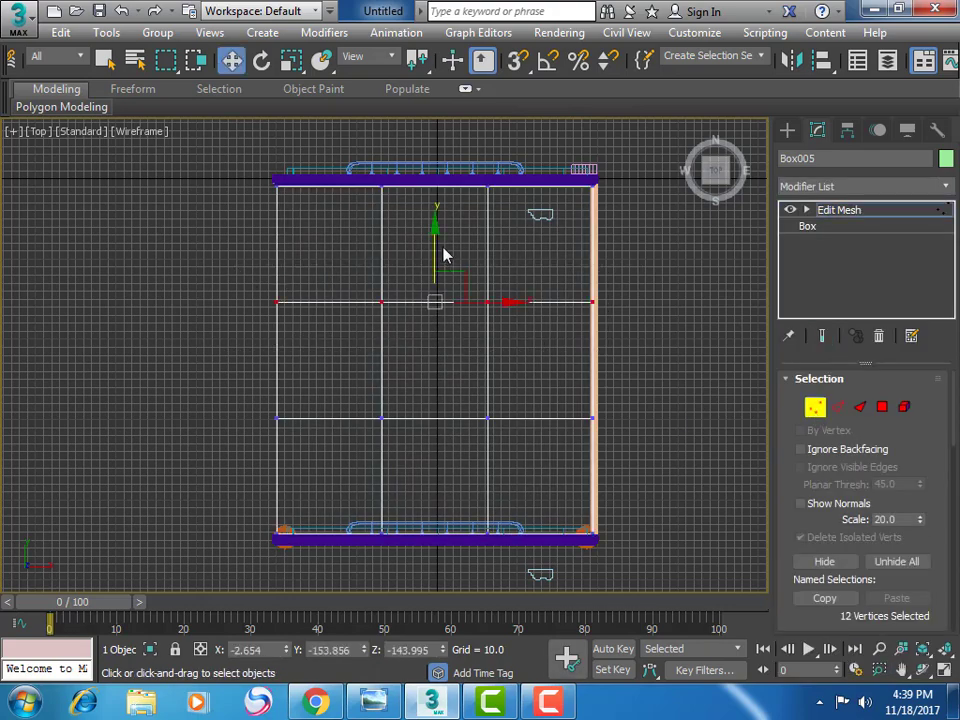
drag(440, 242, 459, 146)
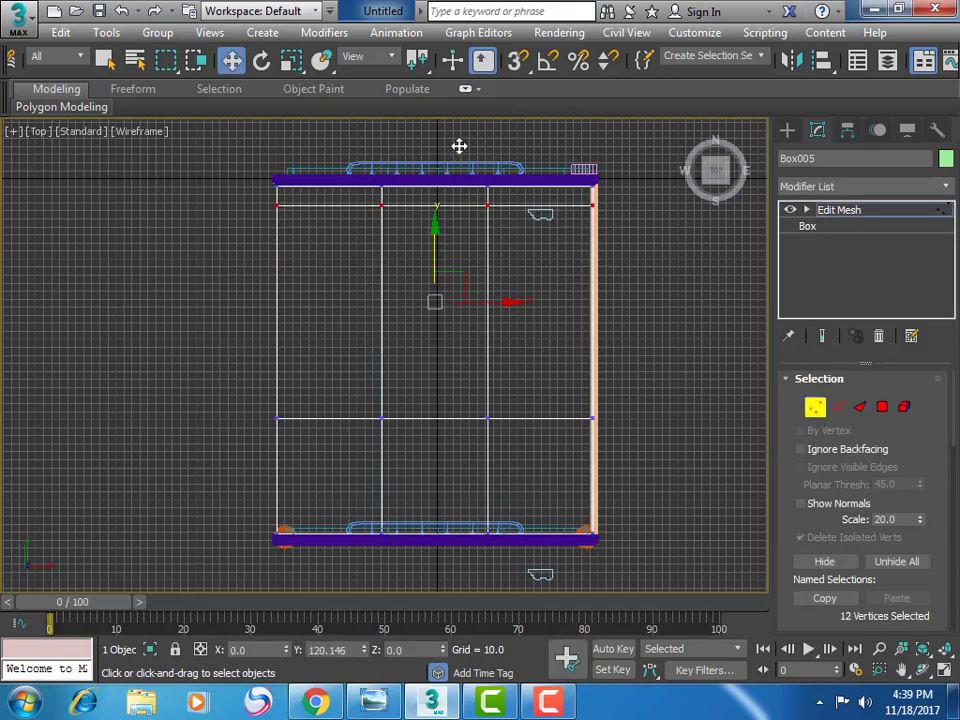
drag(251, 378, 620, 480)
drag(430, 352, 441, 449)
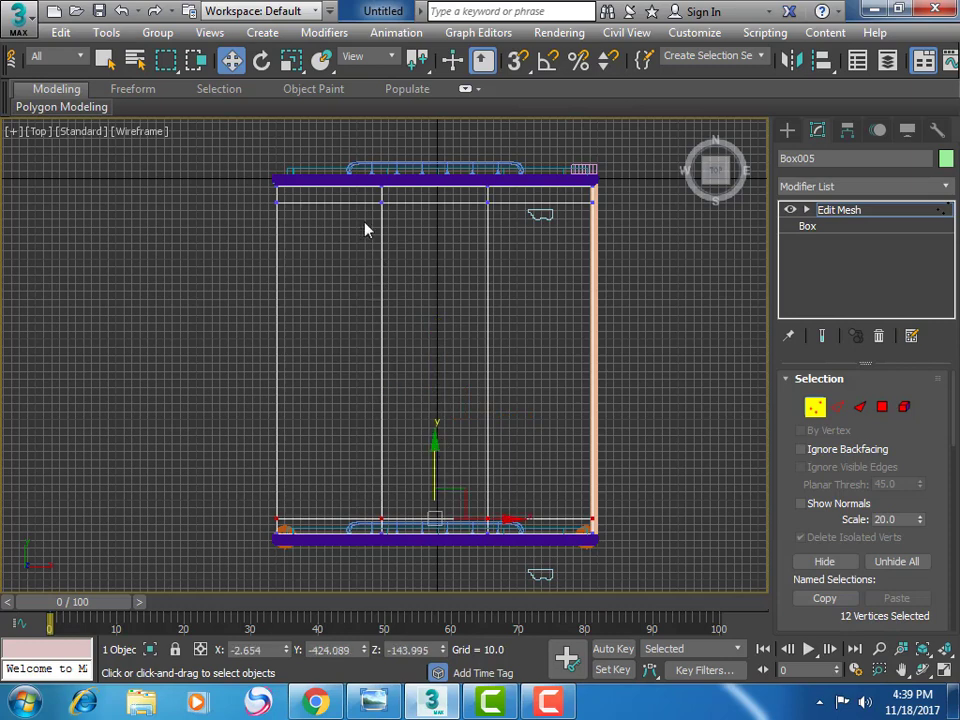
drag(435, 583, 360, 170)
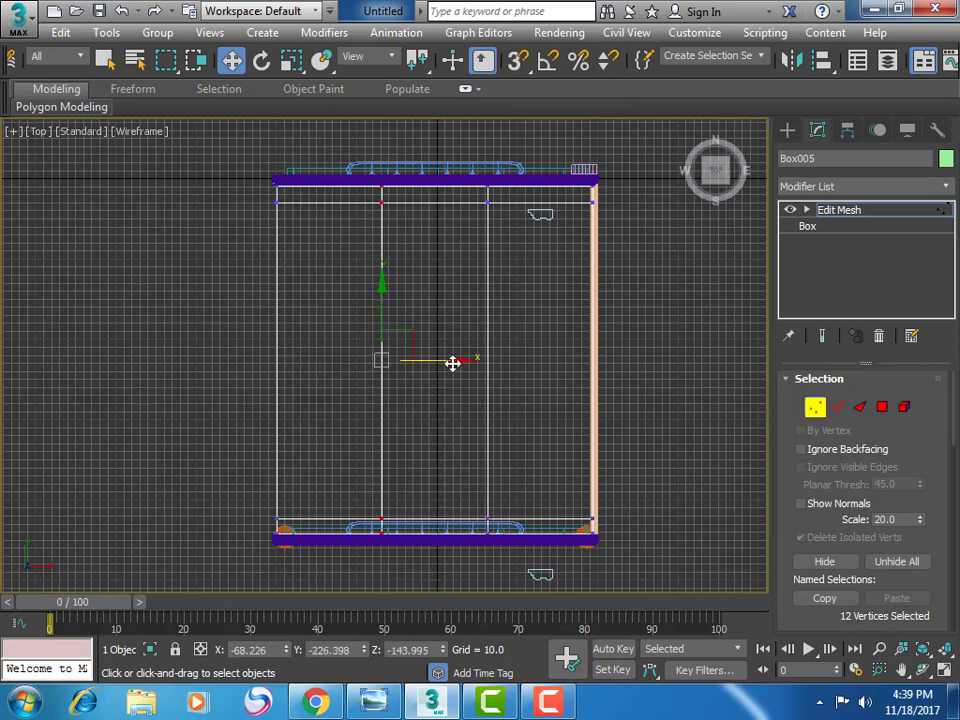
drag(453, 363, 367, 366)
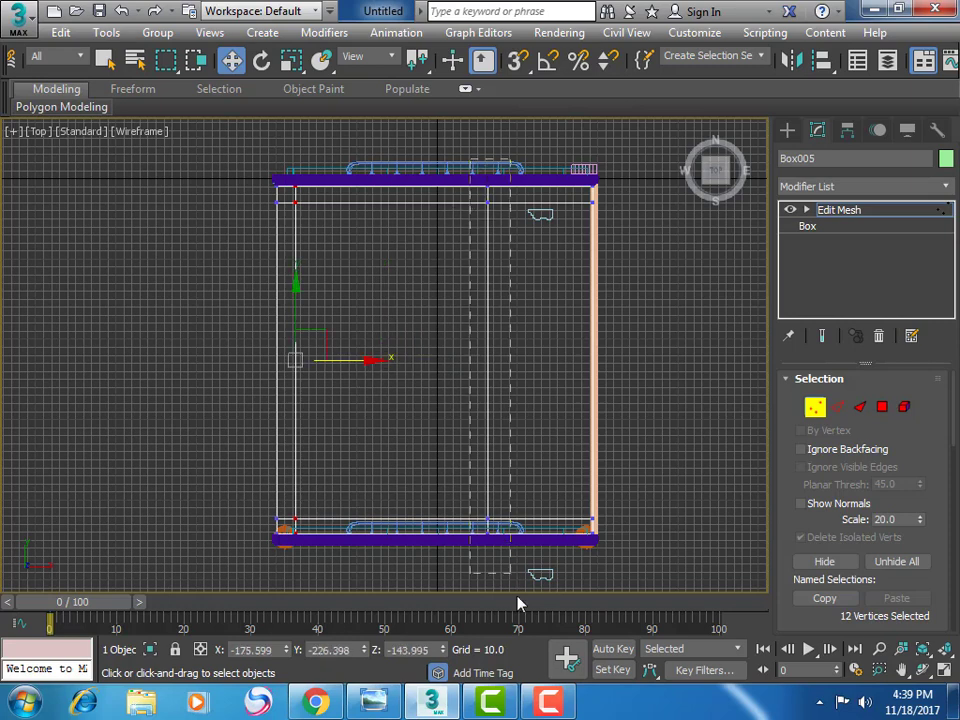
drag(474, 168, 516, 600)
drag(551, 359, 638, 369)
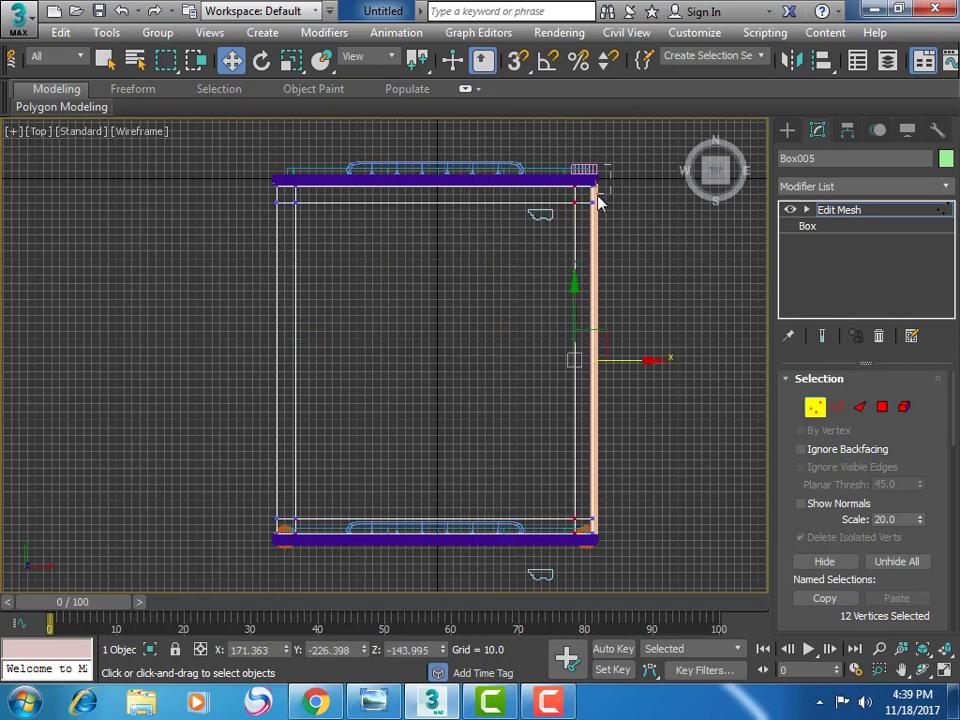
Nudge the mattress corner vertices inward, shifting the headboard-end edge slightly toward the foot
mouse_move(595, 203)
mouse_down()
mouse_move(578, 172)
mouse_move(636, 196)
mouse_up()
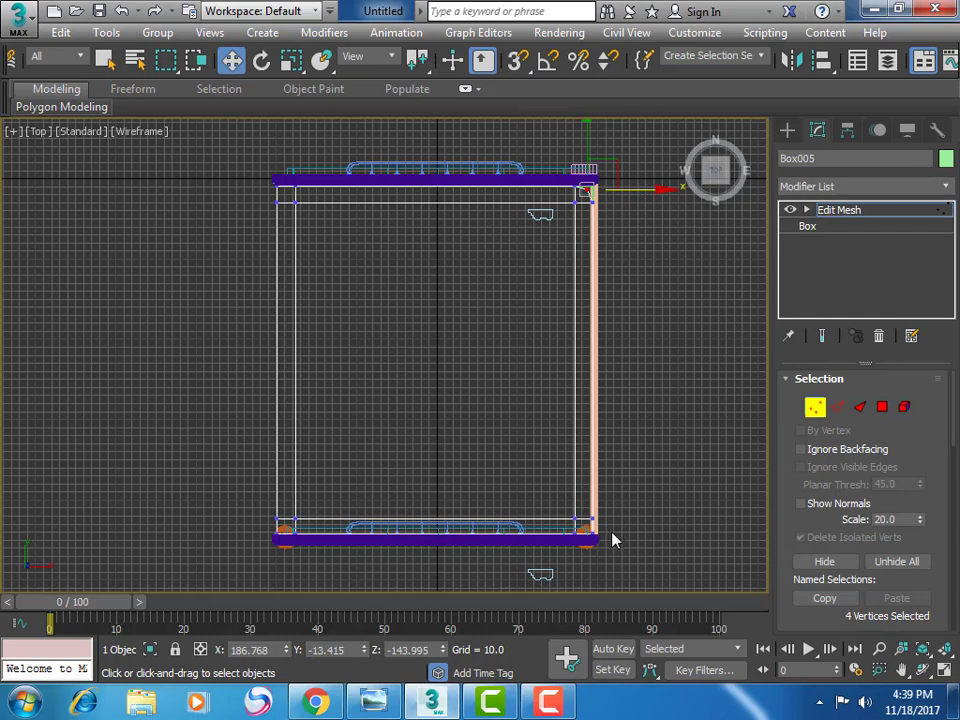
drag(591, 555, 596, 494)
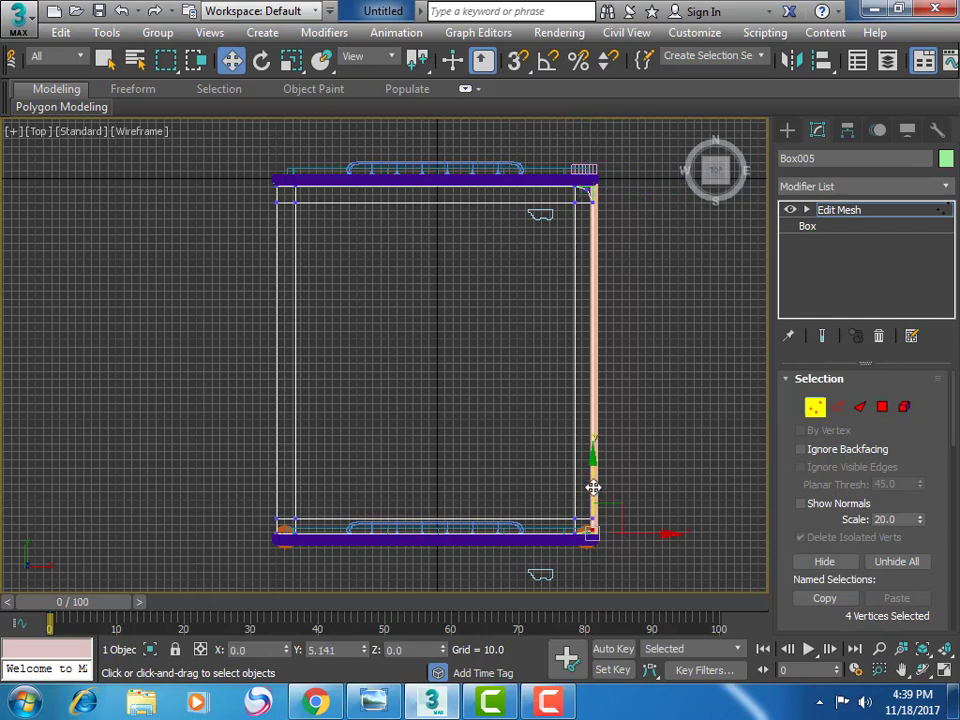
drag(657, 534, 645, 534)
mouse_move(280, 538)
mouse_down()
mouse_move(283, 553)
mouse_move(339, 534)
mouse_up()
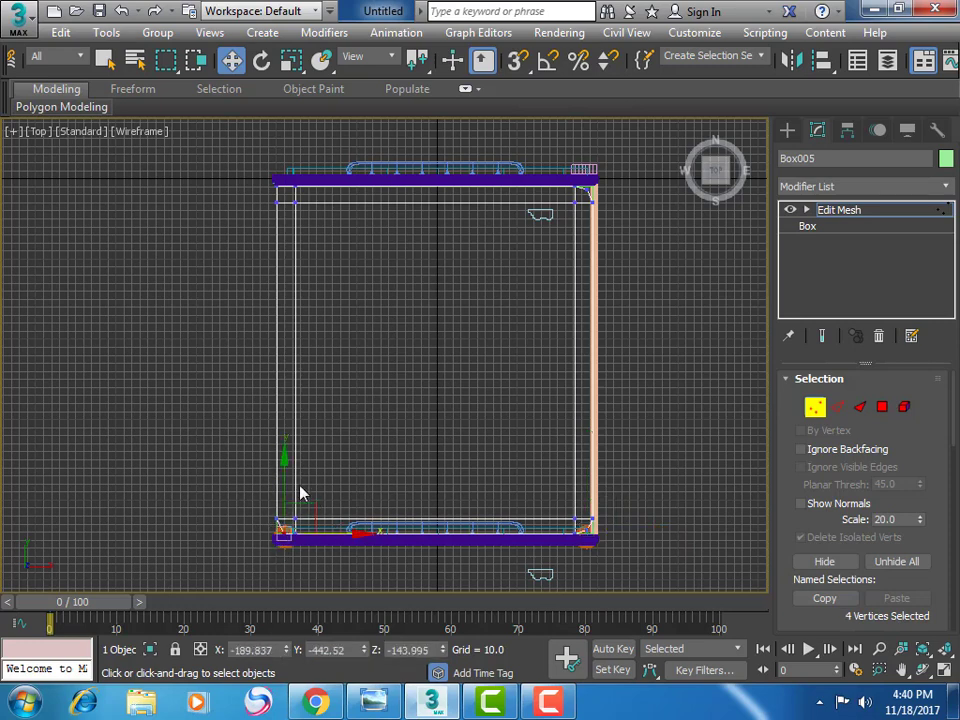
drag(285, 473, 285, 460)
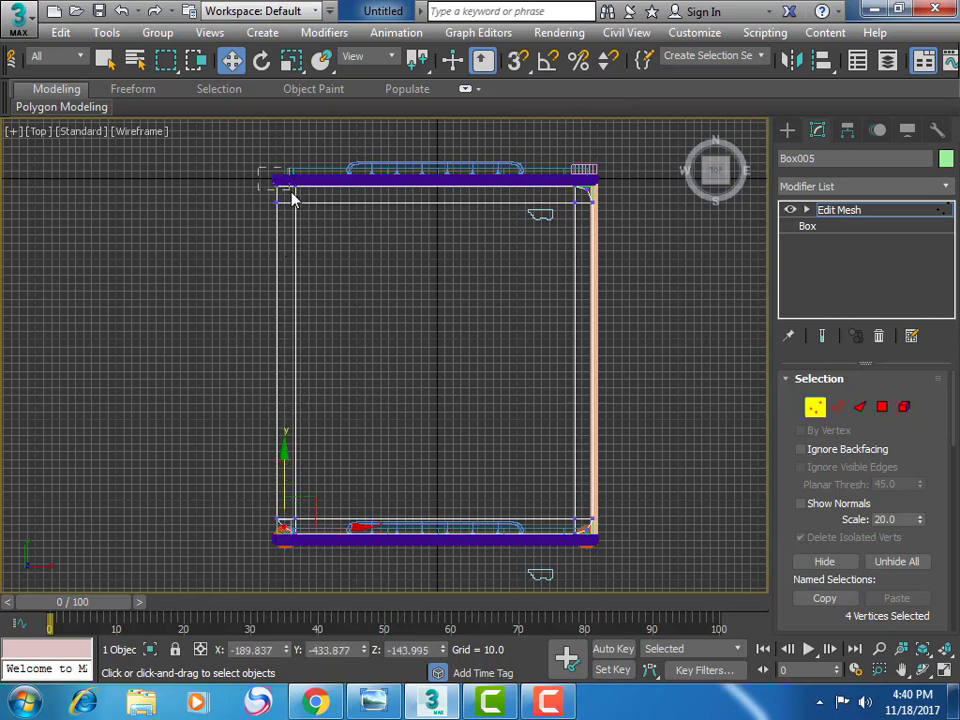
mouse_move(292, 199)
mouse_down()
mouse_move(280, 165)
mouse_move(297, 193)
mouse_move(324, 195)
mouse_up()
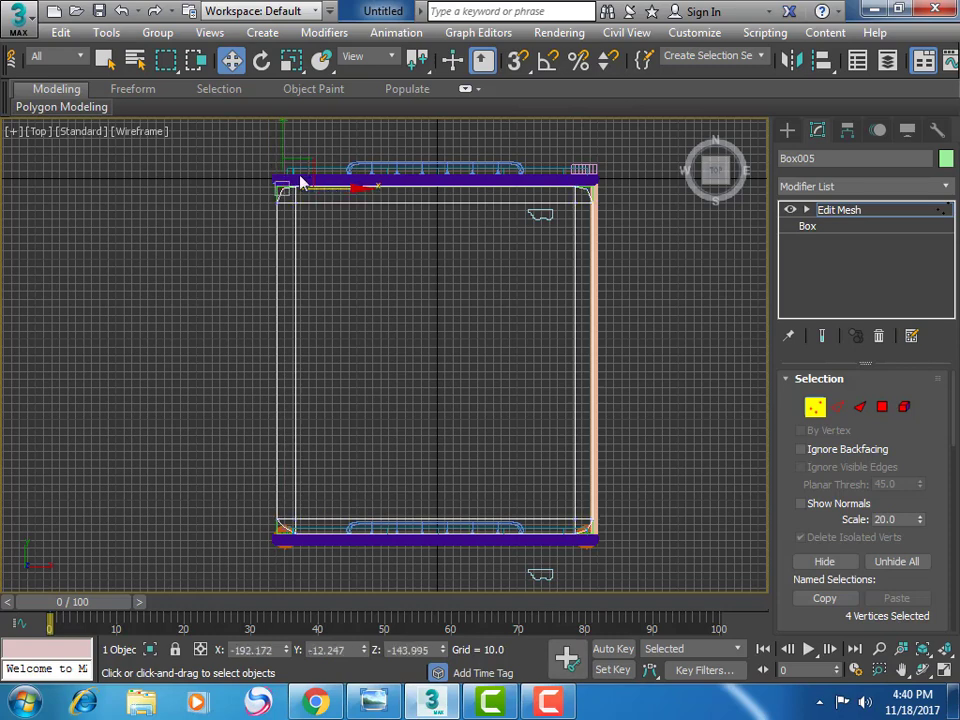
drag(281, 157, 319, 188)
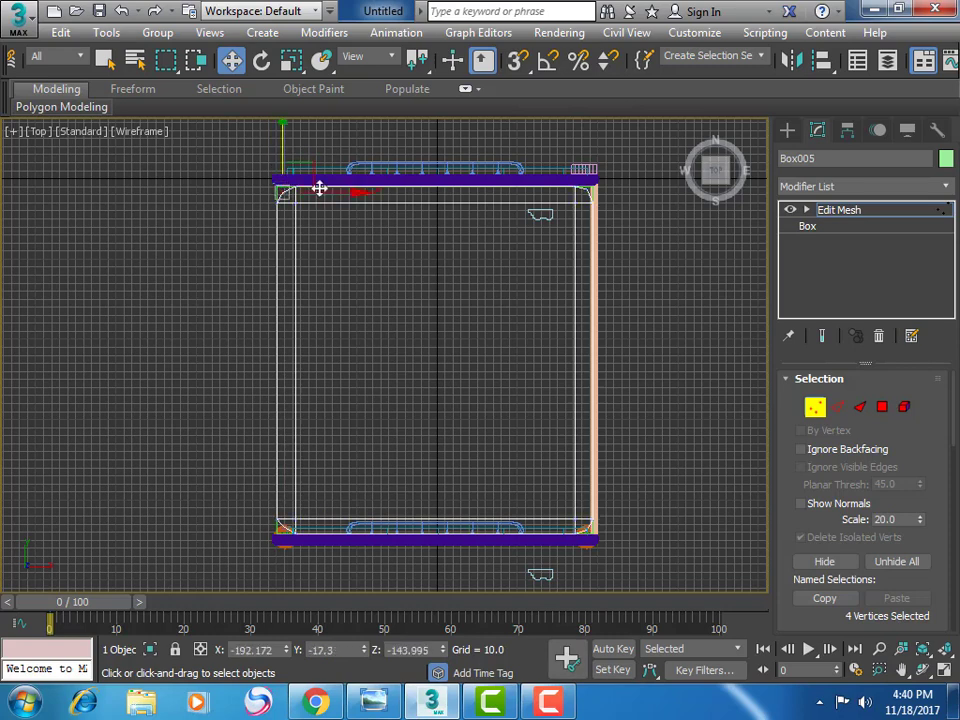
Maximize the Front view on the headboard and display it as wireframe
click(672, 398)
key(alt+w)
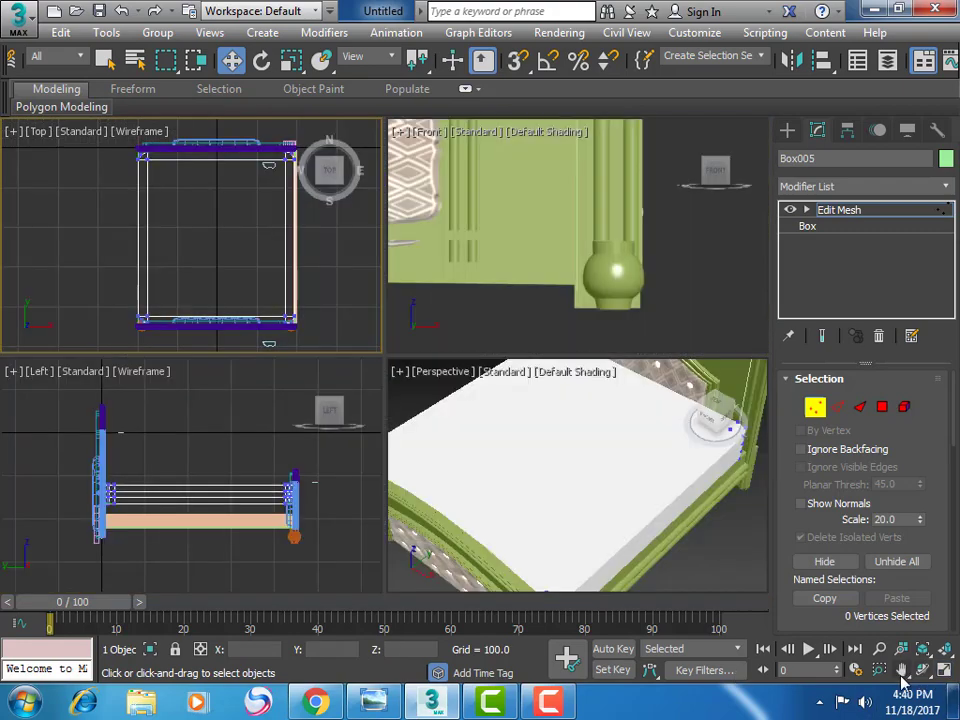
click(660, 258)
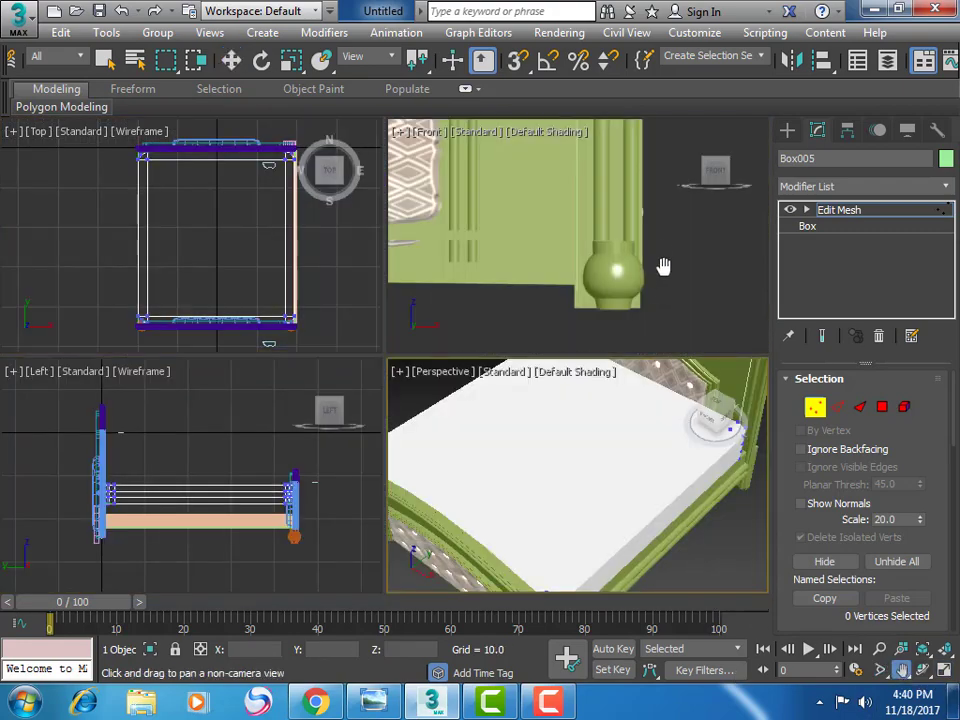
click(943, 676)
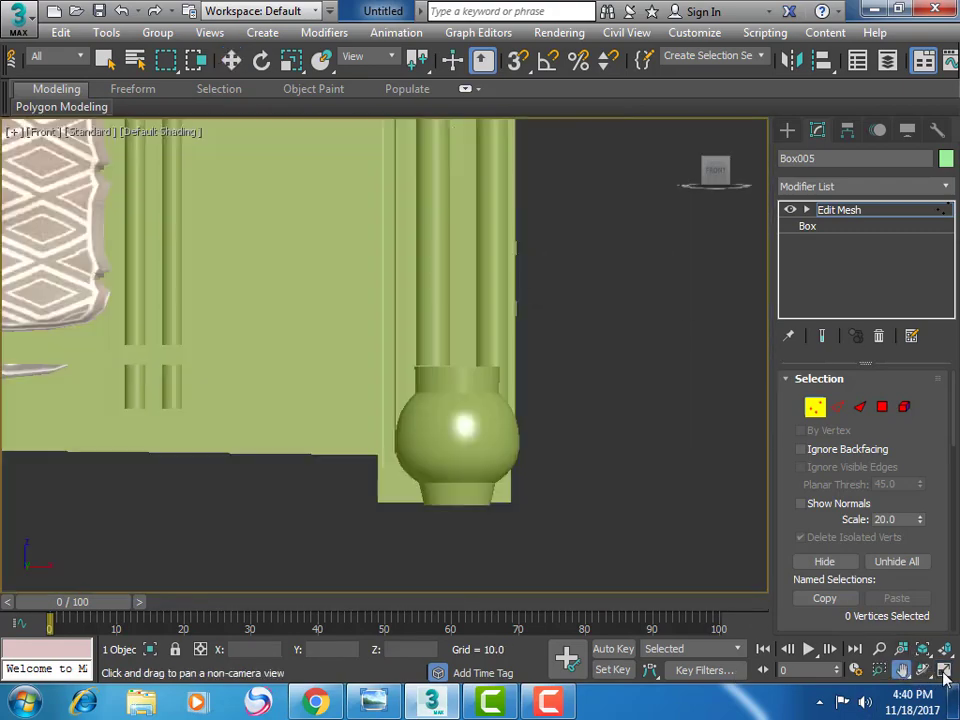
scroll(450, 381, down, 2)
scroll(450, 381, down, 2)
mouse_move(298, 310)
mouse_down()
mouse_move(551, 429)
mouse_move(519, 422)
mouse_up()
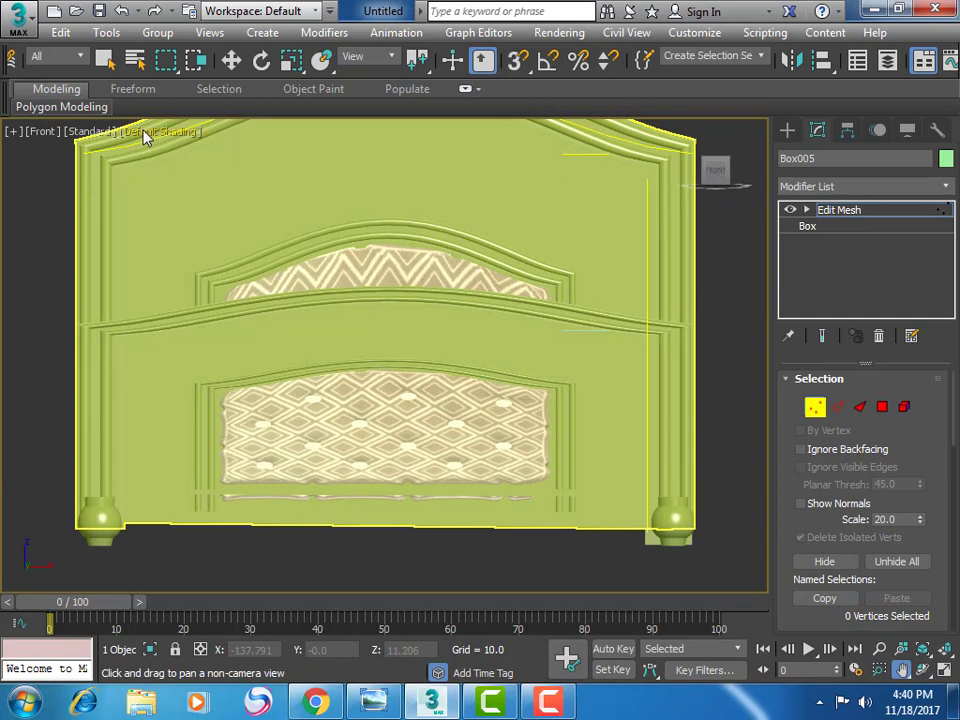
click(145, 133)
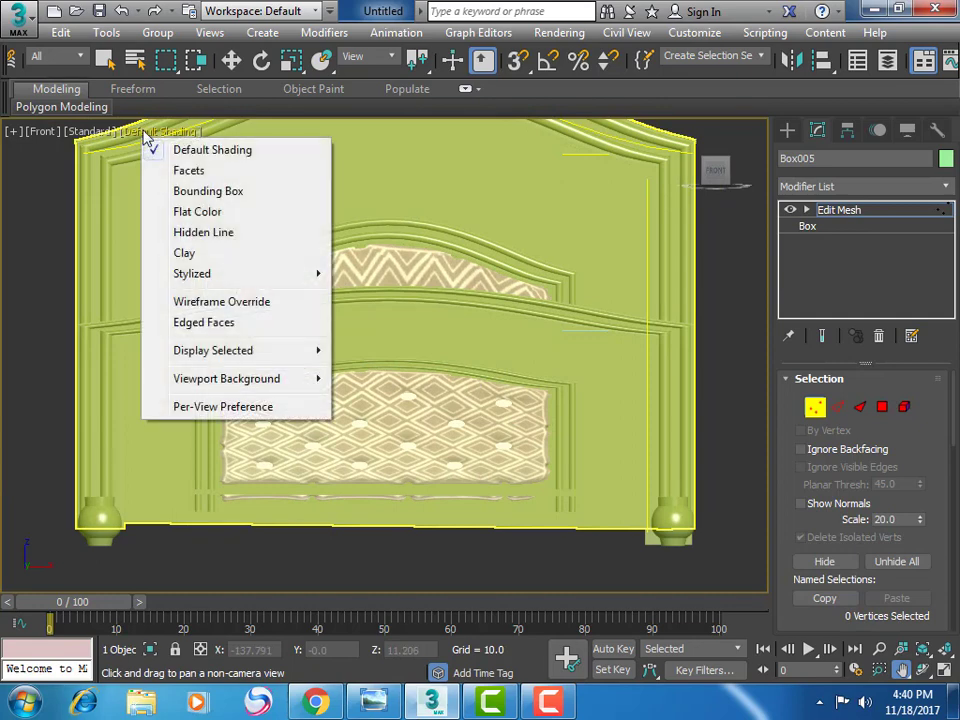
click(230, 302)
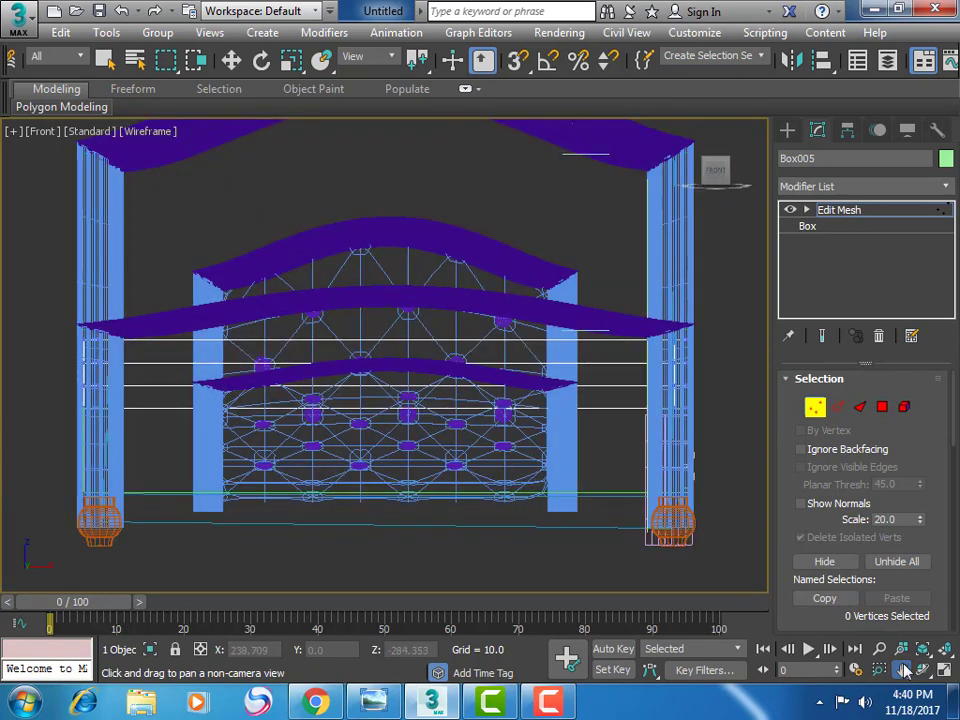
Move the mattress vertices beside the right bed post slightly along X
drag(638, 491, 523, 430)
scroll(611, 396, up, 5)
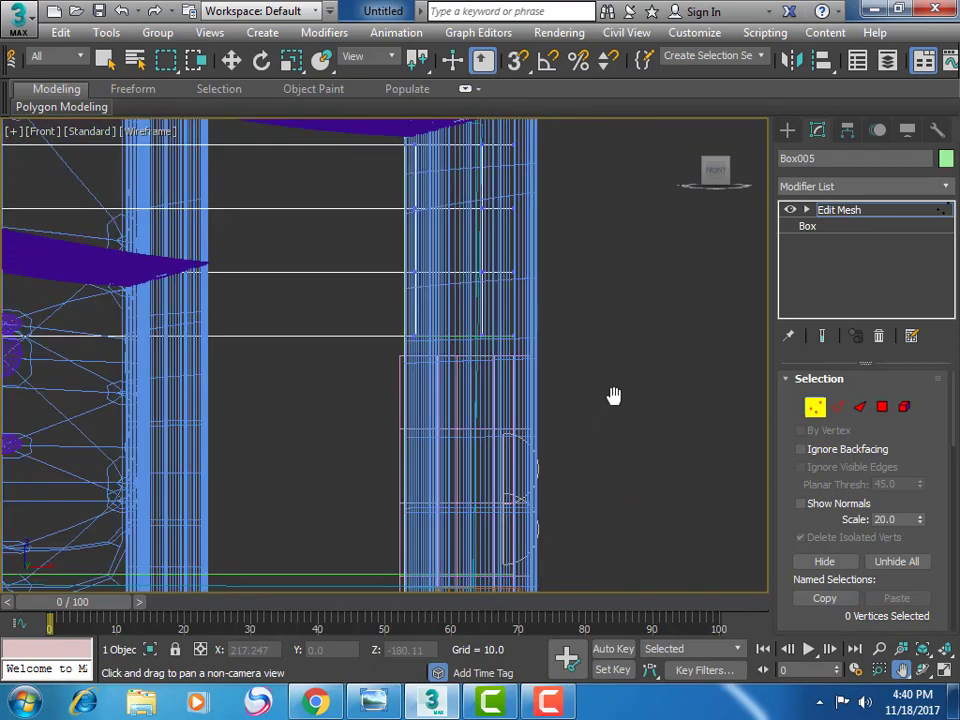
drag(493, 375, 541, 478)
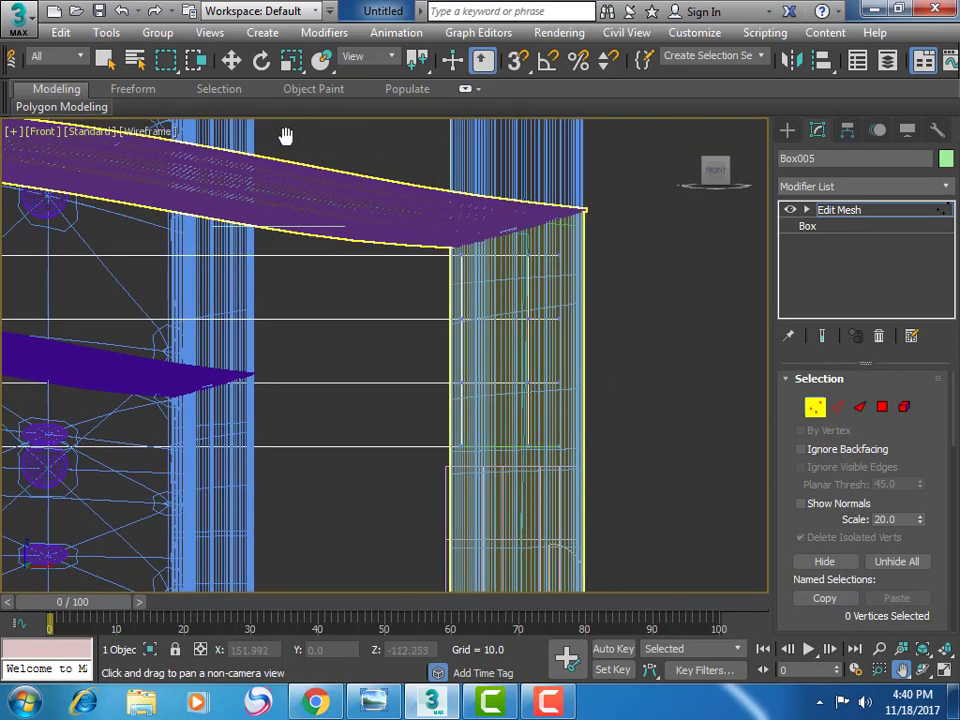
key(w)
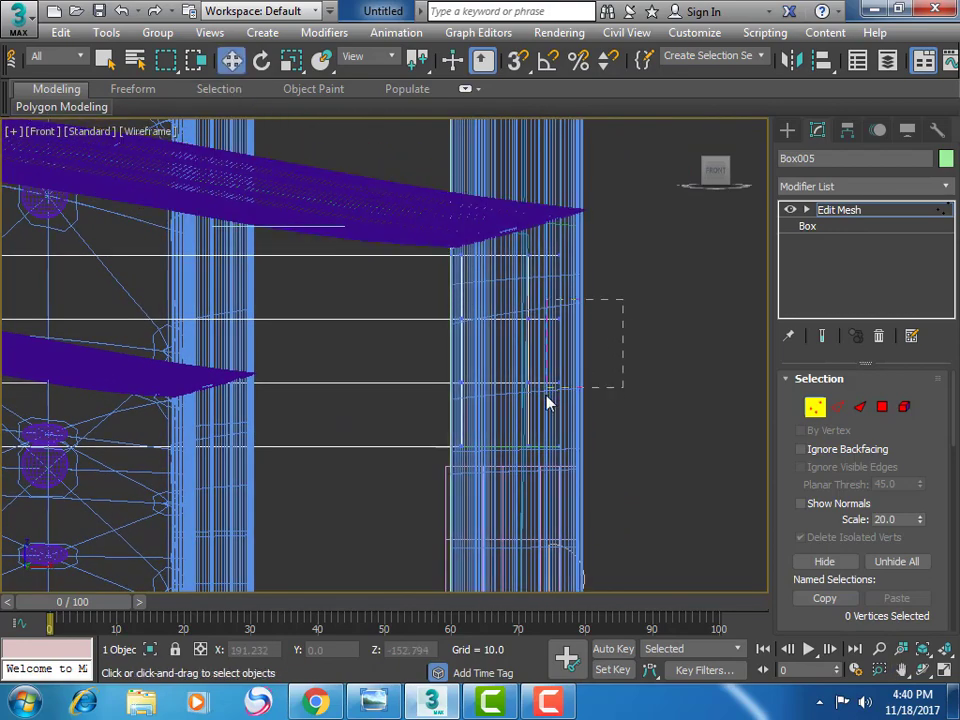
drag(548, 403, 548, 403)
drag(619, 347, 629, 396)
Select the mattress vertices along the left bed post, then return to four views
click(900, 666)
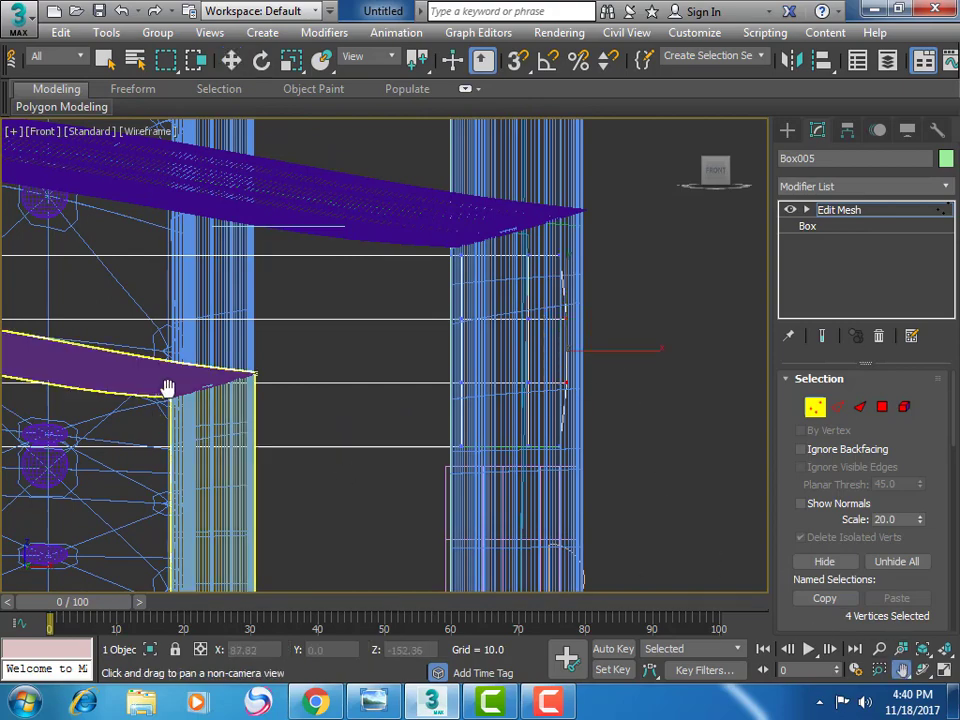
drag(167, 388, 622, 385)
drag(200, 385, 531, 369)
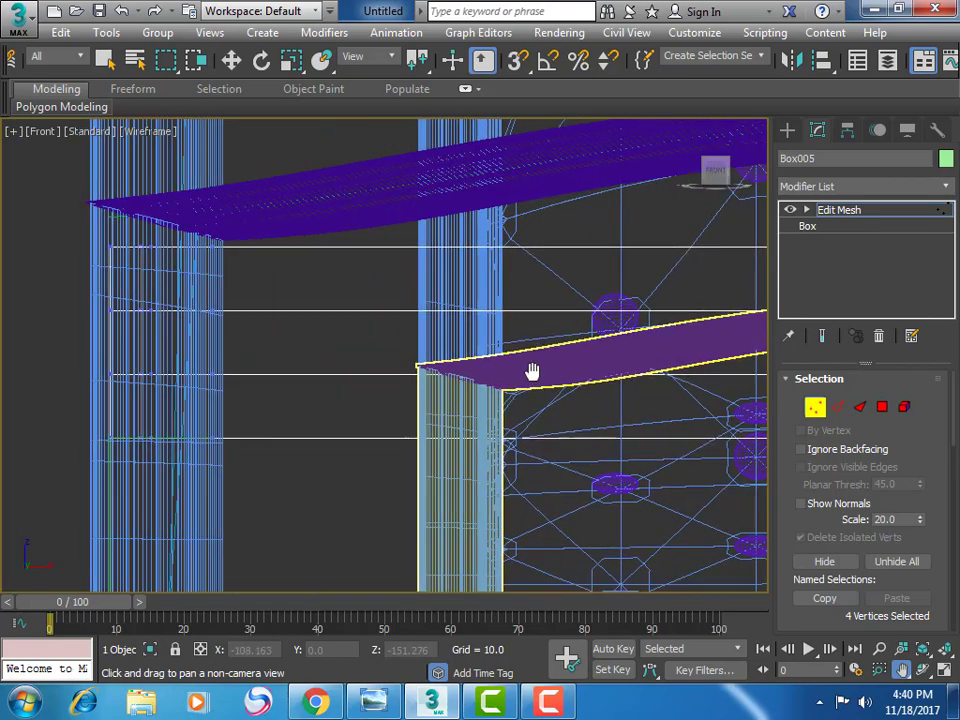
right_click(433, 369)
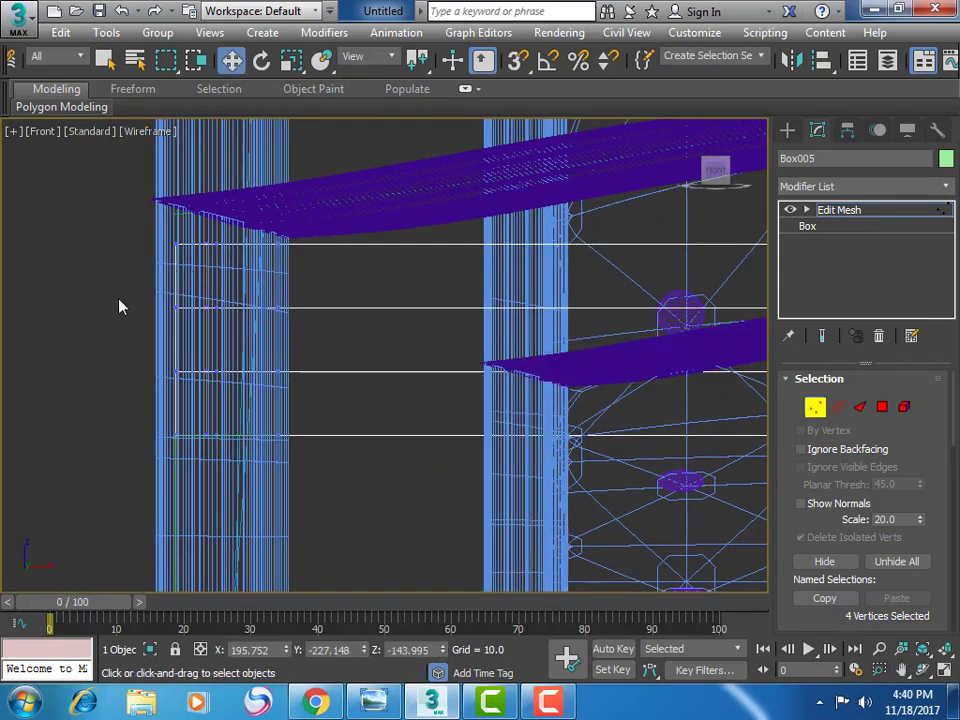
mouse_move(195, 390)
mouse_down()
mouse_move(240, 368)
mouse_move(252, 341)
mouse_move(236, 340)
mouse_up()
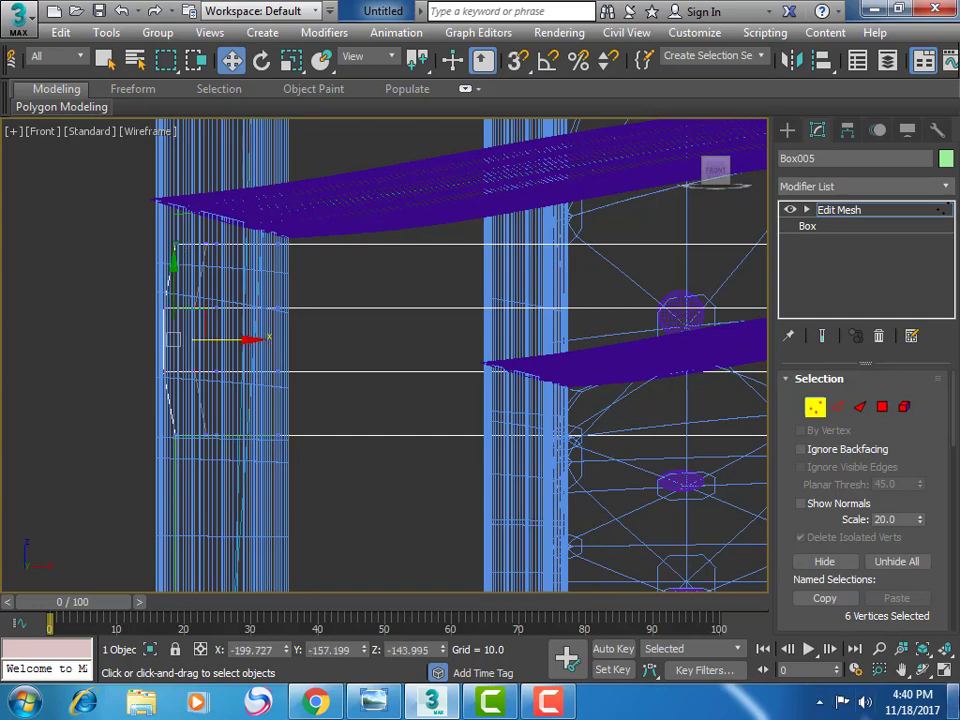
click(944, 670)
click(901, 669)
Maximize Perspective, take Box005 out of vertex editing, and list the available modifiers
scroll(711, 518, down, 3)
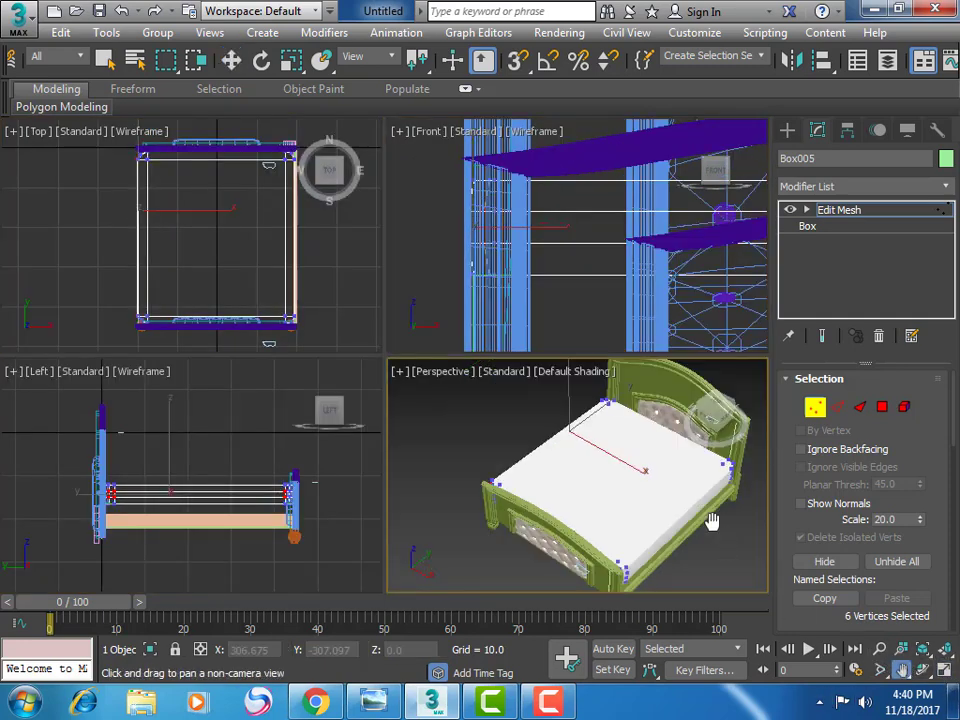
click(944, 670)
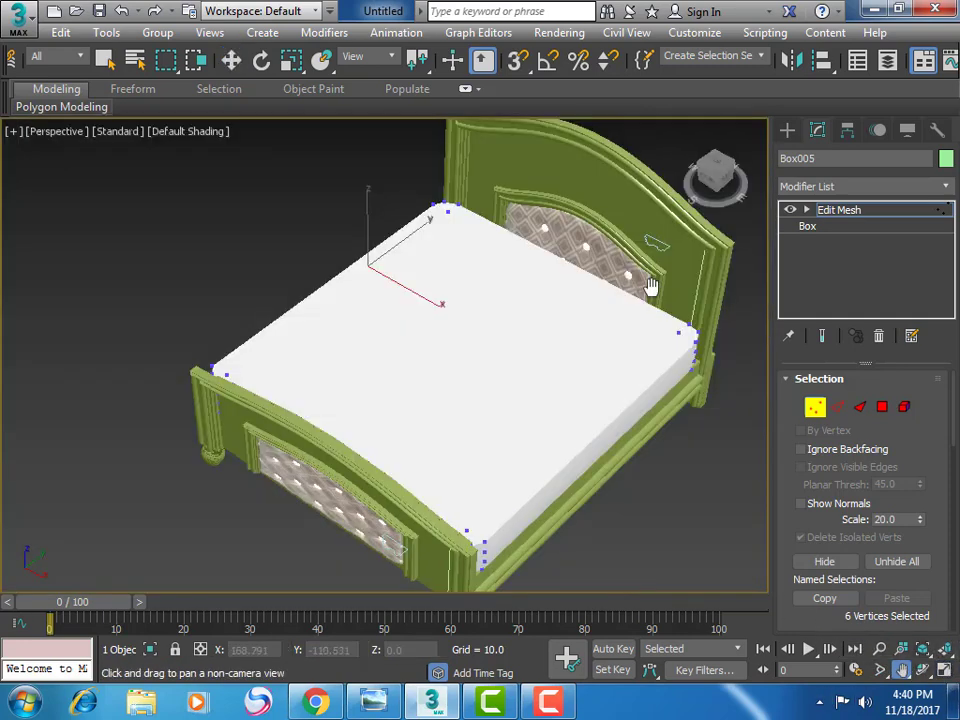
click(788, 131)
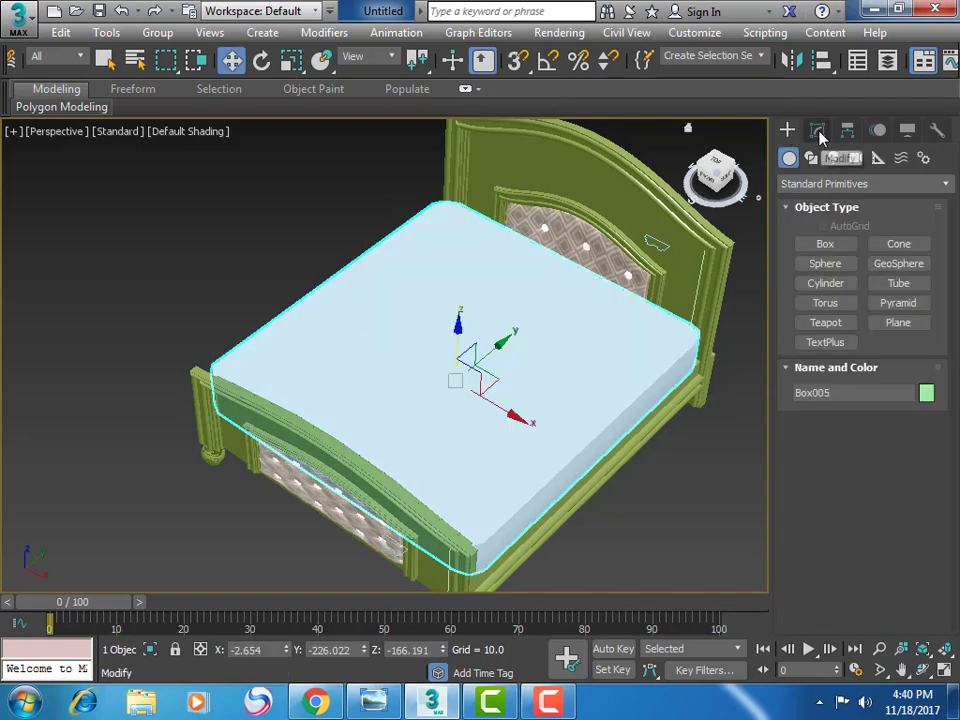
click(819, 134)
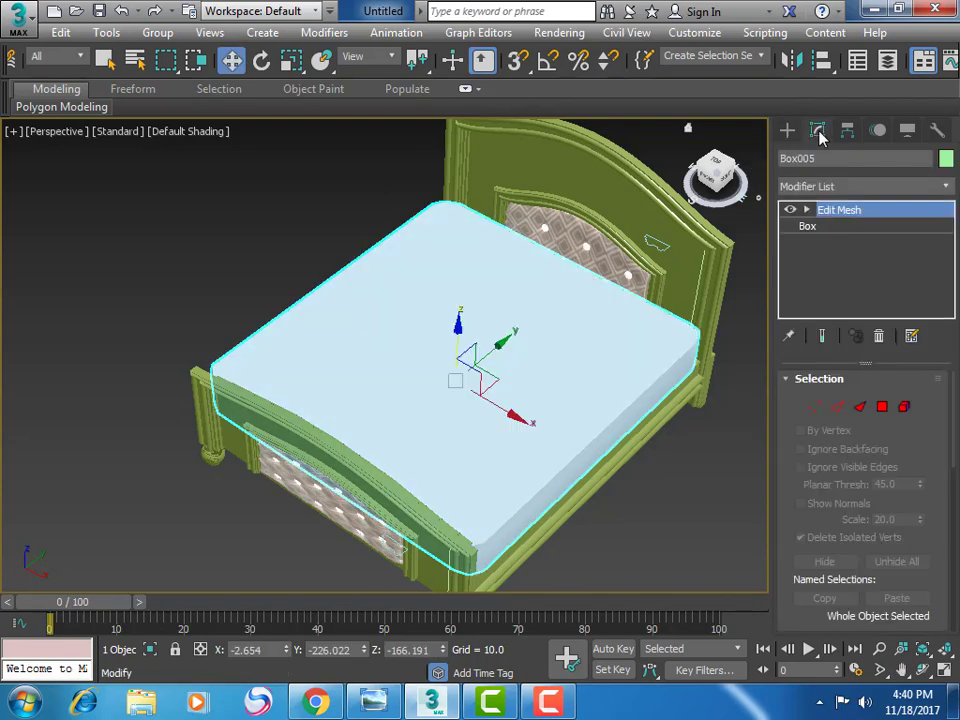
click(843, 185)
Apply MeshSmooth to round the mattress and view the bed from the side
drag(949, 300, 953, 492)
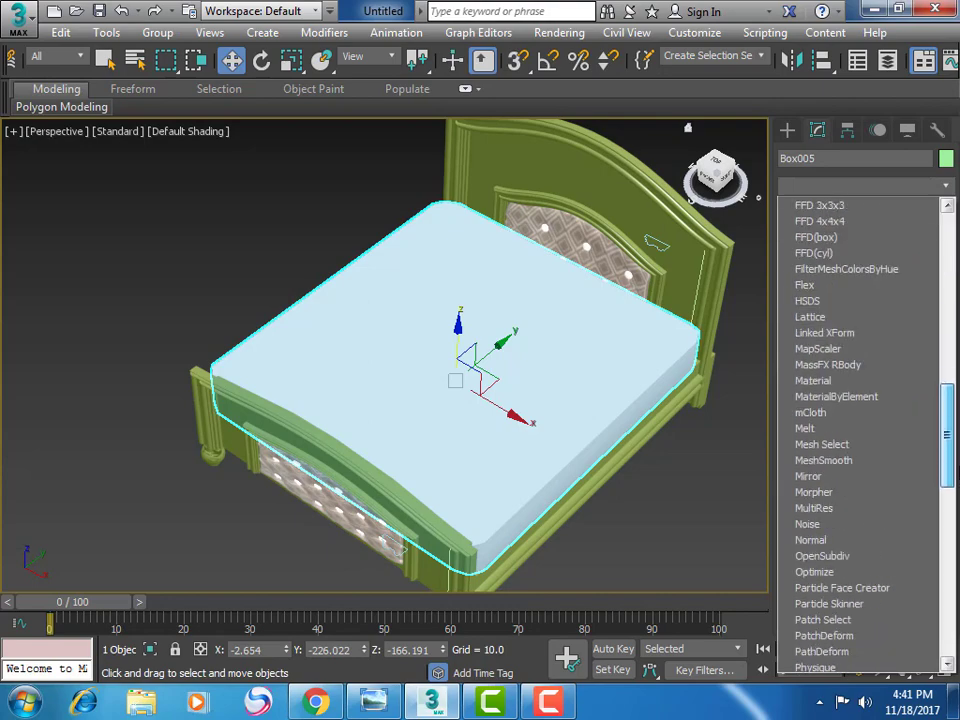
click(870, 333)
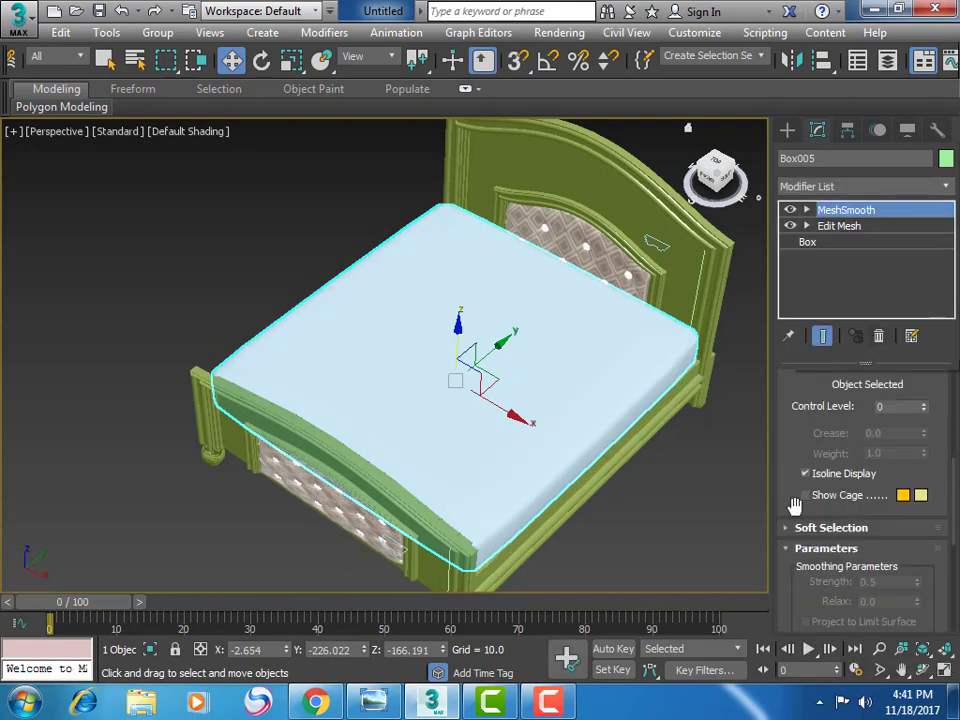
click(921, 670)
mouse_move(500, 420)
mouse_down()
mouse_move(400, 357)
mouse_move(422, 414)
mouse_move(456, 439)
mouse_move(491, 394)
mouse_move(470, 372)
mouse_up()
Frame the bed in the viewport, then bring up the reference bed render in Photo Viewer
scroll(470, 372, up, 3)
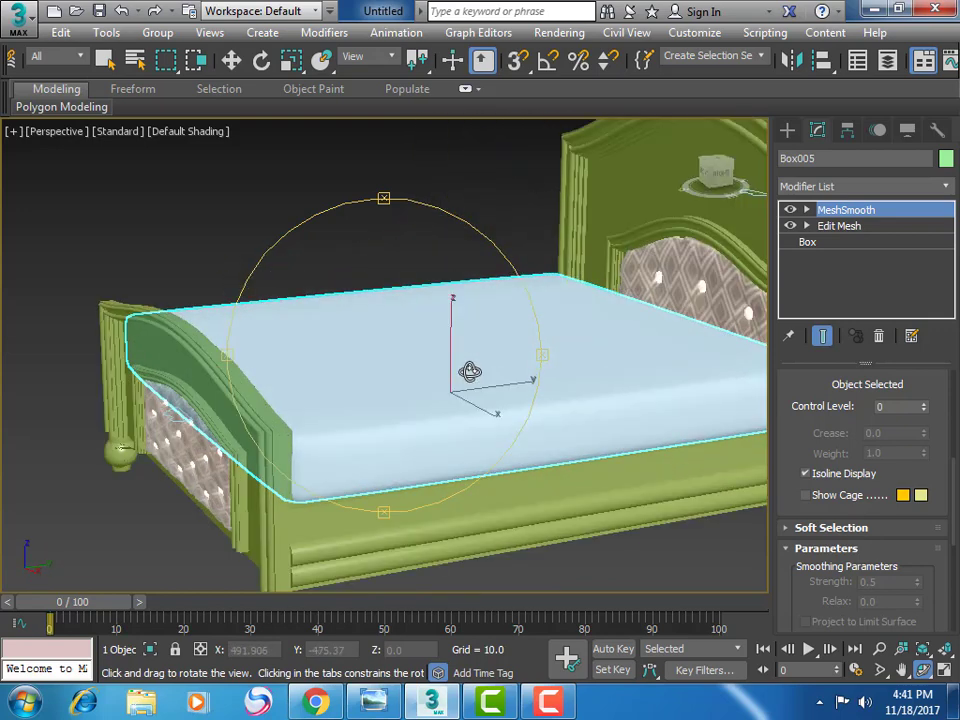
click(901, 669)
drag(480, 470, 396, 463)
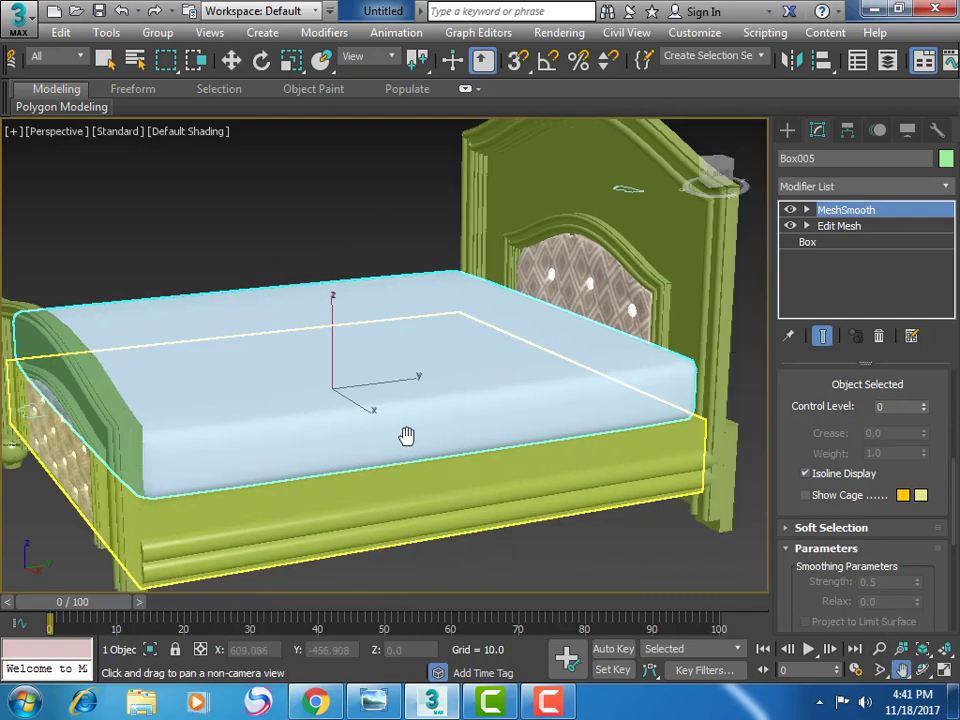
scroll(406, 435, down, 3)
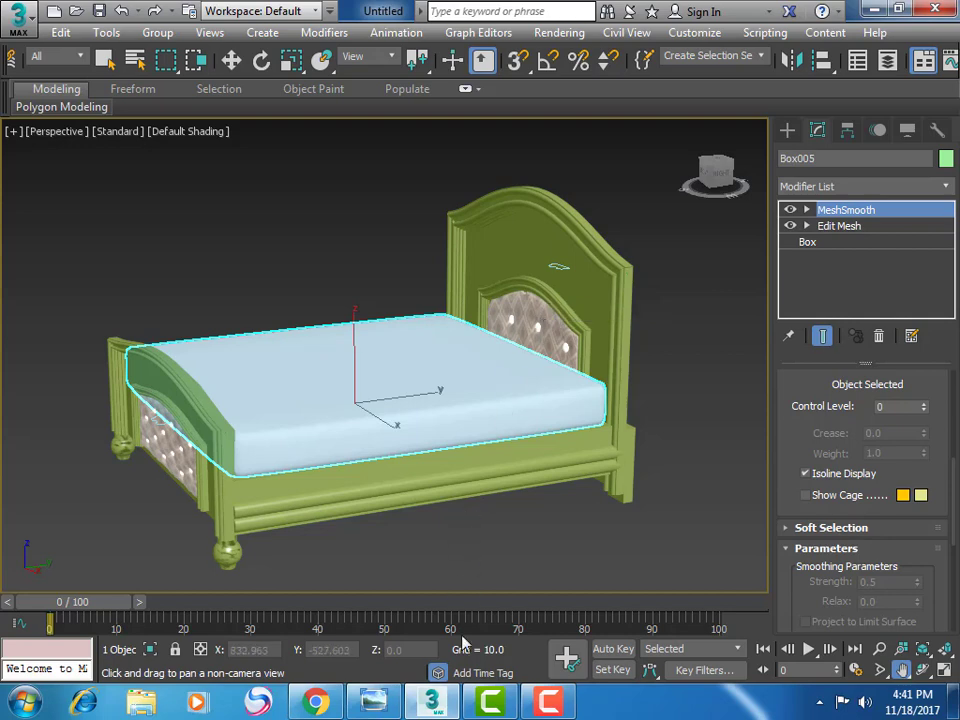
click(373, 703)
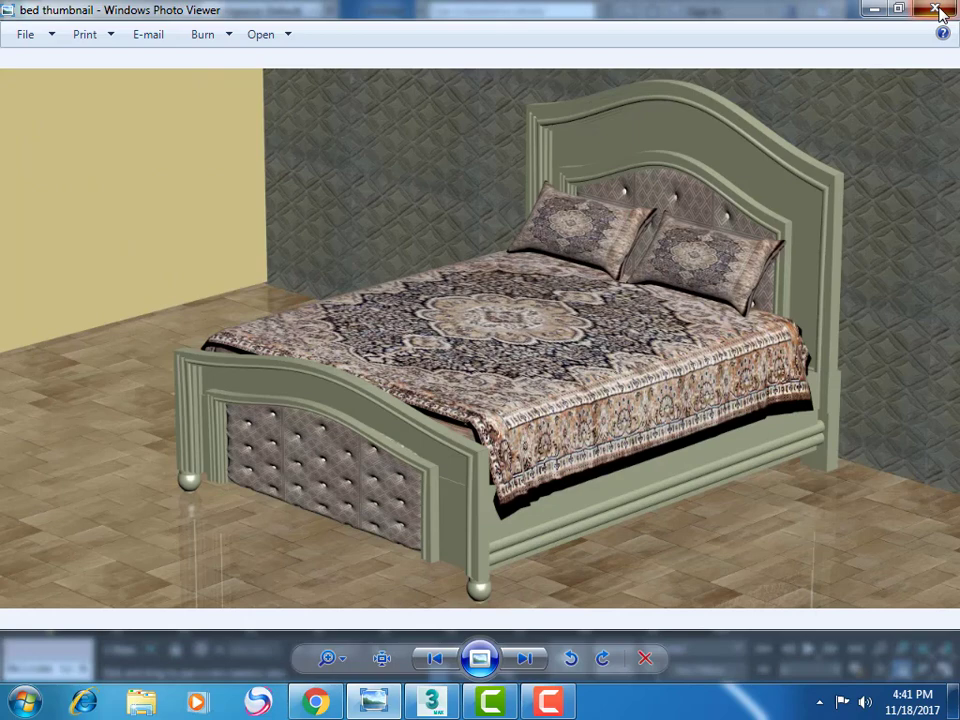
Close the reference bed image in Windows Photo Viewer
click(935, 10)
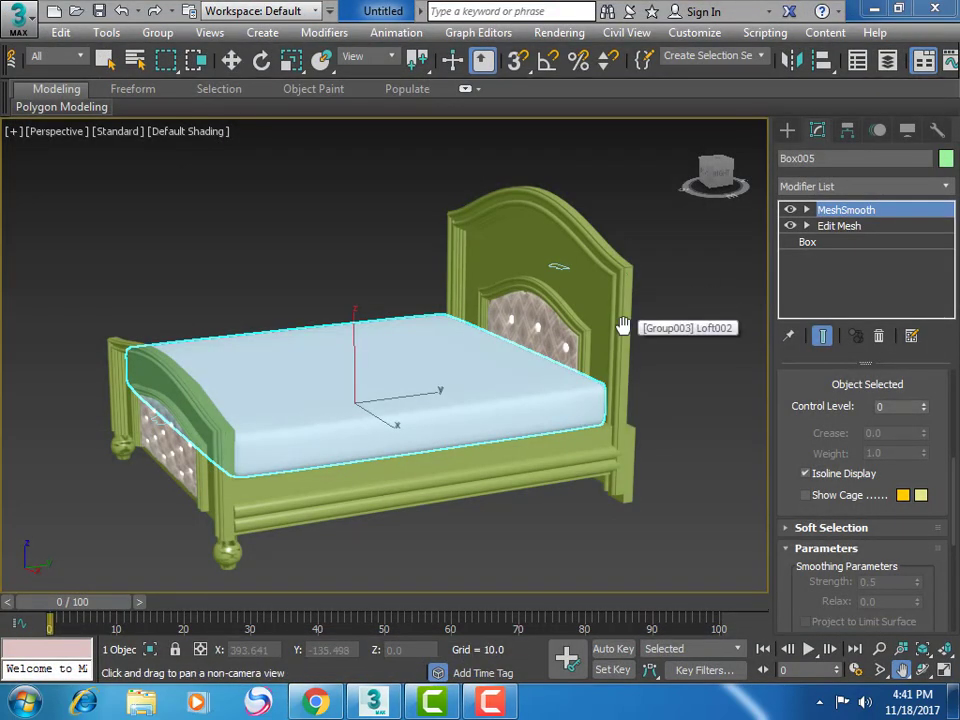